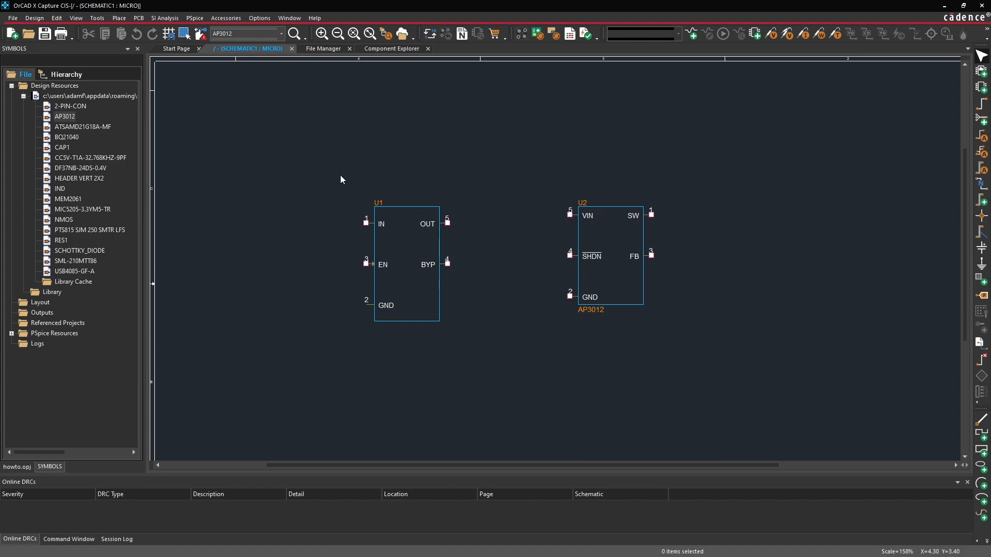
- Show the howto.opj project tree and open the Component Explorer
key(o)
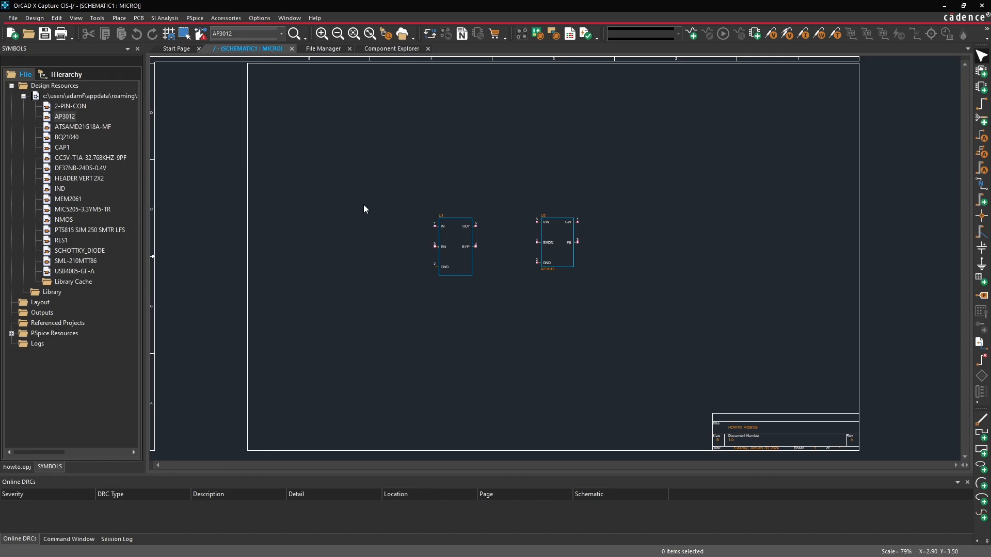
click(17, 466)
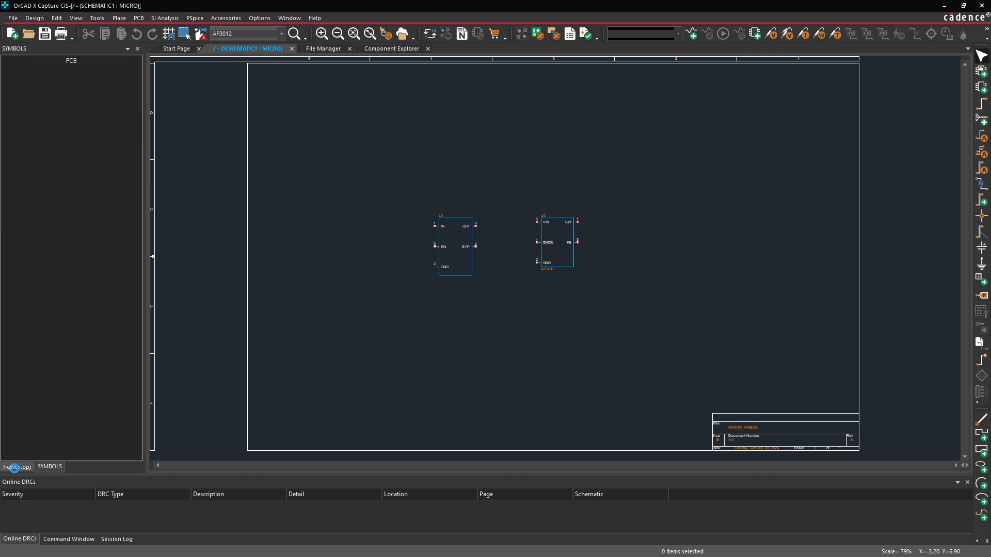
click(398, 49)
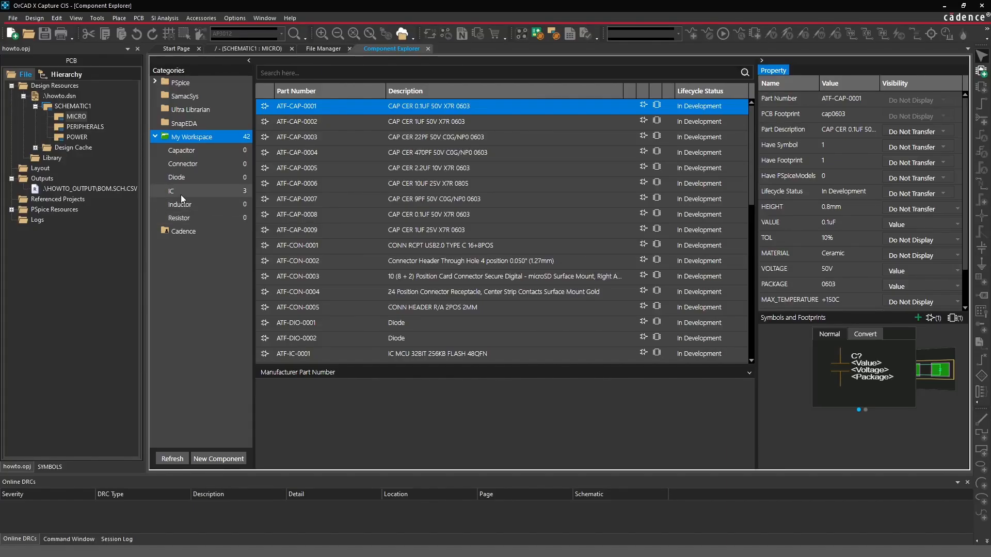
- Examine the Capacitor category's property definitions in My Workspace and close them without saving
click(196, 151)
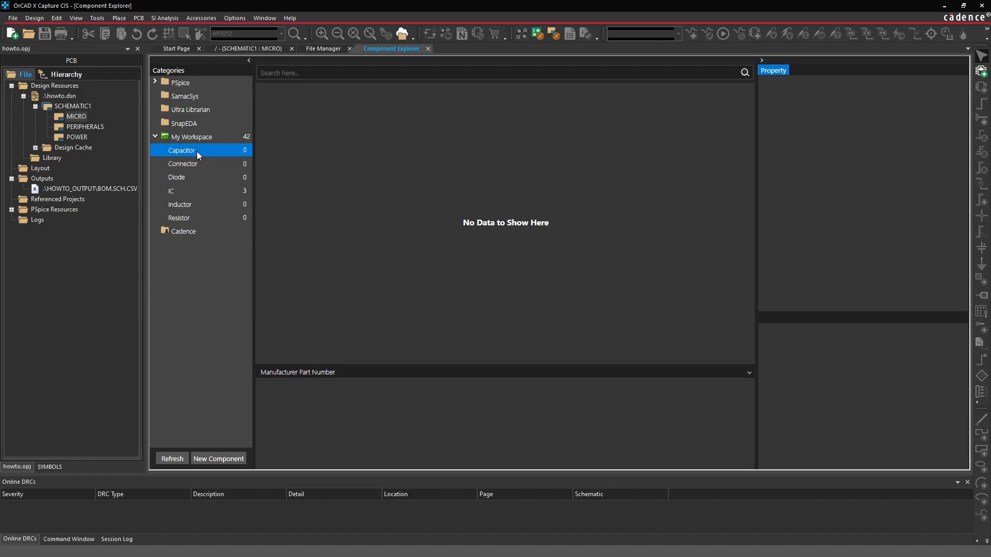
right_click(197, 150)
click(223, 179)
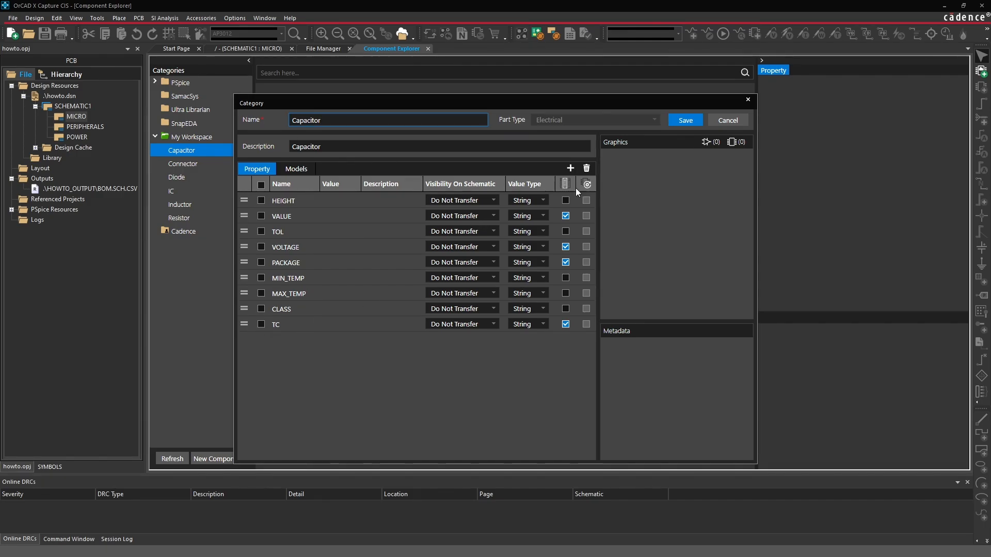
click(716, 123)
click(499, 305)
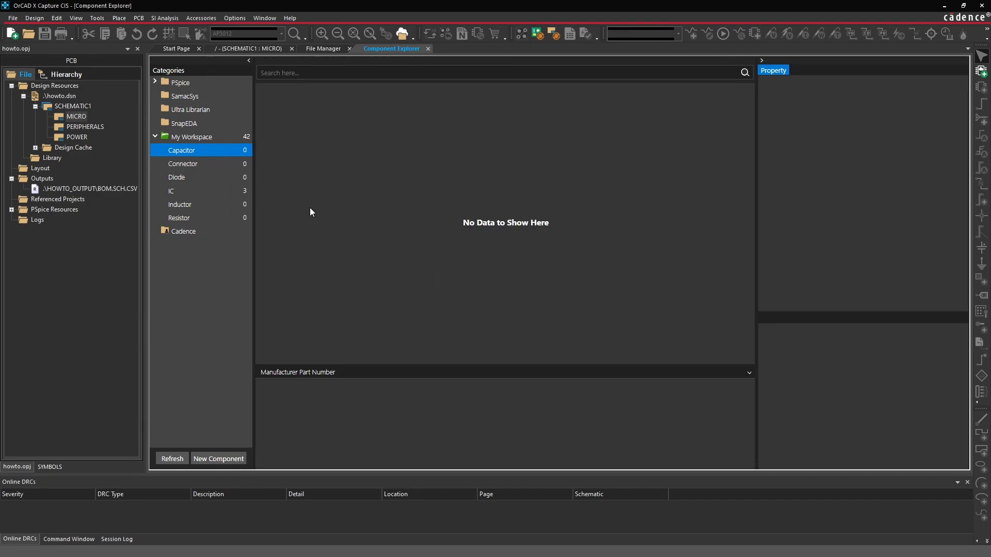
- Edit the Connector category so GENERIC_NAM has its schematic visibility set to Value, and save the category
click(204, 163)
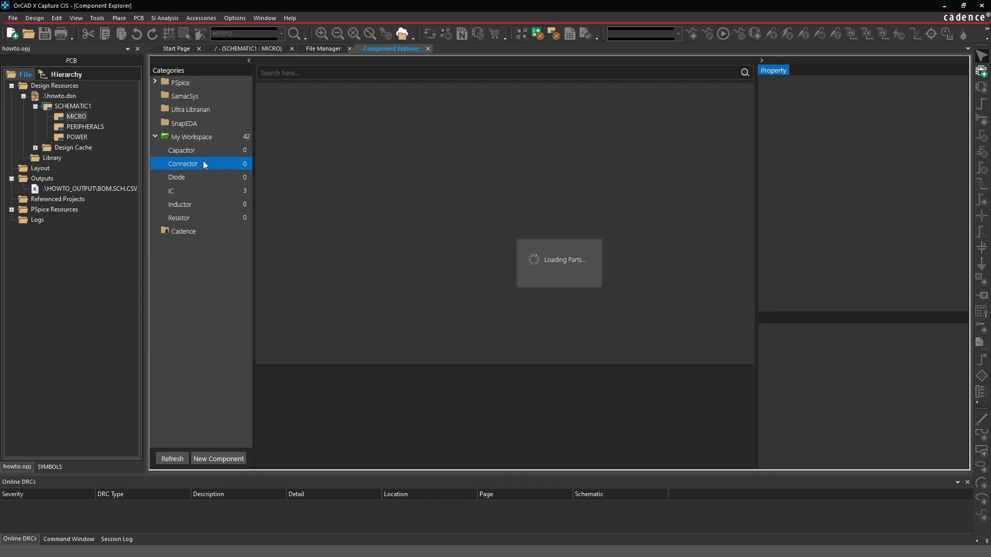
right_click(204, 162)
click(214, 183)
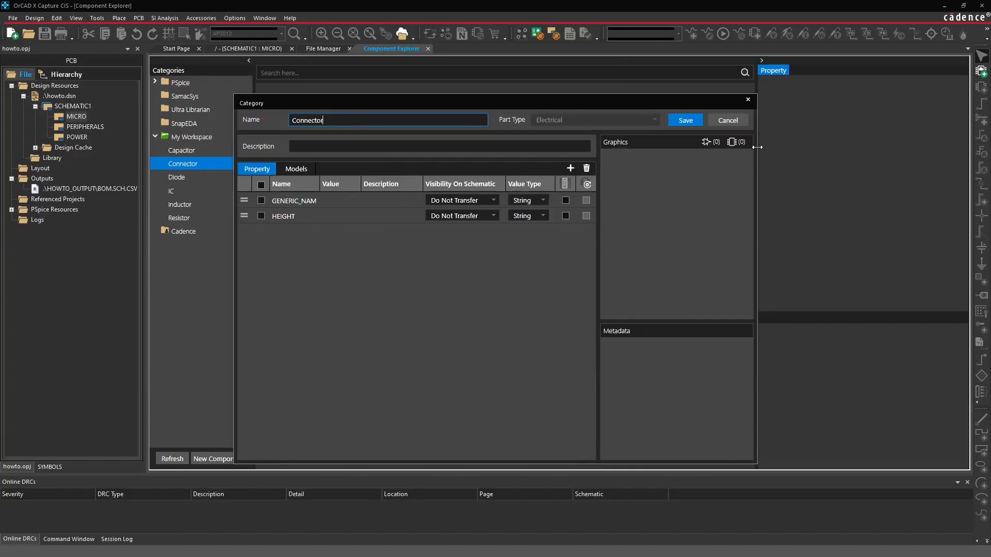
click(737, 124)
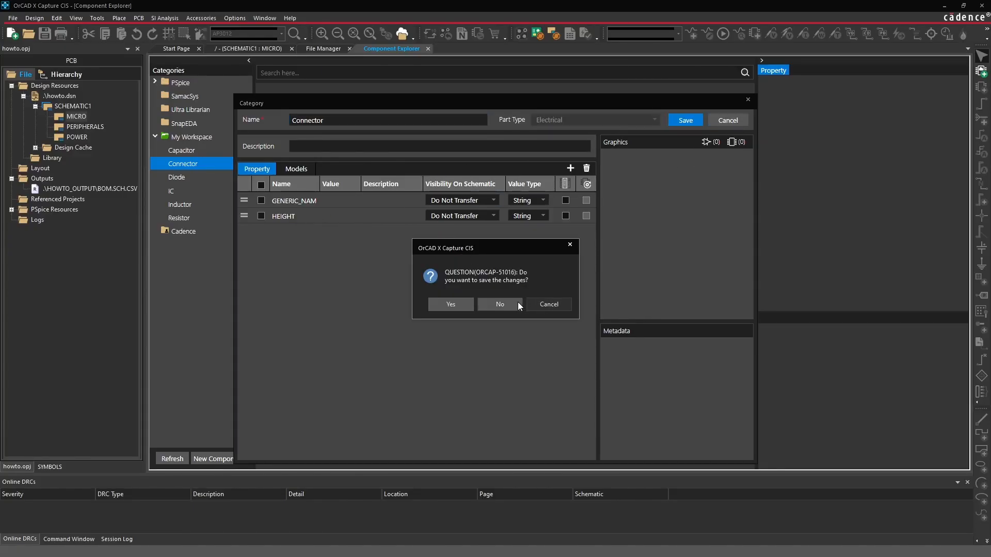
click(539, 302)
click(462, 200)
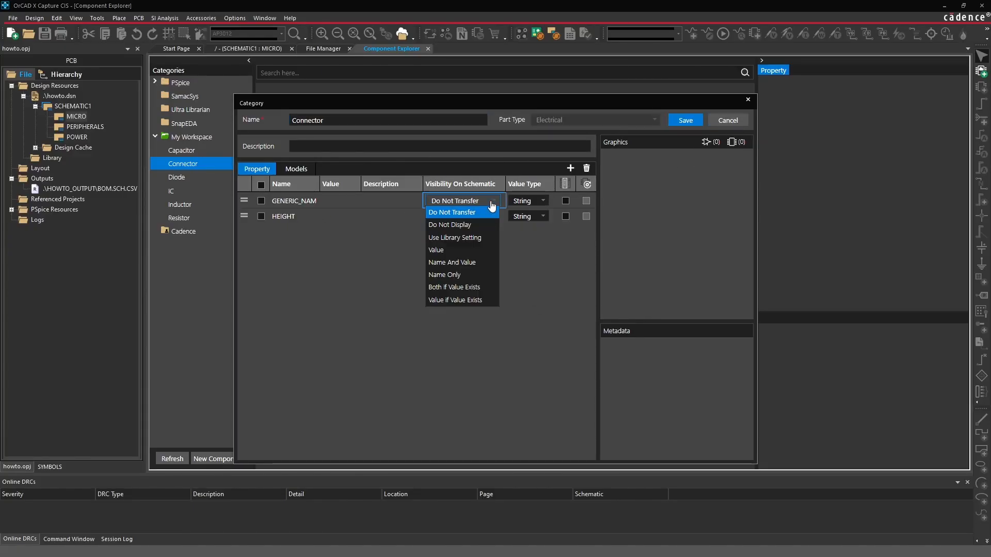
click(467, 250)
click(688, 120)
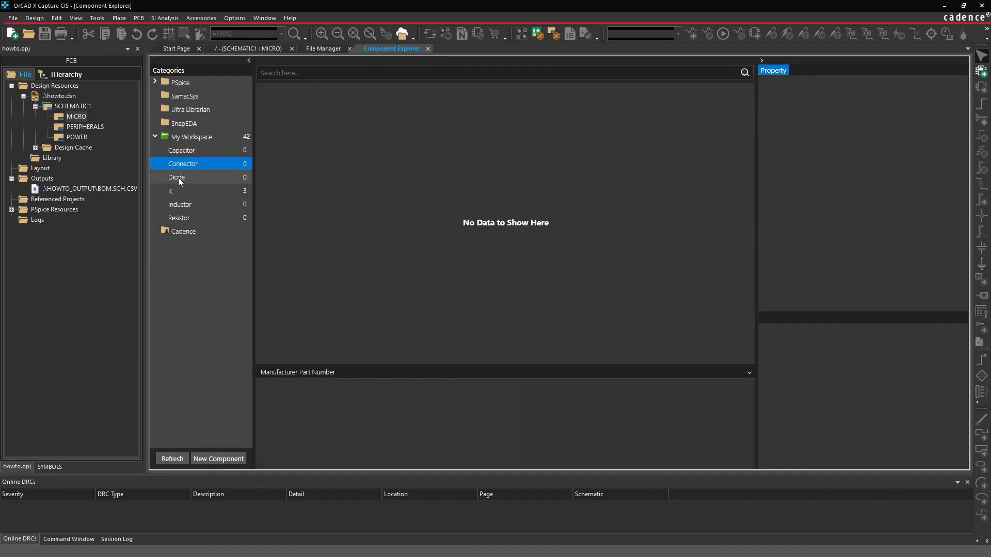
- Examine the Diode category's property definitions and close them without saving
right_click(178, 177)
click(189, 200)
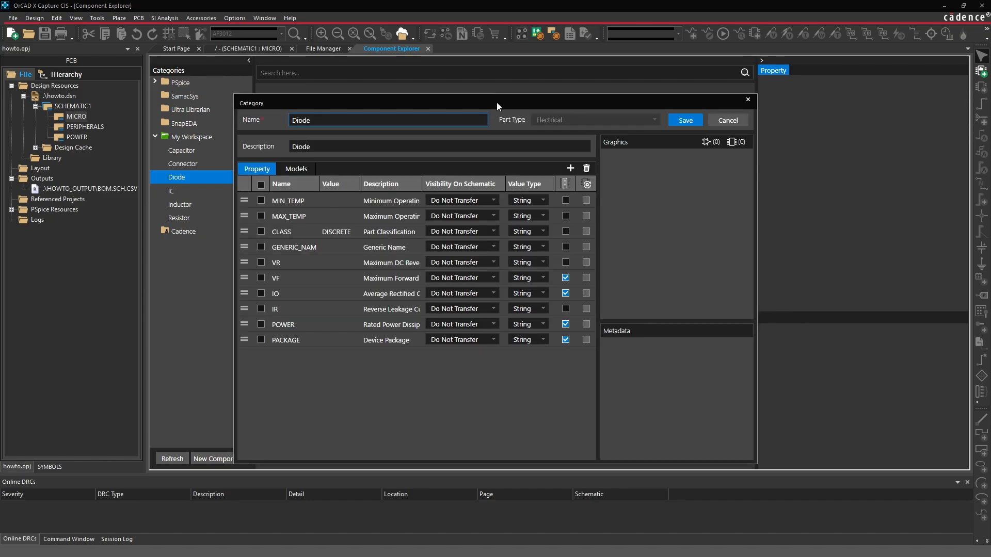
drag(497, 103, 512, 90)
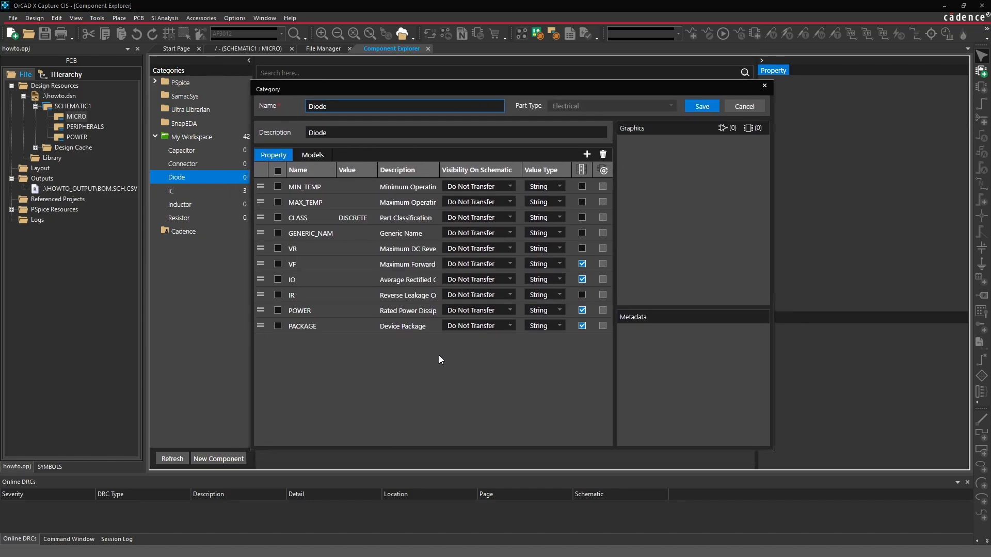
click(739, 106)
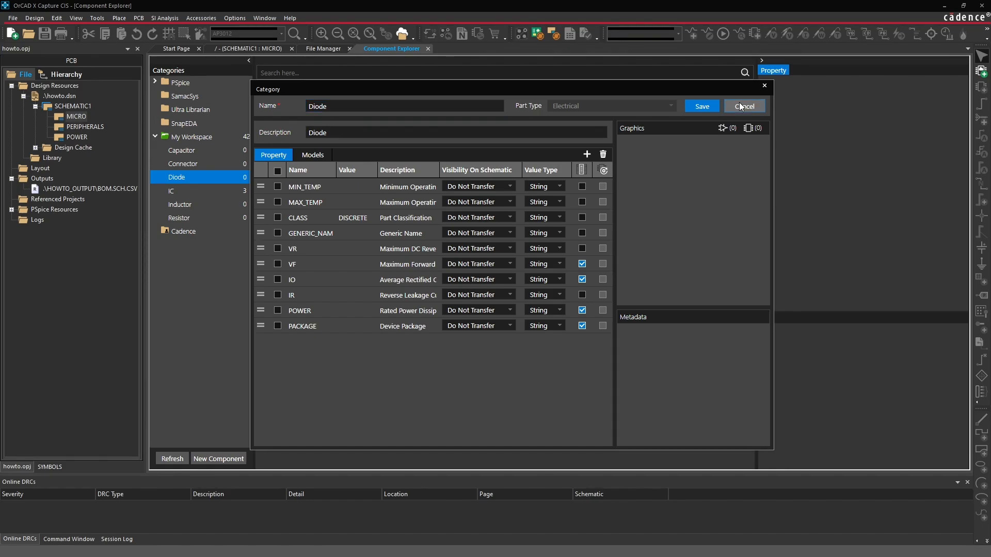
click(517, 292)
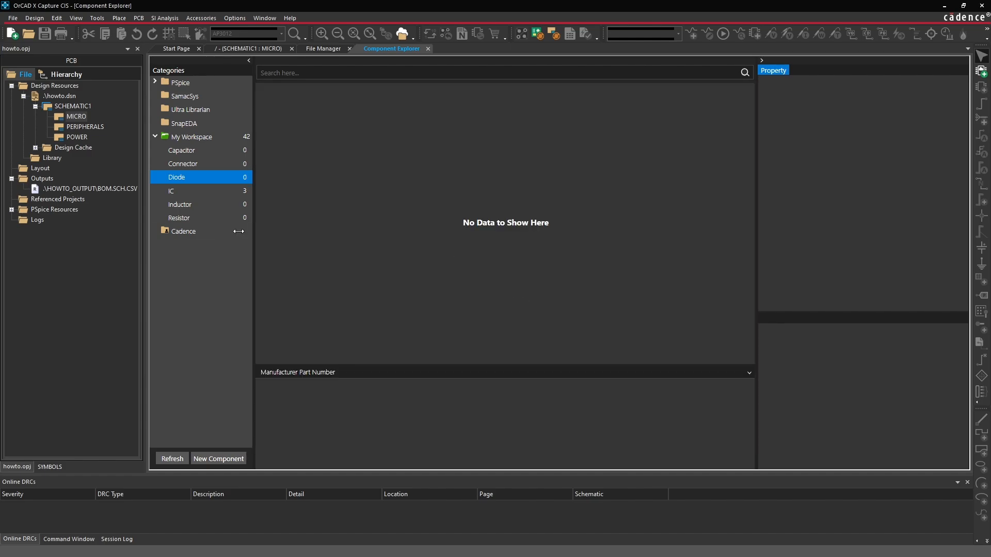
- Examine the Inductor category's properties and schematic visibility settings, and close them without saving
click(201, 206)
right_click(202, 208)
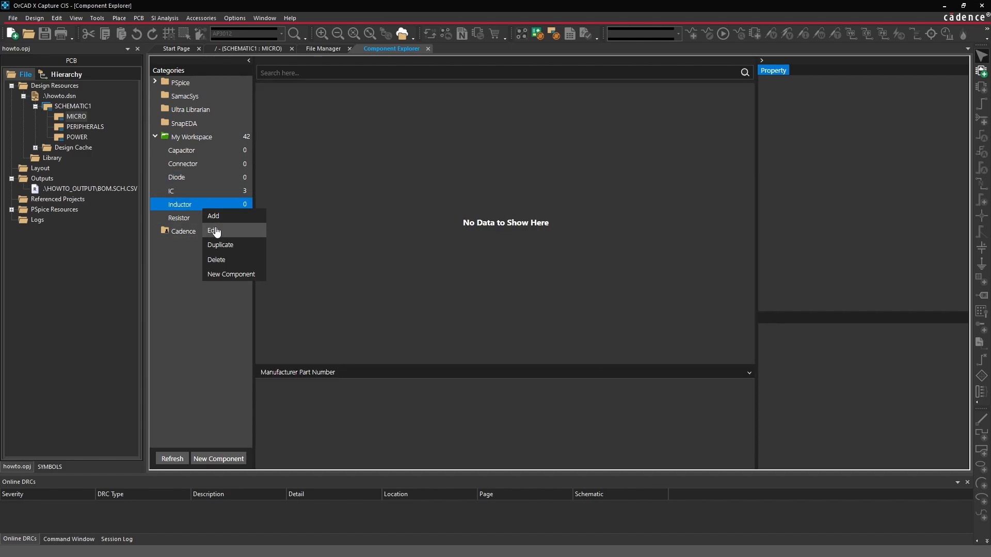
click(214, 230)
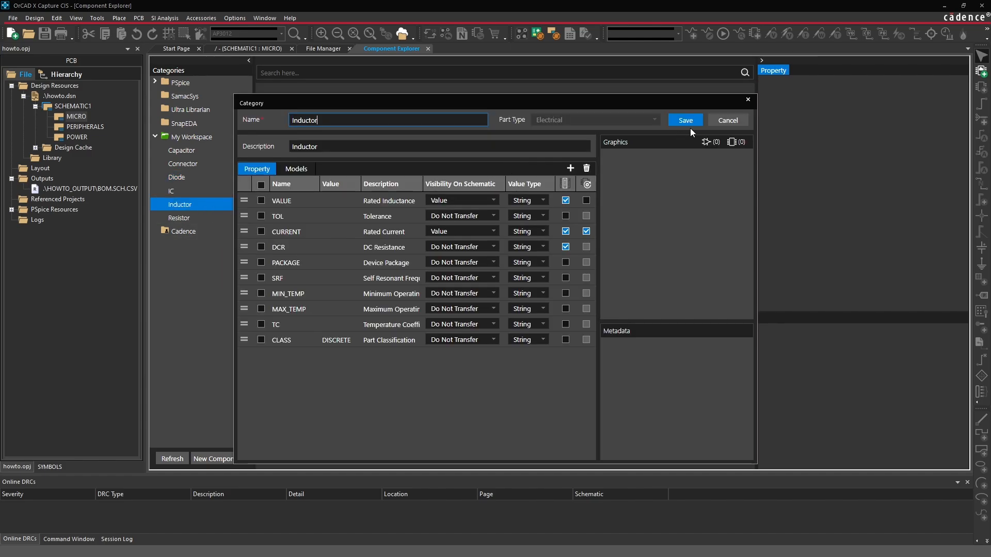
click(717, 119)
click(496, 304)
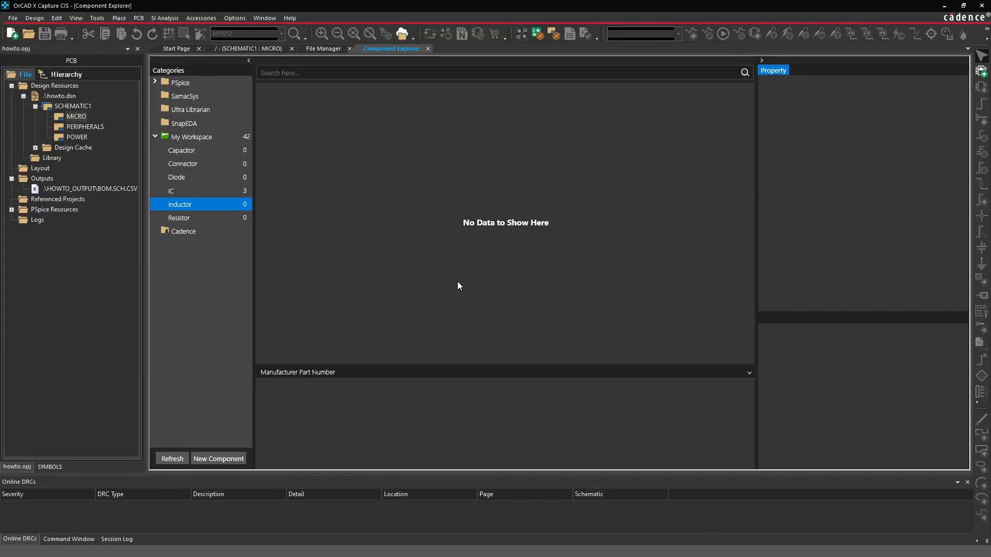
- Set the schematic visibility of the Resistor category's VALUE, TOL and PACKAGE properties to Value and save the category
click(193, 219)
right_click(193, 219)
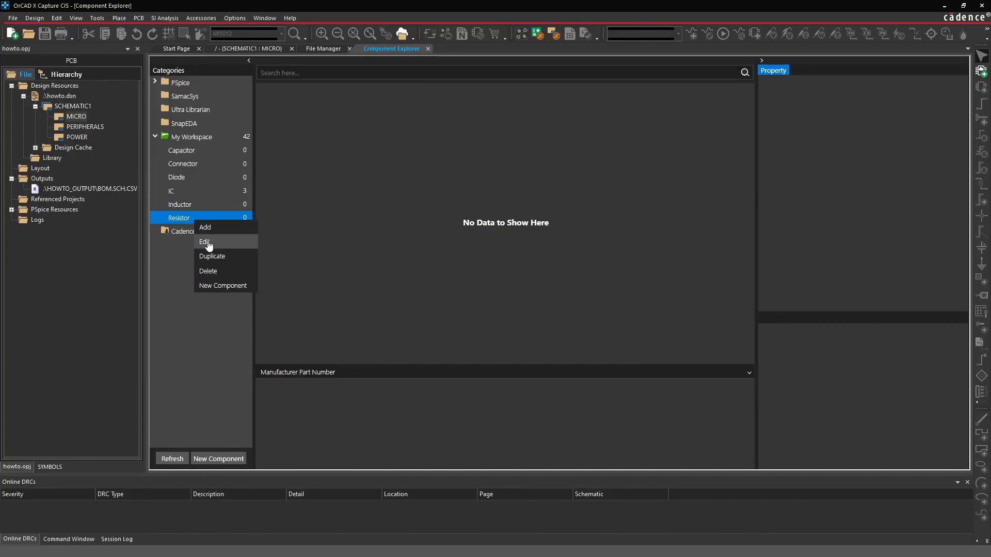
click(206, 242)
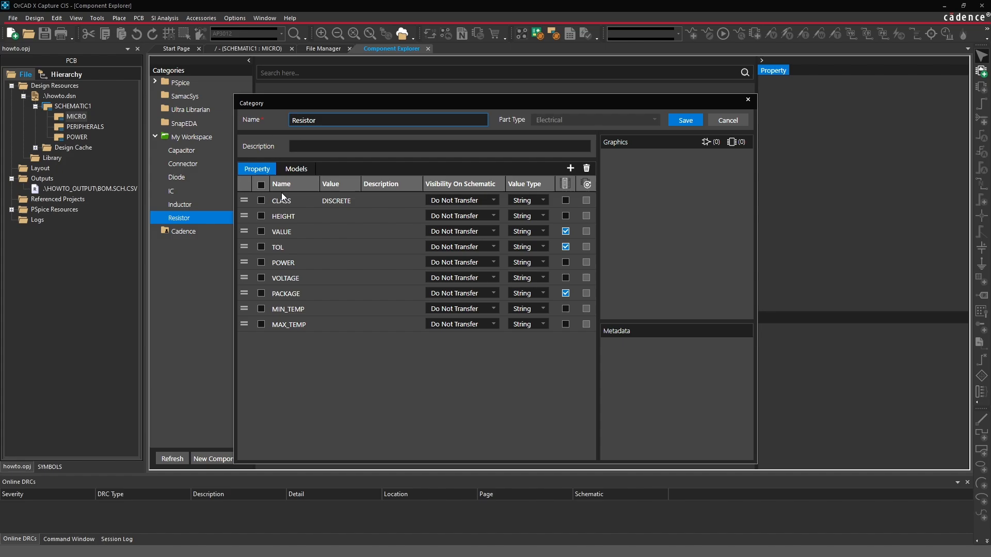
click(462, 231)
click(449, 280)
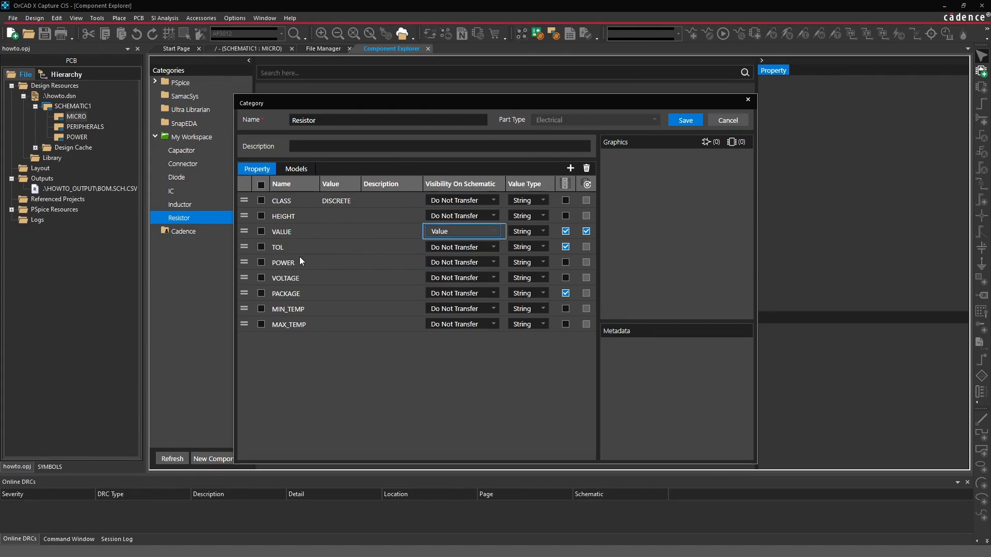
click(460, 247)
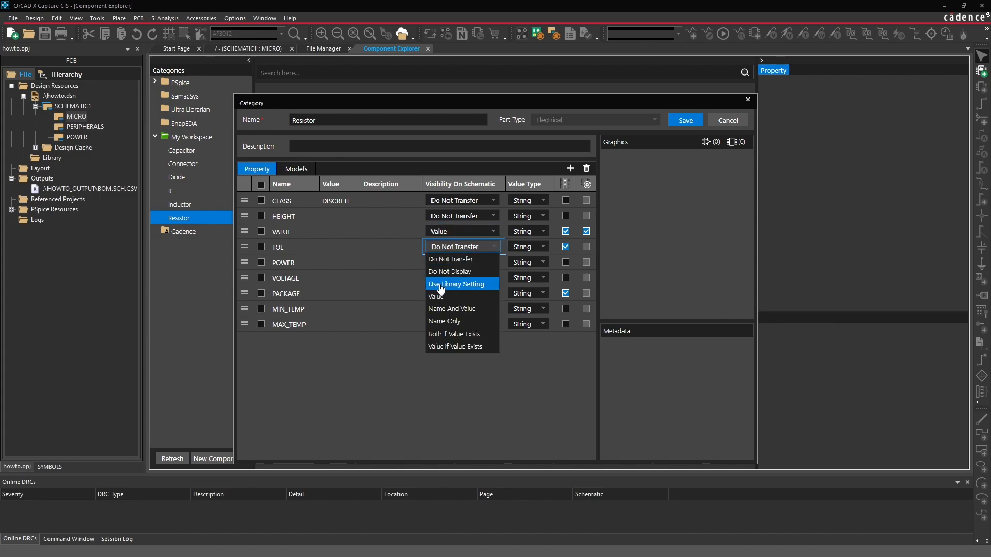
click(440, 296)
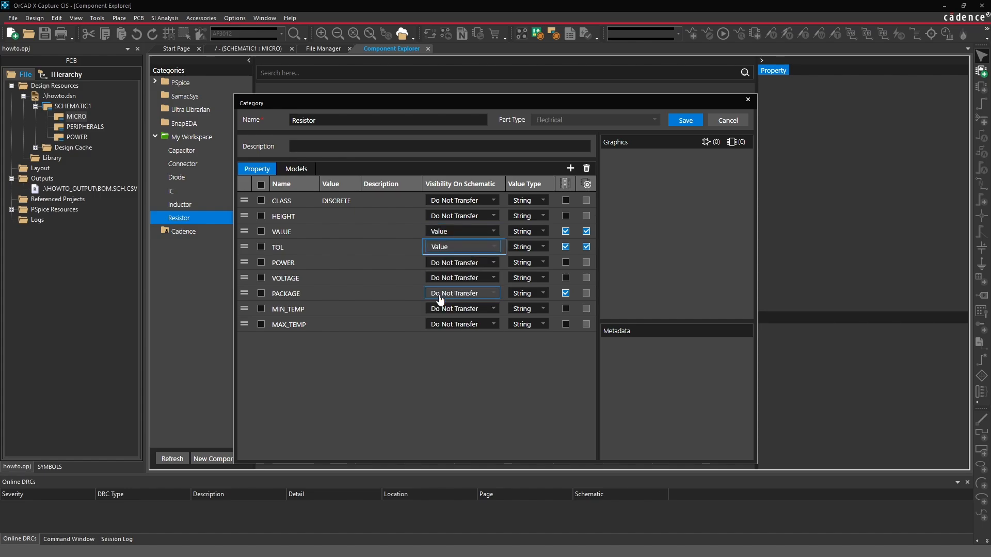
click(440, 299)
click(469, 299)
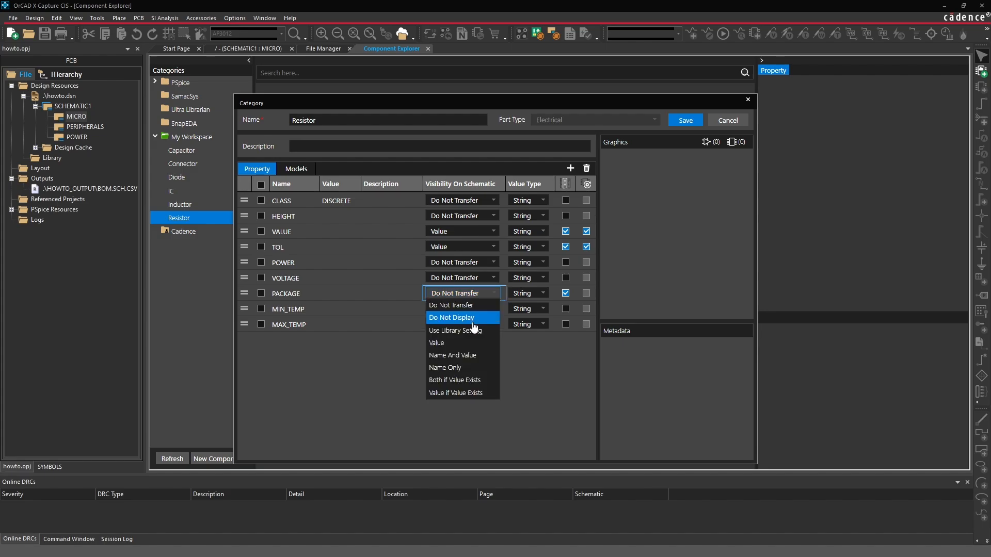
click(472, 344)
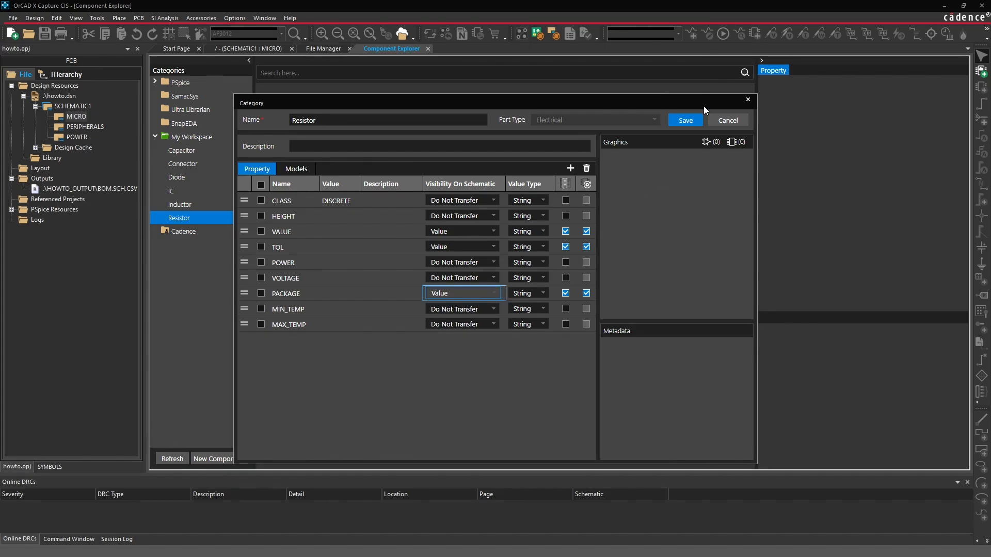
click(695, 122)
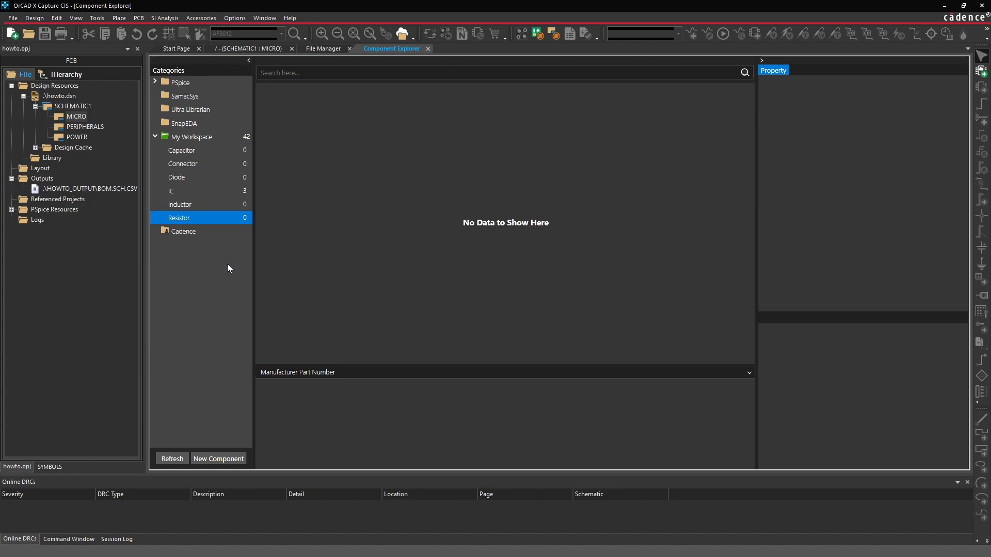
- Start a new component in the Resistor category with height 0.8mm, value 5.1k and tolerance 1%
right_click(199, 215)
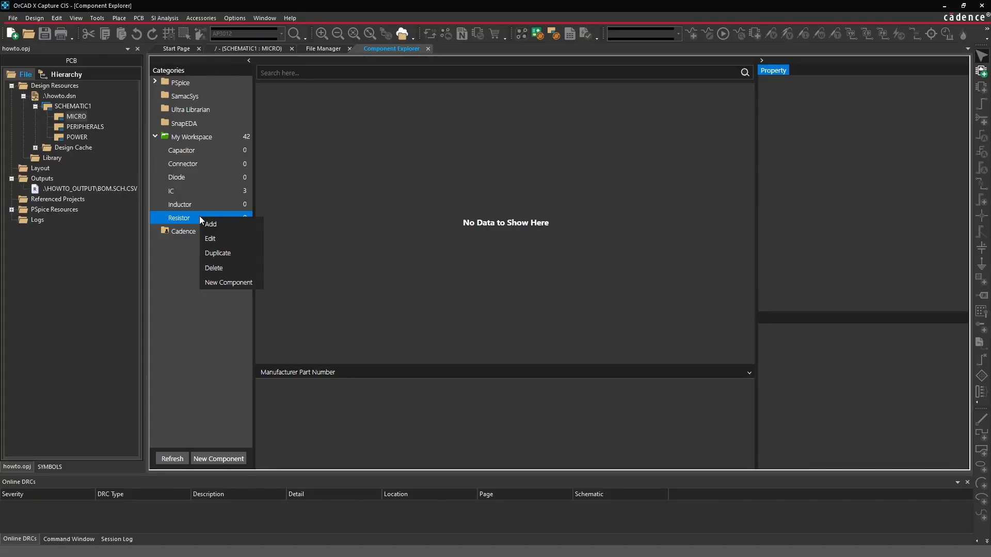
click(226, 281)
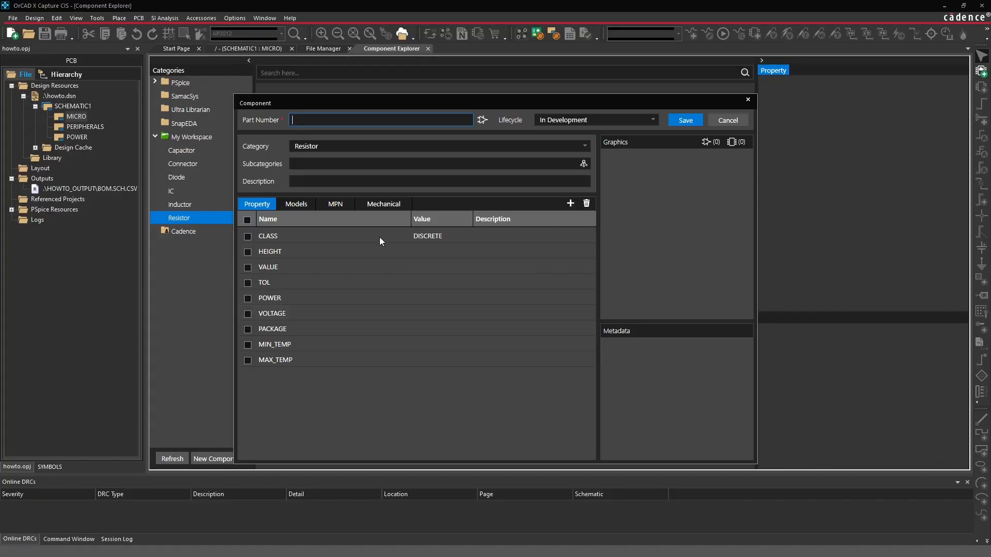
click(428, 253)
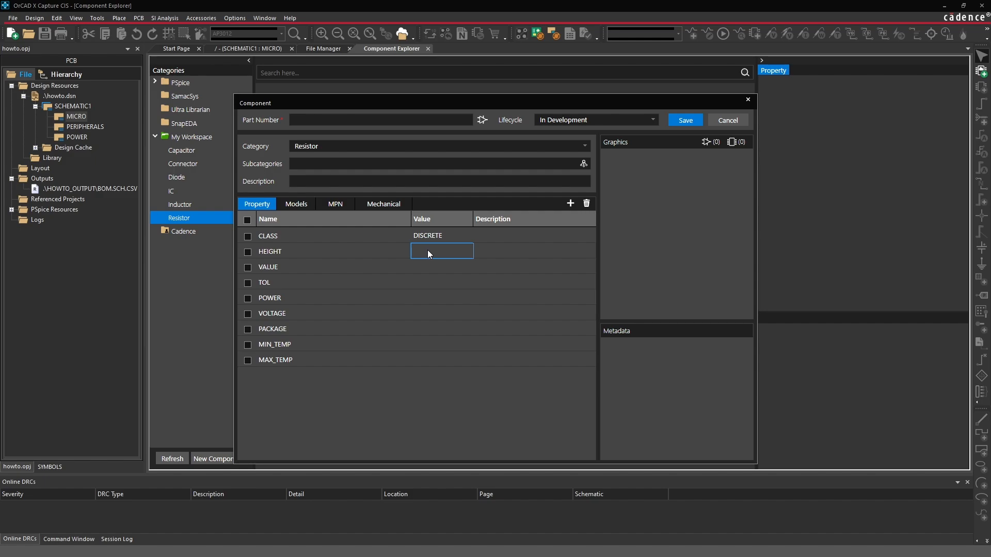
text(0.8mm)
click(438, 266)
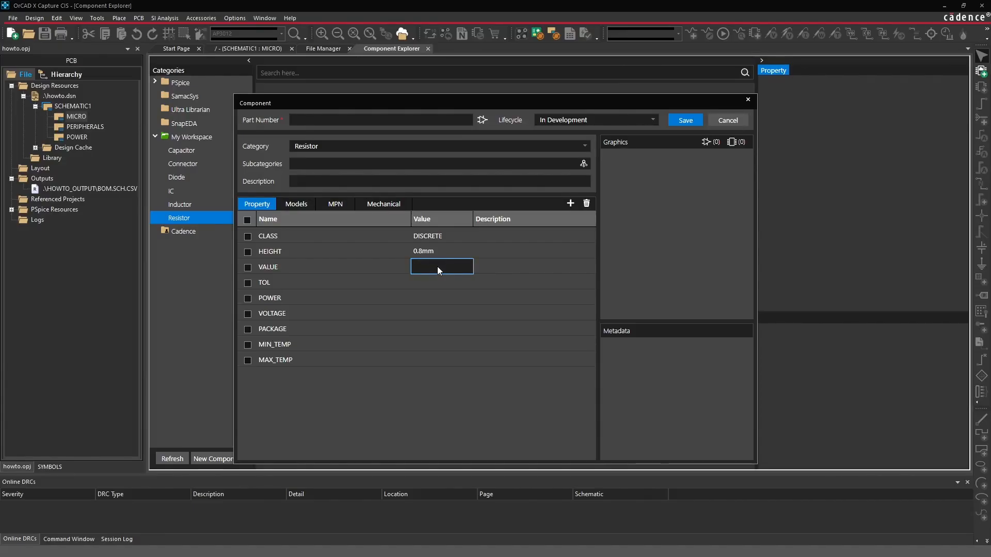
text(5.1k)
click(439, 281)
text(1%)
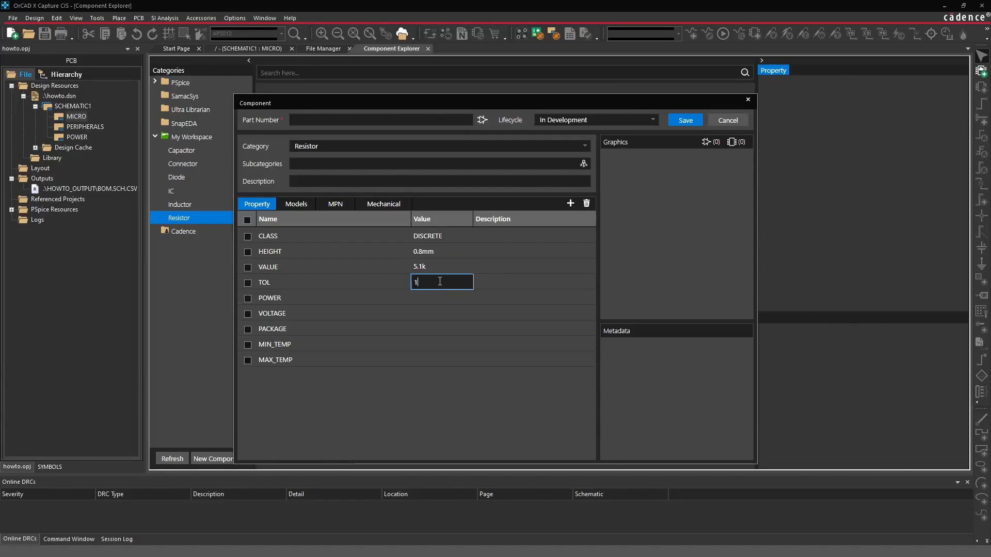
- Set the new resistor's power to 0.25W and its package to 0603, leaving the voltage empty
click(440, 298)
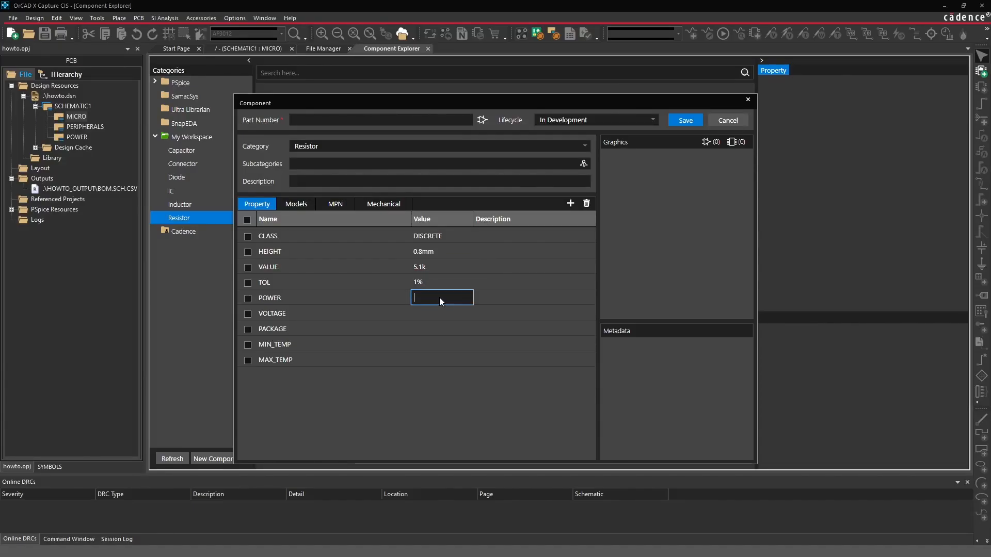
text(0.25W)
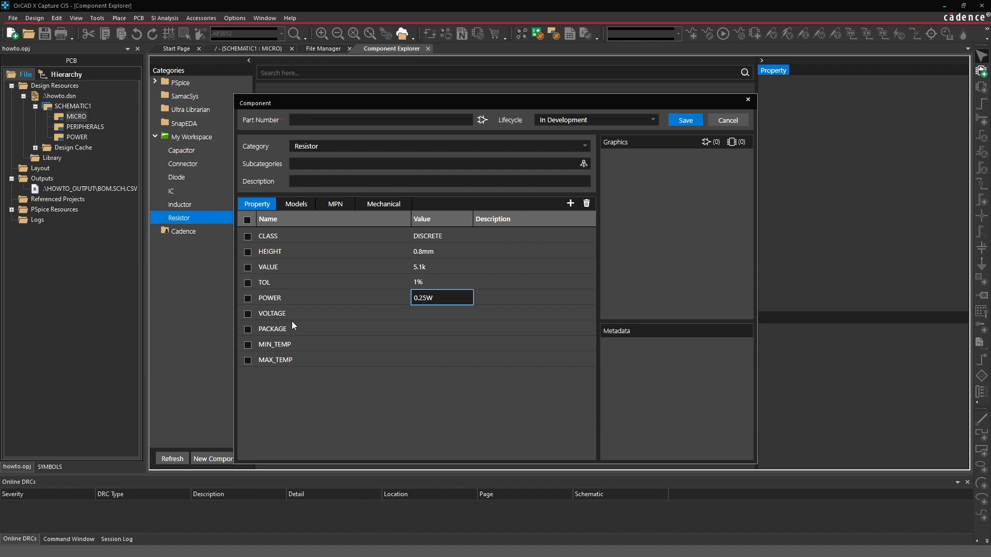
click(416, 313)
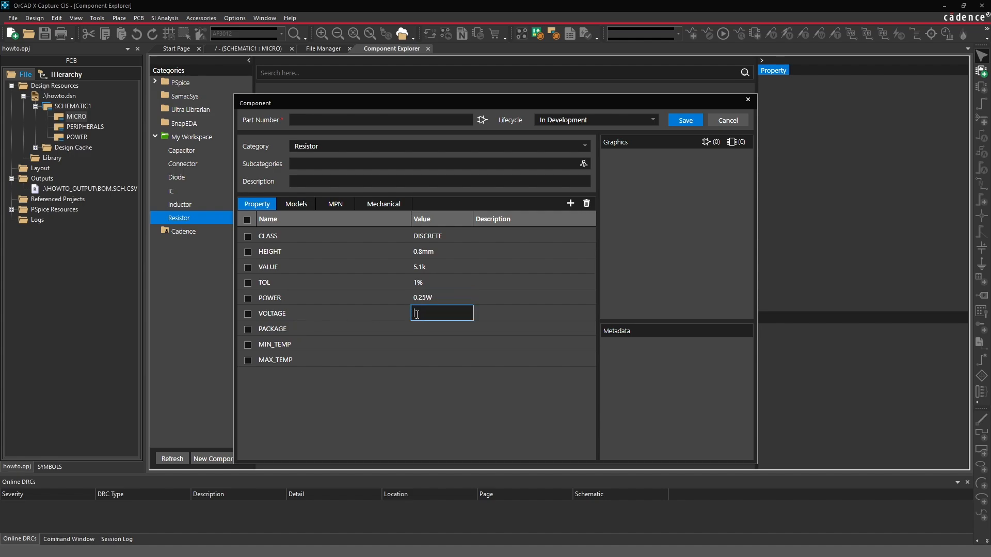
click(440, 330)
text(0603)
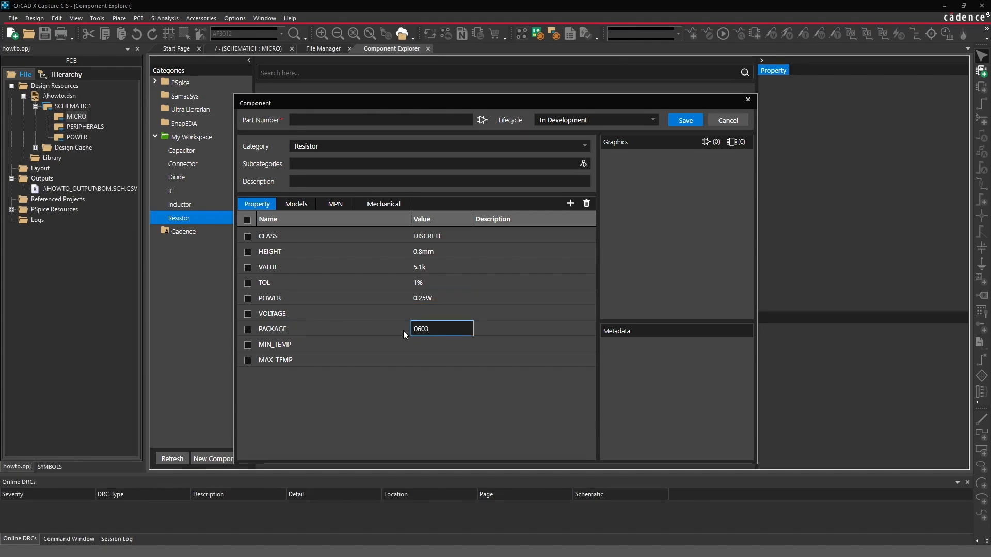
- Set the new resistor's MIN_TEMP to -40C and its MAX_TEMP to 125C
click(420, 339)
text(-40)
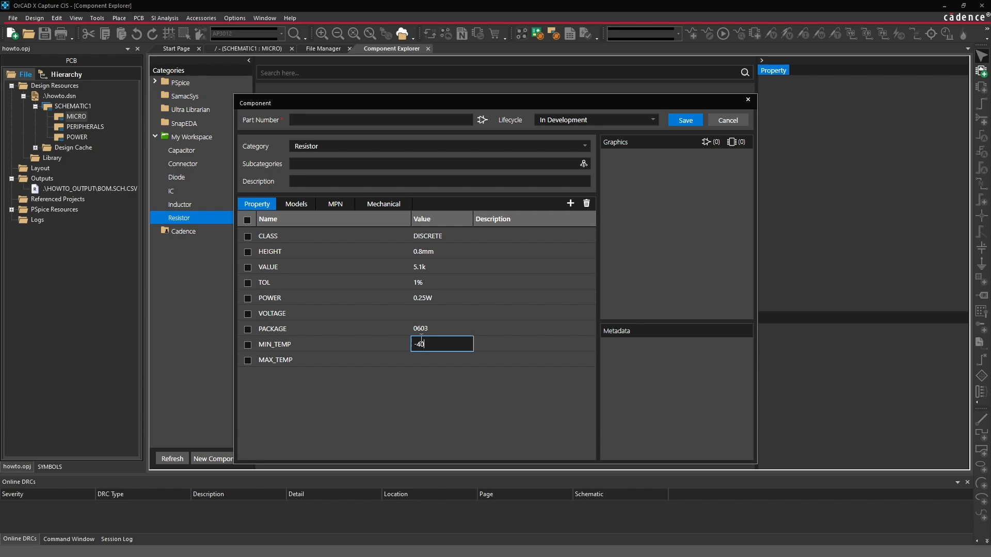
text(C)
click(428, 360)
text(125C)
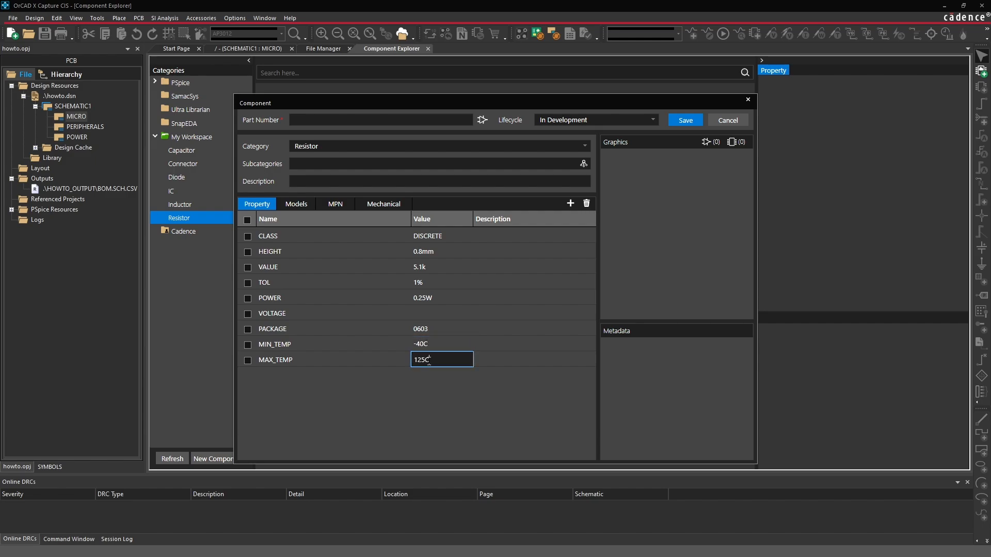
- Attach the RES1 symbol from the libraries/symbols/SYMBOLS library to the new resistor's models
click(296, 204)
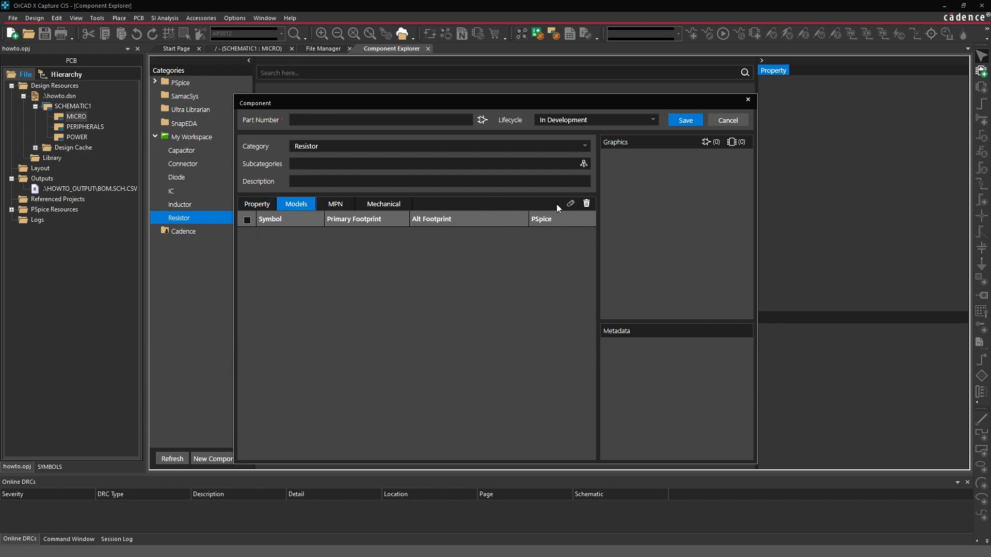
click(570, 204)
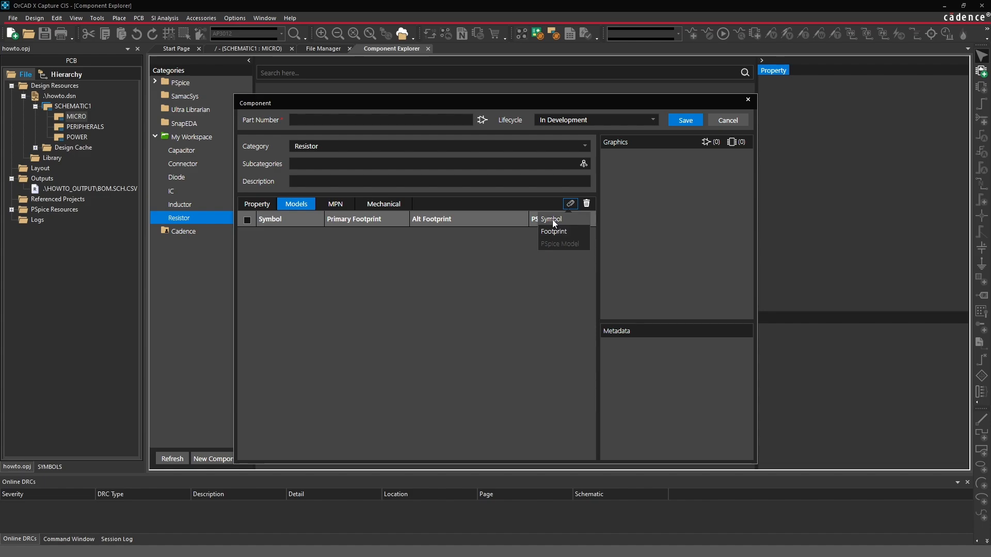
click(551, 220)
click(320, 238)
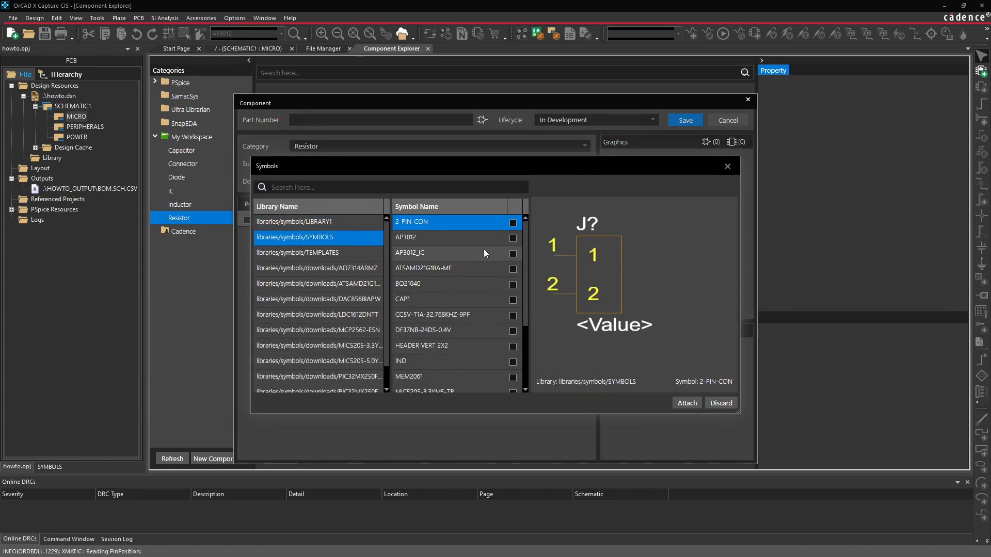
drag(521, 246, 521, 305)
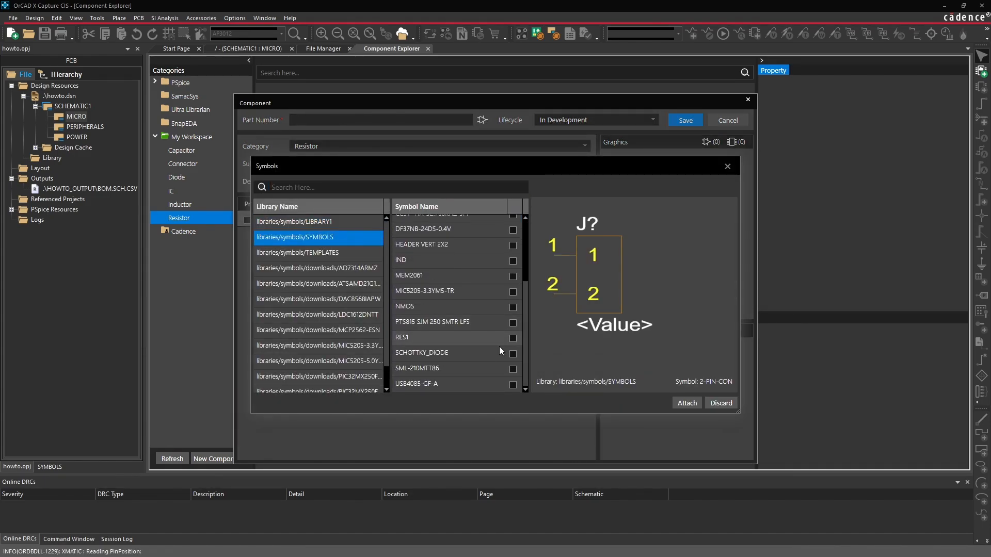
click(513, 339)
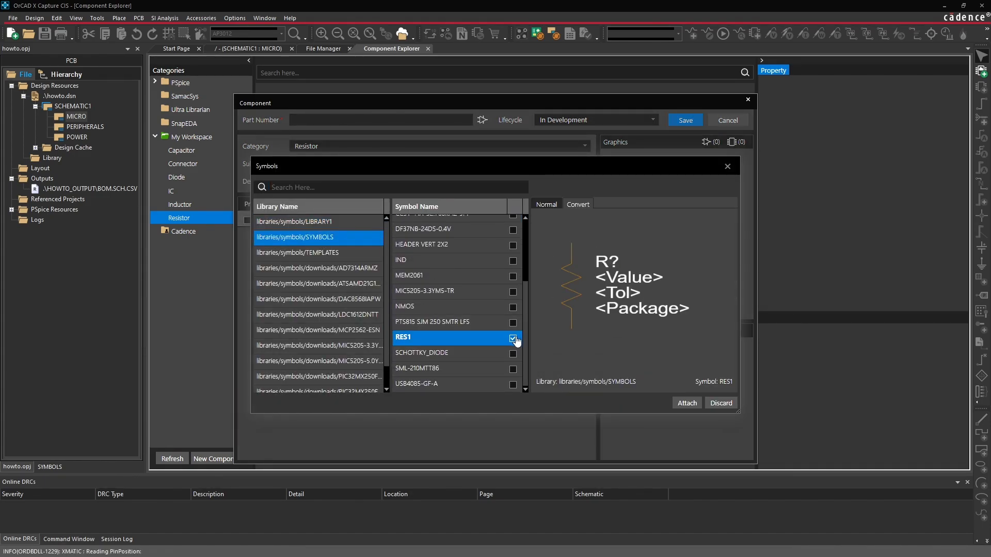
click(687, 402)
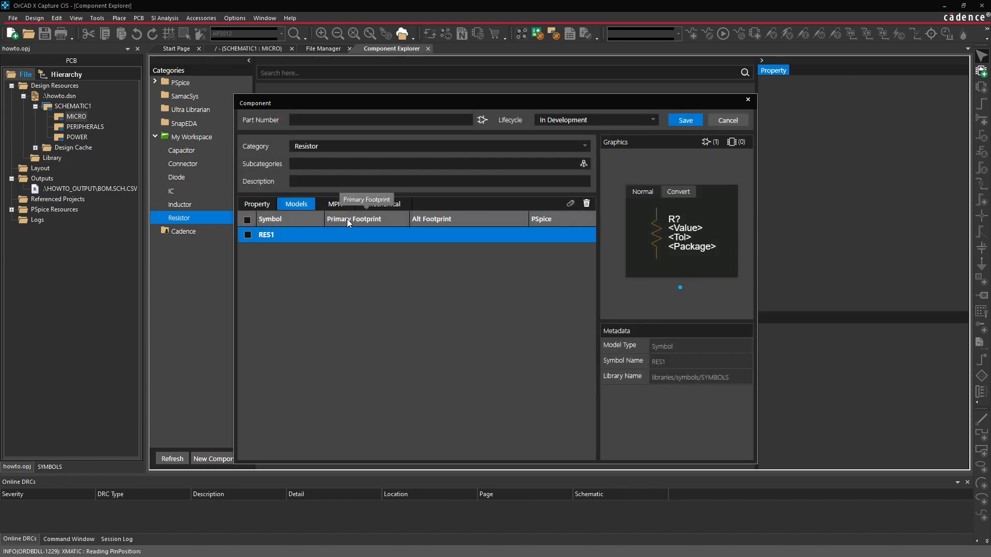
- Attach the res0603 footprint to the new resistor as its primary footprint
click(570, 204)
click(555, 231)
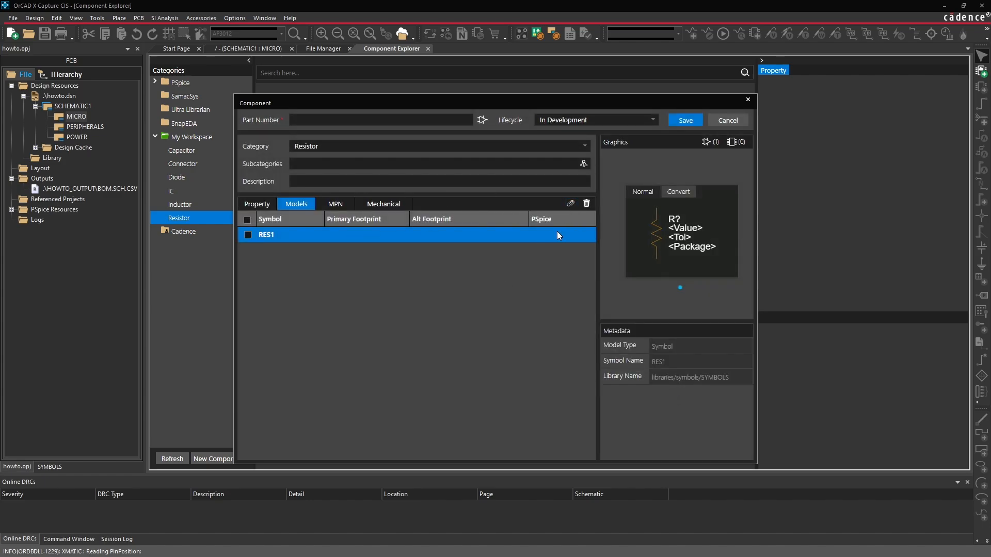
drag(454, 251, 456, 324)
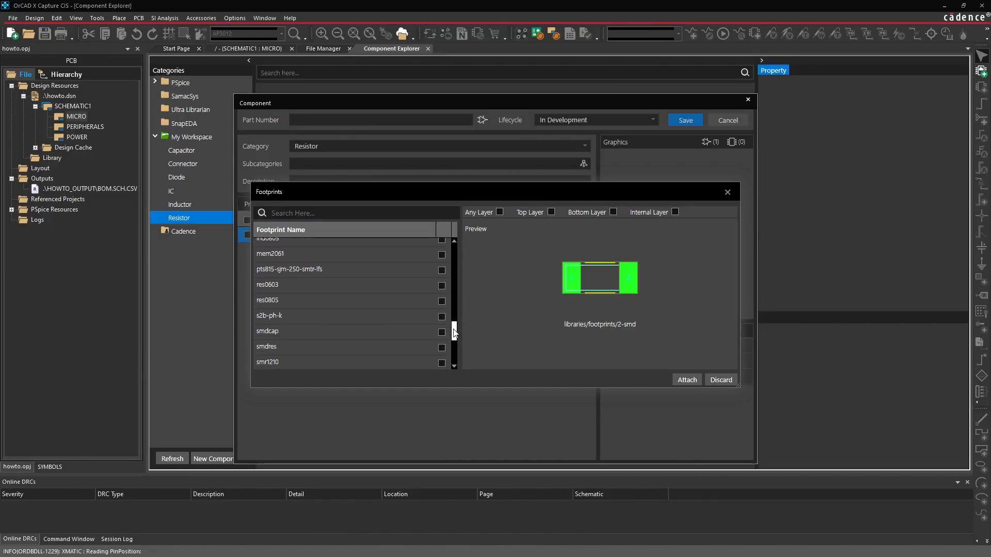
click(298, 286)
click(441, 286)
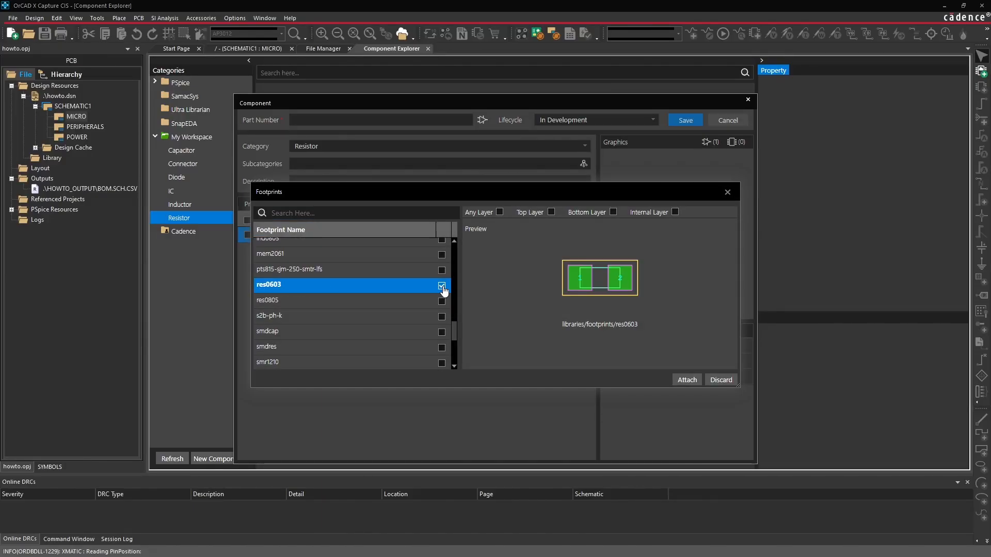
click(686, 380)
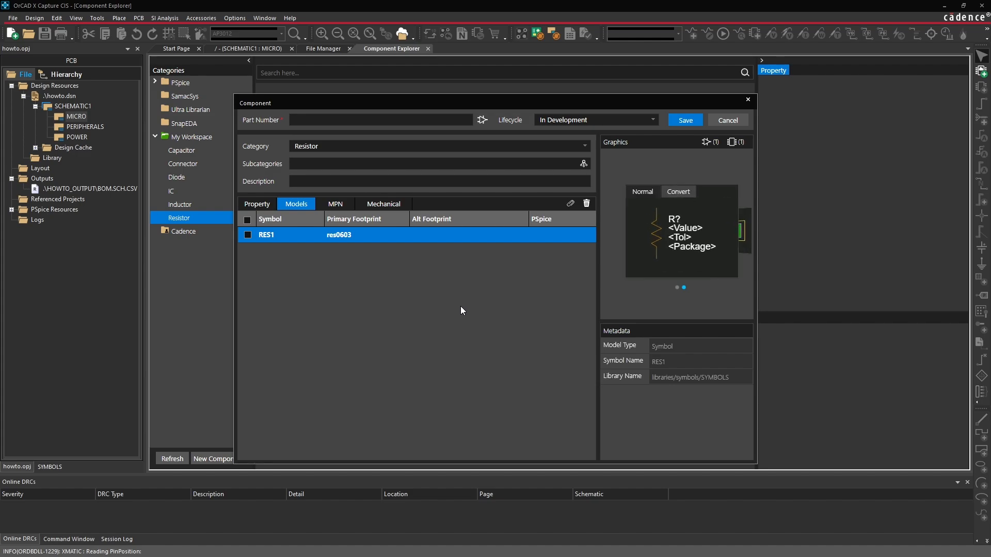
- Give the new resistor the part number CDN-DEMO-0004 and save the component
click(356, 121)
drag(373, 103, 417, 133)
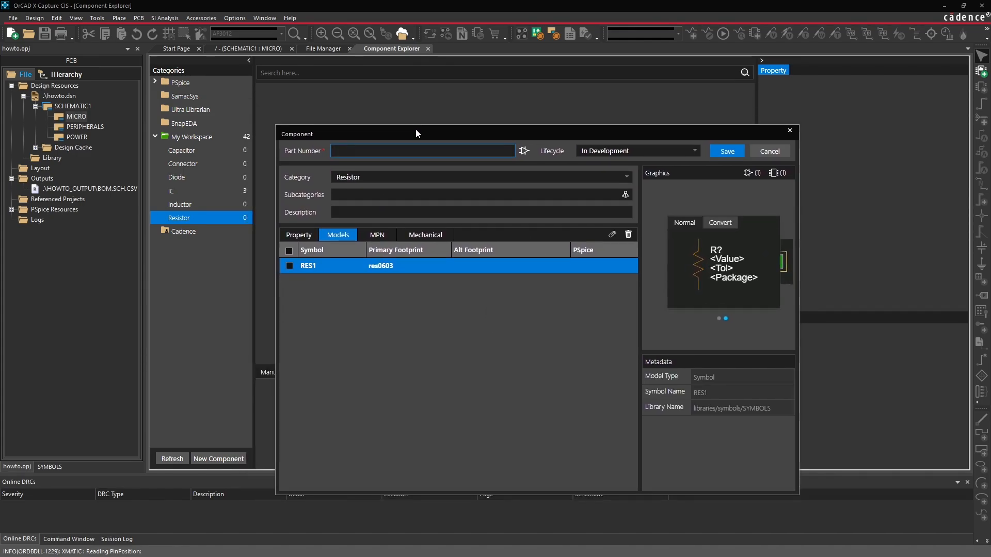
text(CDN-DEMO)
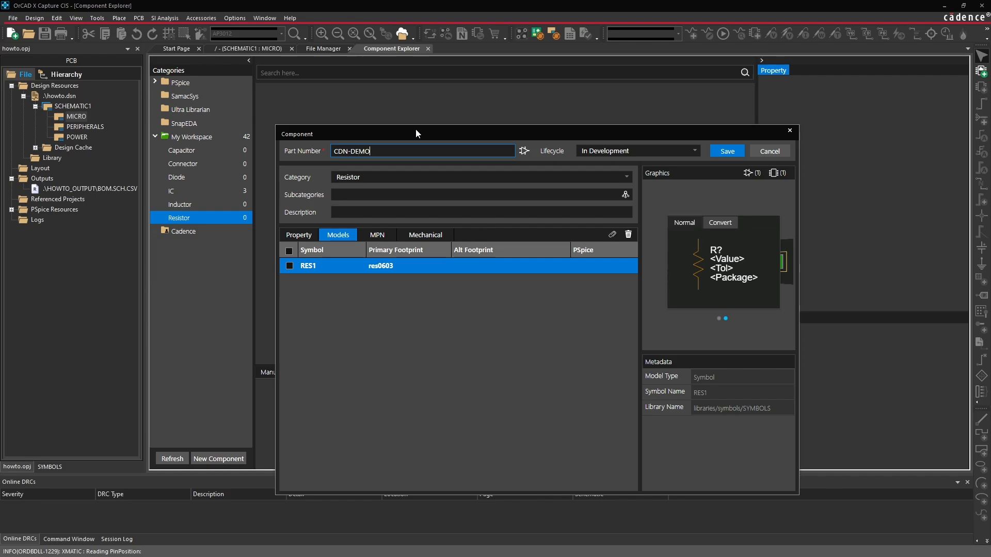
text(-0004)
click(737, 151)
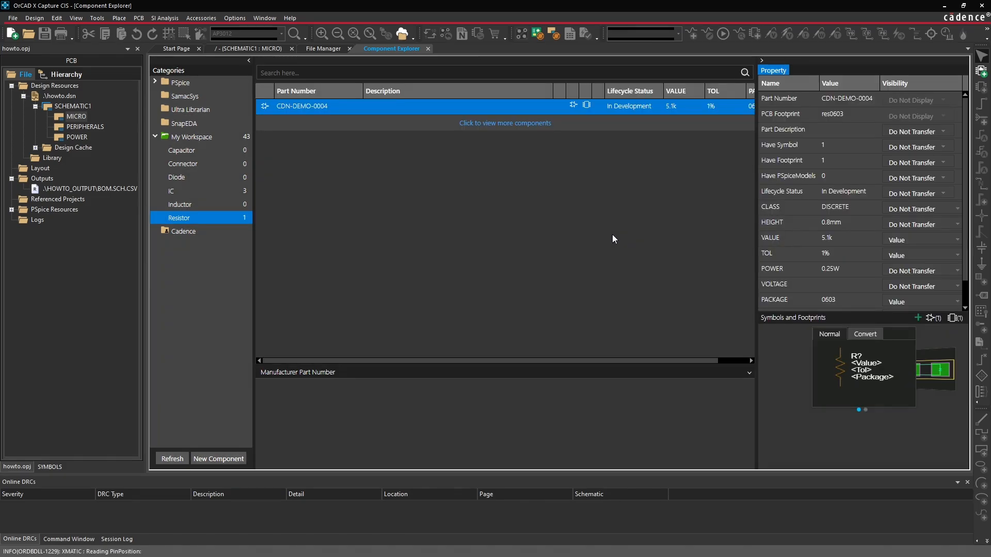
- Edit component CDN-DEMO-0004, enter the description "RES 0603 5K10 1% 0.25W" and save it
right_click(386, 106)
click(398, 126)
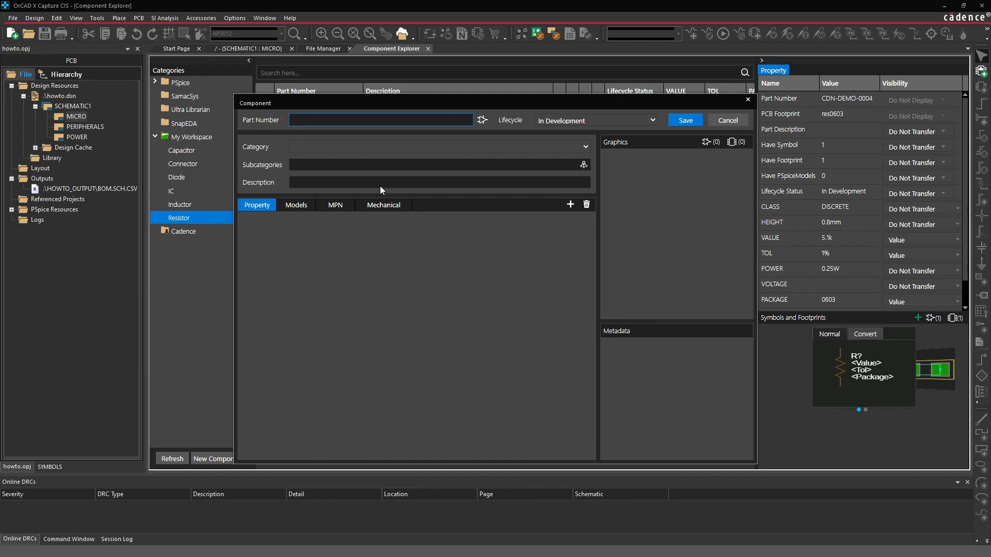
click(379, 182)
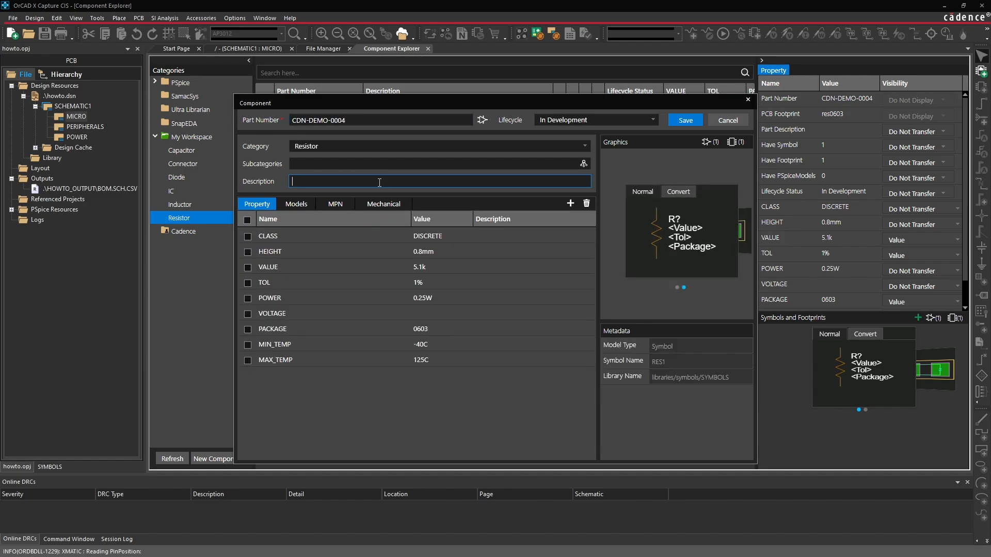
text(RES 0603 5K10 1)
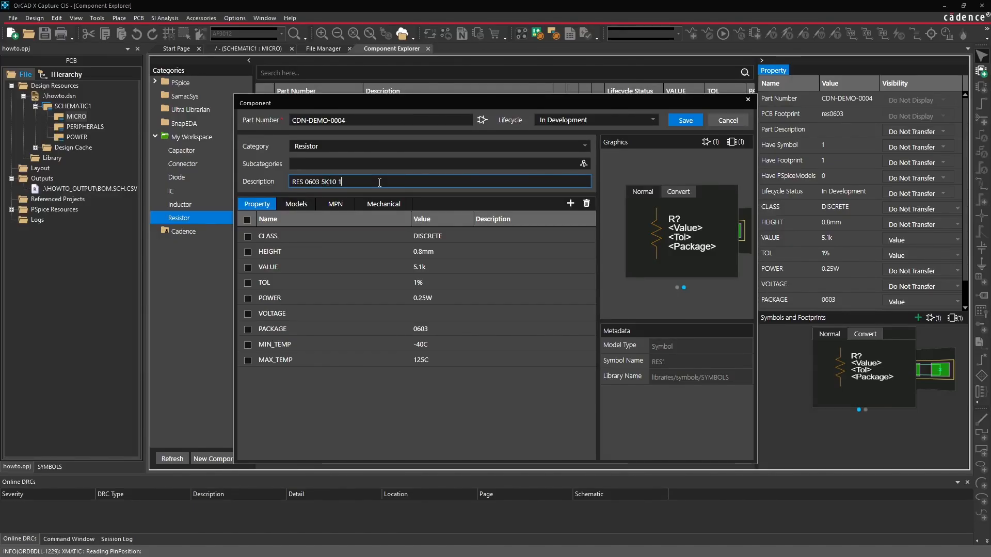
text(% 0.25W)
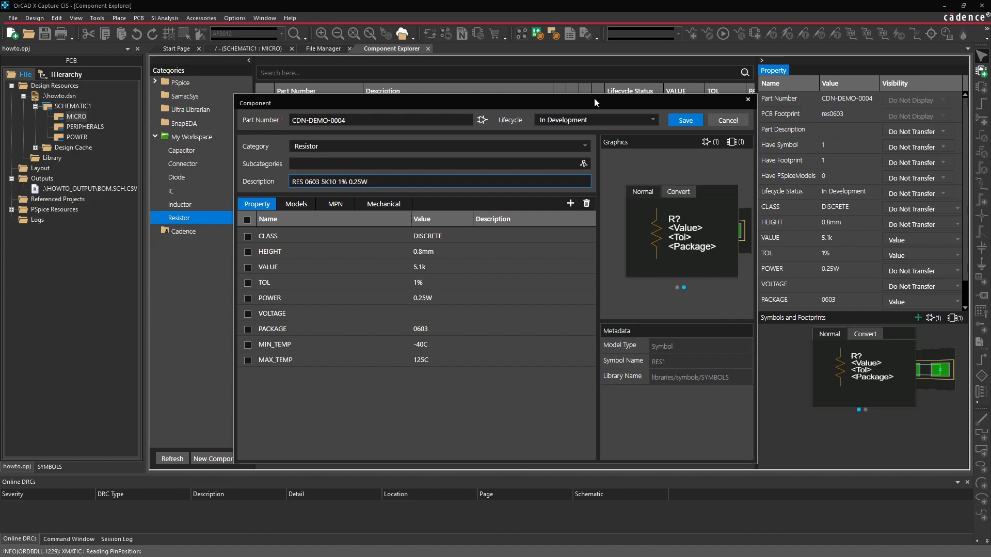
click(686, 120)
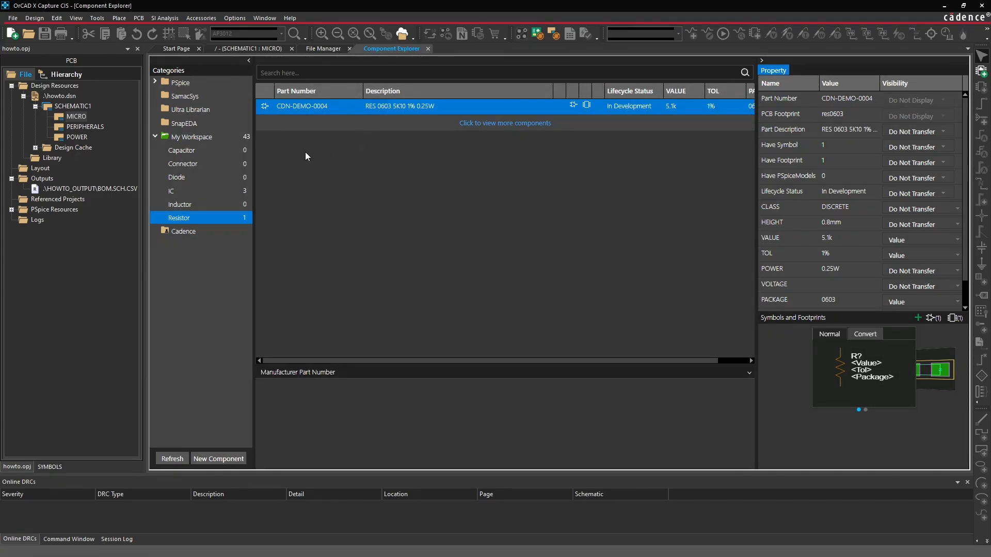
right_click(192, 218)
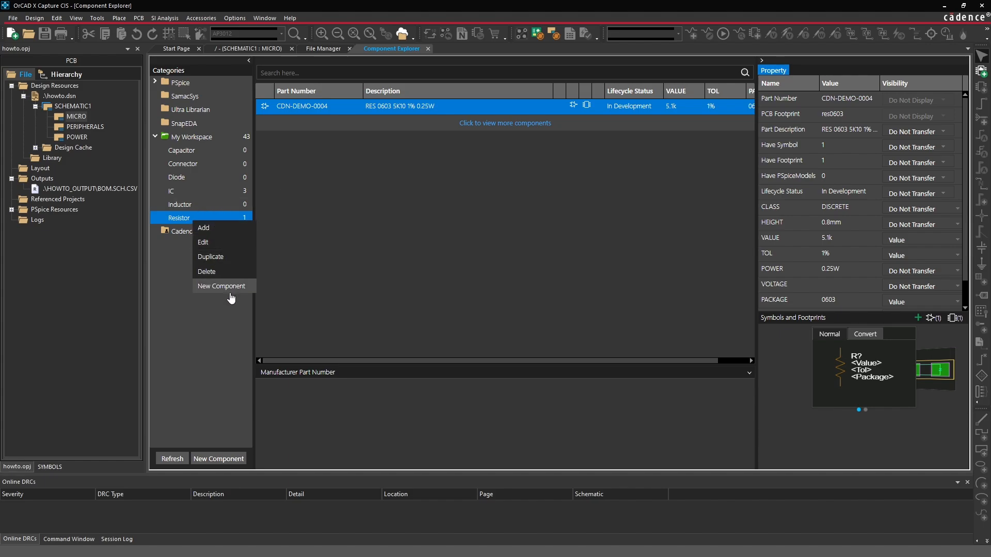
click(316, 295)
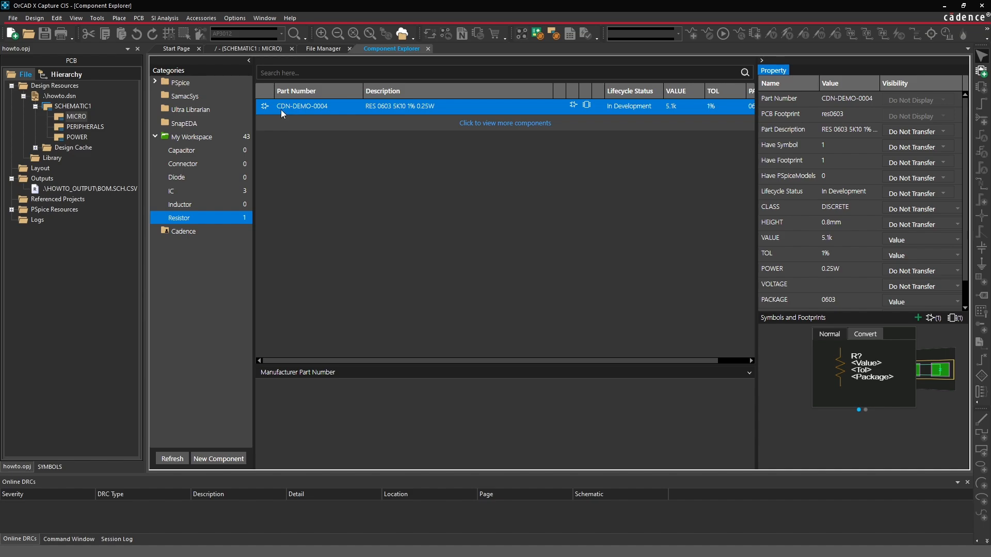
- Duplicate component CDN-DEMO-0004 and set the copy's VALUE property to 10k
right_click(332, 110)
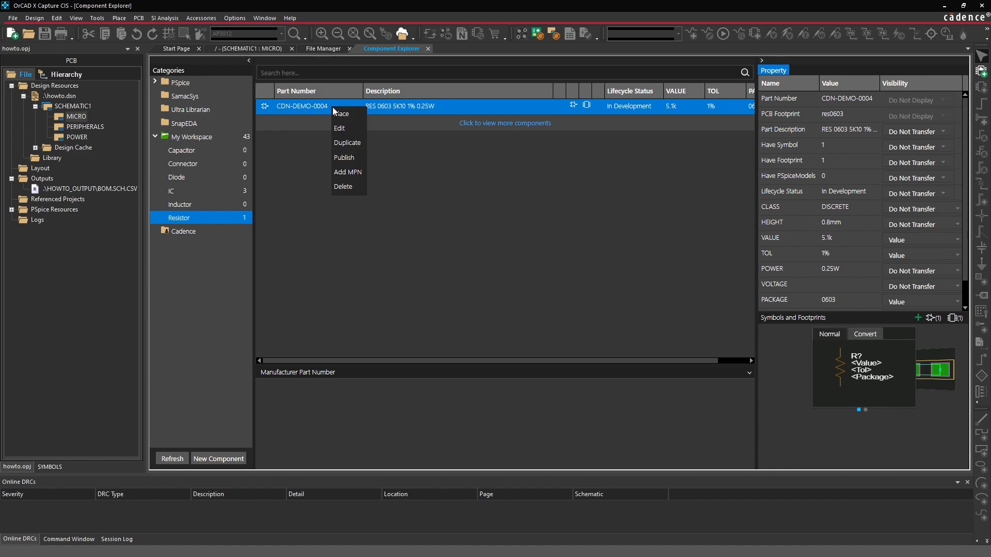
click(346, 142)
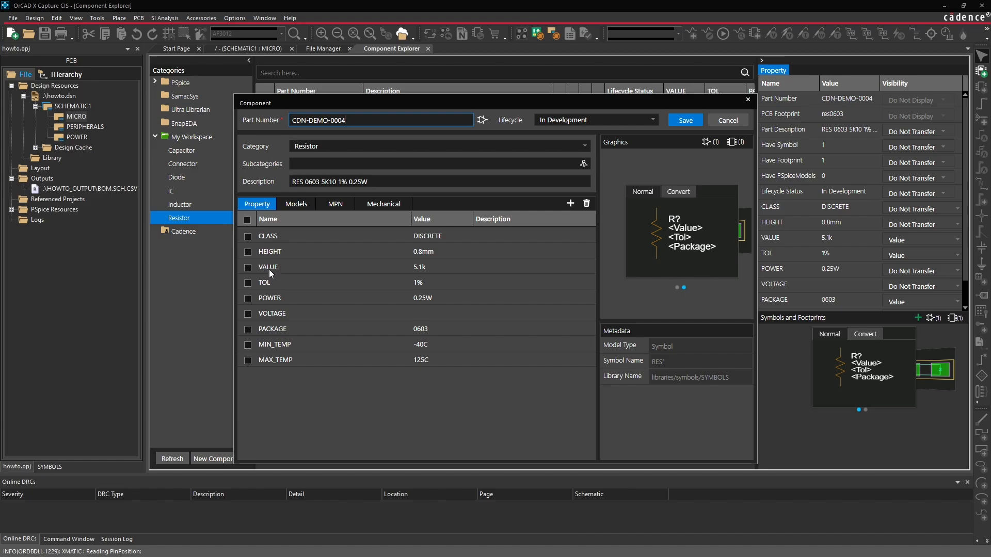
double_click(432, 268)
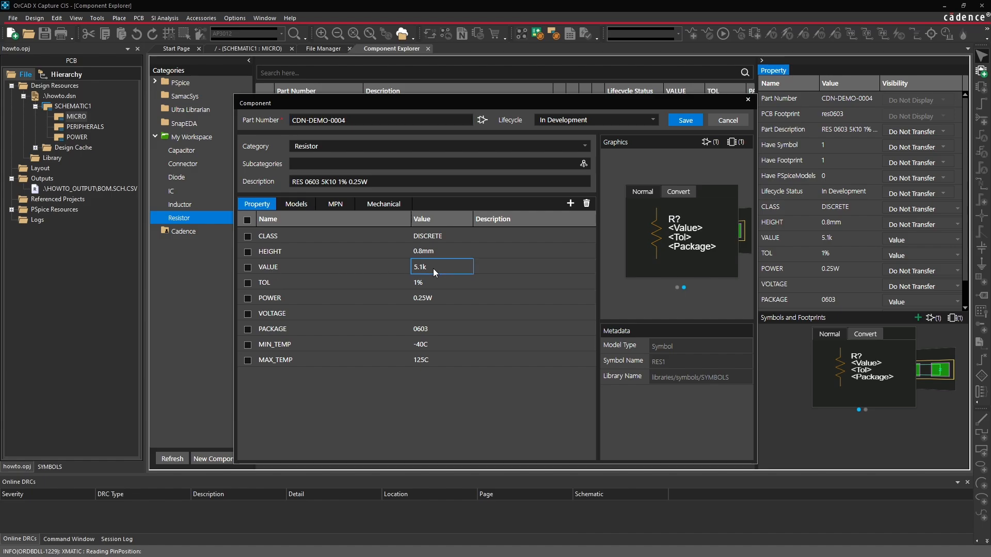
key(BackSpace)
key(BackSpace)
key(BackSpace)
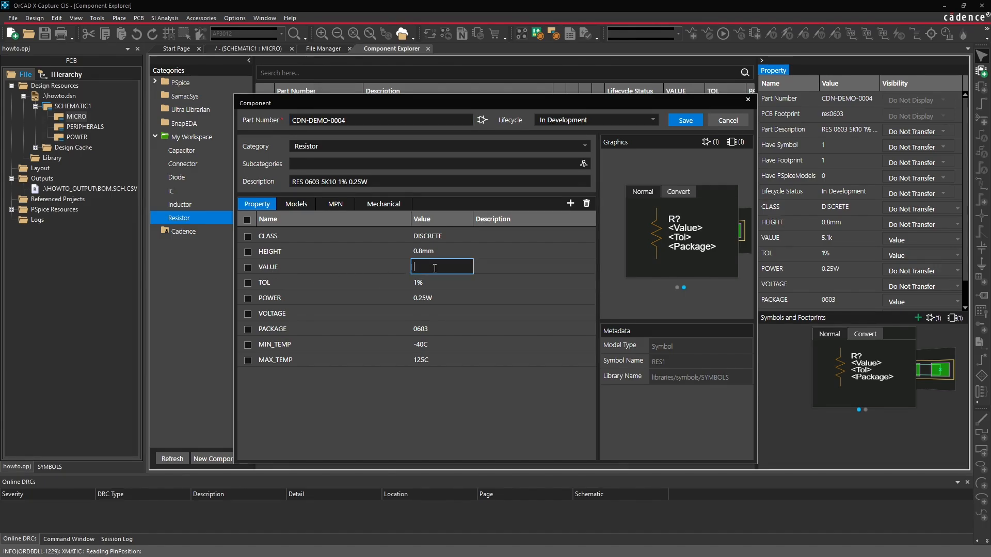
text(10k)
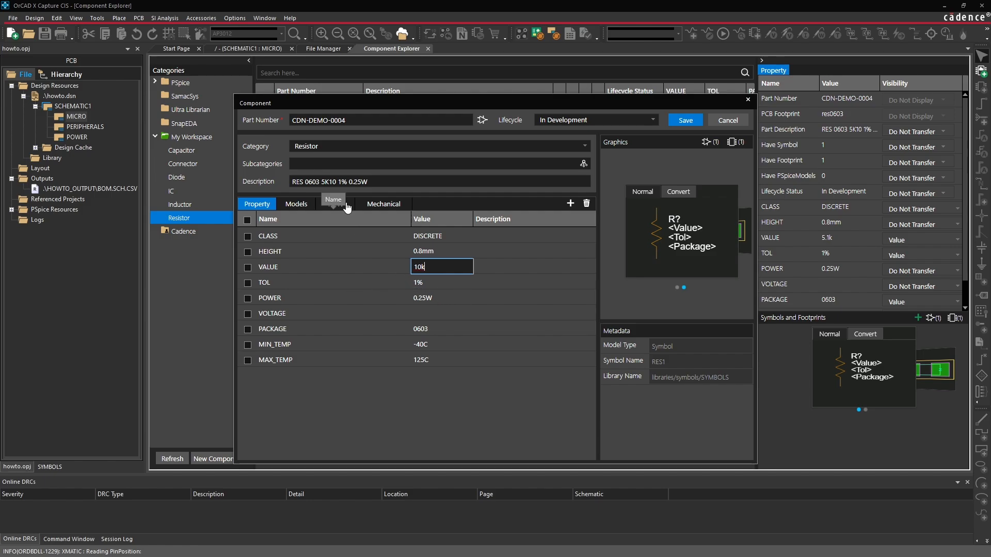
- Set the duplicate's description to "RES 0603 10K0 1% 0.25W" and its part number to CDN-DEMO-0005, and save it
click(333, 182)
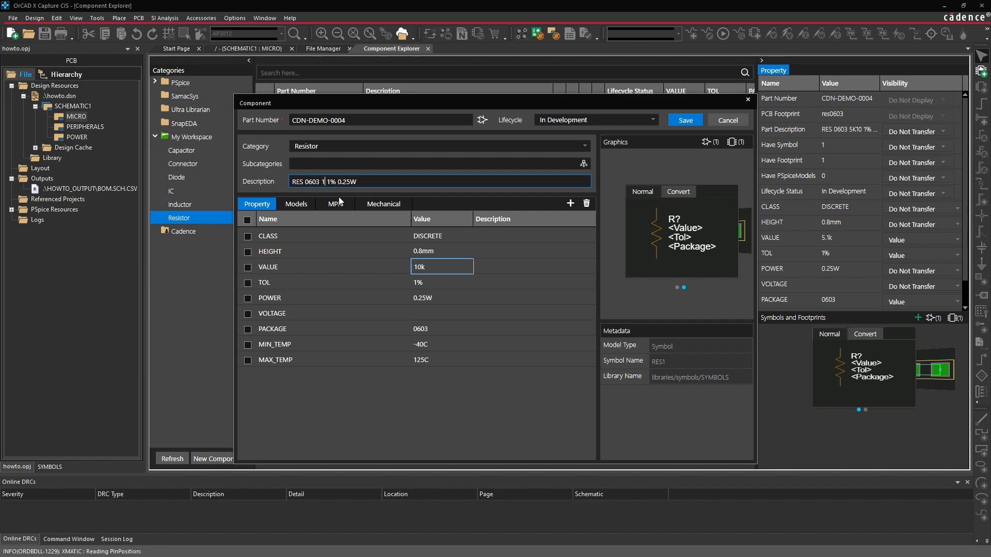
text(0K0)
click(343, 120)
key(BackSpace)
text(5)
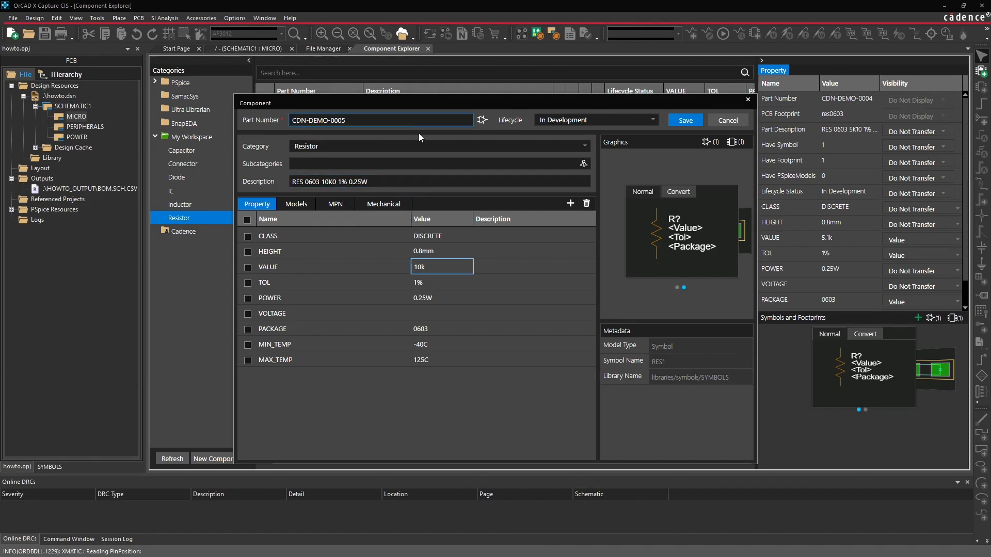
click(679, 120)
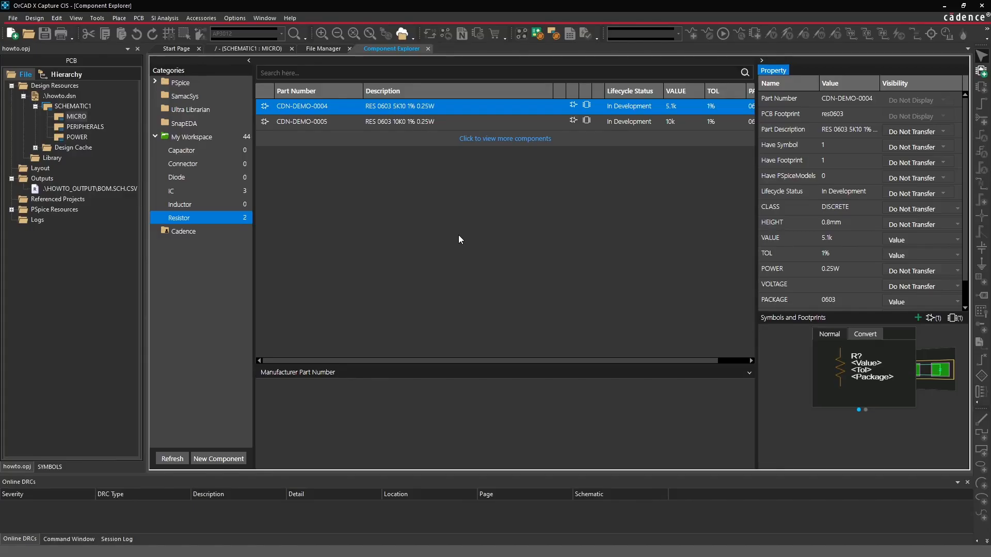
- Duplicate component CDN-DEMO-0005 and set the copy's description to "RES 0603 1K50 1% 0.25W"
right_click(376, 124)
click(373, 122)
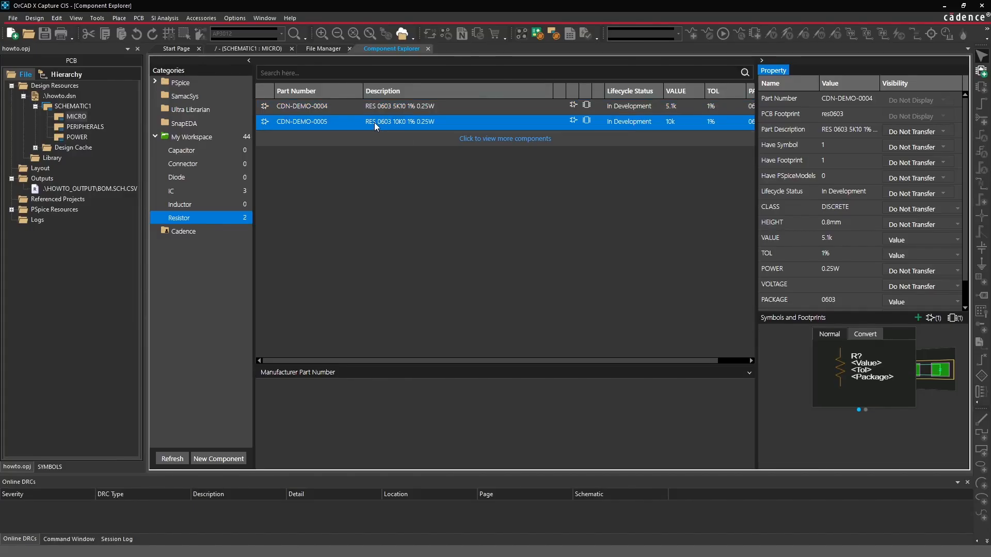
right_click(373, 122)
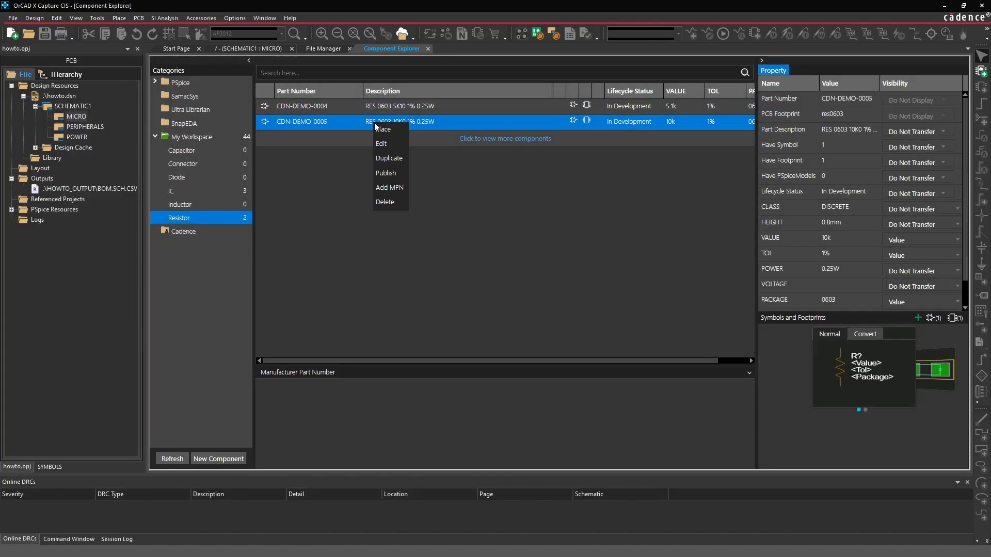
click(382, 157)
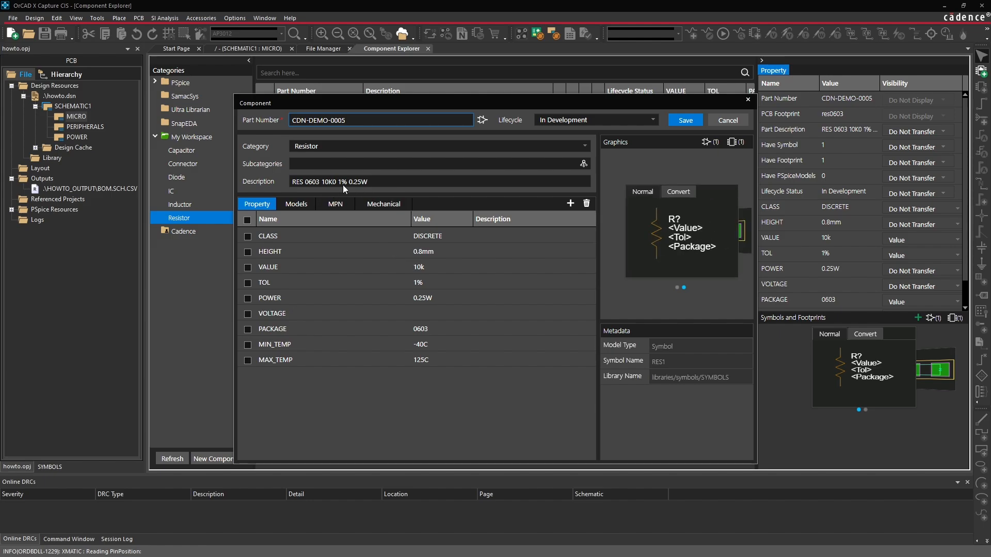
click(338, 181)
key(BackSpace)
key(BackSpace)
key(BackSpace)
key(BackSpace)
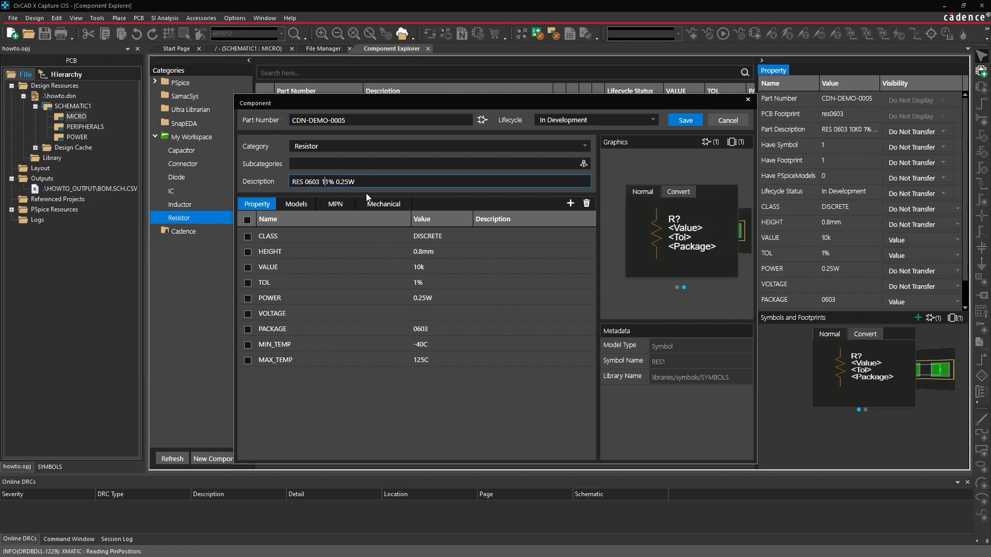
text(K50)
- Set the duplicate's VALUE property to 1.5k and its part number to CDN-DEMO-0006, and save it
double_click(427, 263)
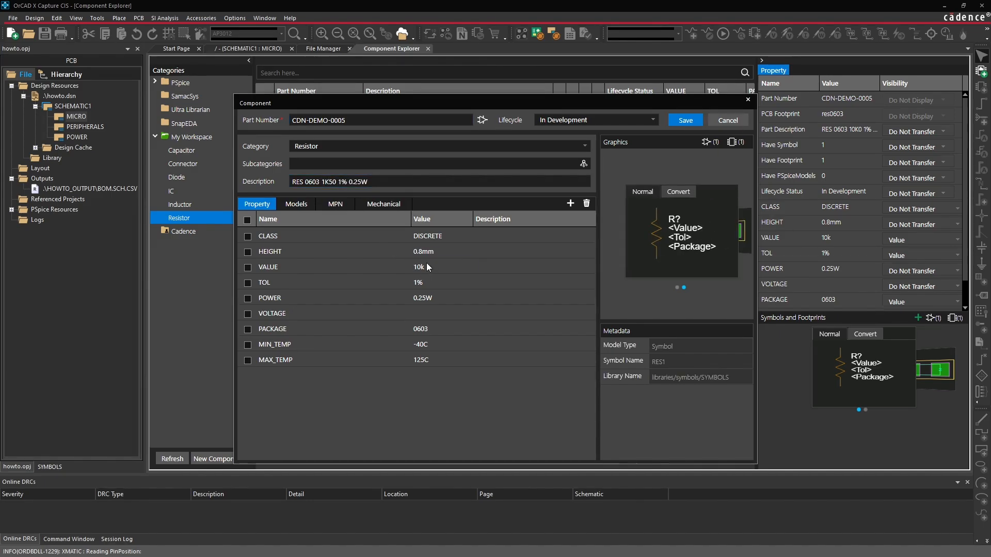
text(1K50)
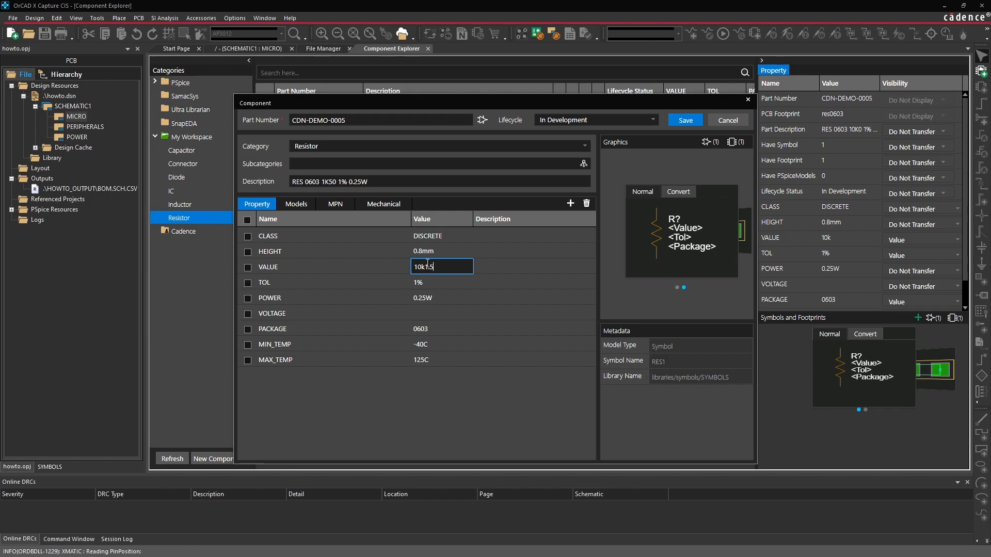
key(BackSpace)
key(BackSpace)
key(BackSpace)
key(BackSpace)
text(1.5k)
click(359, 120)
key(BackSpace)
text(6)
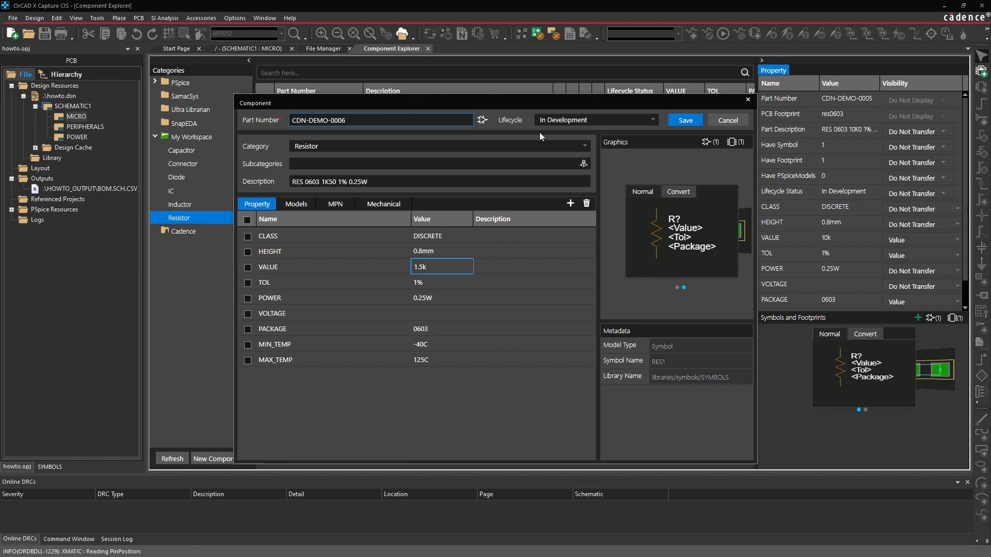
click(687, 121)
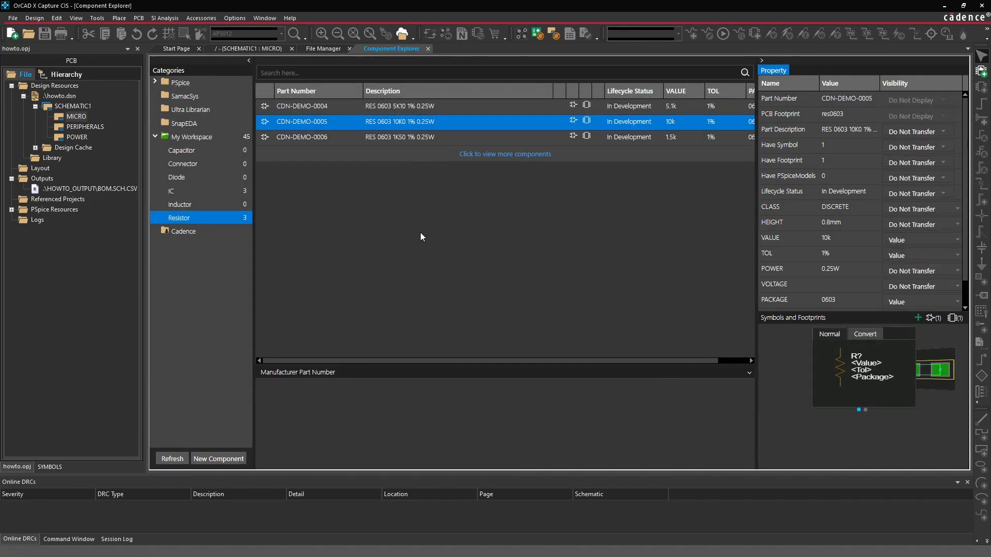
- Duplicate component CDN-DEMO-0006 and set the copy's description to "RES 0603 100K 1% 0.25W"
click(381, 137)
right_click(380, 137)
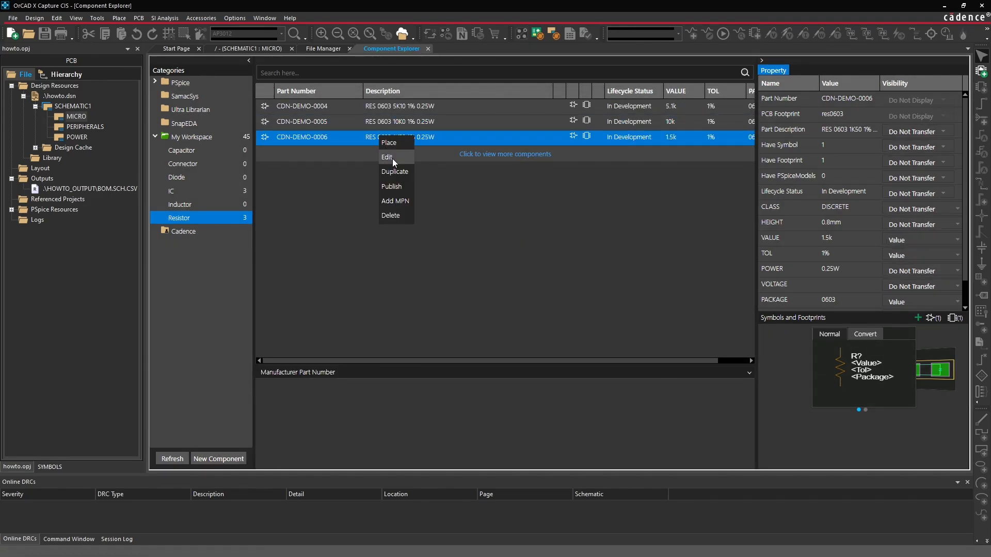
click(395, 168)
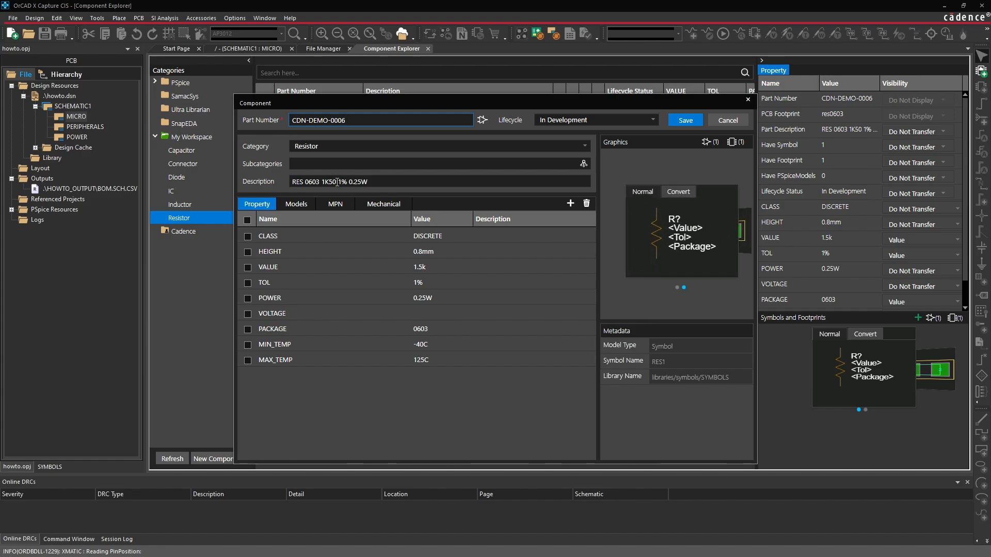
click(337, 182)
key(BackSpace)
key(BackSpace)
key(BackSpace)
text(00K)
- Set the copy's part number to CDN-DEMO-0007 and its VALUE property to 100k, and save it
click(372, 120)
key(BackSpace)
click(432, 267)
key(BackSpace)
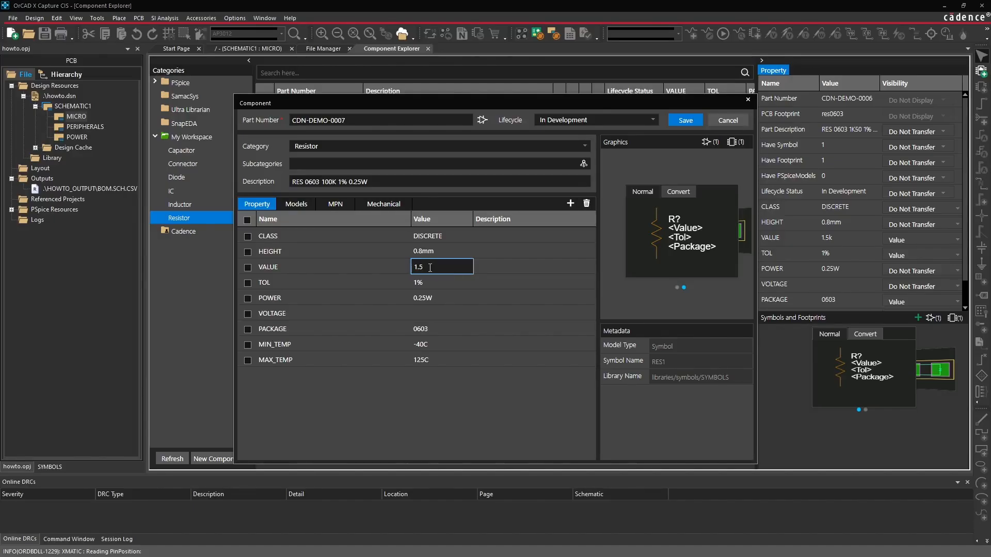
text(00k)
click(684, 120)
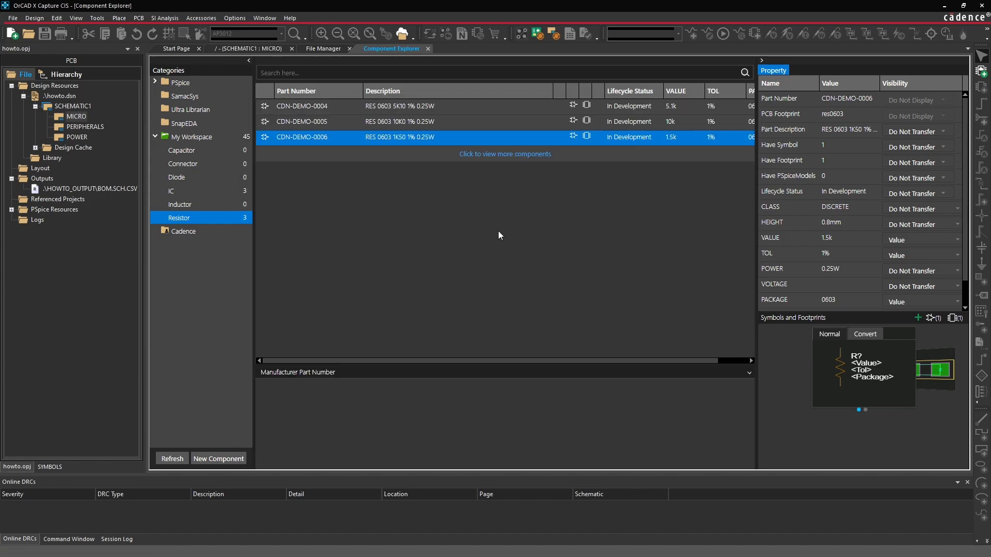
- Duplicate component CDN-DEMO-0007 and set the copy's part number to CDN-DEMO-0008
click(316, 152)
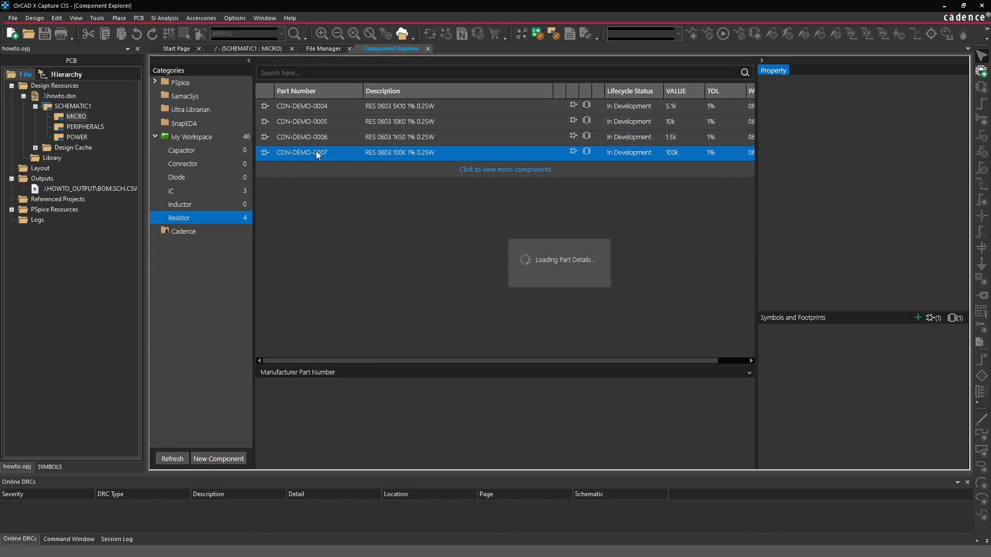
right_click(317, 151)
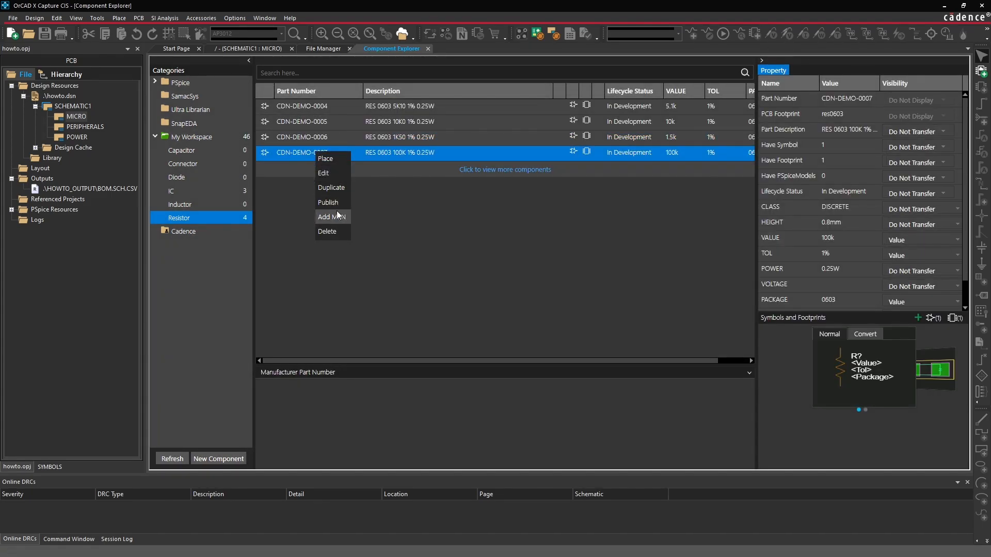
click(335, 181)
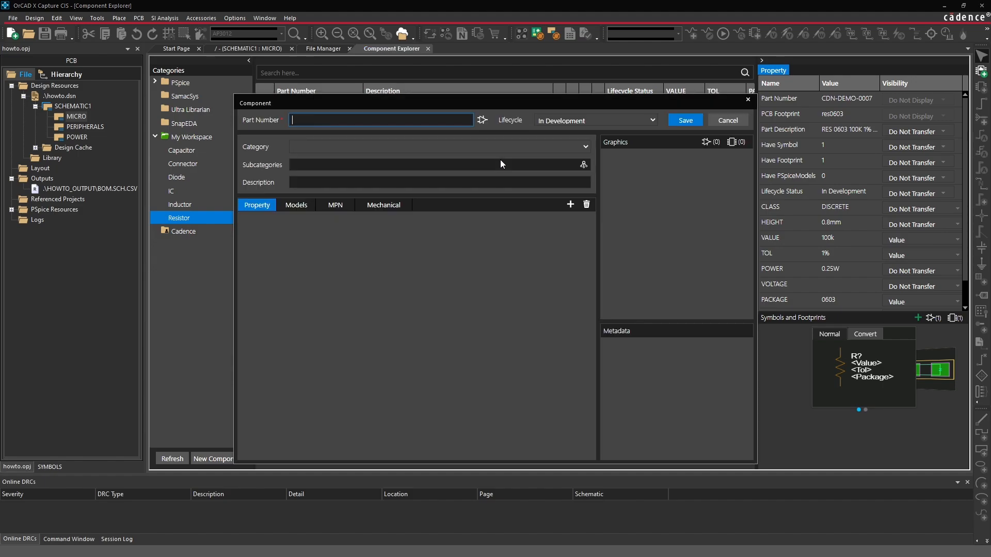
click(411, 119)
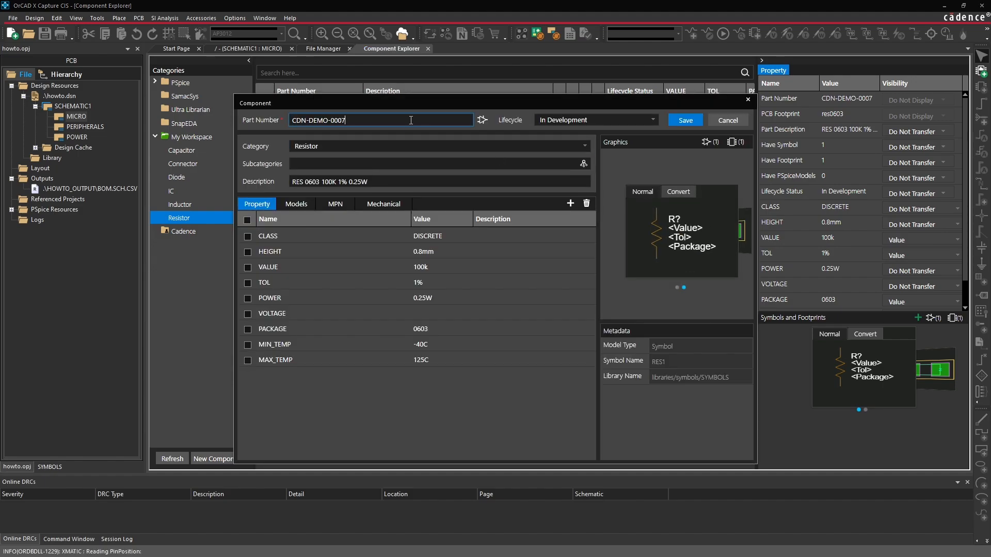
key(BackSpace)
text(8)
- Set the VALUE property of the new CDN-DEMO-0008 copy to 86.6k
drag(410, 99, 414, 75)
click(432, 241)
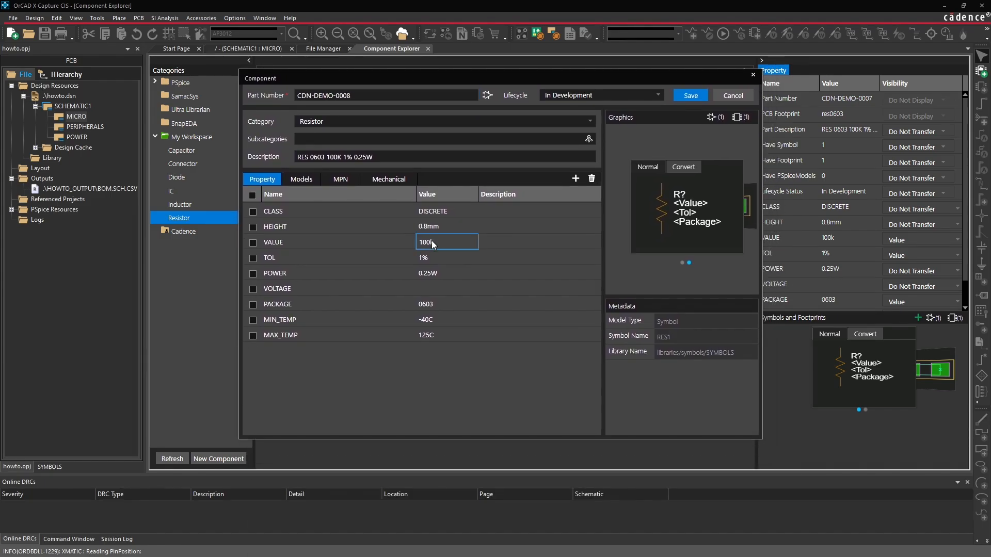
key(BackSpace)
key(BackSpace)
key(BackSpace)
key(BackSpace)
text(86.6k)
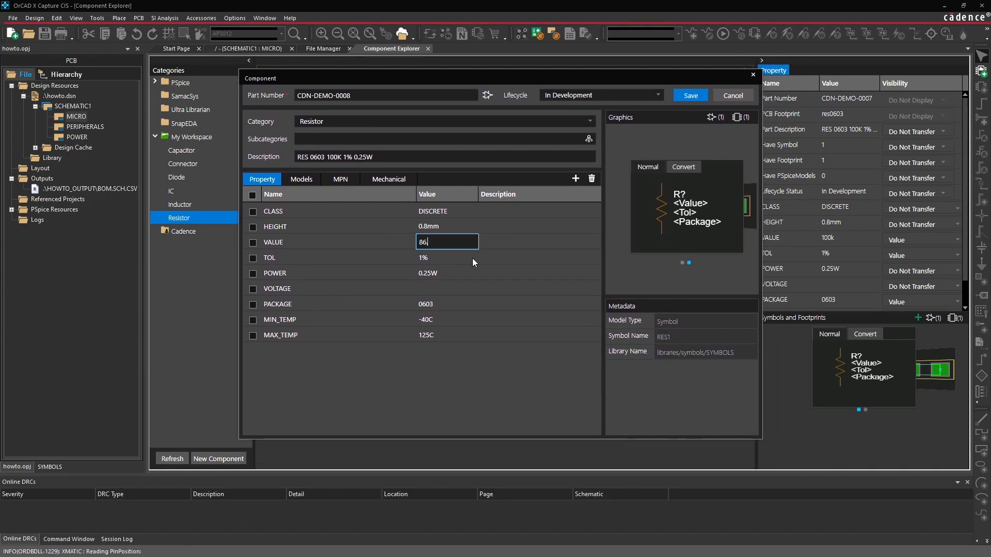
- Set the copy's description to "RES 0603 86K6 1% 0.25W" and save the component
click(343, 157)
key(BackSpace)
key(BackSpace)
key(BackSpace)
key(BackSpace)
key(BackSpace)
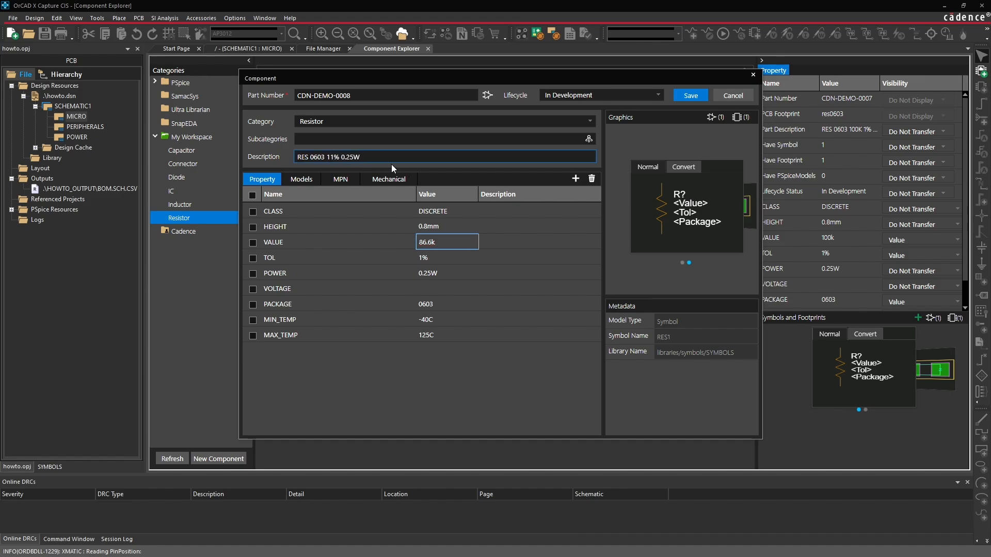
text(86K6)
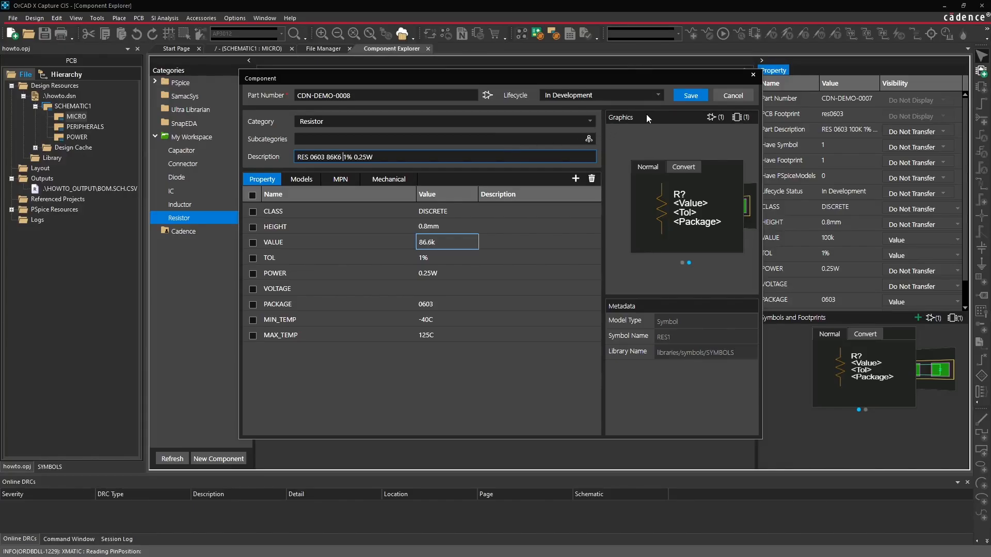
click(686, 97)
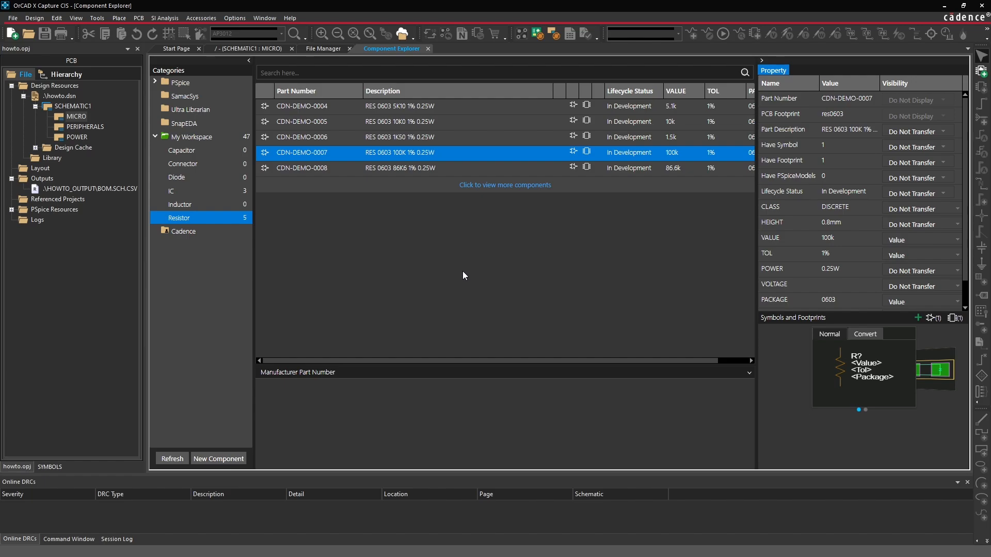
- Create a new component in the Connector category of the workspace with part number CDN-DEMO-0009
click(221, 165)
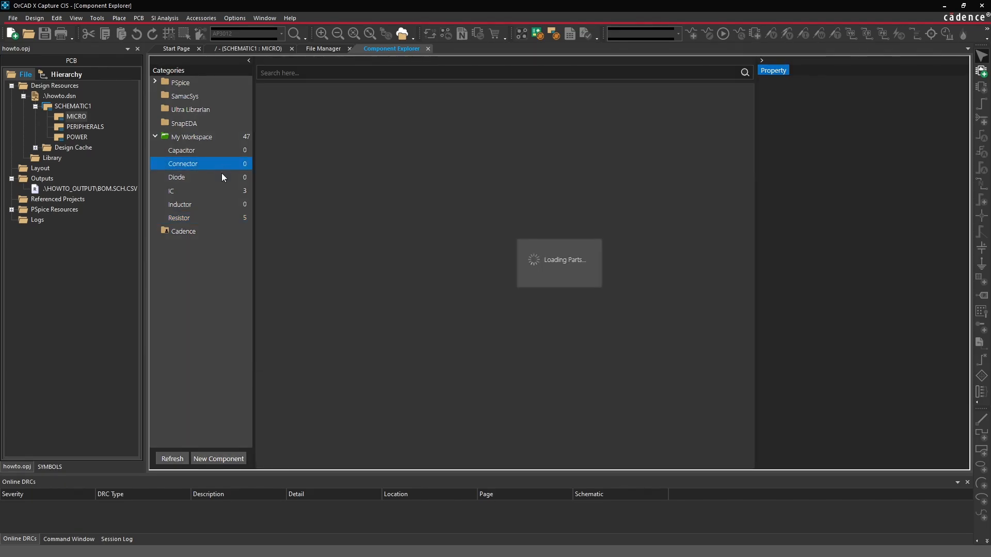
right_click(223, 165)
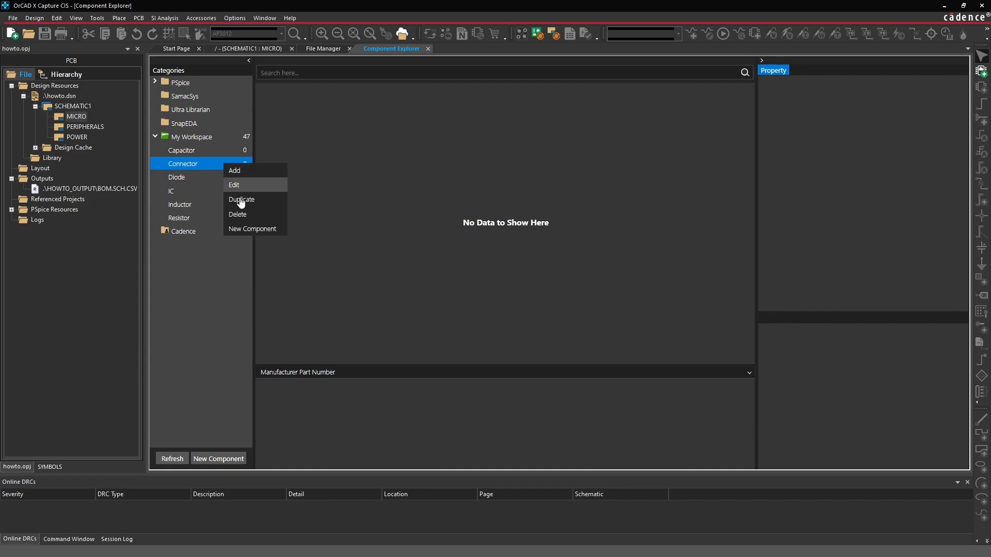
click(244, 227)
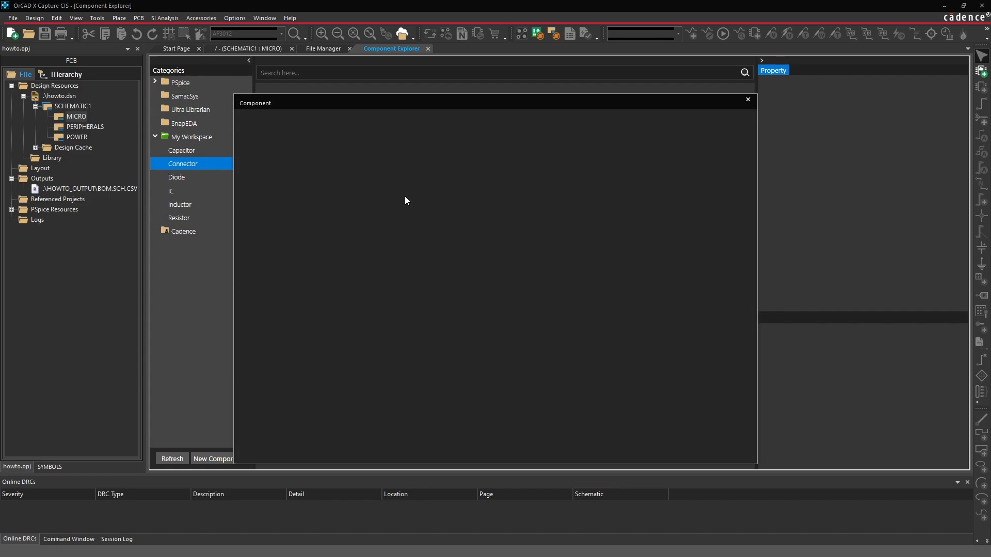
drag(426, 102, 448, 91)
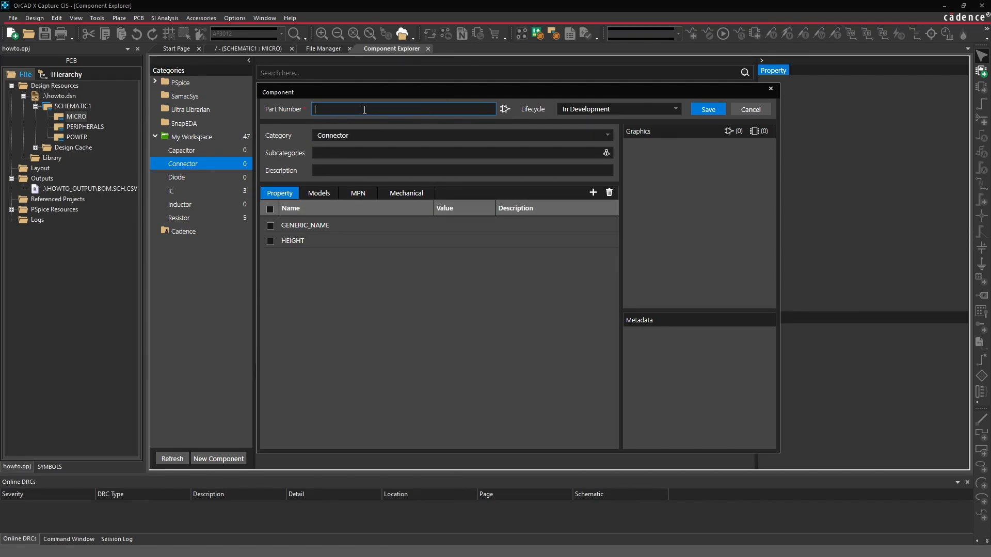
text(CDN-DEMO-0009)
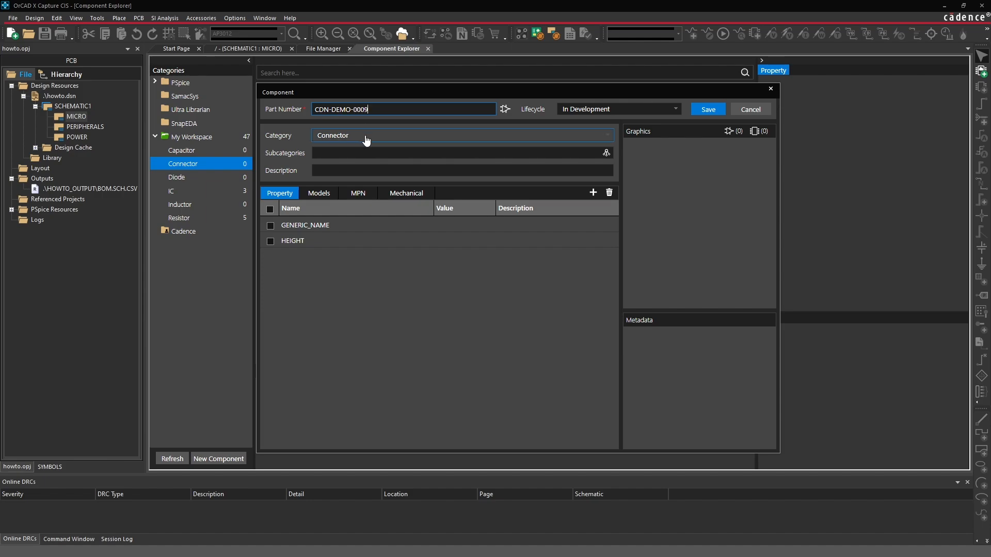
- Enter the description "USB Type C Connector" and set the GENERIC_NAME property to USB4085-GF-A
click(343, 171)
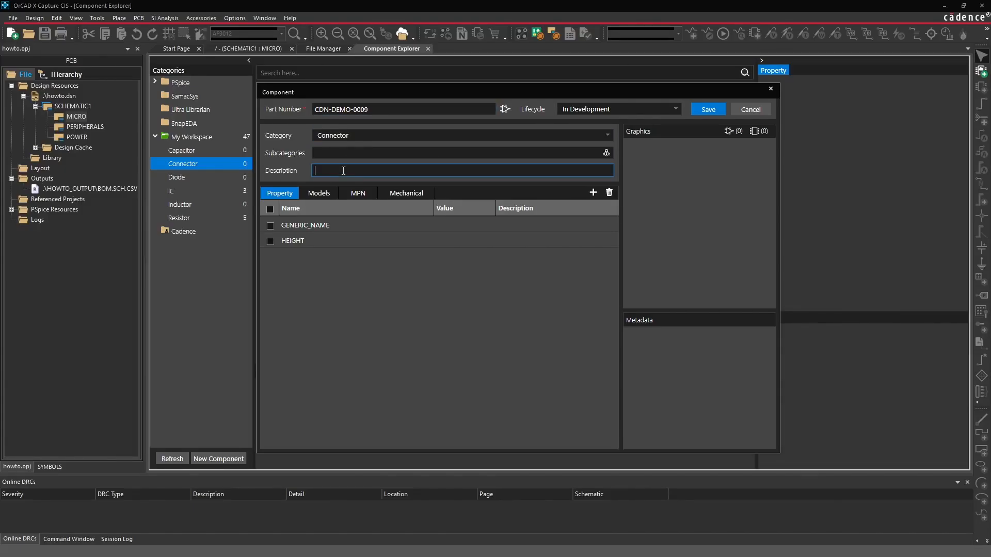
text(USB Type-C Connector)
click(445, 219)
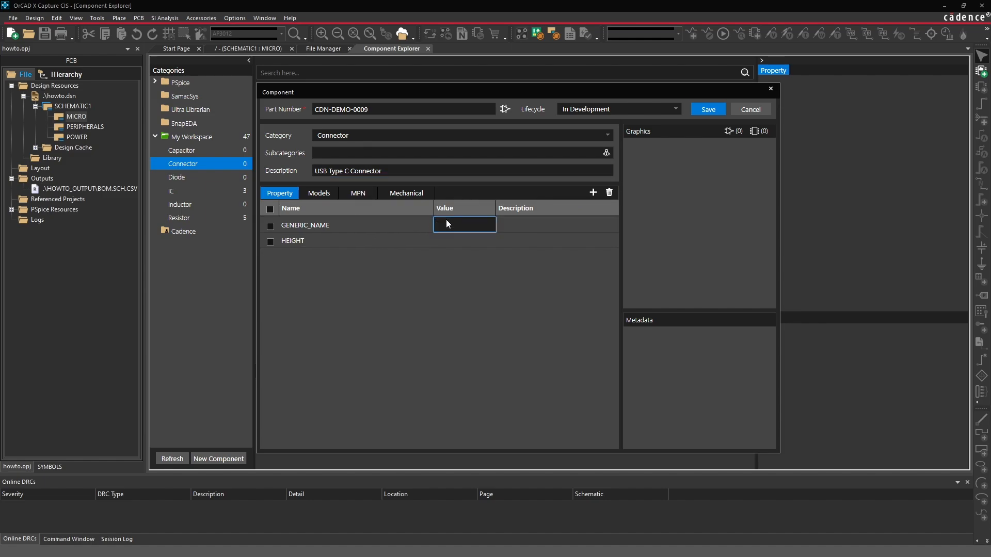
text(USB4085-GF-A)
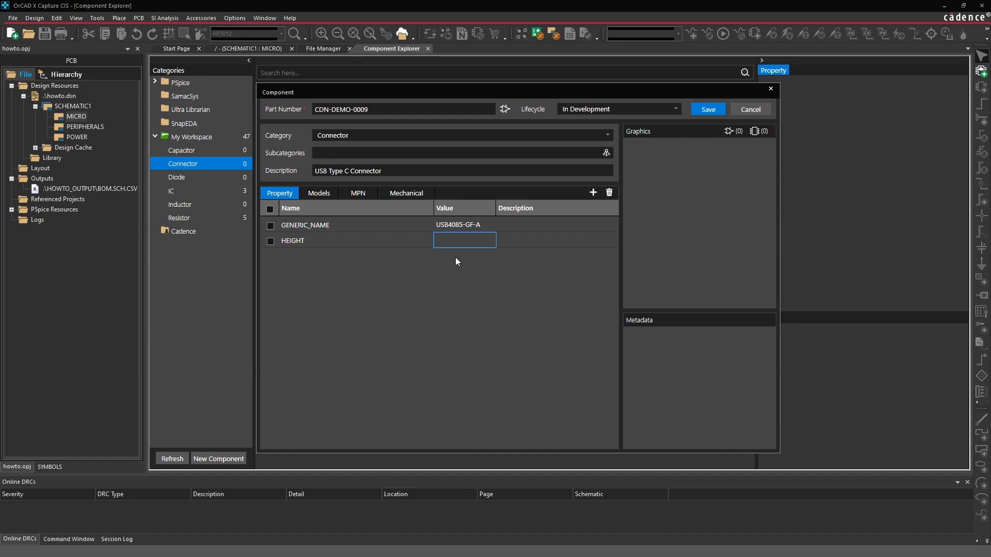
- Attach the symbol USB4085-GF-A from the libraries/symbols/SYMBOLS library to the connector component
click(319, 193)
click(592, 193)
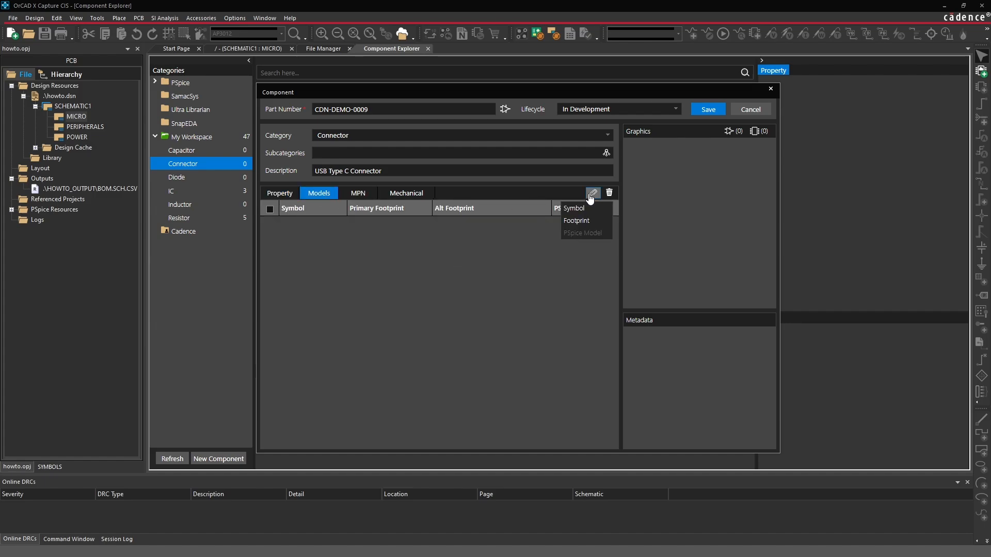
click(583, 208)
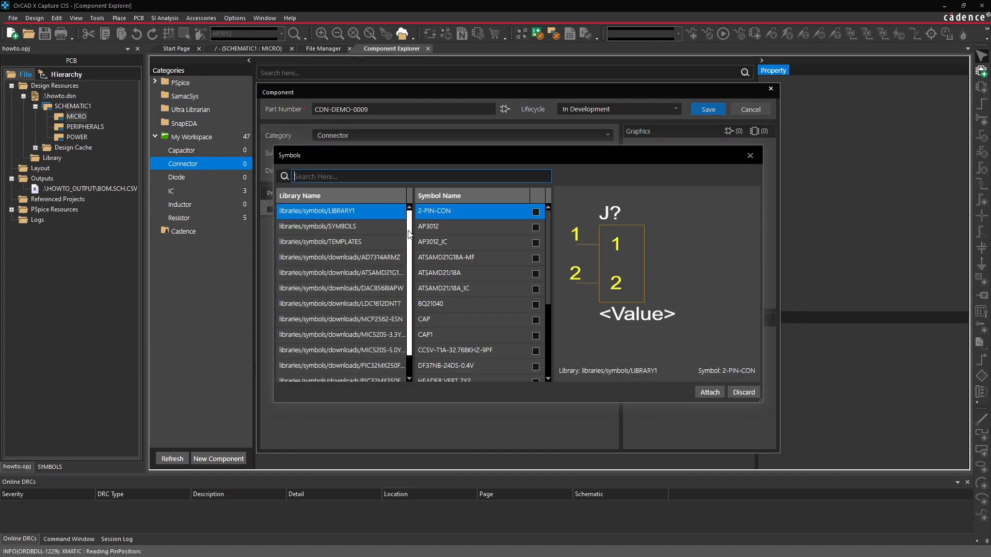
click(385, 228)
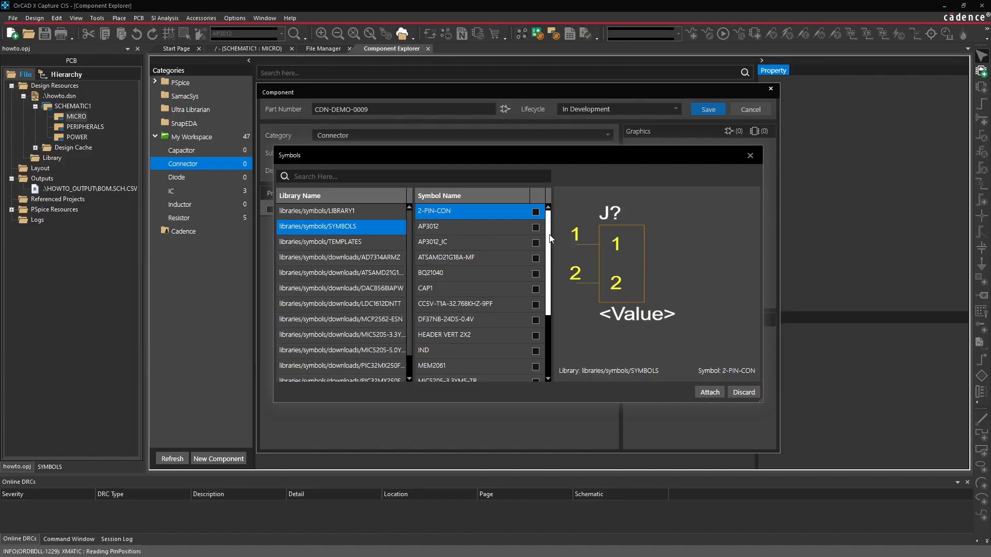
drag(549, 231, 548, 305)
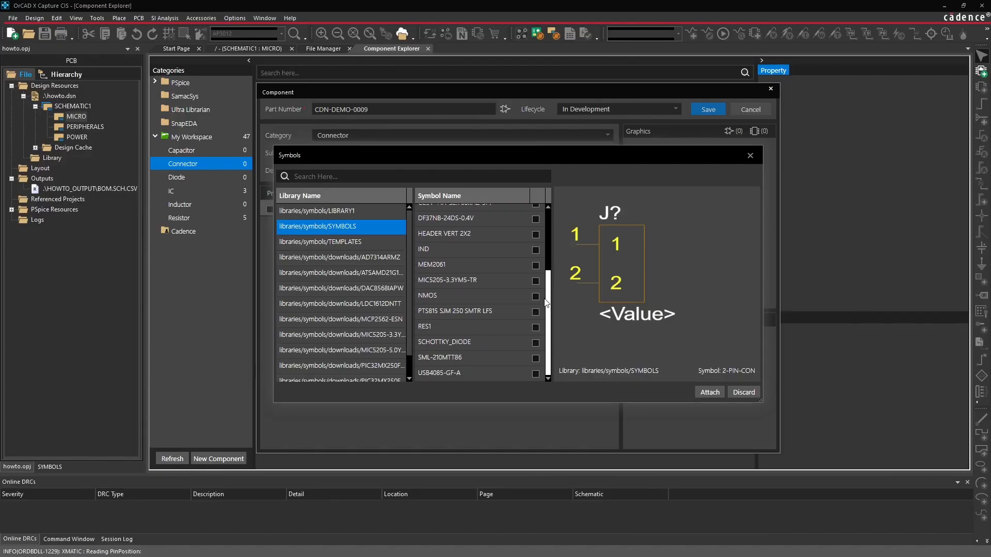
click(469, 375)
click(535, 374)
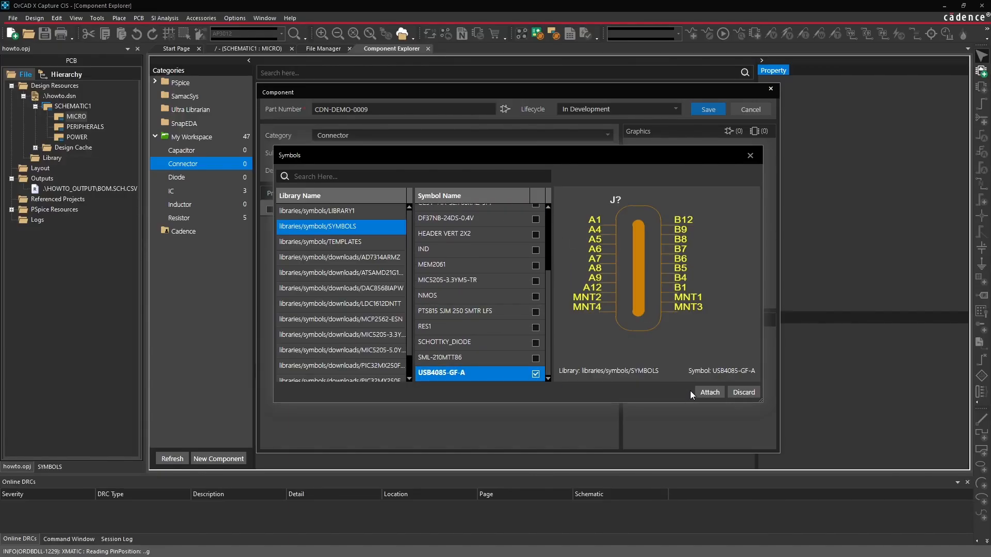
click(708, 392)
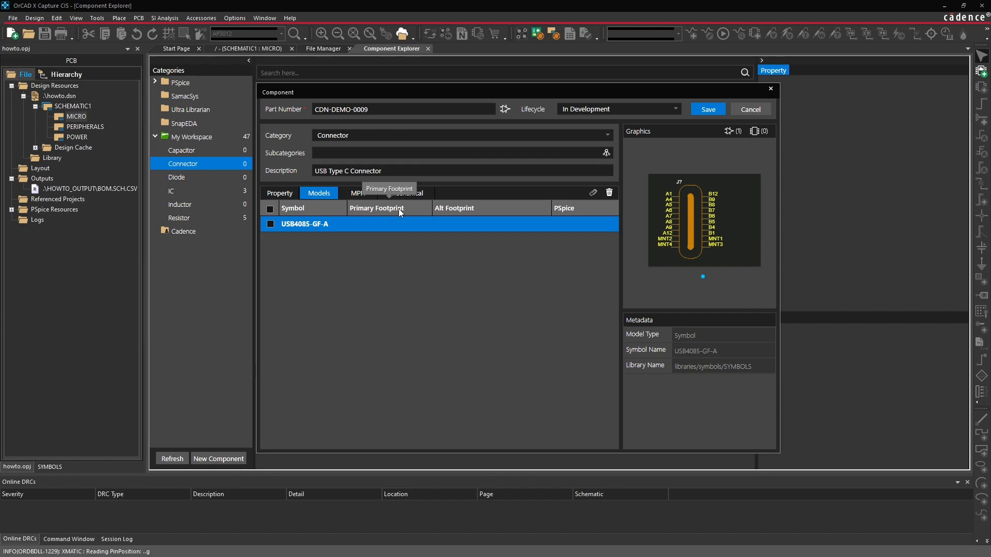
- Attach the footprint usb4085-gf-a to the connector component as its primary footprint
click(593, 193)
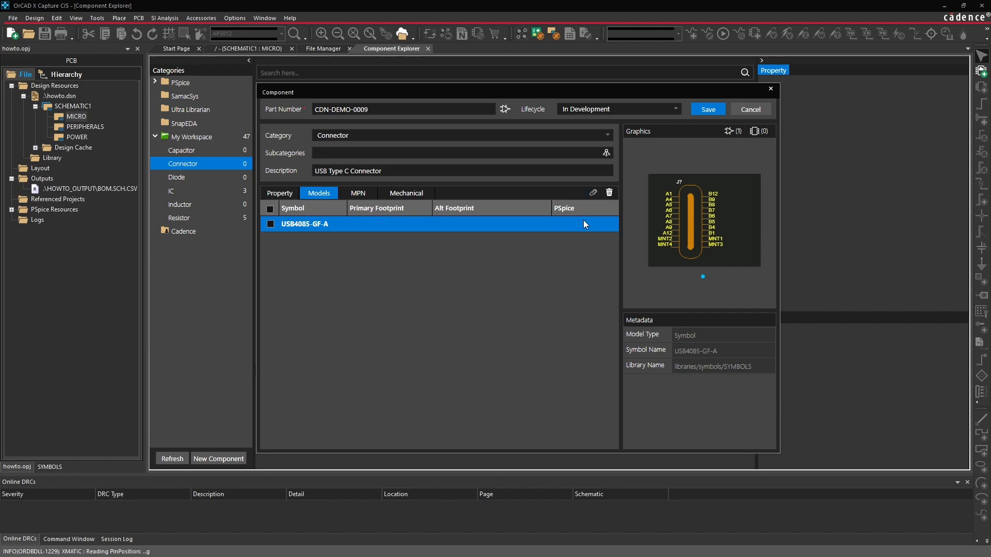
drag(479, 246, 476, 351)
click(364, 351)
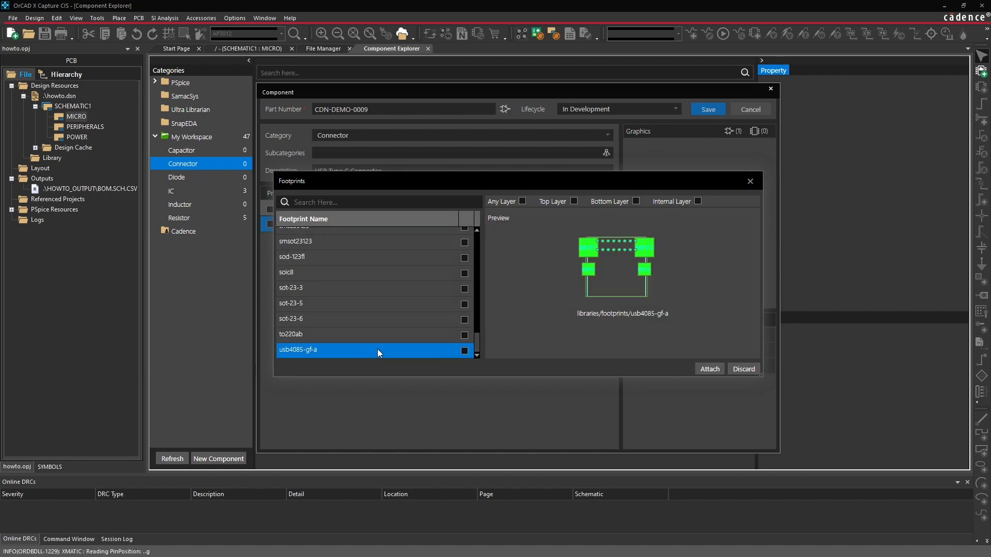
click(465, 351)
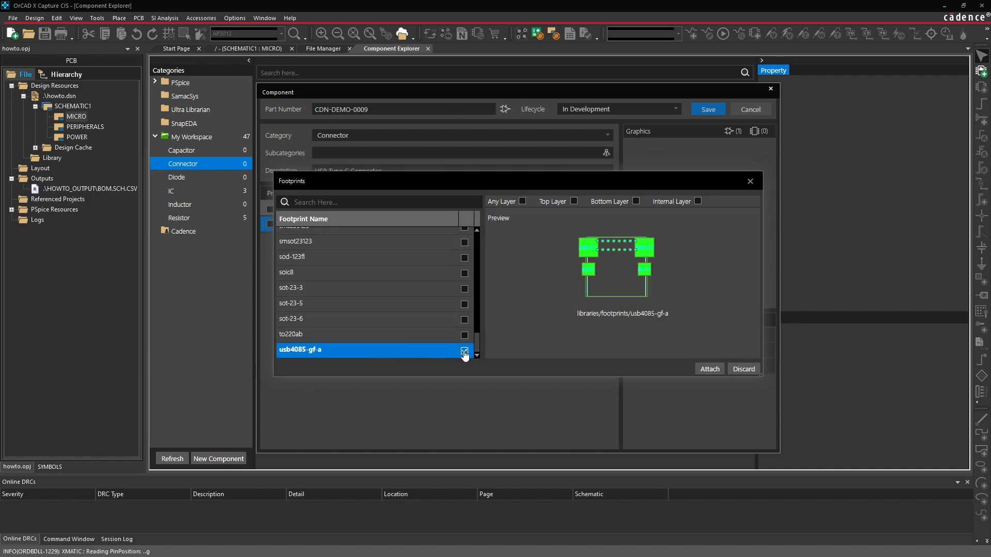
click(708, 369)
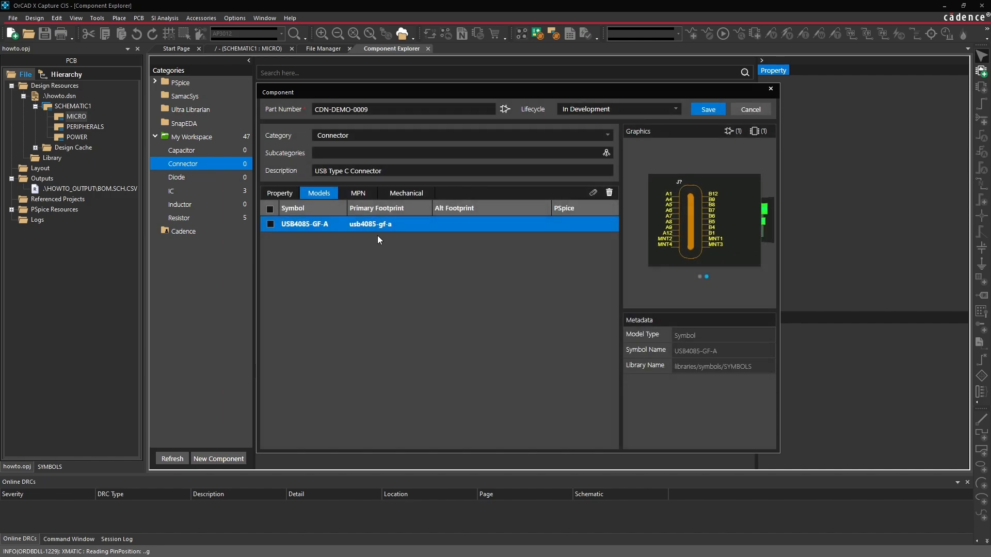
- Review the connector component's properties and save it to the workspace
click(287, 196)
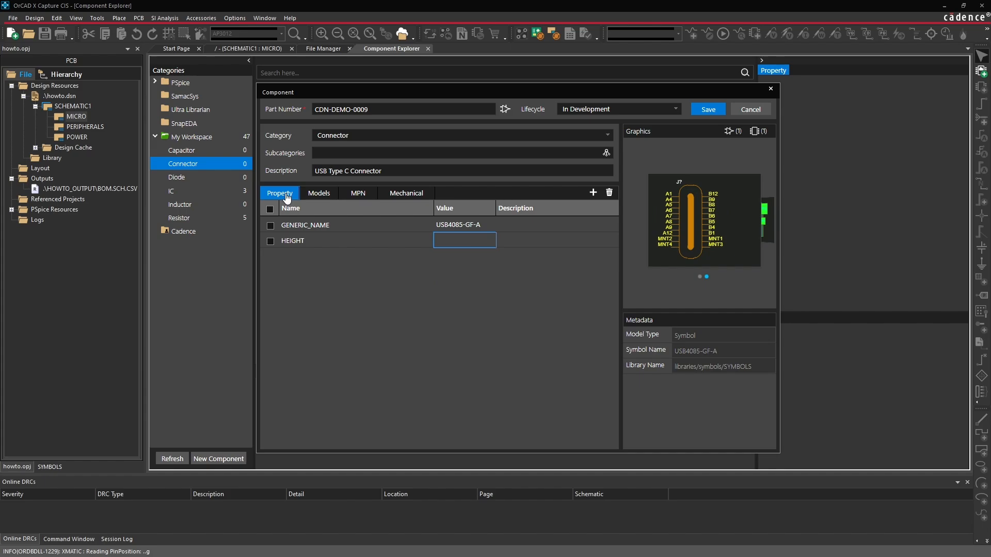
click(702, 110)
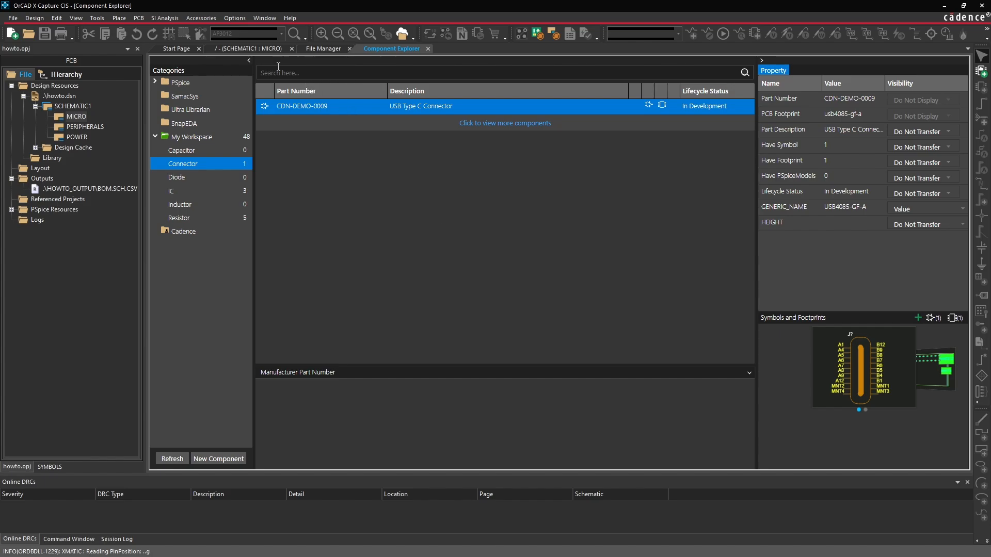
- Cut both ICs, U1 and U2, from the MICRO schematic page
click(257, 48)
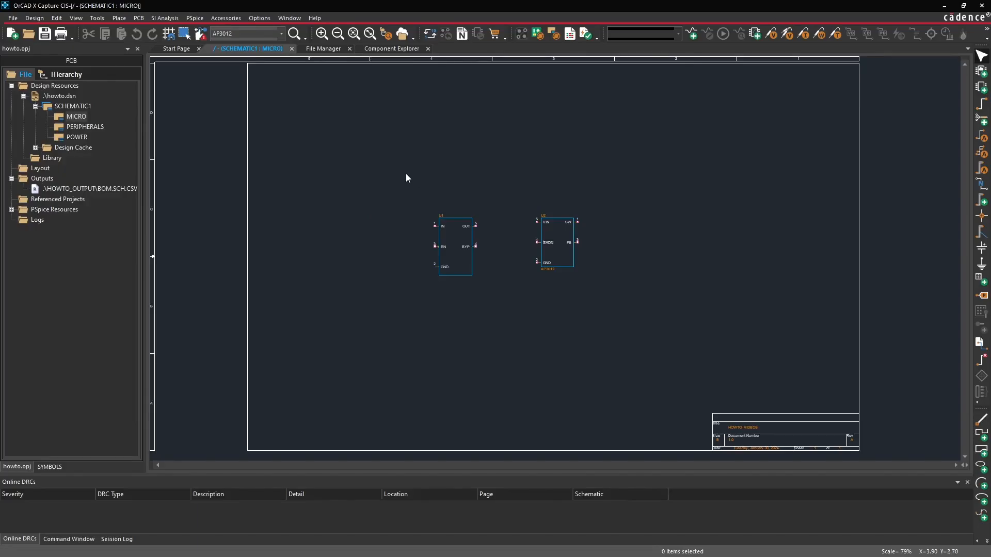
drag(378, 161, 616, 330)
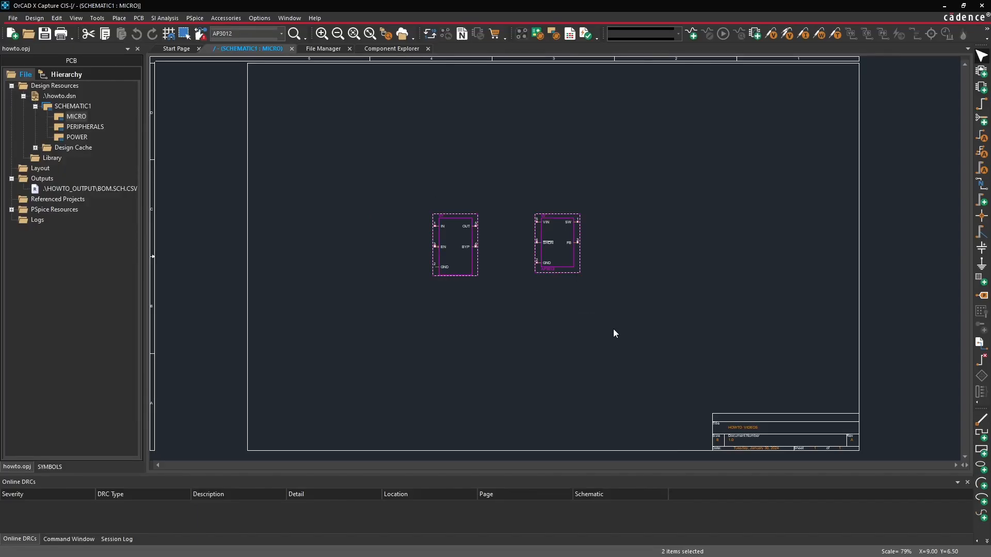
click(57, 18)
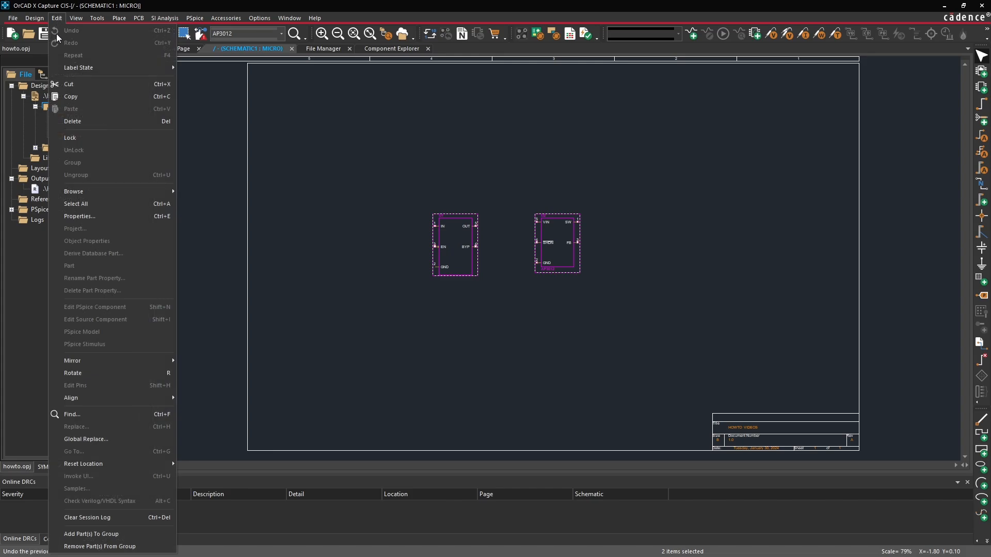
click(72, 84)
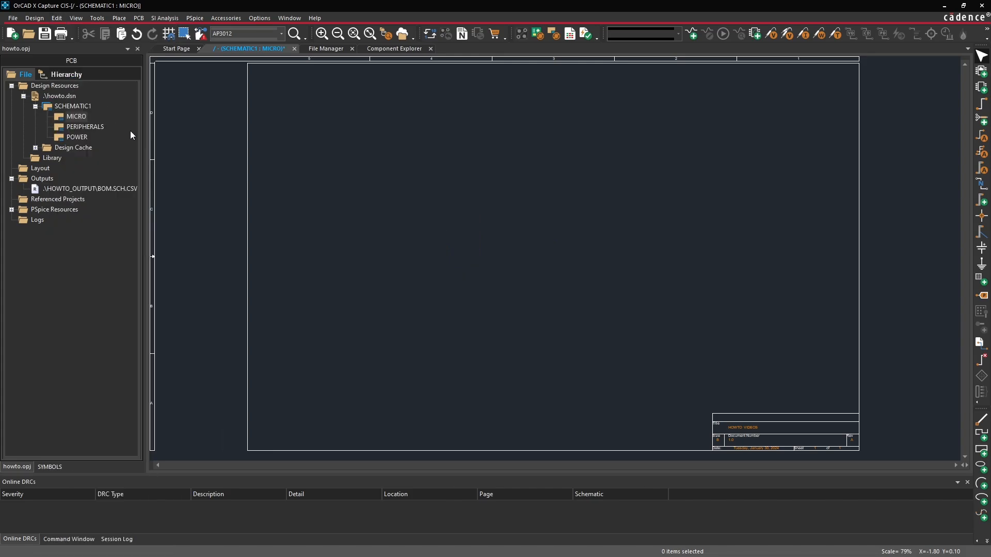
- Open the POWER schematic page and paste the two cut ICs near the middle of the sheet
double_click(76, 137)
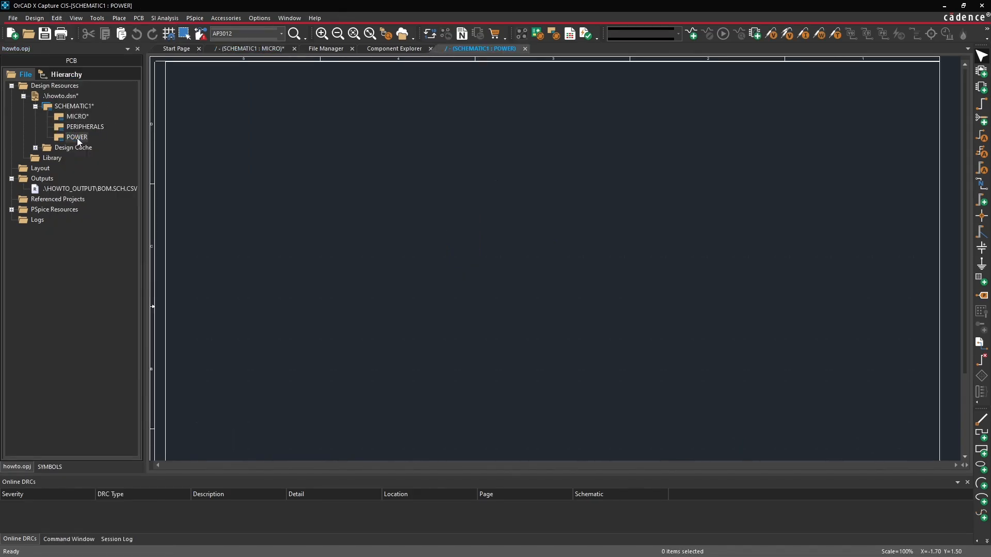
scroll(454, 203, down, 1)
ctrl+scroll(454, 202, down, 2)
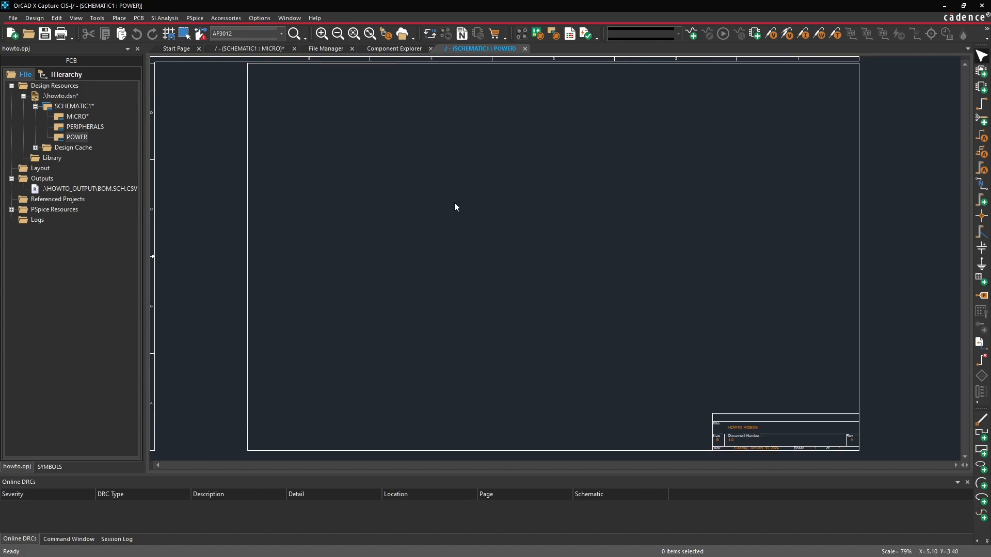
key(ctrl+v)
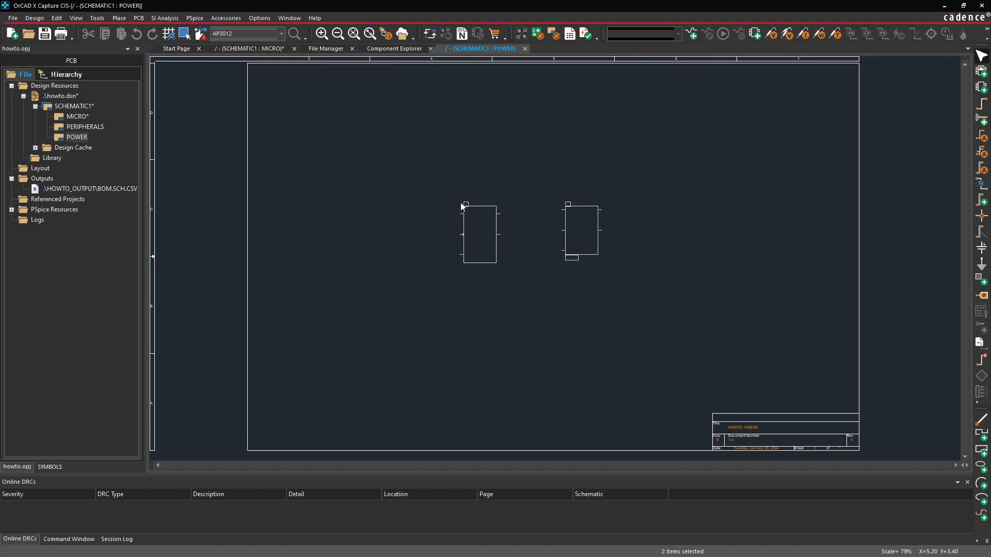
click(460, 206)
click(521, 313)
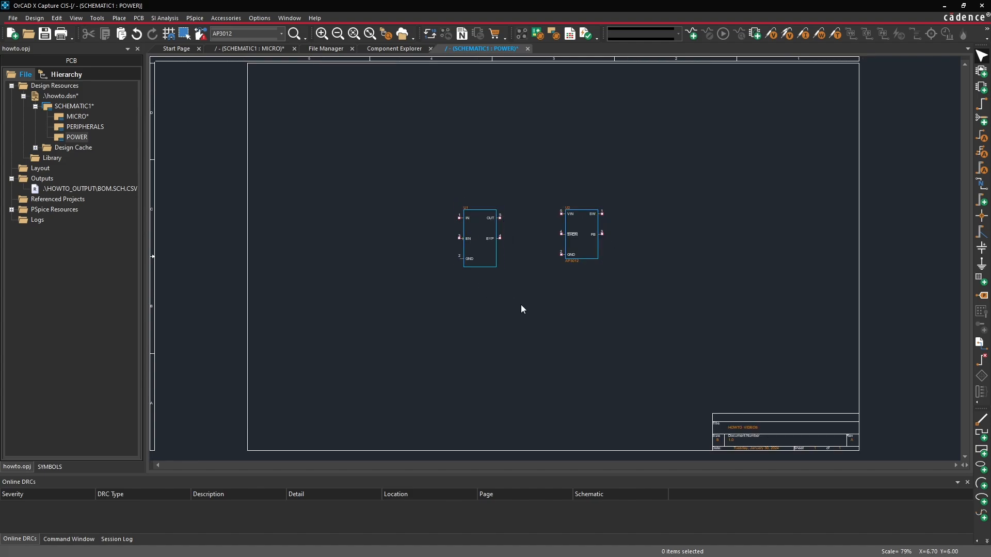
- Move both ICs together to the upper-right area of the POWER sheet
drag(418, 172, 615, 278)
drag(571, 245, 717, 193)
click(686, 274)
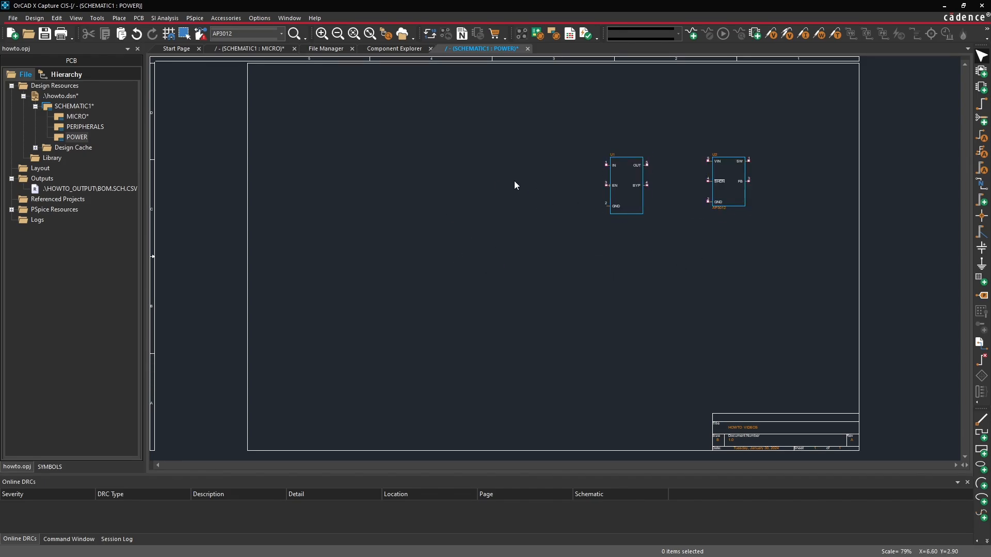
- Place one USB Type C connector, CDN-DEMO-0009, from the workspace in the upper-left area of the POWER sheet
click(395, 50)
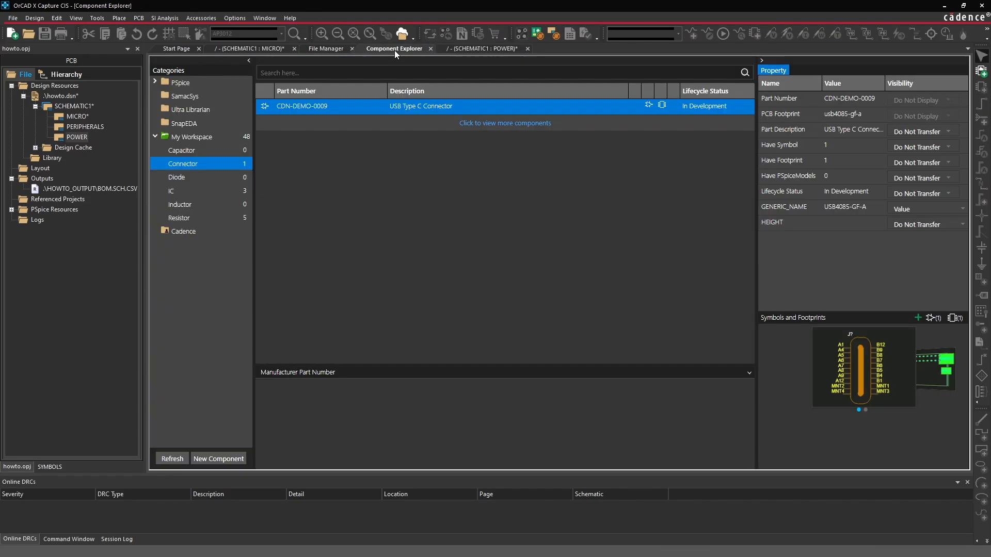
right_click(320, 109)
click(330, 114)
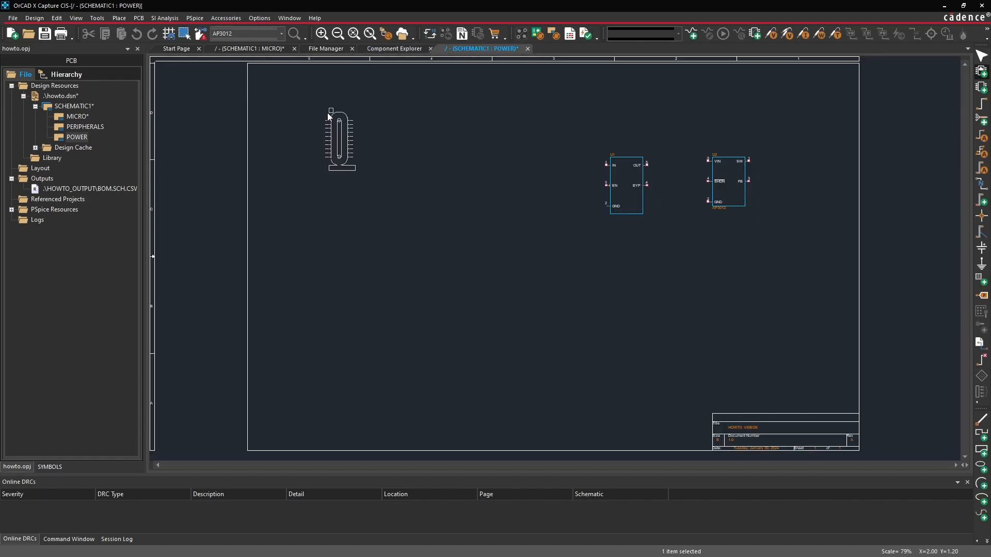
click(309, 128)
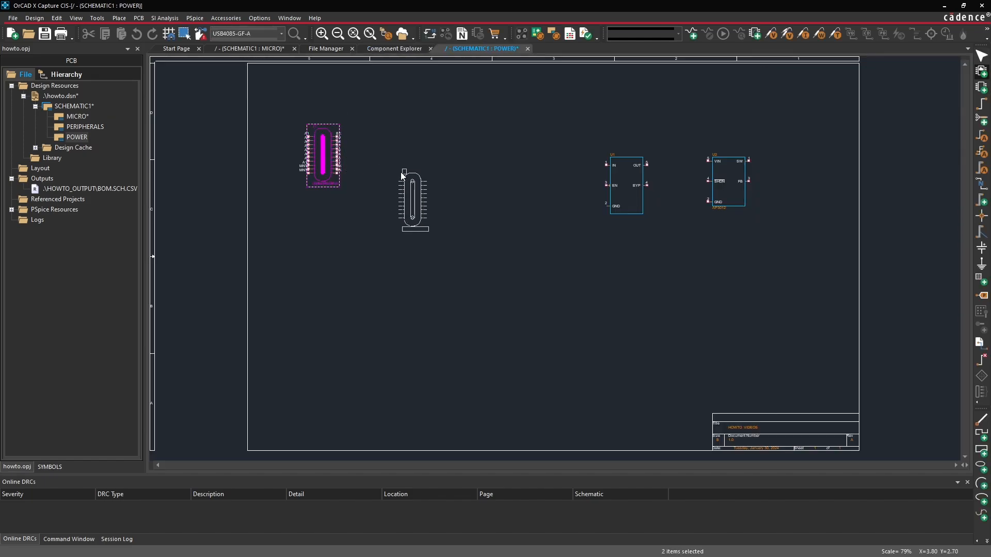
key(Escape)
key(i)
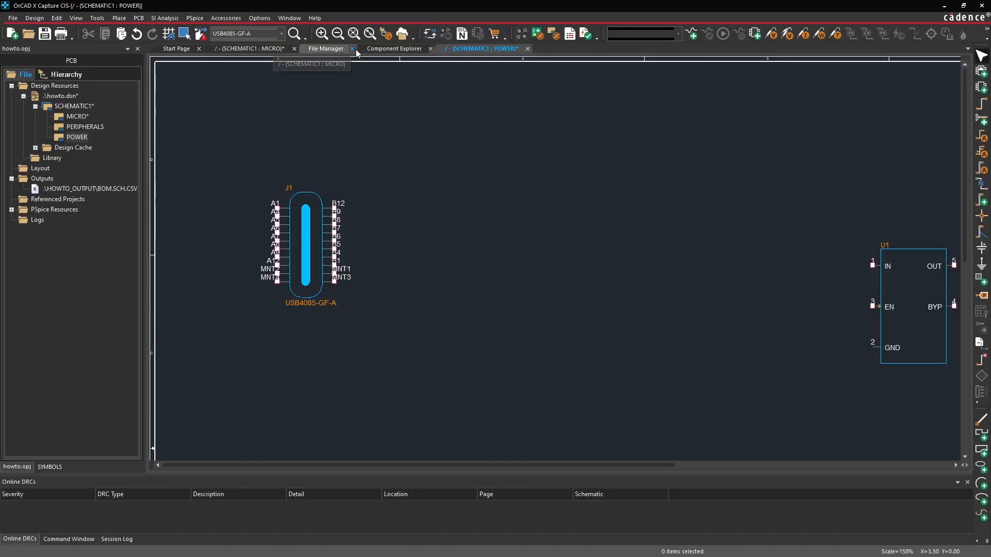
- Place two 5.1k 0603 resistors, CDN-DEMO-0004, below the USB connector, one on each side
click(395, 48)
click(200, 217)
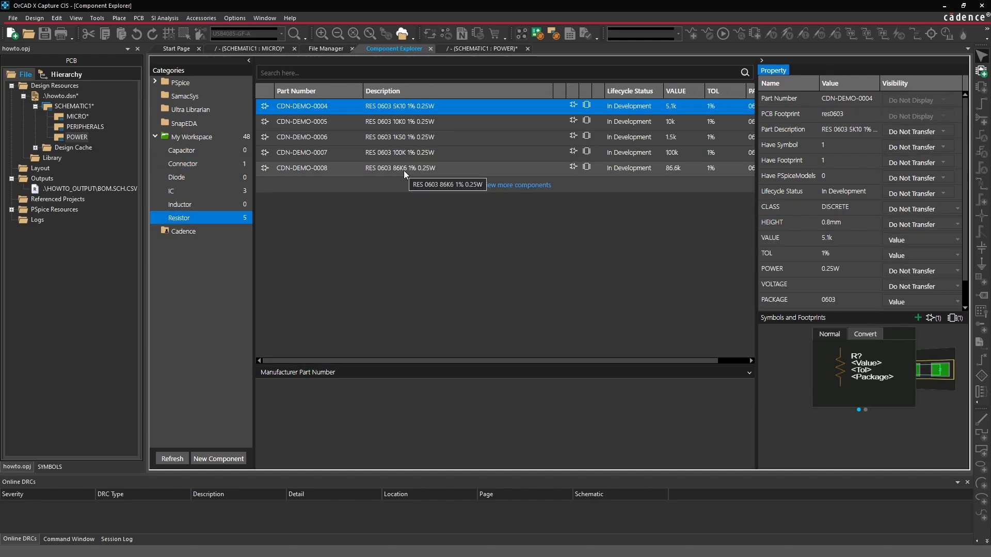
right_click(384, 107)
click(393, 110)
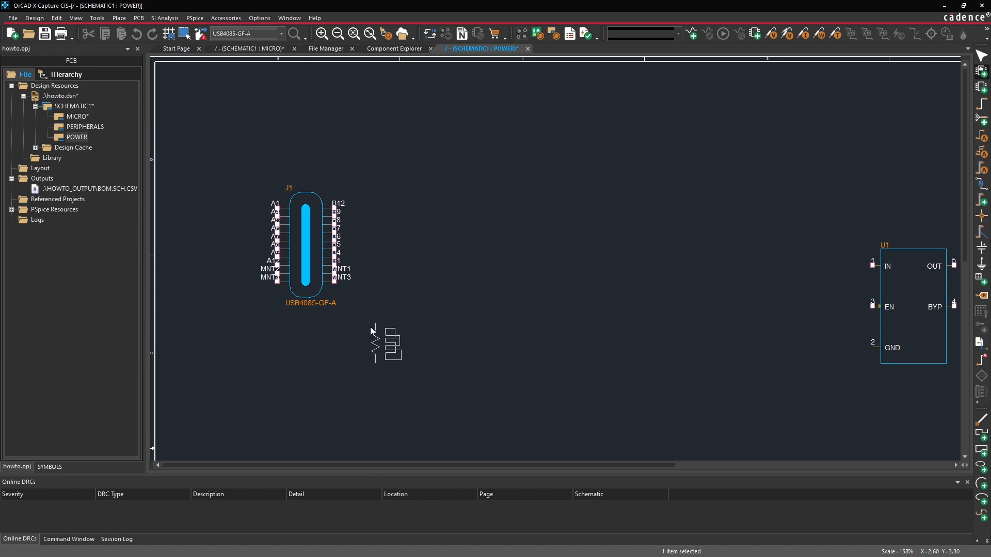
click(216, 349)
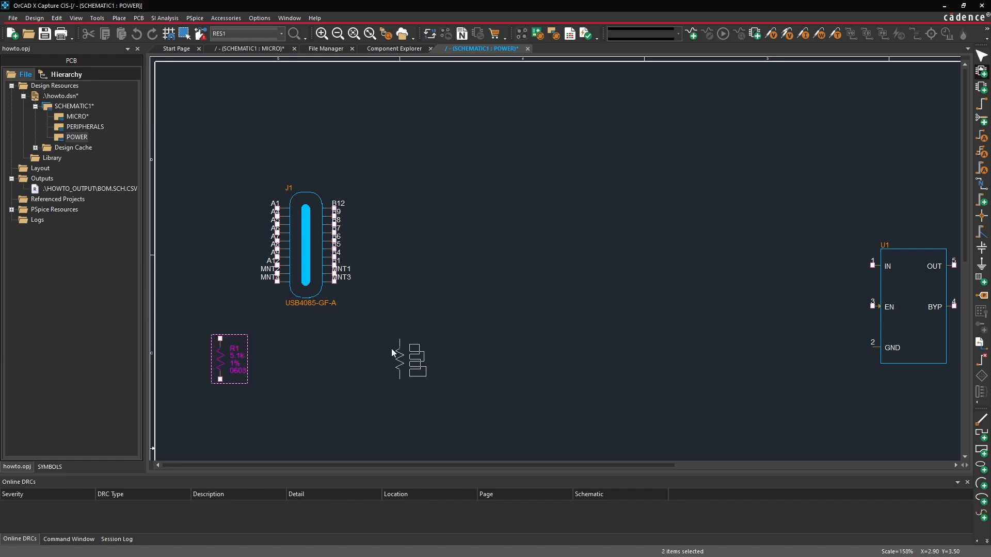
click(382, 351)
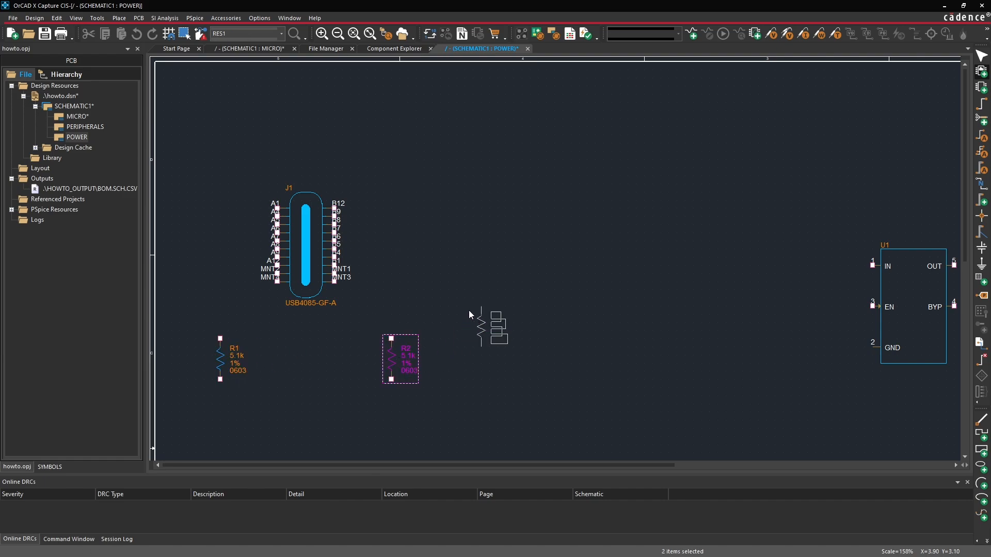
key(Escape)
- Move the USB connector and both resistors together slightly up and to the right on the sheet
middle_drag(430, 288, 306, 299)
middle_drag(465, 159, 460, 170)
drag(461, 172, 185, 429)
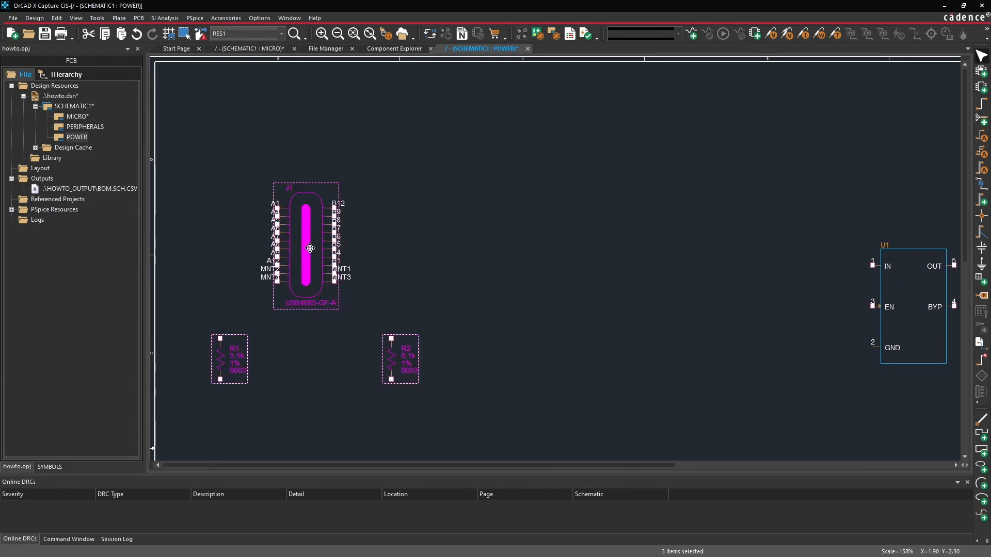
drag(311, 245, 392, 213)
click(583, 252)
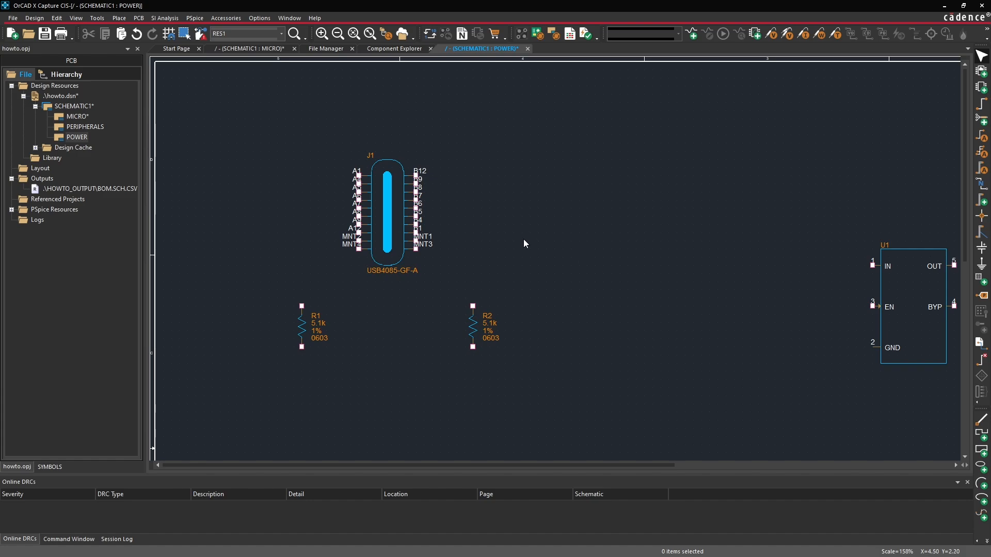
- Wire connector pin A5 (CC1) to the top of R1 and pin B5 (CC2) to the top of R2
ctrl+scroll(553, 263, up, 1)
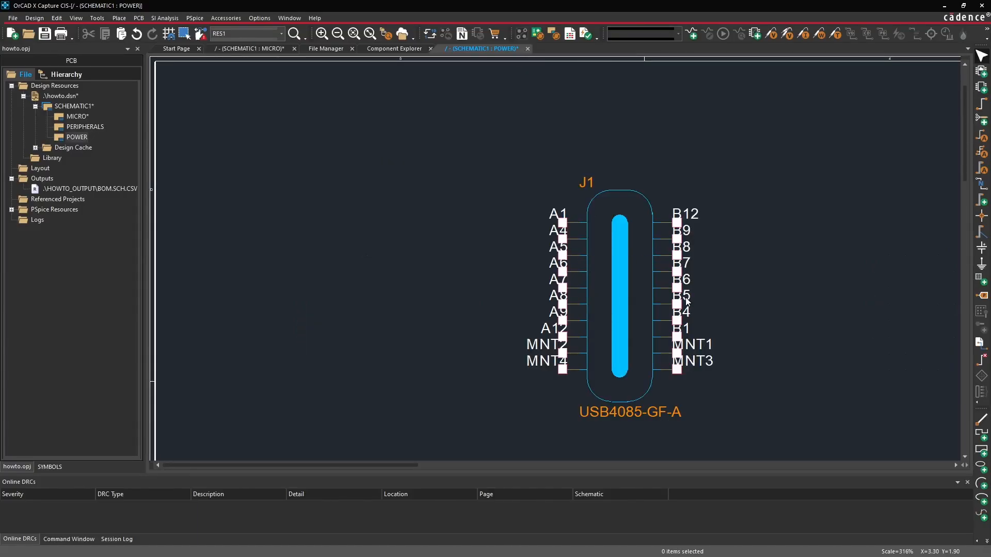
ctrl+scroll(687, 302, down, 1)
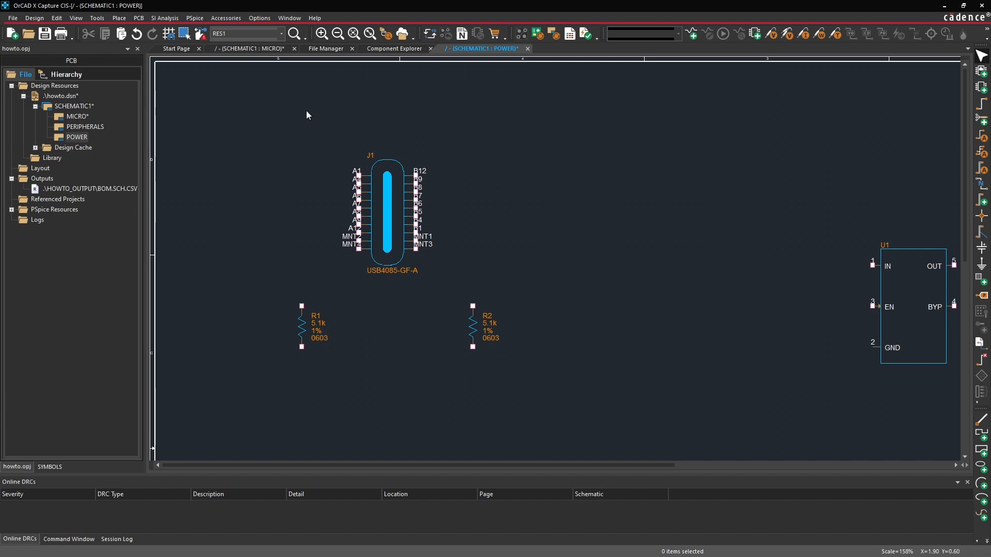
click(120, 18)
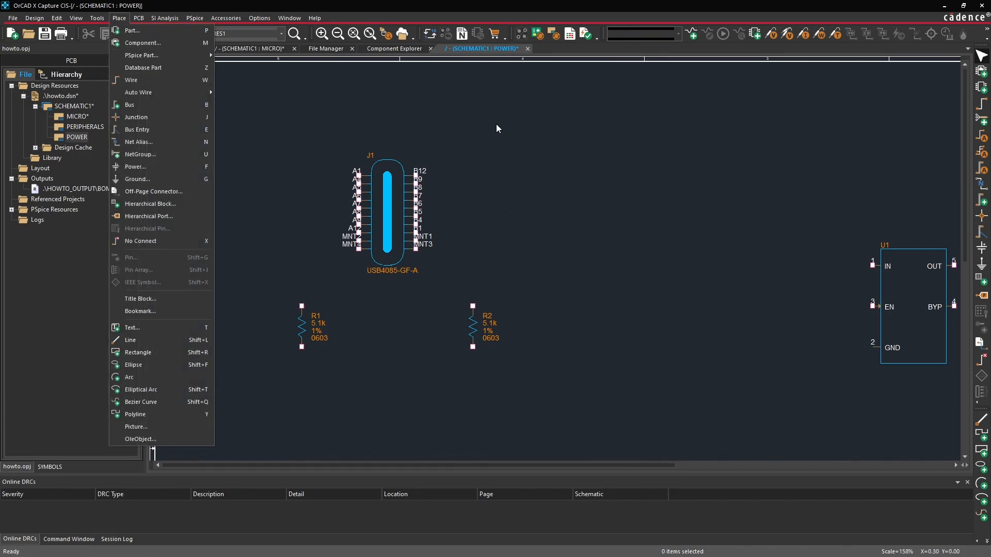
click(537, 181)
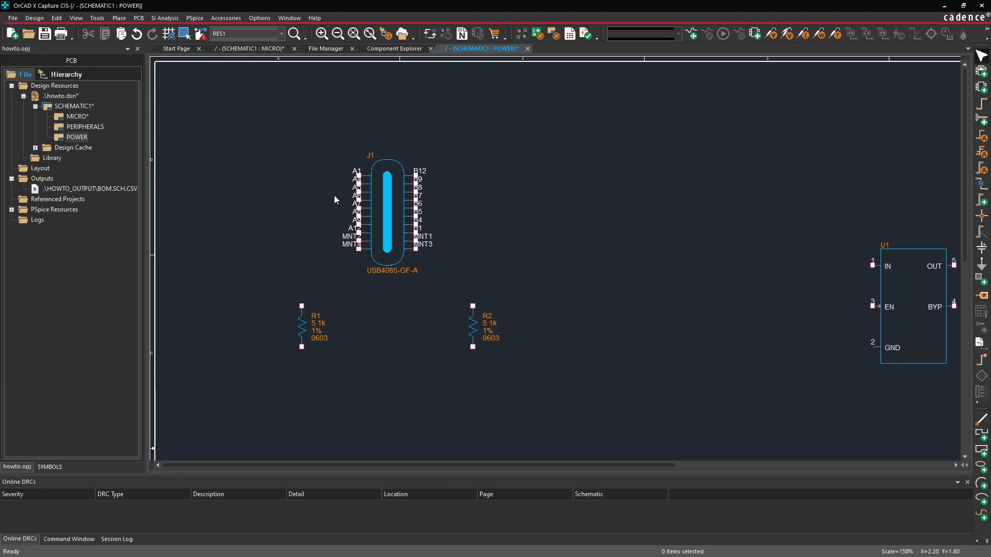
click(358, 192)
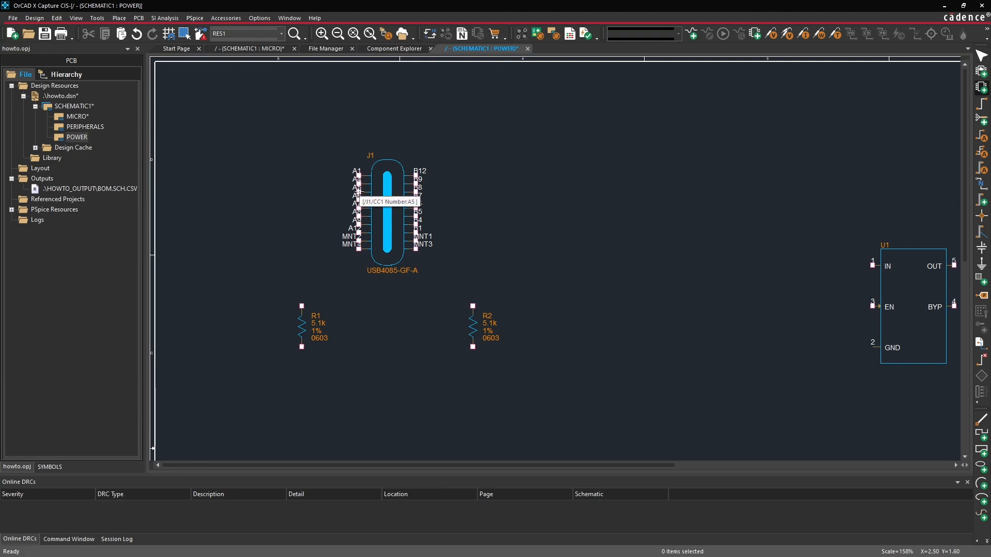
click(301, 306)
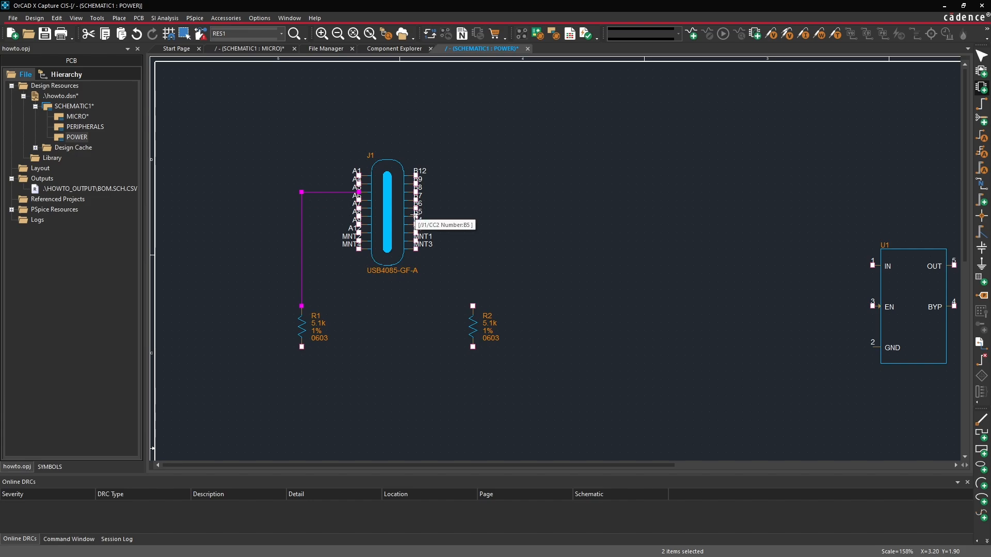
click(416, 217)
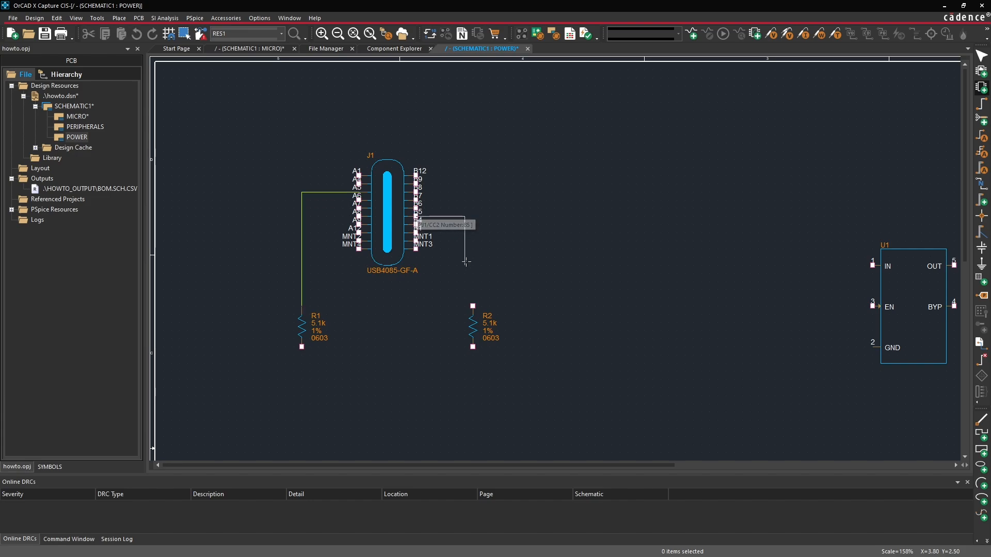
click(473, 305)
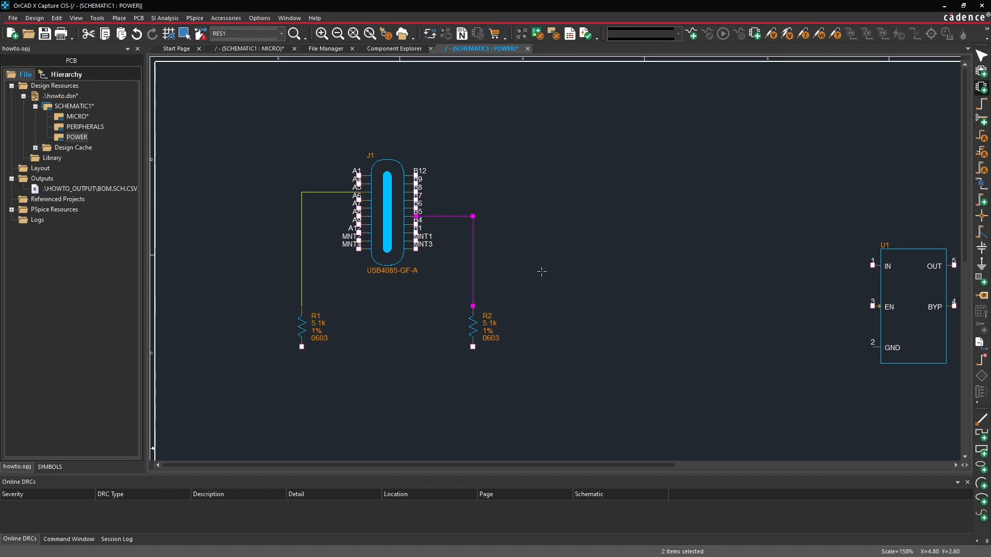
- Draw a wire from the bottom of R2 down and to the right, ending it unconnected in open space
scroll(535, 270, down, 1)
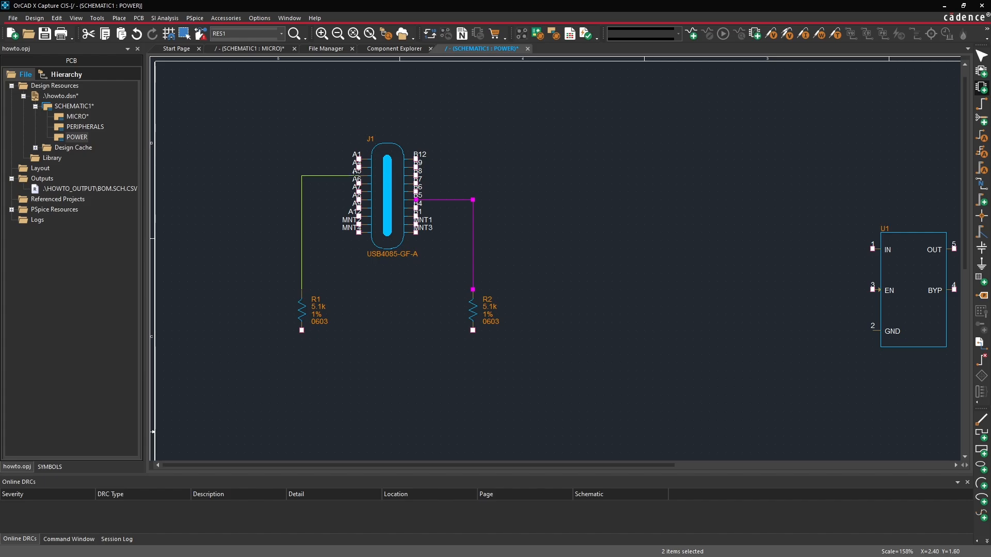
click(472, 330)
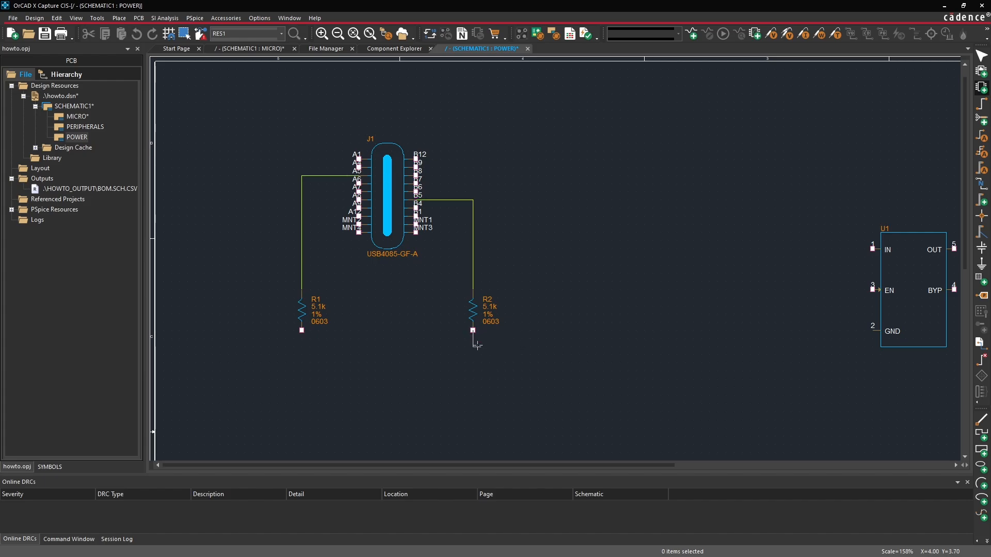
double_click(557, 355)
double_click(530, 354)
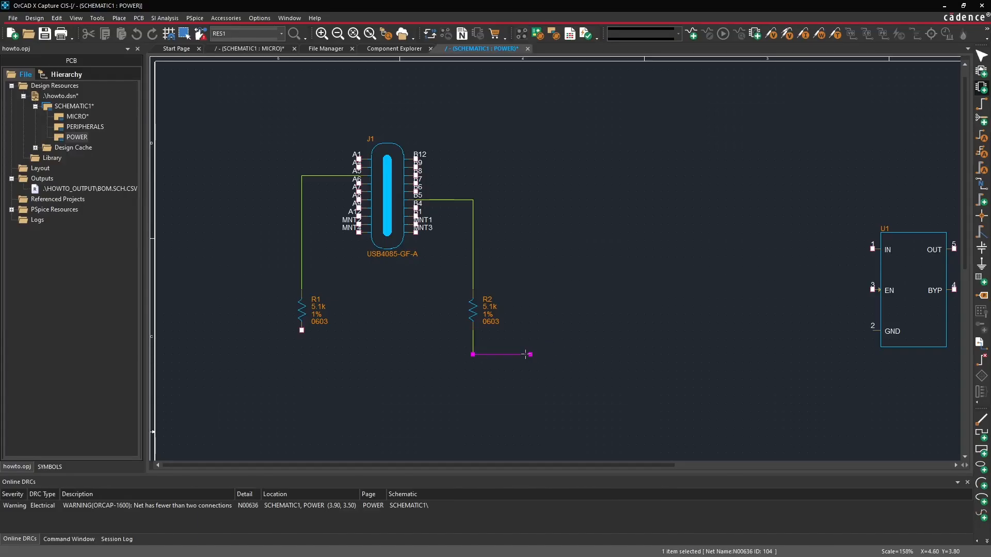
key(Escape)
click(550, 371)
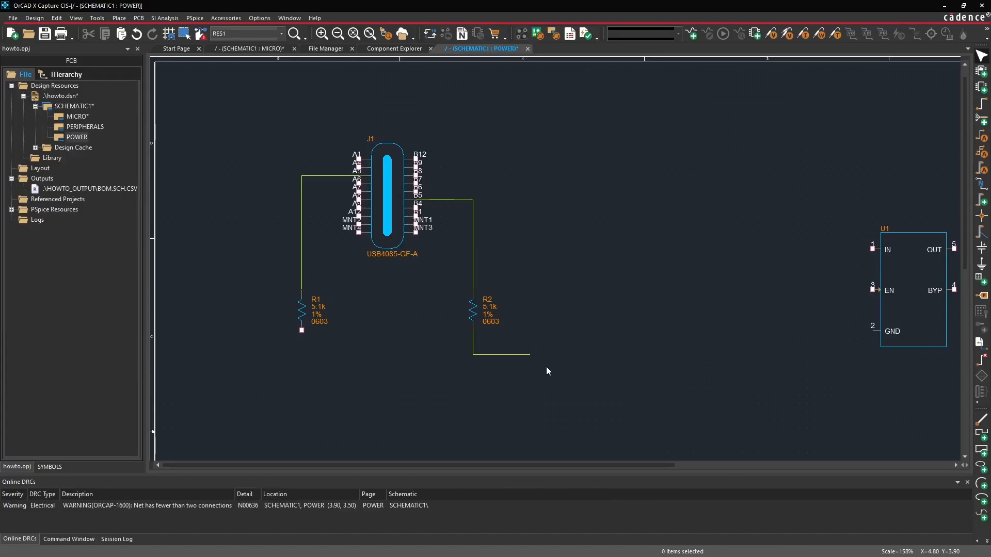
key(i)
scroll(513, 133, up, 3)
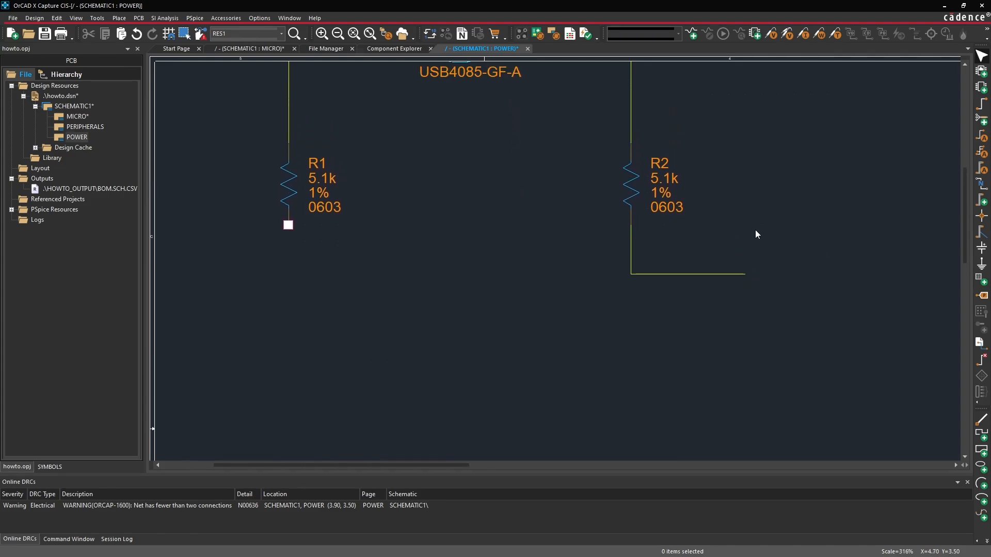
key(o)
scroll(517, 213, up, 3)
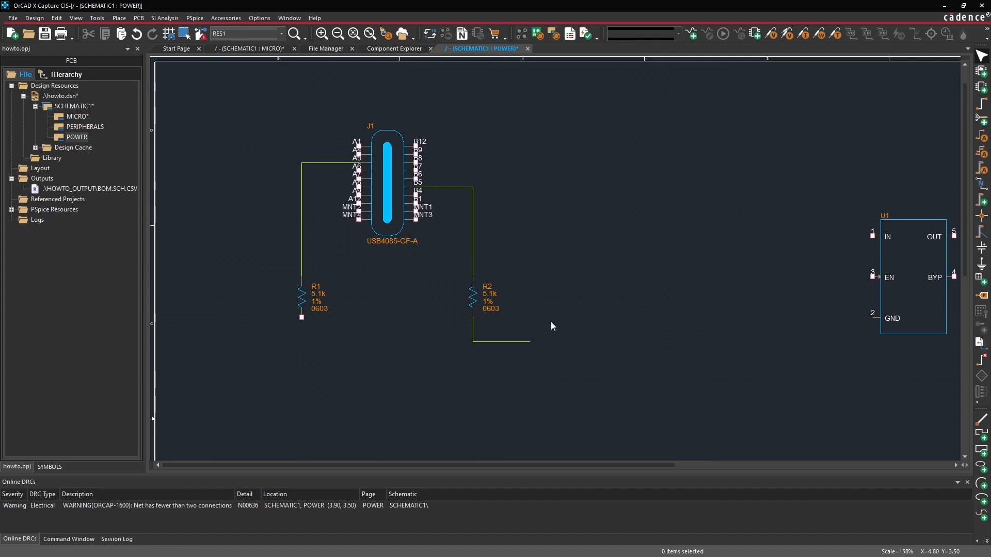
- Delete the unconnected wire running from the bottom of R2
drag(563, 333, 468, 359)
key(Delete)
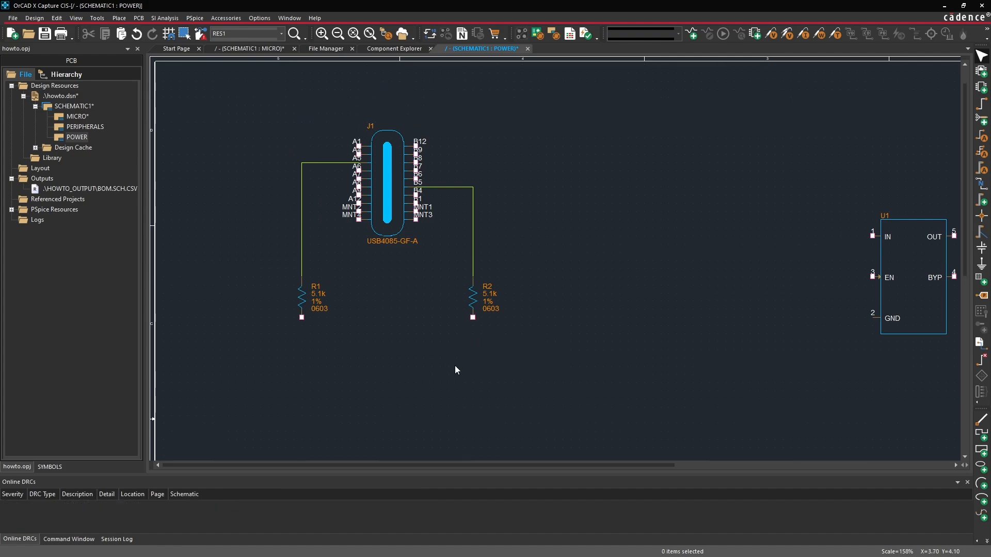
scroll(443, 344, up, 1)
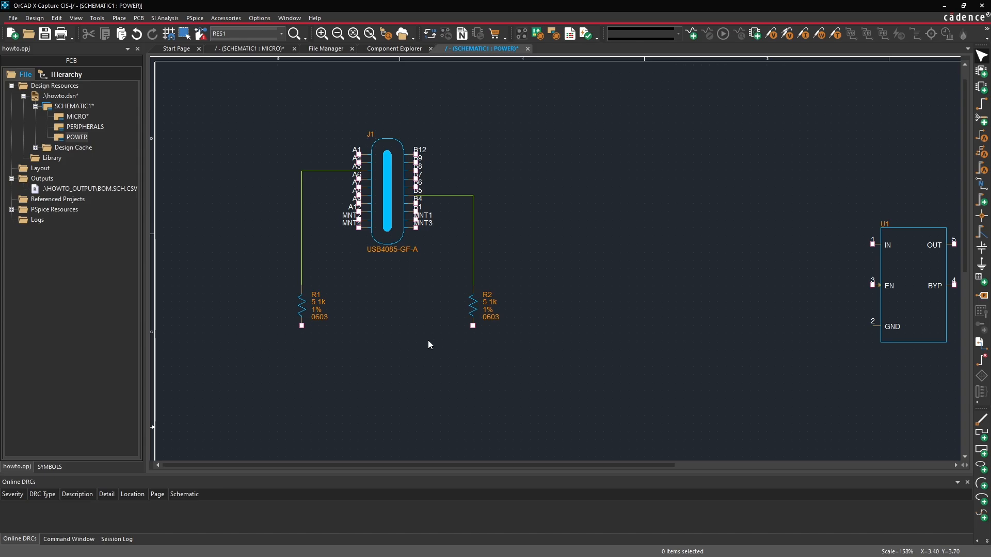
- Browse the available ground symbols, previewing GND, GND_FIELD SIGNAL, GND_POWER and GND_SIGNAL from the CAPSYM library
click(119, 18)
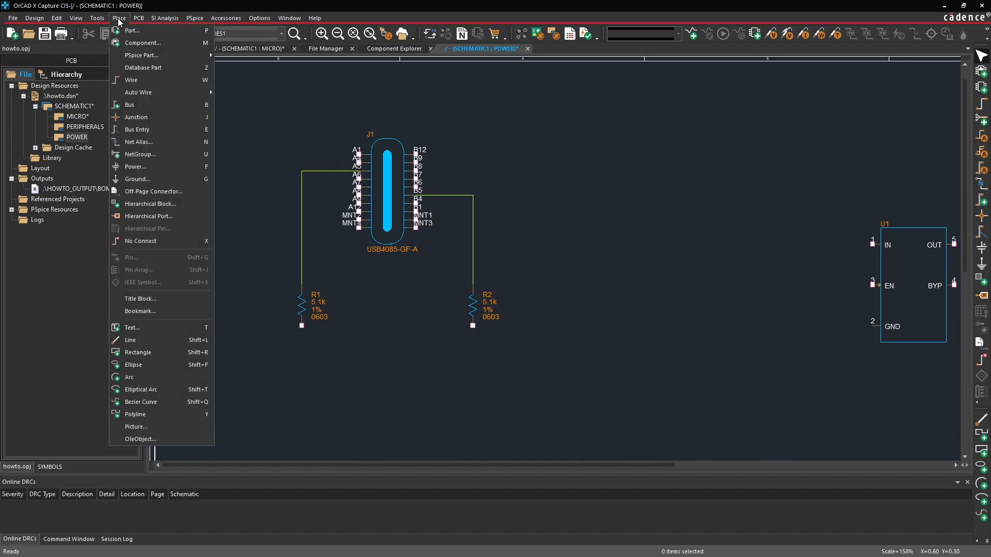
click(136, 178)
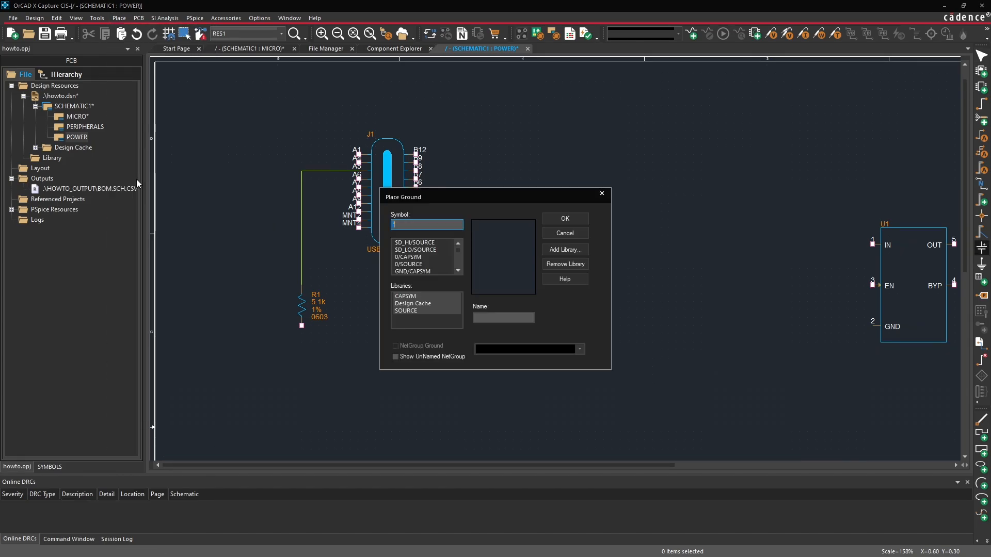
click(457, 271)
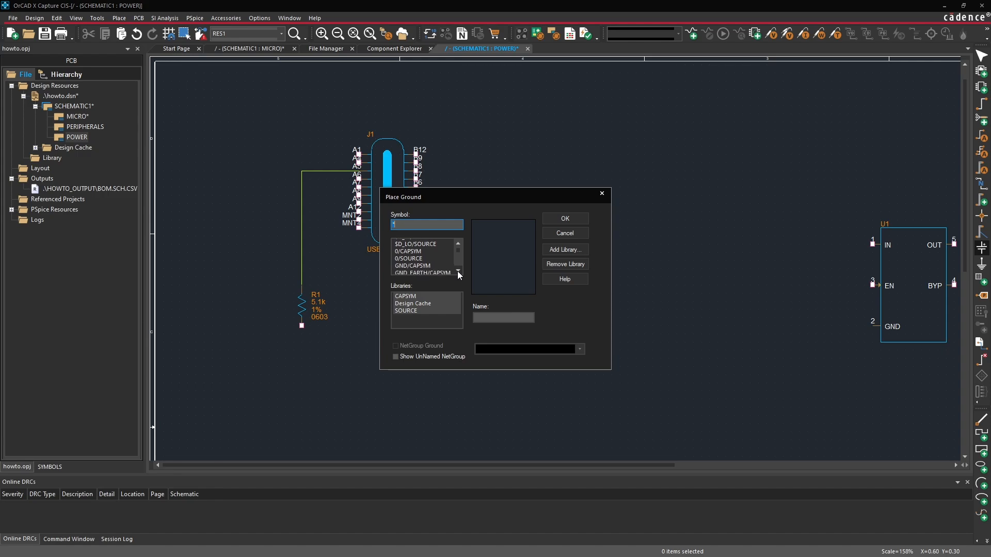
click(457, 271)
click(457, 271)
click(413, 251)
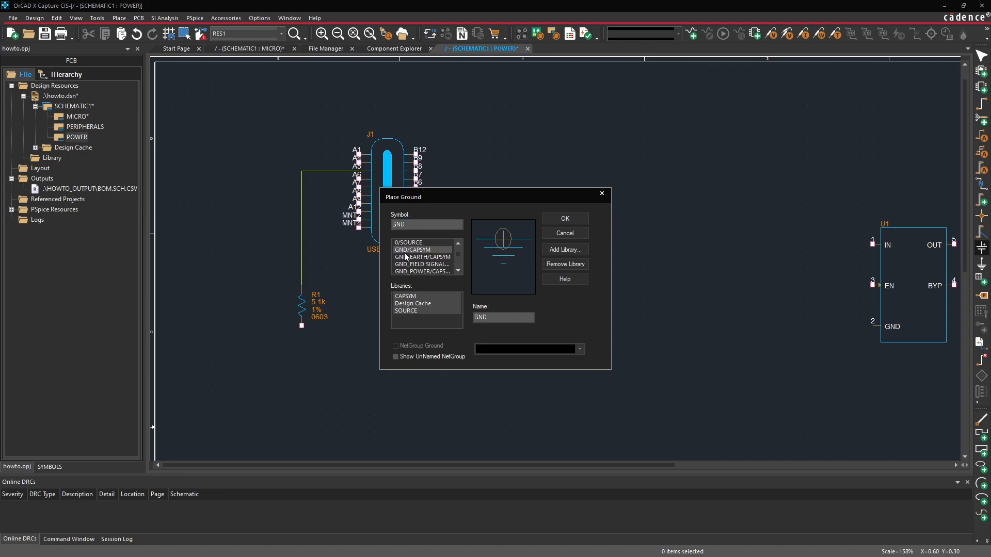
click(407, 258)
click(407, 265)
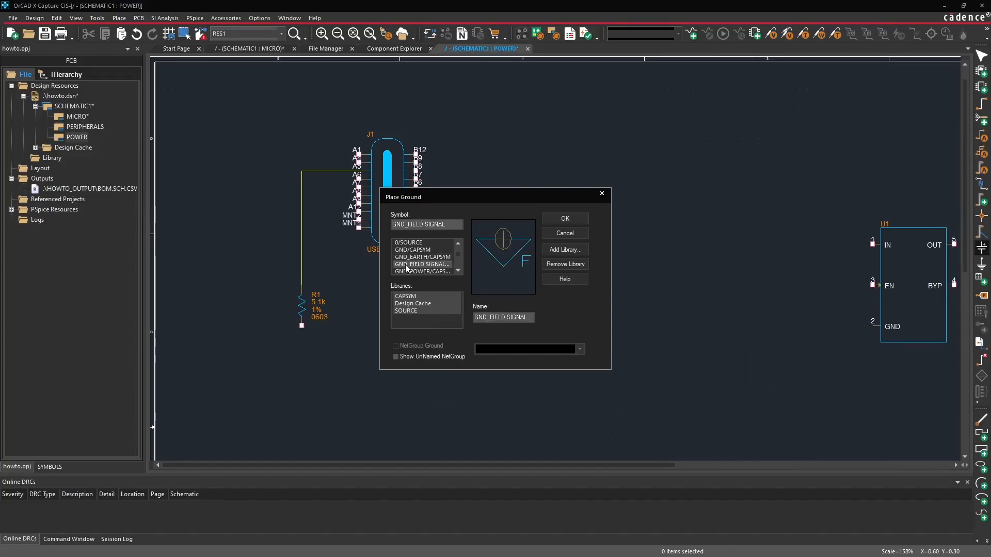
click(404, 271)
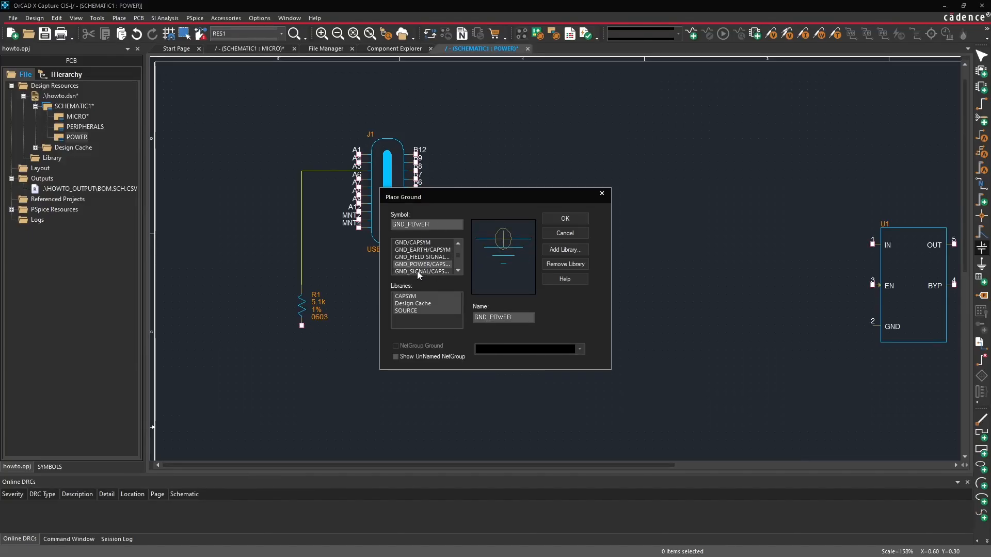
click(417, 271)
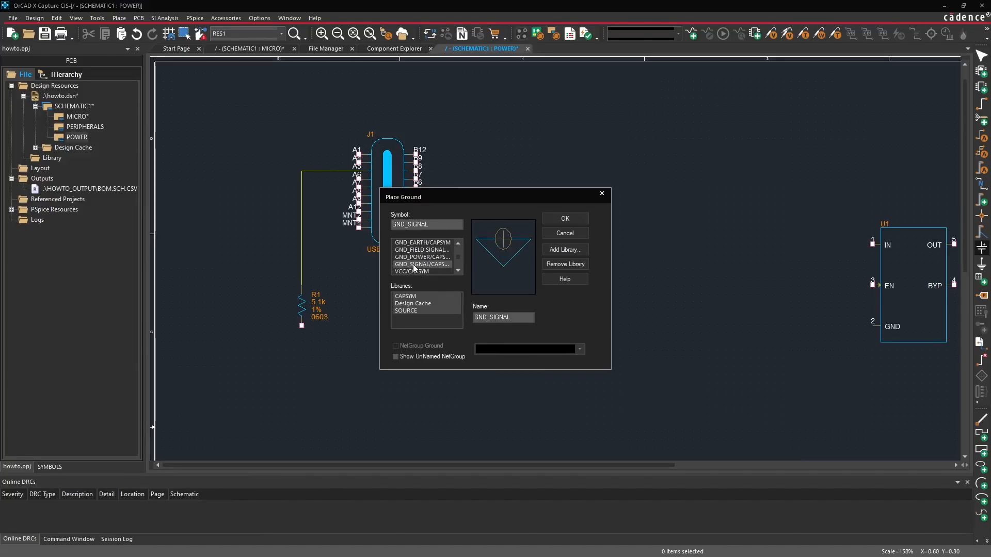
- Place two GND symbols from the CAPSYM library, one directly below R1 and one directly below R2
scroll(451, 249, up, 2)
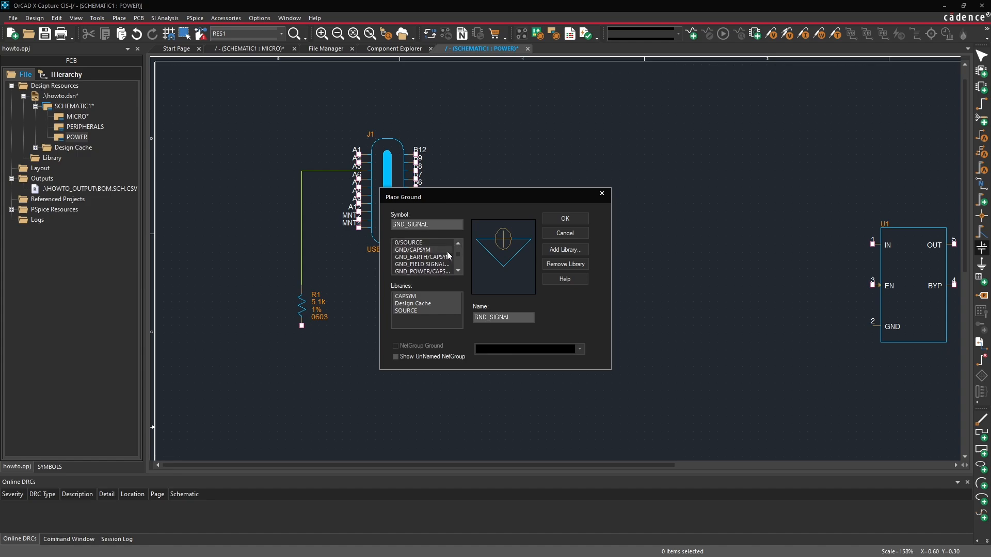
click(412, 258)
click(412, 251)
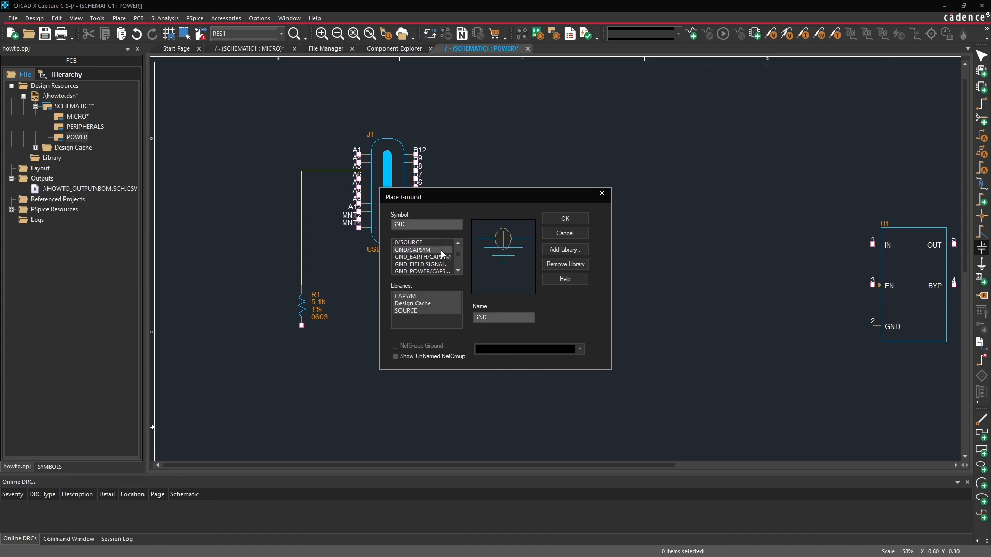
click(562, 225)
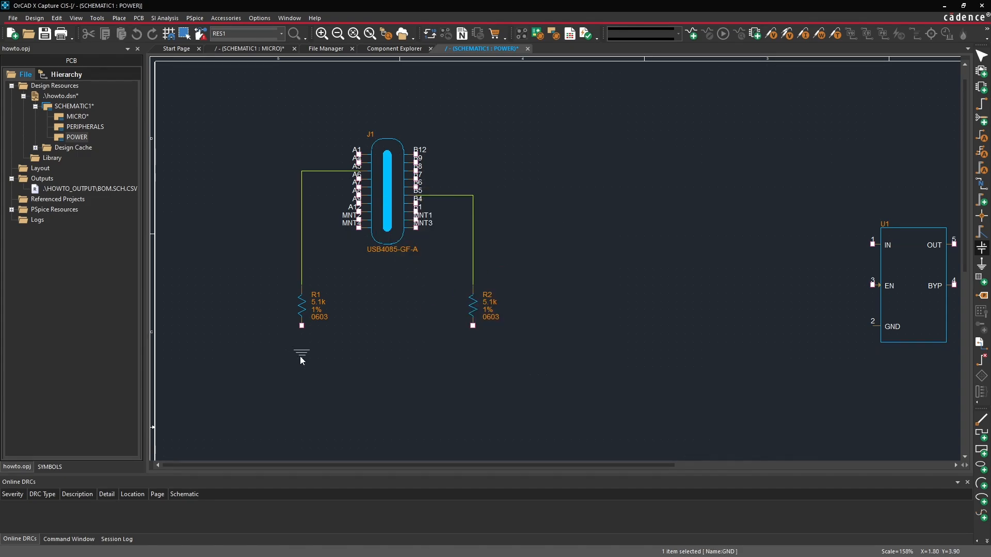
click(302, 353)
click(473, 355)
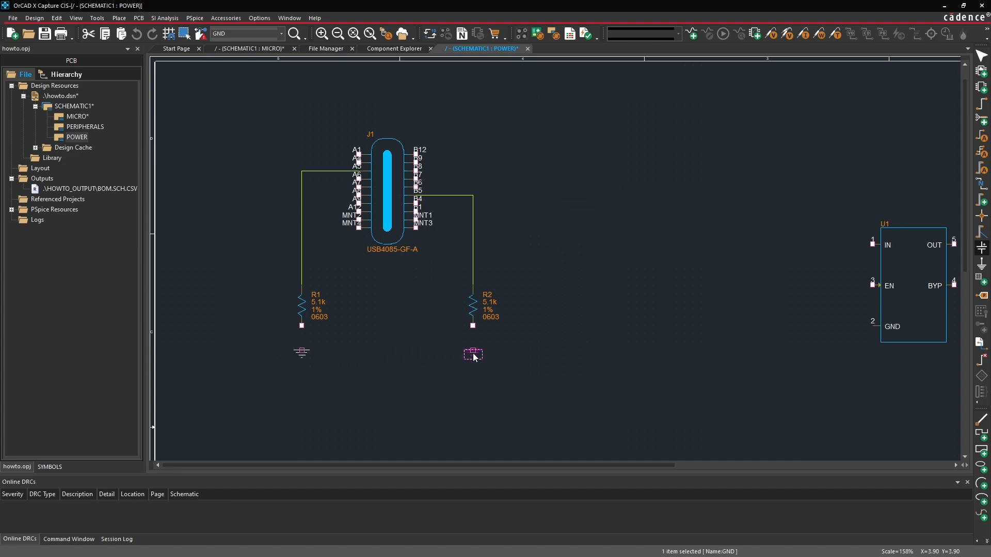
right_click(527, 330)
click(544, 334)
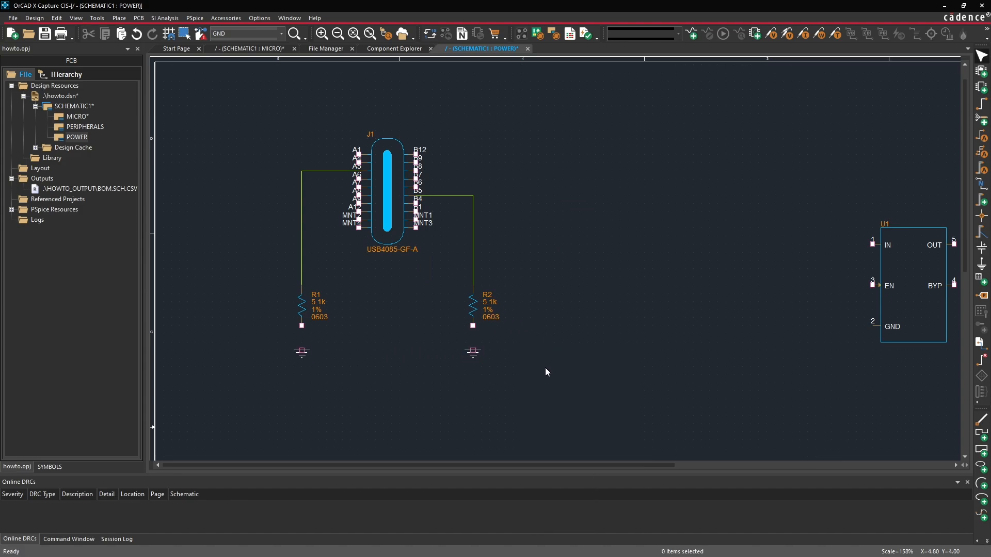
- Wire the bottom pins of R1 and R2 to the ground symbols beneath them
click(302, 326)
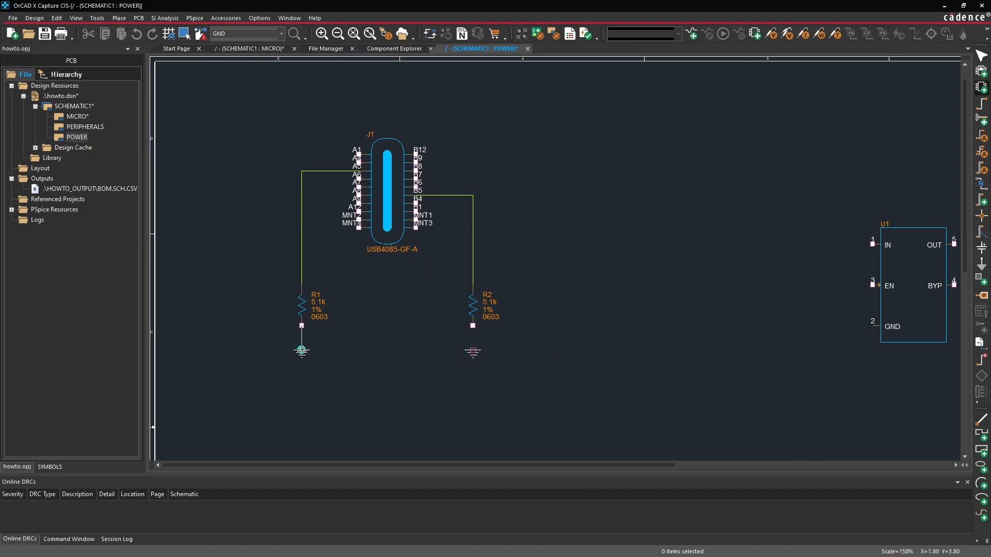
click(302, 350)
click(473, 325)
click(473, 350)
right_click(531, 324)
click(544, 331)
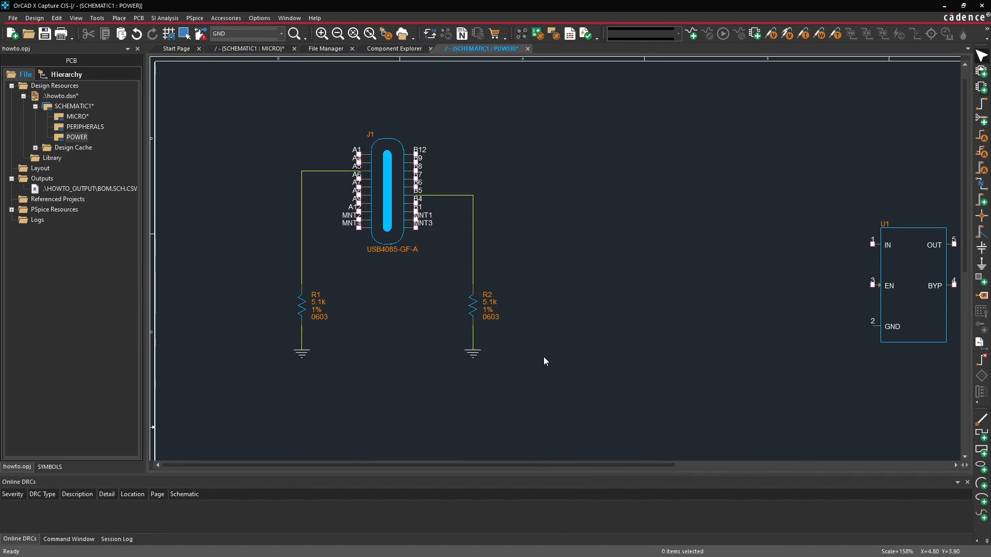
- Move the ground symbols under R1 and R2 slightly further down, keeping their wires attached
drag(305, 359, 304, 376)
drag(475, 358, 475, 371)
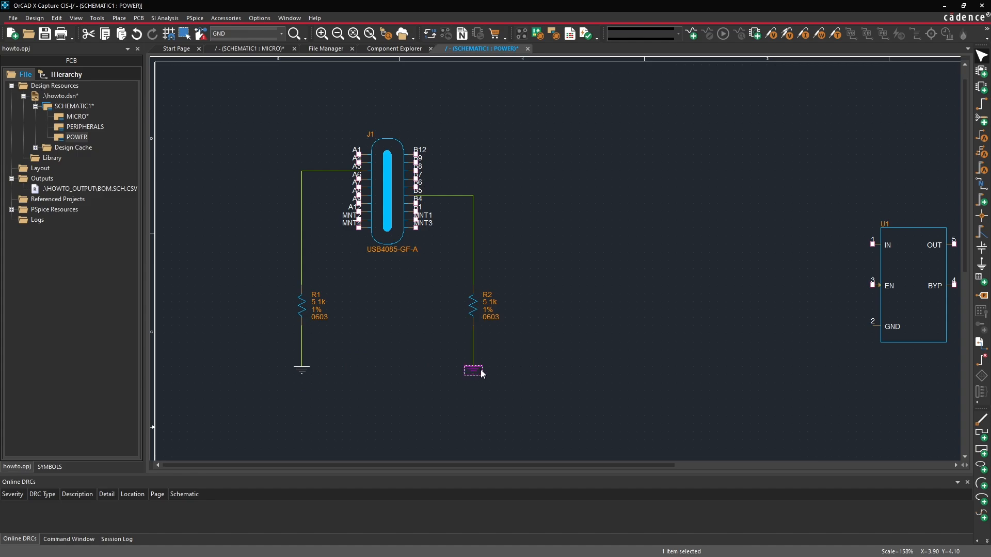
click(567, 343)
- Copy the ground symbol under R2 and paste it just below and to the right of USB connector J1
middle_drag(549, 281, 506, 245)
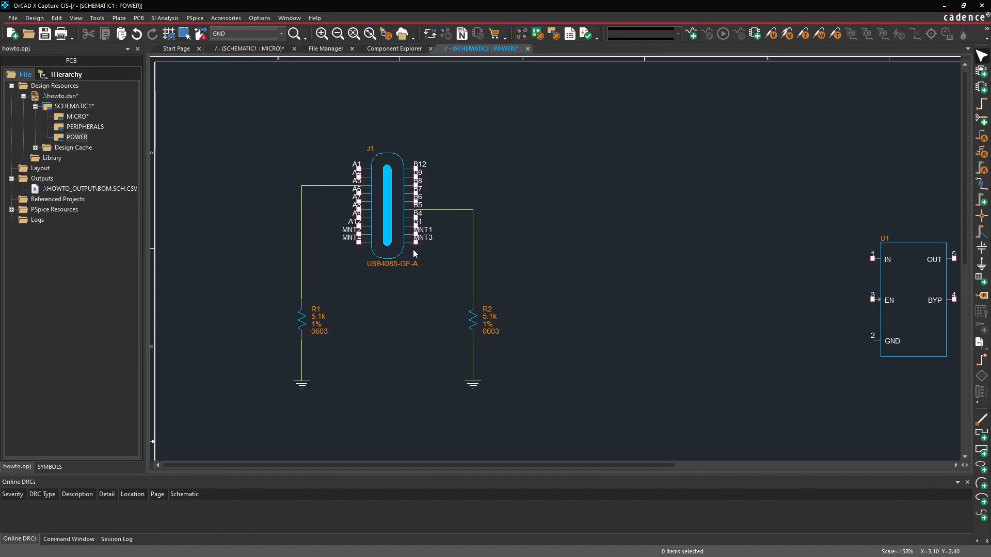
click(472, 388)
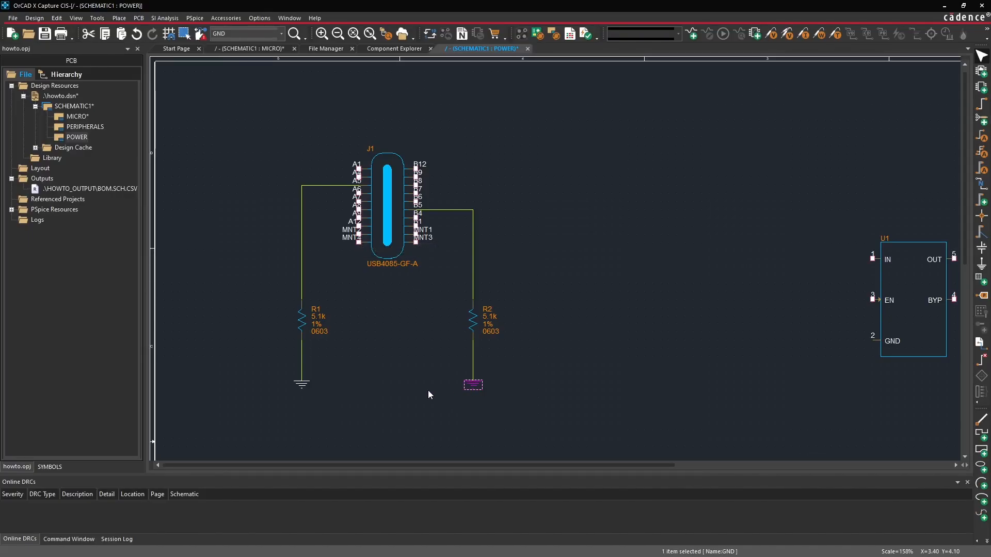
key(ctrl+c)
key(ctrl+v)
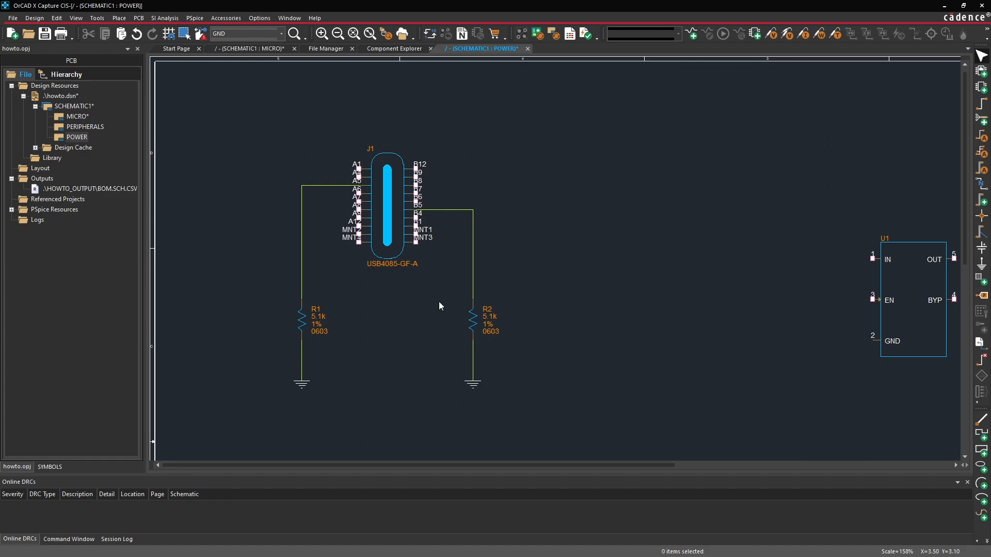
click(431, 272)
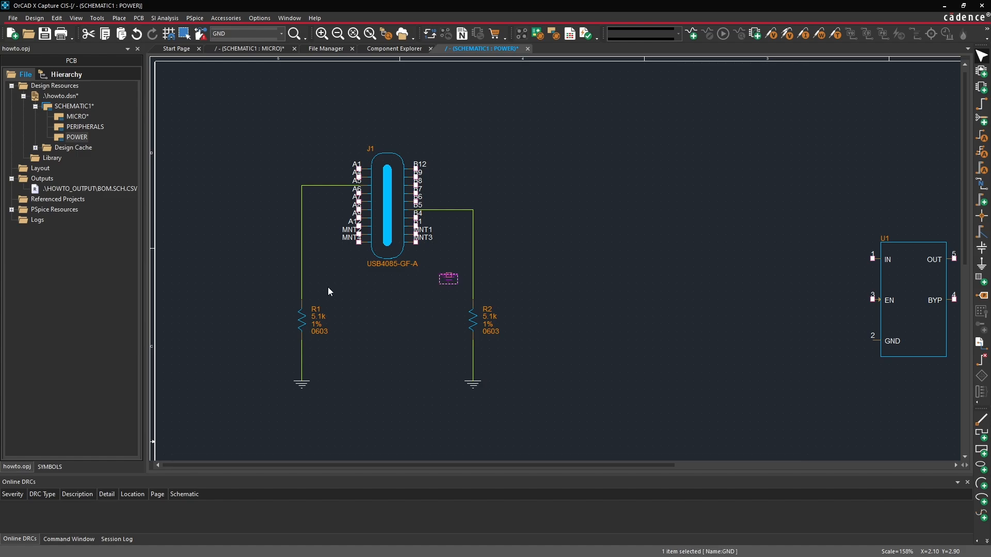
click(393, 304)
- Wire connector pin MNT1 to the new ground symbol and join pin MNT3 to that wire
click(416, 235)
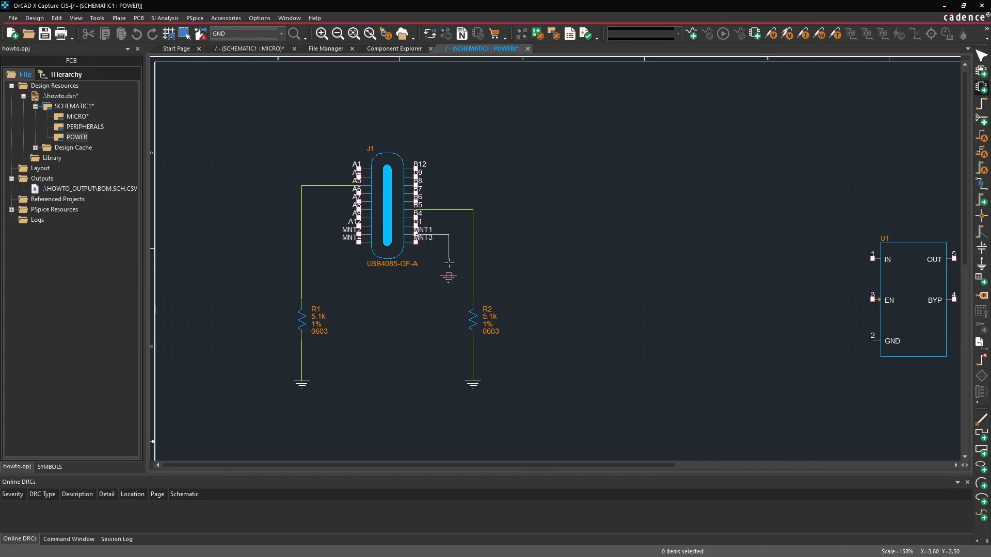
click(448, 275)
click(415, 241)
click(449, 242)
- Wire connector pin MNT2 around below J1 to the same ground symbol and join pin MNT4 to that wire
click(359, 235)
click(318, 234)
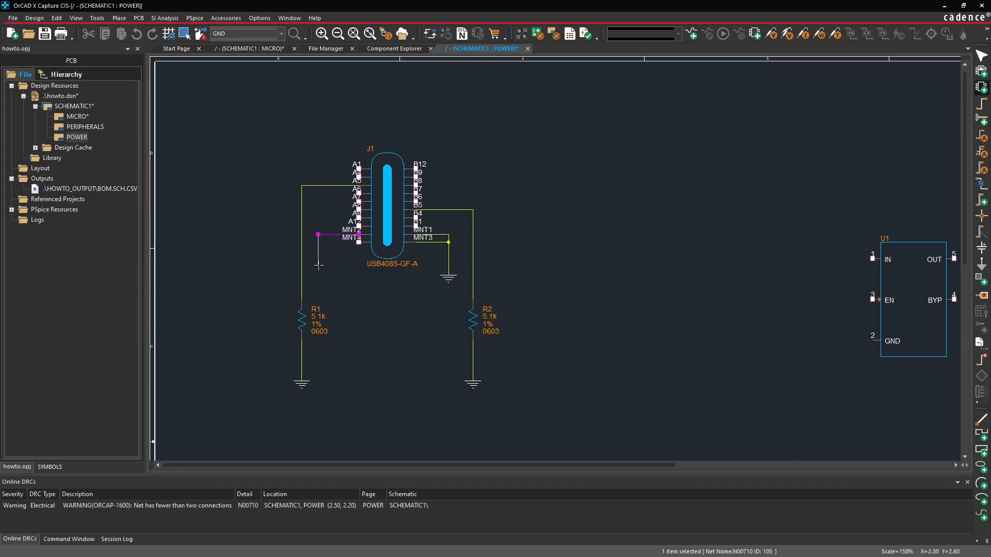
click(318, 275)
click(448, 275)
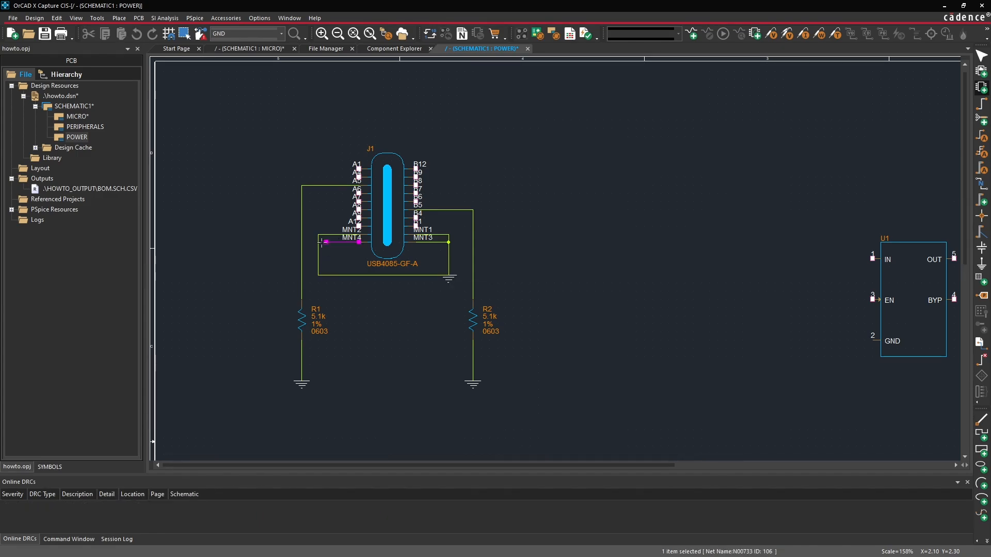
key(Escape)
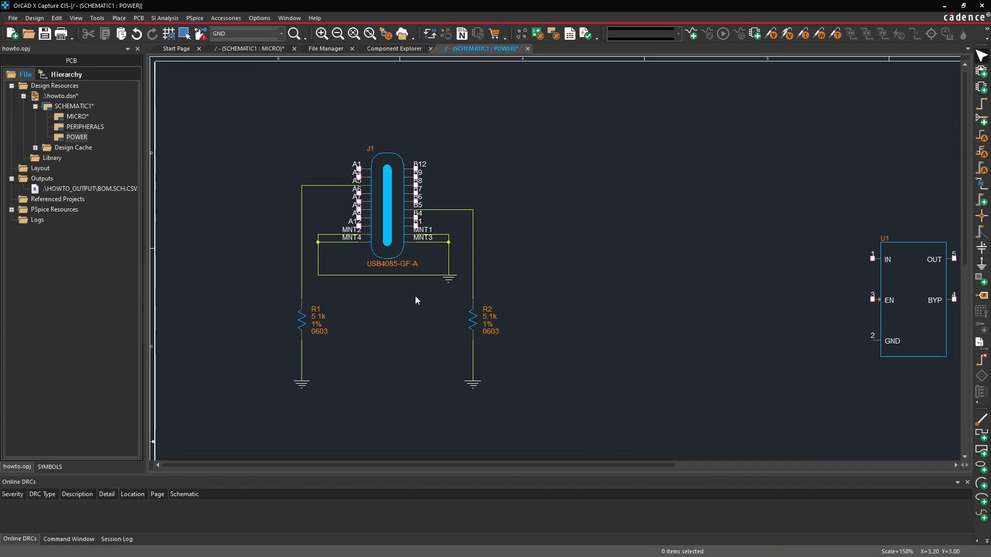
- Move the connector's ground symbol slightly down, below the wires joining the mounting pins
click(448, 289)
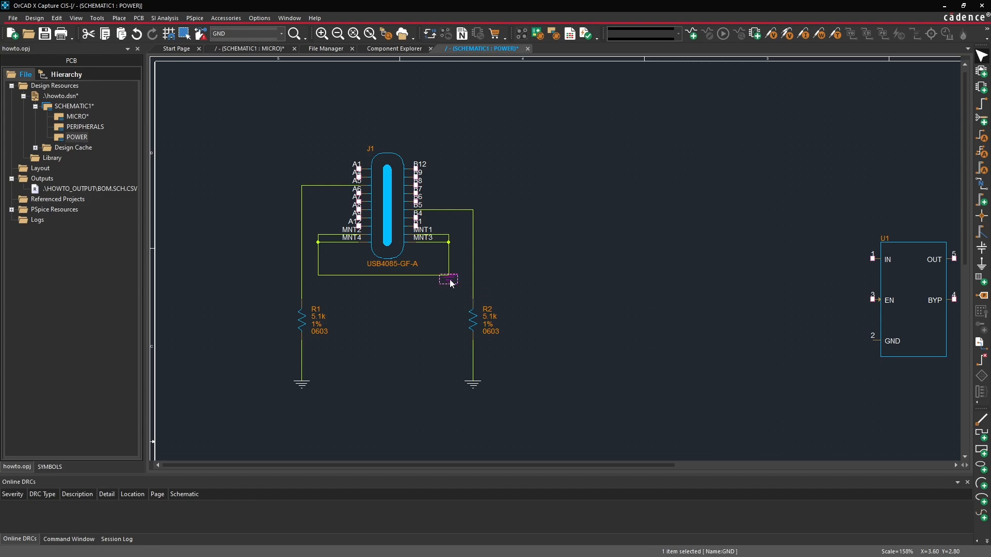
drag(450, 282, 409, 277)
click(410, 292)
click(412, 299)
scroll(388, 262, up, 1)
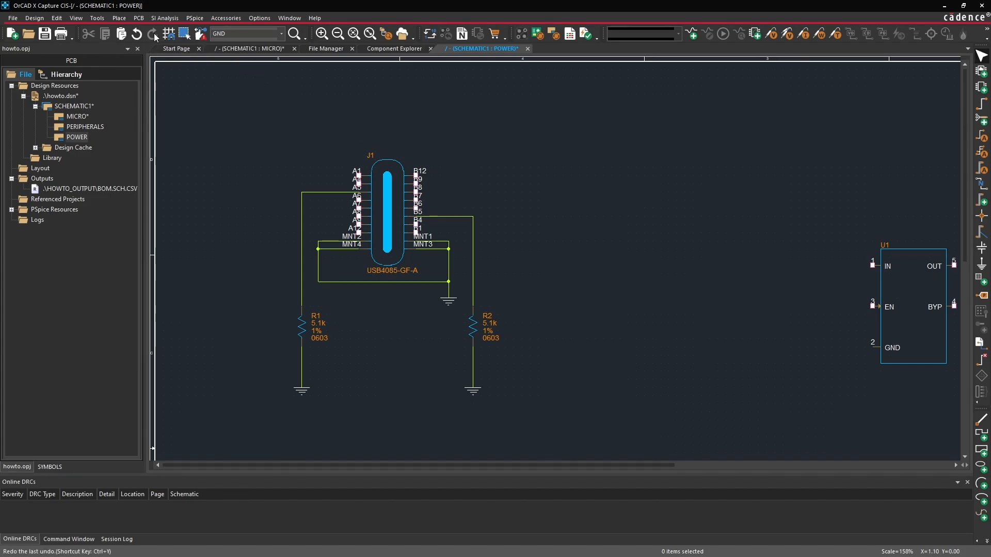
- Place a VCC_BAR power symbol from the CAPSYM library above and to the left of USB connector J1
click(119, 18)
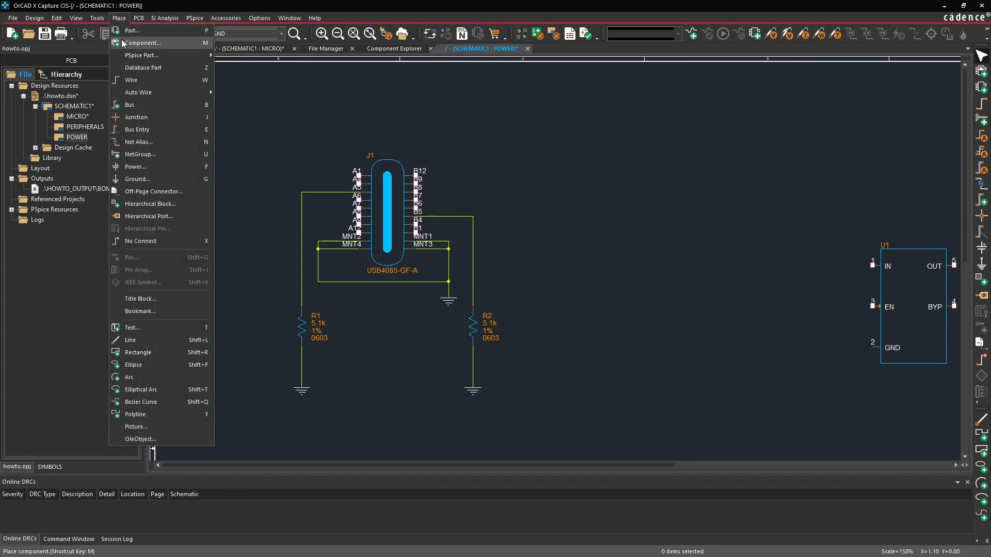
click(147, 167)
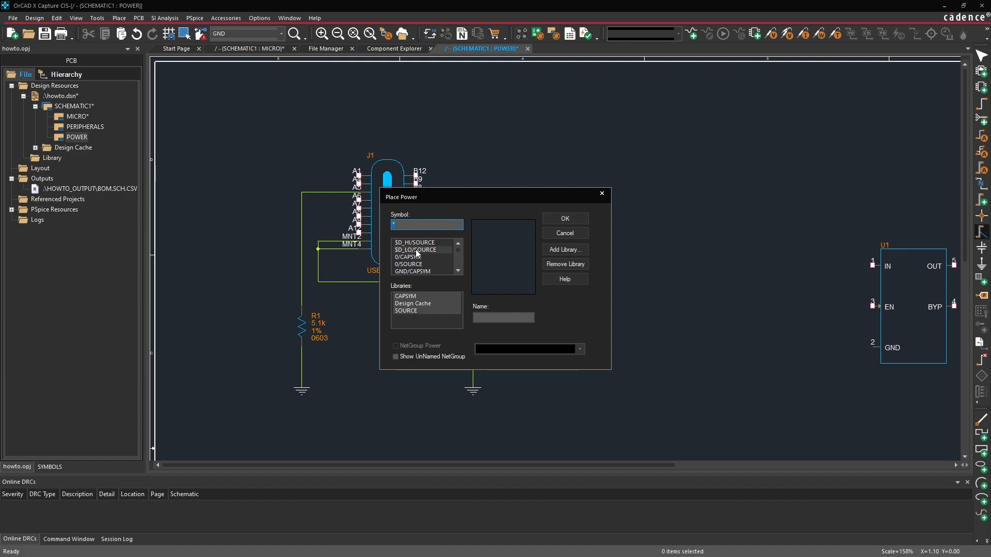
click(434, 256)
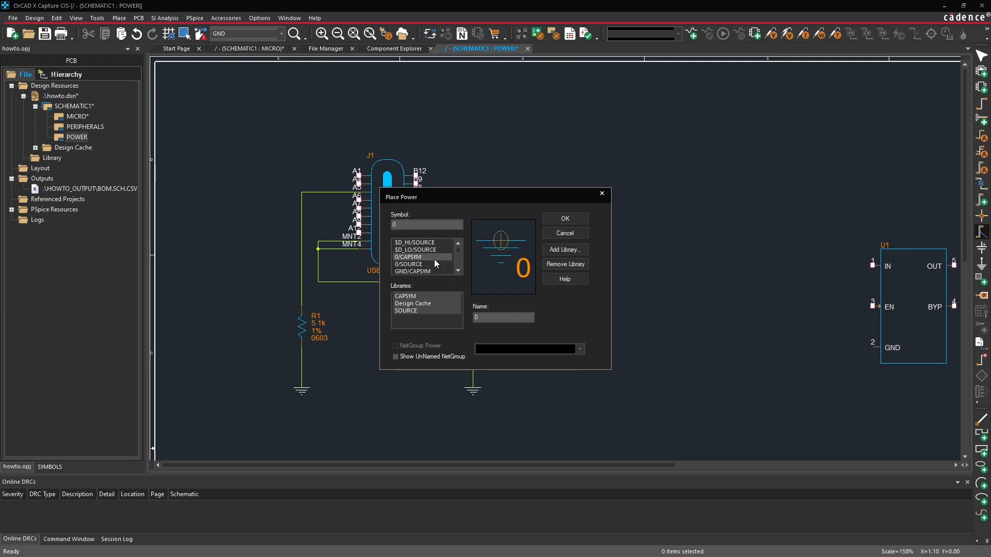
click(420, 243)
click(459, 270)
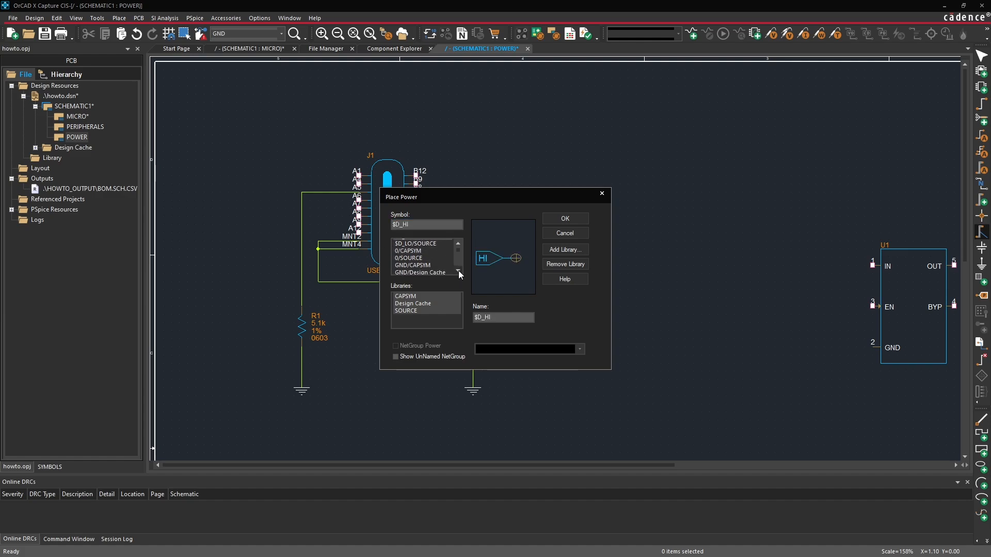
click(459, 270)
click(459, 270)
click(458, 270)
click(458, 271)
click(458, 270)
click(458, 270)
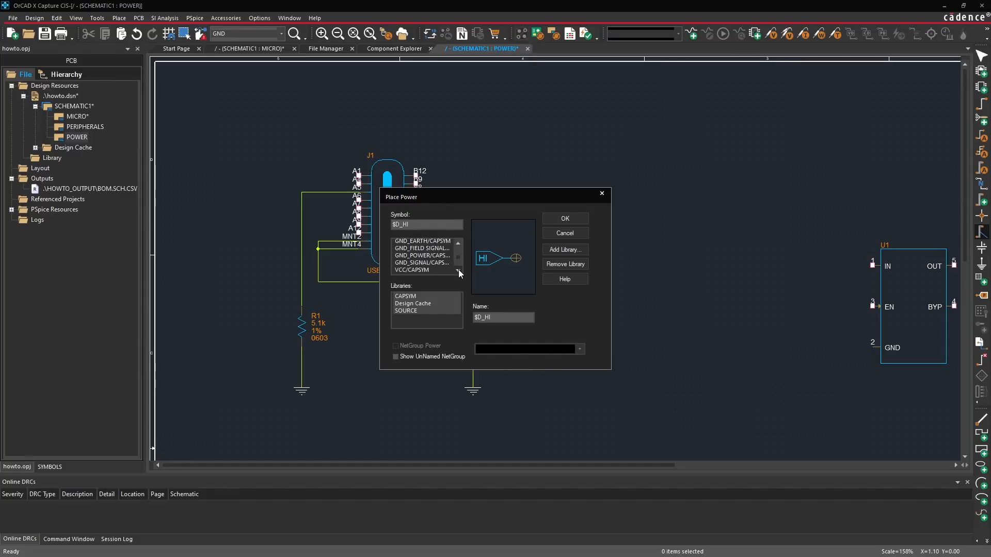
click(459, 270)
click(458, 270)
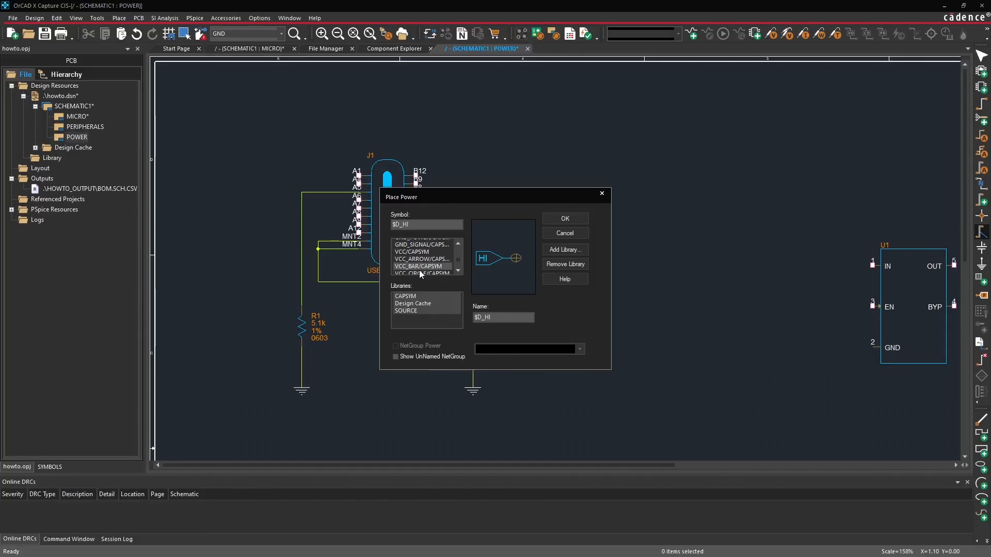
click(420, 267)
click(550, 220)
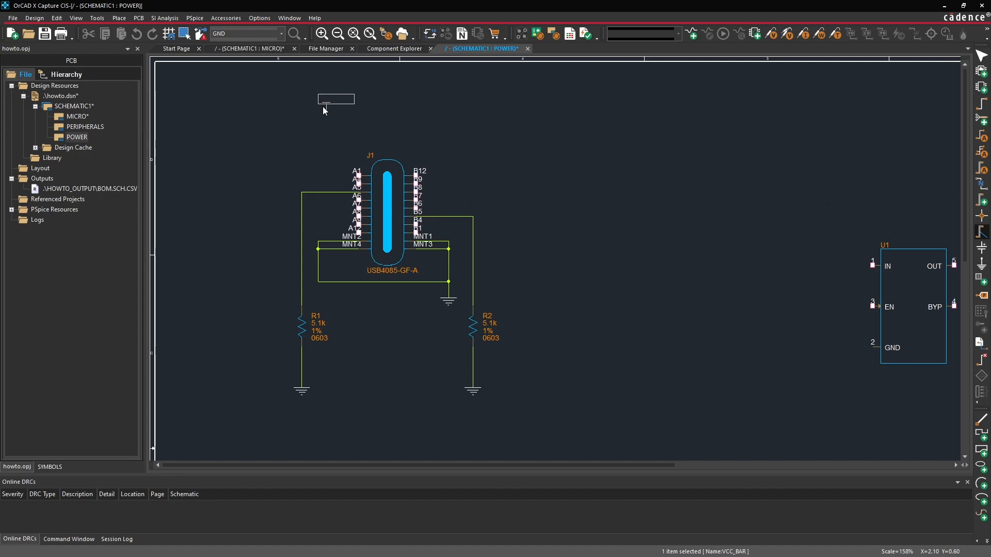
click(316, 107)
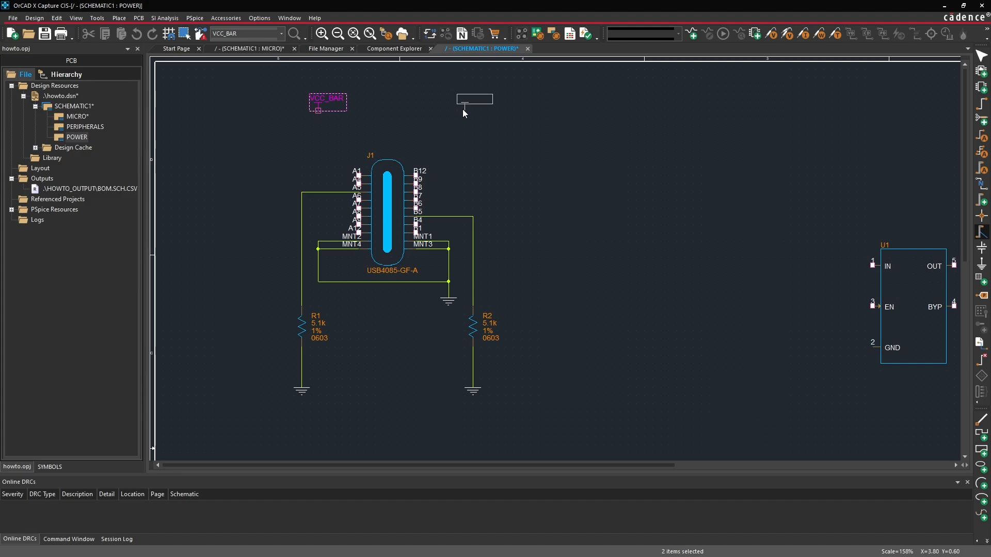
- Place a second VCC_BAR symbol above and to the right of J1, and wire pins A9 and A4 to the left VCC_BAR symbol
click(462, 109)
key(Escape)
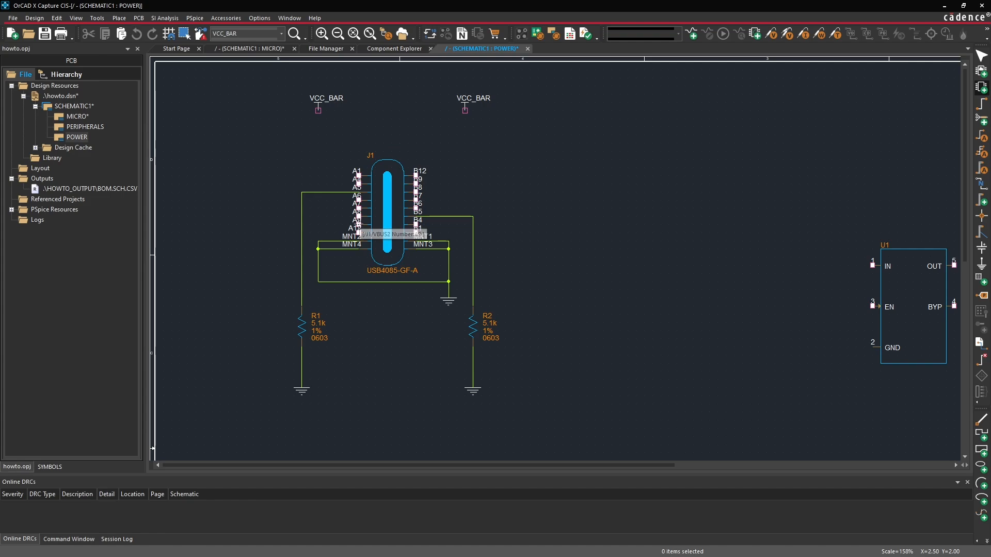
click(359, 224)
click(317, 111)
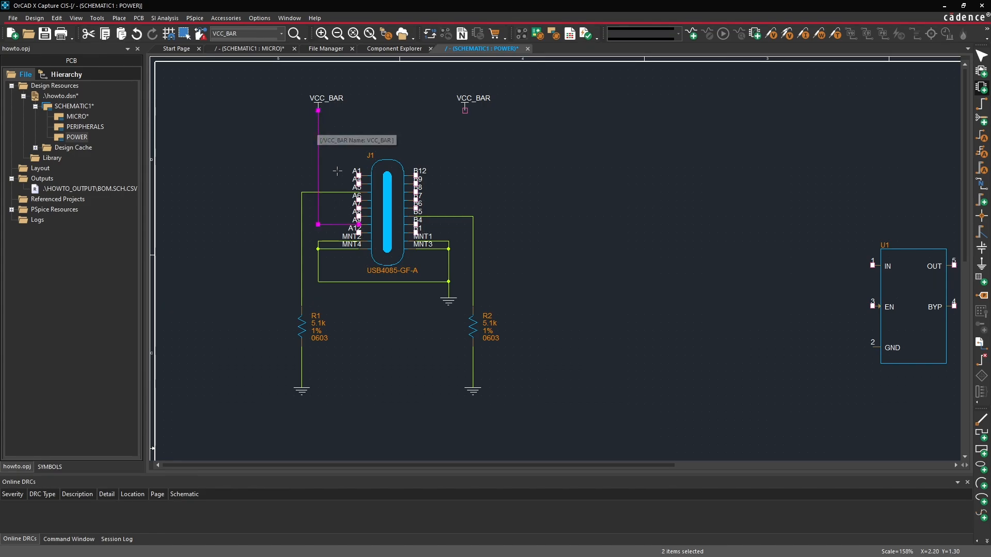
click(358, 183)
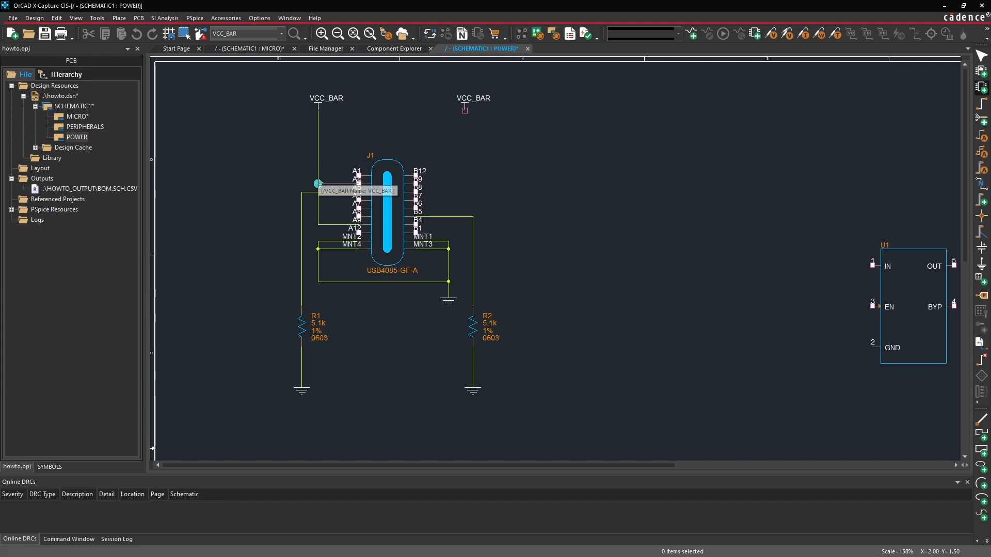
click(318, 183)
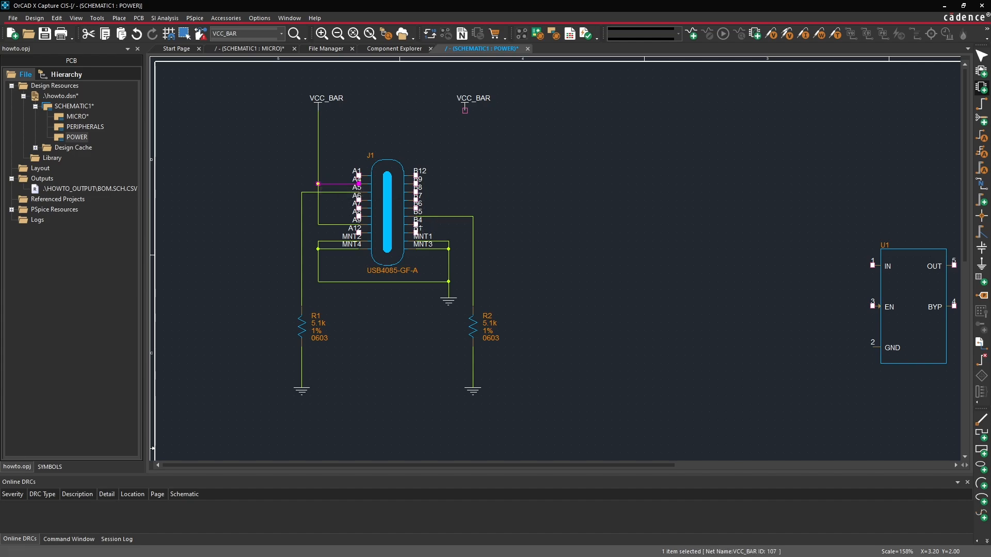
- Wire connector pin B9 to the right VCC_BAR symbol and join pin B4 to that wire
click(415, 184)
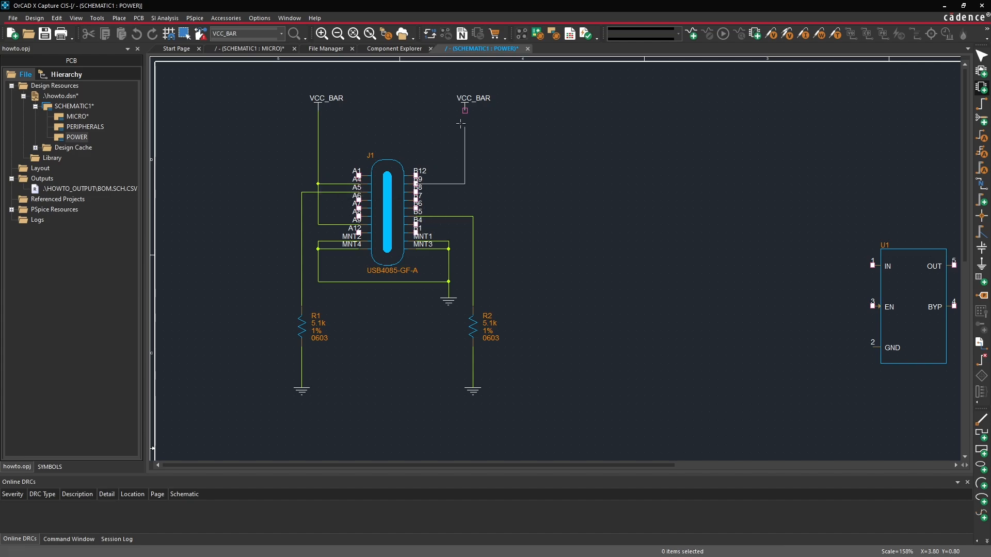
click(464, 110)
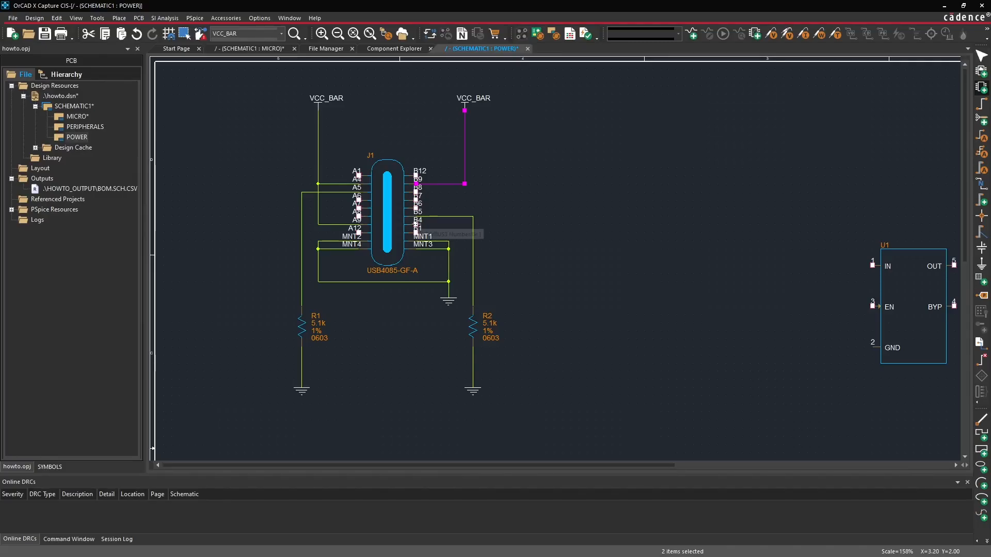
click(416, 224)
click(463, 184)
key(Escape)
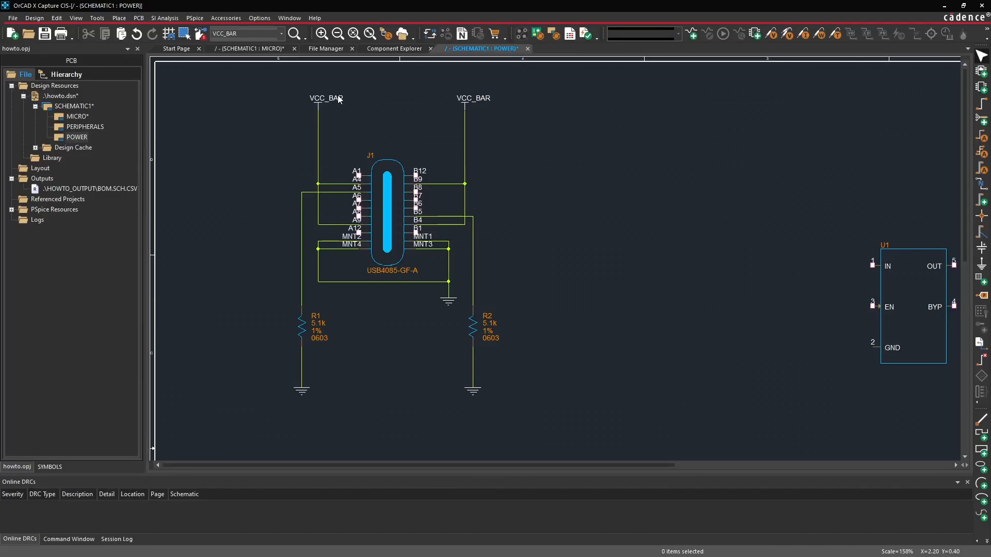
- Rename the left VCC_BAR power symbol as +VUSB
double_click(316, 105)
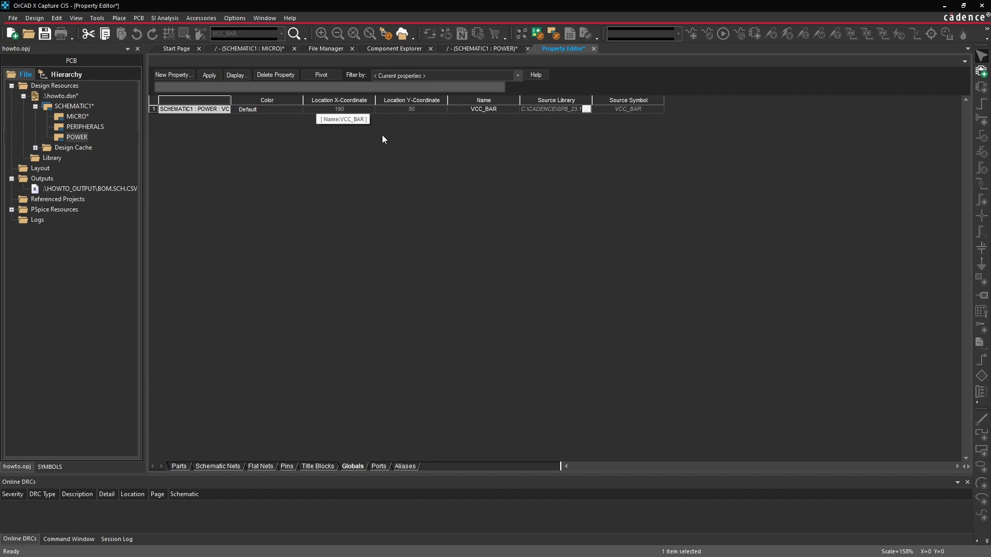
double_click(481, 110)
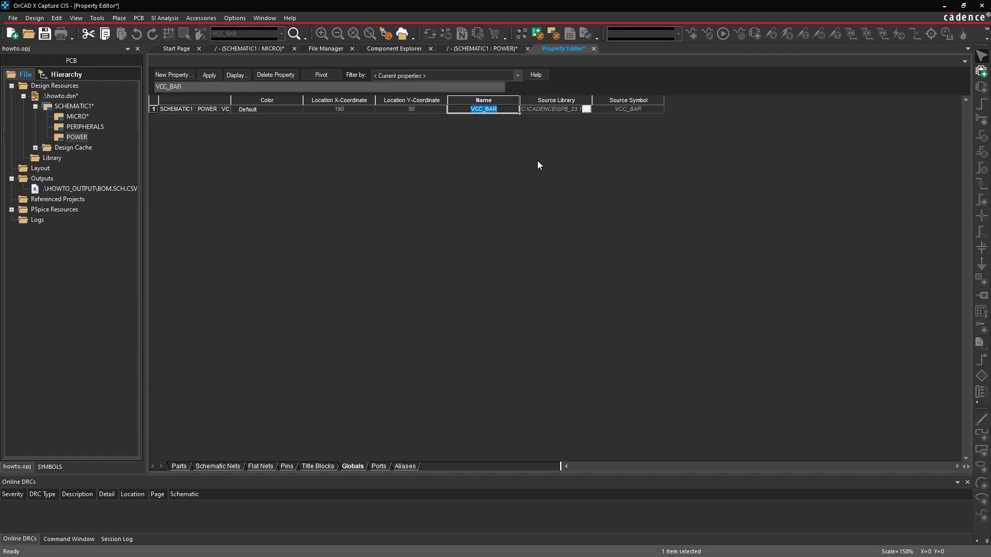
text(+VUSB)
key(Tab)
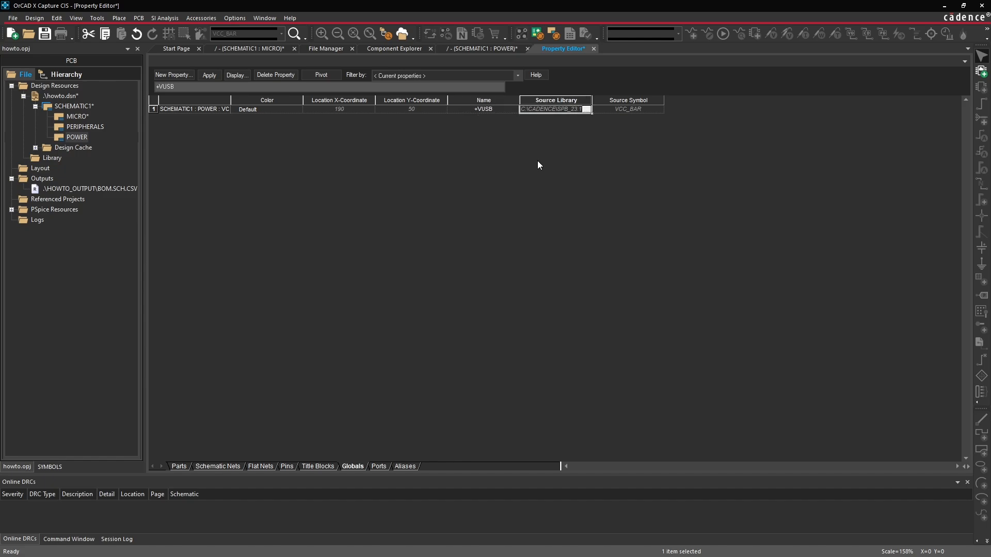
click(593, 49)
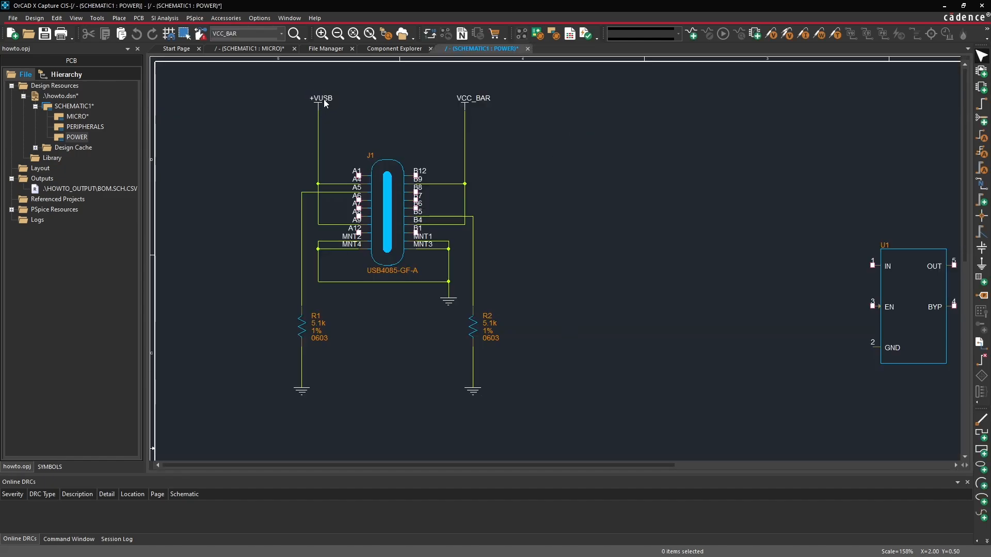
- Rename the right VCC_BAR power symbol as +VUSB
double_click(472, 98)
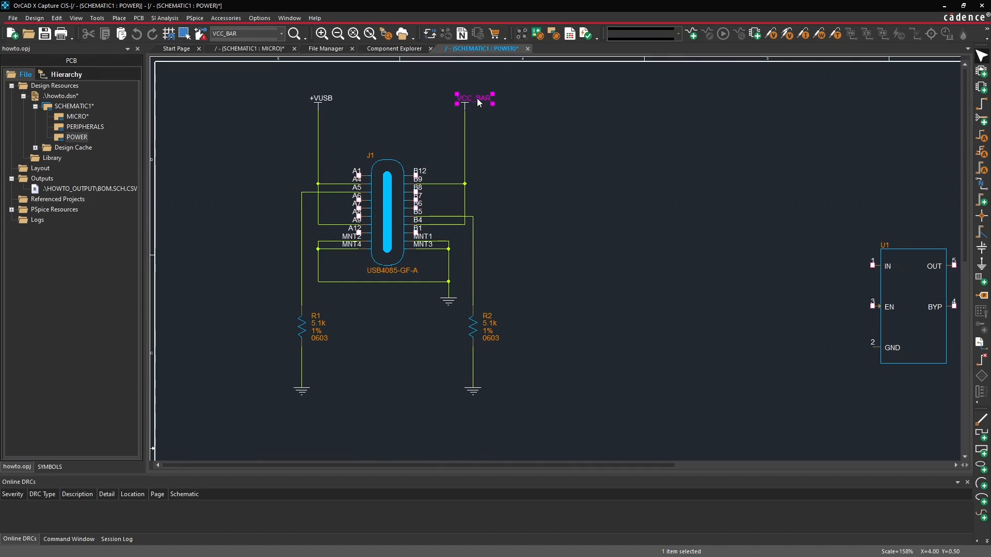
drag(454, 201, 549, 129)
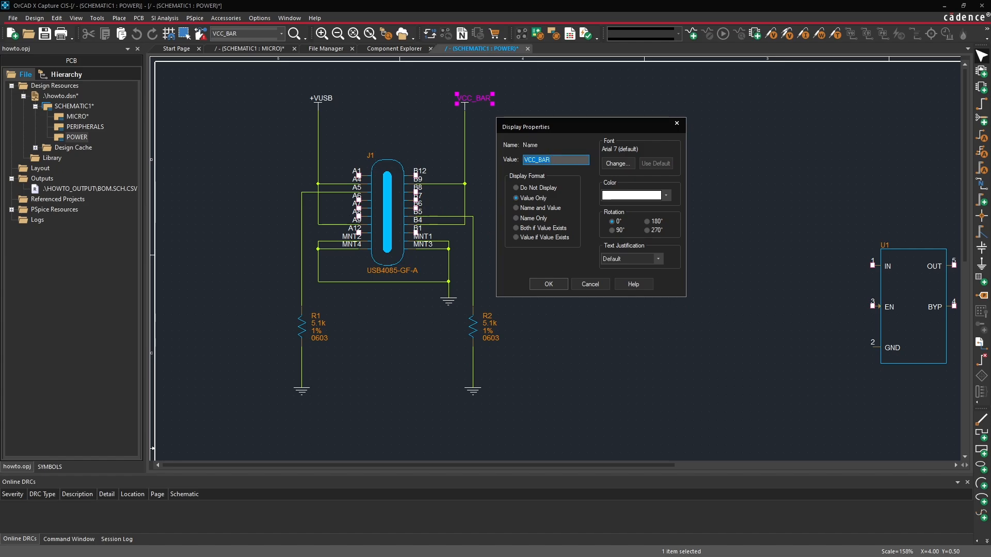
text(+VUSB)
click(547, 284)
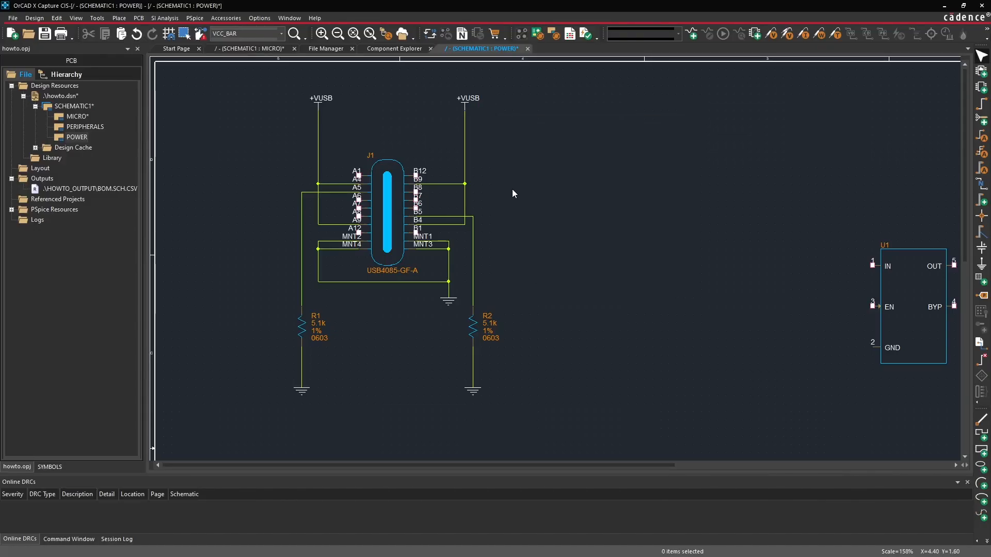
mouse_move(465, 150)
mouse_move(318, 148)
click(316, 102)
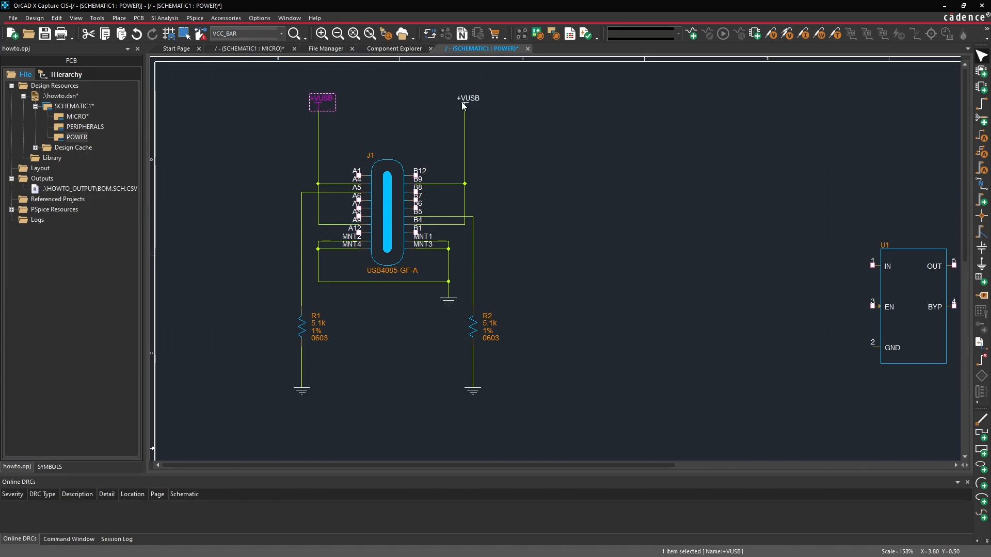
click(370, 105)
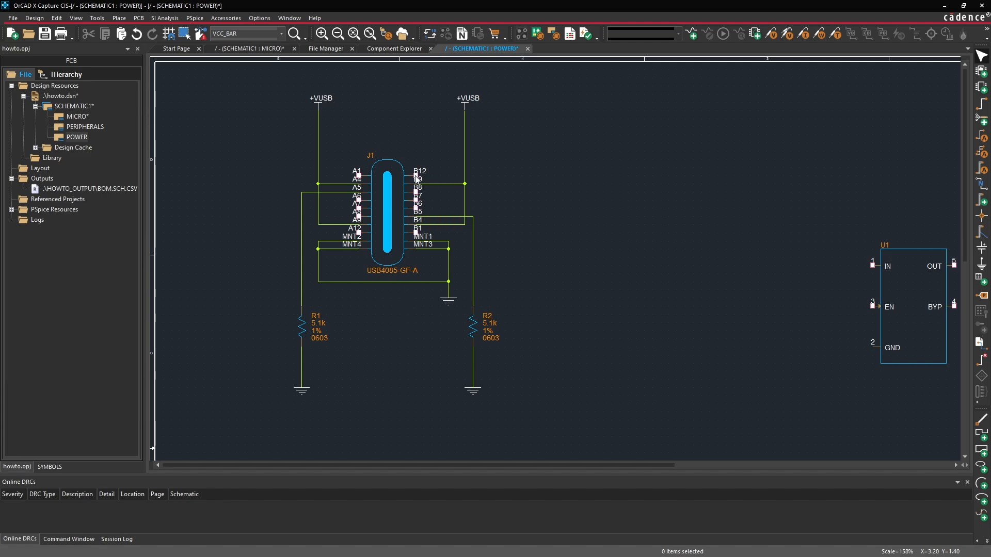
- Wire connector pin B12 down to the ground wire at pin MNT1
key(w)
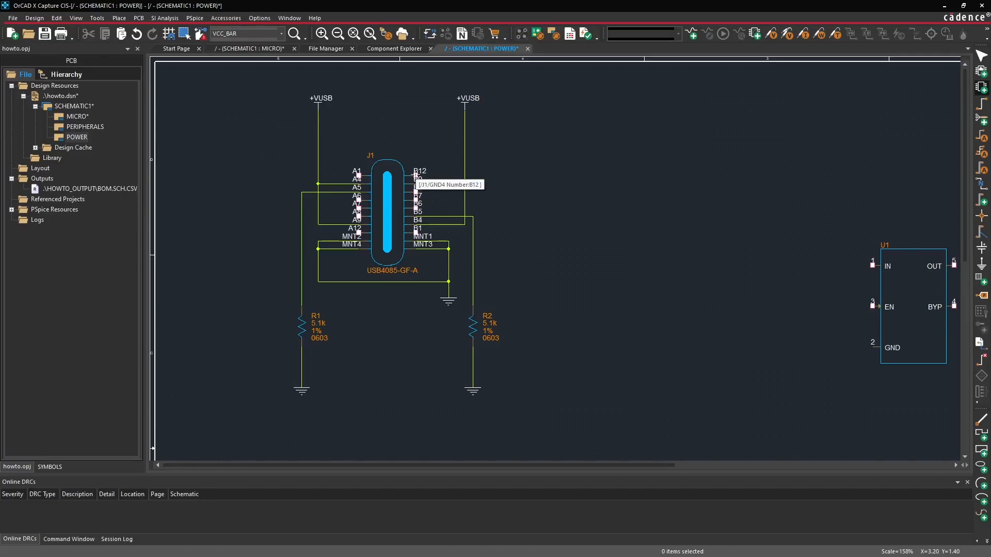
click(416, 176)
click(449, 241)
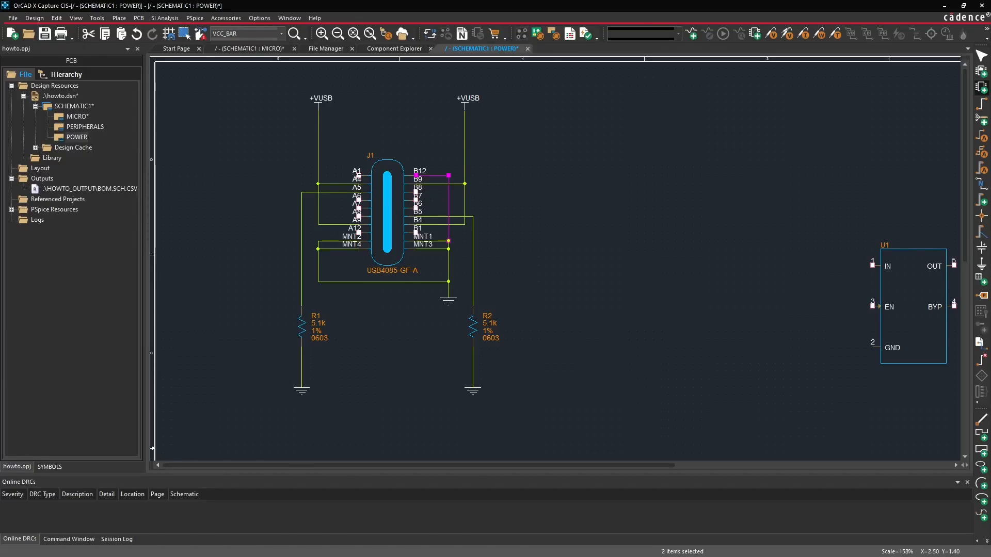
click(359, 176)
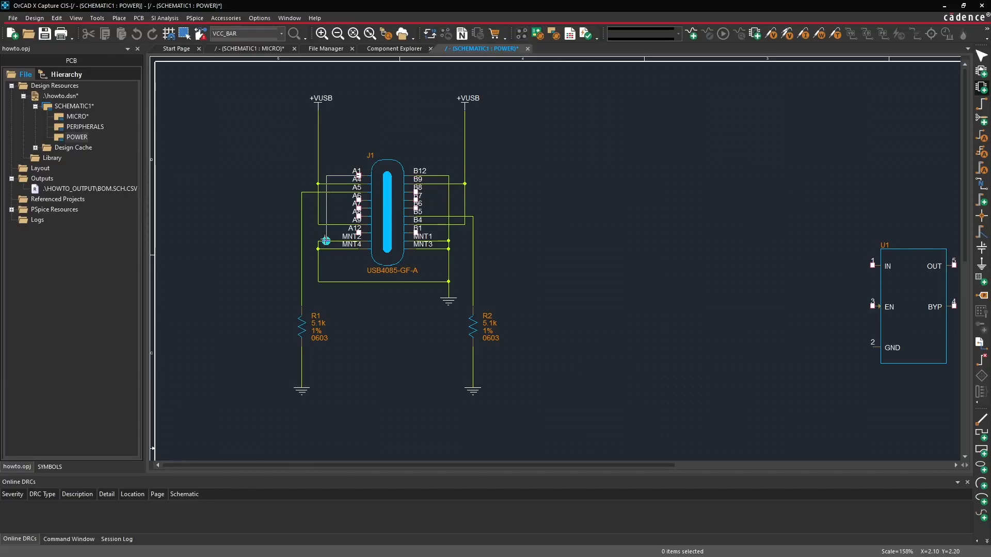
key(Escape)
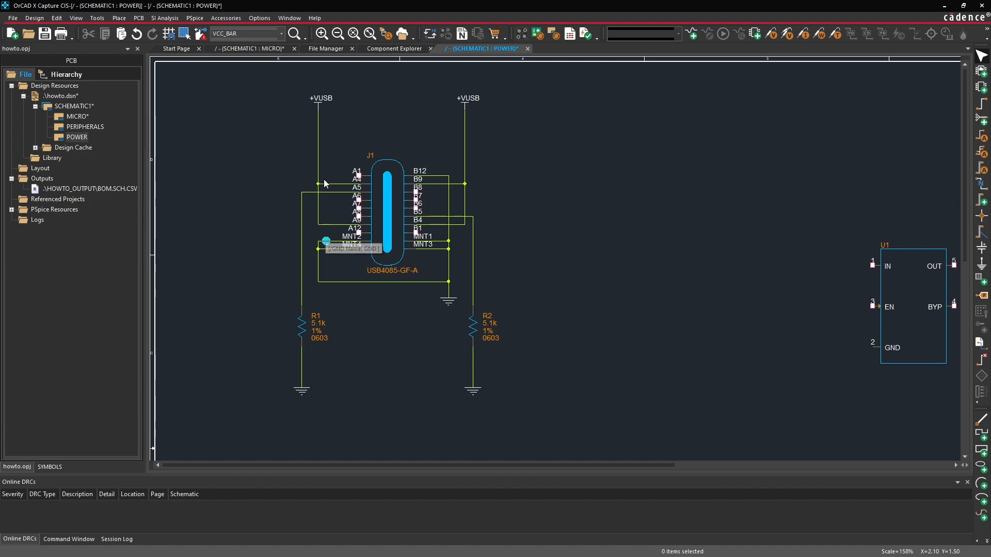
- Shift the vertical wire joining pins A4 and A9 slightly left, and try to move the left +VUSB symbol to match
drag(318, 203, 311, 205)
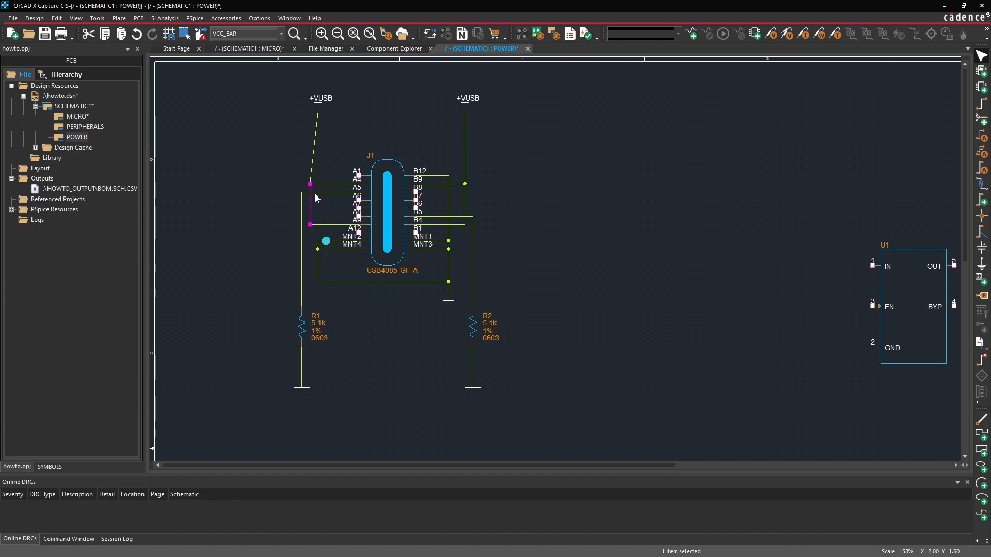
drag(317, 107, 321, 108)
key(Escape)
click(319, 104)
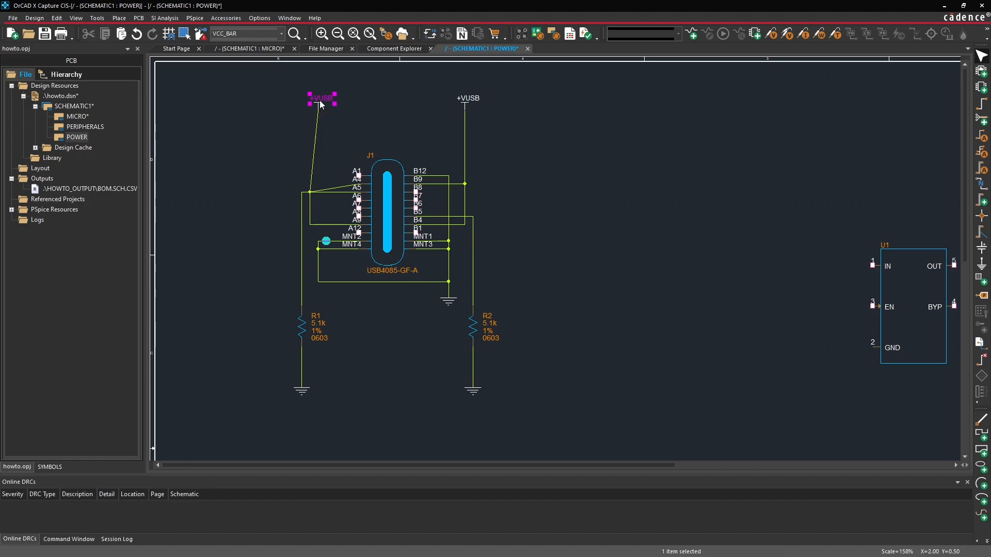
click(319, 105)
click(318, 103)
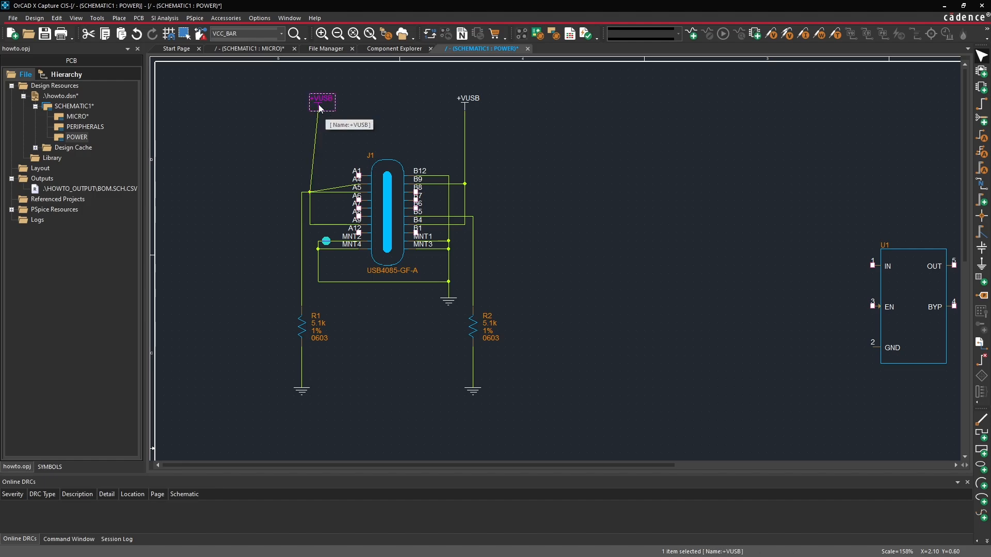
- Try to pick the left +VUSB symbol apart from the slanted wire attached below it
ctrl+scroll(318, 104, up, 1)
mouse_move(483, 150)
mouse_down()
mouse_move(471, 146)
mouse_move(488, 148)
mouse_up()
click(481, 139)
click(481, 152)
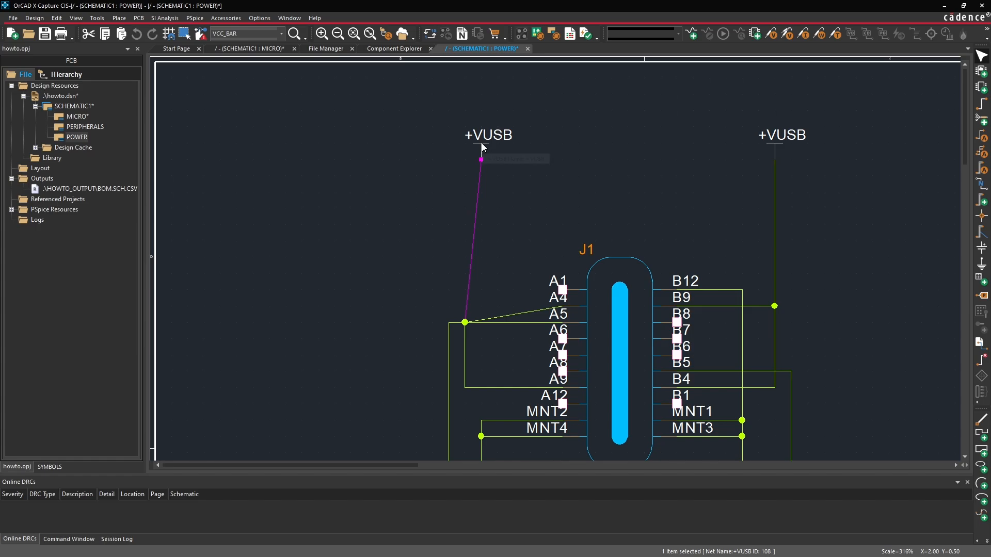
click(460, 117)
ctrl+scroll(460, 118, up, 2)
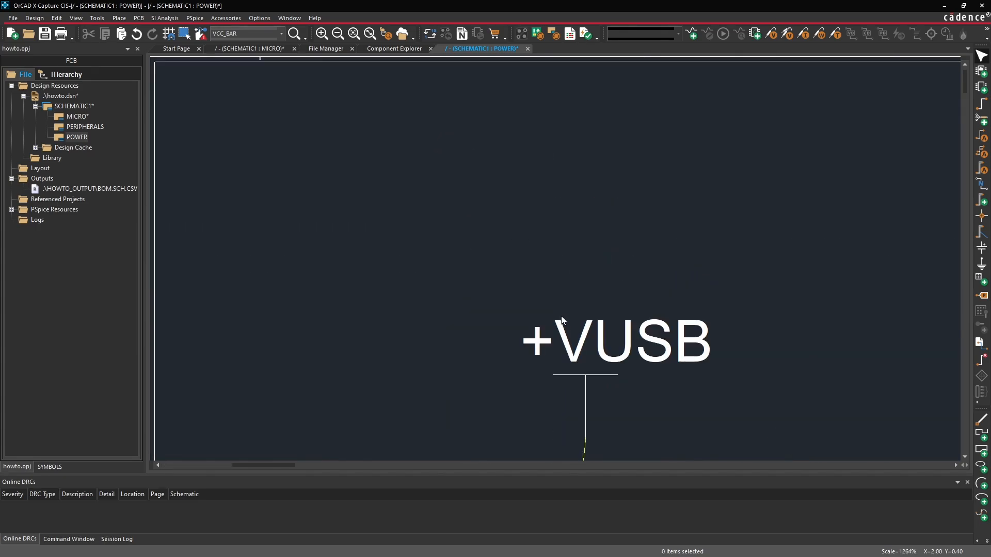
click(584, 446)
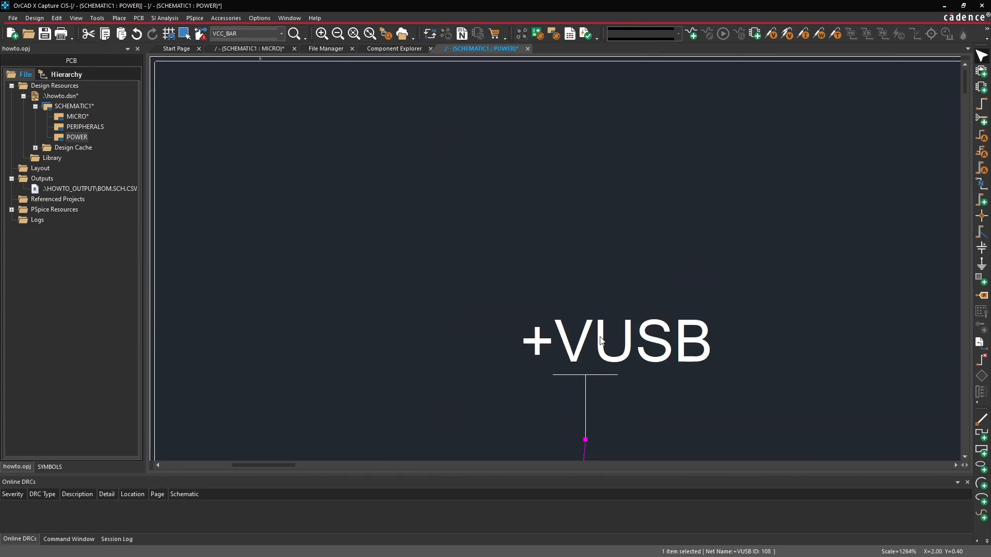
ctrl+scroll(609, 328, down, 2)
ctrl+scroll(613, 326, up, 1)
ctrl+scroll(450, 221, down, 1)
scroll(423, 181, up, 2)
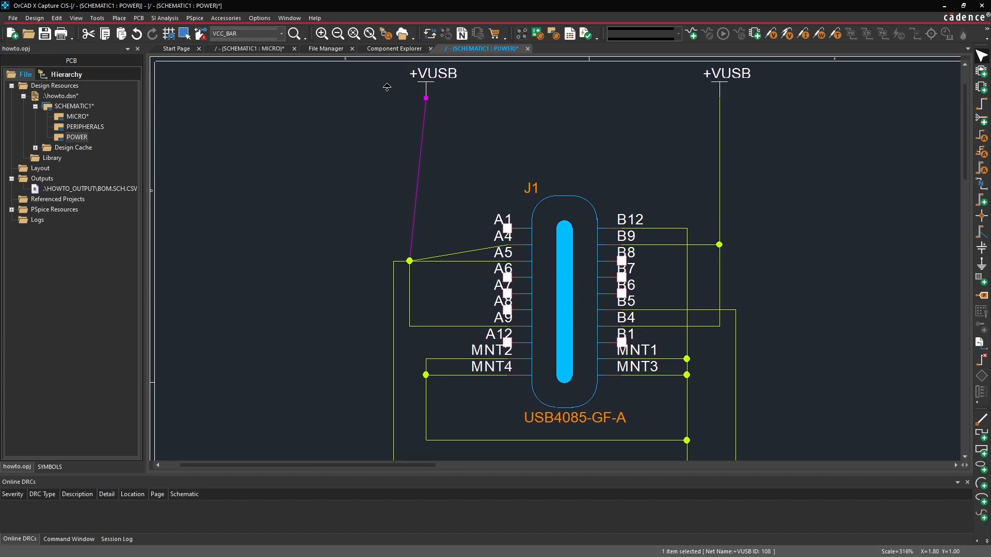
- Delete the slanted wires from the left +VUSB symbol and pin A4, and move the symbol left in line with the shifted wire
click(458, 221)
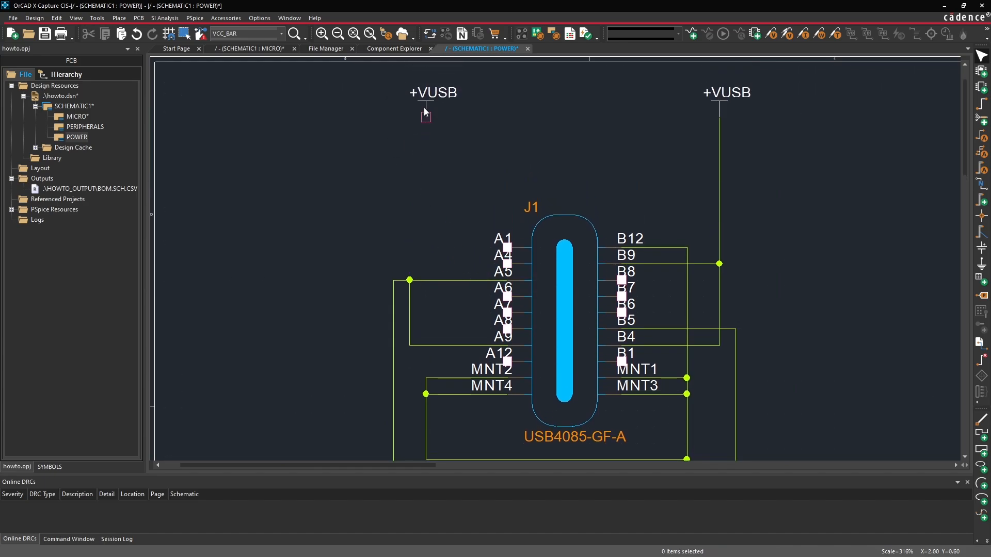
drag(424, 104, 408, 105)
click(440, 170)
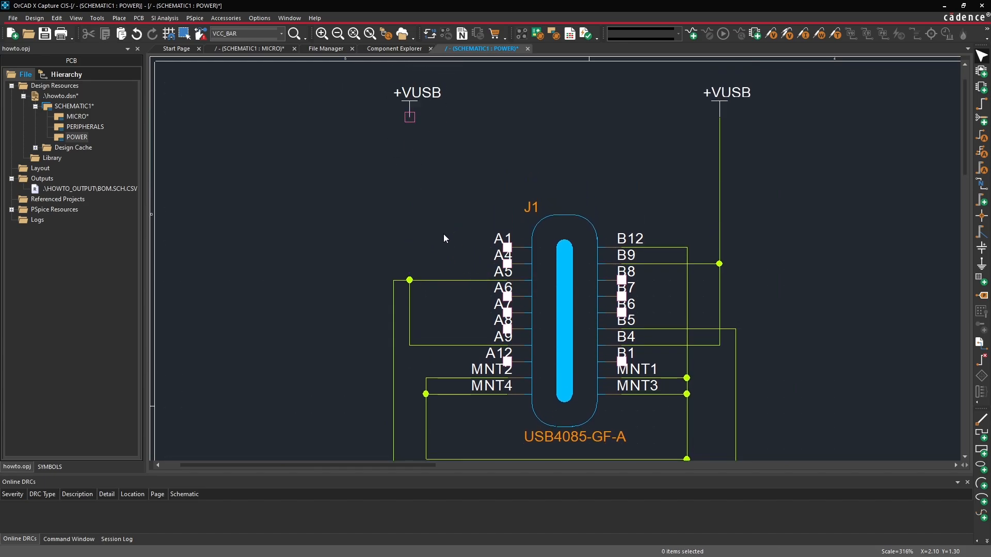
- Replace the vertical wire between pins A5 and A9 by wiring pin A4 to the left +VUSB symbol and joining the A9 wire to it
click(410, 291)
key(Delete)
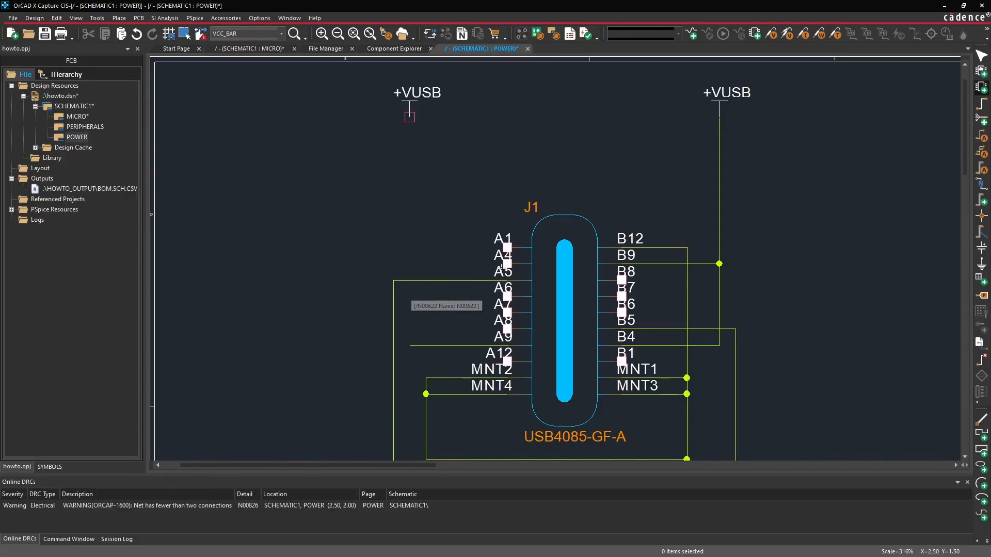
key(w)
click(507, 264)
click(409, 263)
click(409, 118)
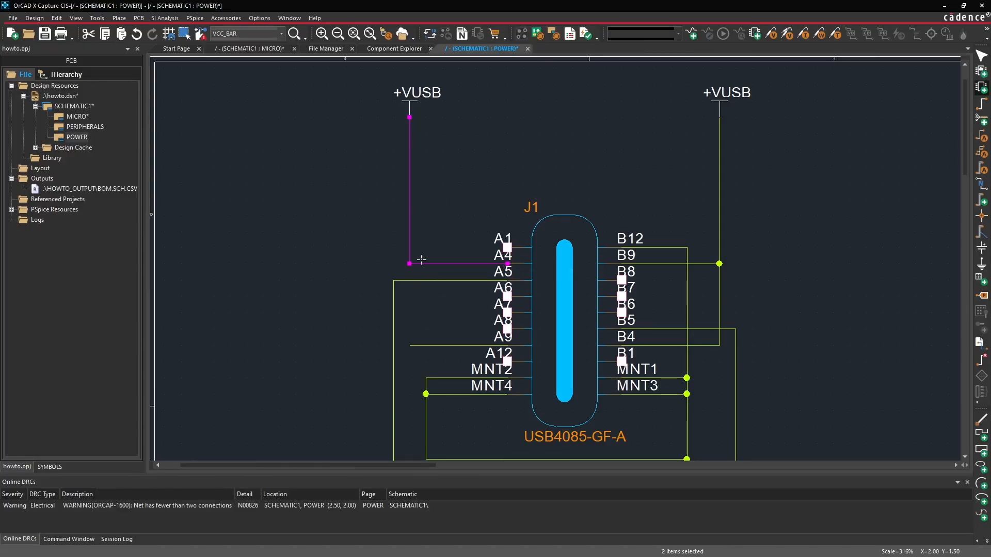
click(409, 345)
click(409, 263)
key(Escape)
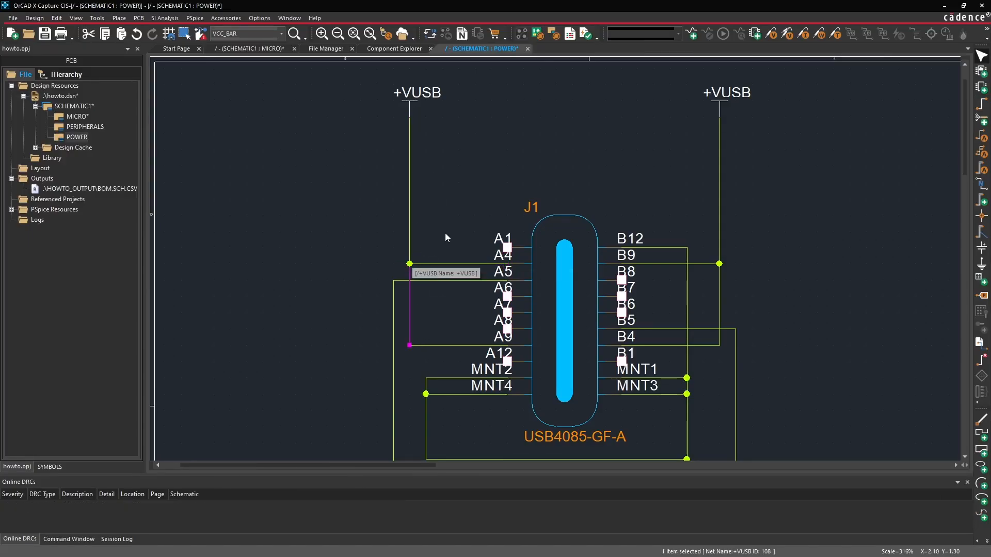
- Wire connector pin A1 down to the ground wire at pin MNT2
key(w)
click(507, 248)
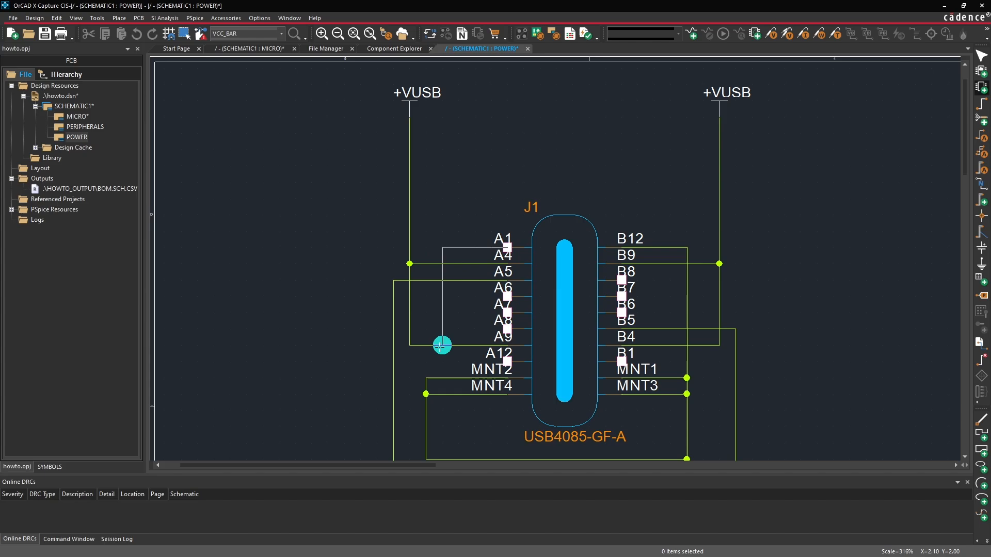
click(426, 378)
key(Escape)
click(504, 178)
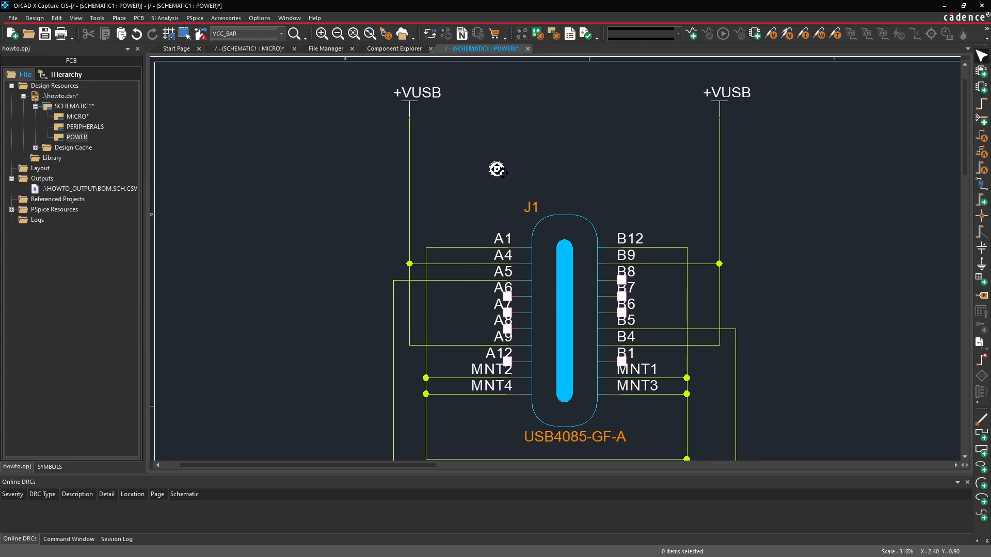
middle_drag(498, 170, 518, 278)
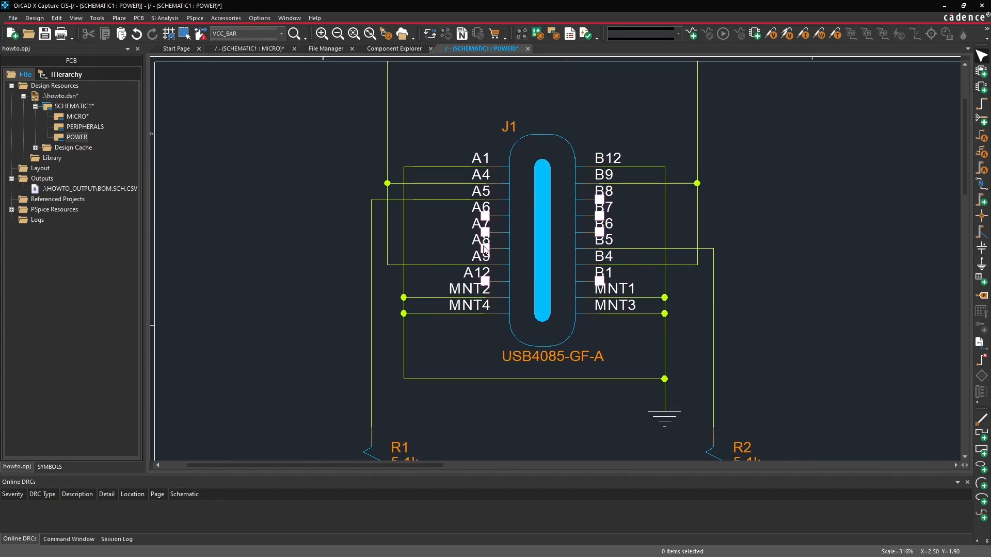
- Draw two parallel horizontal wires of equal length outward to the right from connector pins B6 and B7
ctrl+scroll(459, 241, down, 2)
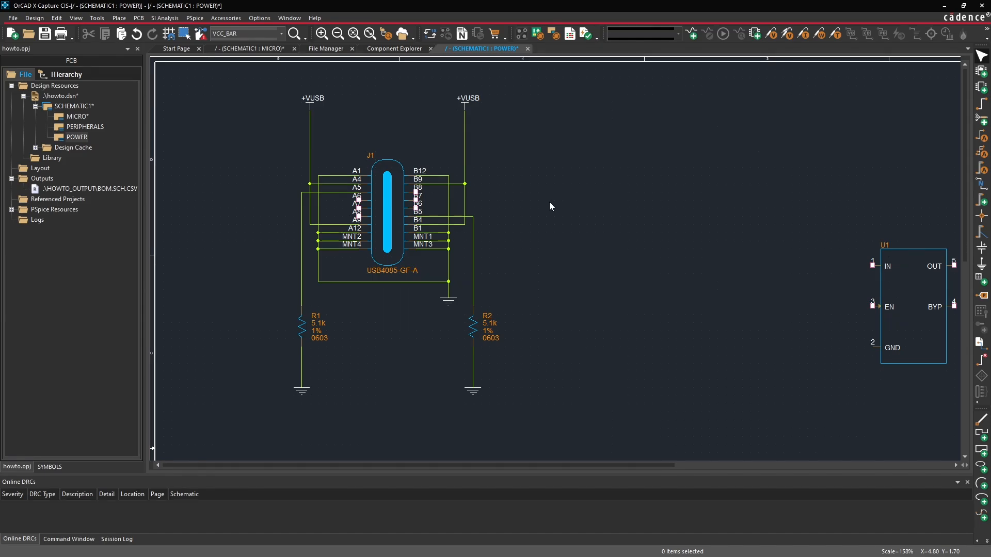
ctrl+scroll(549, 202, up, 1)
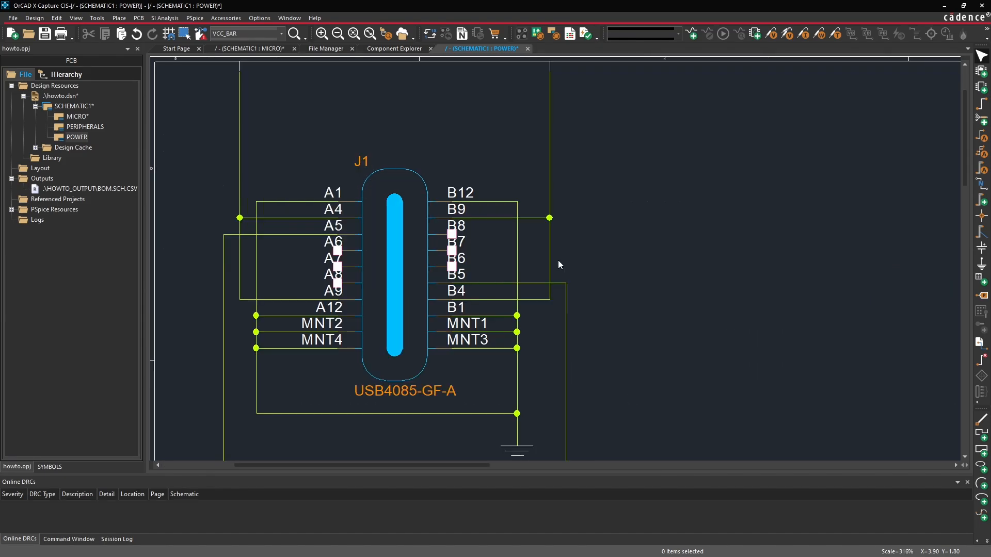
ctrl+scroll(532, 232, down, 1)
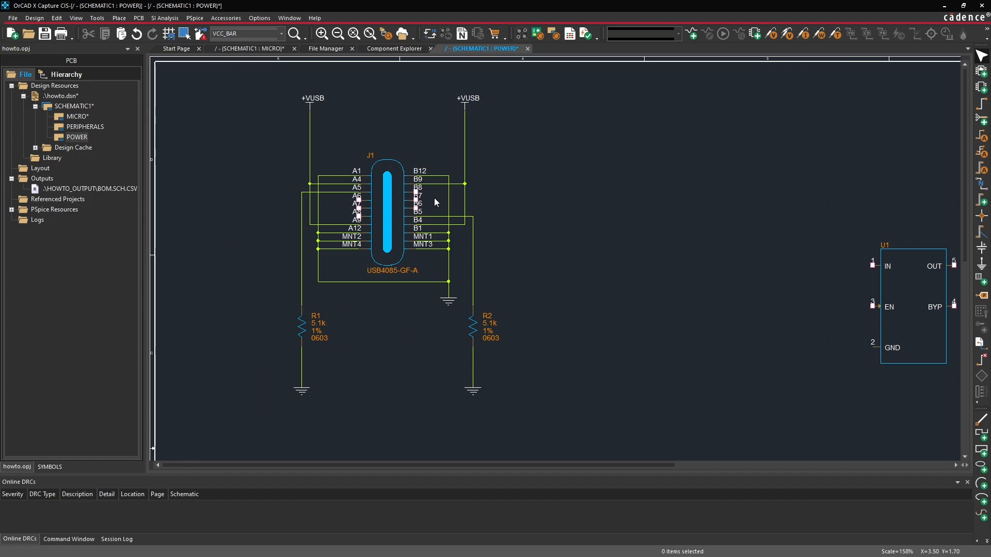
drag(415, 208, 570, 208)
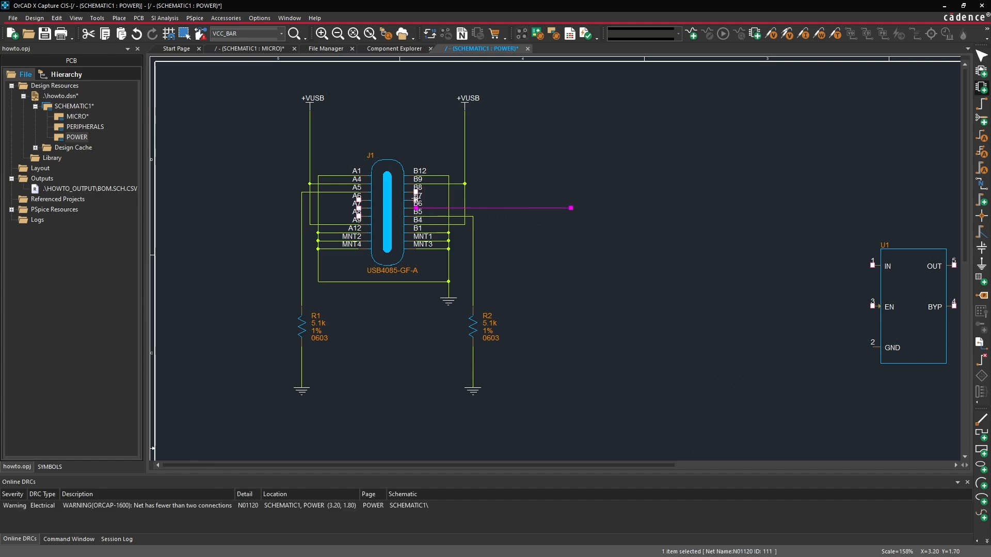
drag(415, 200, 570, 200)
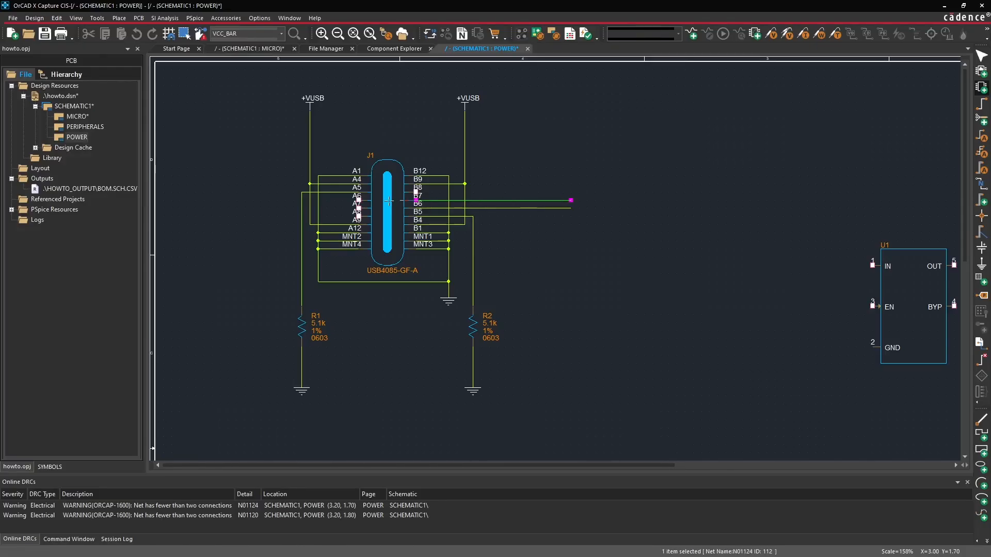
- Draw two parallel horizontal wires outward to the left from connector pins A6 and A7, ending past the R1 wire
key(w)
click(359, 200)
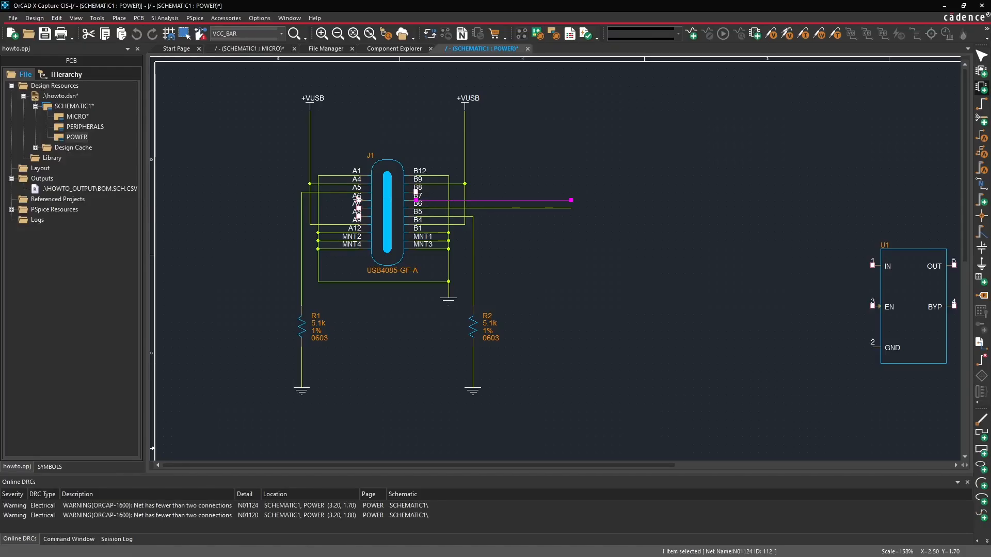
double_click(220, 200)
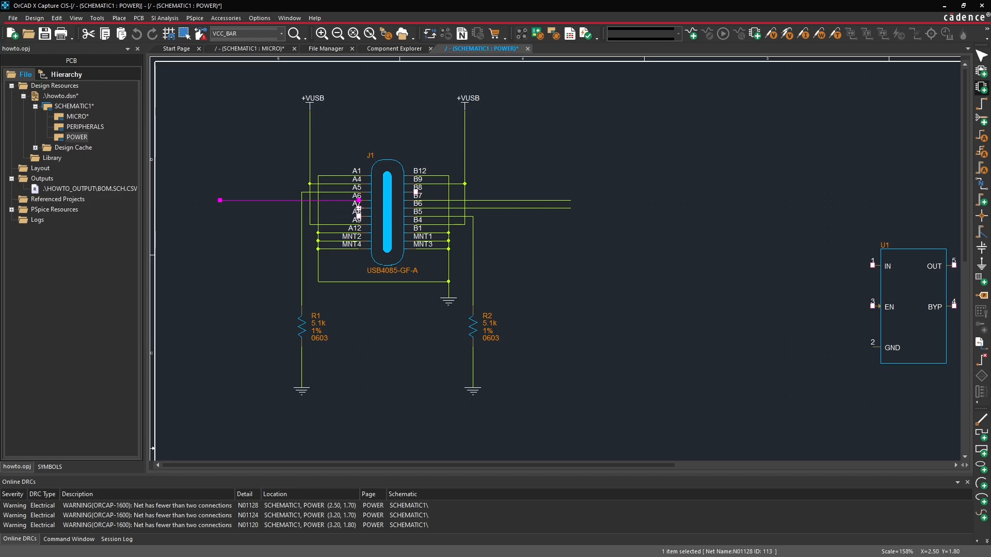
click(359, 208)
double_click(219, 208)
click(234, 250)
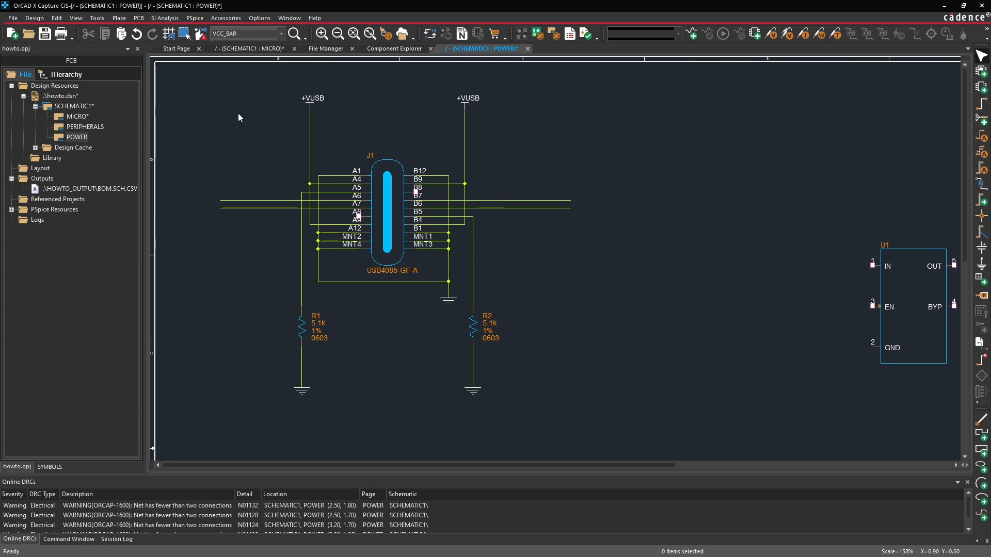
- Place the net alias D_N on the wire from connector pin B7
click(119, 18)
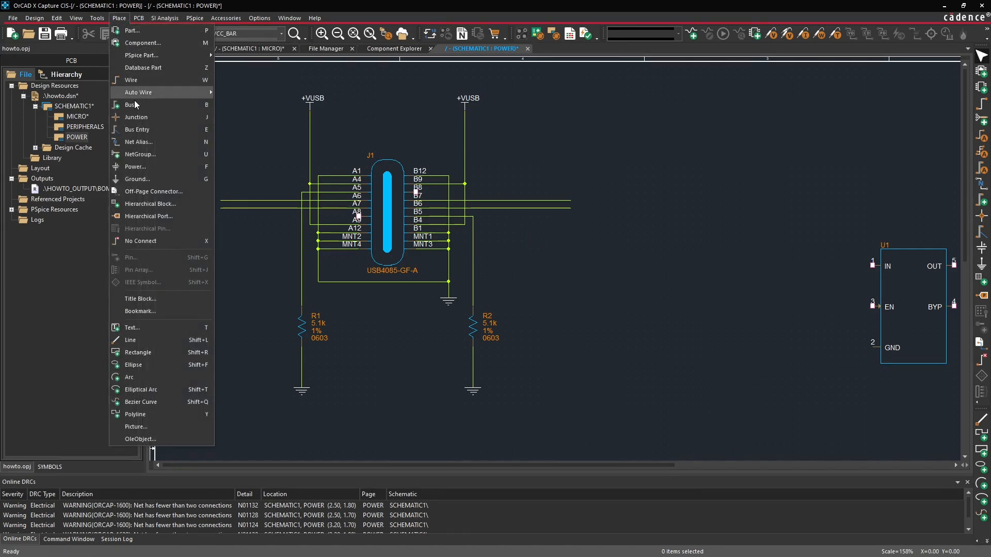
click(139, 143)
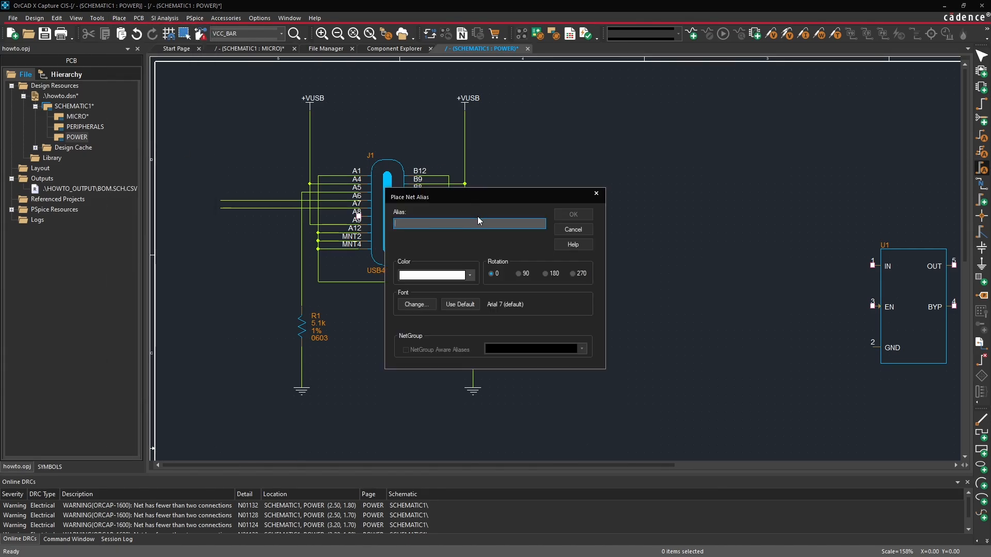
text(D_N)
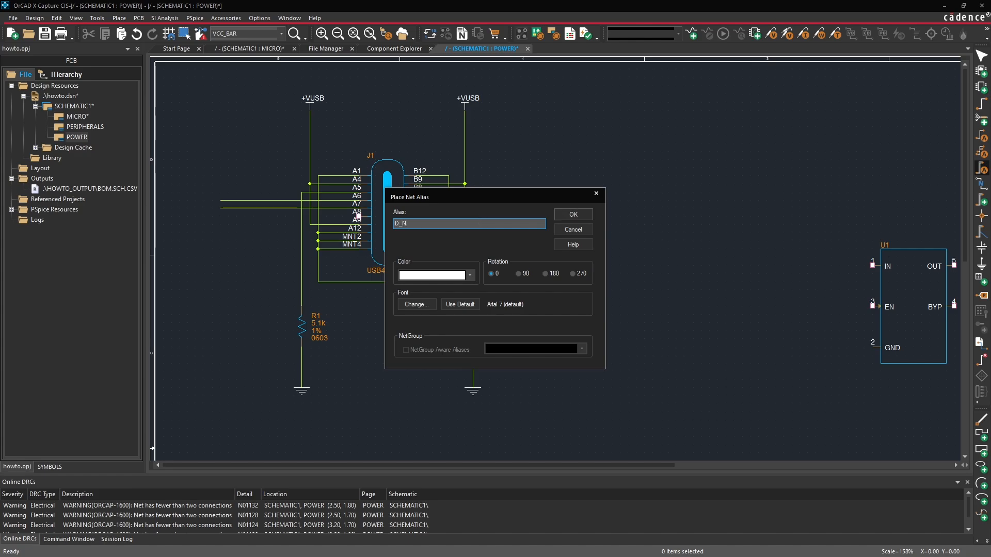
key(Return)
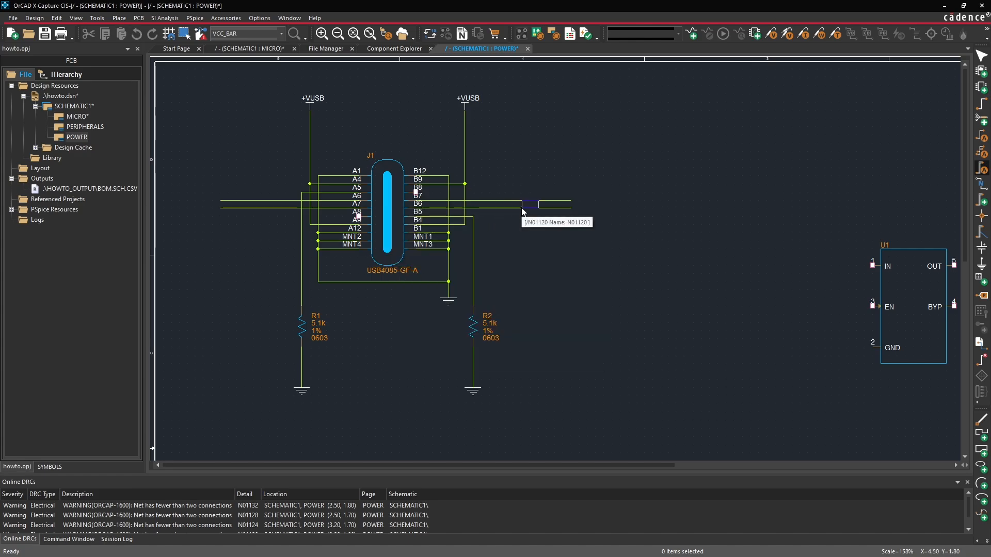
click(522, 197)
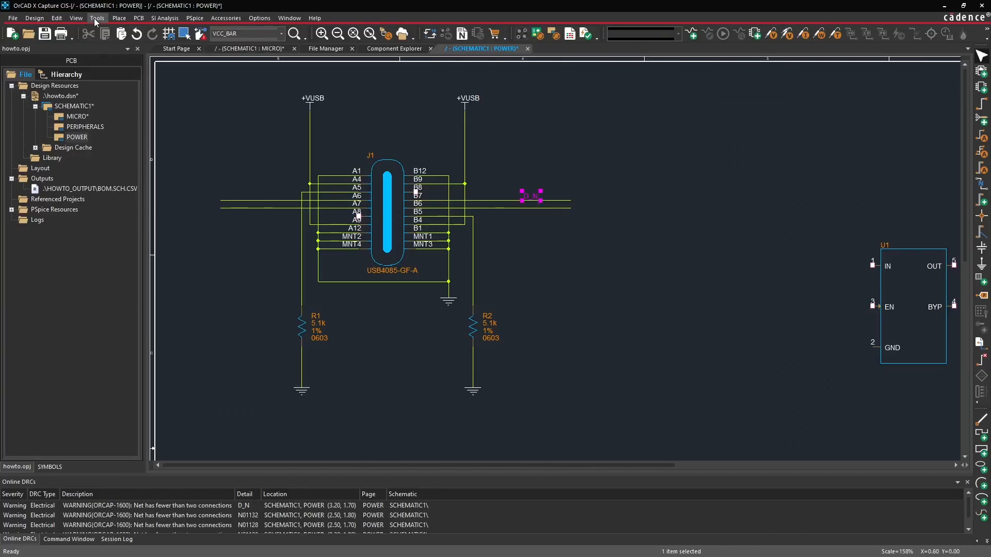
- Place the net alias D_P on the wire from connector pin B6
click(117, 18)
click(136, 141)
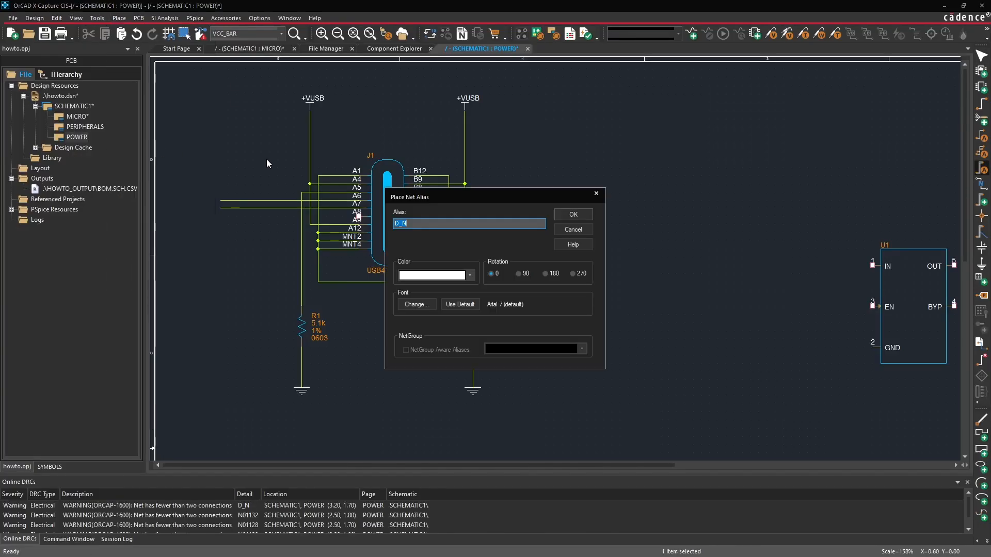
key(Return)
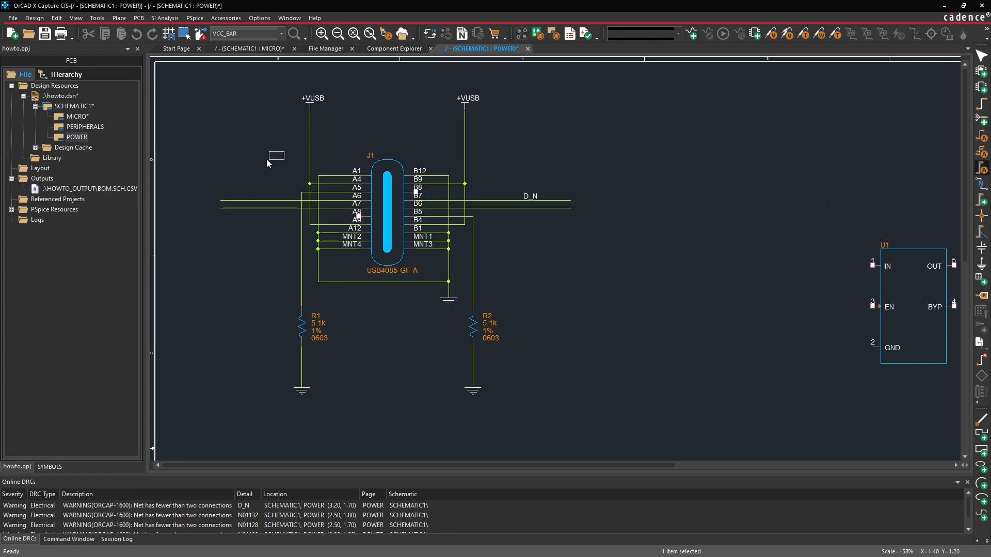
click(523, 208)
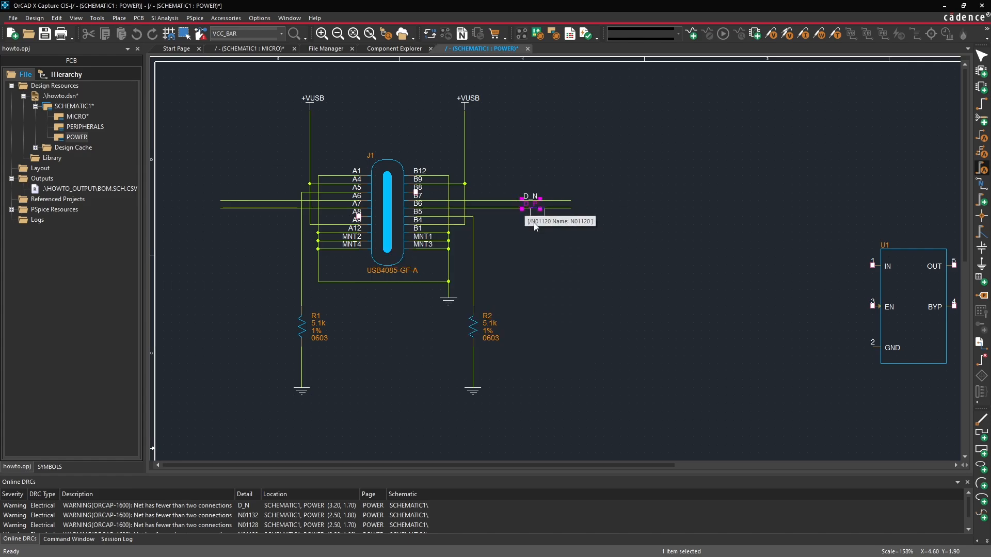
click(540, 245)
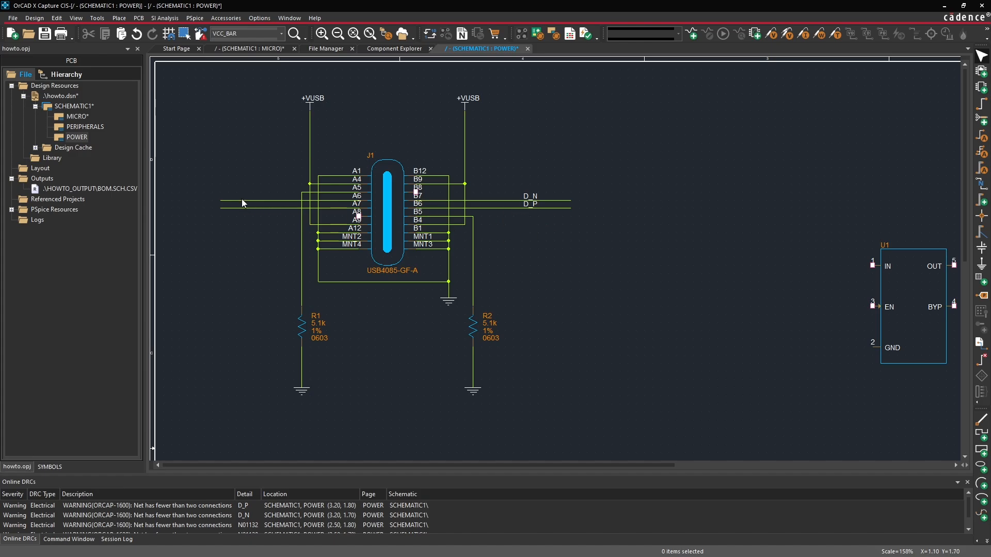
- Place the net alias D_P on the wire from connector pin A7
click(119, 20)
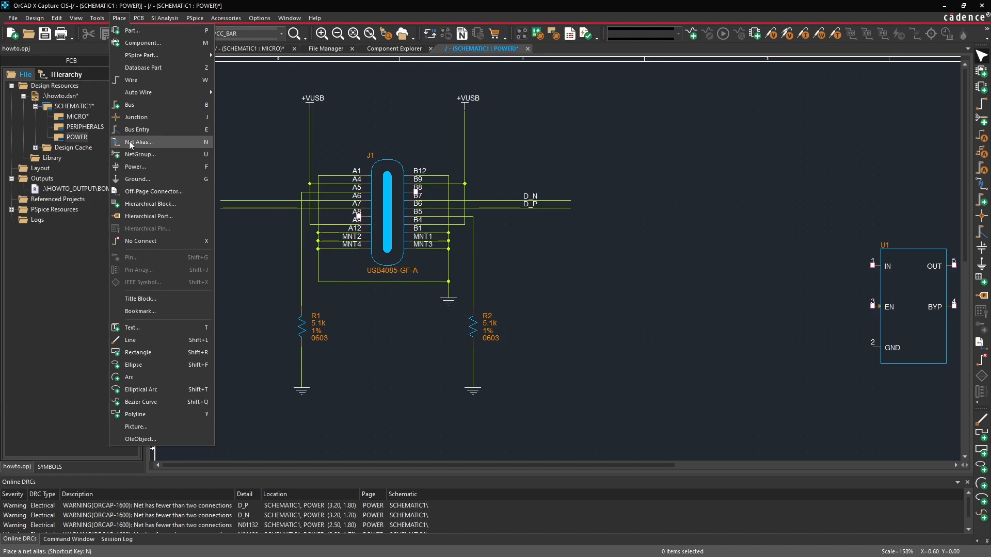
click(136, 142)
click(571, 213)
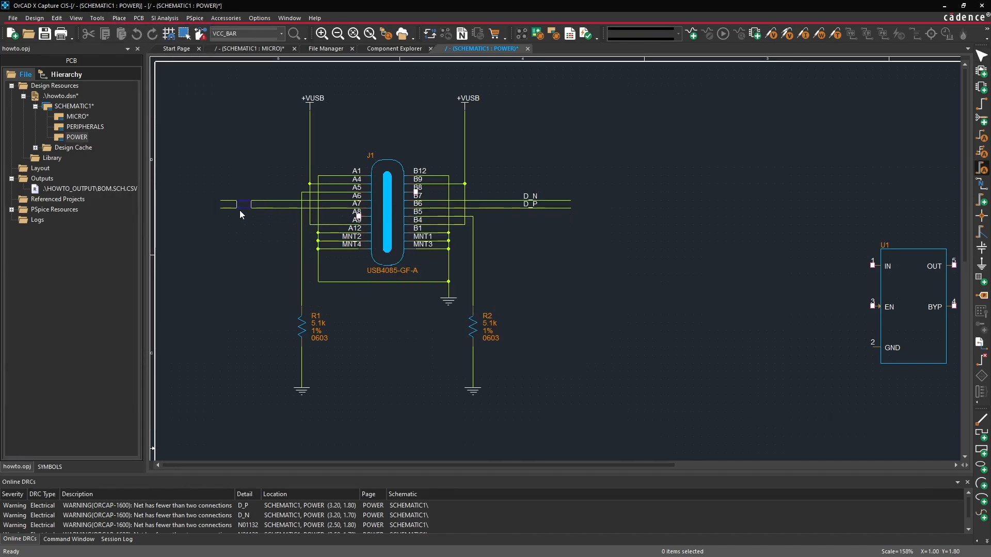
click(243, 213)
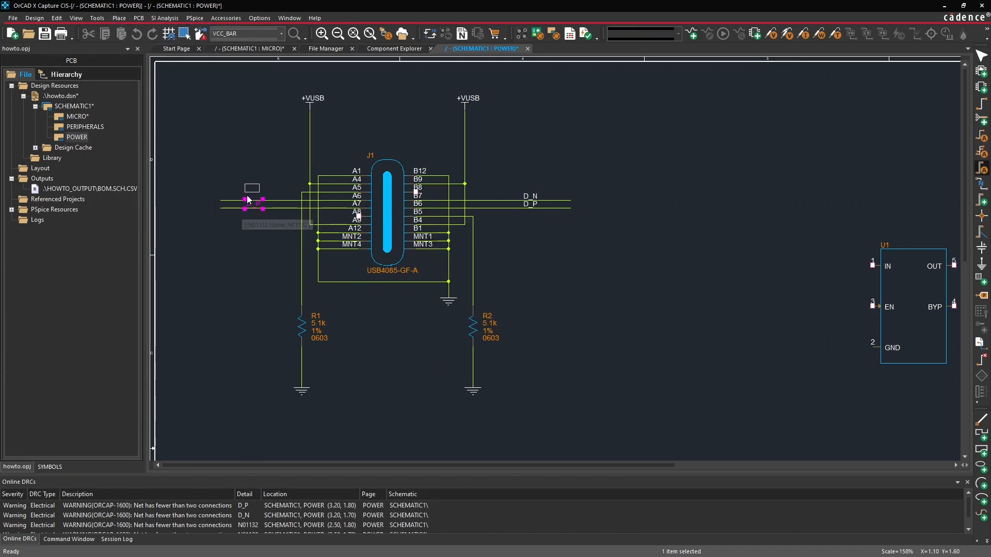
key(Escape)
- Place the net alias D_N on the wire from connector pin A6 and end alias placement
click(119, 18)
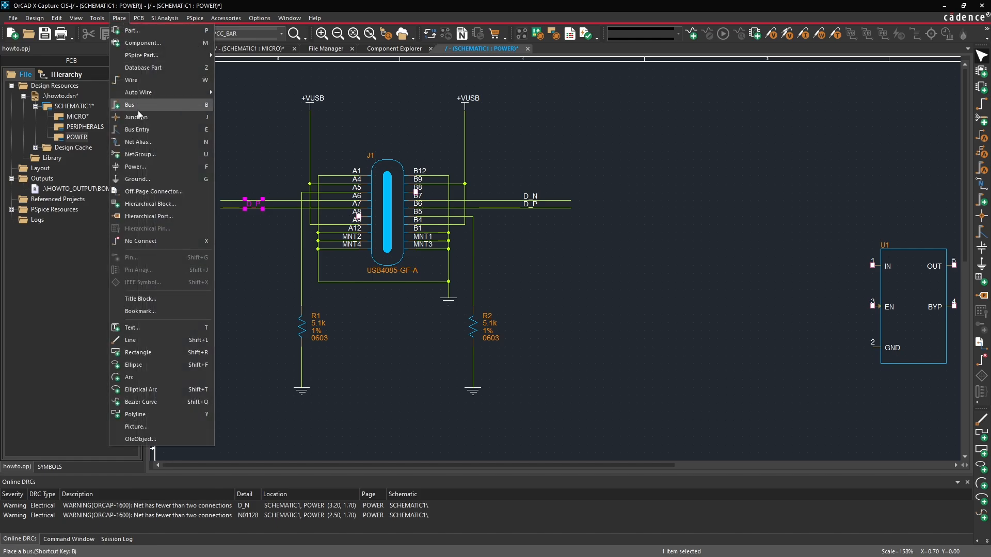
click(143, 145)
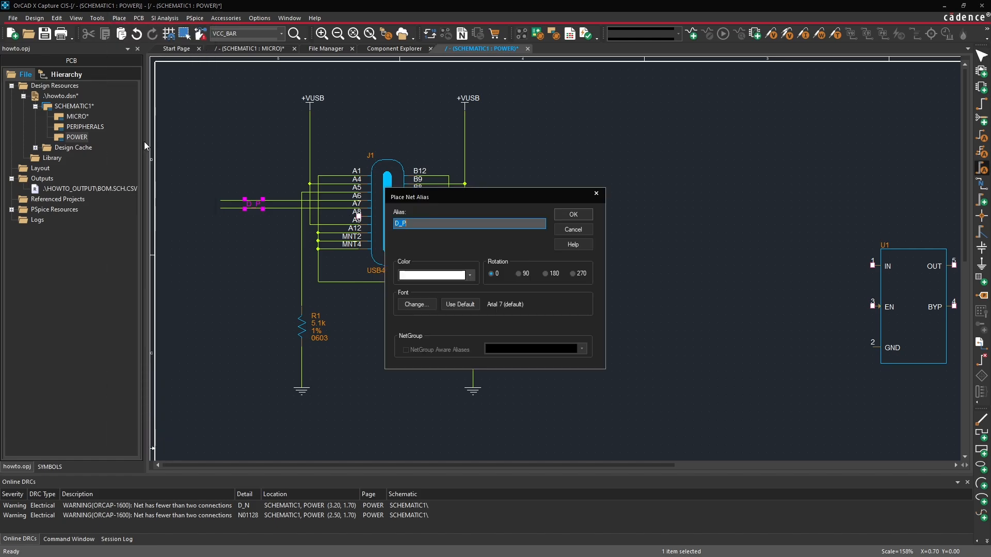
text(D_N)
key(Return)
click(248, 200)
right_click(256, 176)
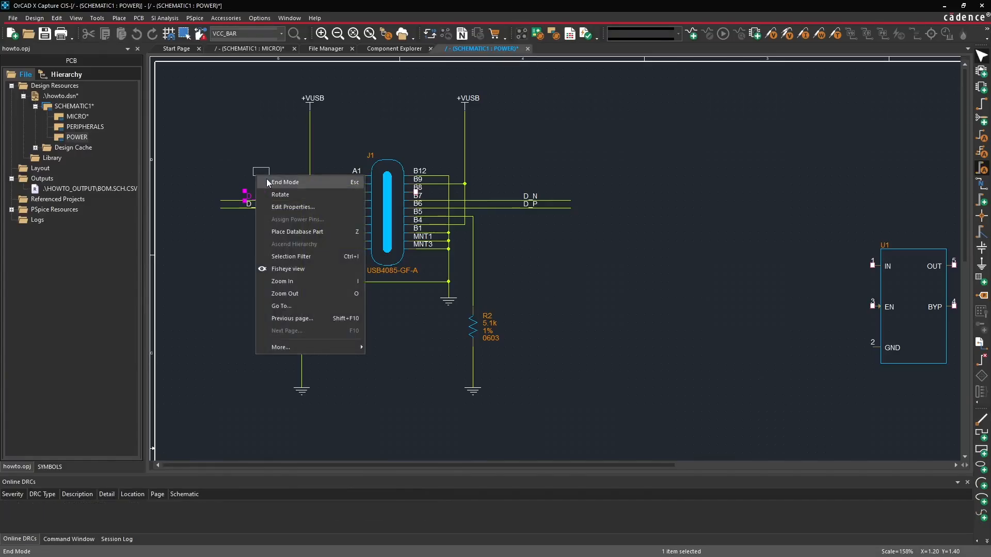
click(278, 182)
- Move the whole USB connector circuit, including its resistors, power and ground symbols, slightly left on the page
key(o)
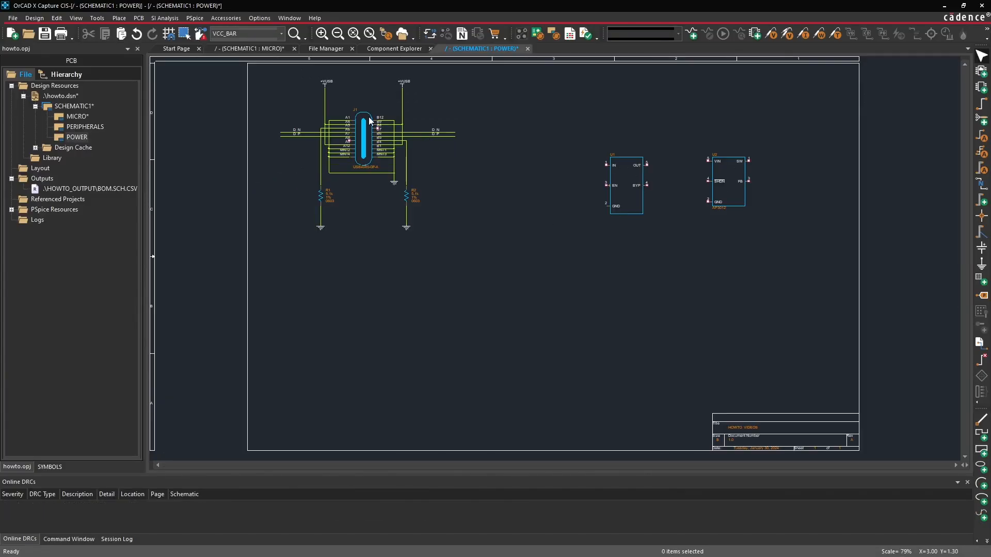
key(i)
drag(602, 89, 206, 407)
mouse_move(380, 218)
mouse_down()
mouse_move(336, 218)
mouse_move(361, 212)
mouse_up()
click(571, 264)
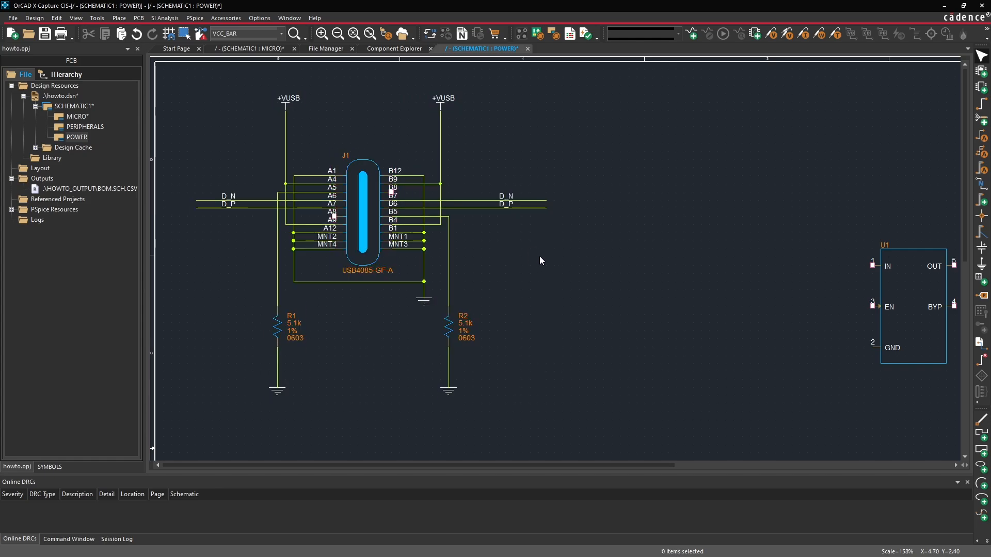
middle_drag(537, 256, 630, 250)
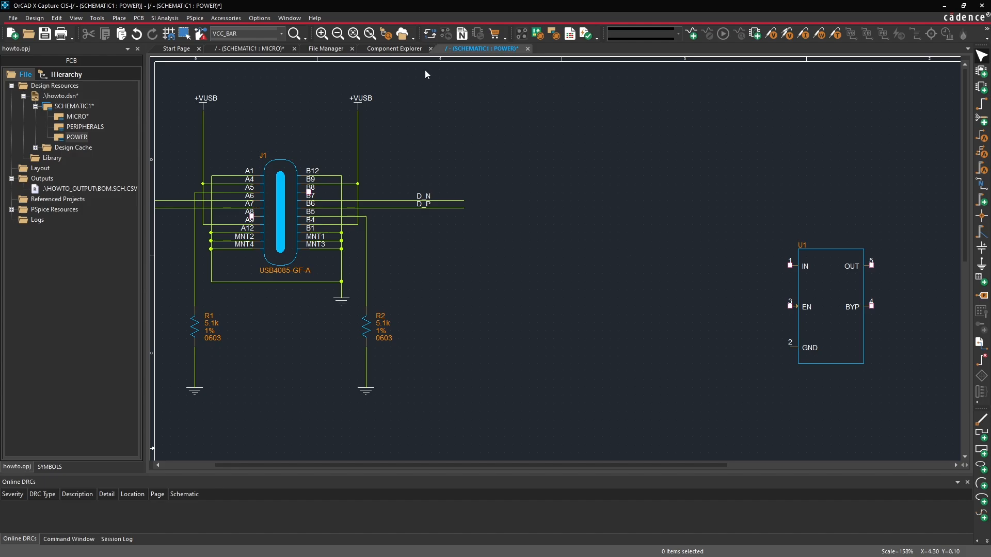
- Create a new component in the workspace's IC category with the part number CDN-DEMO-0010
click(394, 49)
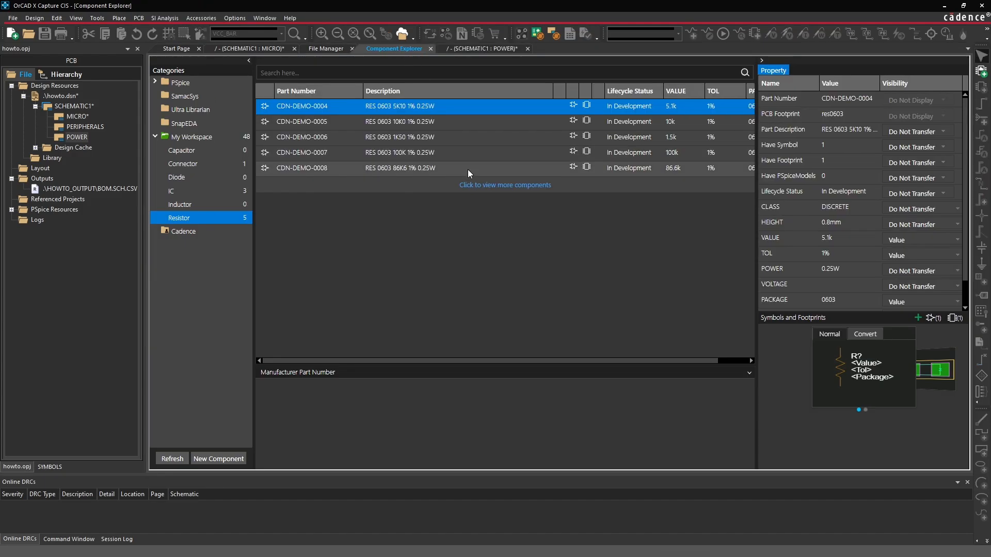
right_click(209, 189)
click(240, 257)
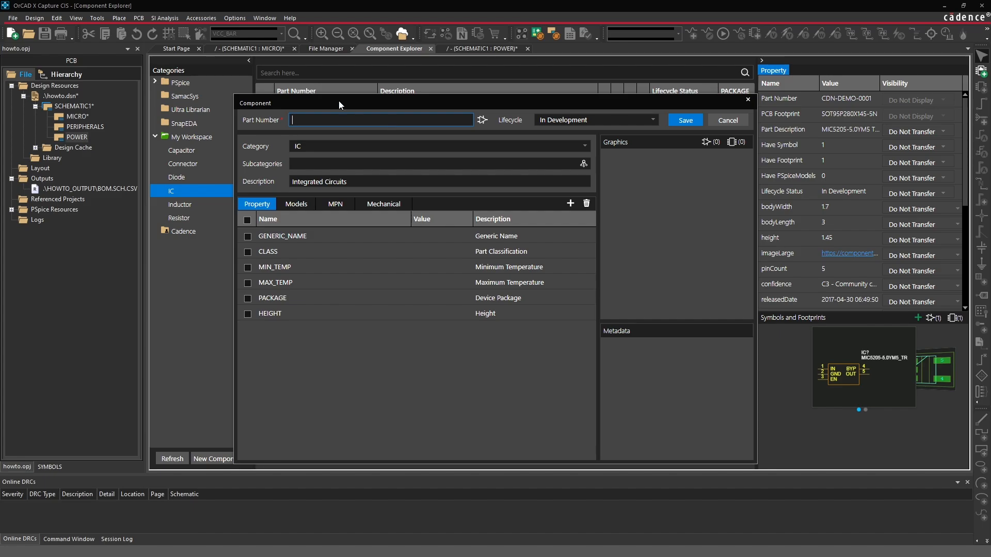
drag(339, 103, 364, 153)
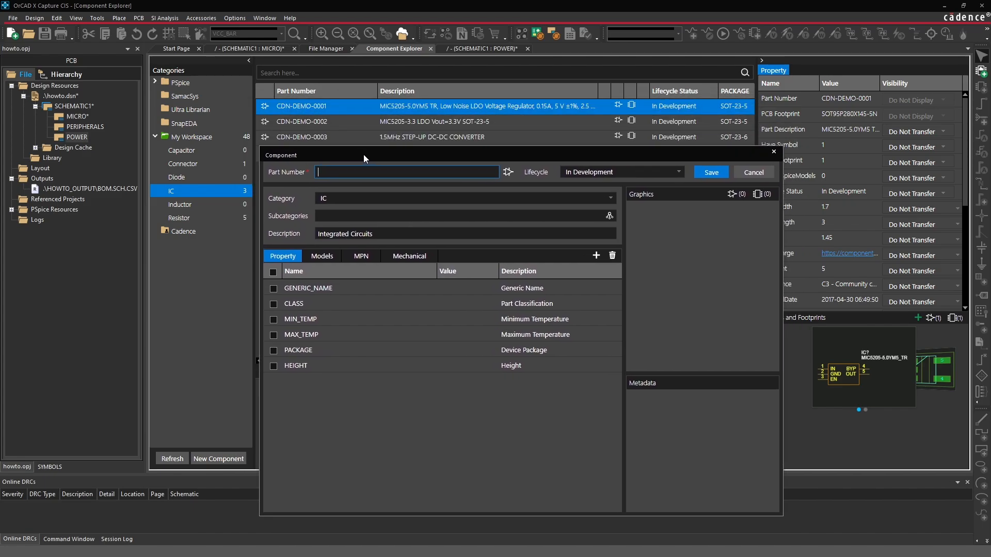
text(CDN-DEMO-0010)
- Set the new component's GENERIC_NAME to BQ21040 and its CLASS to IC
click(453, 284)
text(BQ)
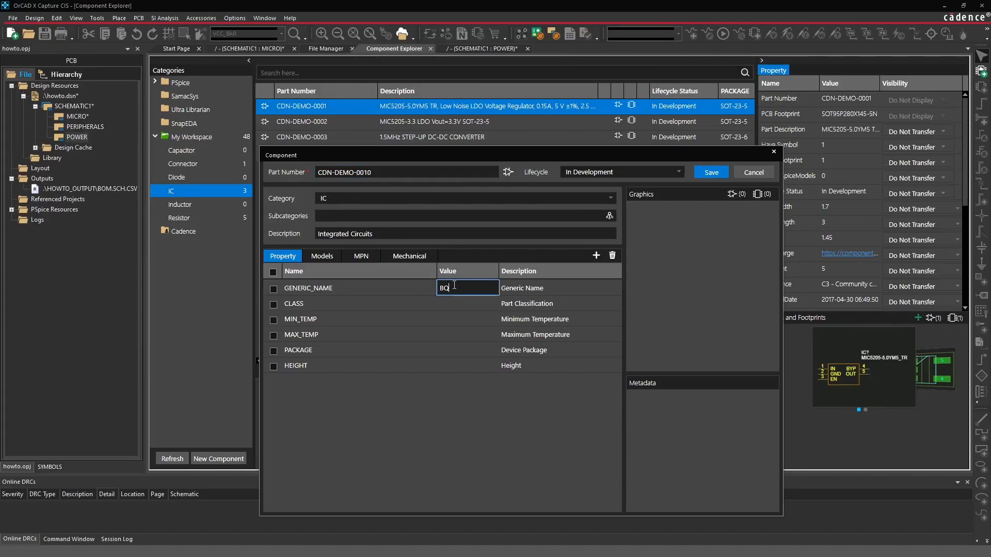
text(240)
click(481, 305)
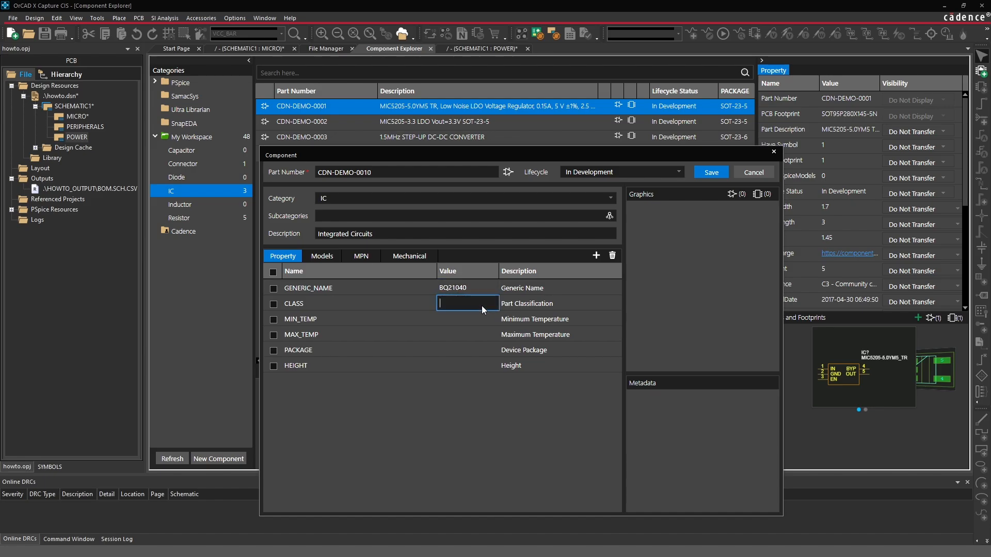
text(IC)
- Set the new component's MIN_TEMP to -40C and its MAX_TEMP to 125C
click(472, 318)
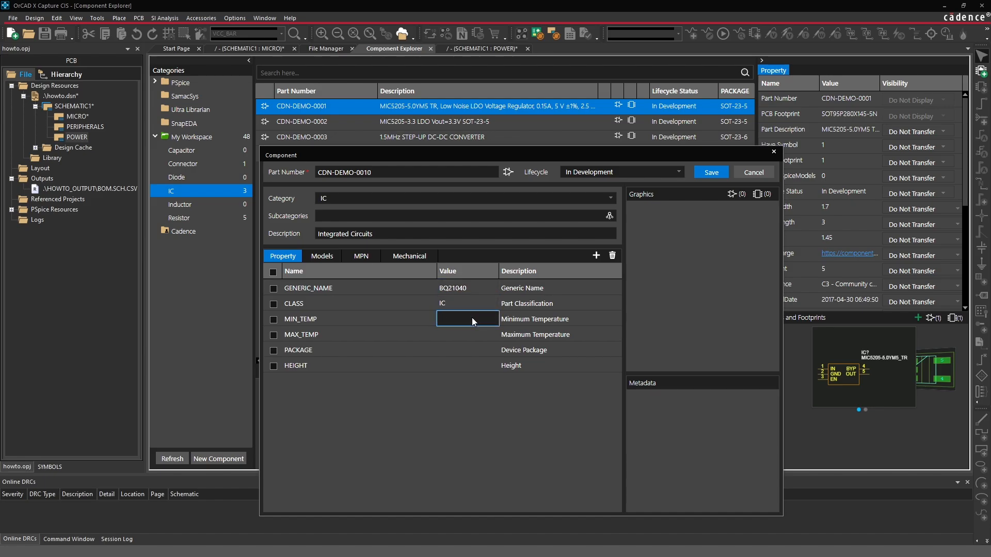
text(-40)
click(457, 334)
text(12)
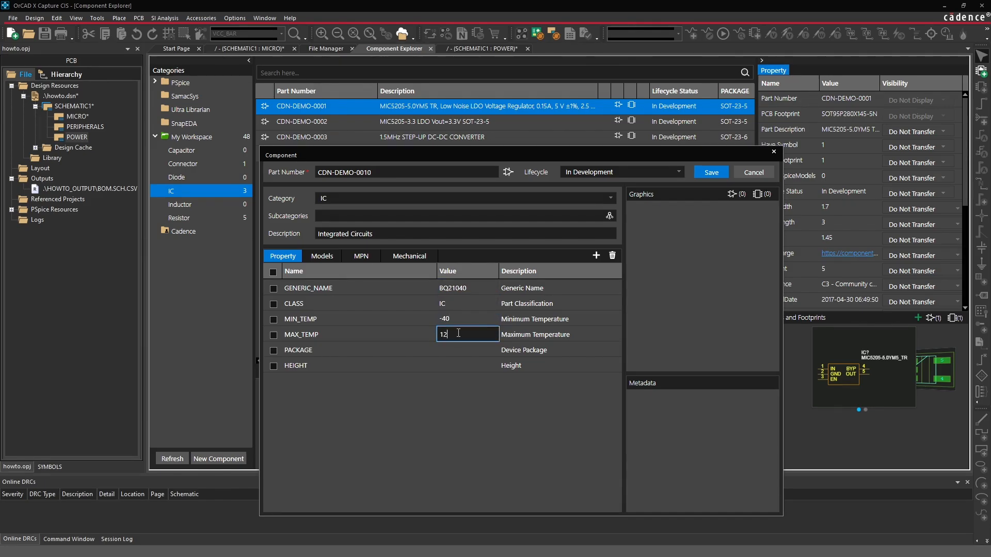
text(5C)
click(462, 317)
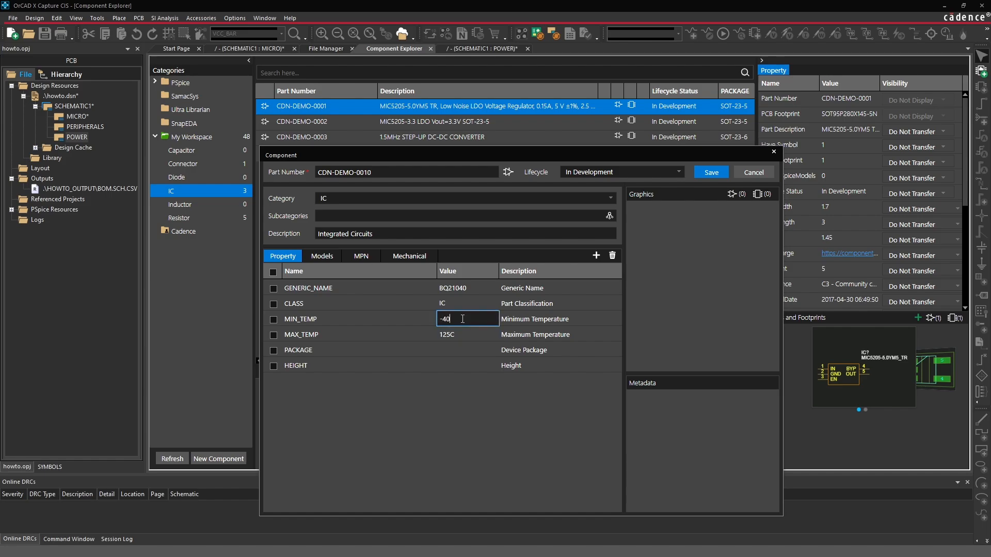
text(C)
- Set the new component's PACKAGE to SOT-23-6 and its HEIGHT to 1.45mm
click(461, 349)
click(460, 349)
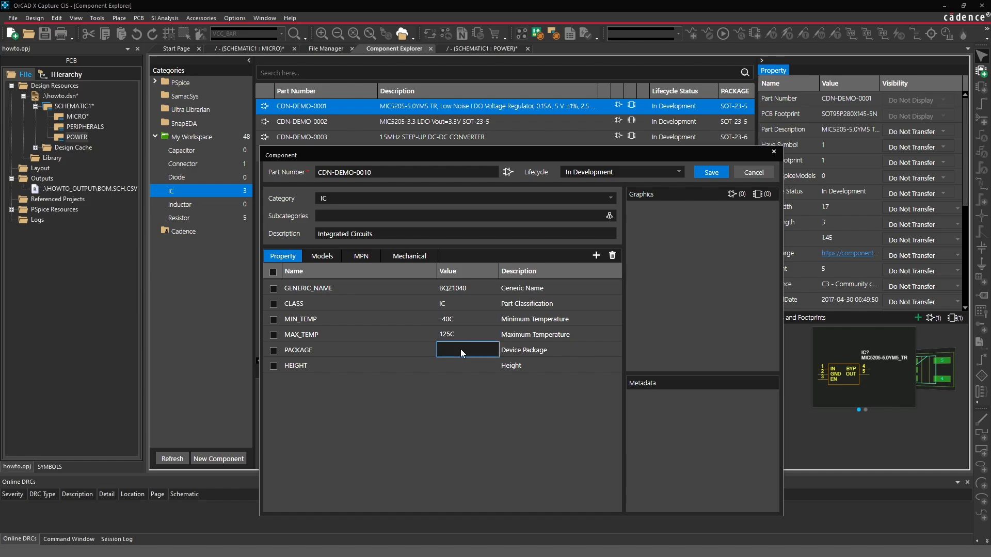
text(SOT-23-6)
click(447, 364)
click(446, 365)
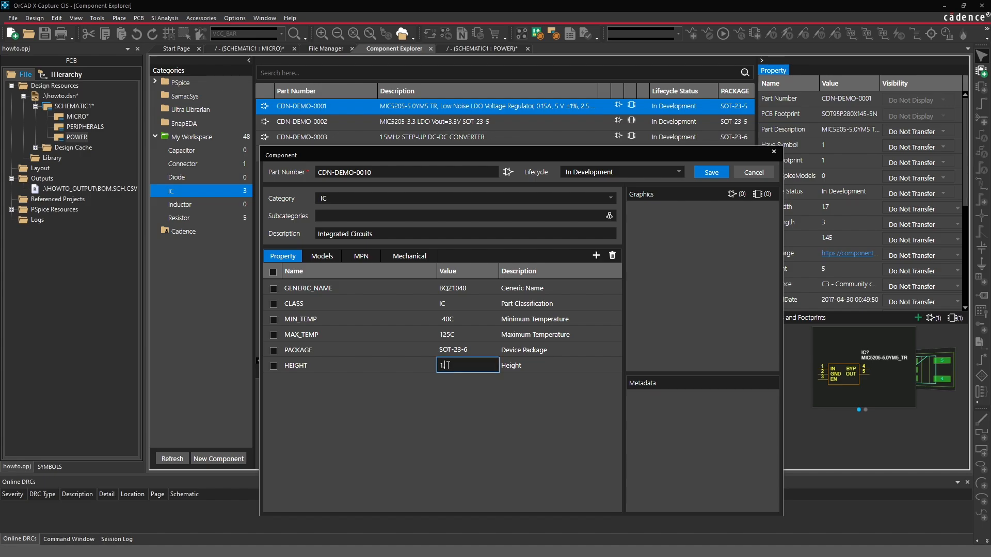
text(1.45mm)
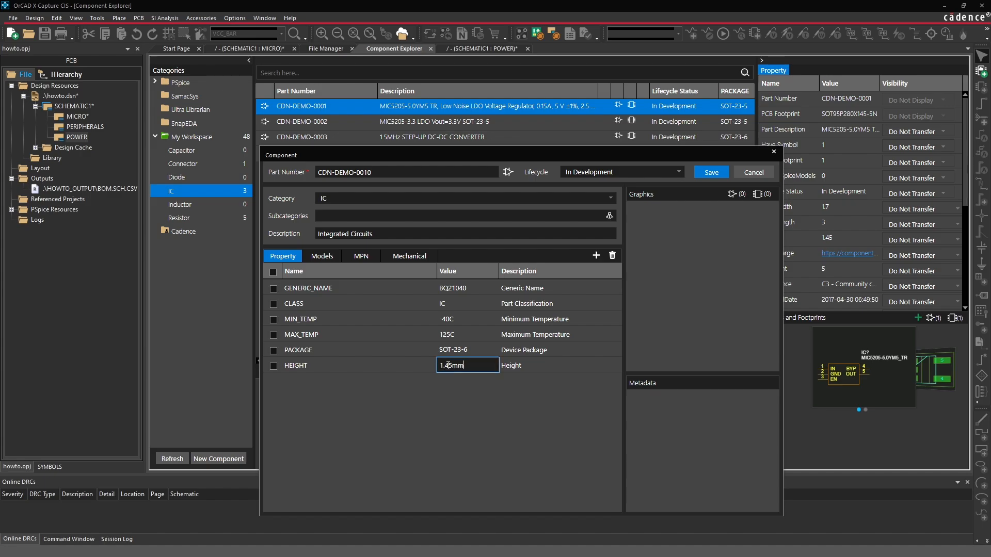
- Attach the BQ21040 symbol from the libraries/symbols/SYMBOLS library to the new component
click(322, 257)
click(596, 259)
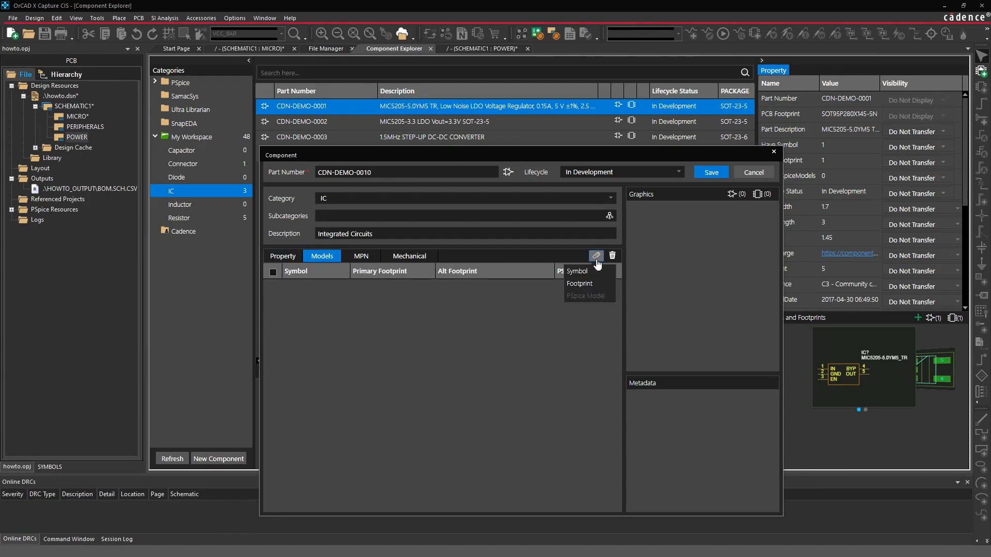
click(593, 271)
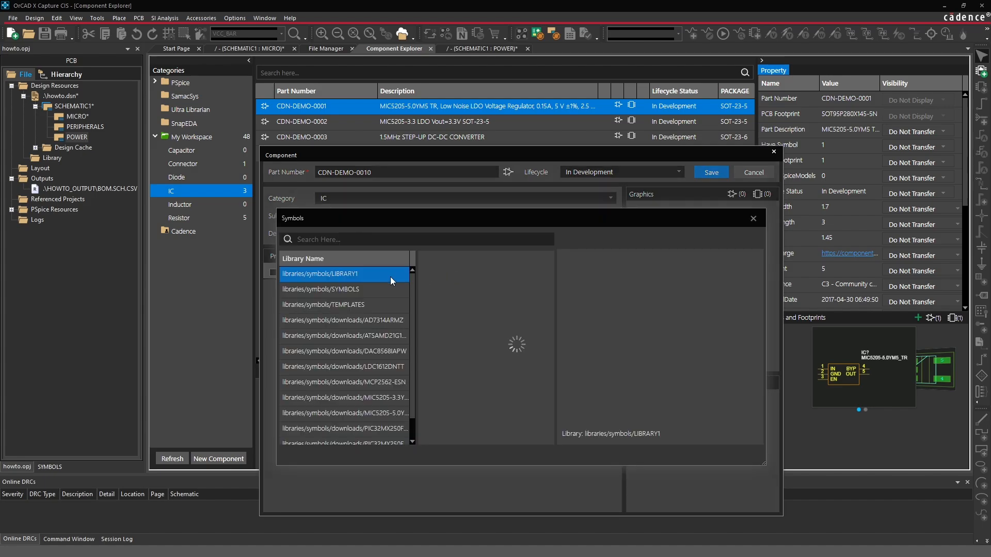
click(302, 291)
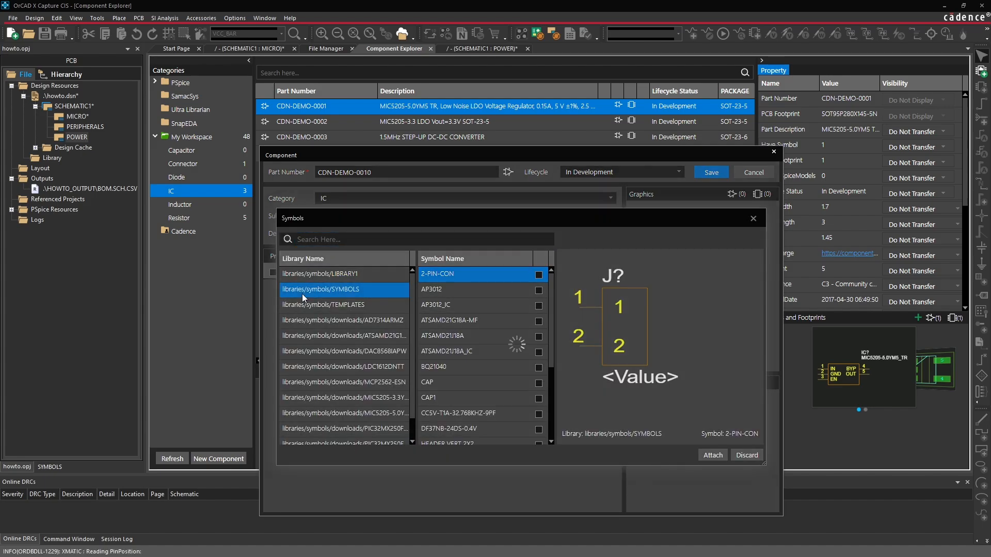
click(435, 336)
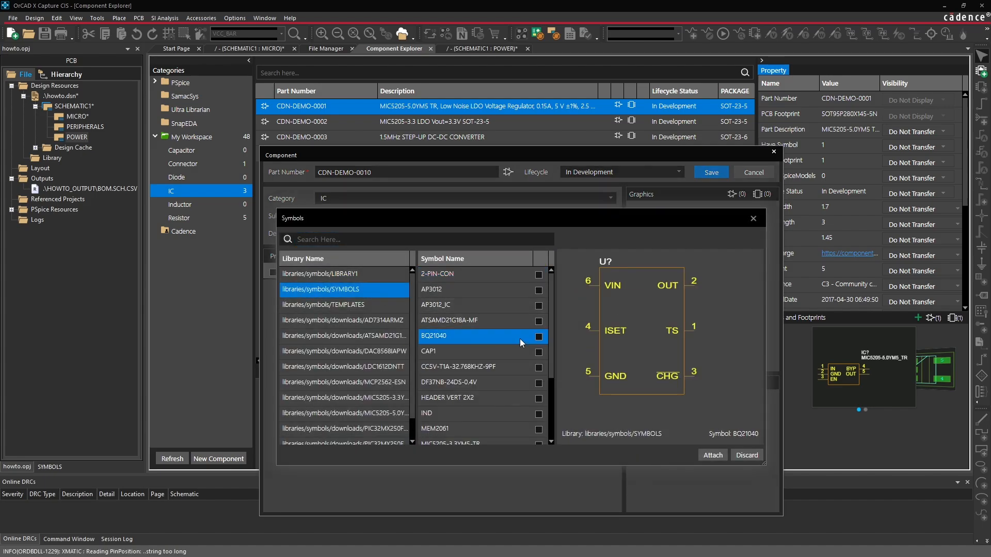
click(538, 337)
click(711, 455)
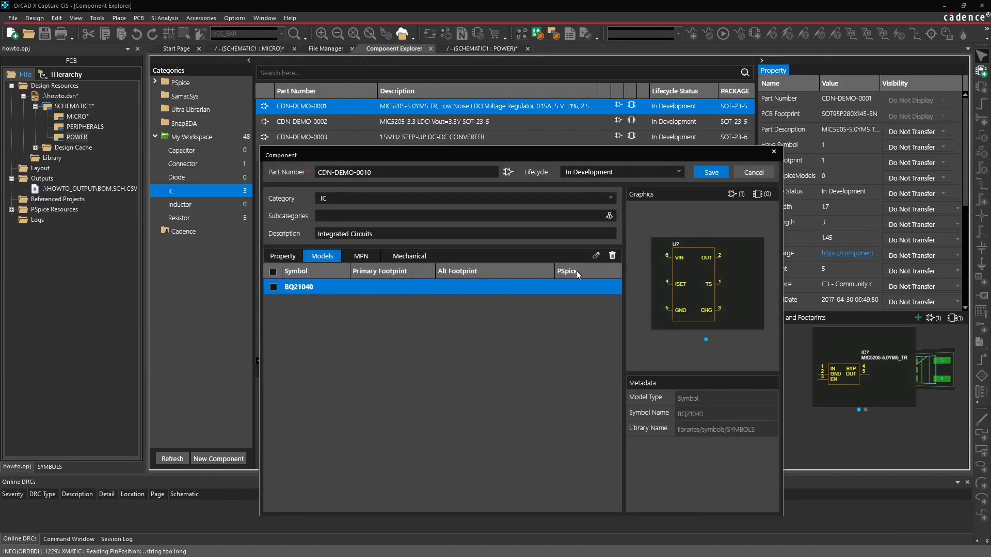
- Attach the sot-23-6 footprint to the new component as its primary footprint
click(596, 256)
click(593, 283)
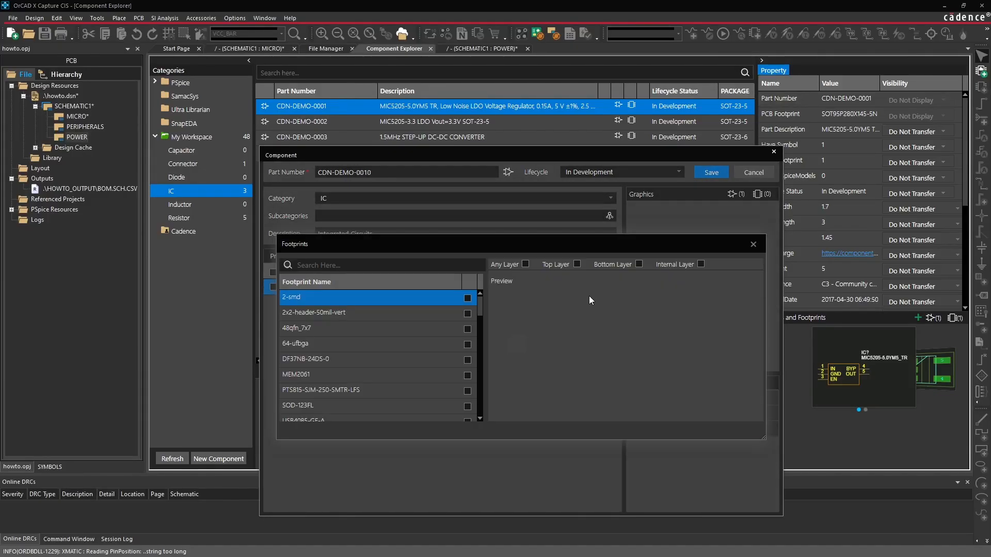
drag(480, 304, 479, 408)
click(475, 383)
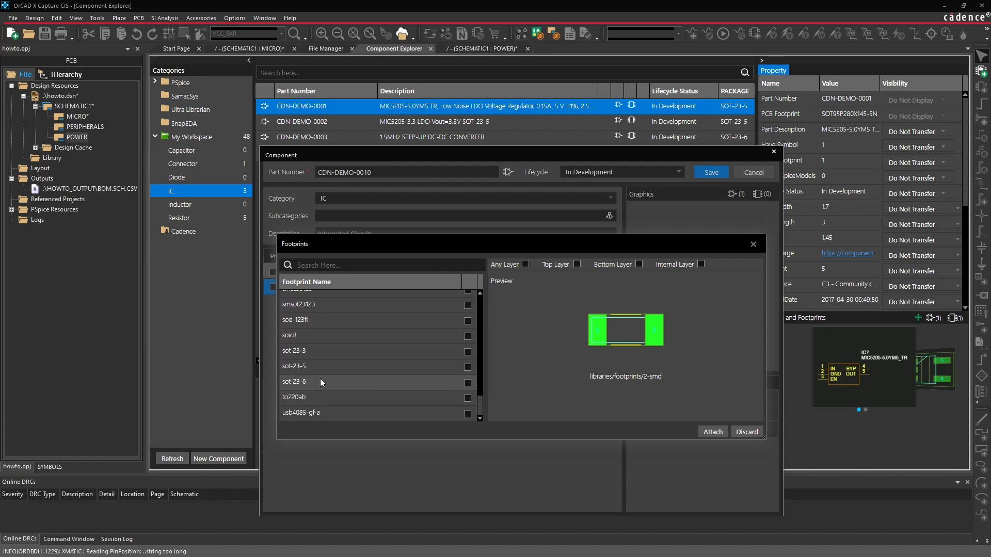
click(467, 382)
click(712, 432)
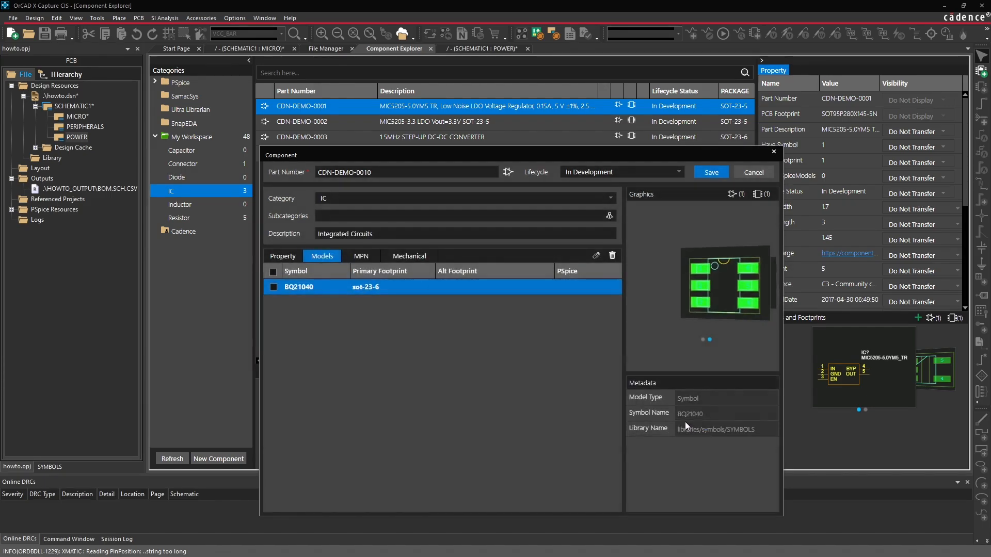
- Change the component's description to "LiPo Battery Charging IC" and save the component
click(389, 235)
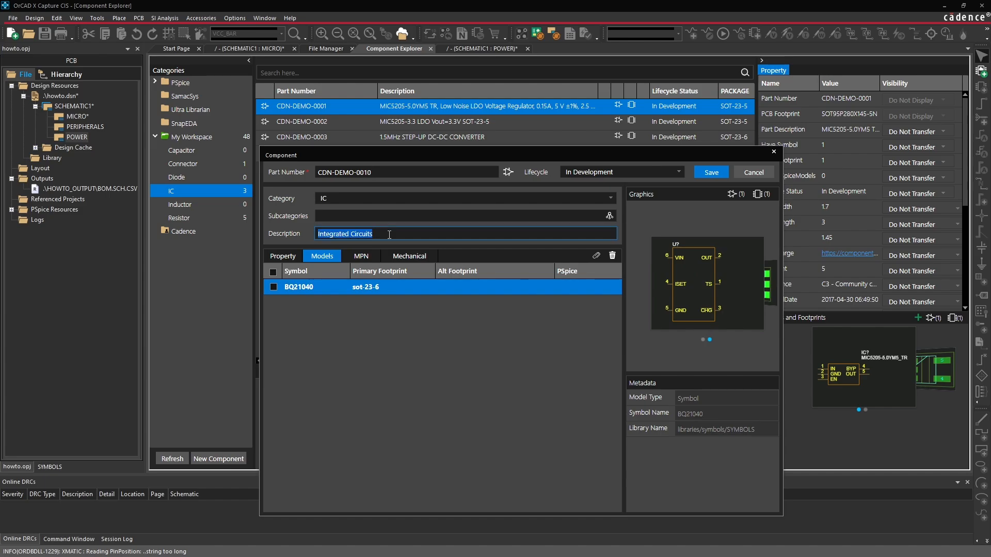
text(Batter)
text(y Charging IC)
text(LiP)
text(o)
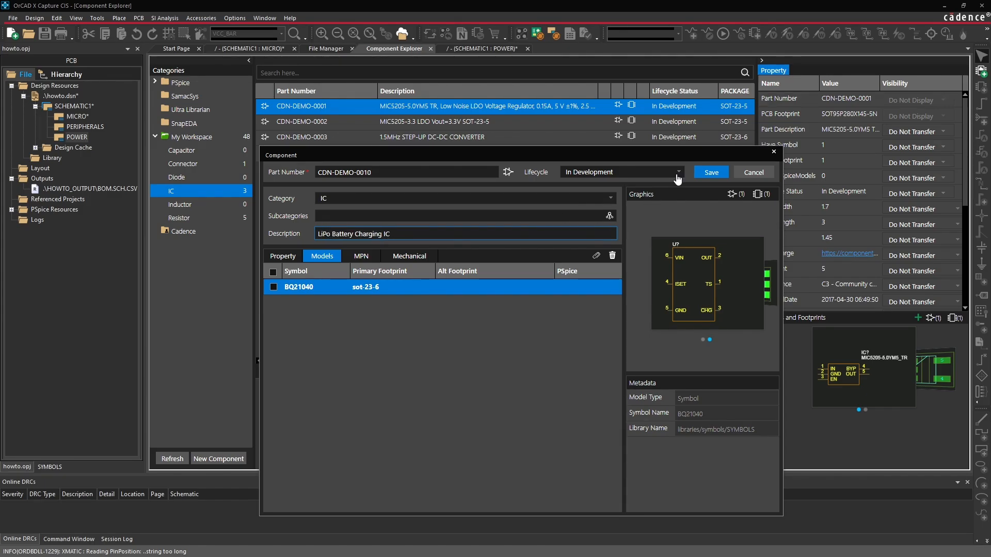
click(712, 171)
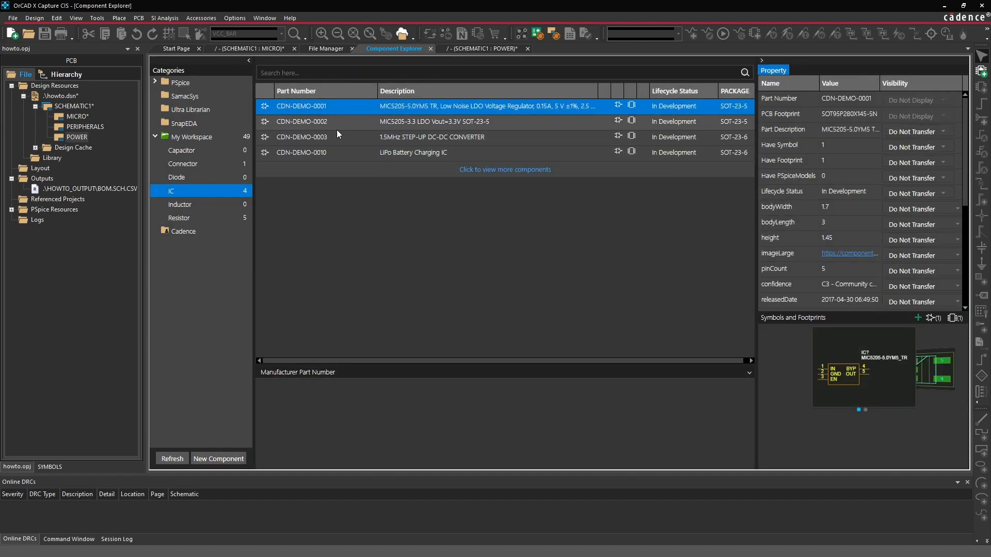
- Place the CDN-DEMO-0010 charging IC on the POWER page, between the USB connector circuit and the U1 regulator
click(338, 155)
right_click(338, 154)
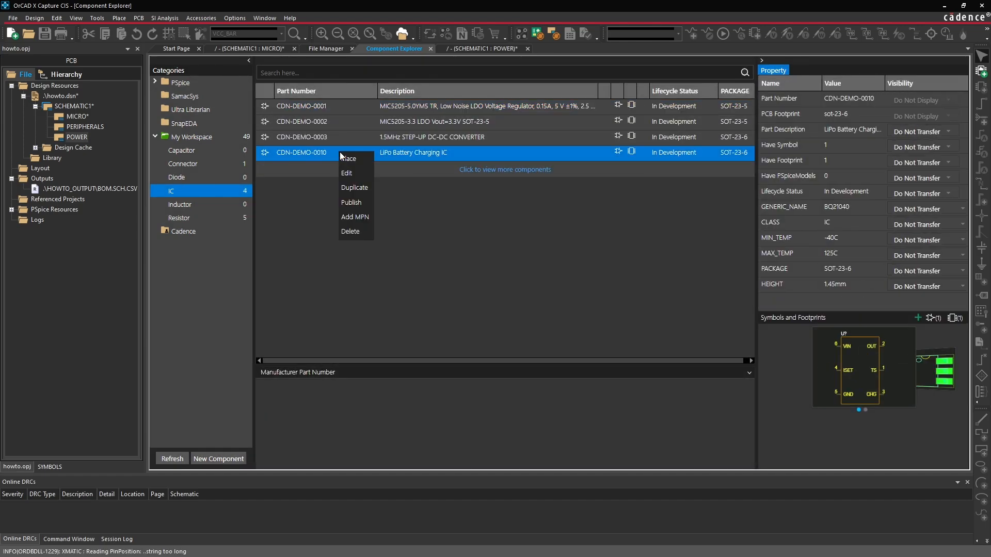
click(350, 159)
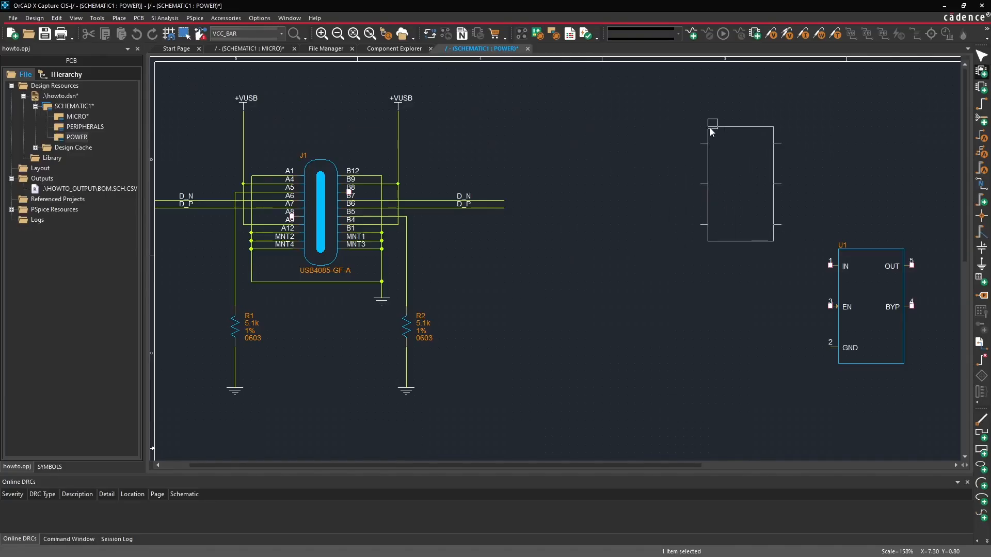
click(701, 126)
key(Escape)
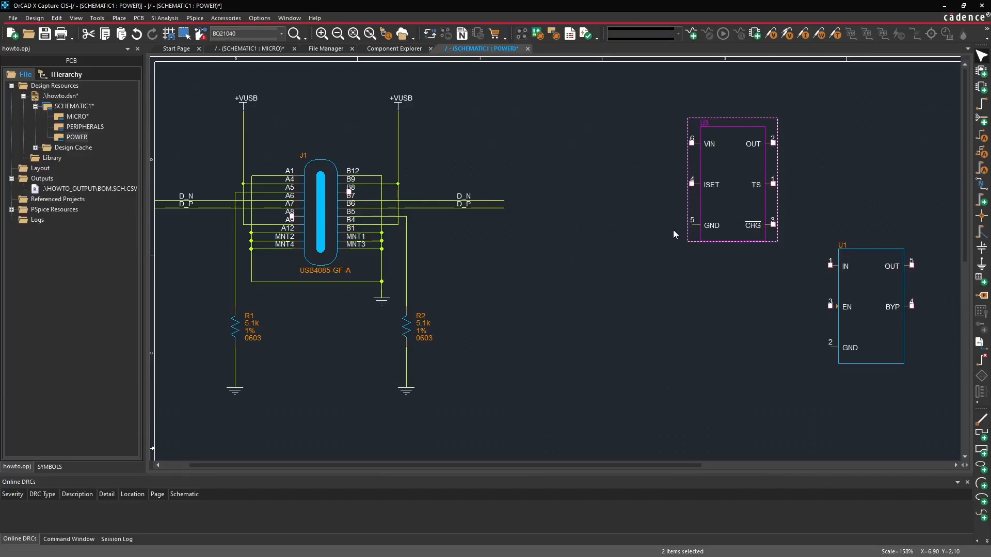
click(654, 230)
- Clear the U1 regulator away from the area beside the BQ21040 and shift the BQ21040 slightly down
ctrl+scroll(654, 225, down, 1)
drag(773, 174, 656, 301)
click(490, 128)
ctrl+scroll(472, 112, up, 1)
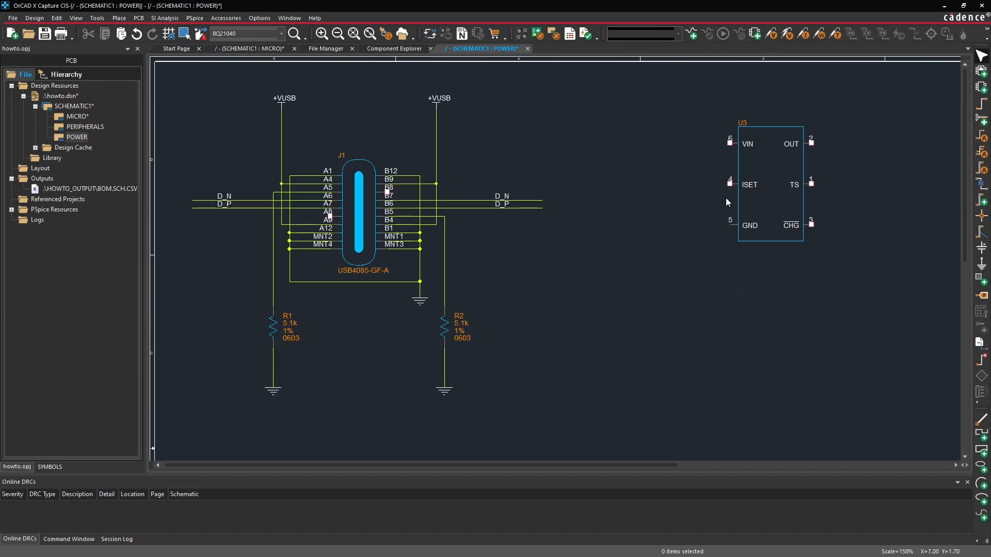
drag(755, 186, 756, 216)
click(692, 205)
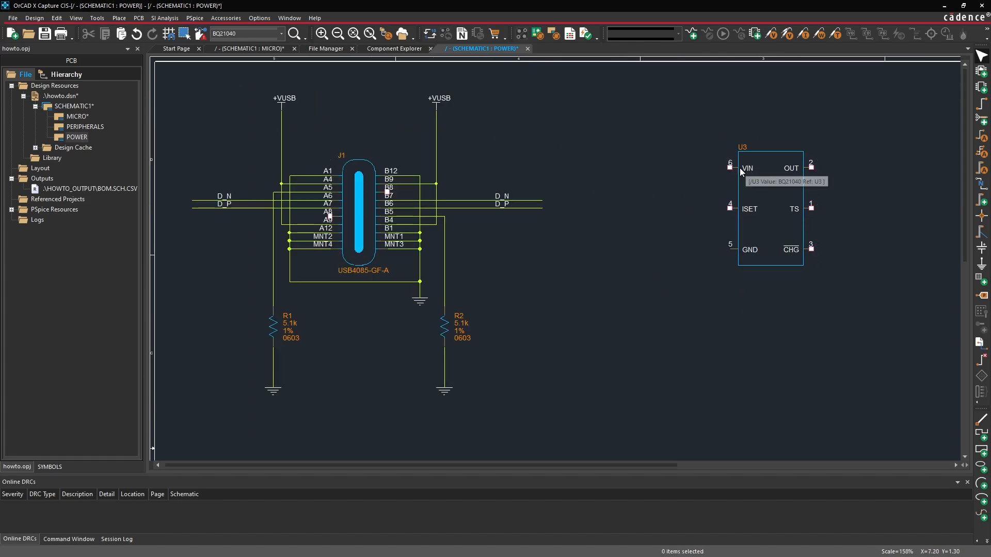
- Wire the BQ21040's VIN pin to the +VUSB line on the B-side pins of the USB connector
key(w)
click(729, 167)
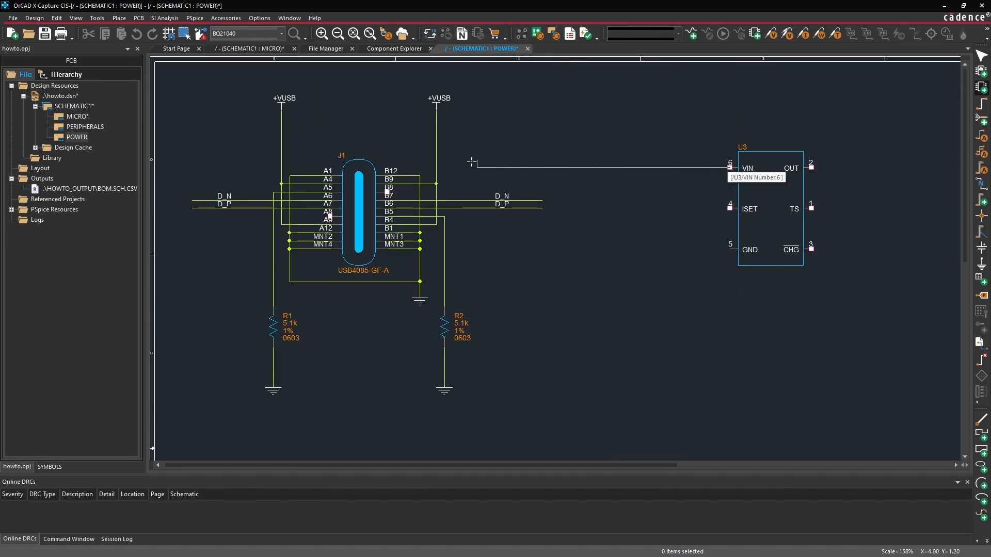
click(436, 166)
key(Escape)
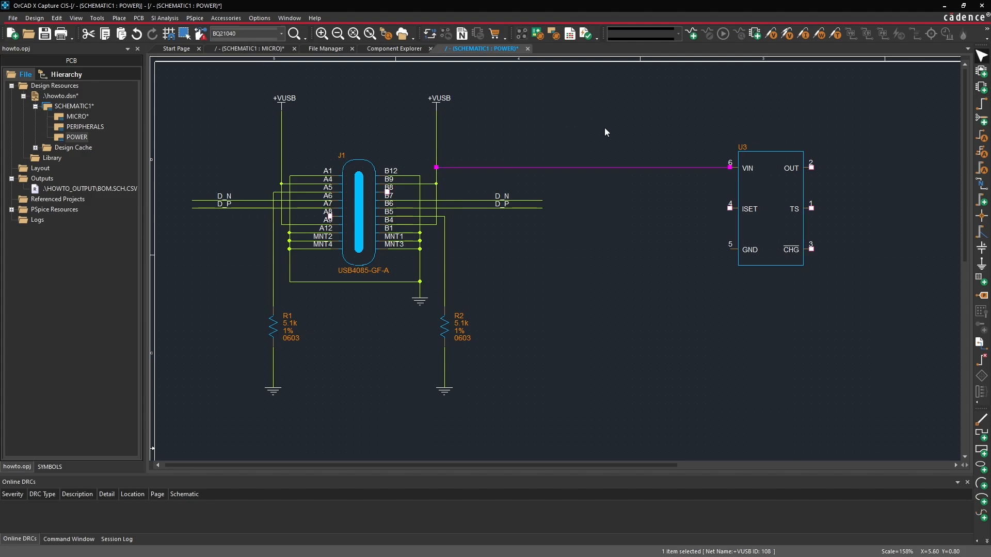
click(605, 128)
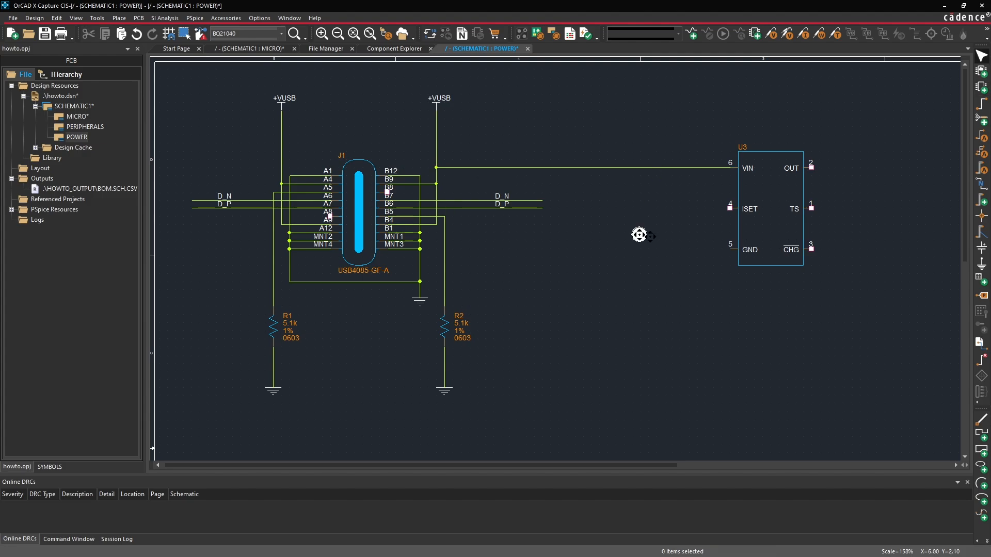
middle_drag(651, 237, 692, 240)
middle_drag(523, 238, 576, 240)
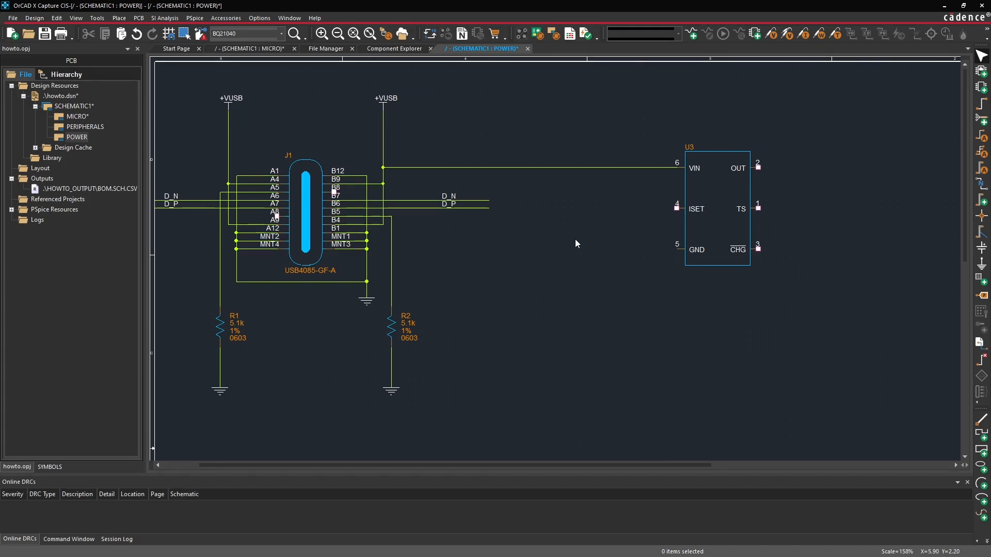
- Start a new component in the workspace's Capacitor category and set its HEIGHT to 0.8mm
click(400, 49)
click(196, 153)
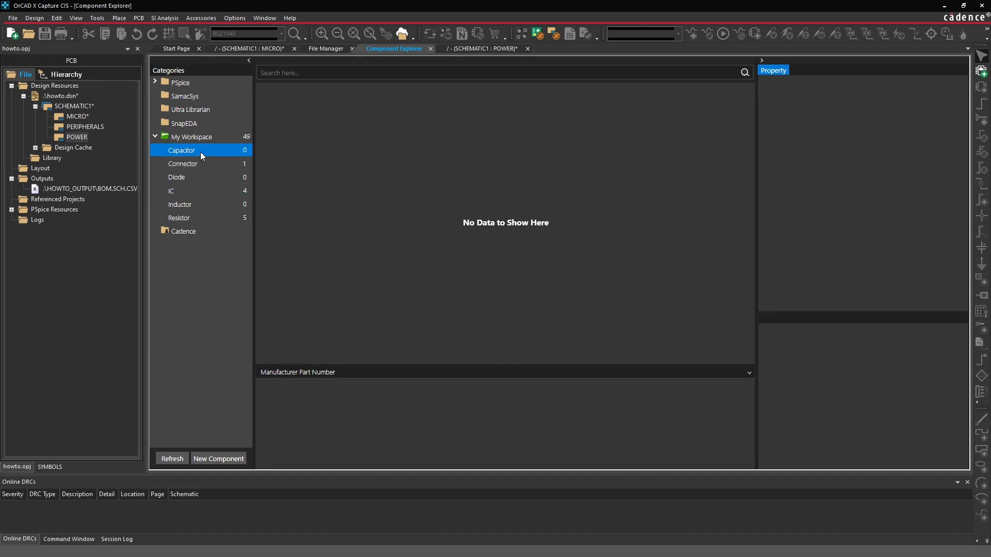
right_click(200, 152)
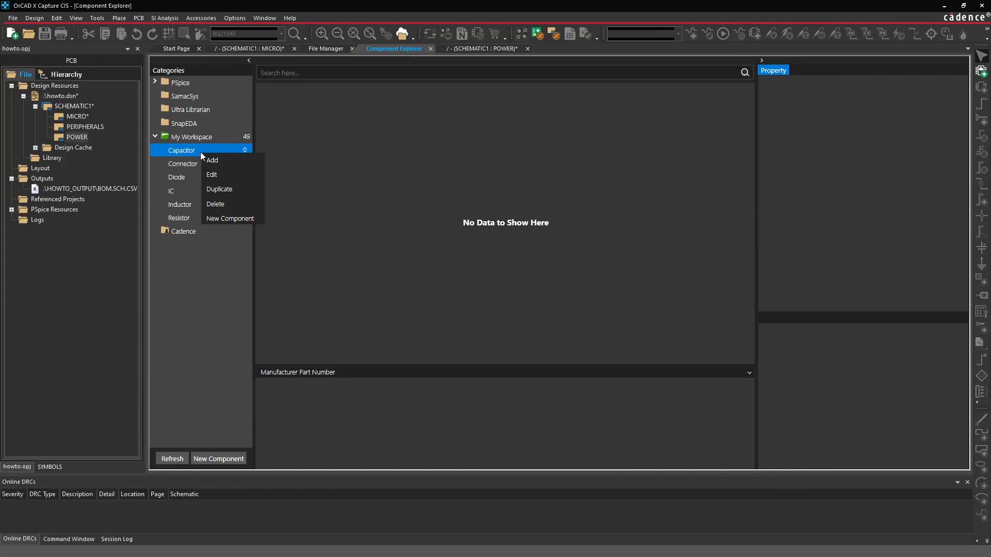
click(240, 223)
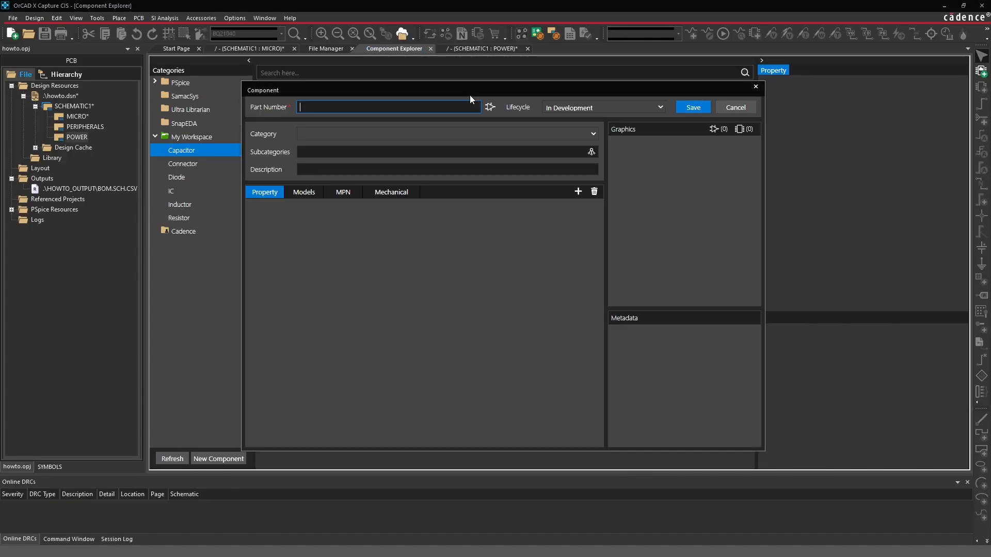
double_click(437, 222)
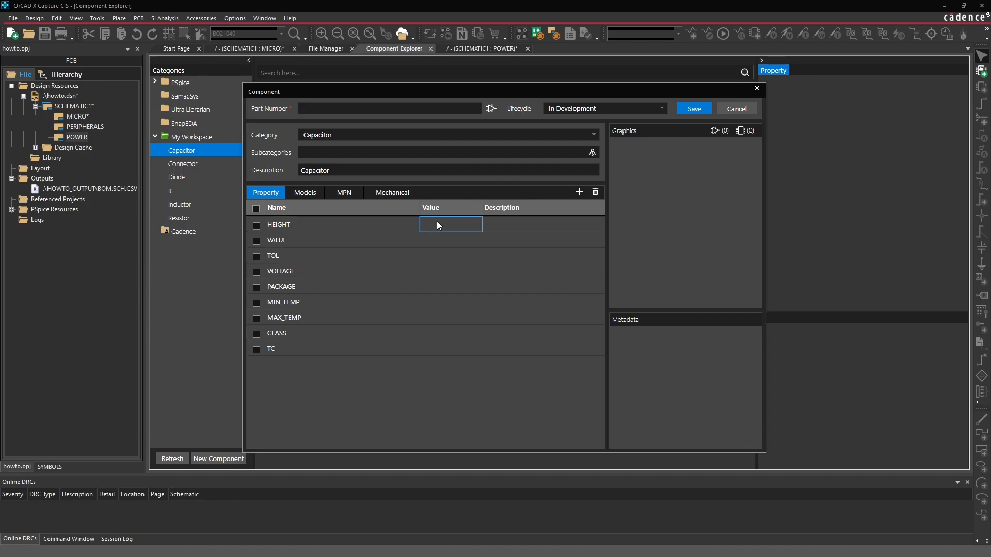
text(0.8mm)
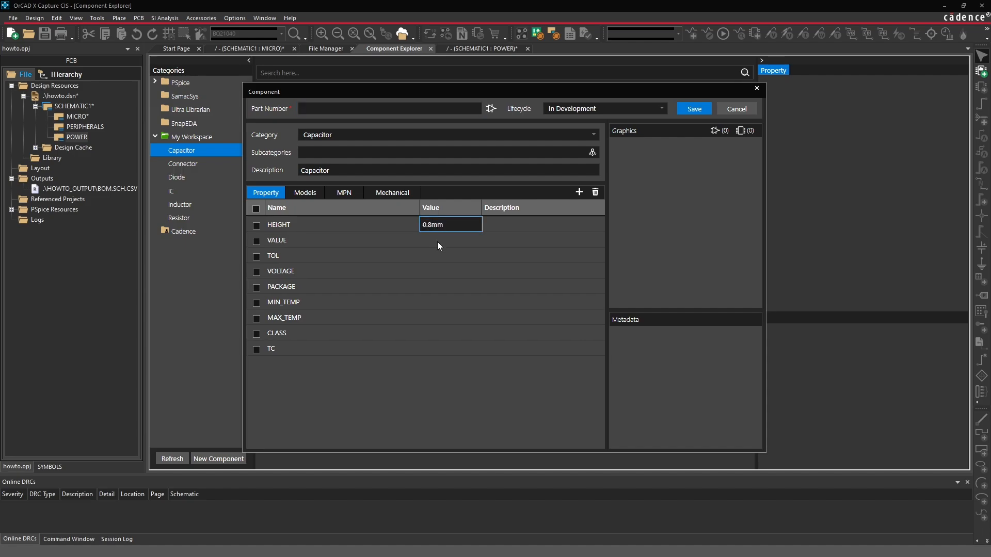
- Set the new capacitor's VALUE to 1uF, its TOL to 10% and its VOLTAGE to 25V
double_click(437, 242)
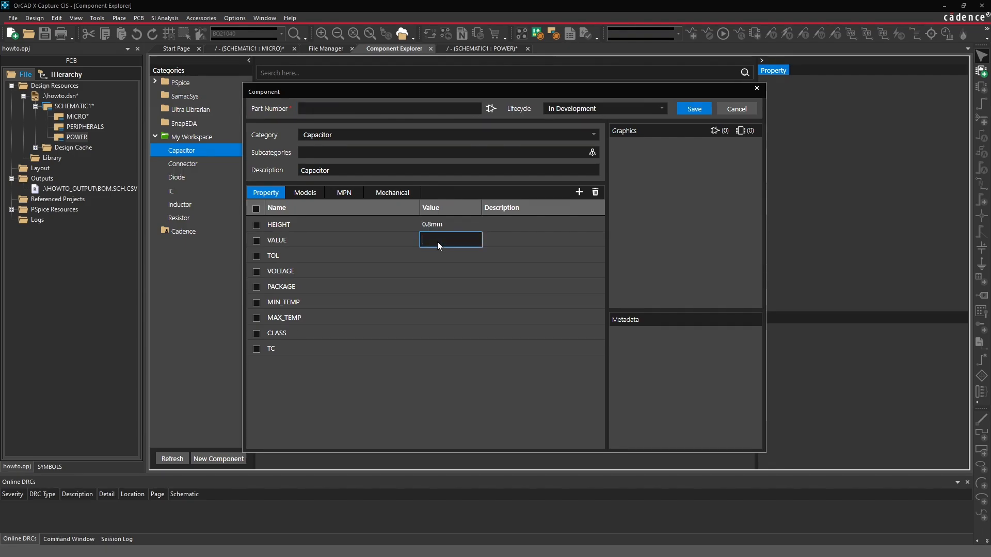
text(1uF)
double_click(436, 255)
text(10%)
double_click(435, 272)
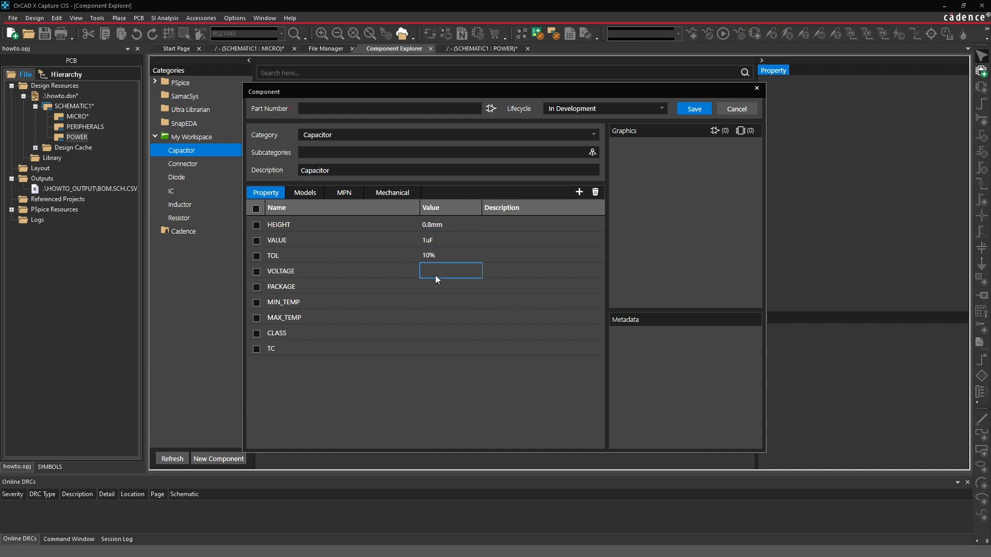
text(25V)
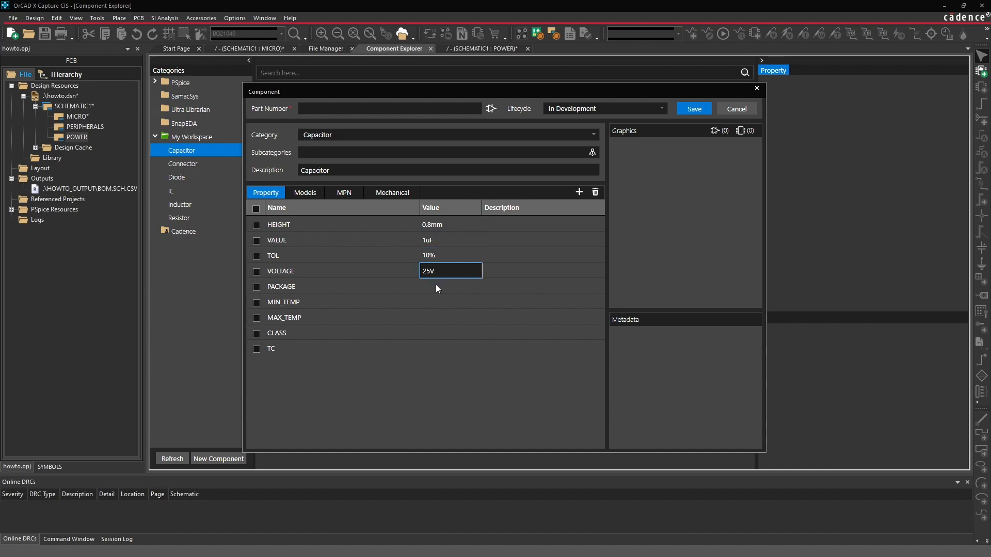
- Set the capacitor's PACKAGE to 0603, its MIN_TEMP to -40C and its MAX_TEMP to 85C
double_click(436, 286)
text(0603)
double_click(426, 302)
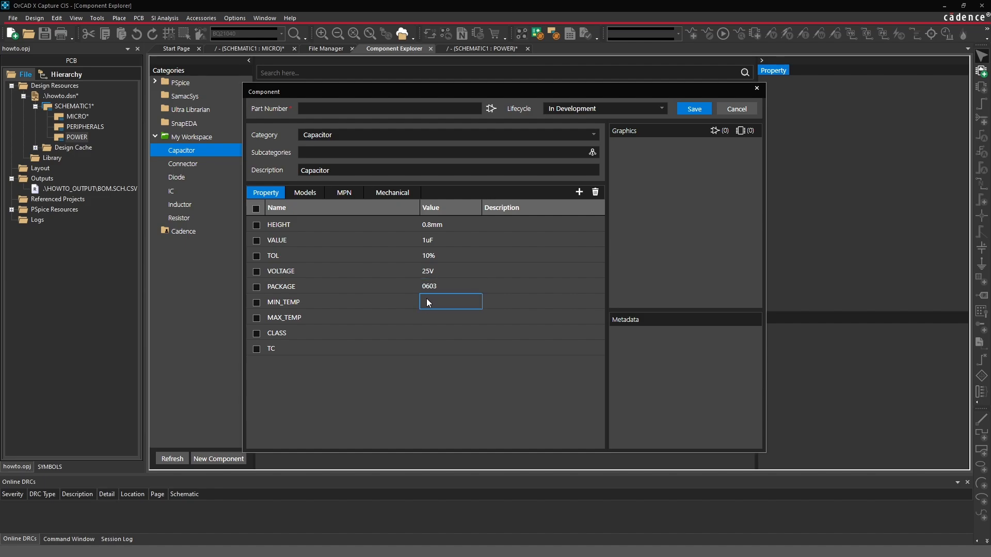
text(-40)
double_click(428, 316)
text(85C)
text(C)
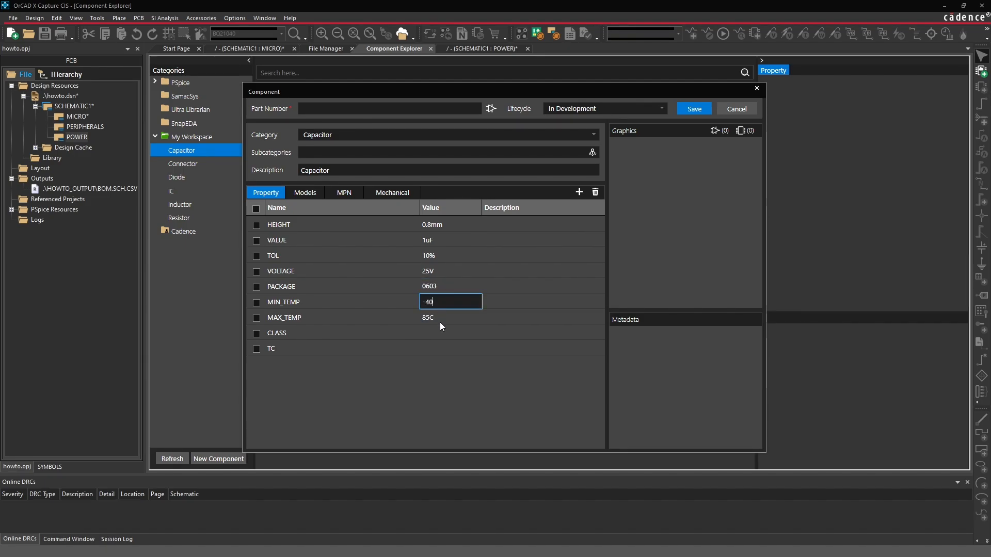
- Set the new capacitor's CLASS to DISCRETE and its TC to X7R
click(438, 330)
text(Dis)
key(BackSpace)
key(BackSpace)
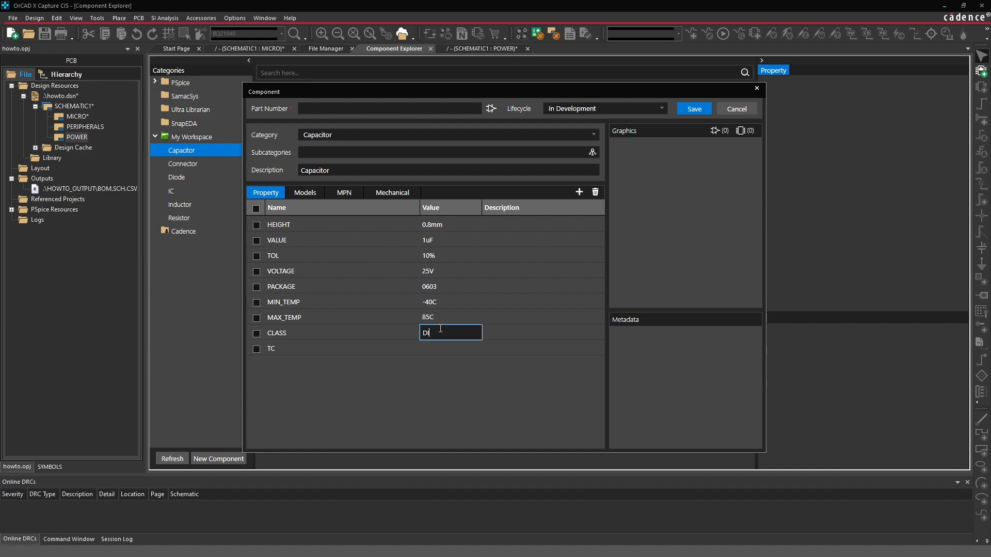
text(ISCRETE)
click(445, 349)
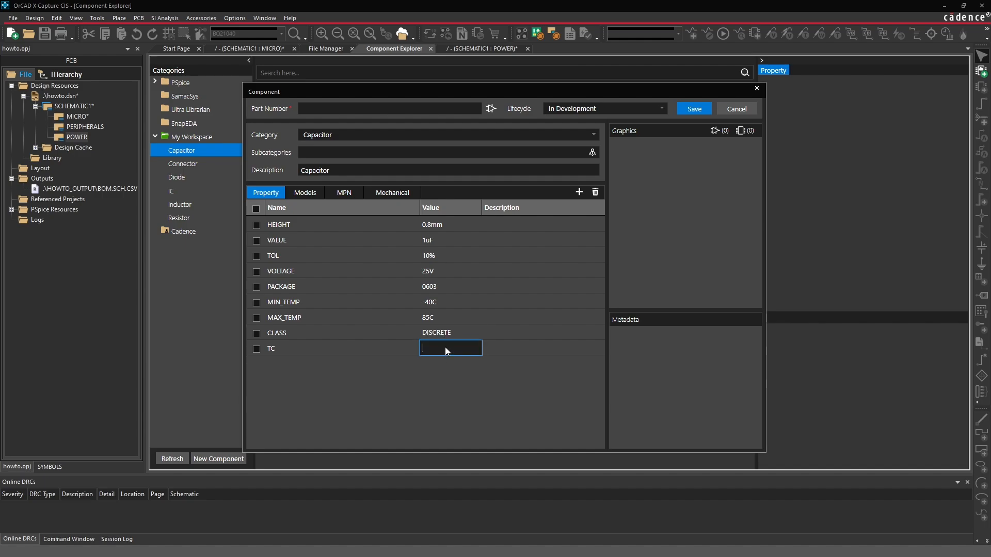
text(X7R)
- Attach the CAP1 symbol from the libraries/symbols/SYMBOLS library to the new capacitor
click(305, 193)
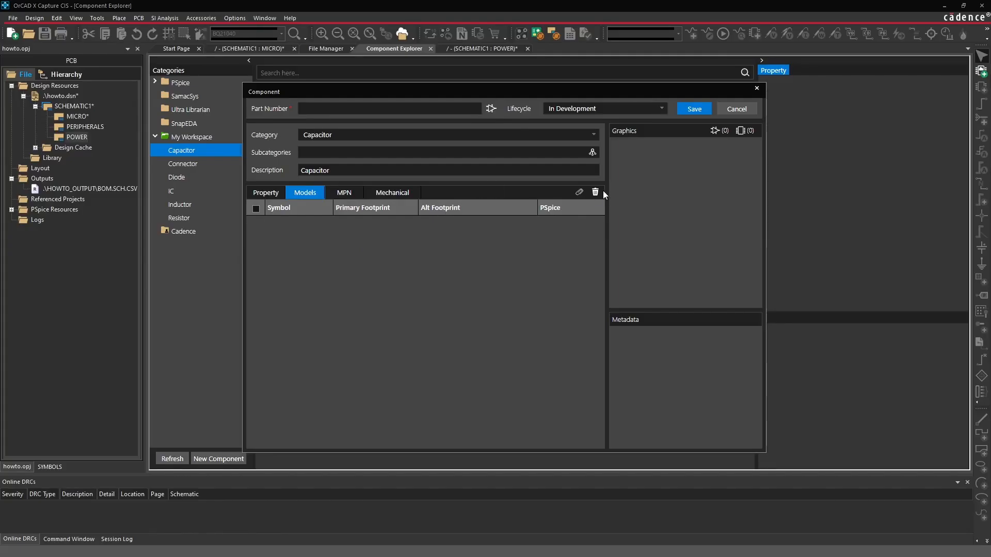
click(578, 192)
click(571, 206)
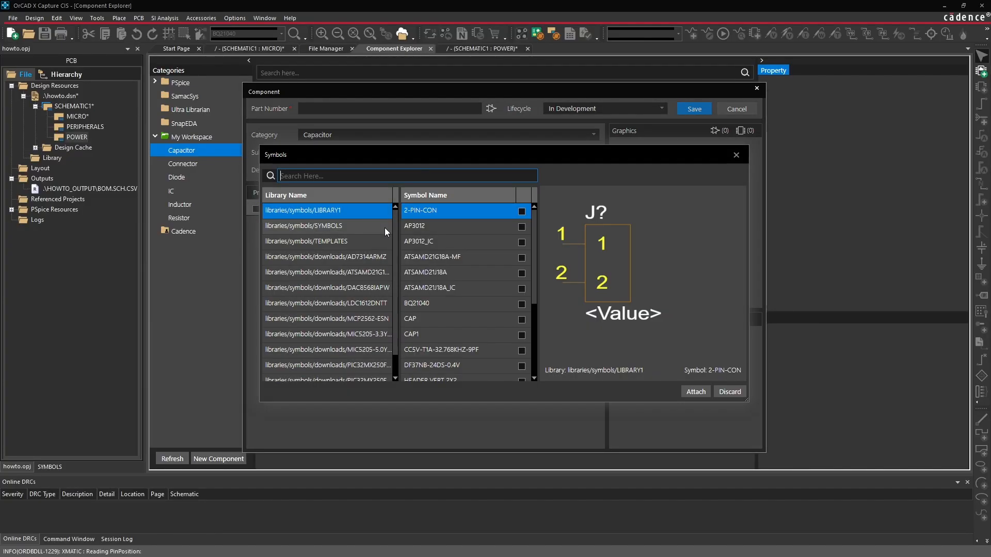
click(366, 228)
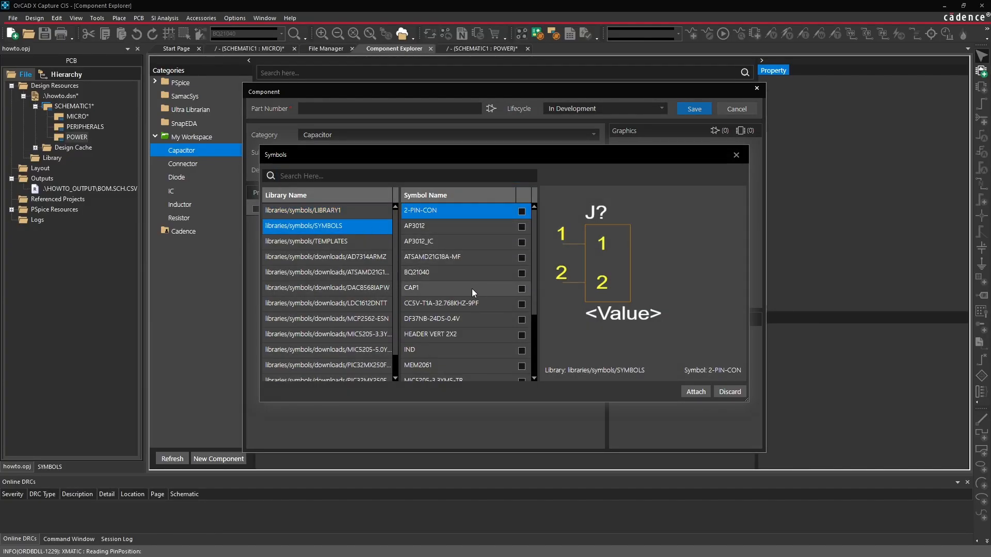
click(520, 288)
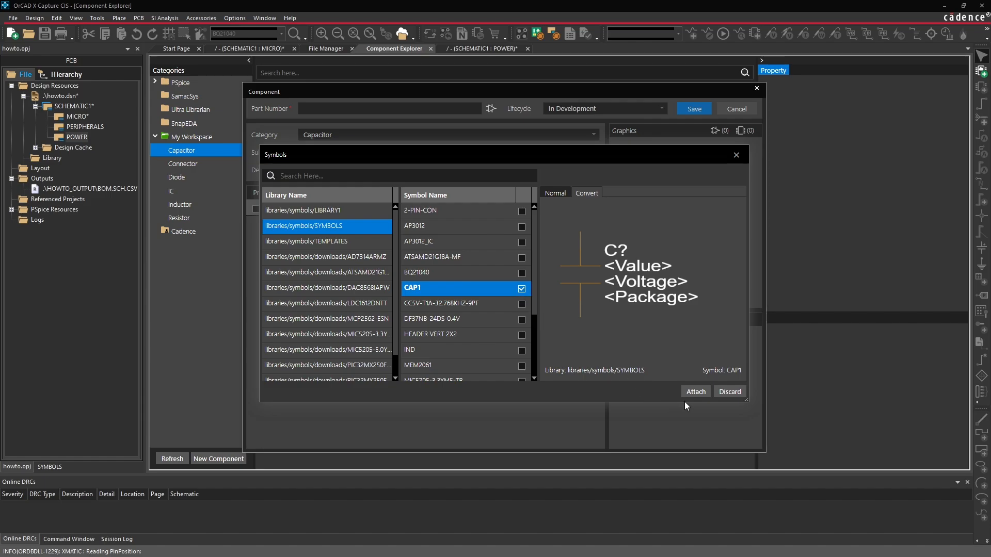
click(694, 392)
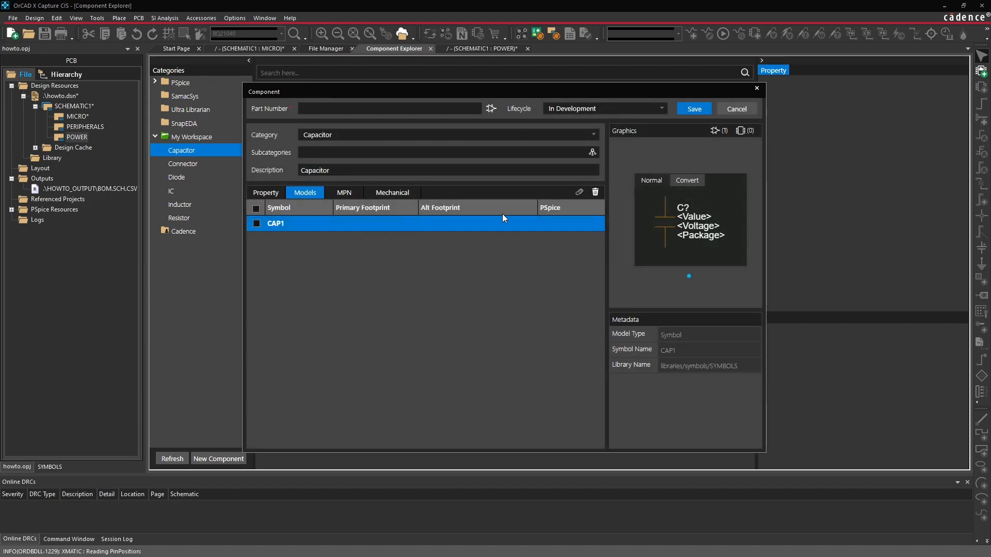
- Attach the cap0603 footprint to the new capacitor as its primary footprint
click(578, 193)
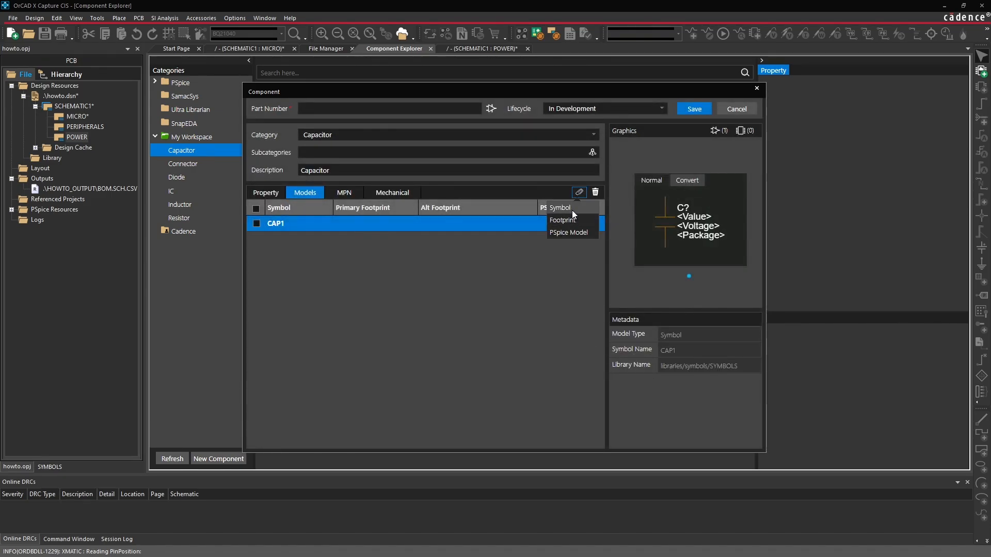
click(575, 220)
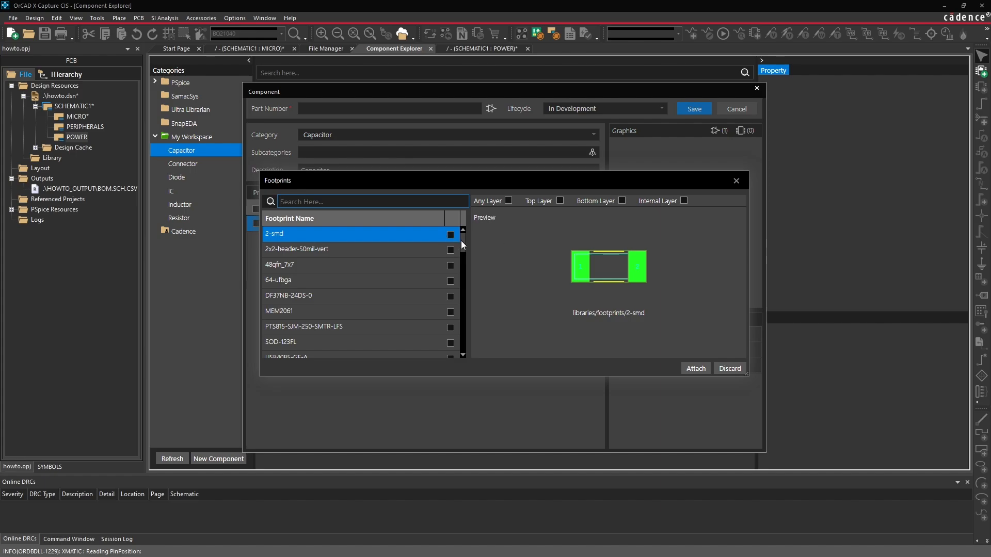
drag(460, 240, 462, 269)
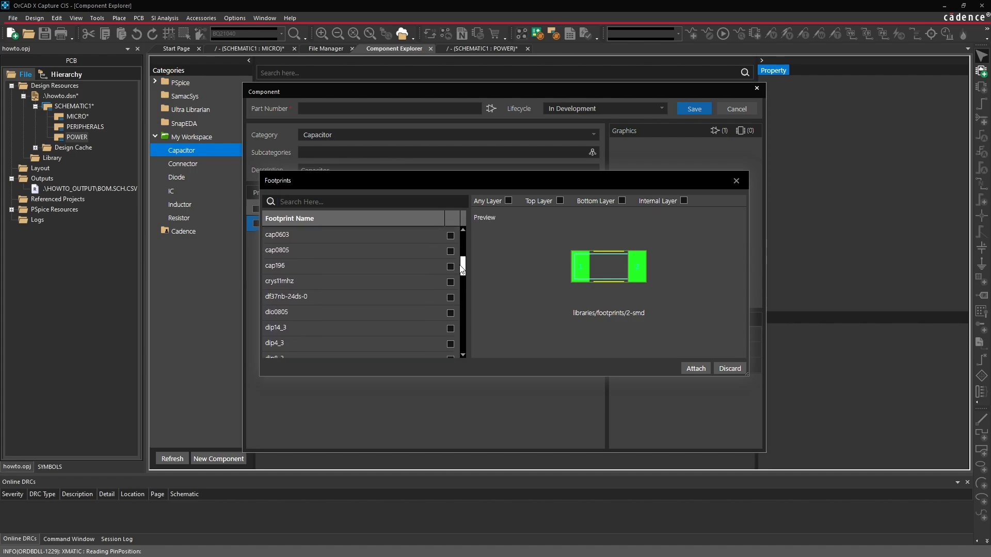
click(326, 236)
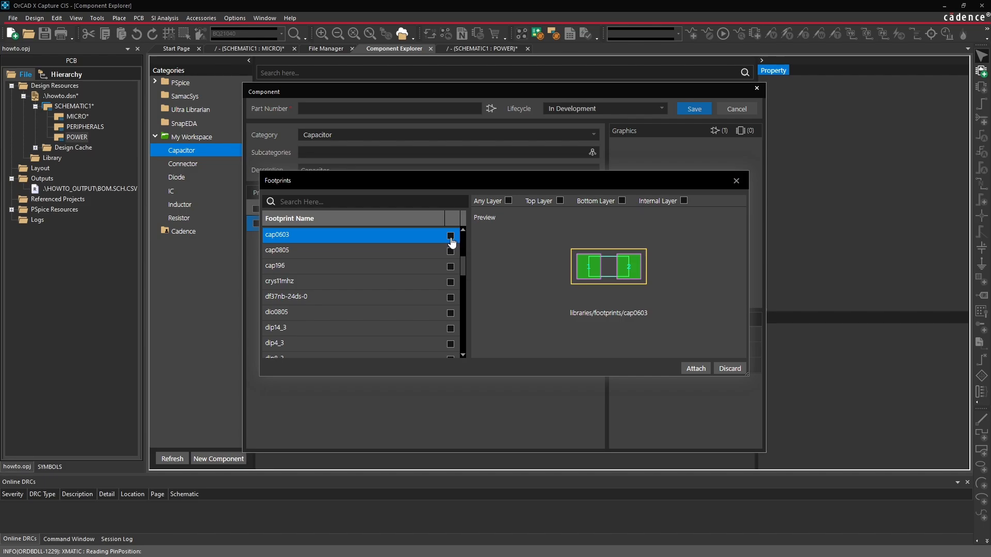
click(451, 237)
click(696, 369)
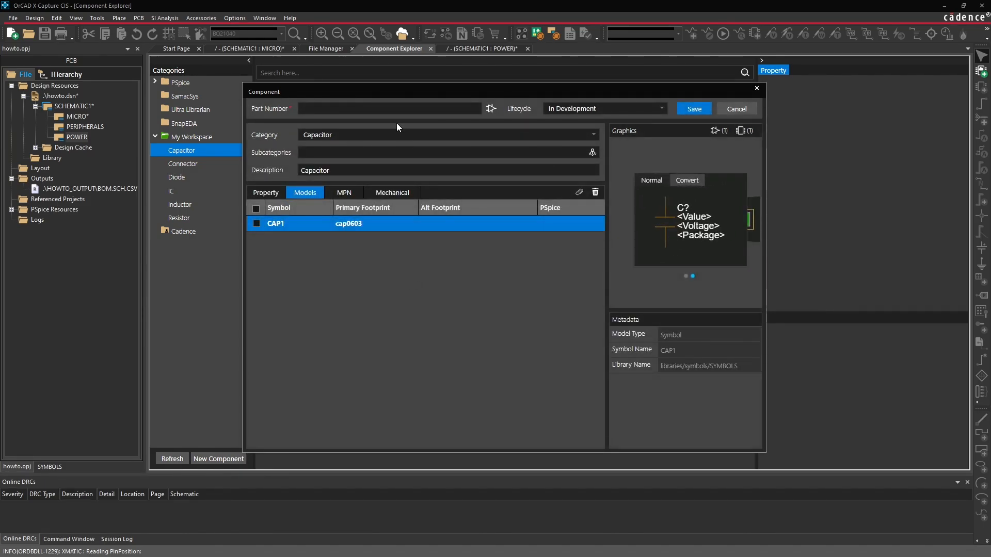
- Enter part number CDN-DEMO-0011 and description "CAP 0603 1uF 25V 10%" for the capacitor, and save the component
click(394, 108)
text(CDN-DEMO-0011)
double_click(372, 168)
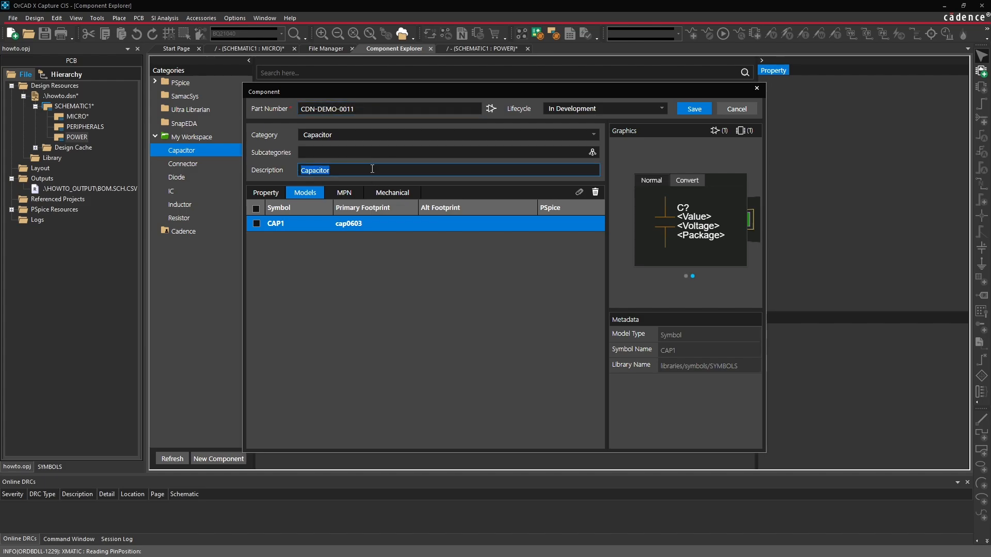
click(266, 192)
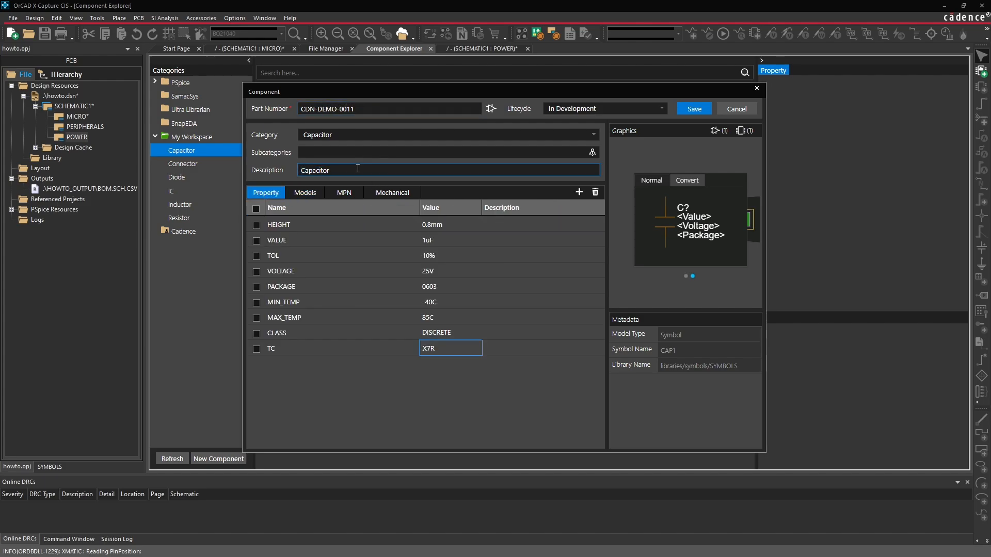
key(ctrl+a)
key(BackSpace)
text(CAP 0603 1UF)
key(BackSpace)
key(BackSpace)
text(uF 25V 10%)
click(695, 109)
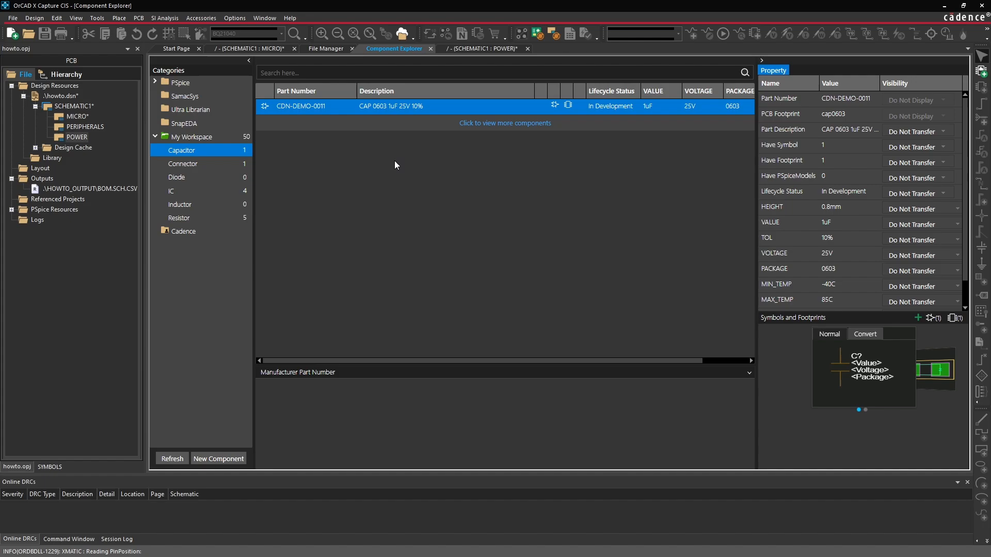
- Duplicate the 1uF capacitor as CDN-DEMO-0012 with the description "CAP 0603 470pF 50V 10%"
right_click(341, 109)
click(360, 148)
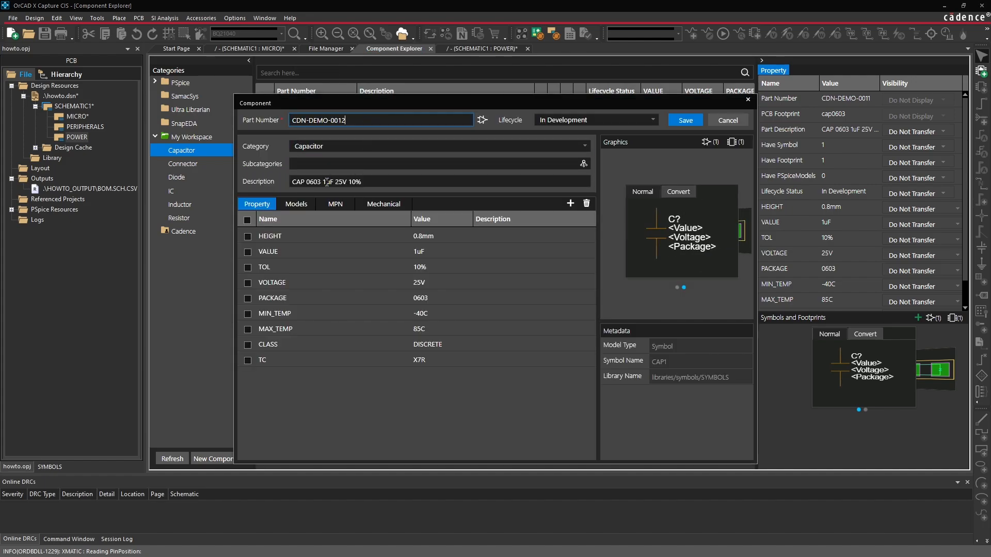
click(325, 182)
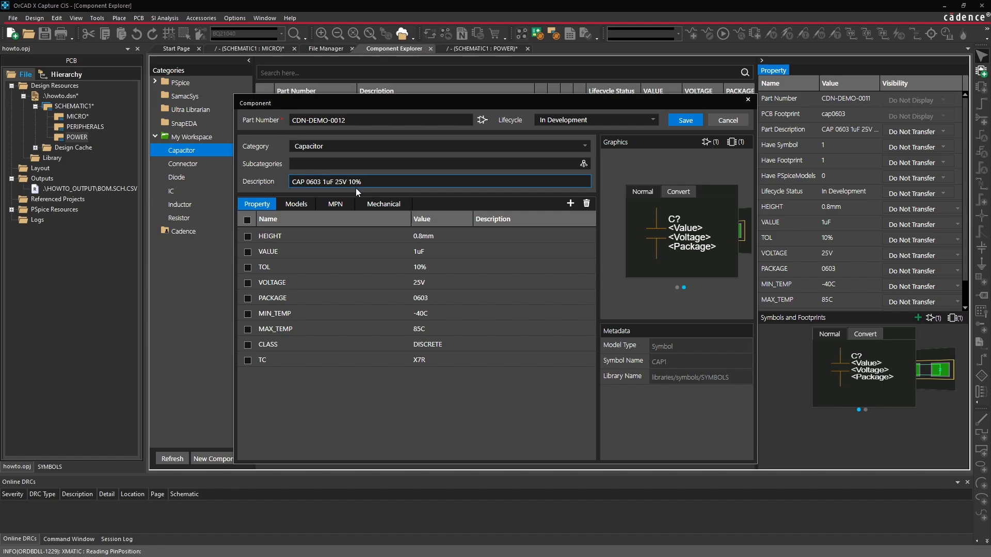
text(470p)
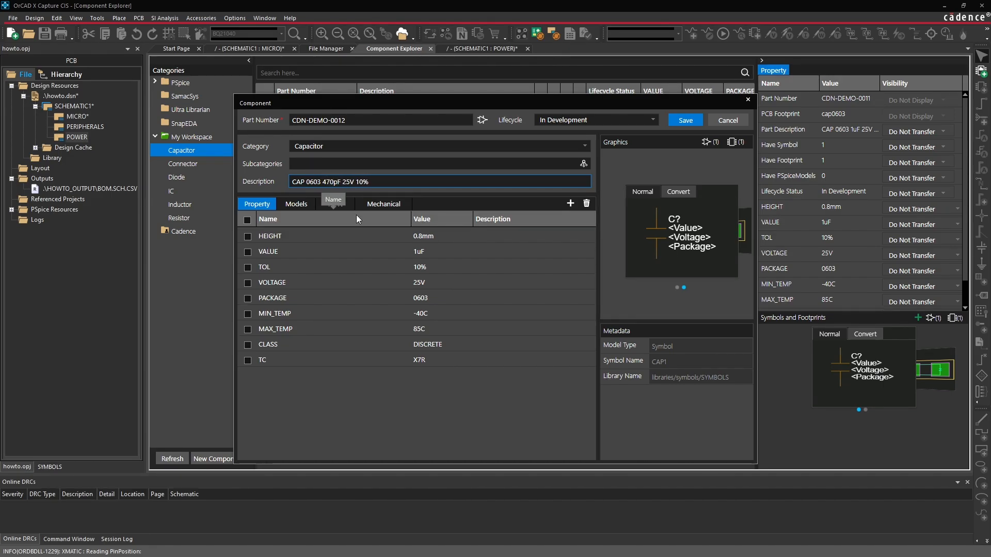
click(349, 182)
key(BackSpace)
key(BackSpace)
text(50)
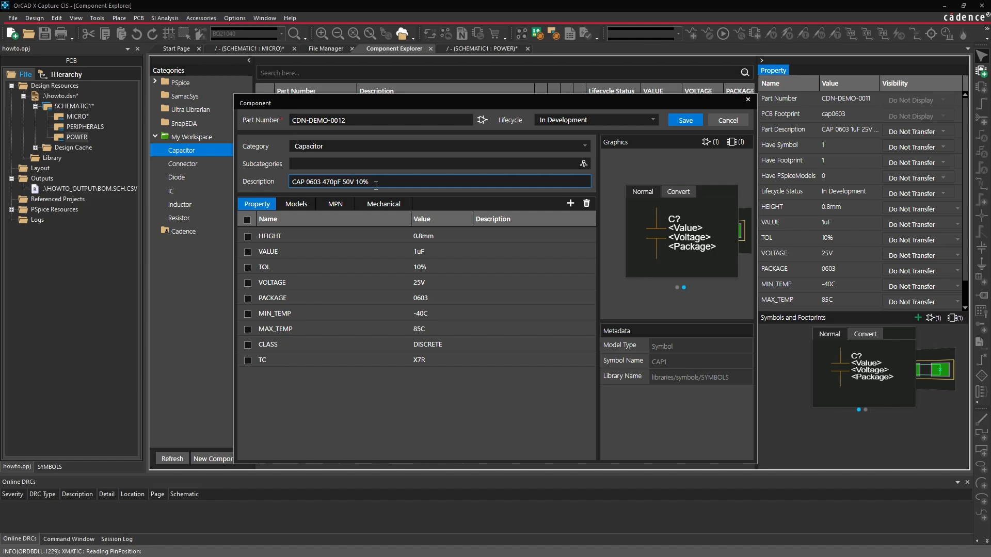
- Set CDN-DEMO-0012's VALUE to 470pF and its VOLTAGE to 50V, and save the component
double_click(426, 253)
key(BackSpace)
key(BackSpace)
text(470pF)
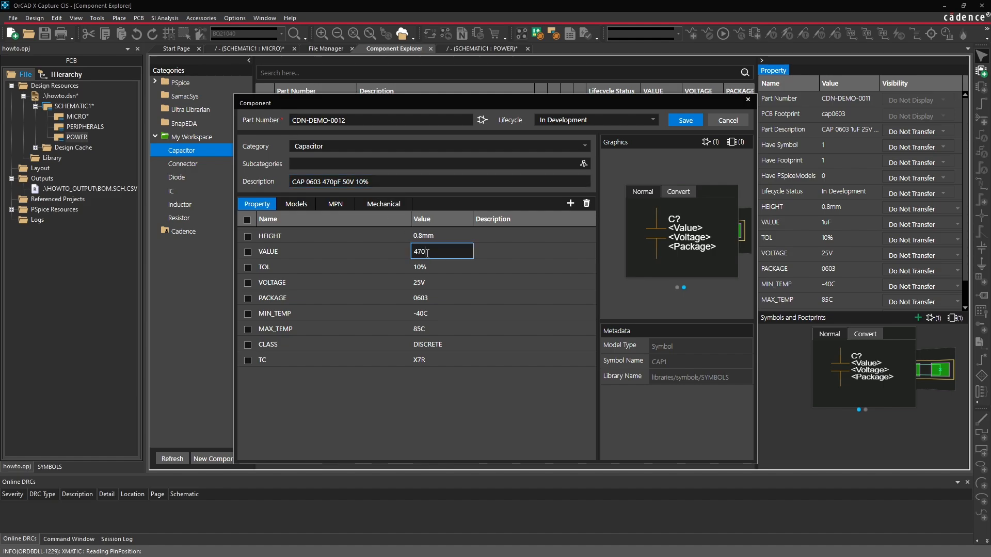
double_click(432, 283)
key(BackSpace)
key(BackSpace)
key(BackSpace)
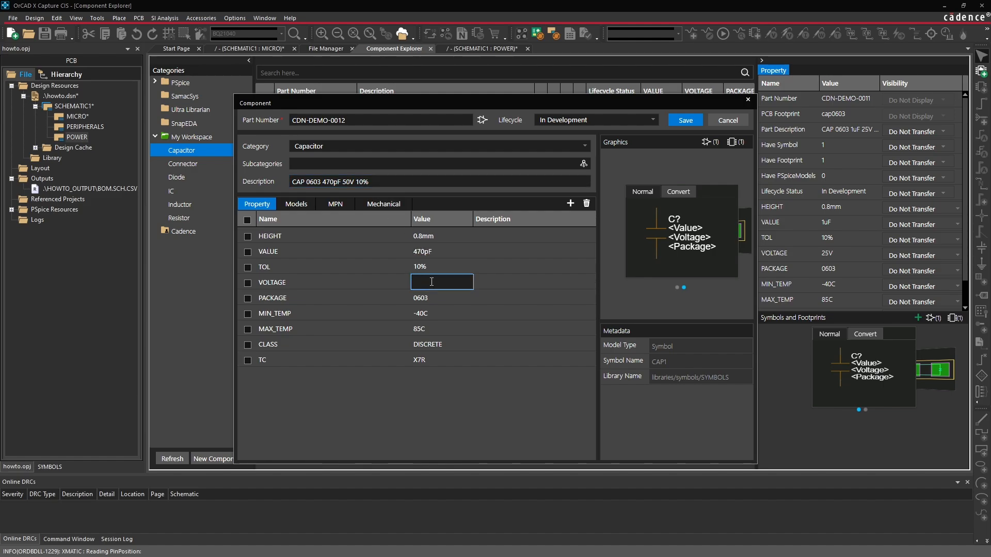
text(50V)
key(Return)
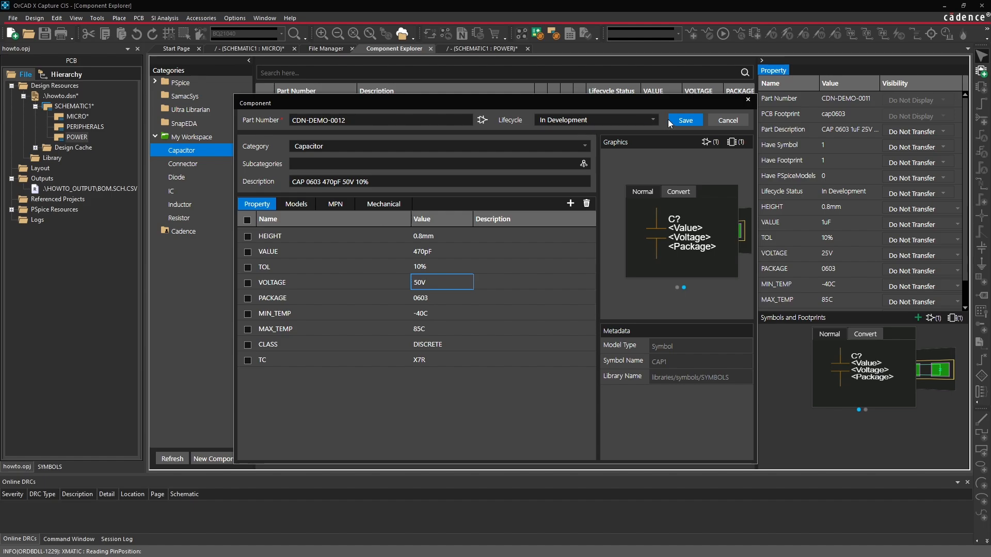
click(682, 119)
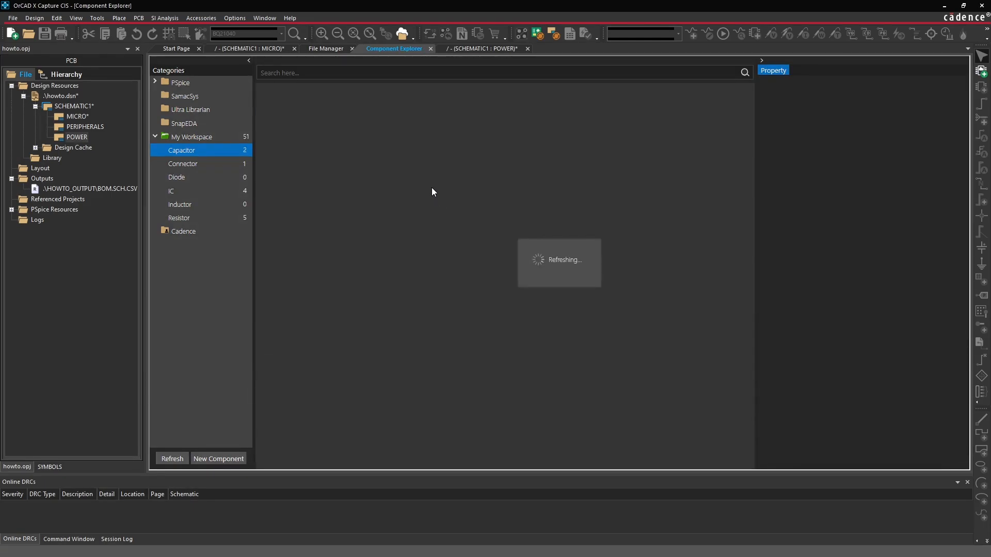
- Duplicate the 470pF capacitor as CDN-DEMO-0013 with the description "CAP 0603 2.2uF 25V 10%"
right_click(392, 120)
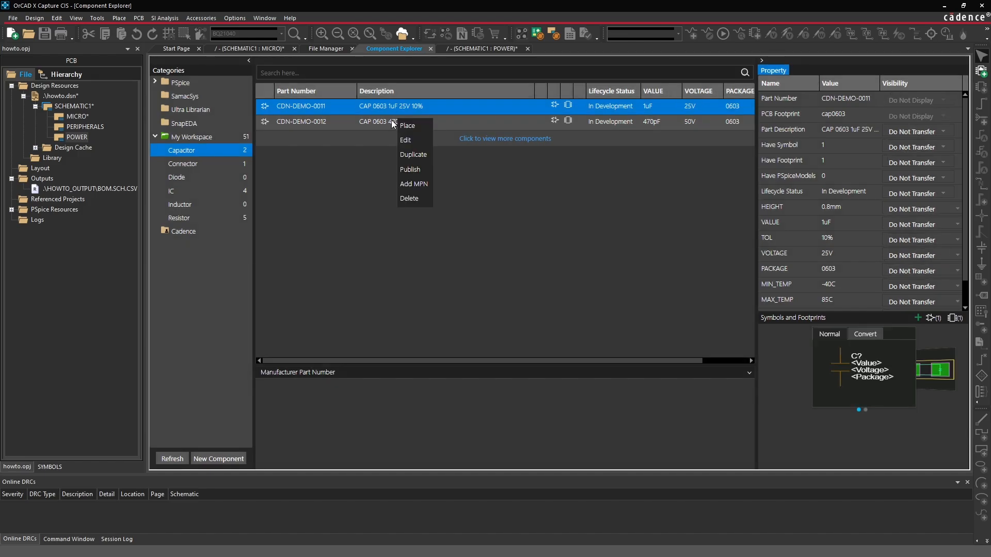
click(392, 122)
right_click(392, 123)
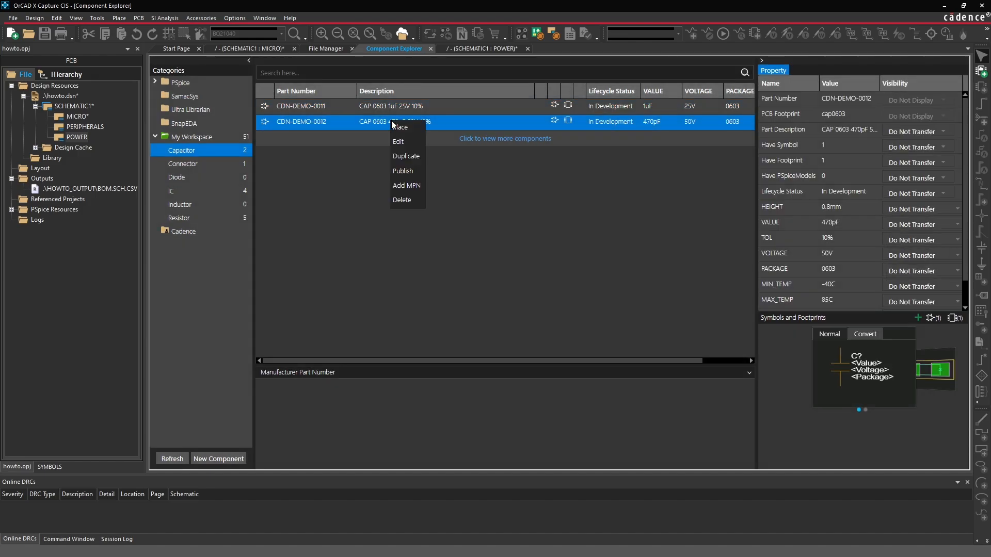
click(414, 159)
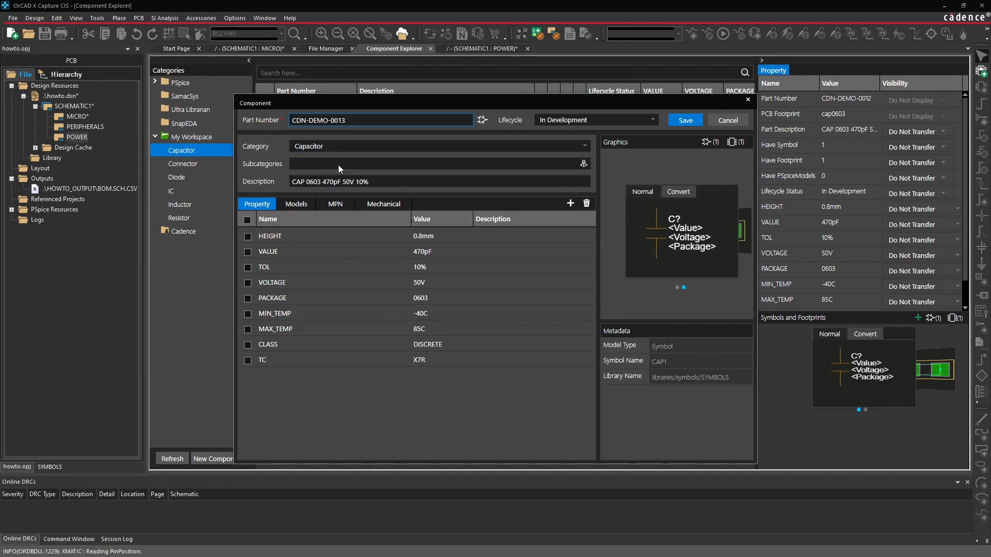
click(339, 182)
key(BackSpace)
key(BackSpace)
key(BackSpace)
key(BackSpace)
text(2.2uF 25)
- Set CDN-DEMO-0013's VOLTAGE to 25V and its VALUE to 2.2uF, and save the component
click(434, 284)
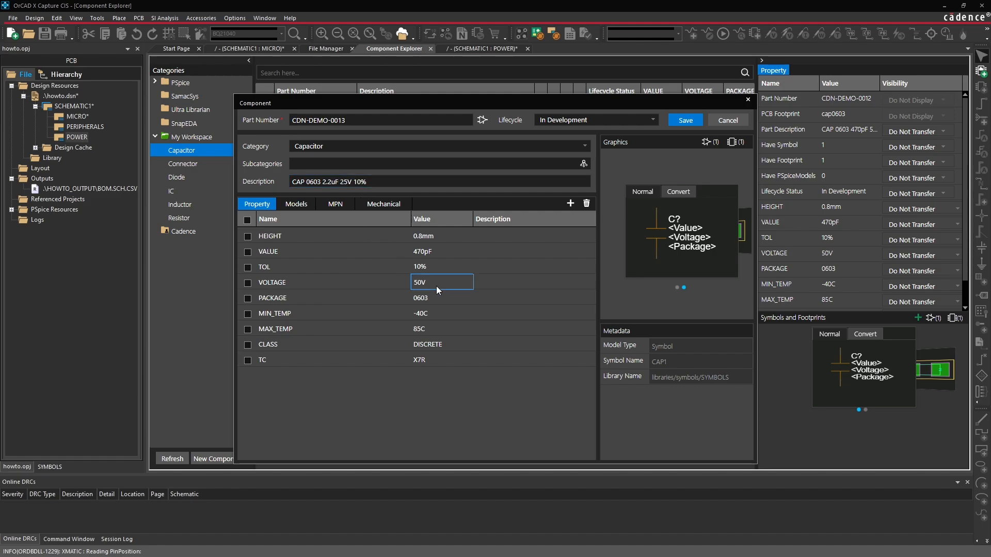
text(25V)
click(437, 252)
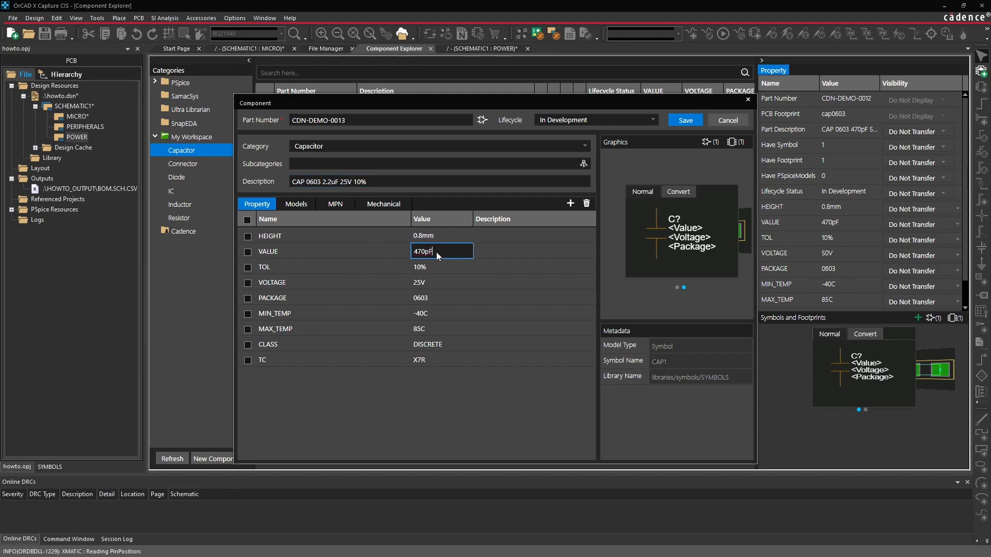
key(BackSpace)
key(BackSpace)
key(BackSpace)
key(BackSpace)
key(BackSpace)
text(2.2uF)
key(Return)
click(676, 124)
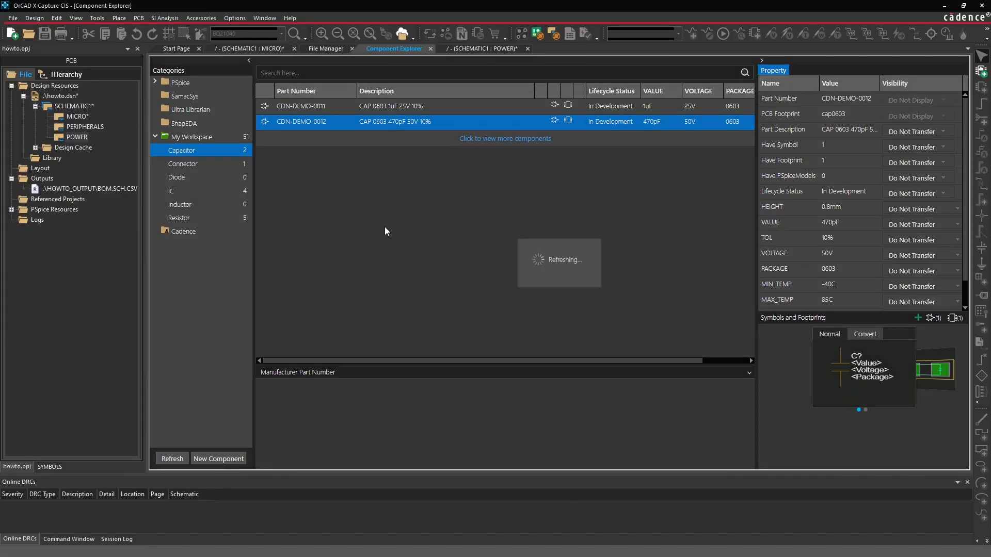
- Duplicate the 2.2uF capacitor as CDN-DEMO-0014 with the description "CAP 0805 10uF 25V 10%"
click(388, 138)
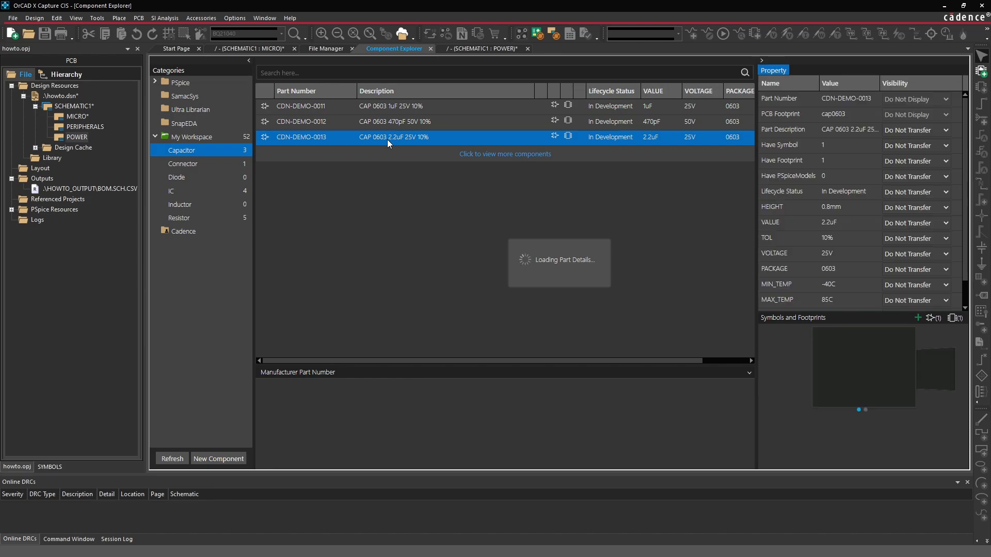
right_click(387, 140)
click(397, 164)
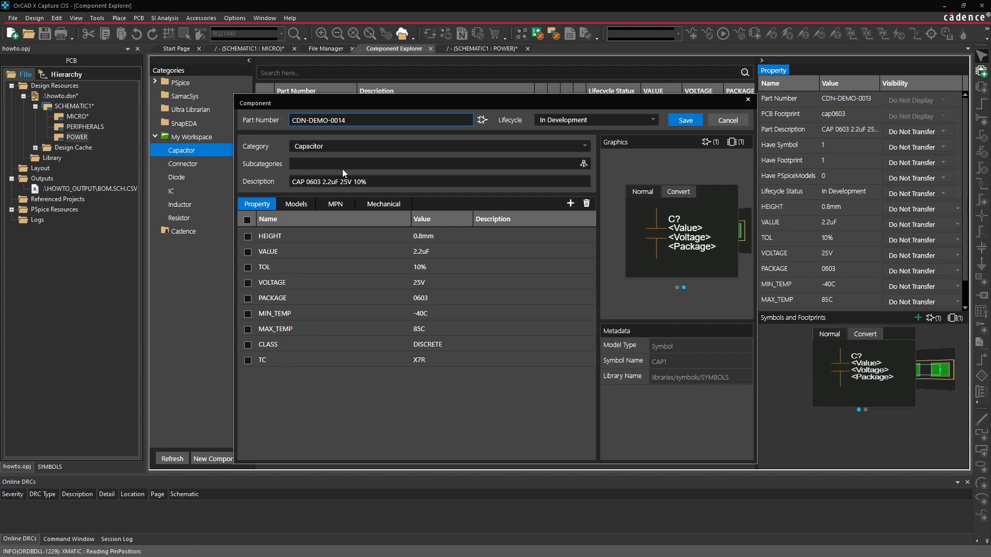
click(329, 180)
key(BackSpace)
key(BackSpace)
key(Delete)
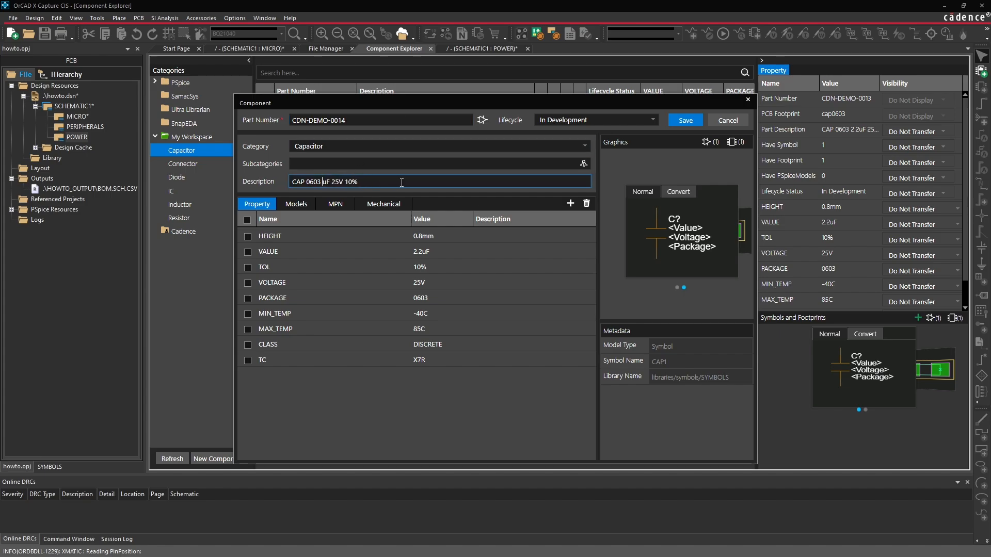
text(10)
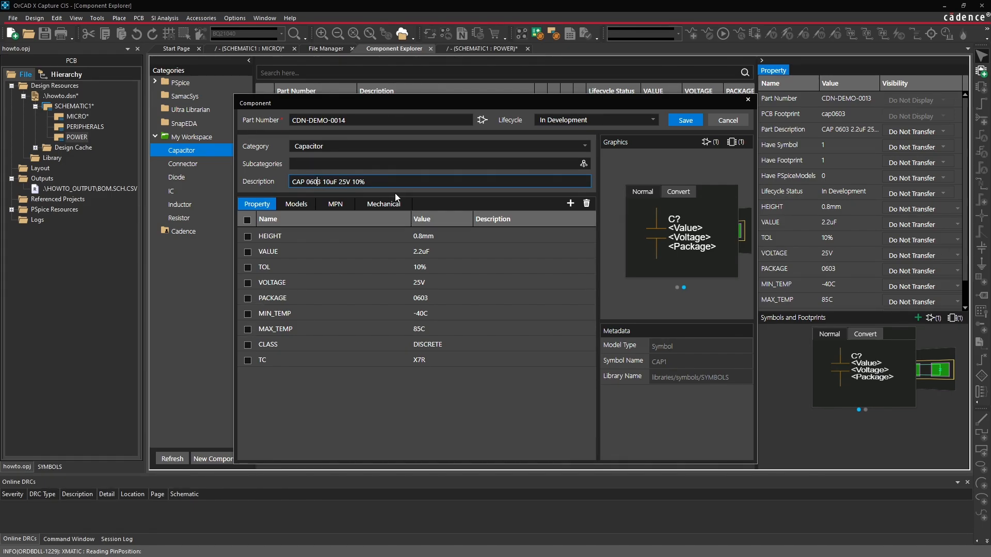
key(BackSpace)
key(BackSpace)
key(BackSpace)
text(805)
click(380, 399)
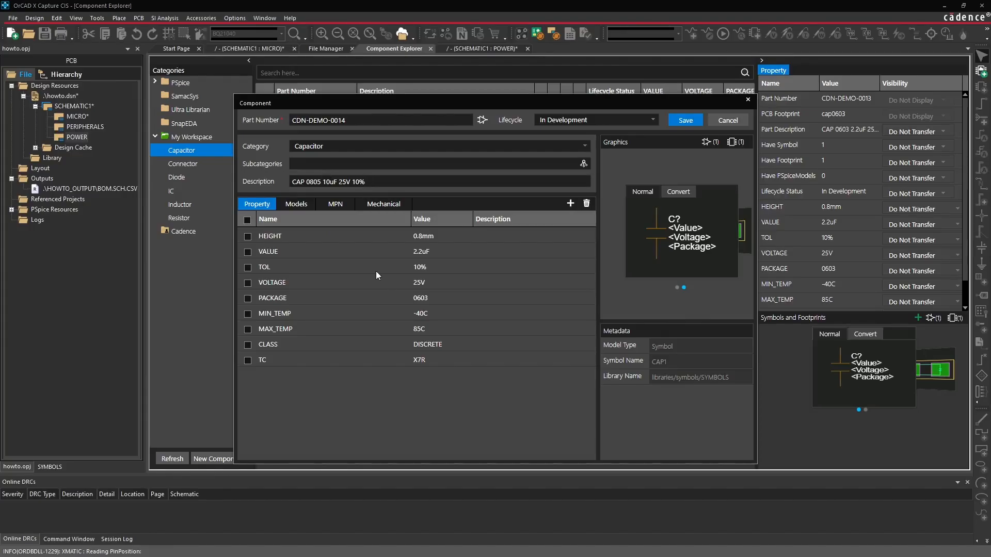
- Set CDN-DEMO-0014's VALUE to 10uF and its PACKAGE to 0805
double_click(435, 253)
text(10)
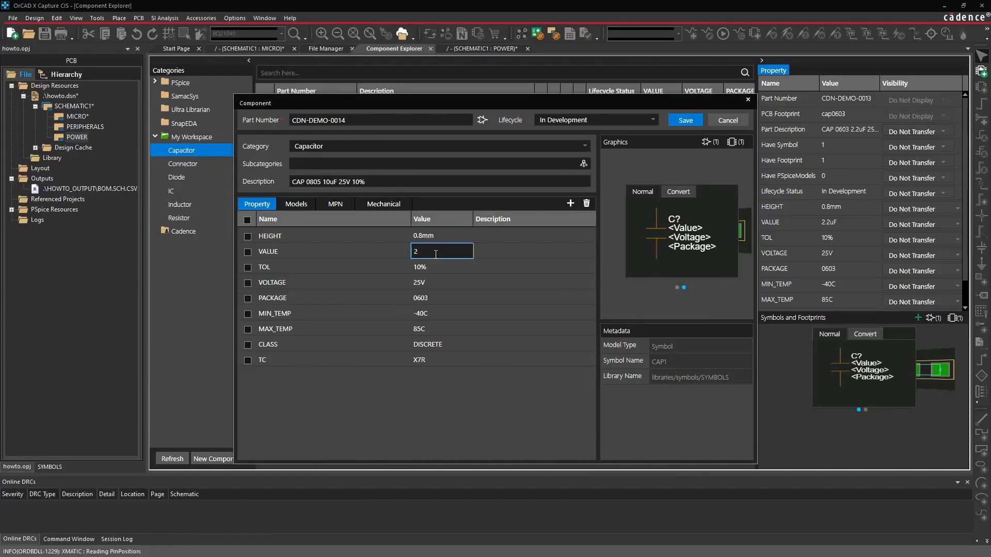
text(uF)
double_click(432, 294)
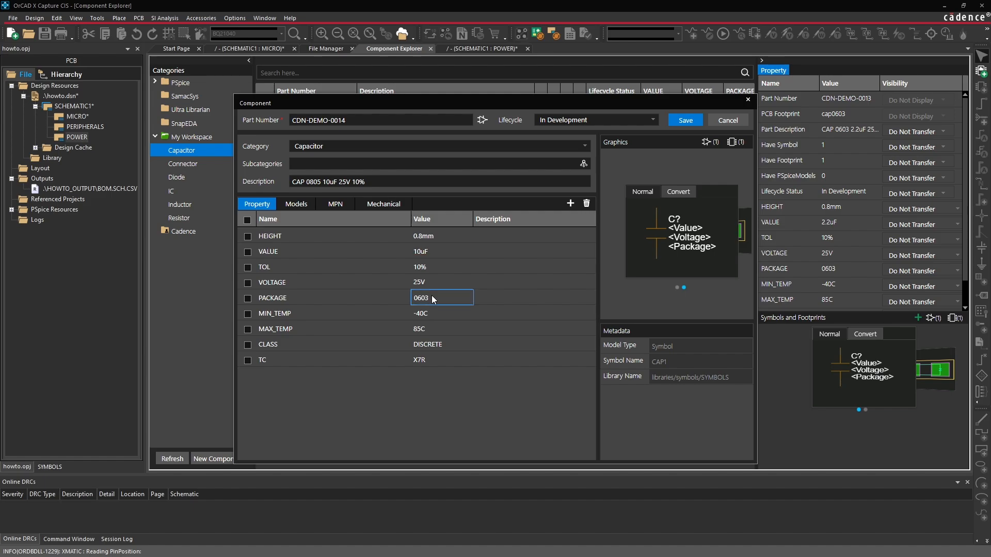
text(0805)
- Attach the cap0805 footprint to CDN-DEMO-0014 as its primary footprint and save the component
click(297, 203)
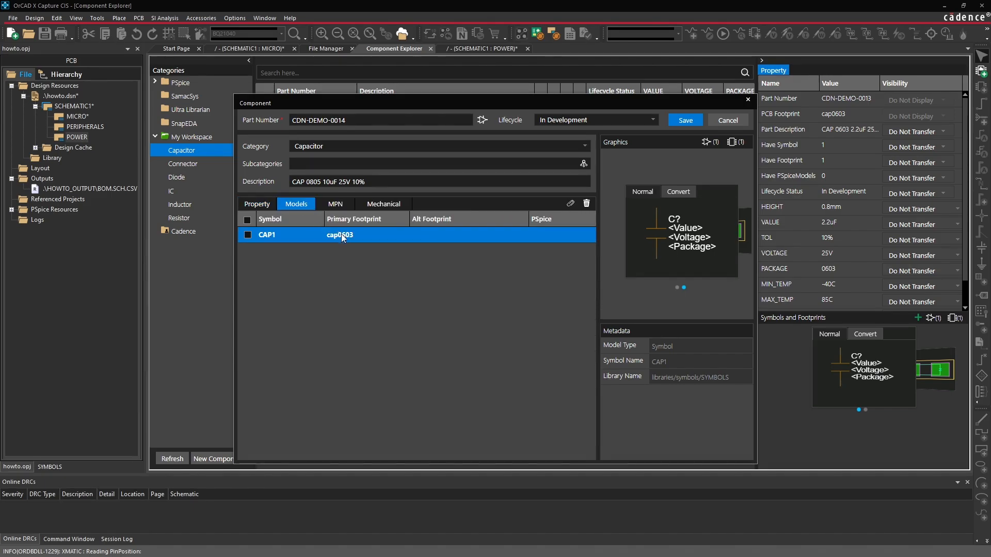
click(569, 204)
click(556, 232)
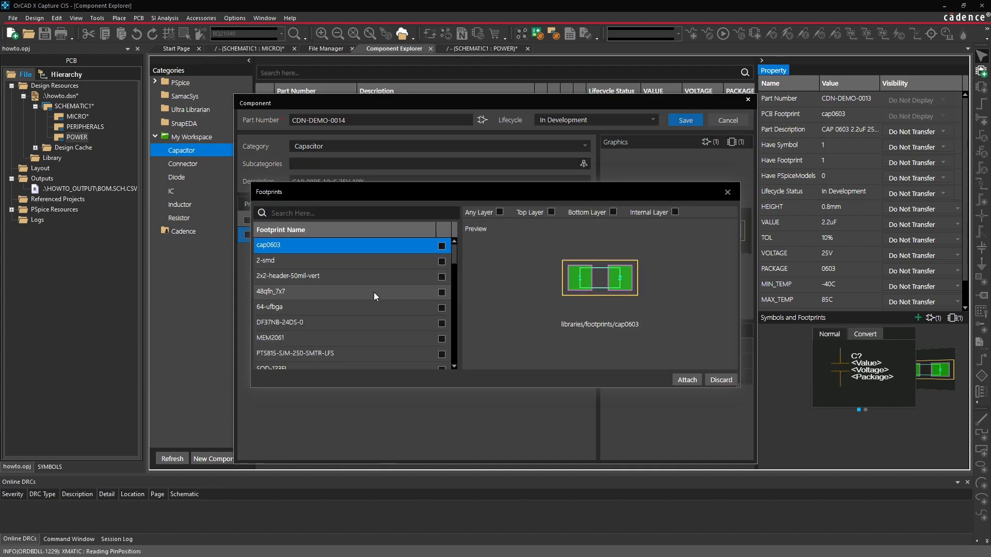
scroll(373, 292, down, 3)
click(441, 313)
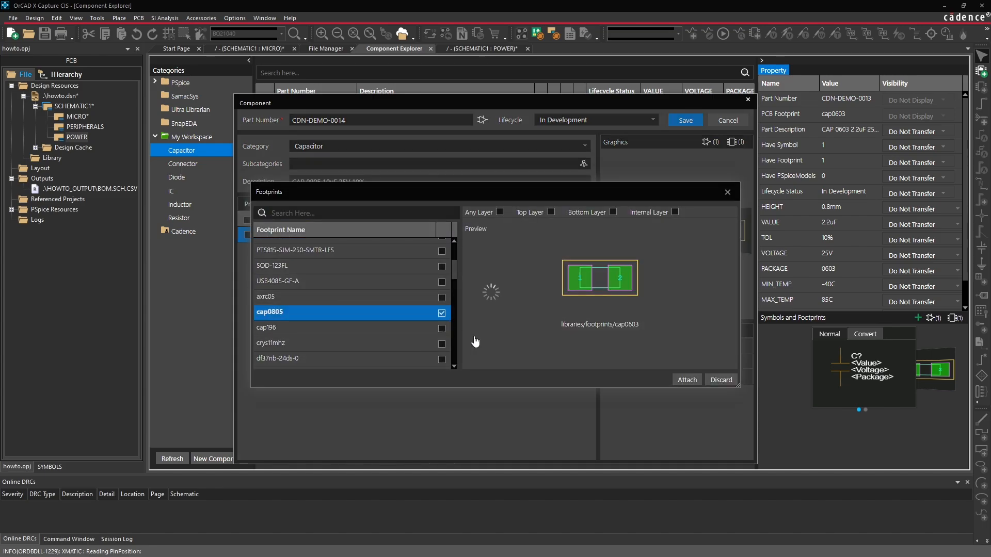
click(687, 380)
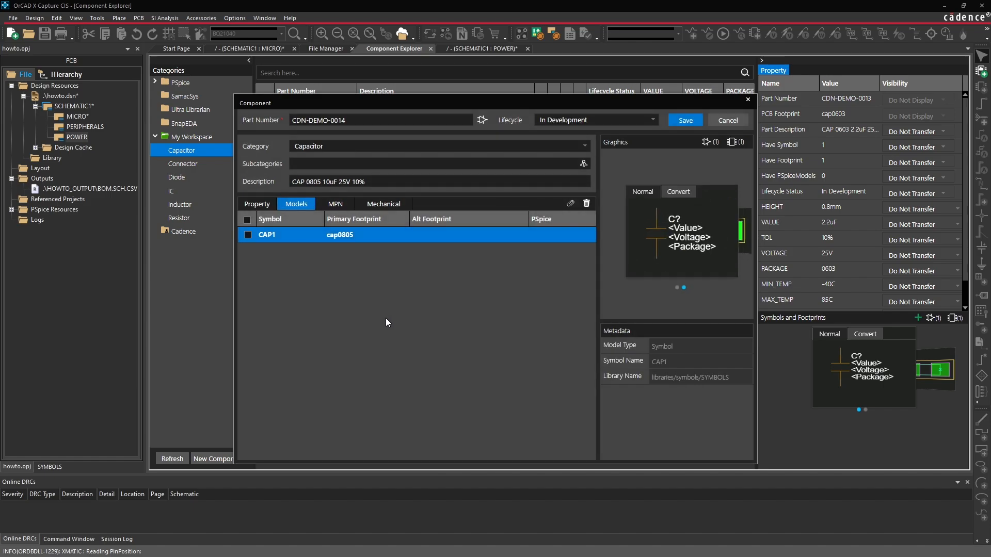
click(684, 120)
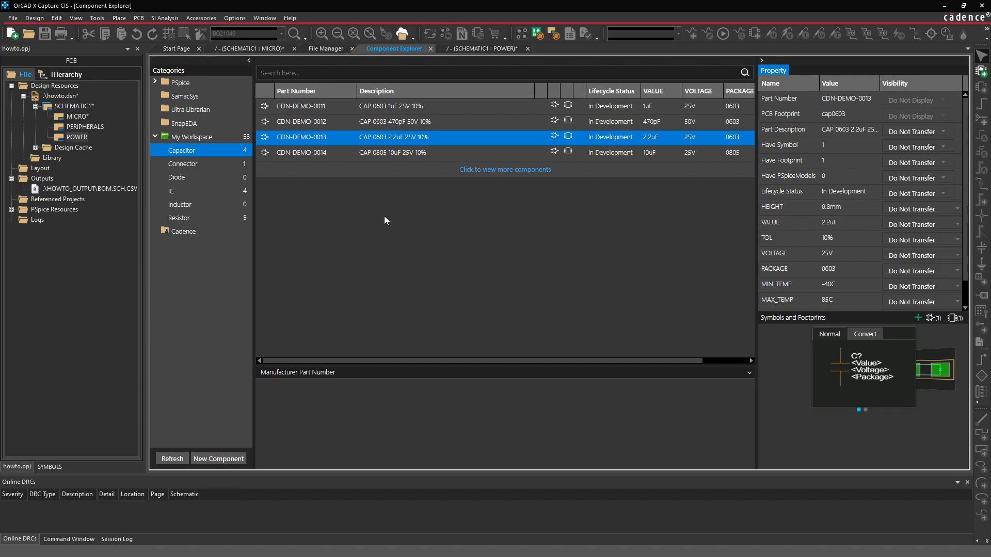
- Try placing the 1uF capacitor CDN-DEMO-0011 on the wire to U3's VIN pin, and delete it
click(398, 107)
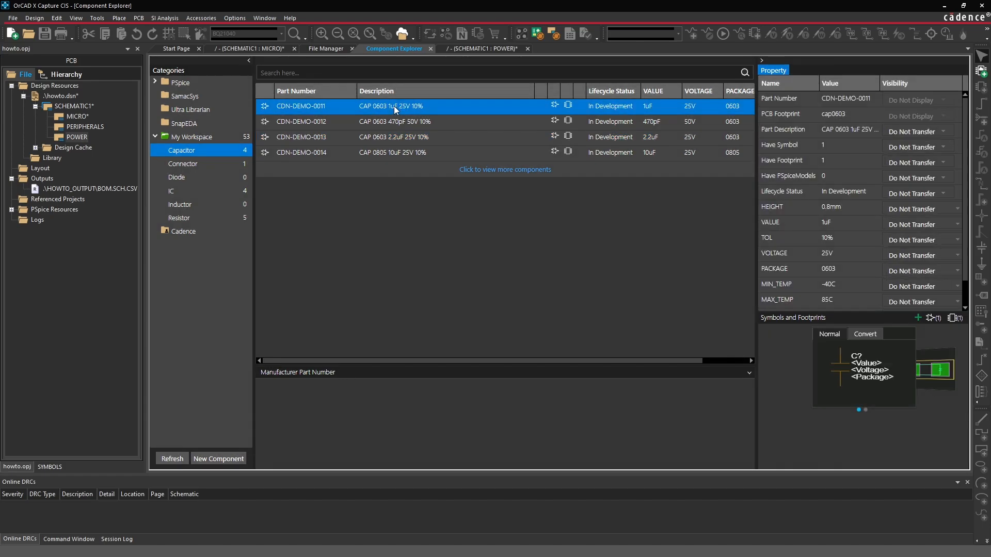
right_click(398, 109)
click(411, 112)
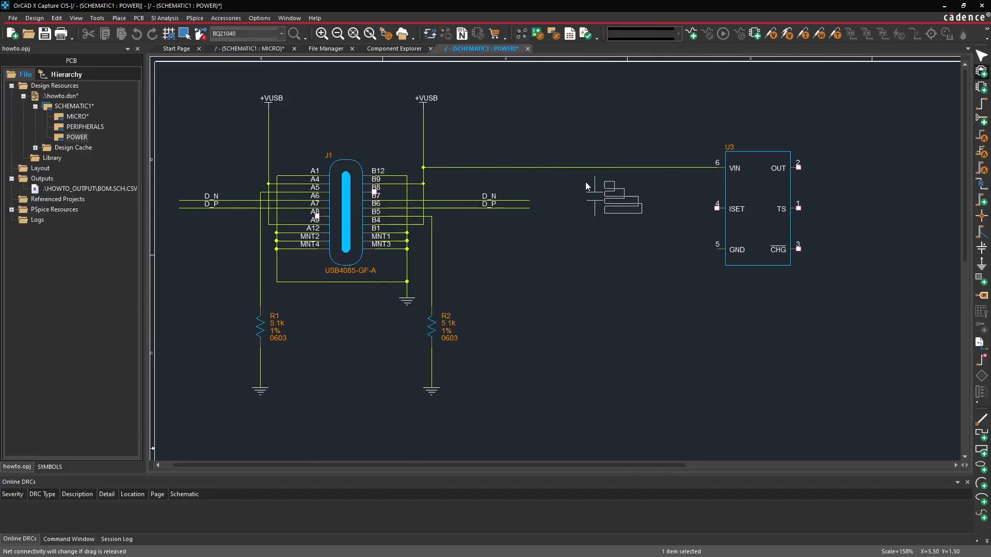
click(623, 178)
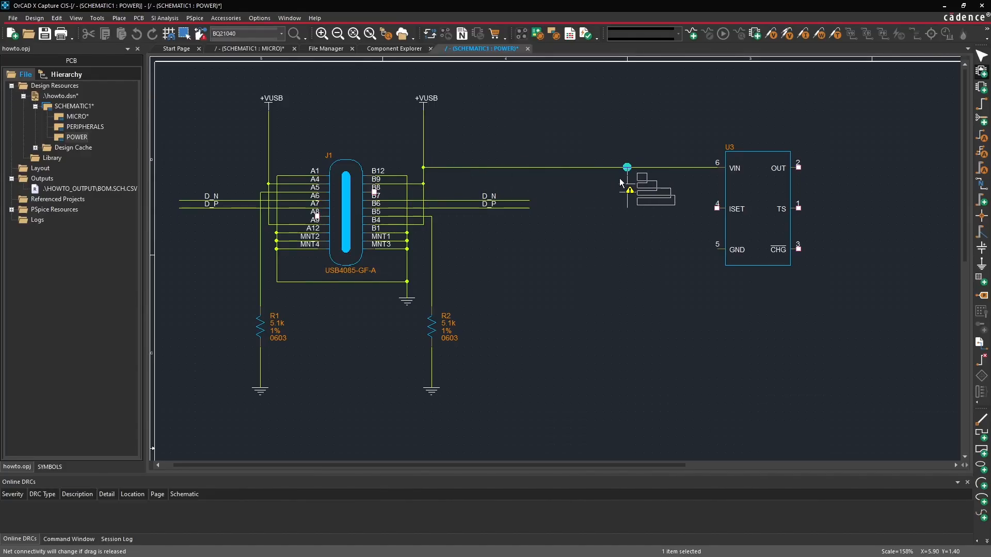
key(Escape)
mouse_move(619, 234)
middle_down()
mouse_move(651, 226)
mouse_move(648, 217)
middle_up()
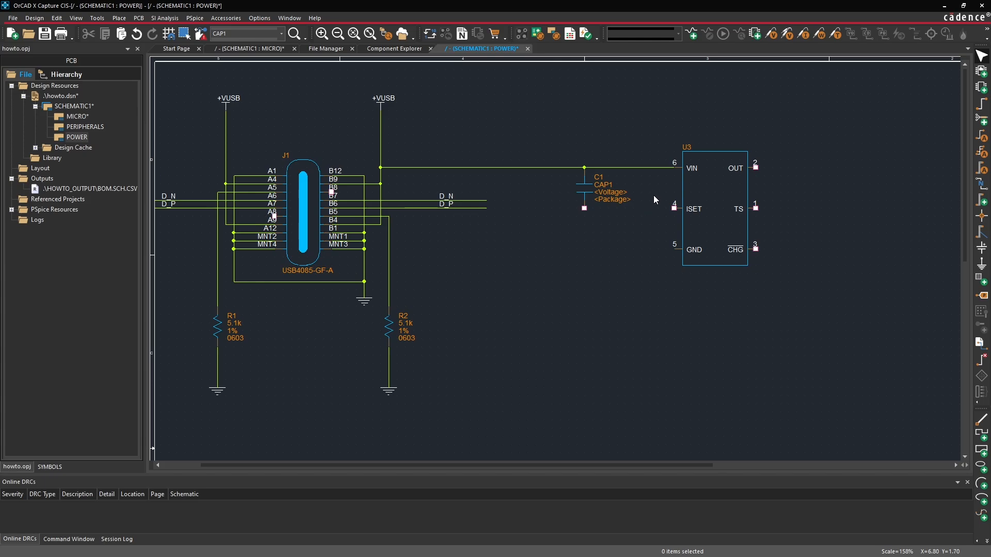
key(i)
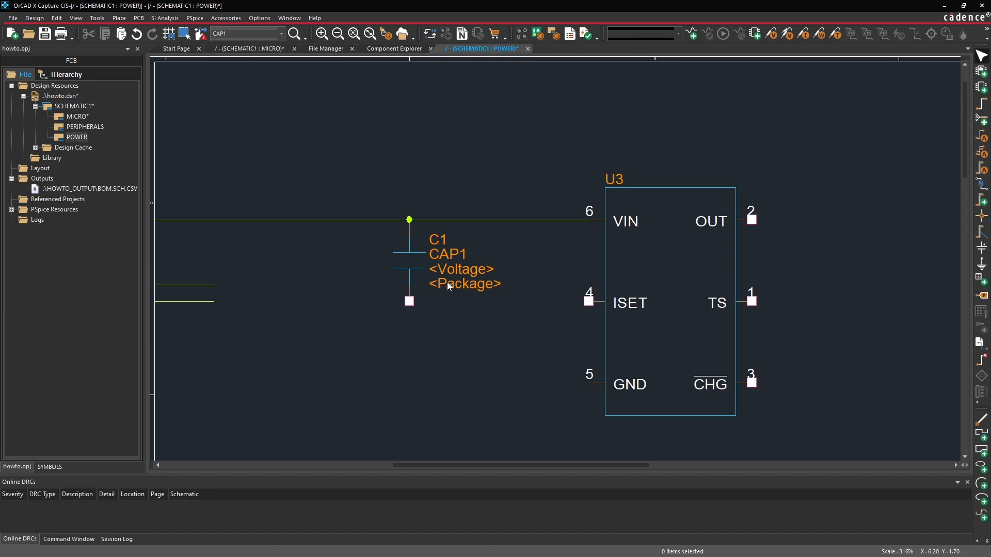
click(413, 274)
key(Delete)
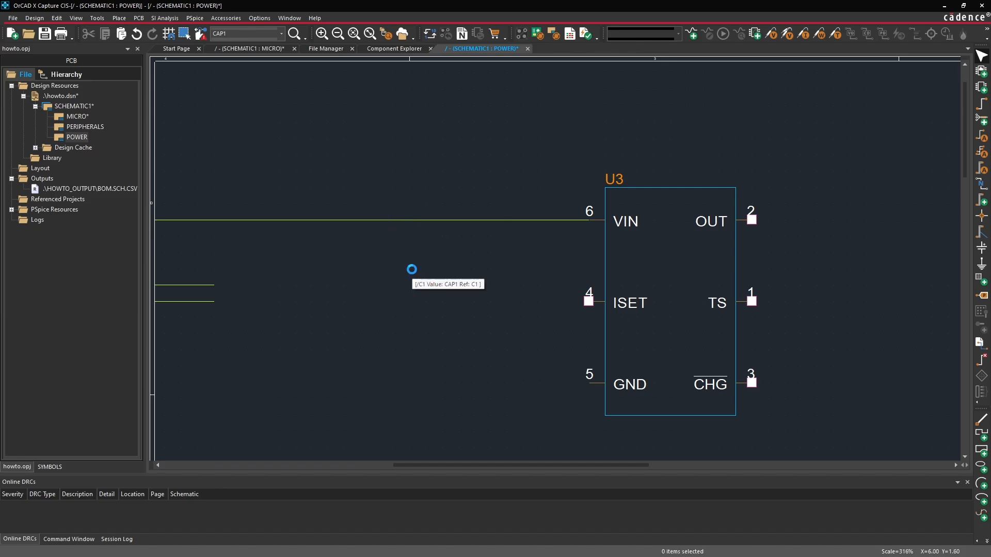
- Edit the Capacitor category in the Component Explorer and set the VALUE property's schematic visibility to Value
click(391, 49)
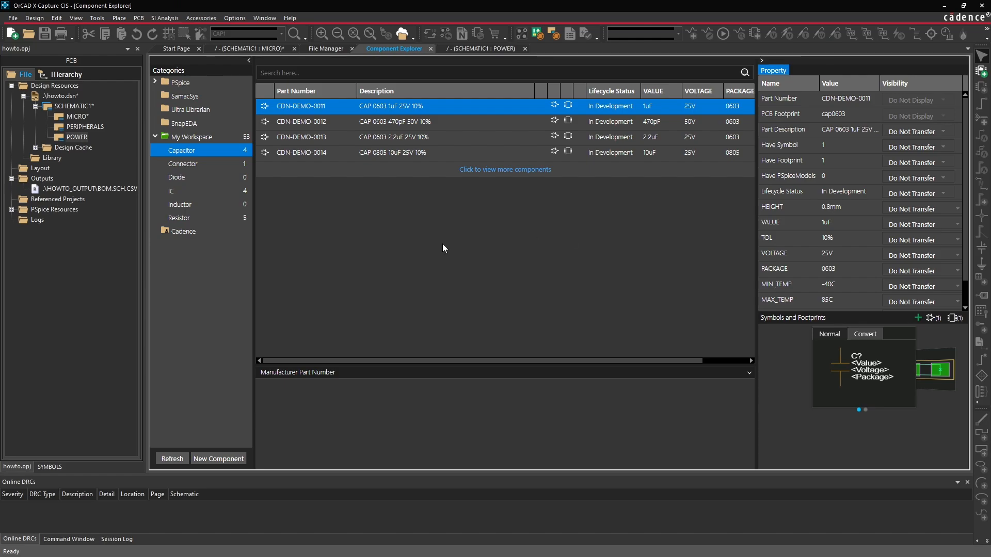
right_click(209, 150)
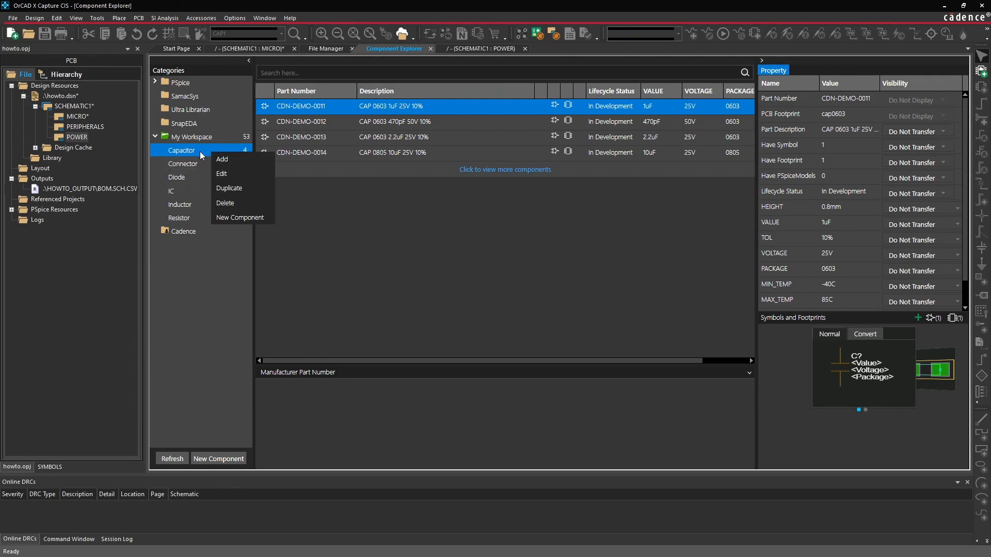
click(230, 175)
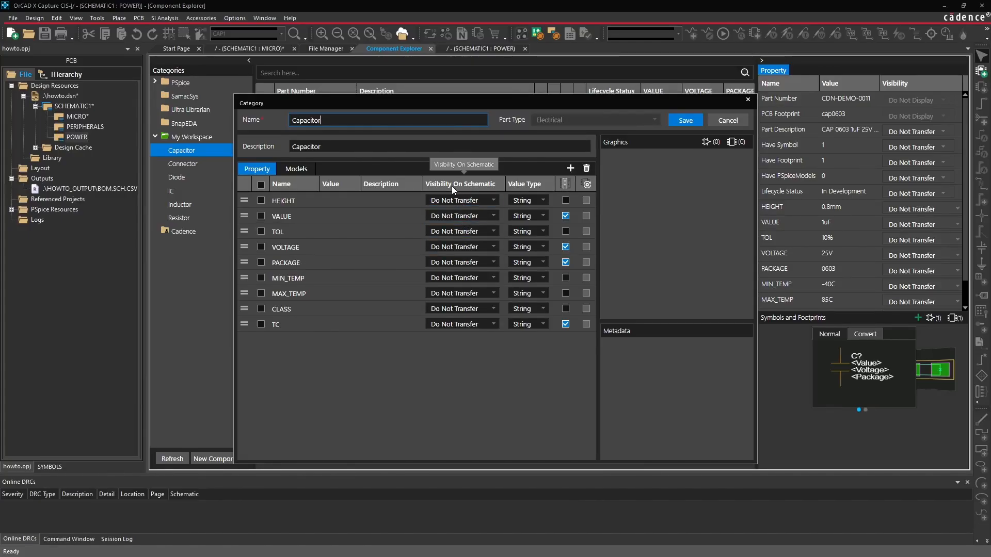
click(457, 216)
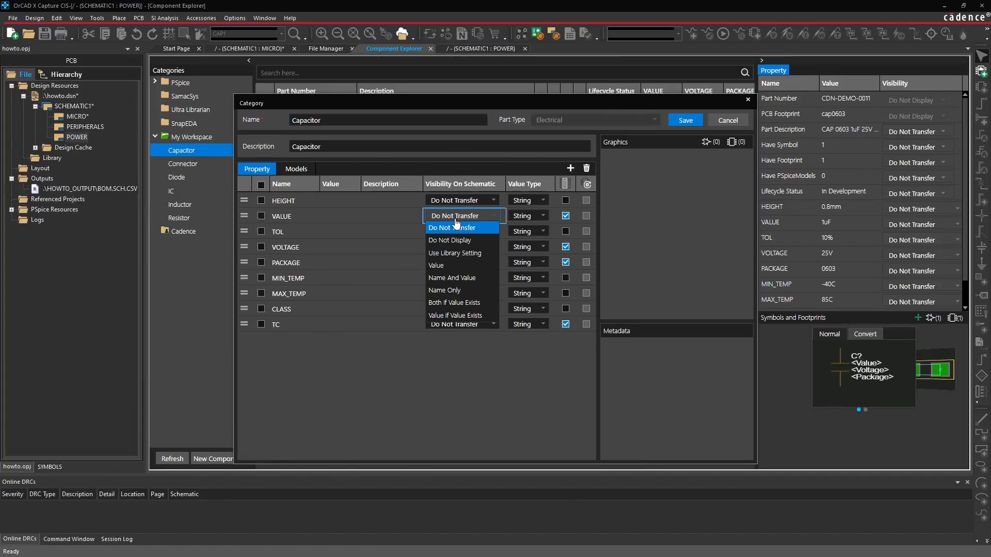
click(450, 265)
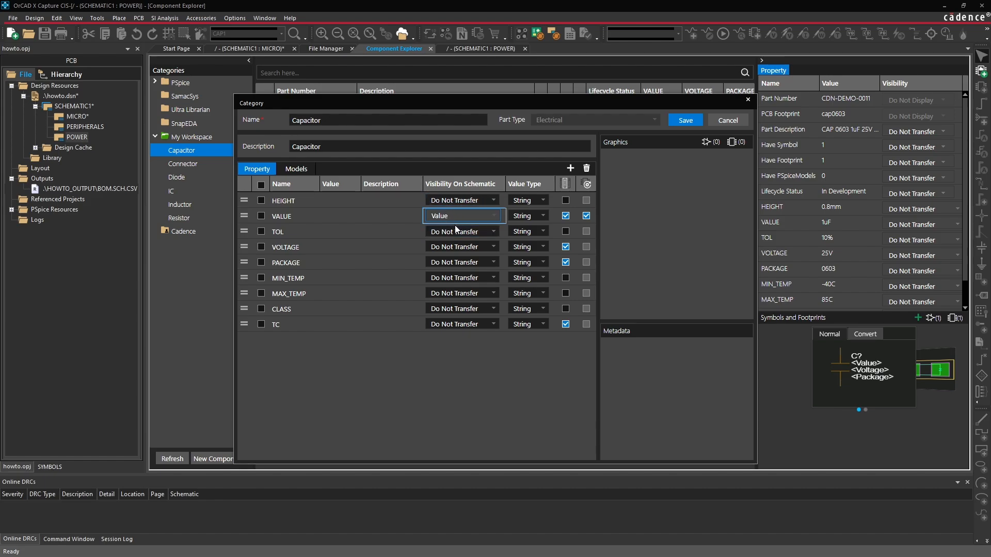
click(439, 230)
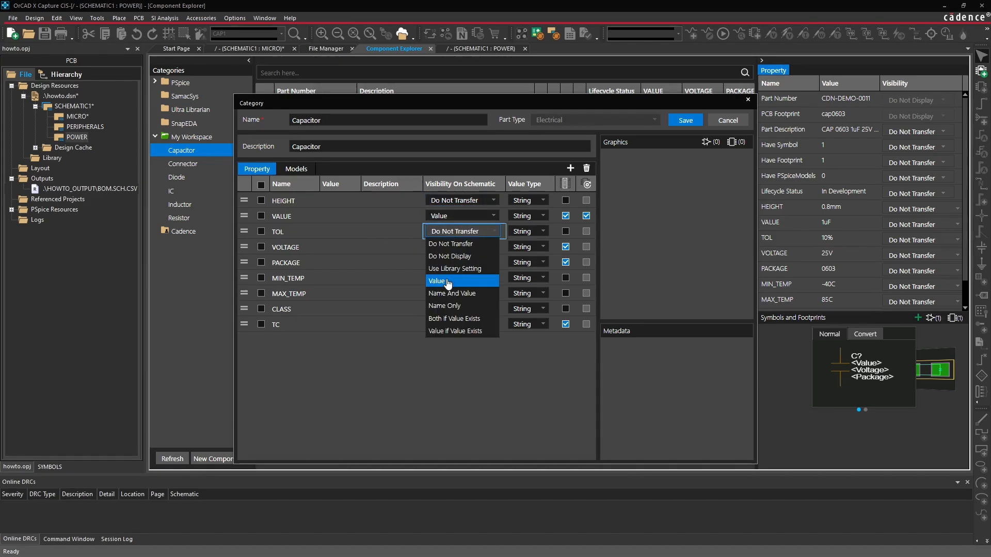
click(432, 346)
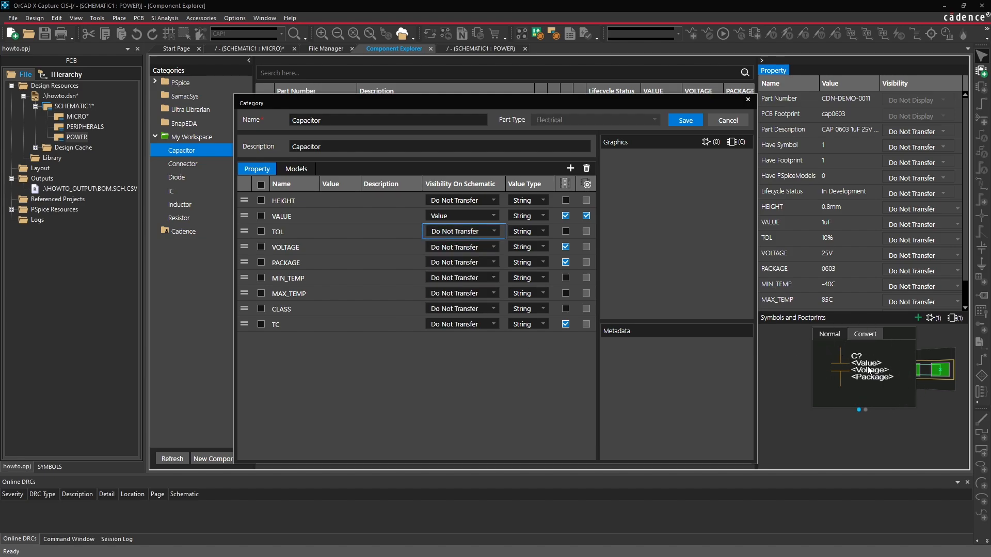
- Set the schematic visibility of the category's PACKAGE and VOLTAGE properties to Value, and save the category
click(461, 262)
click(453, 313)
click(461, 247)
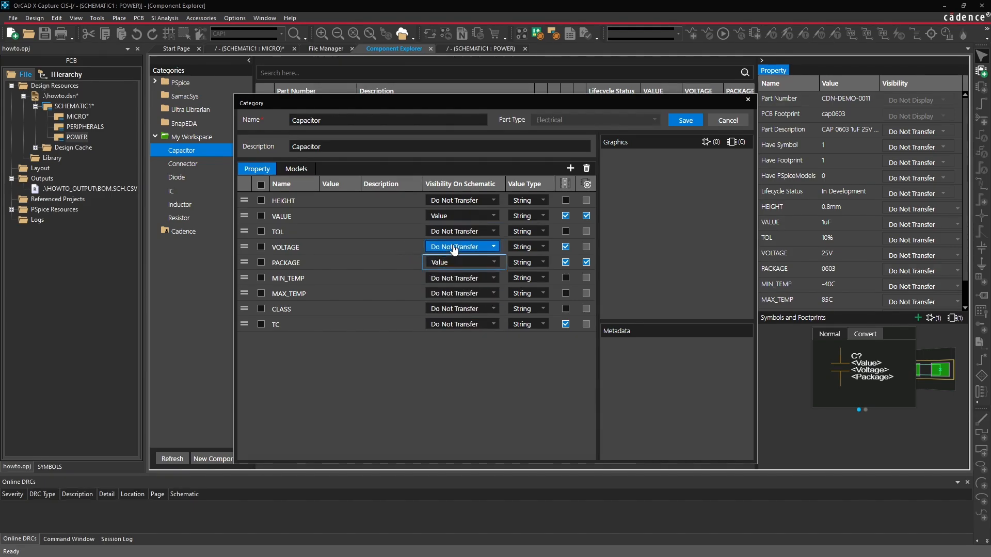
click(442, 296)
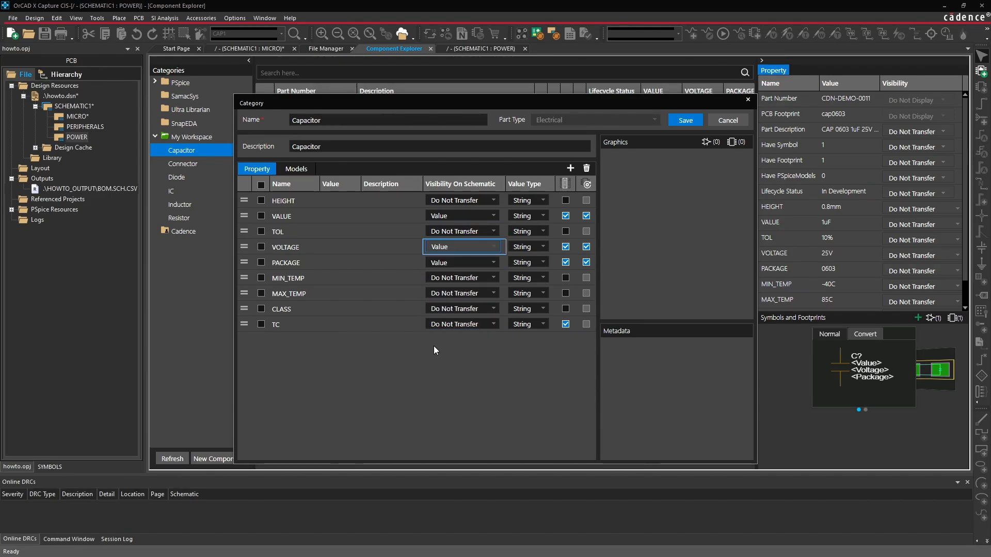
click(686, 121)
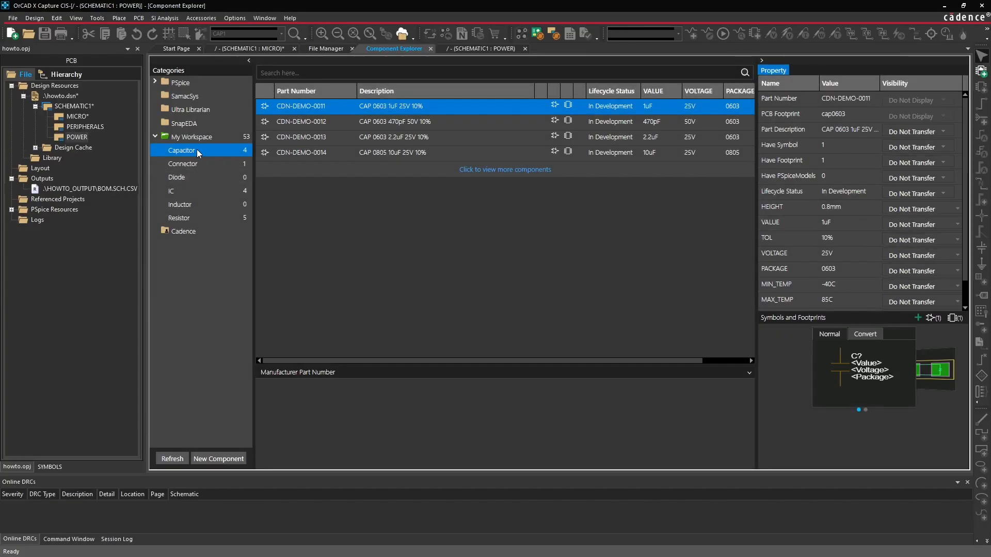
- Set the visibility of CDN-DEMO-0011's VALUE, VOLTAGE and PACKAGE properties to Value
drag(755, 189, 723, 189)
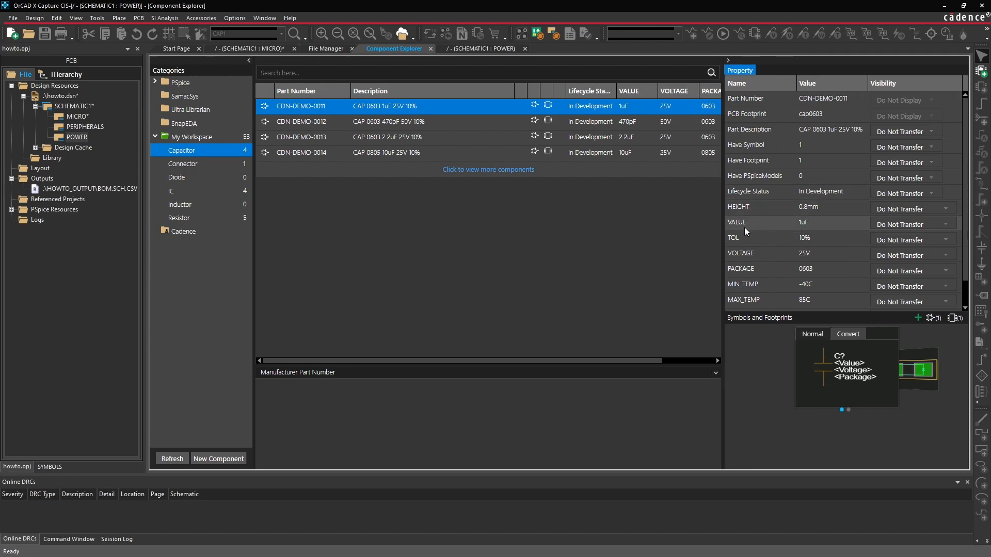
scroll(877, 233, down, 2)
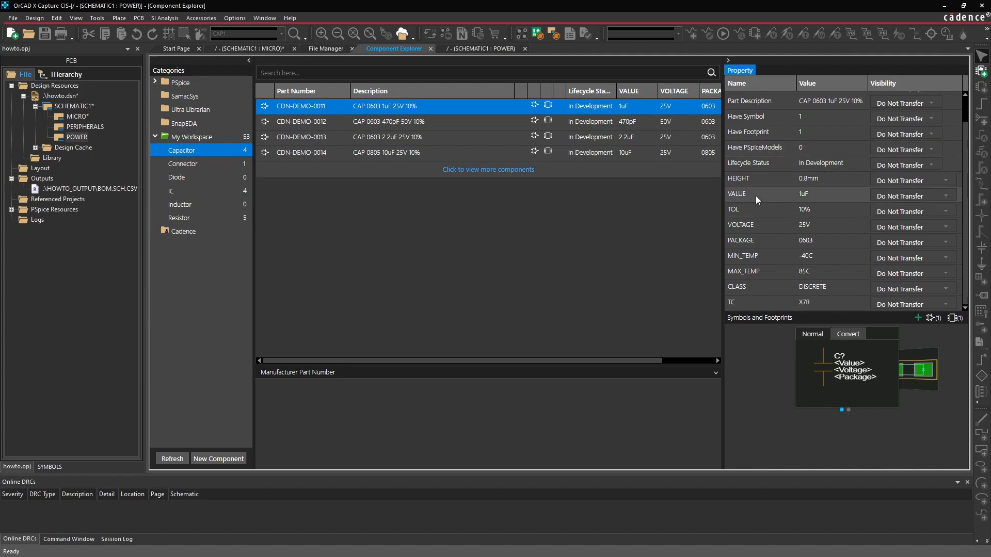
click(913, 201)
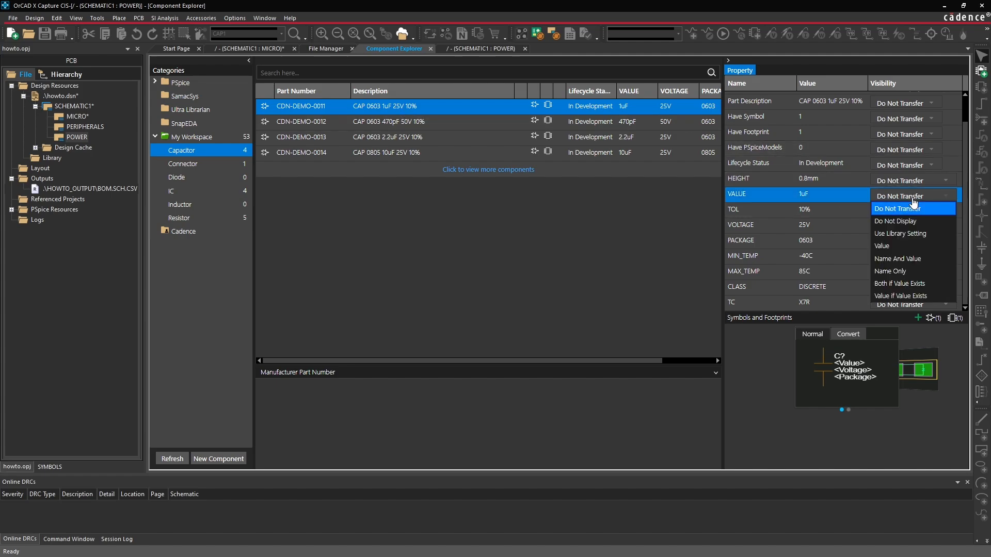
click(902, 247)
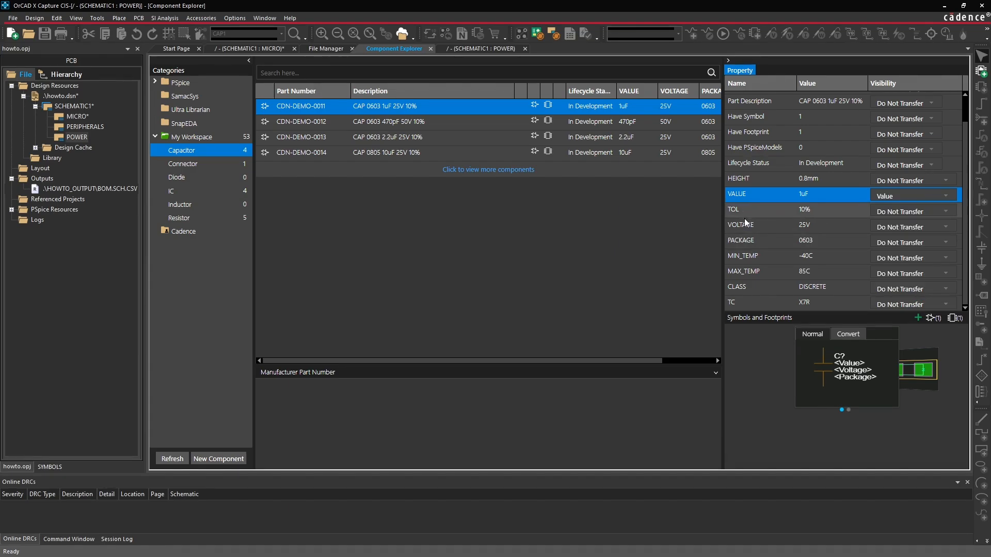
click(885, 229)
click(885, 278)
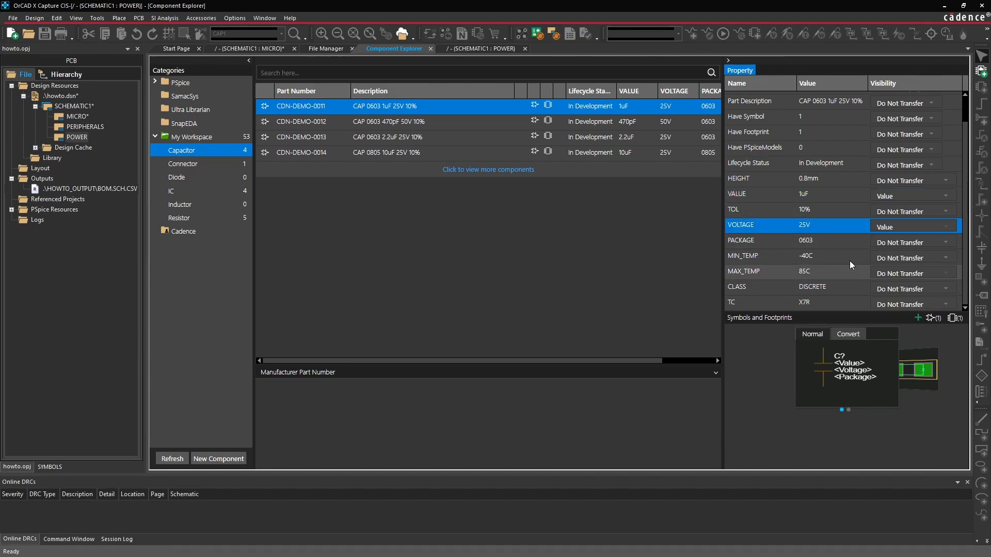
click(898, 243)
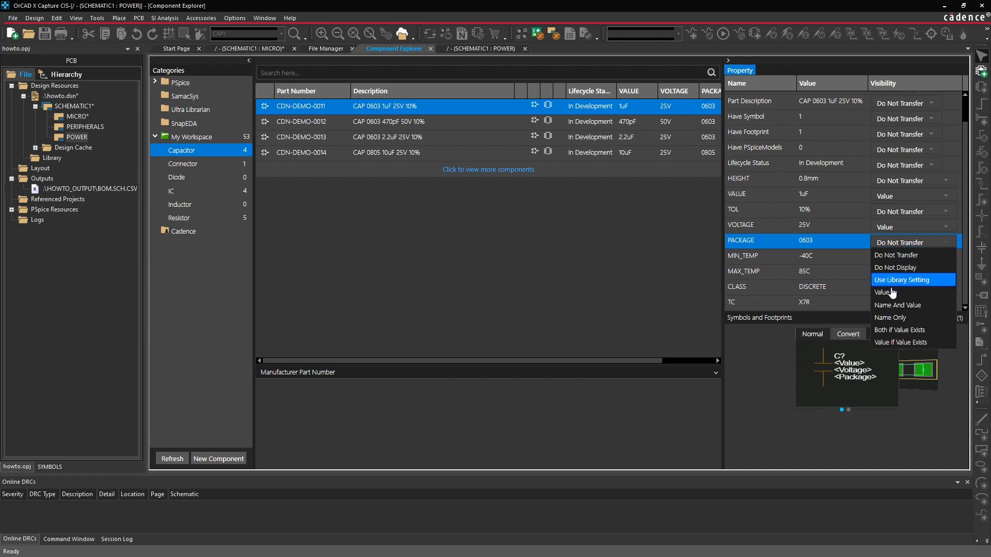
click(885, 292)
- Place the 1uF capacitor CDN-DEMO-0011 on the wire to U3's VIN pin on the POWER page
right_click(467, 106)
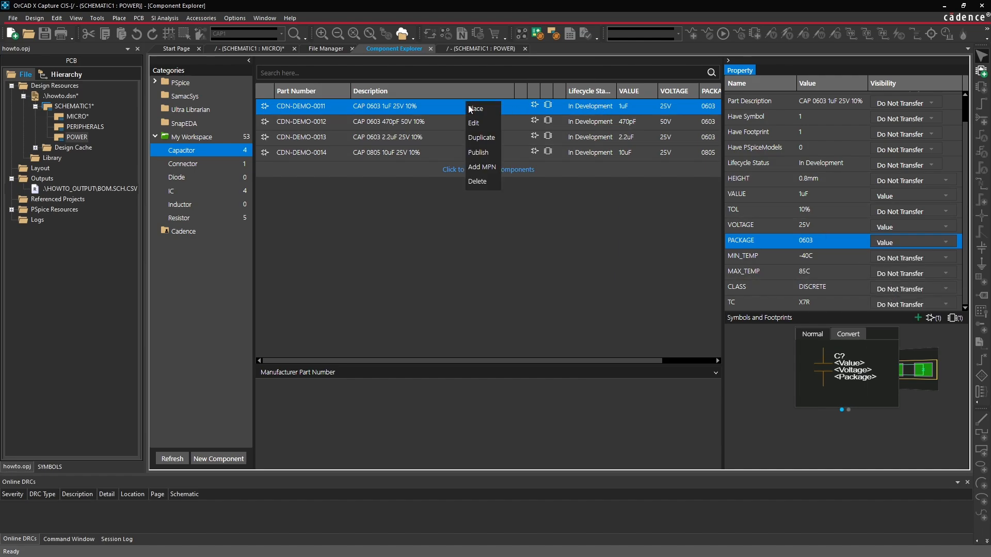
click(474, 108)
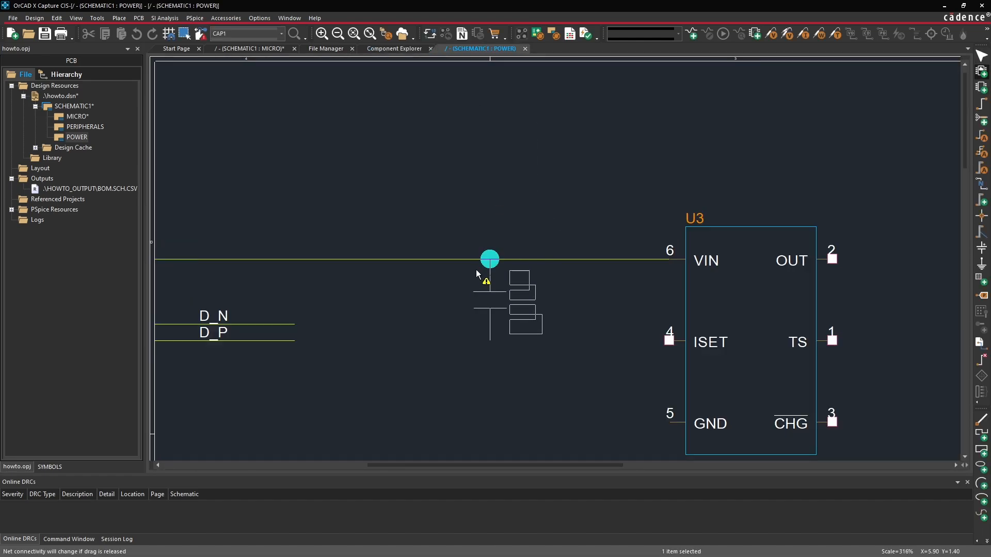
click(475, 270)
right_click(566, 282)
click(583, 289)
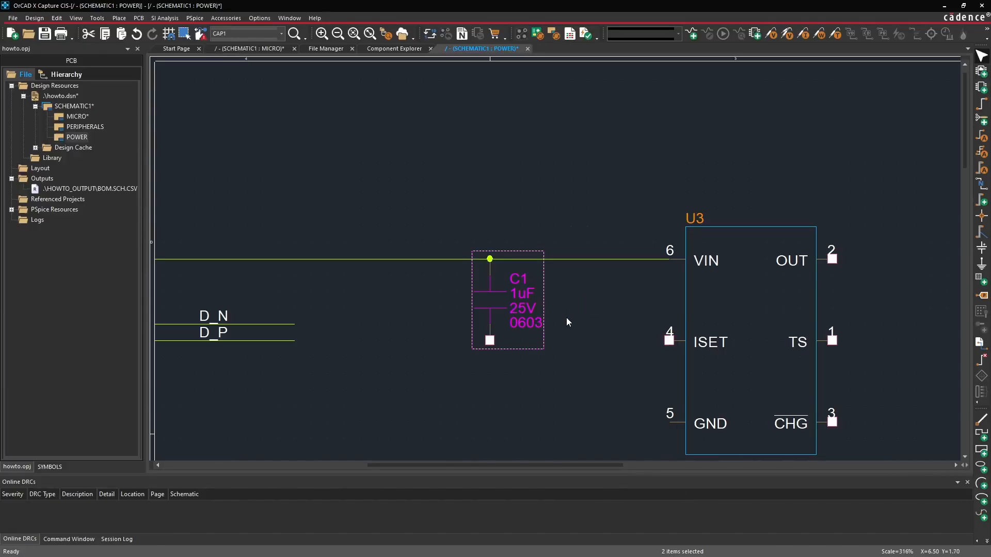
click(566, 318)
- Open a new component form for the Capacitor category in the Component Explorer
click(397, 49)
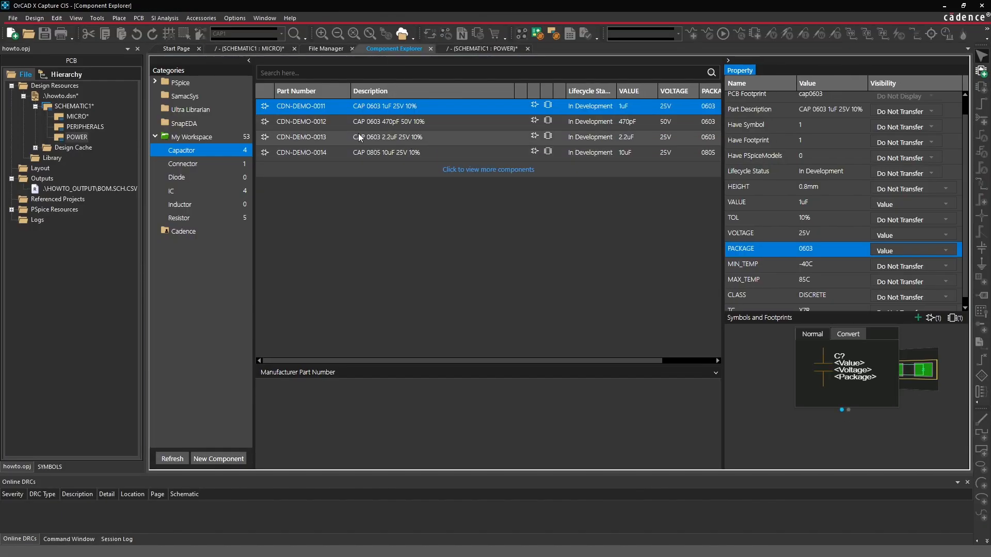
right_click(187, 151)
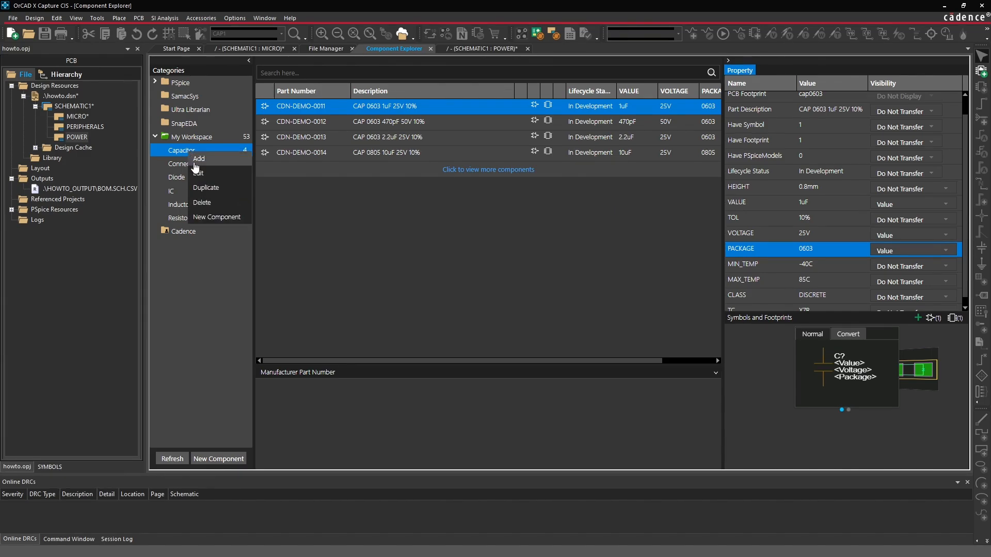
click(212, 217)
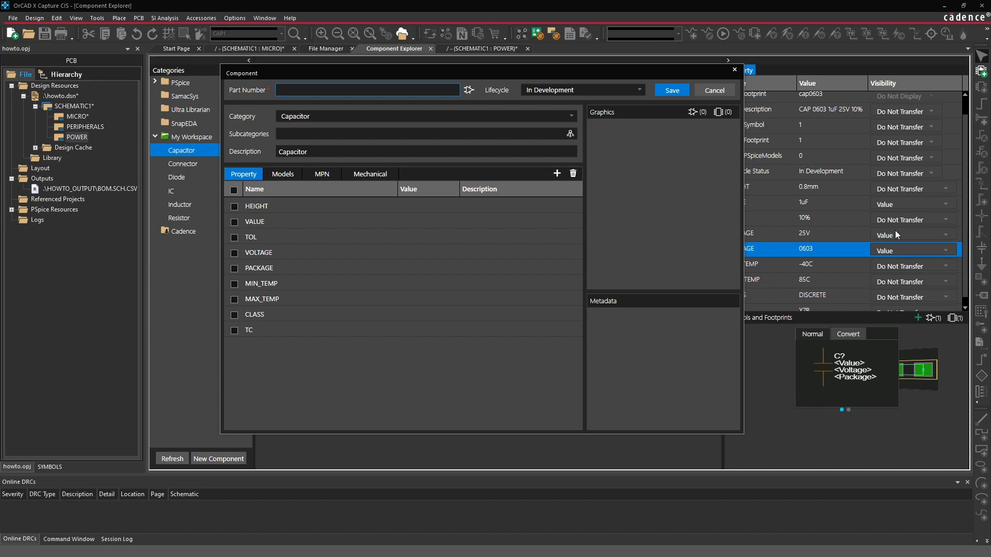
- Discard the new capacitor component and place a copy of 5.1k resistor R2 beside U3's ISET pin on the POWER page
click(714, 91)
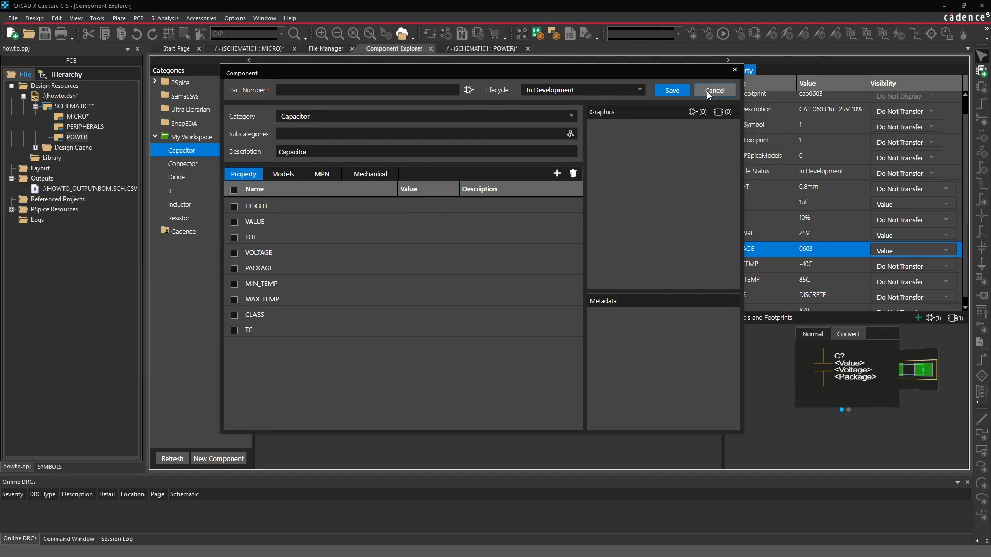
click(489, 277)
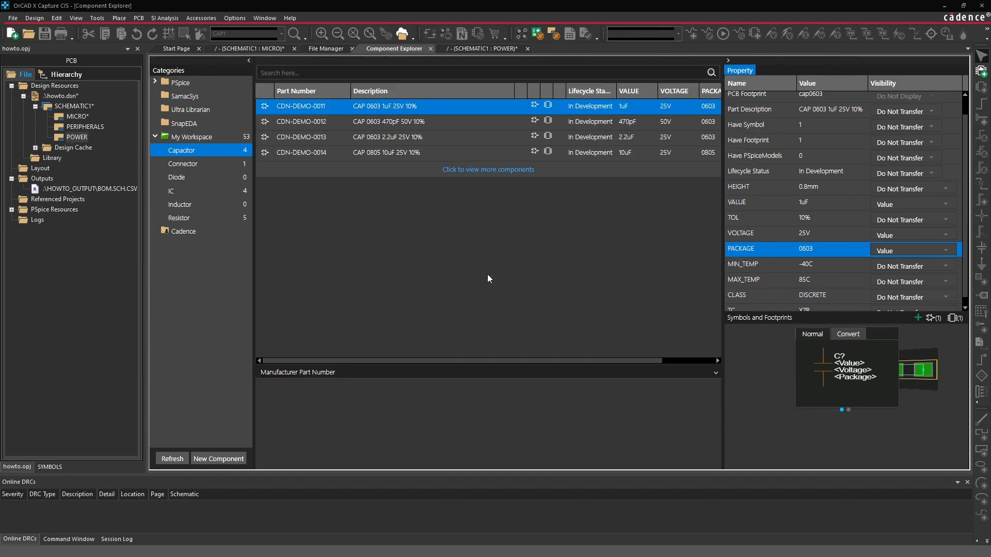
click(472, 48)
key(o)
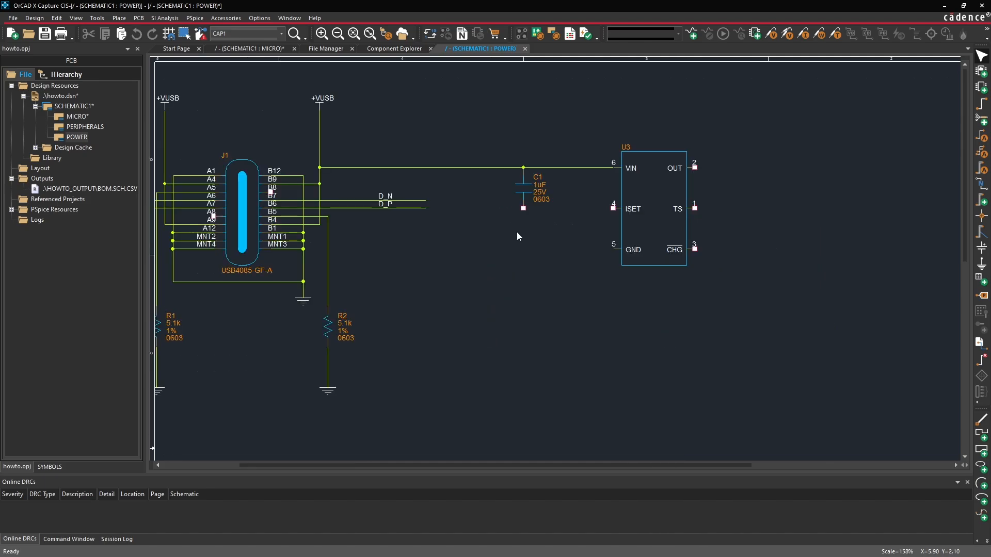
click(331, 331)
click(555, 264)
key(i)
key(ctrl+v)
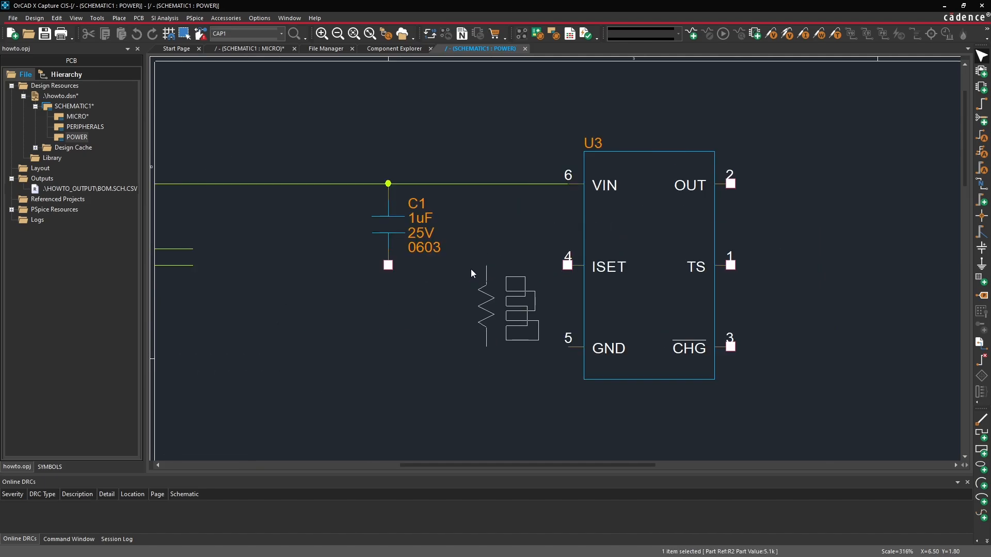
click(470, 268)
click(479, 378)
- Wire the upper end of resistor R3 to U3's ISET pin and its lower end to the GND pin
key(w)
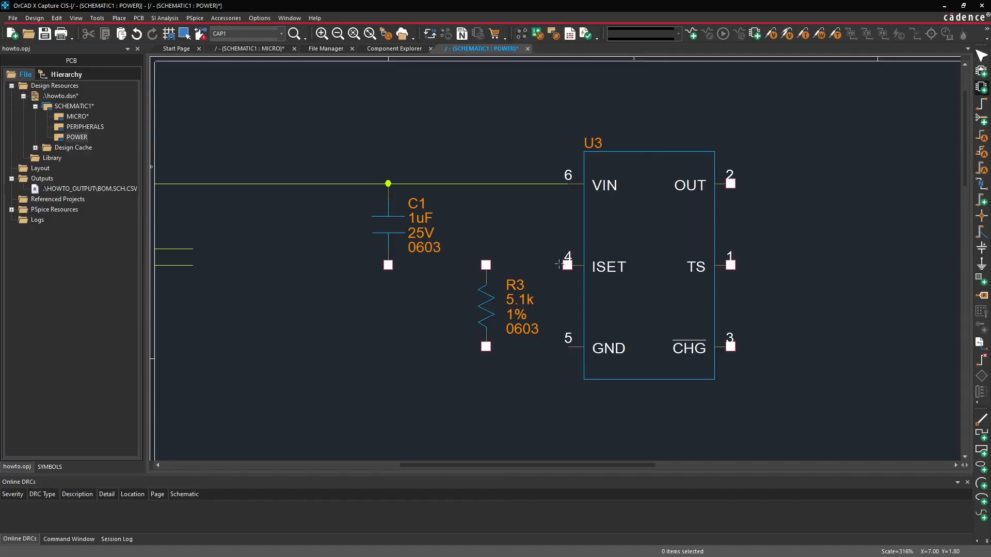
click(567, 264)
click(486, 265)
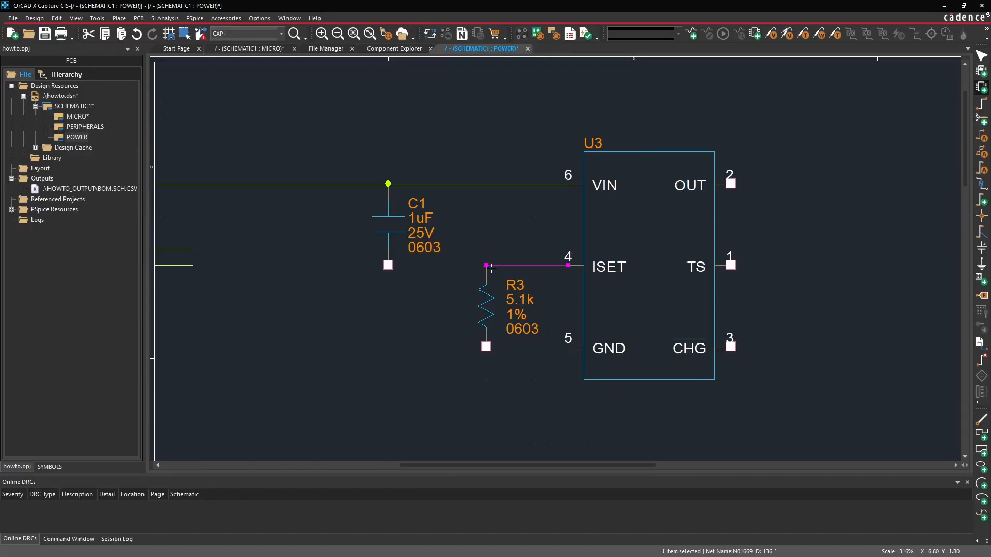
click(566, 347)
click(485, 346)
key(o)
key(Escape)
- Copy the ground symbol under connector J1 and place copies below resistor R3 and capacitor C1
click(253, 300)
key(ctrl+c)
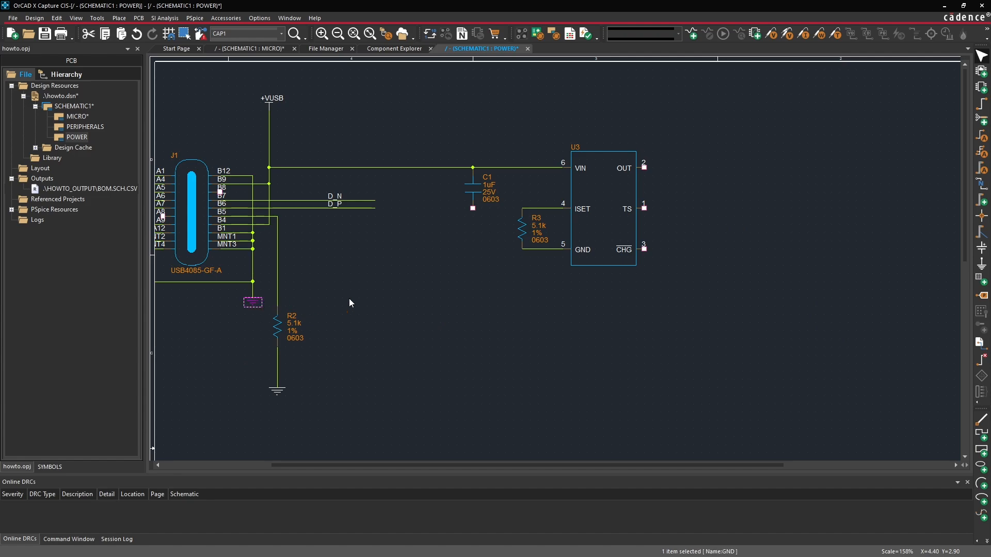
key(ctrl+v)
click(456, 241)
key(ctrl+v)
click(472, 241)
- Wire the lower ends of capacitor C1 and resistor R3 to their ground symbols
click(473, 209)
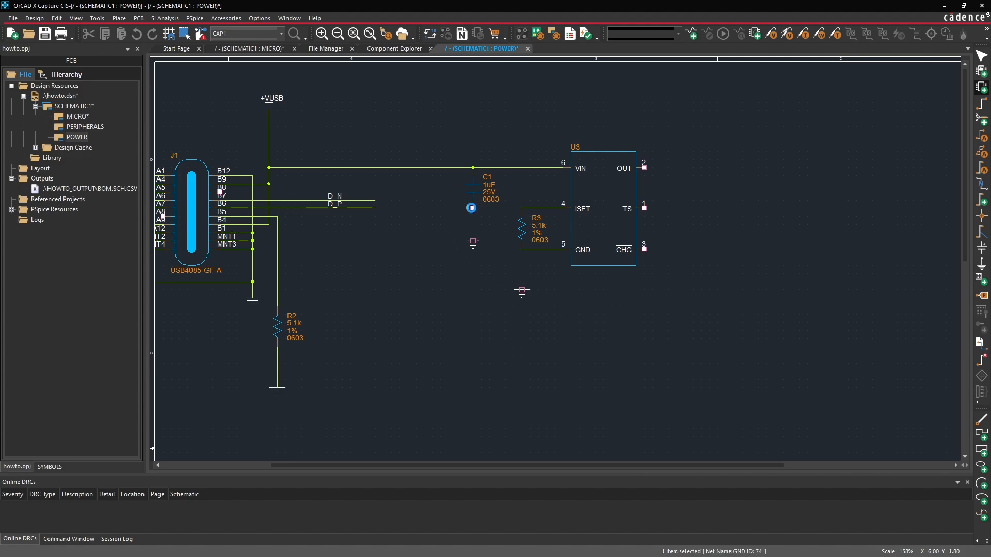
click(519, 248)
click(521, 290)
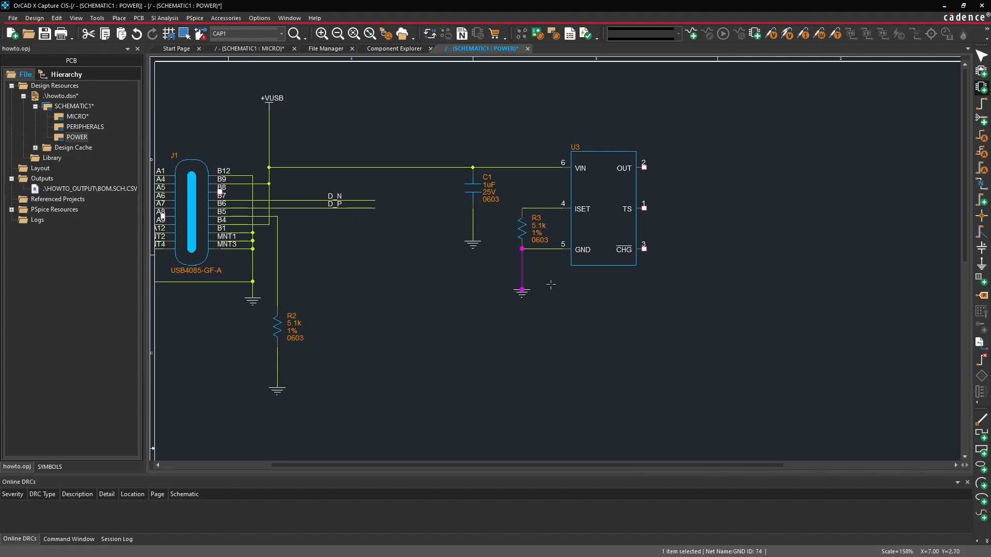
key(Escape)
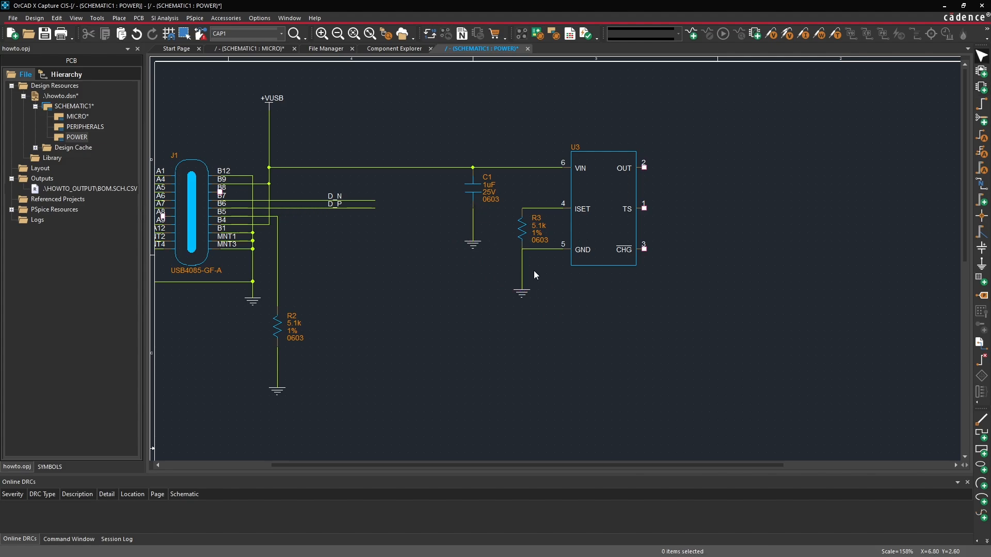
- Place the 1.5k 0603 resistor CDN-DEMO-0006 from the workspace's Resistor category to the right of U3's OUT pin
scroll(567, 266, right, 3)
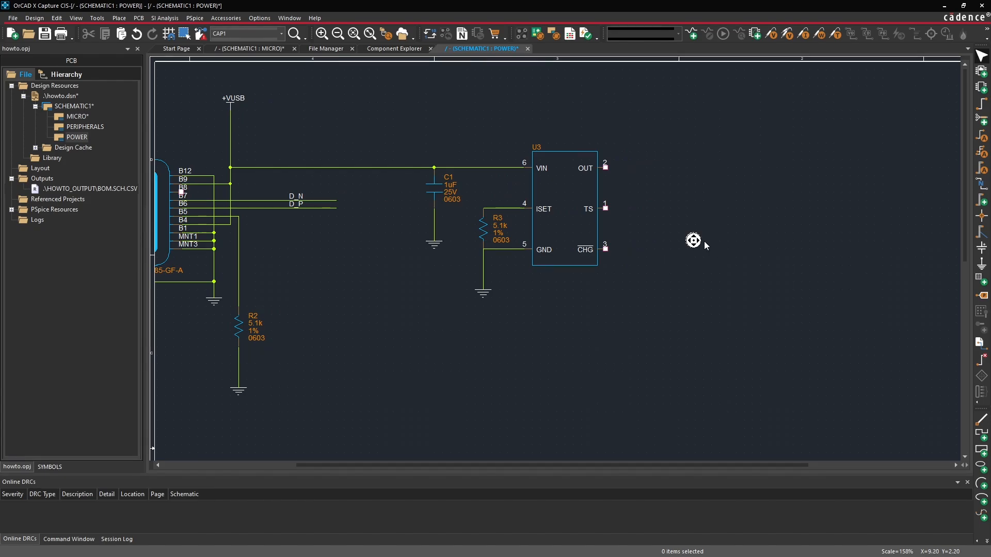
mouse_move(704, 241)
middle_down()
mouse_move(752, 241)
mouse_move(704, 240)
middle_up()
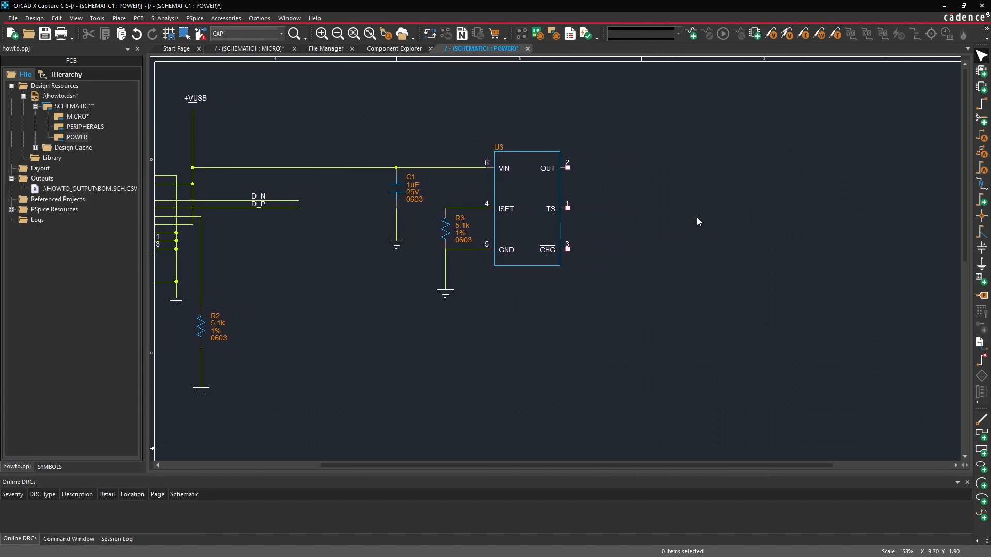
middle_drag(644, 215, 720, 211)
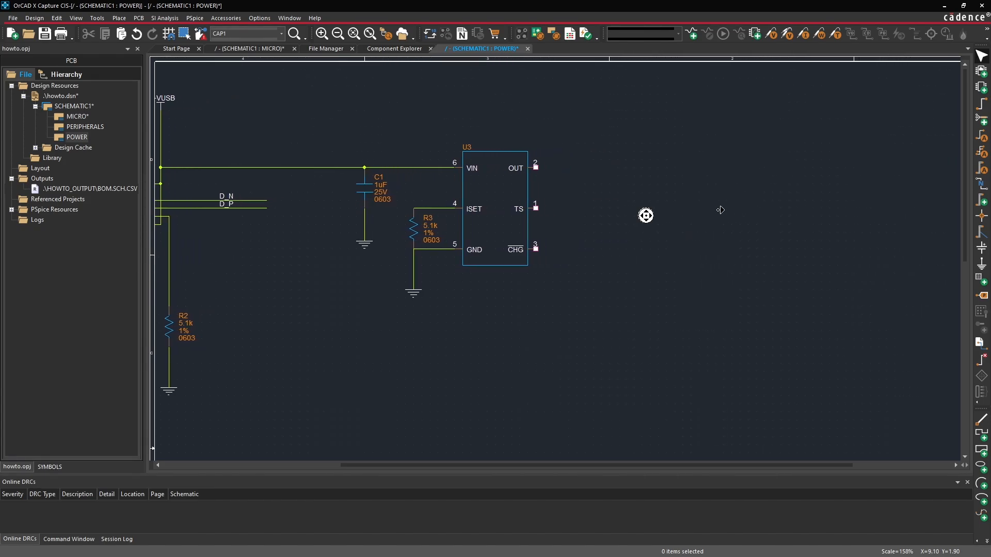
click(393, 50)
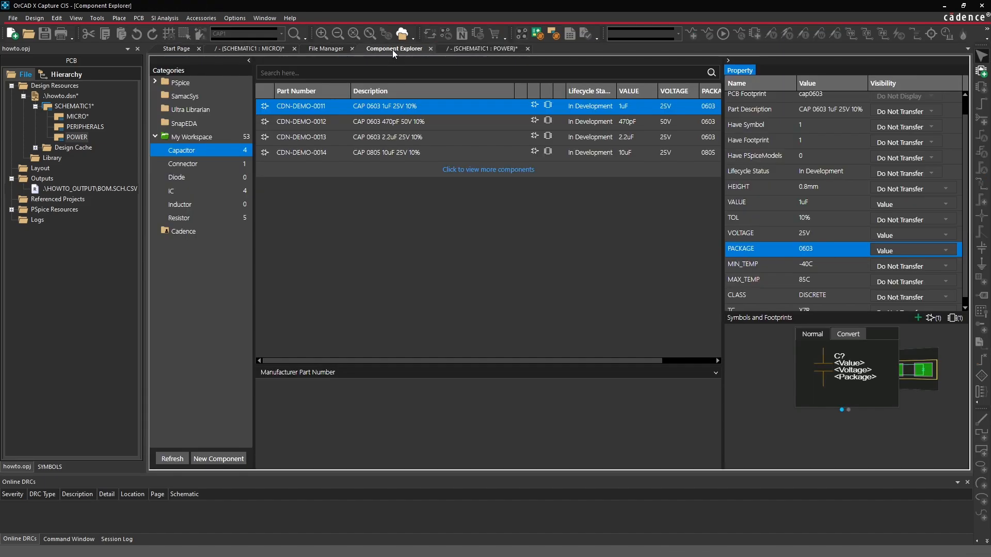
click(190, 217)
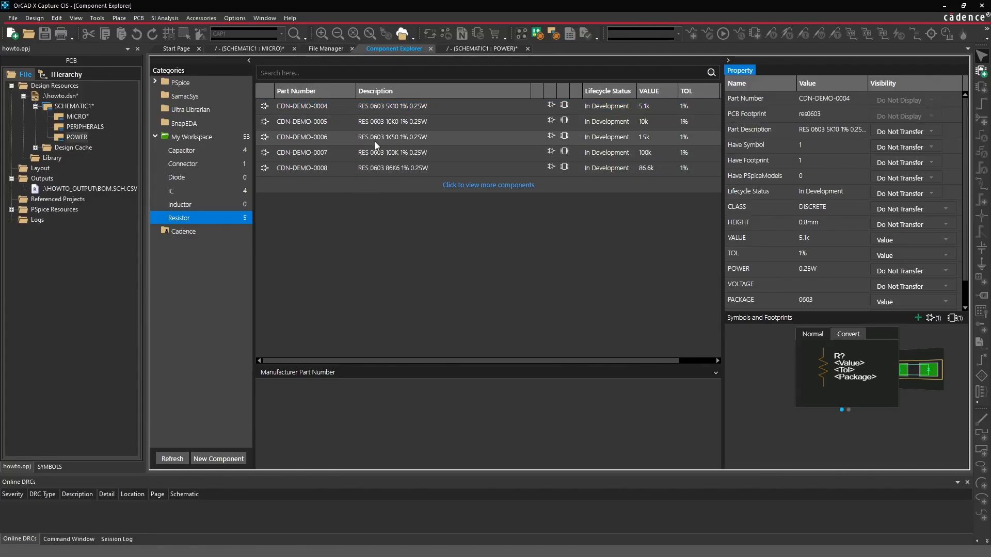
click(375, 140)
right_click(376, 144)
click(379, 149)
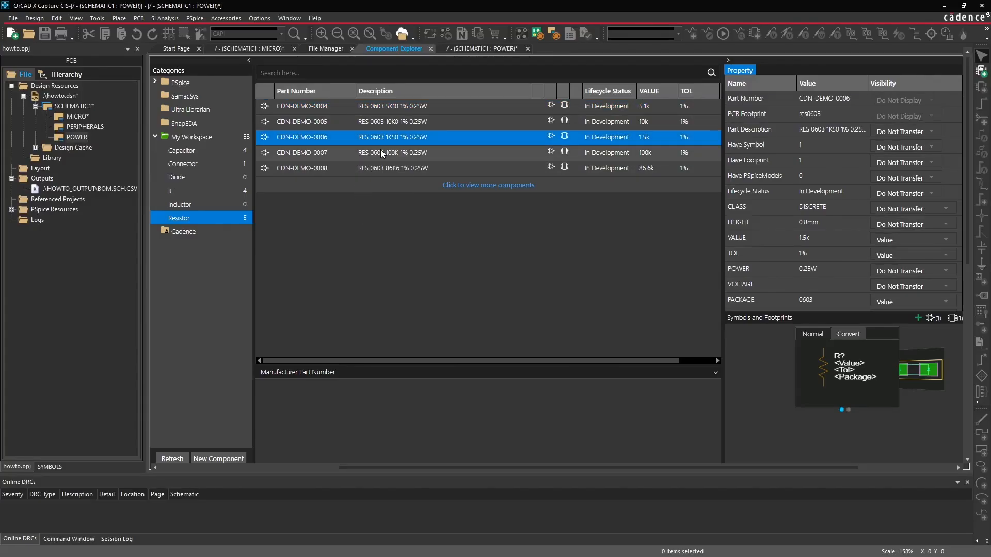
click(749, 172)
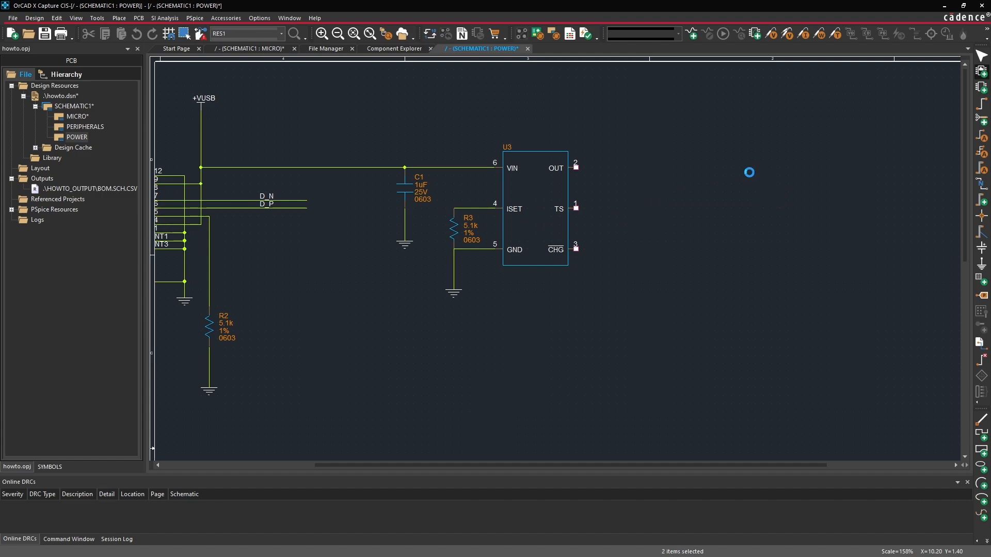
- Wire U3's OUT pin to the upper end of R4 and draw a wire stub downward from R4's lower end
key(w)
click(575, 167)
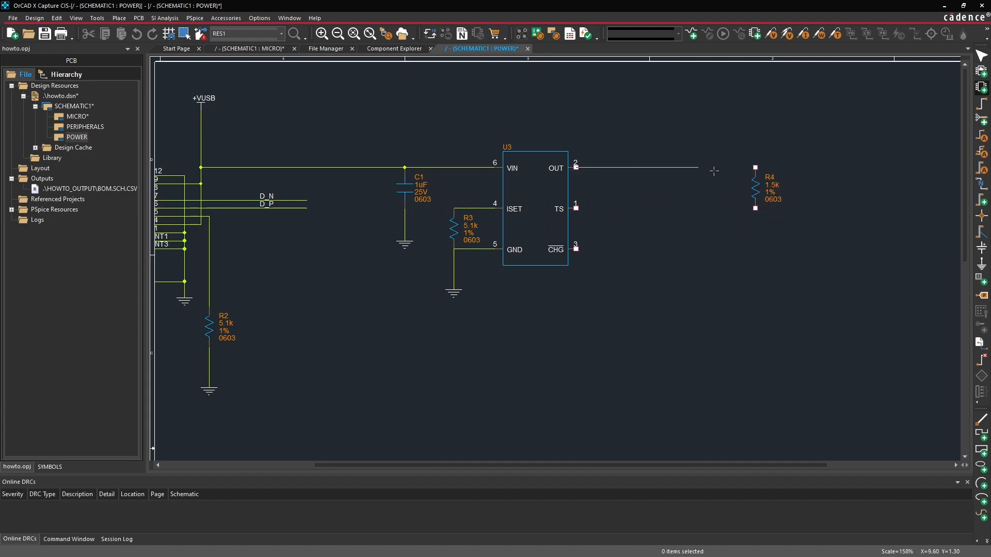
click(755, 167)
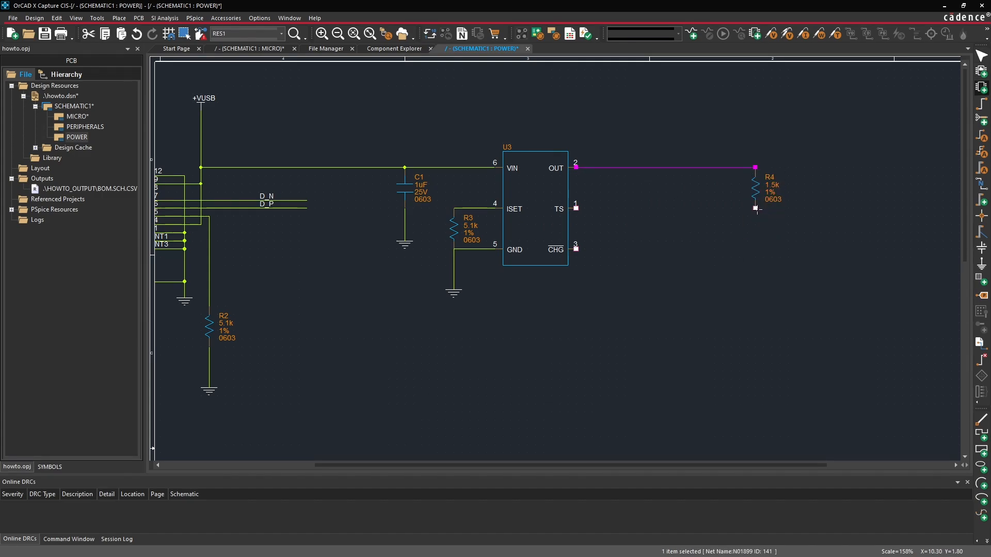
click(756, 208)
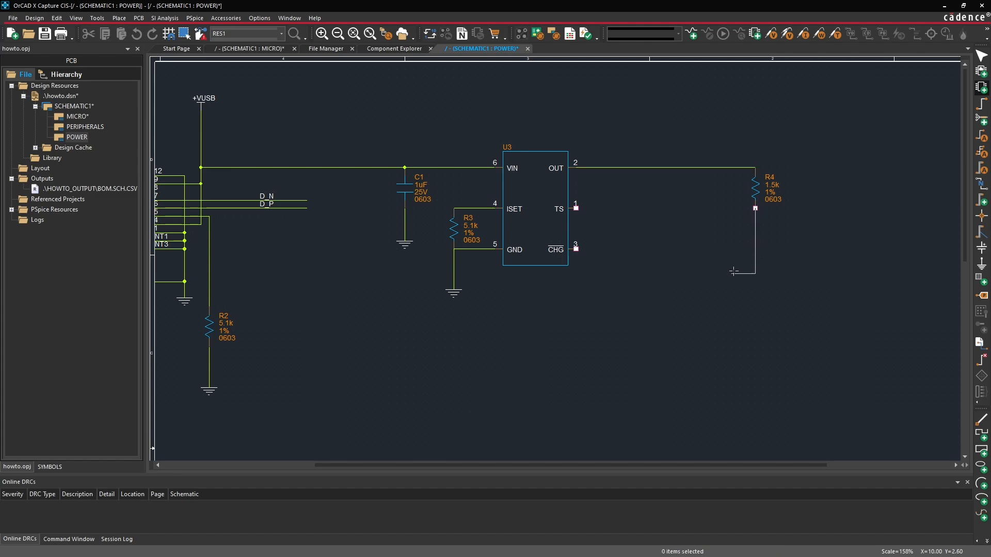
click(755, 290)
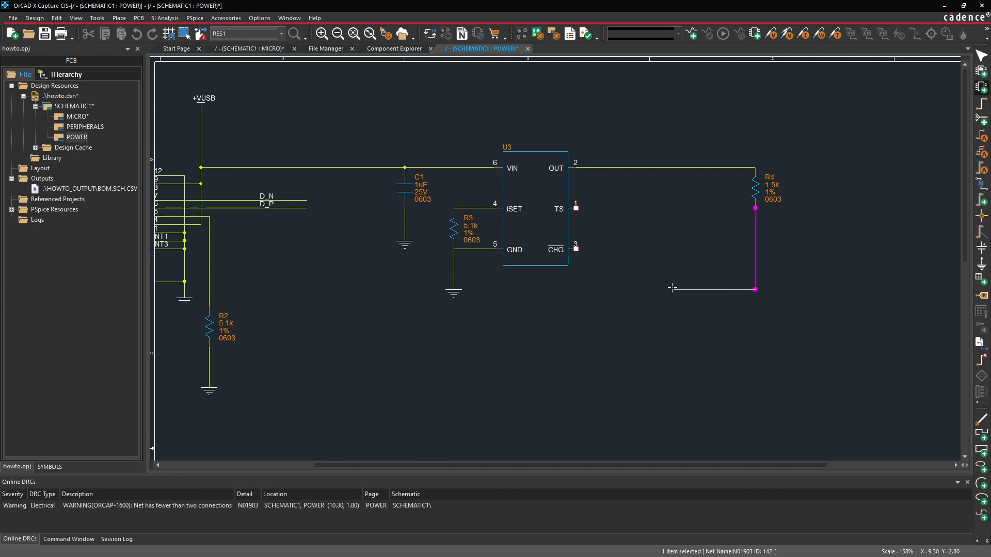
key(Escape)
click(681, 301)
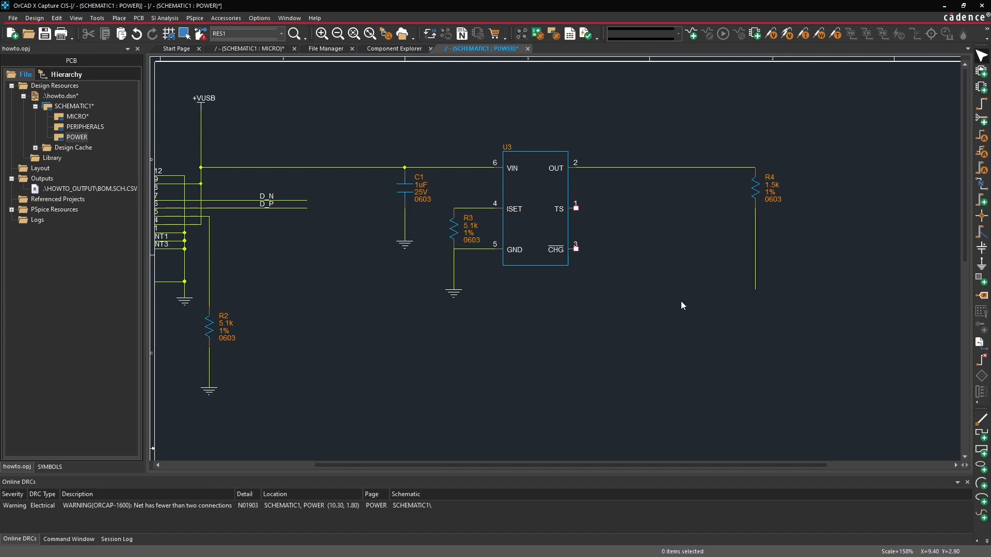
- Show the workspace's Diode category in the Component Explorer
click(403, 49)
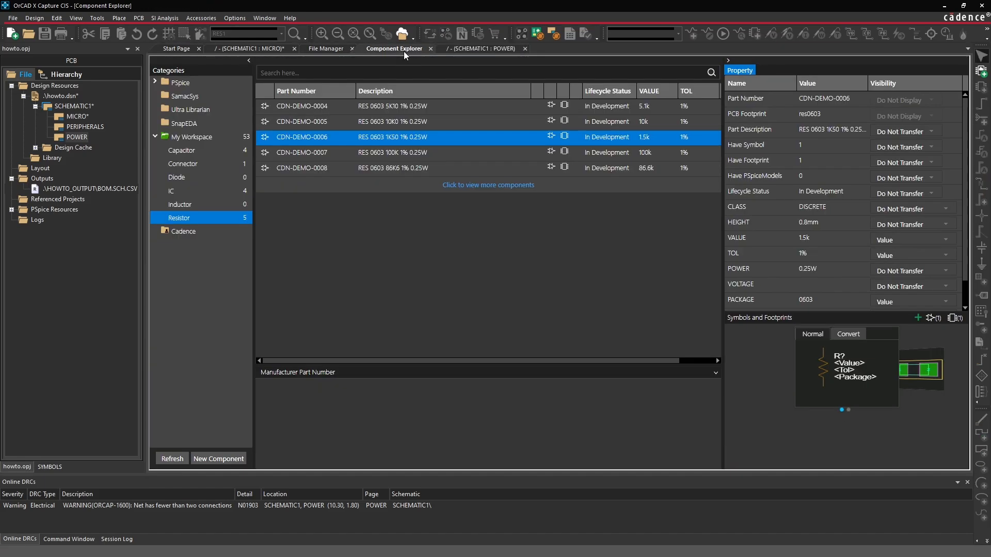
click(208, 178)
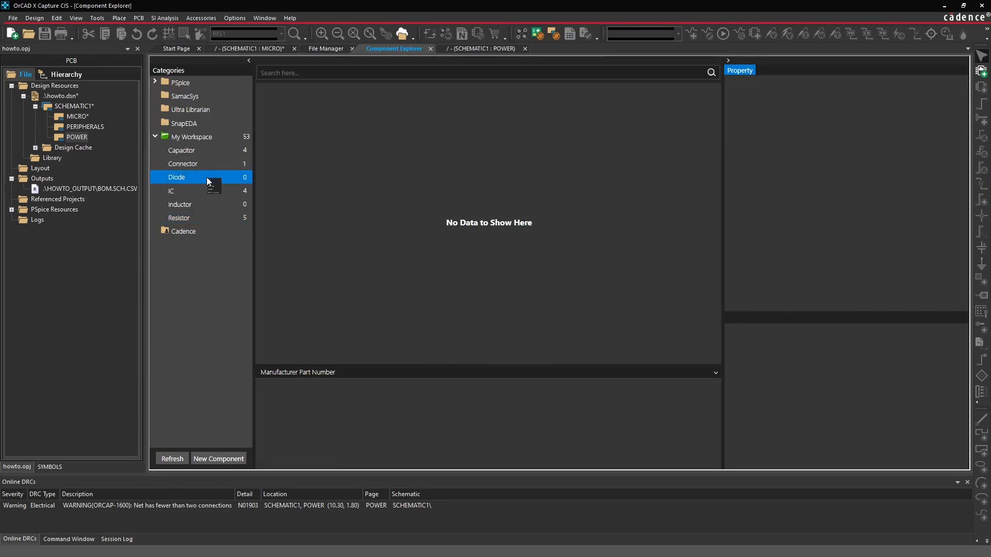
right_click(207, 178)
click(235, 247)
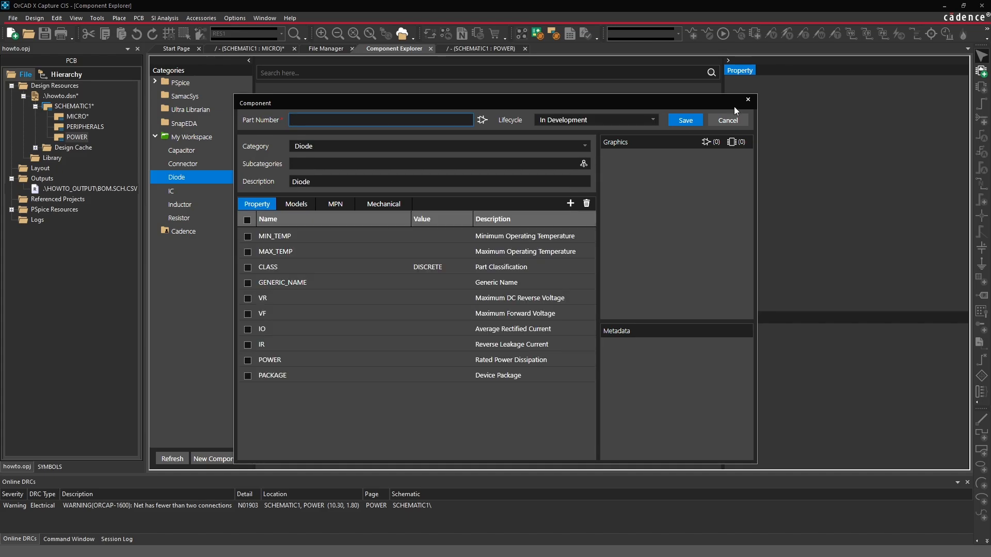
click(748, 100)
- Edit the Diode category so the VF property's visibility on the schematic is Value, and save the category
right_click(212, 177)
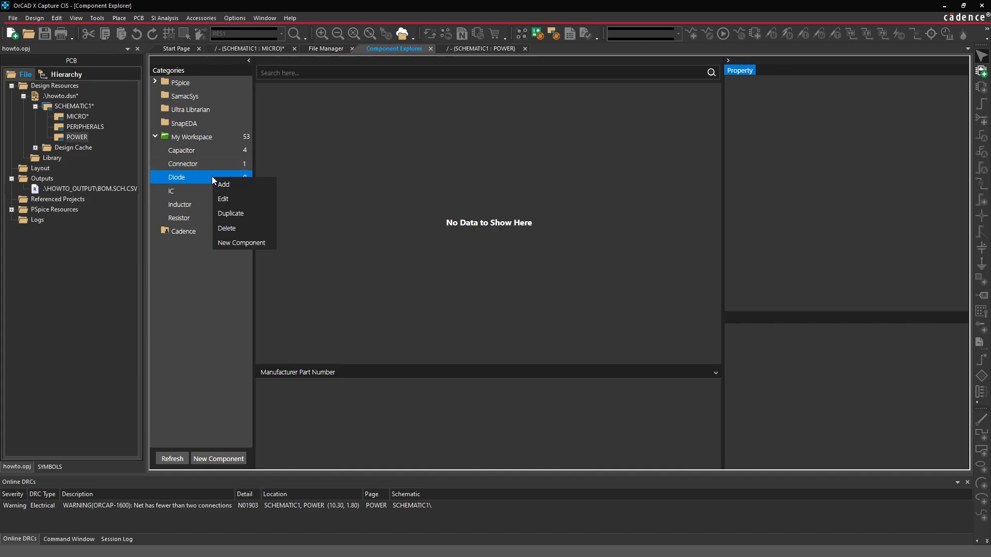
click(230, 203)
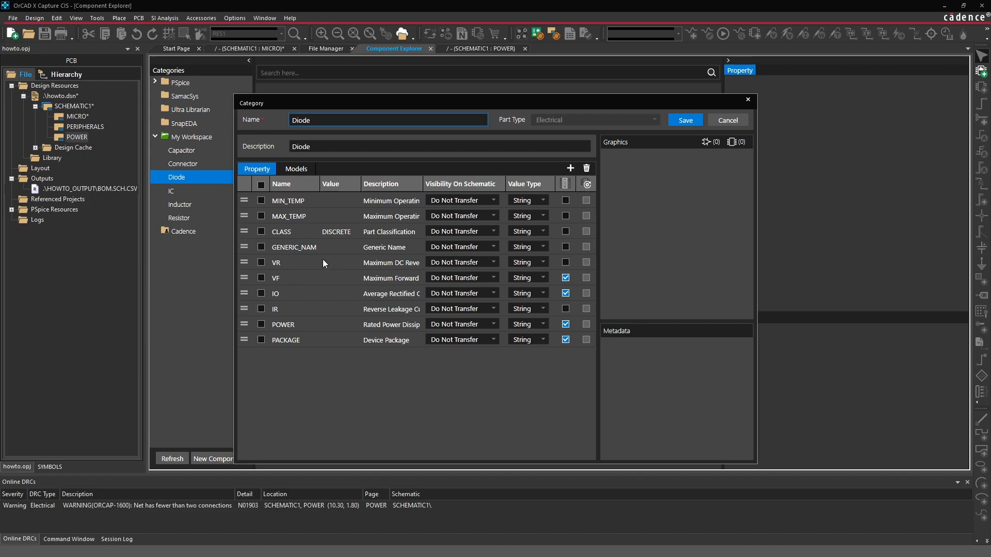
drag(423, 184, 461, 184)
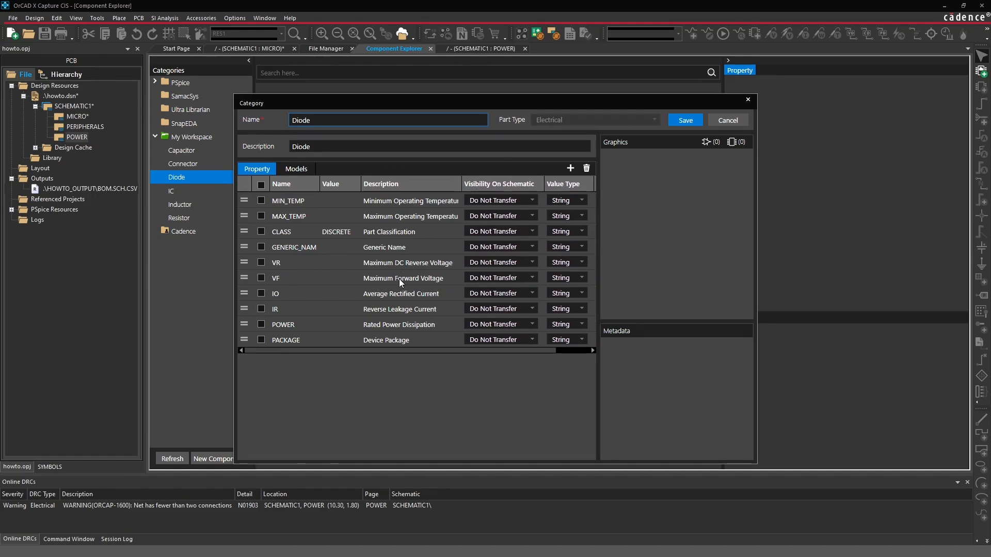
click(496, 278)
click(497, 327)
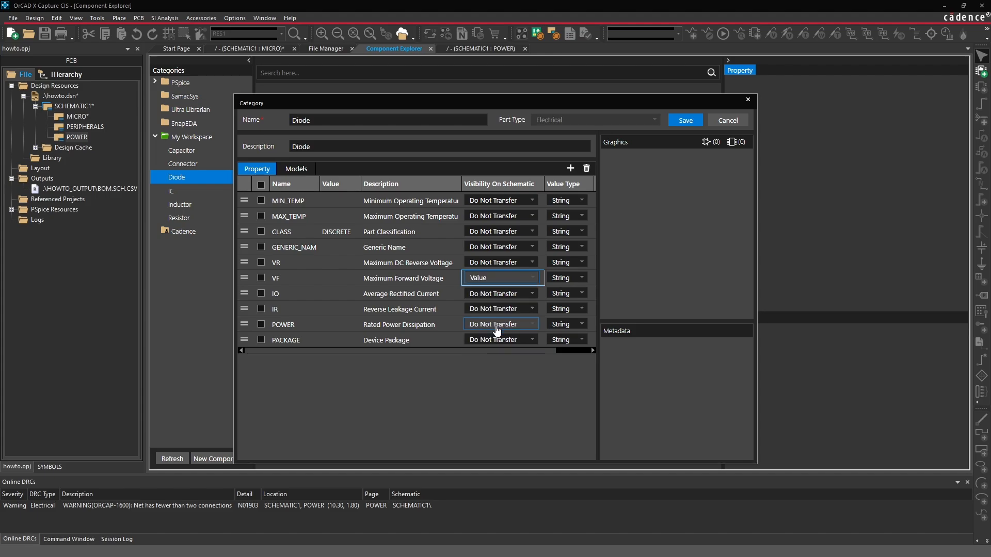
click(682, 120)
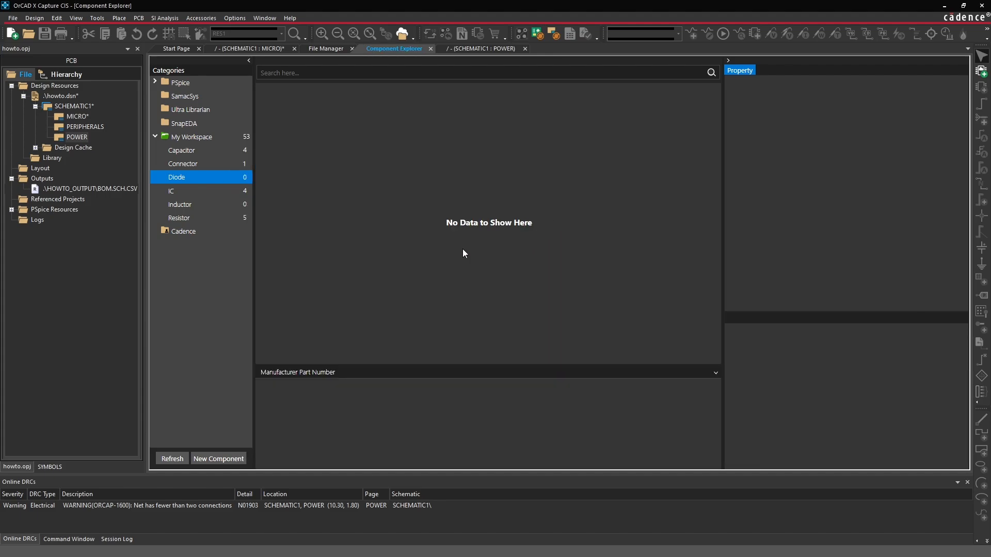
- Start a new component in the Diode category and set MIN_TEMP to -40C and MAX_TEMP to 125C
right_click(210, 178)
click(237, 248)
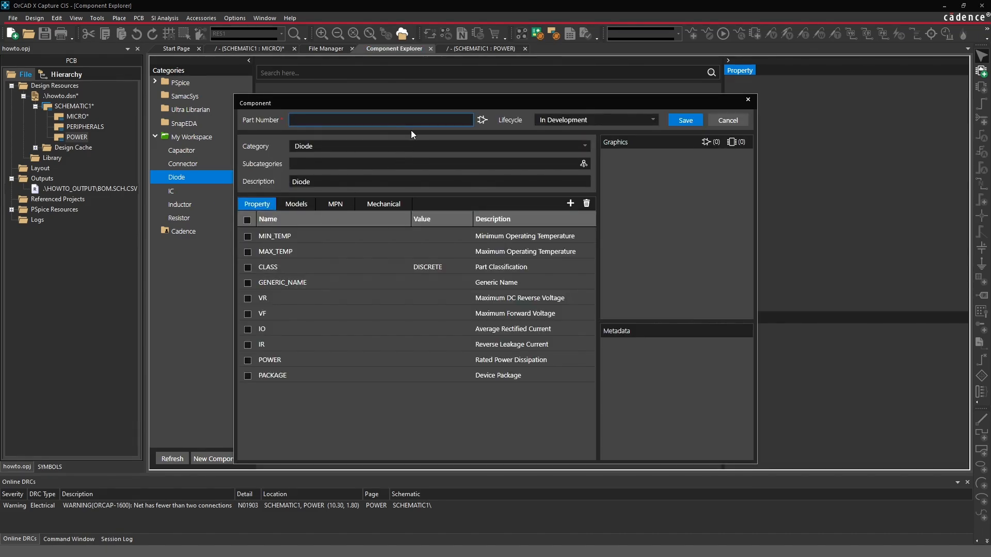
drag(436, 105, 445, 90)
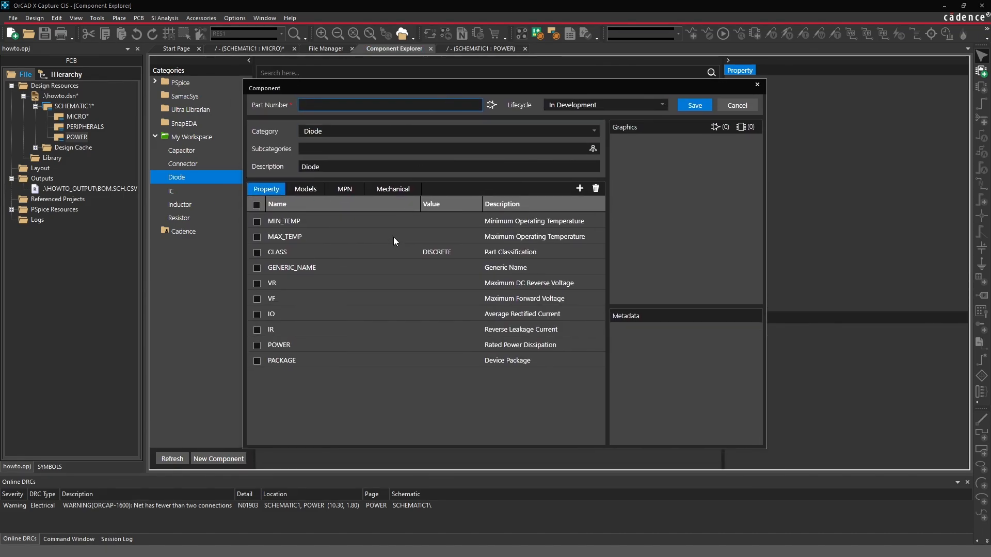
click(434, 220)
text(-40C)
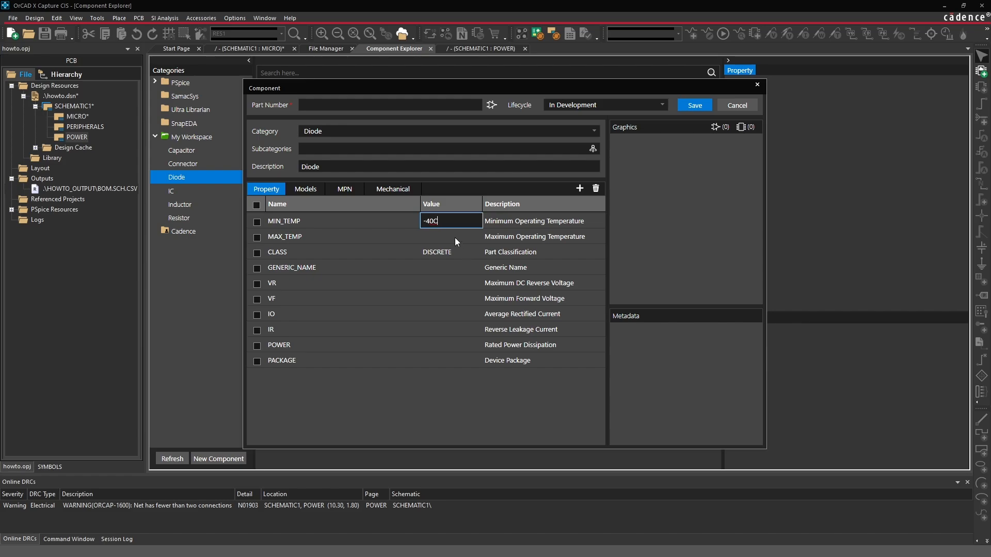
click(454, 237)
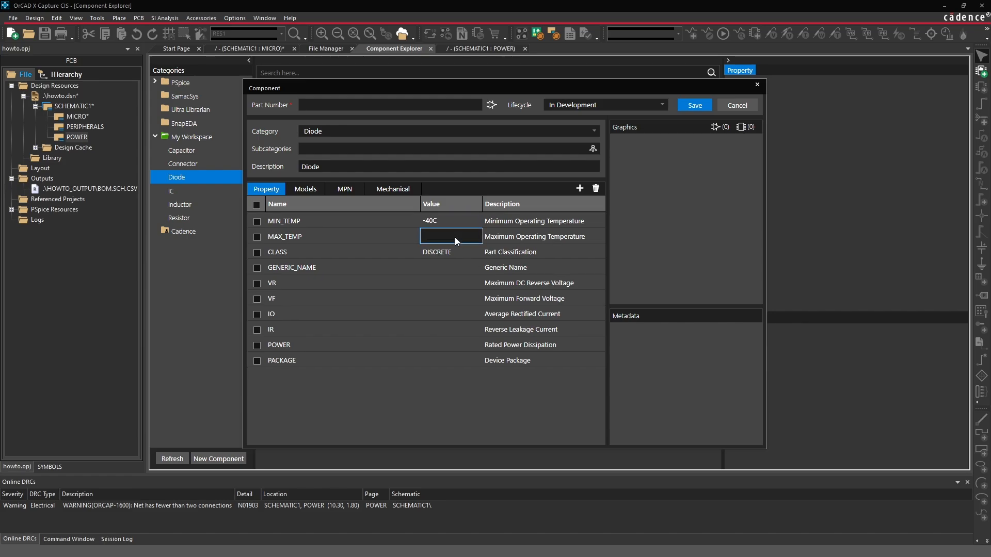
text(125C)
- Set the new diode's GENERIC_NAME to GREEN_LED, VR to 100V and VF to 1.6V
click(448, 267)
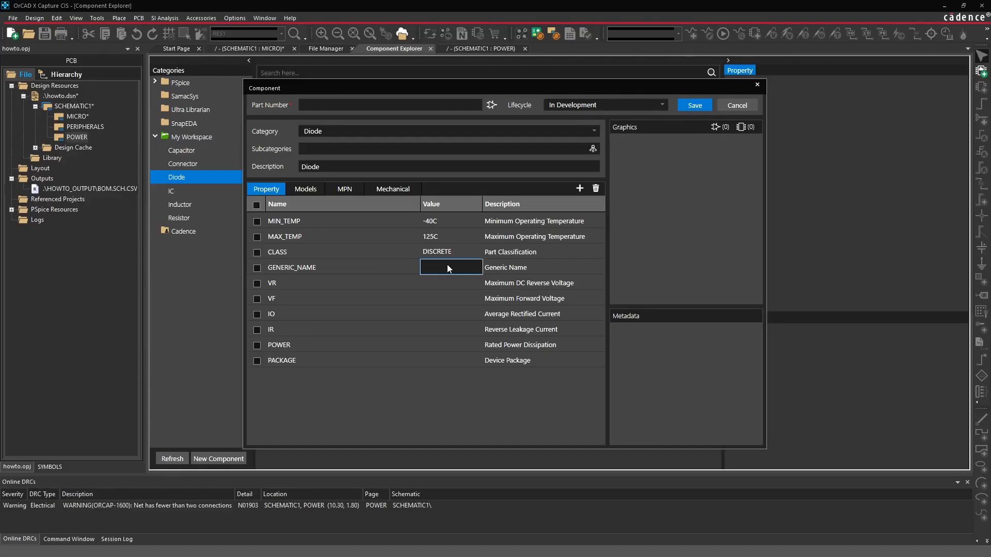
text(GREEN_LED)
click(436, 280)
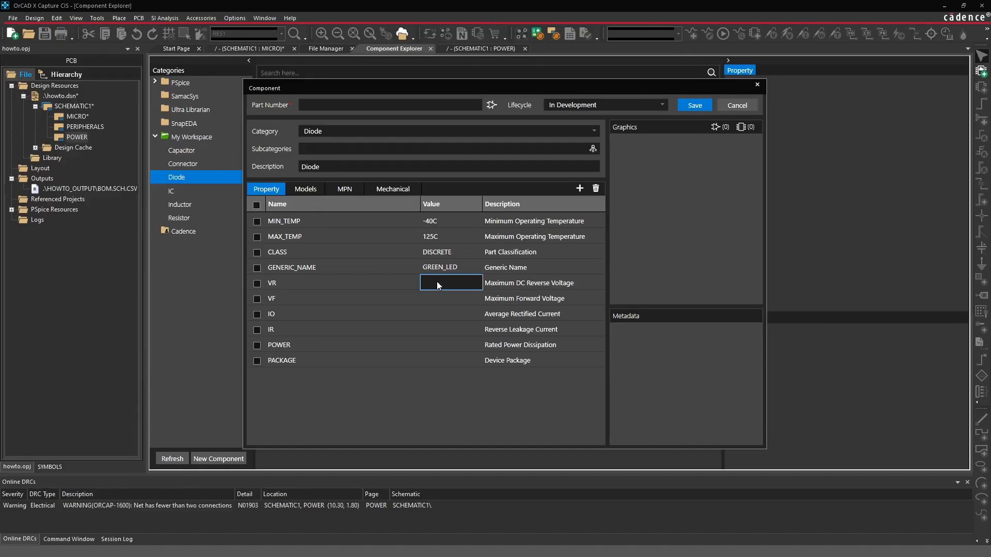
text(100V)
click(449, 299)
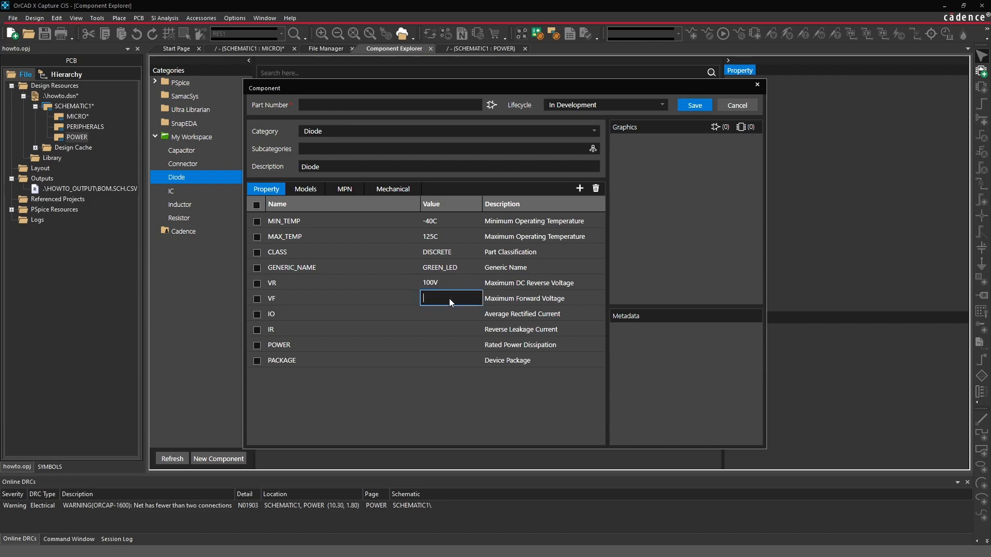
text(1.6V)
- Set the diode's IO to 100mA, IR to 1uA, POWER to 0.25W and PACKAGE to 0805
click(431, 316)
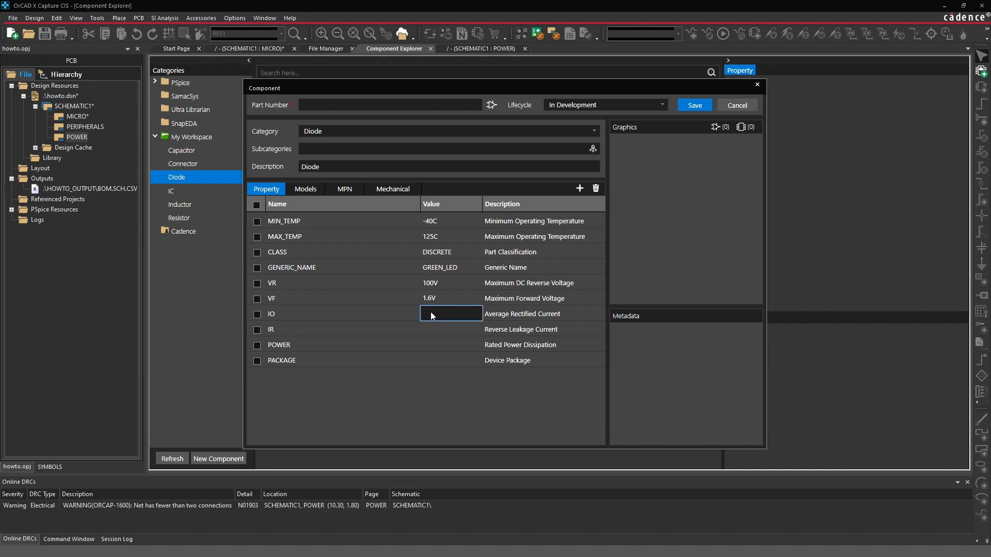
text(100mA)
click(441, 330)
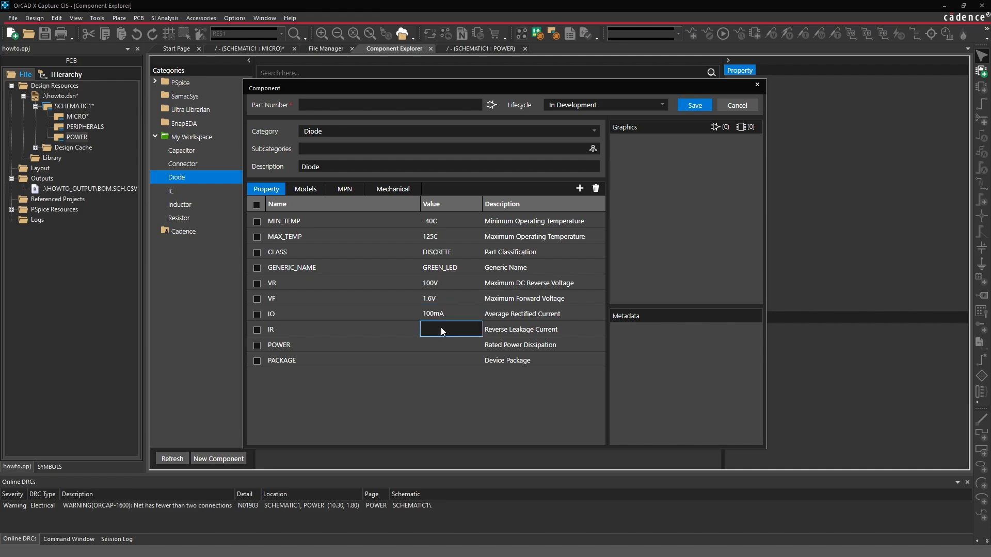
text(1uA)
click(443, 345)
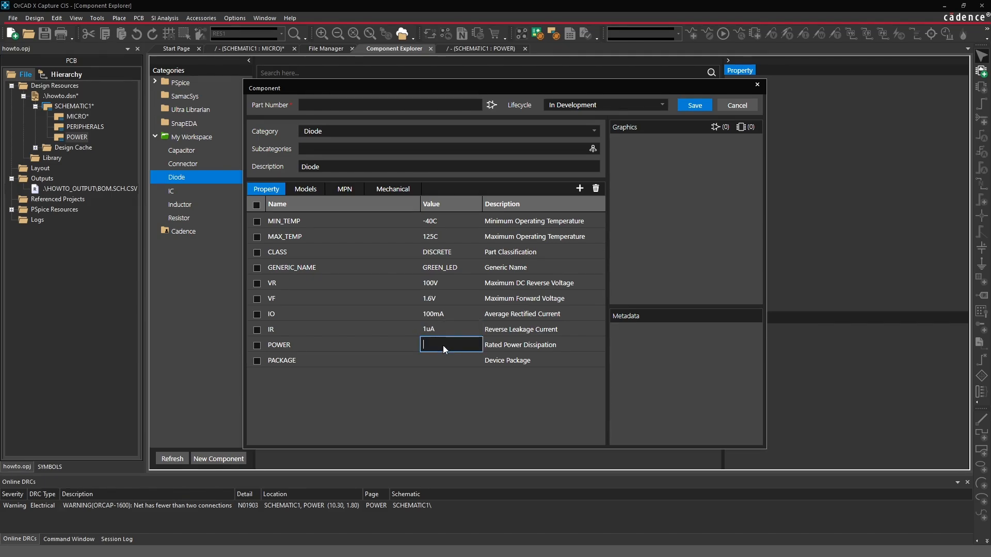
text(0.25W)
click(441, 361)
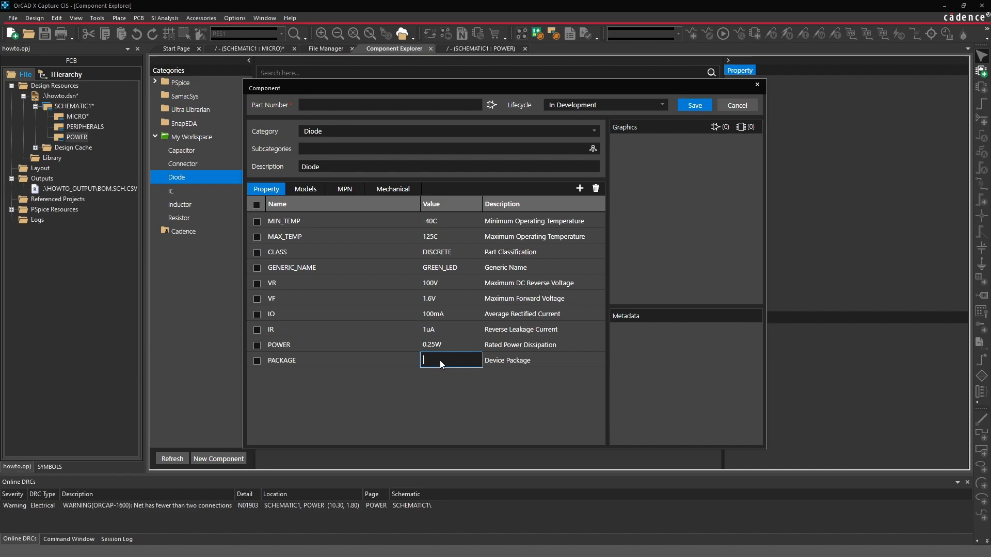
text(0805)
key(Return)
- Attach the SML-210MTT86 symbol from the libraries/symbols/SYMBOLS library to the diode component
click(304, 189)
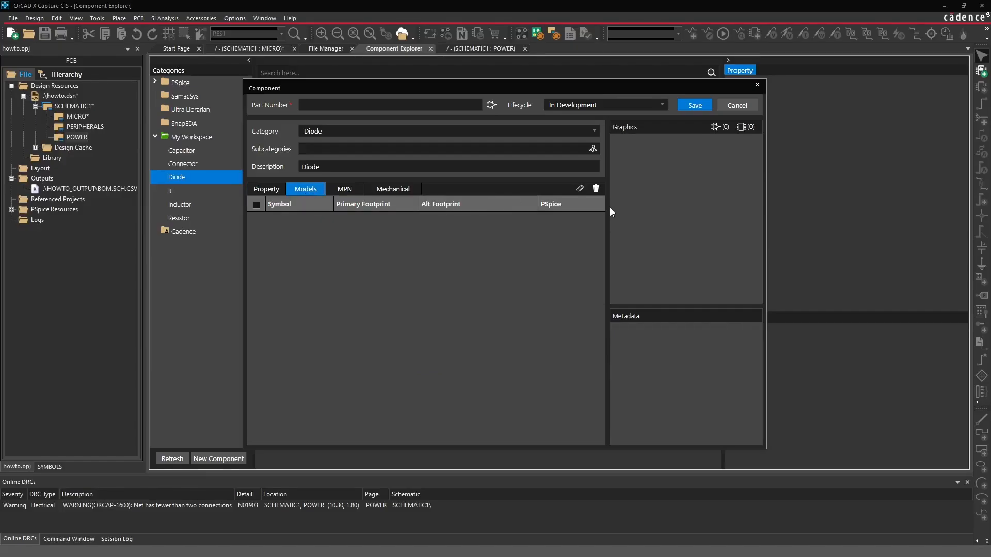
click(575, 189)
click(567, 208)
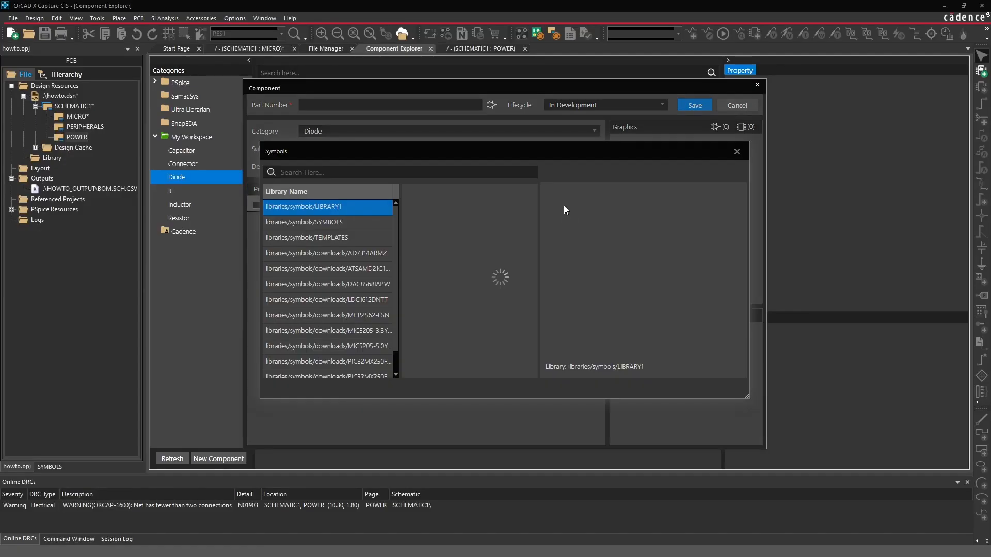
click(366, 227)
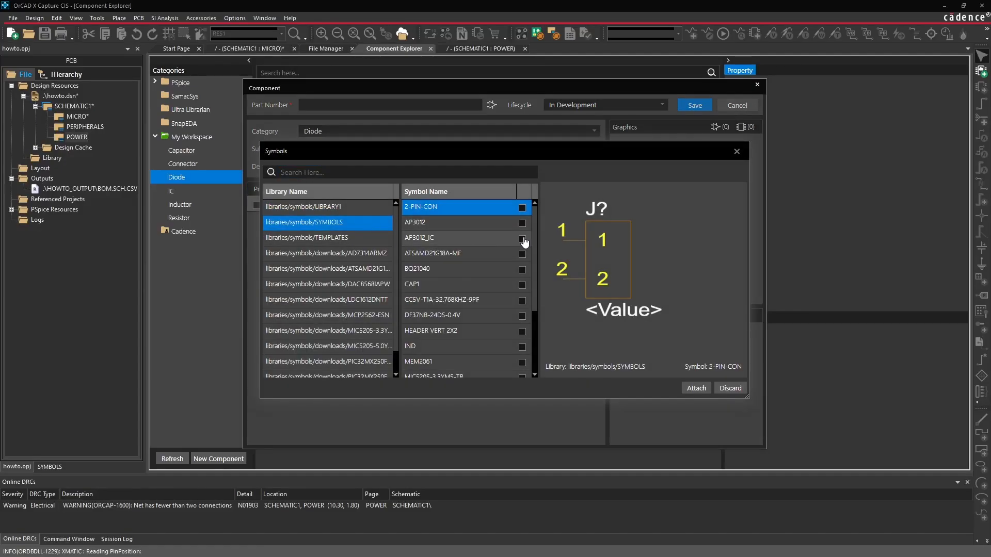
scroll(536, 246, down, 2)
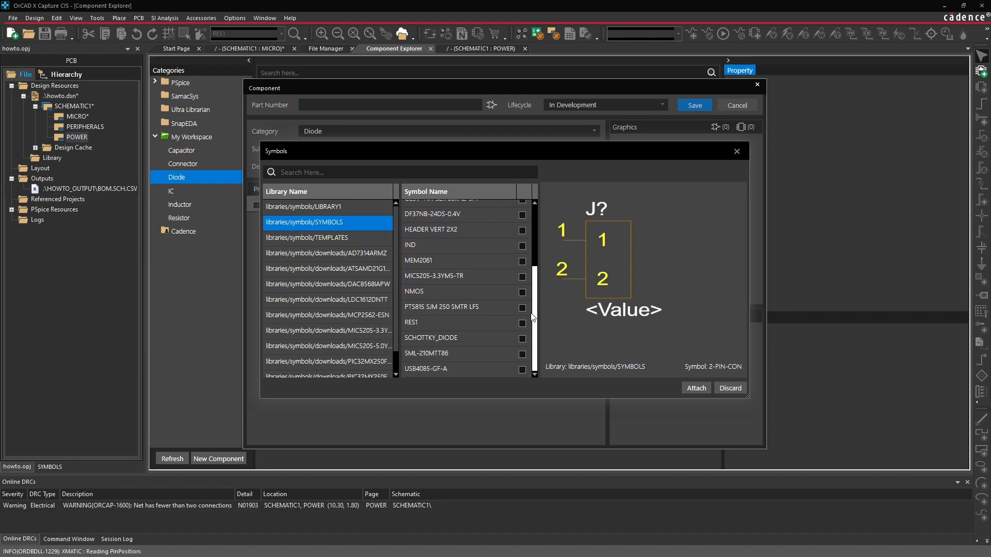
click(522, 354)
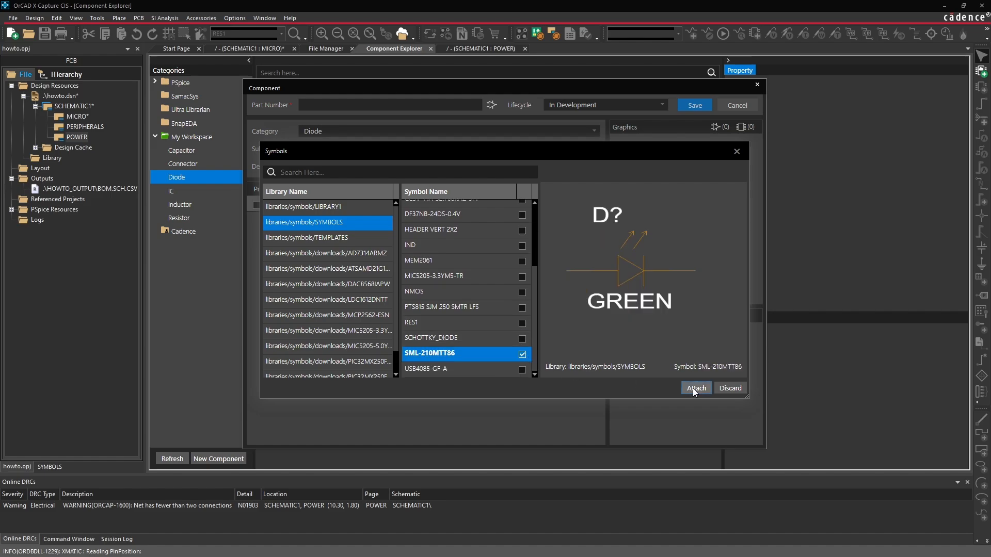
click(695, 388)
- Replace the diode's GENERIC_NAME value with SML-210MTT86
click(266, 189)
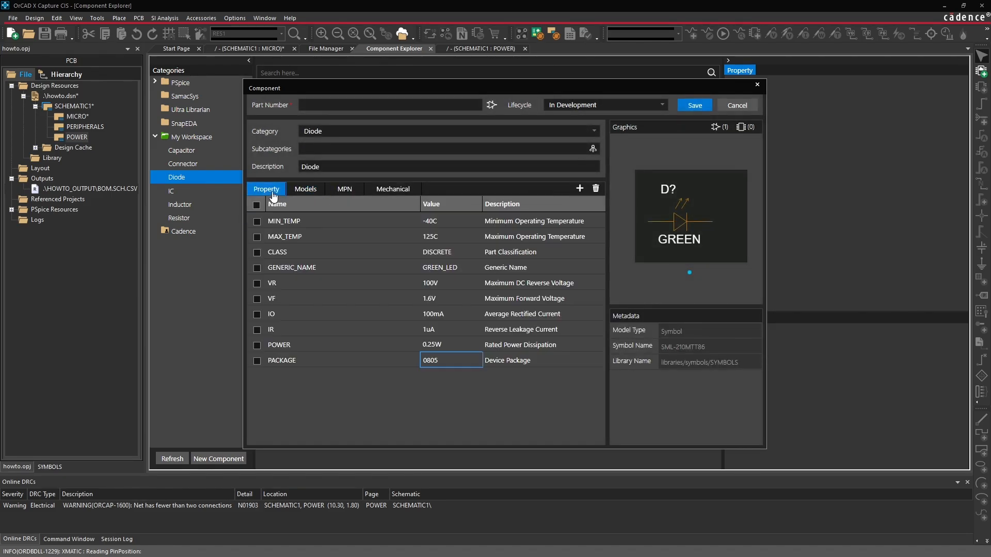
click(459, 270)
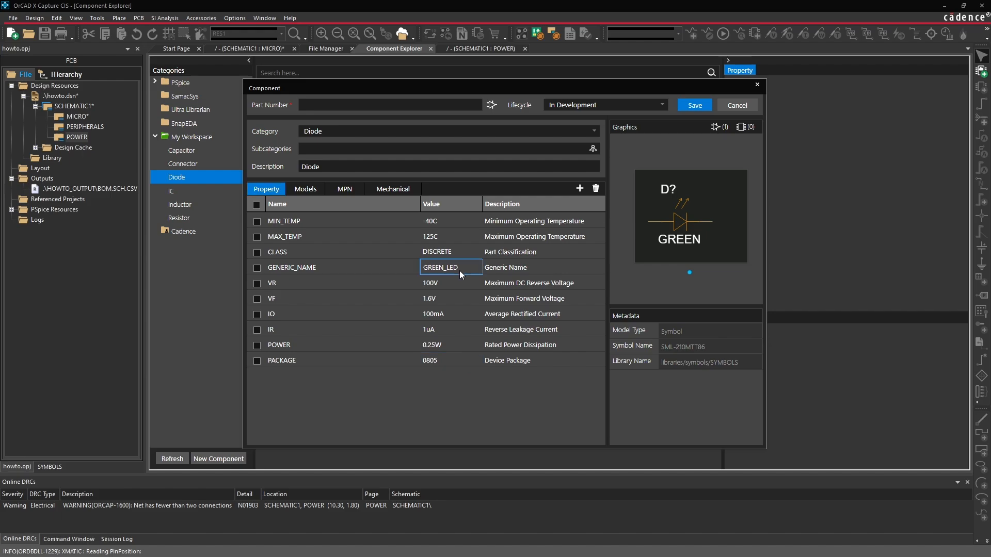
double_click(460, 270)
click(460, 270)
text(S)
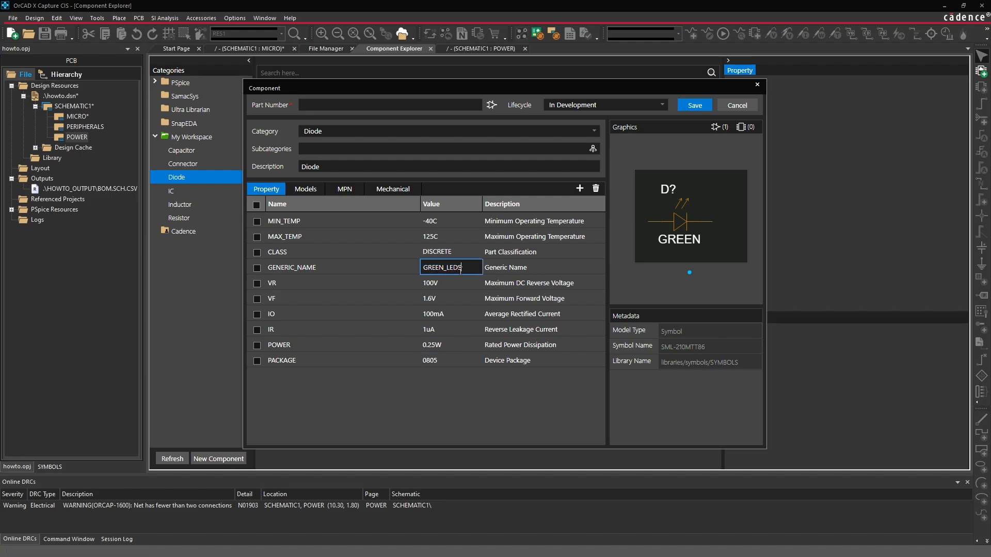
text(ML-210MTT86)
click(410, 392)
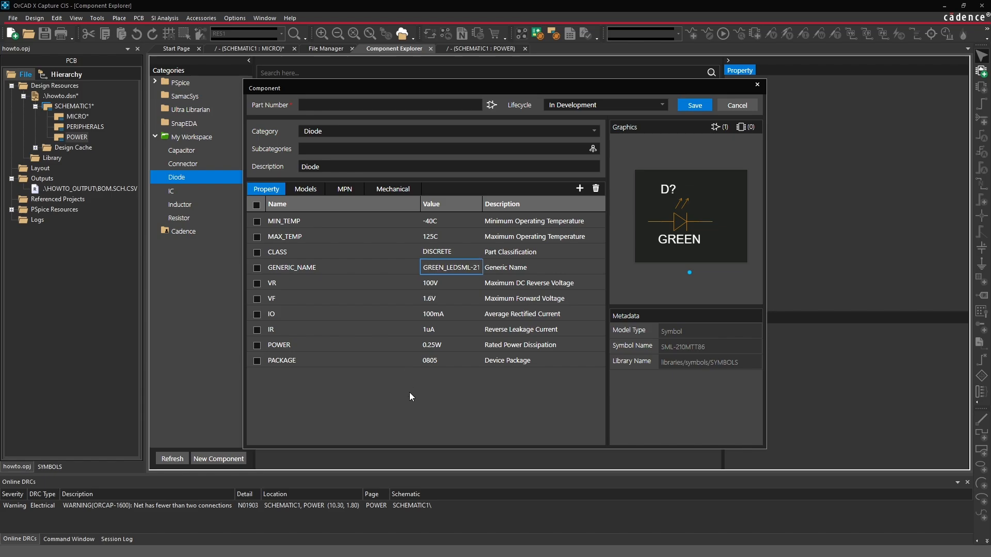
double_click(448, 270)
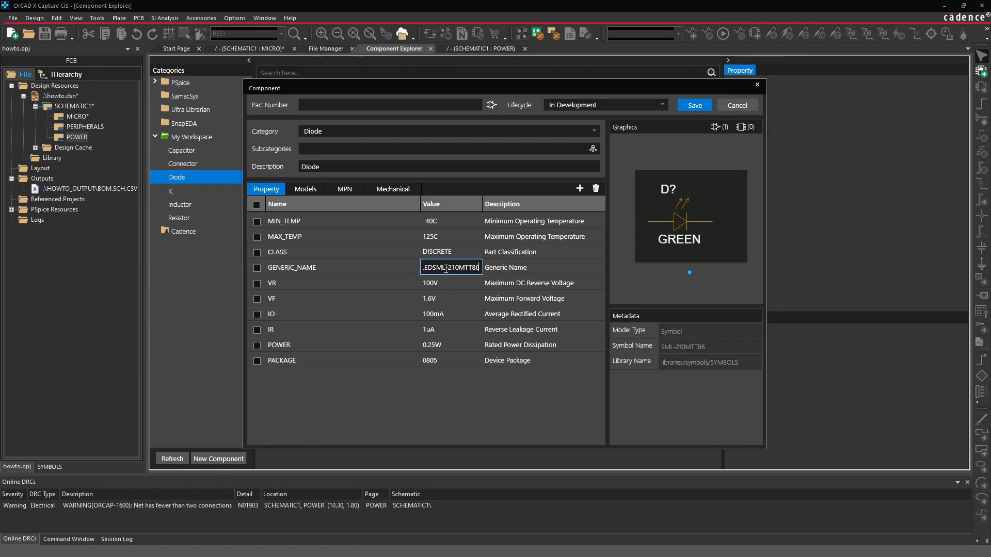
drag(428, 268, 406, 268)
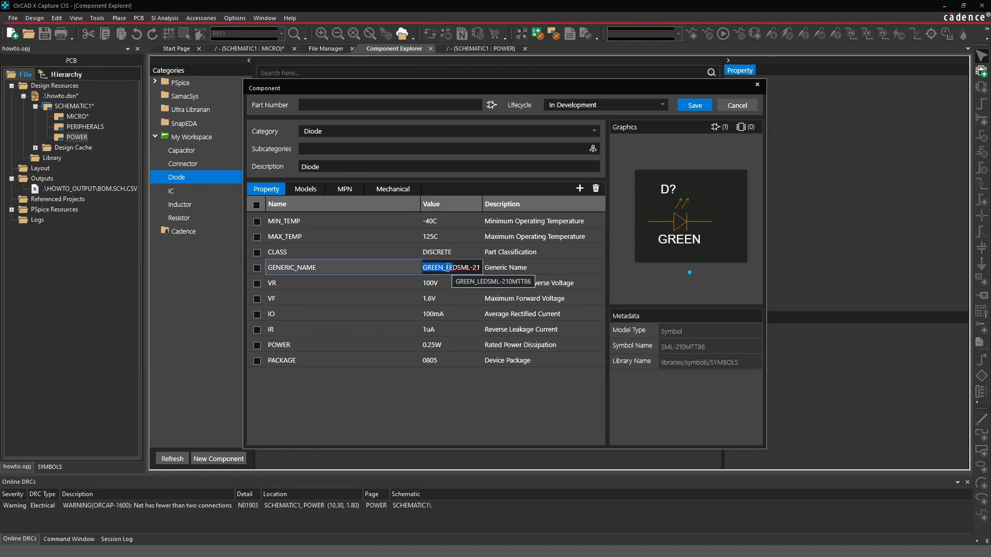
key(BackSpace)
key(Delete)
click(454, 397)
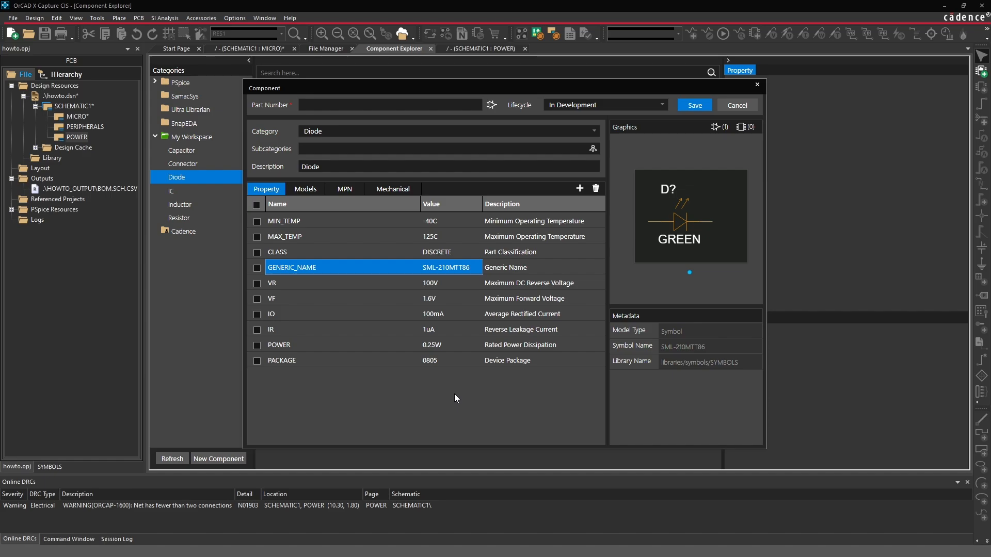
- Browse the footprints available for the SML-210MTT86 model, including a search for "led"
click(306, 189)
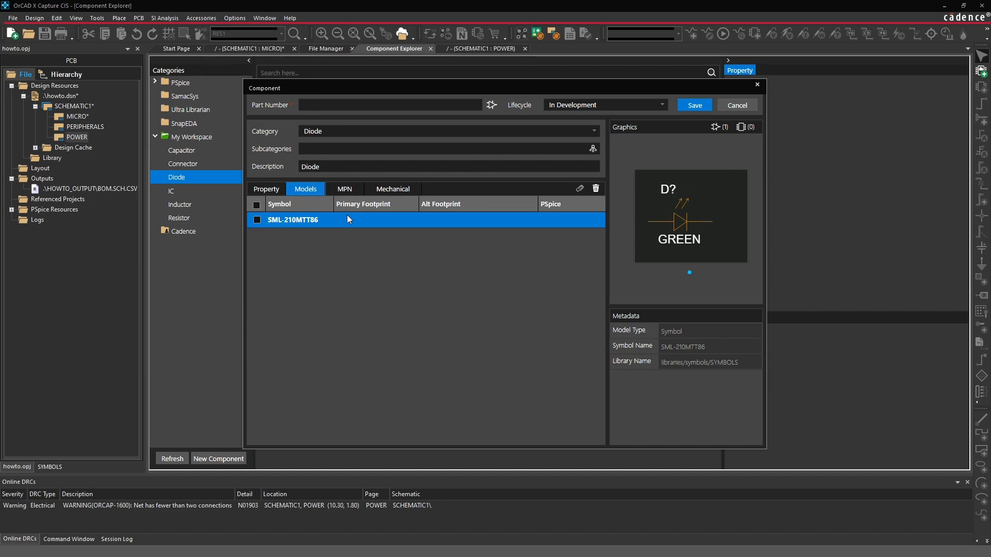
click(580, 189)
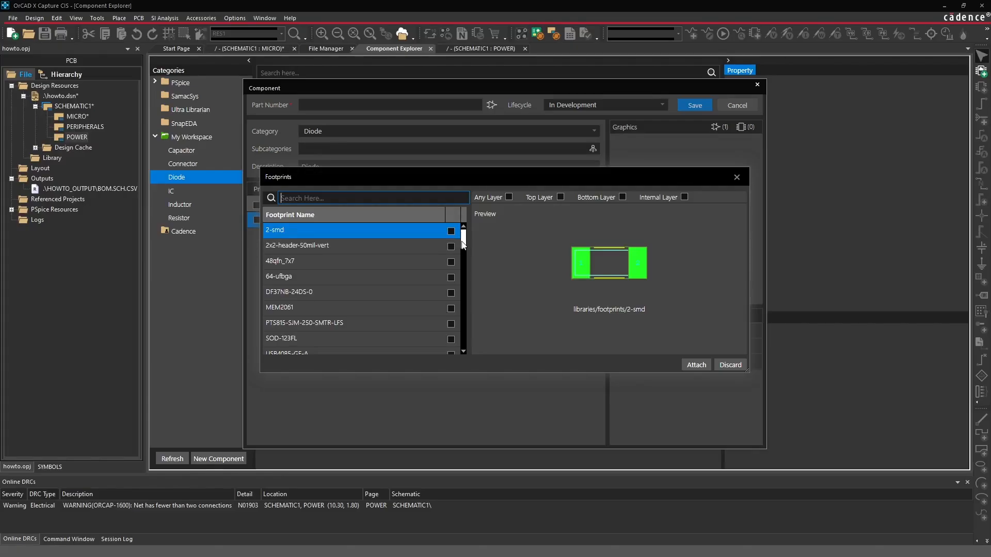
scroll(463, 245, down, 5)
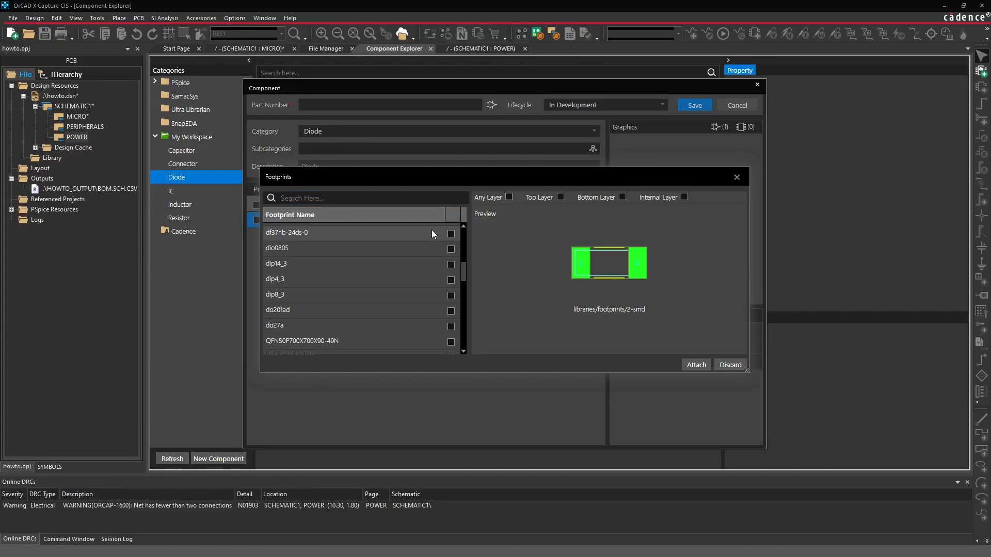
click(415, 198)
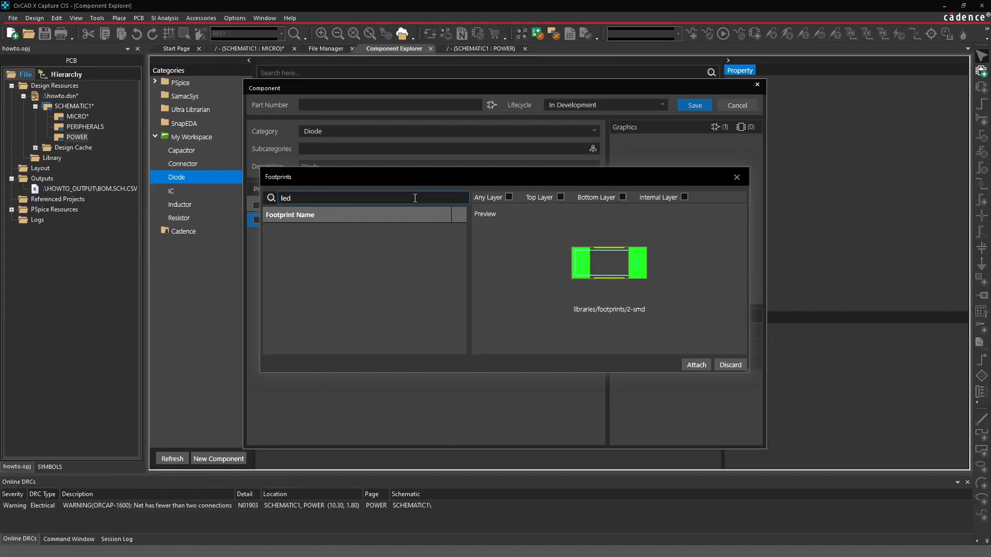
key(BackSpace)
key(BackSpace)
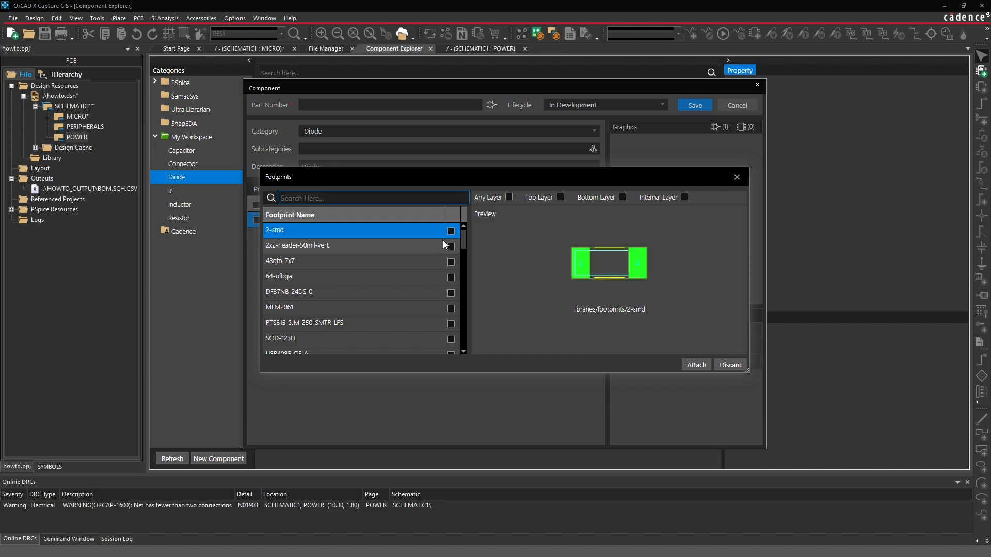
drag(462, 245, 464, 288)
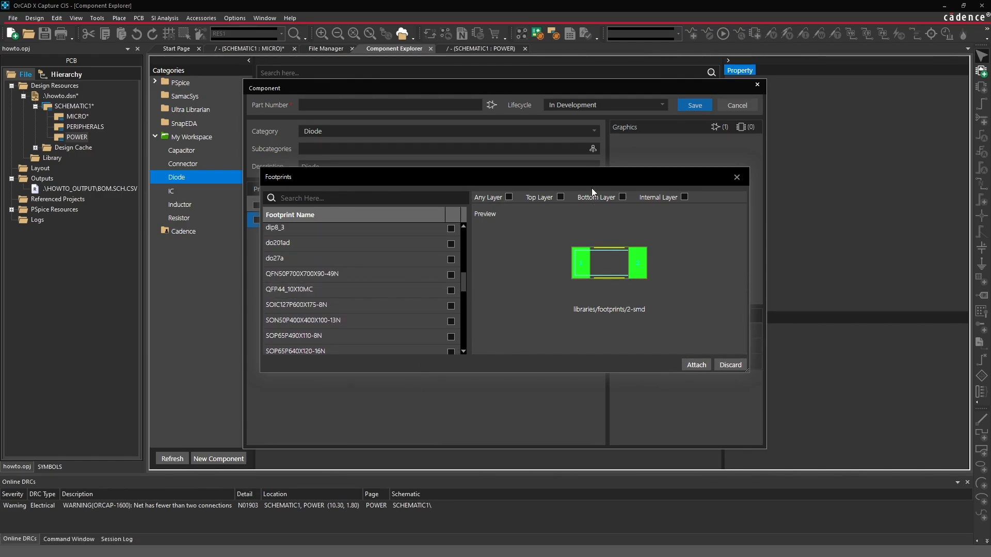
drag(589, 177, 566, 120)
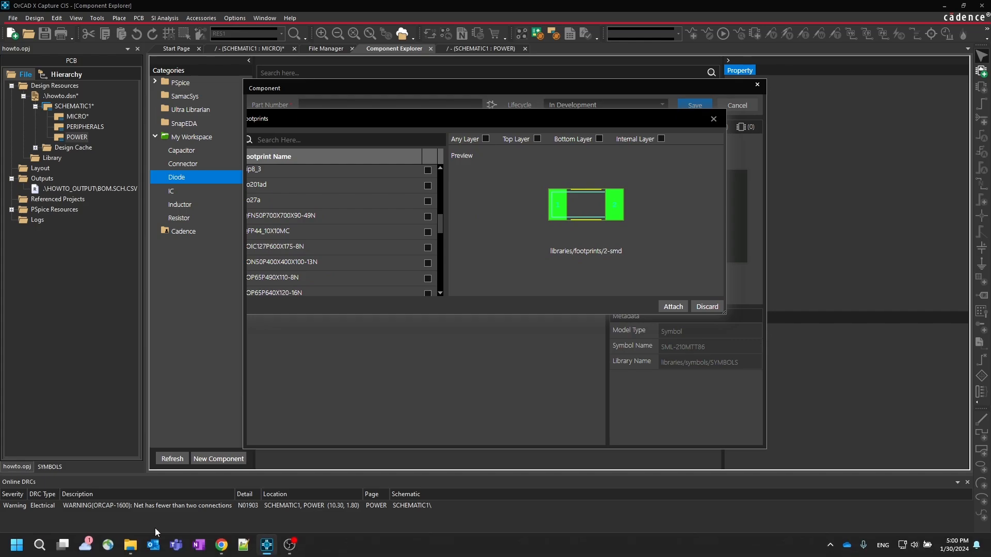
- Switch to Chrome, look up sml210mtt86 and check its package in the DigiKey product attributes, returning to OrCAD X Capture
click(225, 548)
key(ctrl+t)
text(sml)
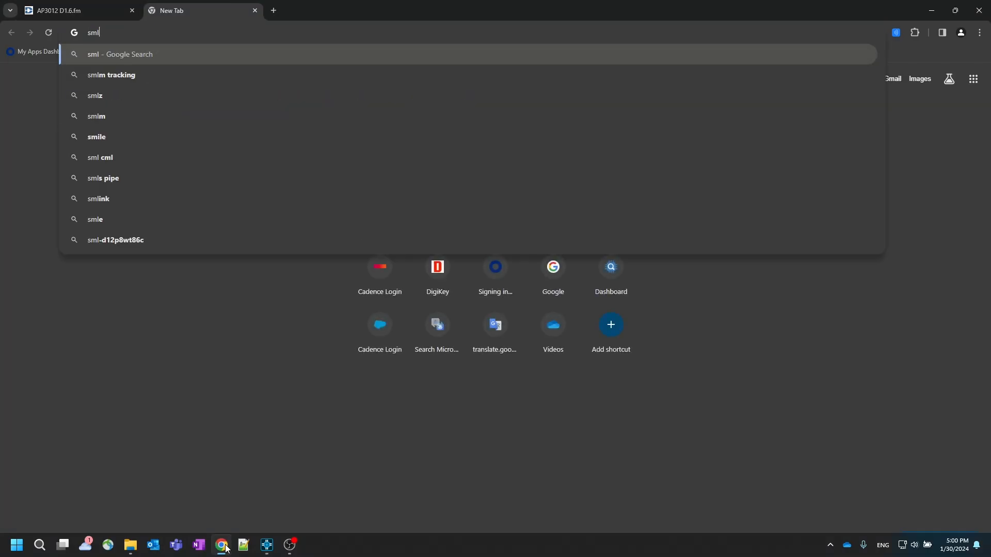
text(210mt)
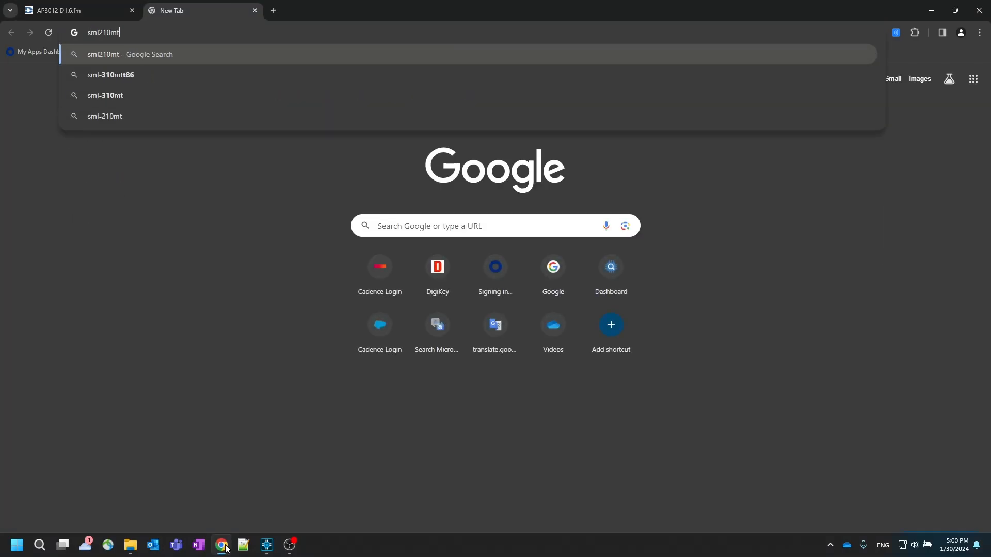
text(t86)
key(Return)
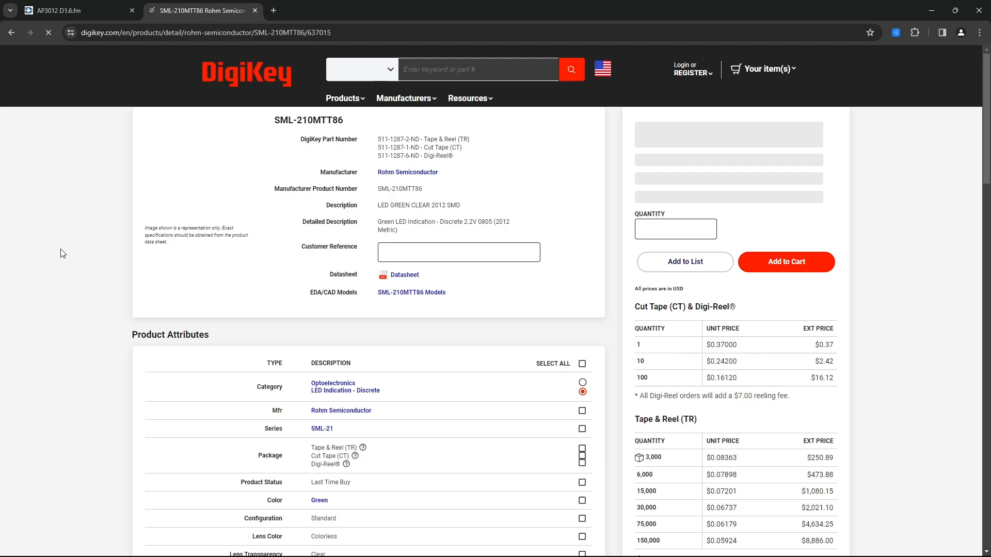
scroll(61, 250, down, 5)
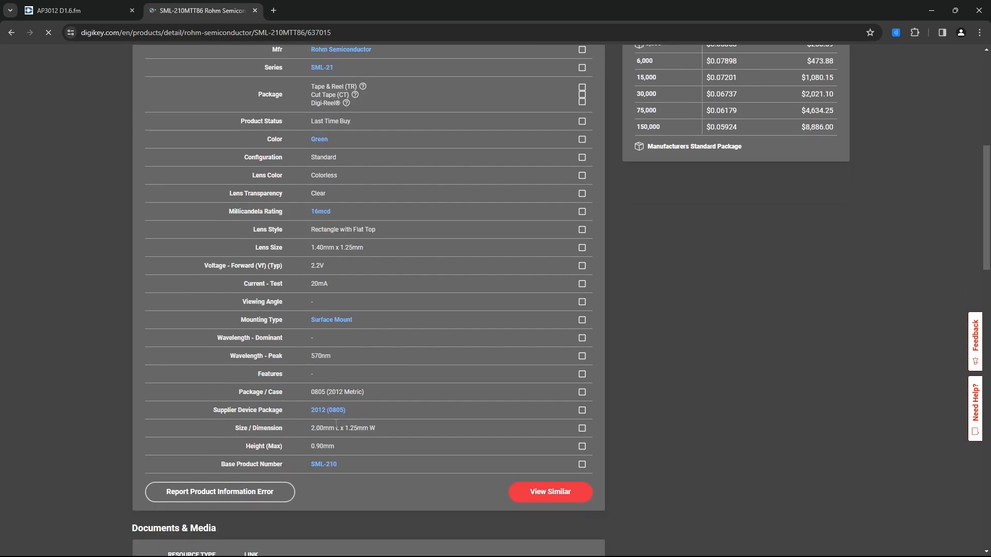
click(931, 11)
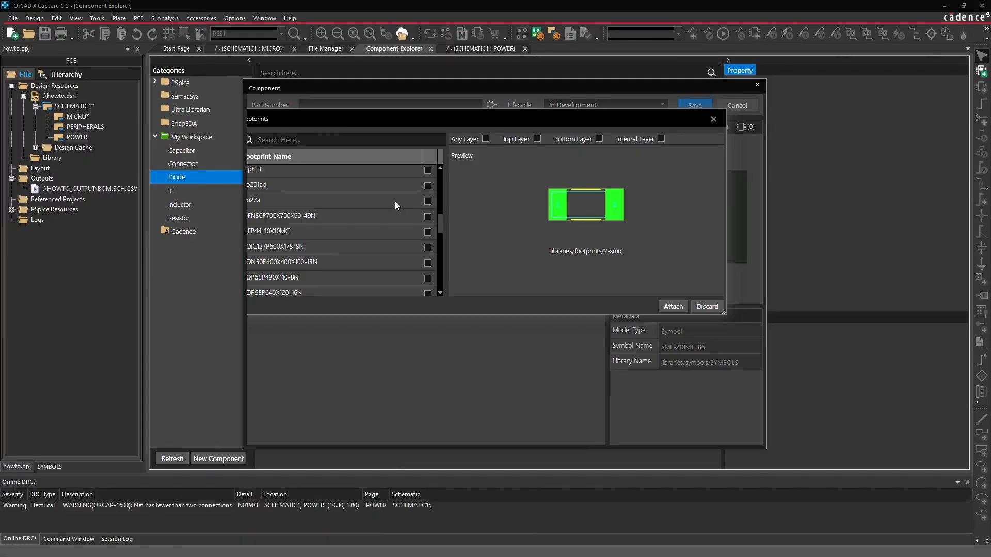
- Attach the res0805 footprint to the SML-210MTT86 diode model
drag(415, 110, 429, 155)
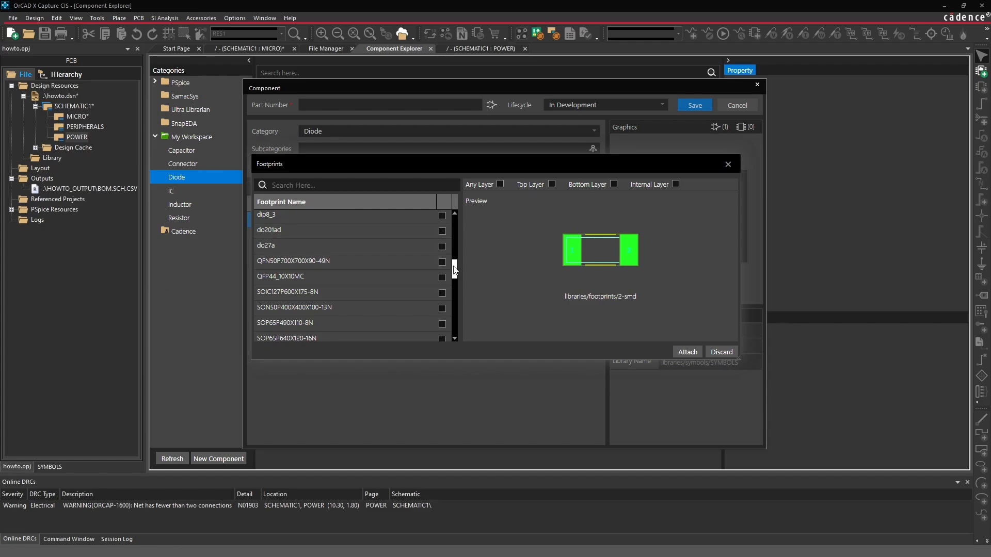
drag(454, 269, 454, 306)
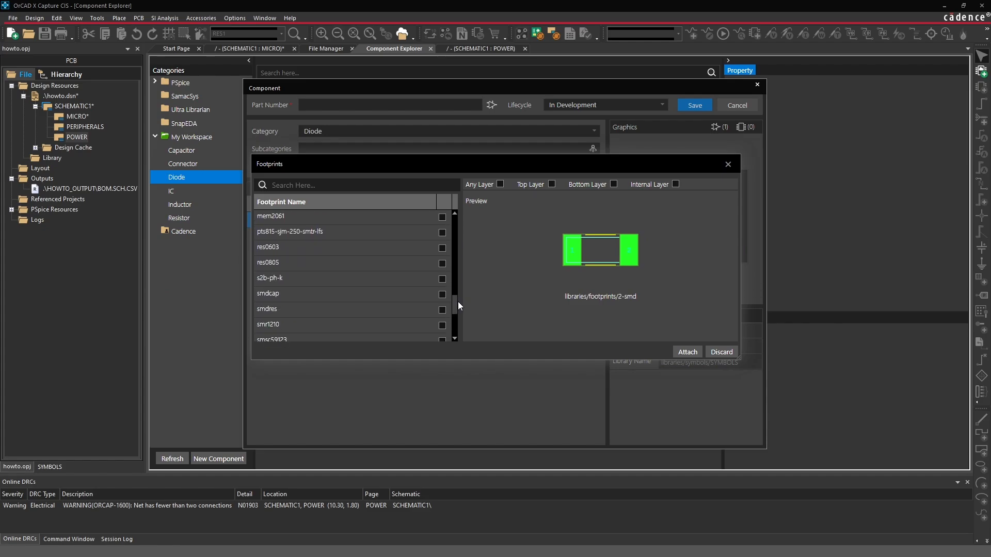
click(442, 264)
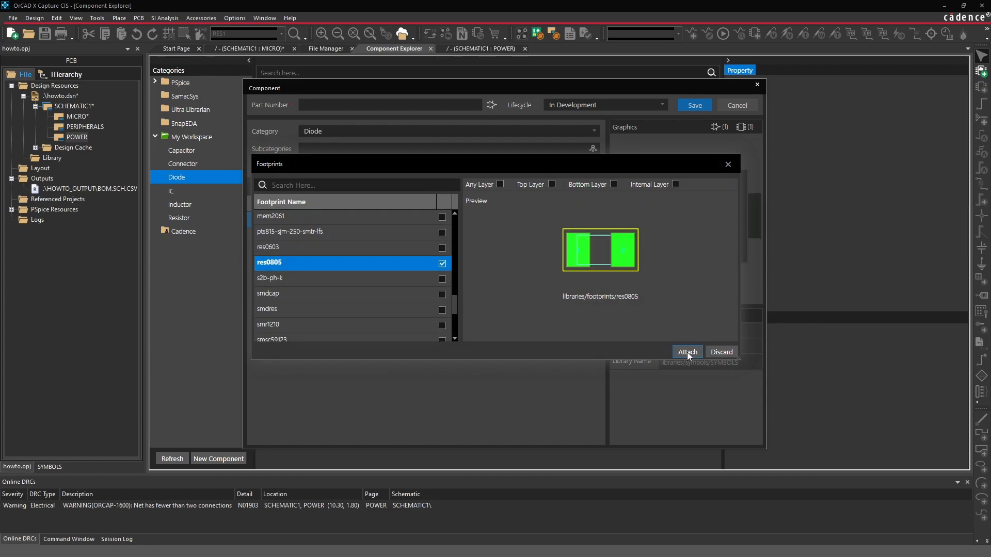
click(688, 352)
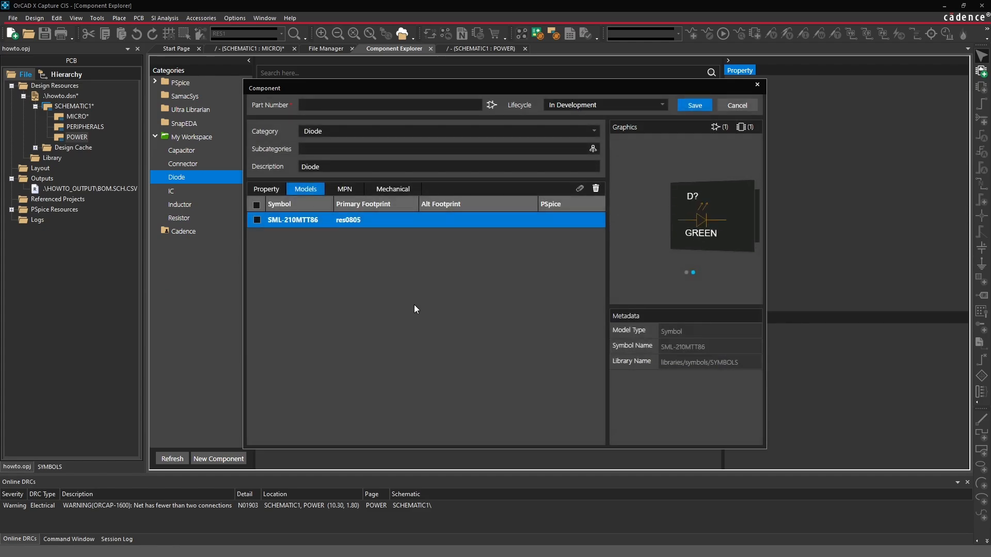
- Give the diode component part number CDN-DEMO-0015 and description LED Green, and save it
click(264, 188)
click(353, 105)
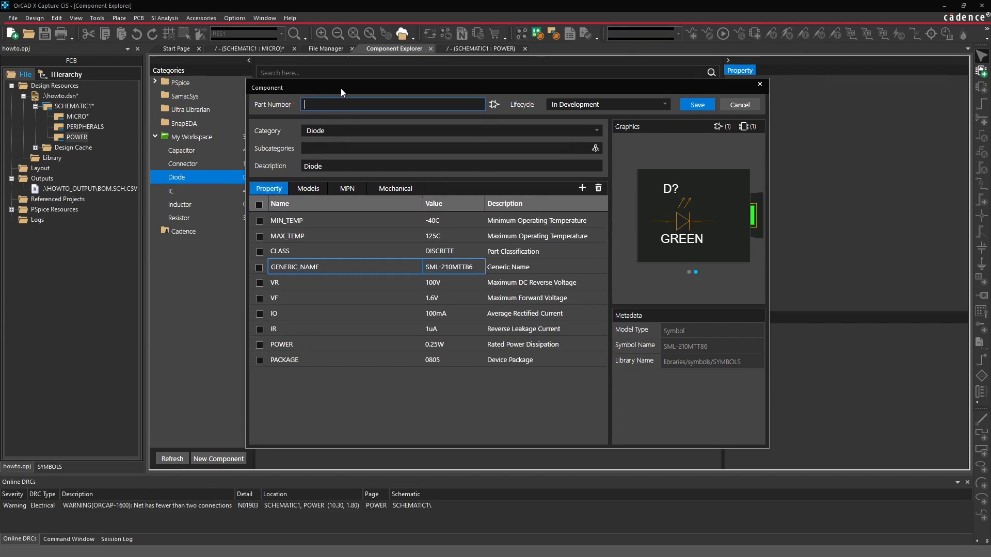
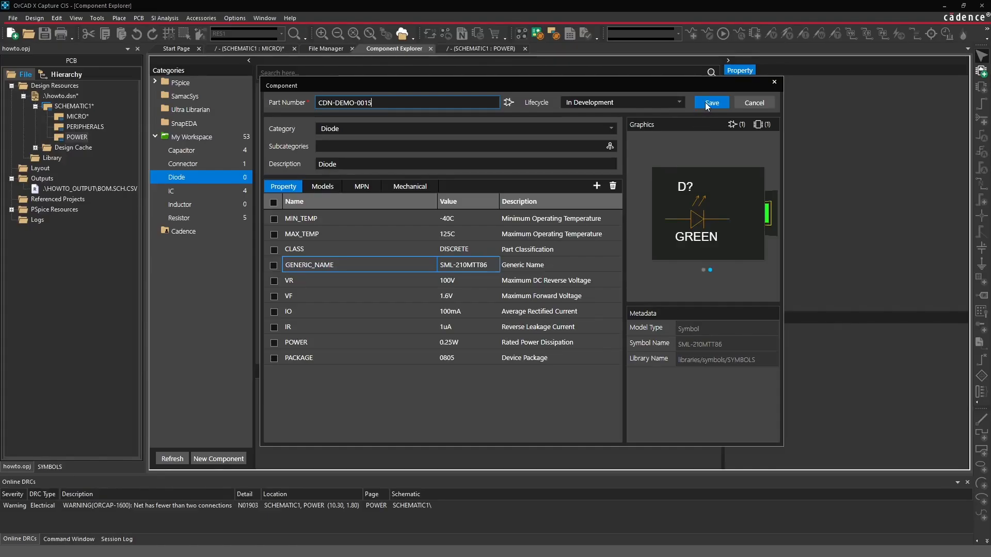
double_click(494, 166)
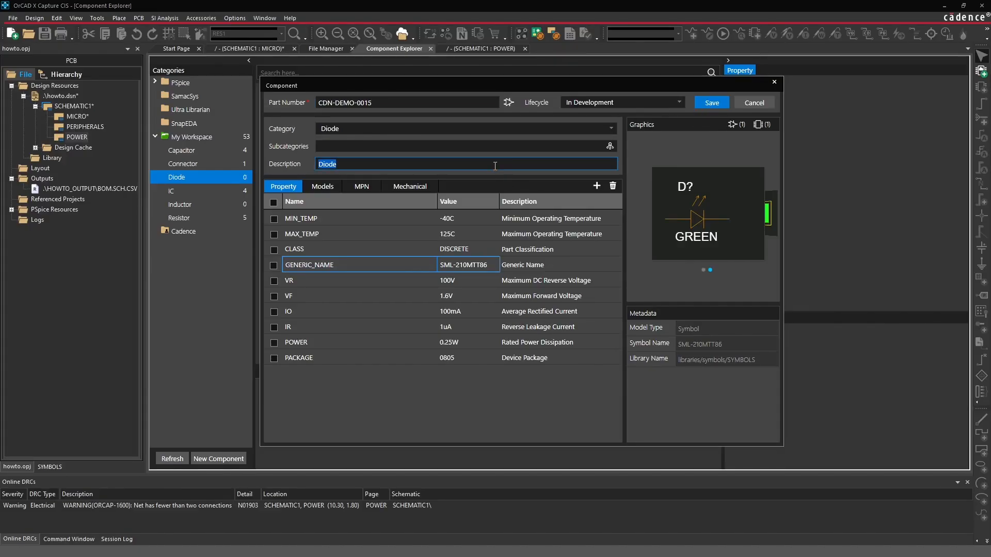
text(LED Green)
click(715, 105)
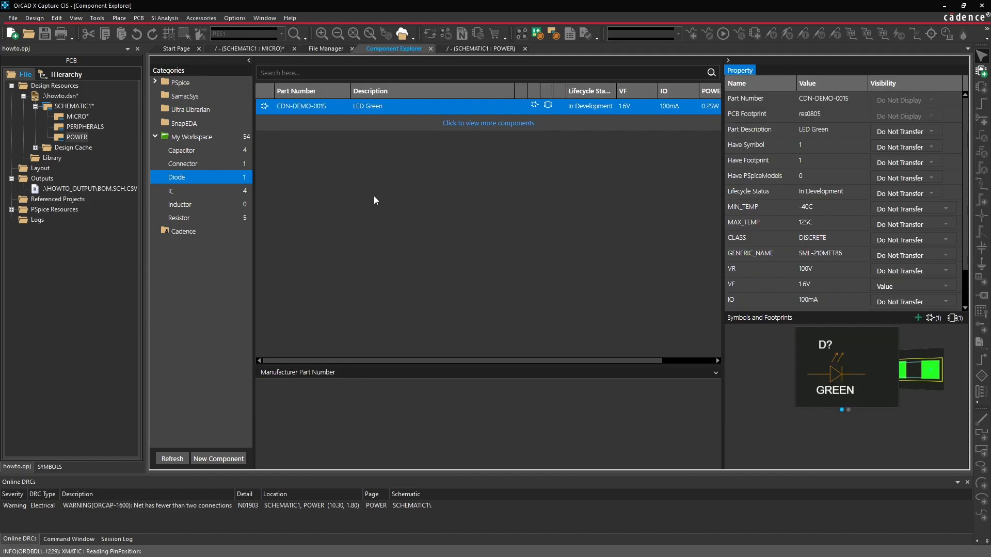
- Place the green LED on the POWER schematic page, mirrored horizontally, between U3 and the wire end below R4
right_click(384, 110)
click(398, 130)
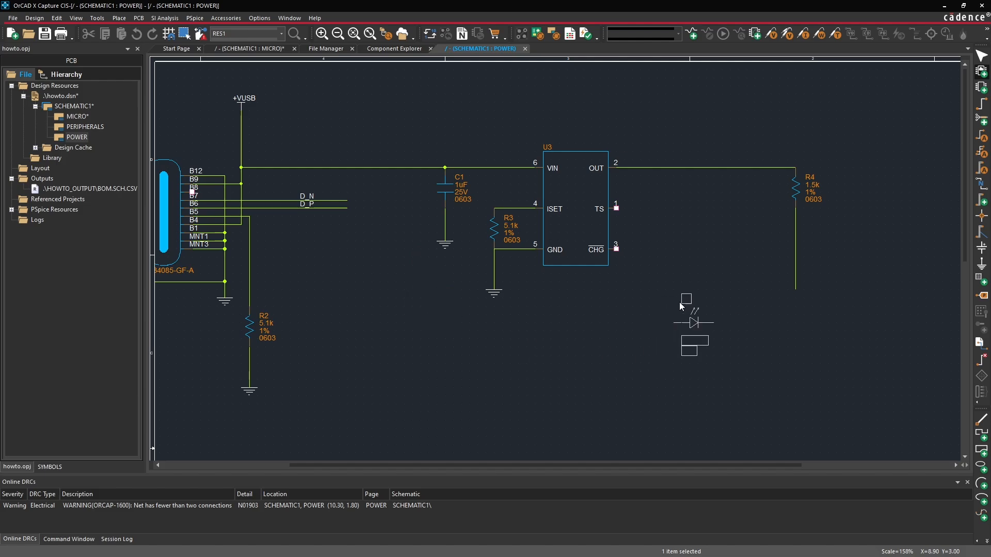
right_click(680, 305)
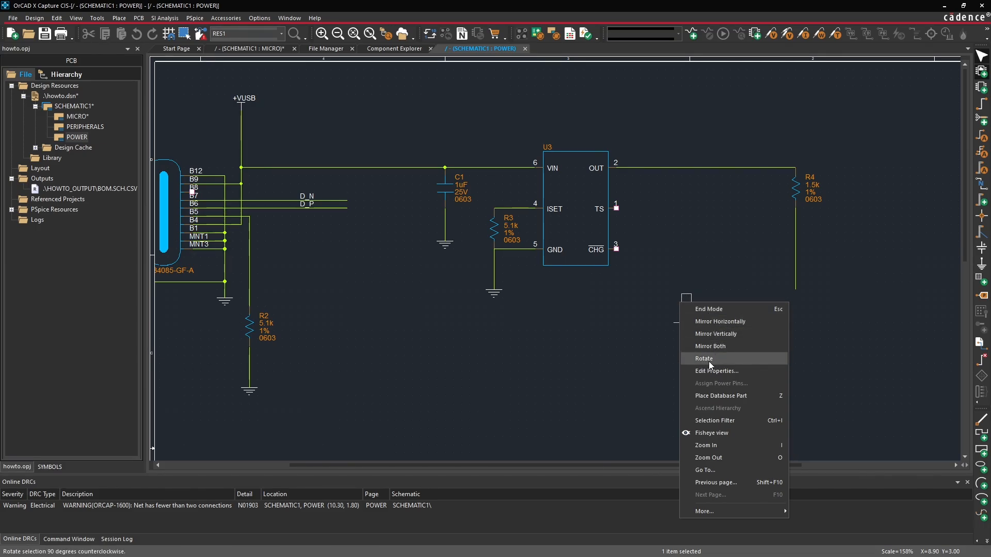
click(717, 321)
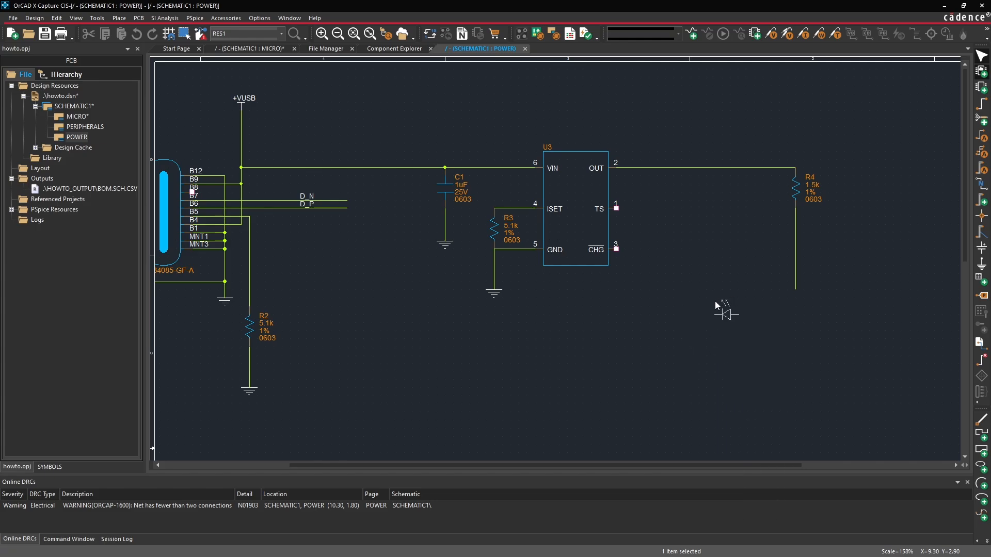
click(726, 280)
key(Escape)
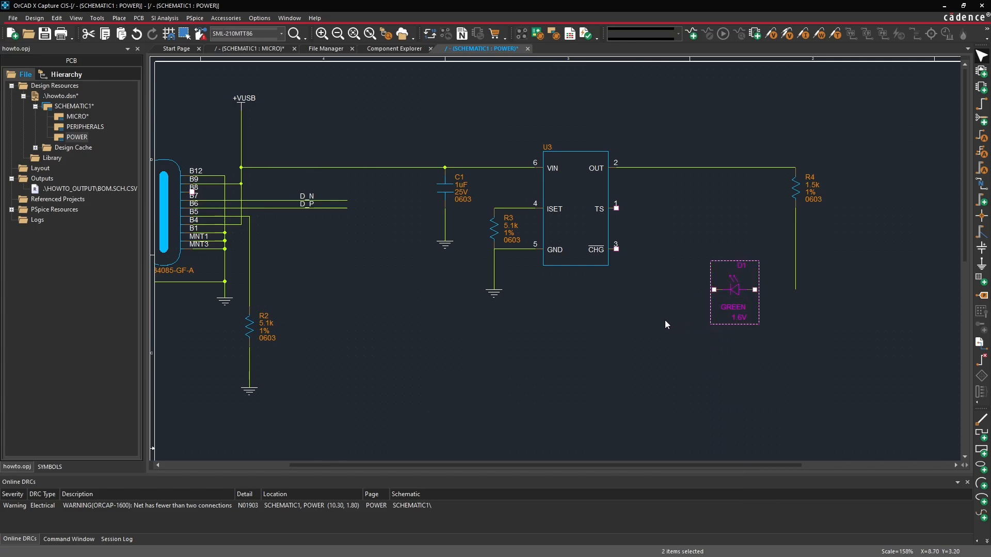
click(663, 320)
middle_drag(640, 287, 715, 286)
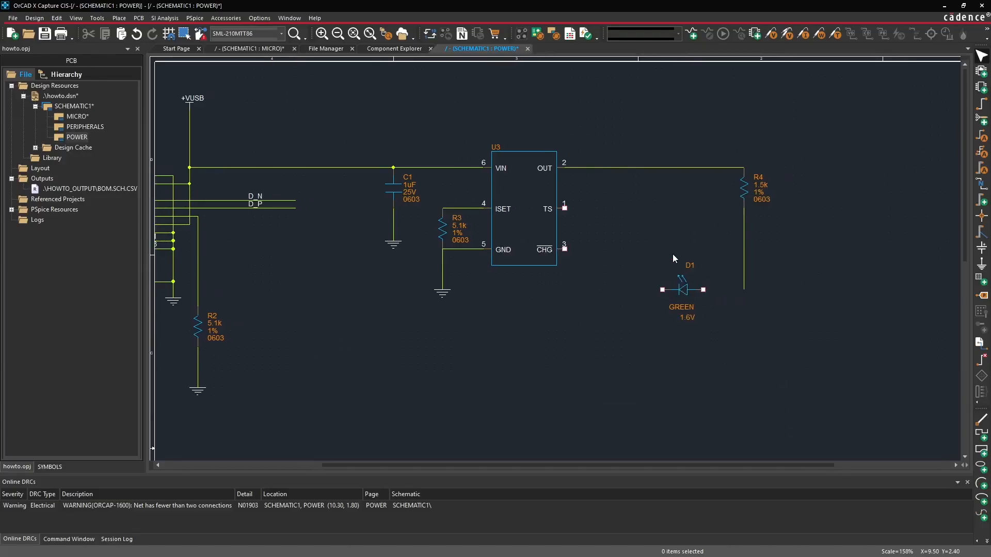
click(393, 48)
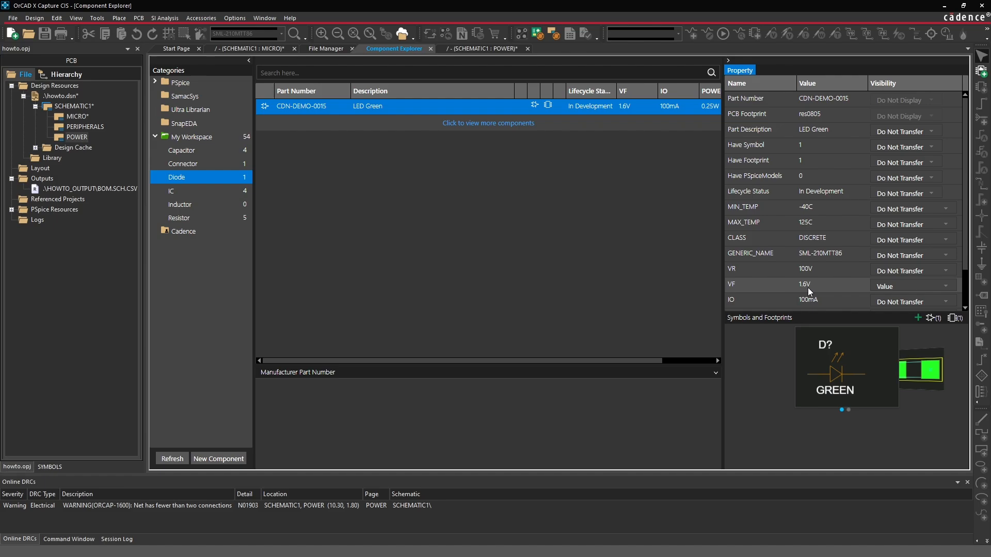
scroll(963, 291, down, 3)
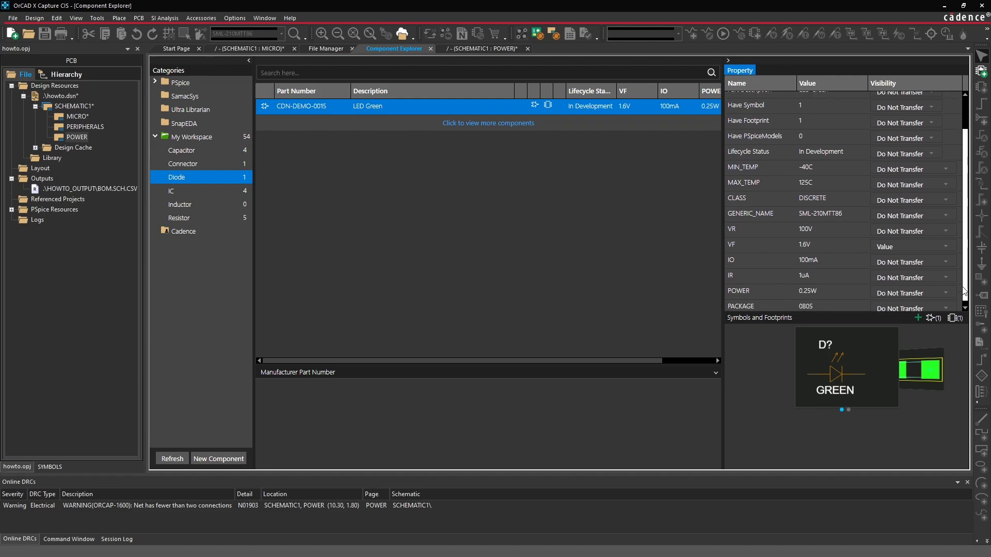
click(467, 48)
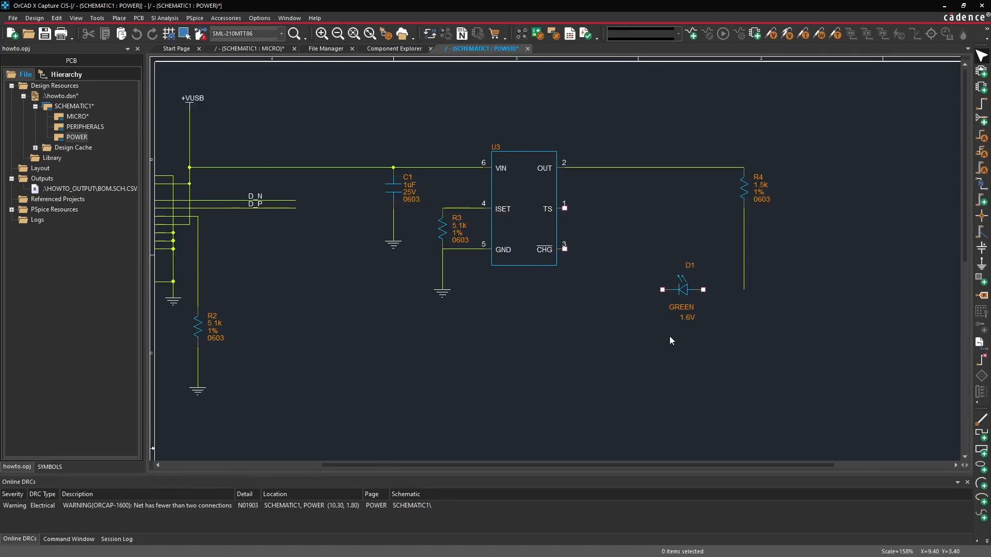
- Wire the LED's anode to the wire end below R4 and its cathode to U3's CHG pin
key(w)
click(702, 290)
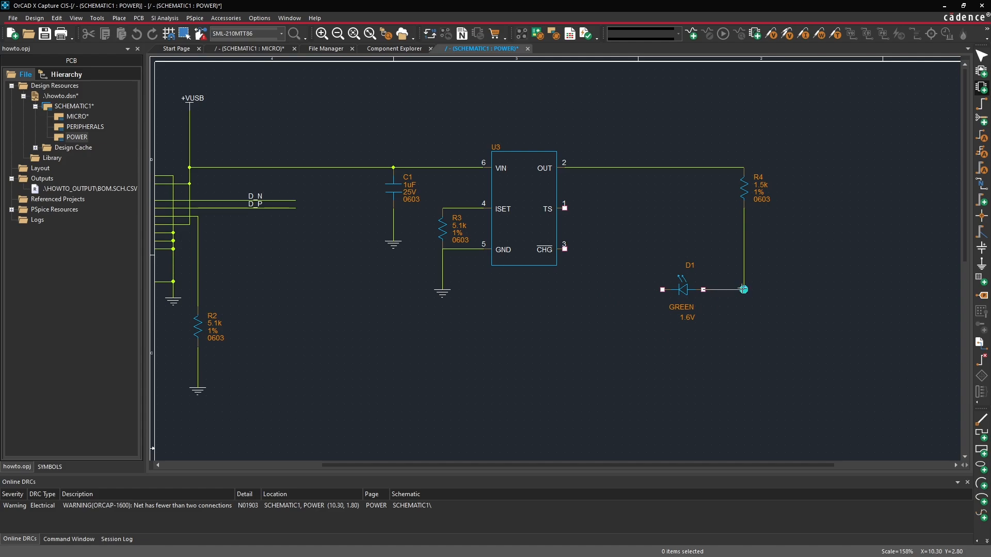
click(743, 289)
click(662, 289)
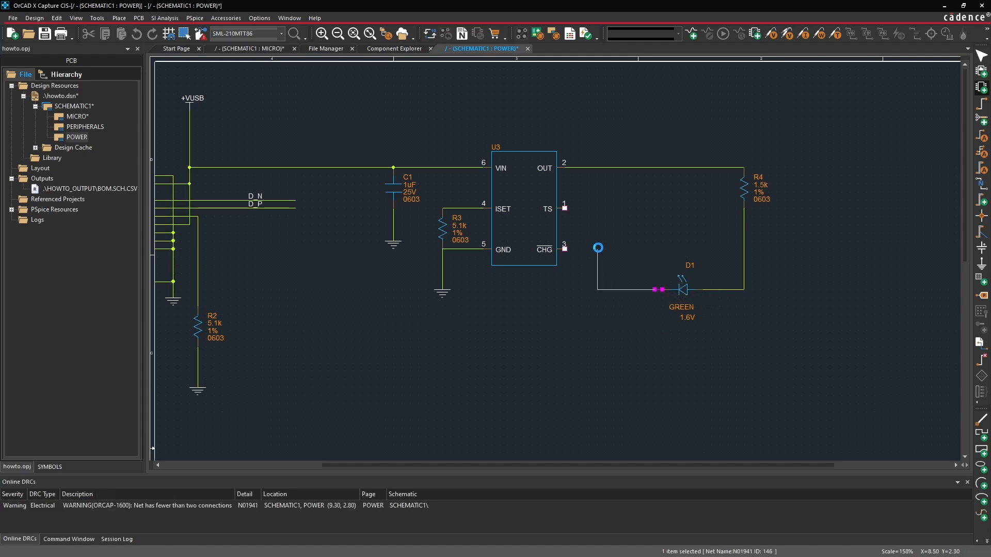
click(564, 248)
right_click(578, 305)
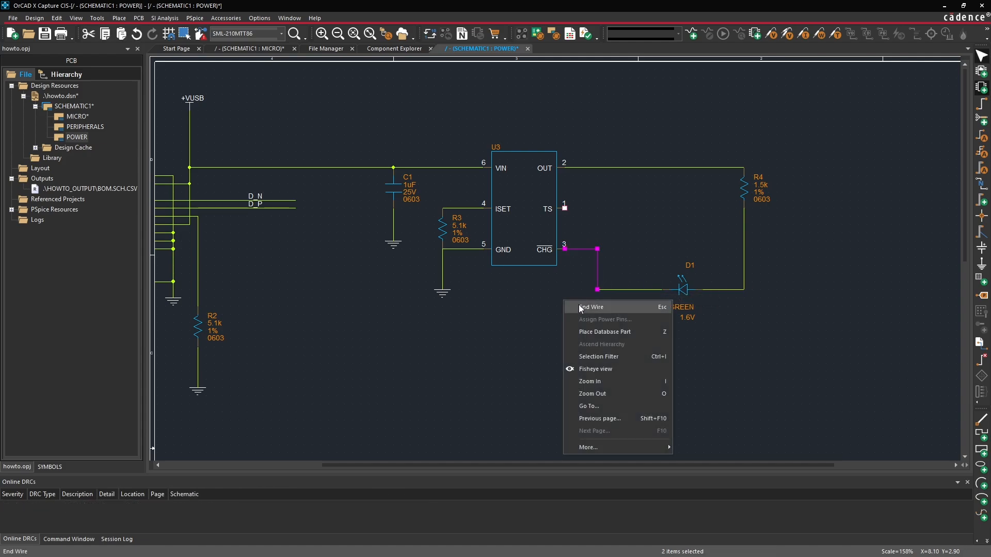
click(580, 308)
middle_drag(656, 201, 681, 201)
click(680, 202)
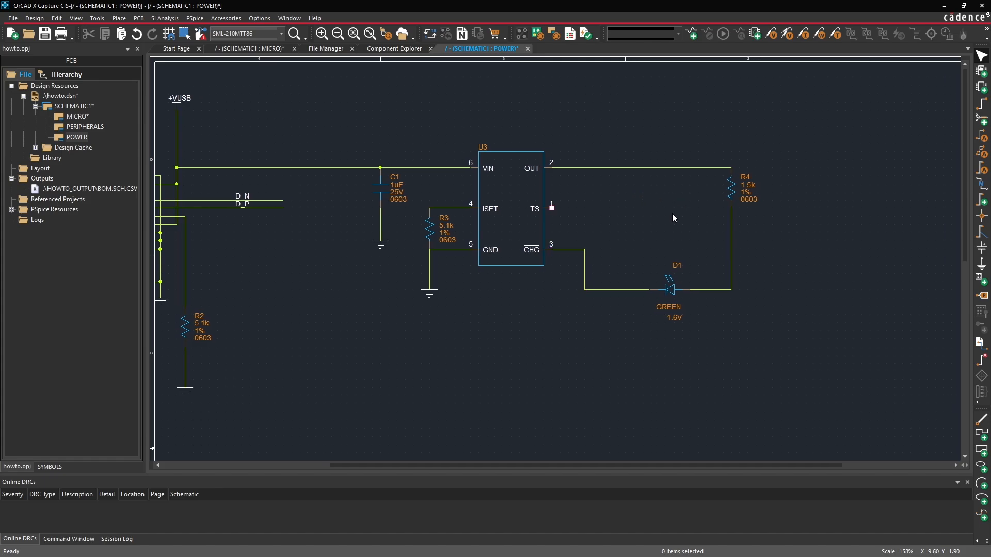
- Create a component in the workspace's Connector category with part number CDN-DEMO-0016 and description S2B-PH-K-S Battery Connector
click(390, 49)
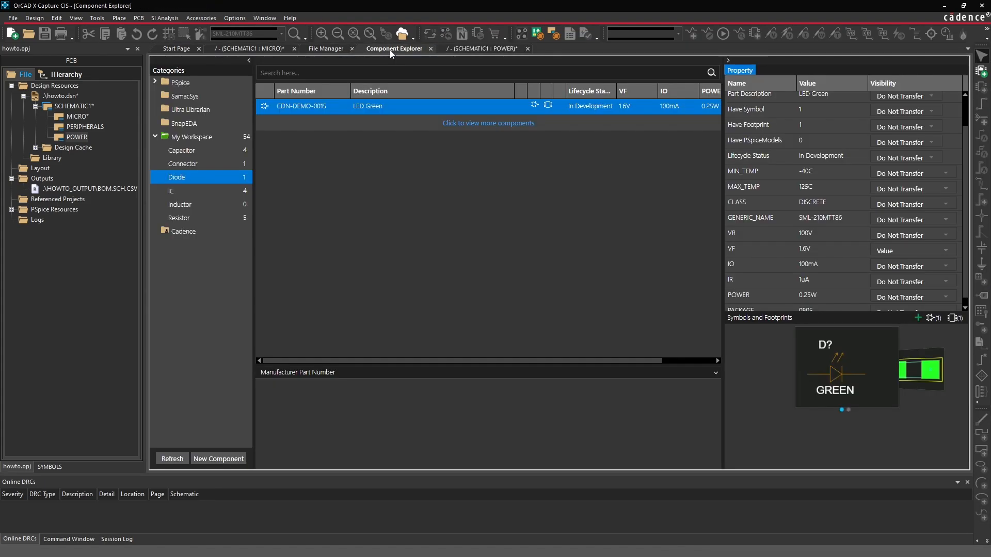
right_click(194, 164)
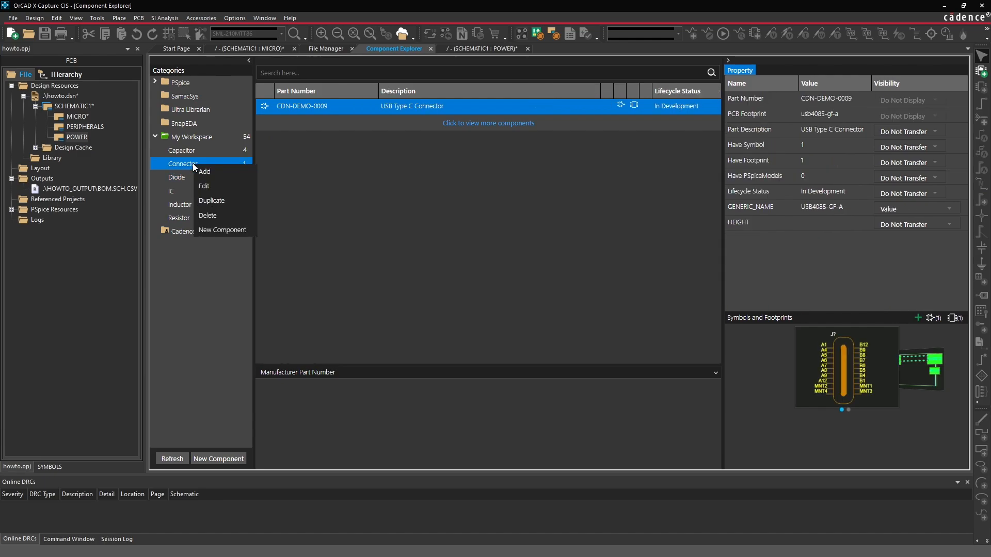
click(229, 230)
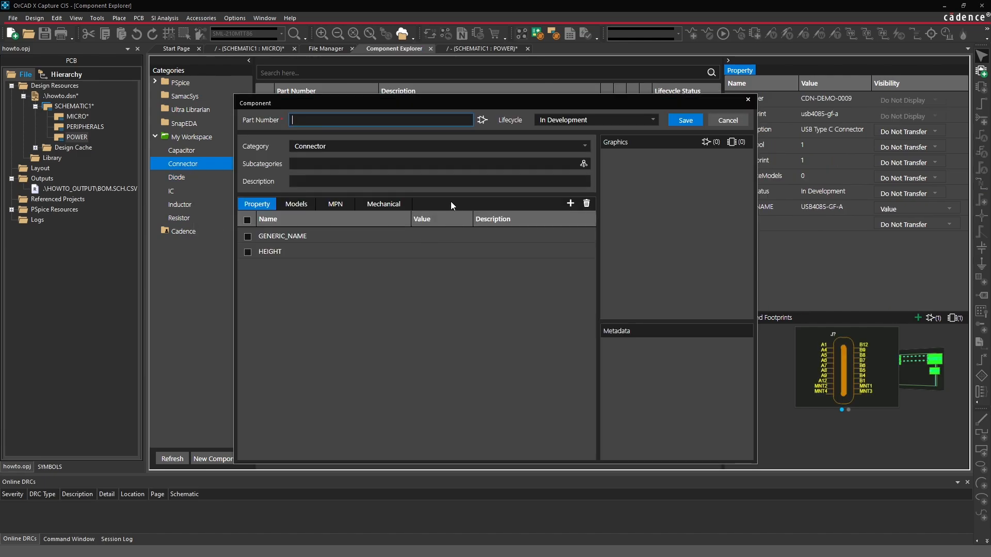
text(CDN-DEMO-00016)
click(389, 181)
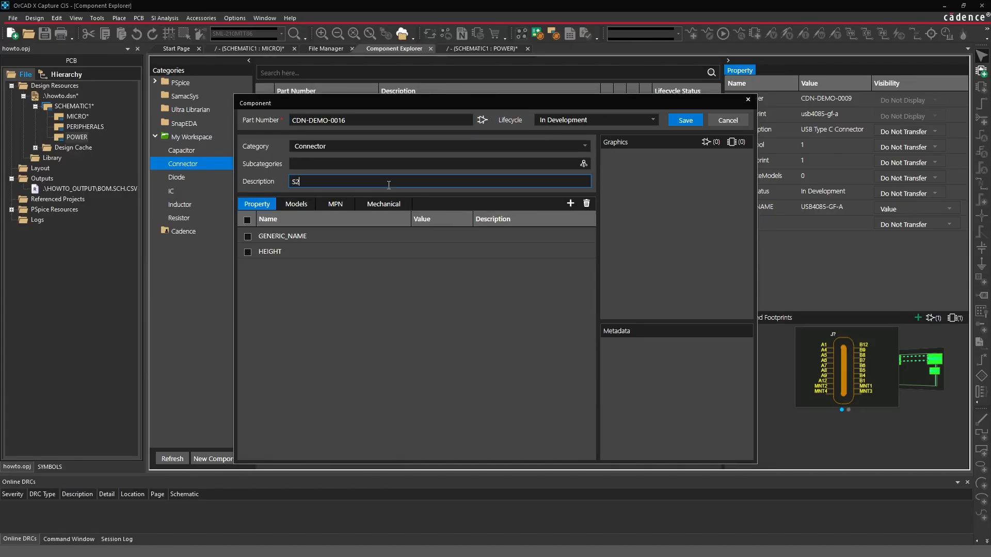
text(S2B-PH-K-S Battery Connecto)
- Set the connector's GENERIC_NAME property to S2B-PH-K-S, copied from its description
drag(331, 181, 287, 182)
key(ctrl+c)
click(419, 234)
key(ctrl+v)
click(436, 253)
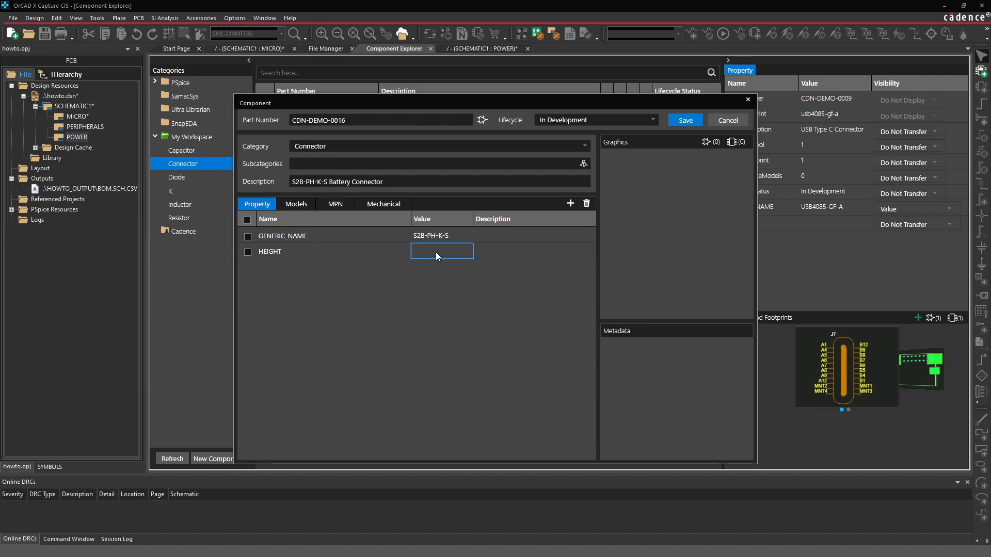
- Attach the 2-PIN-CON symbol from the libraries/symbols/SYMBOLS library to the battery connector component
click(296, 204)
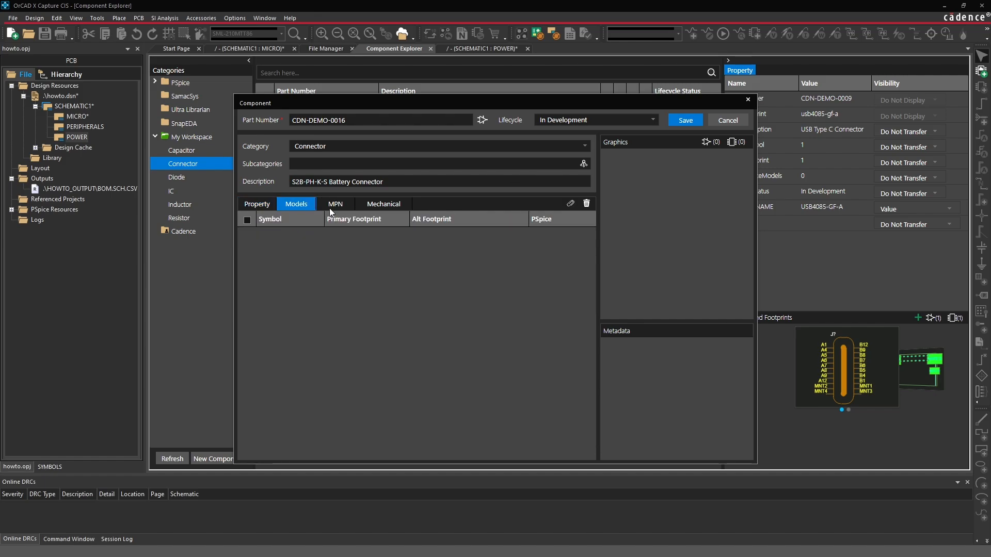
click(570, 203)
click(355, 236)
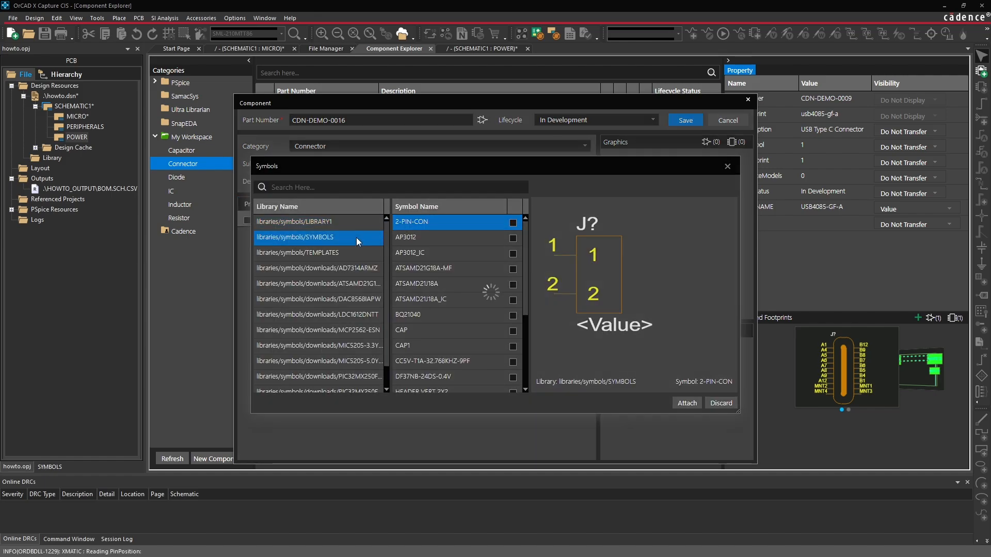
drag(524, 240, 527, 308)
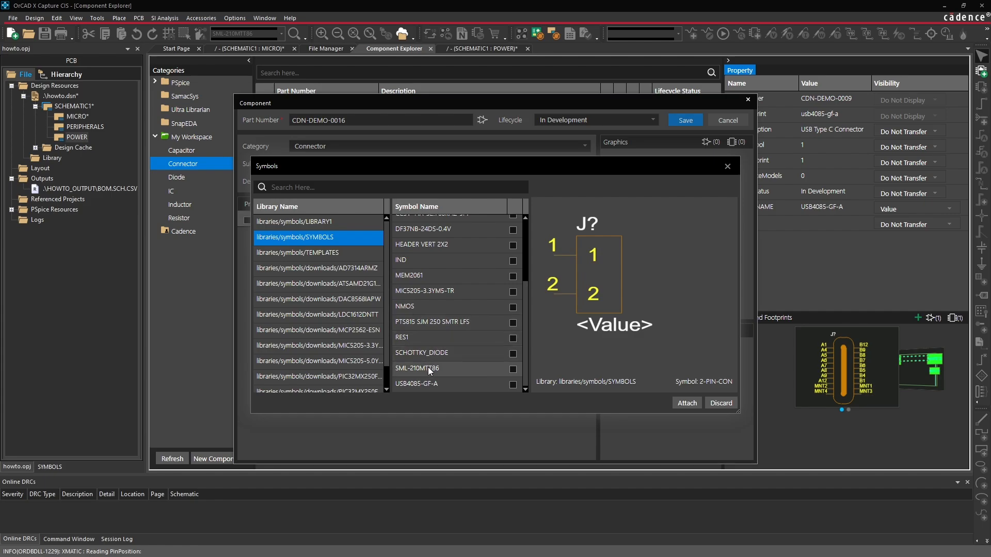
scroll(441, 356, up, 2)
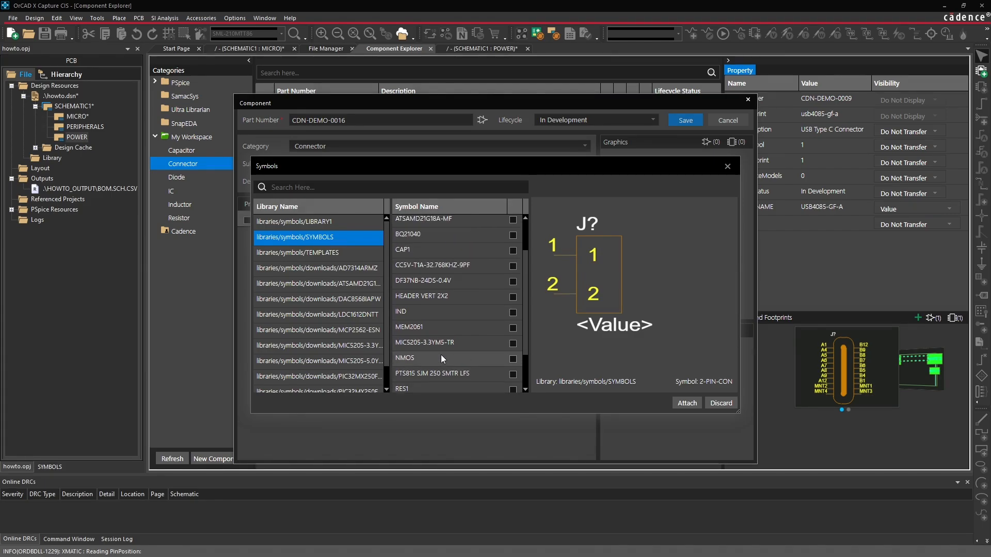
scroll(440, 356, up, 4)
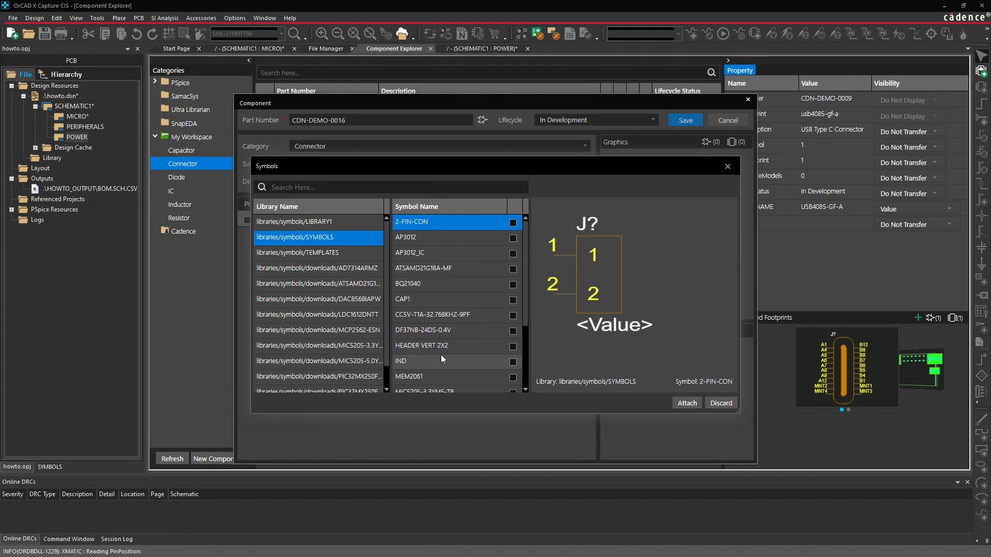
click(513, 223)
click(684, 403)
- Attach the s2b-ph-k footprint to the 2-PIN-CON connector model
click(569, 203)
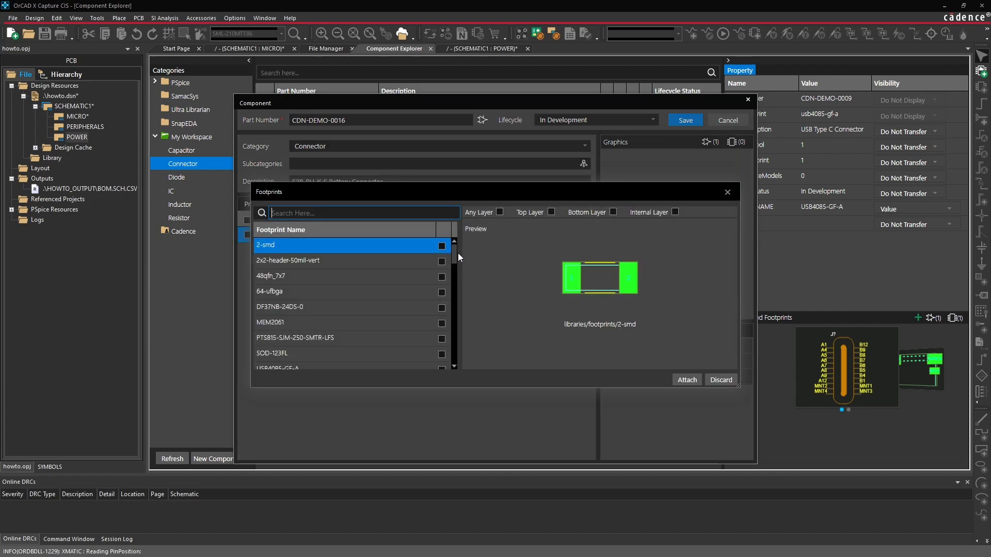
drag(457, 252, 460, 336)
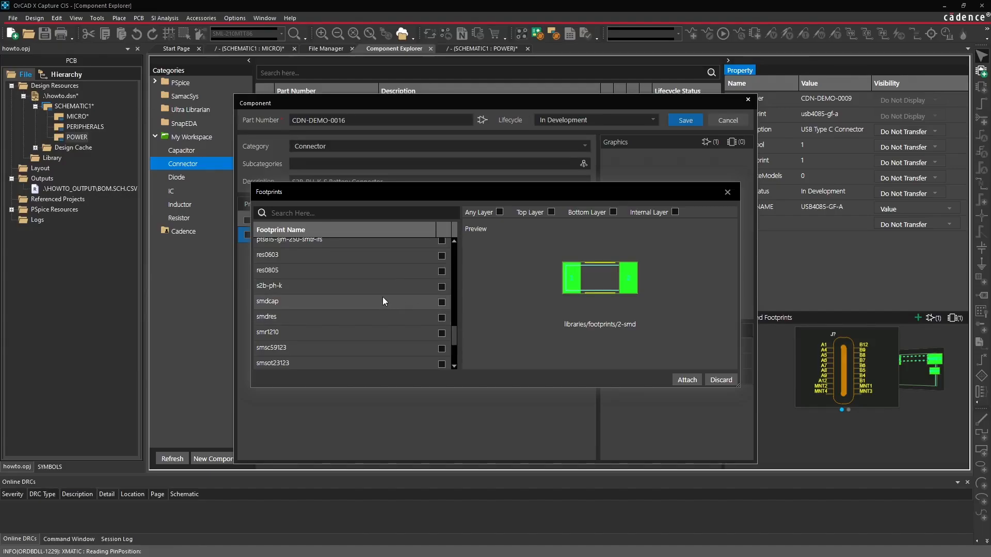
click(310, 285)
click(441, 287)
click(675, 379)
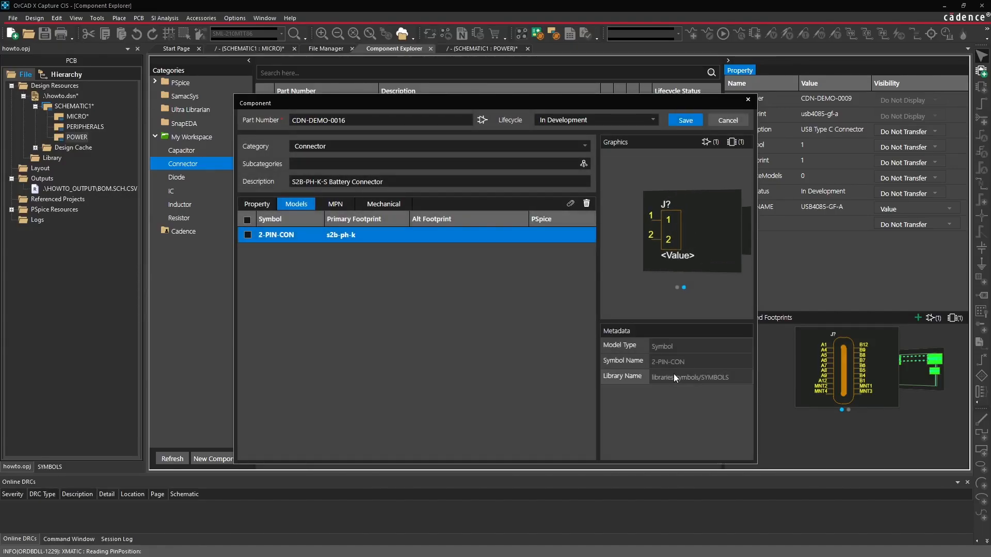
- Save the battery connector component and select CDN-DEMO-0016 among the Connector components
click(255, 205)
click(686, 121)
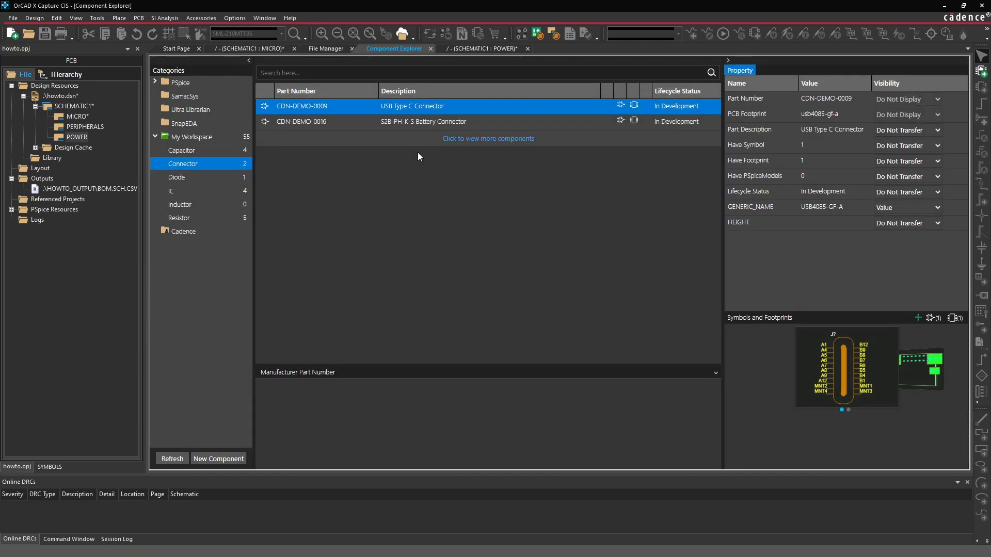
click(408, 121)
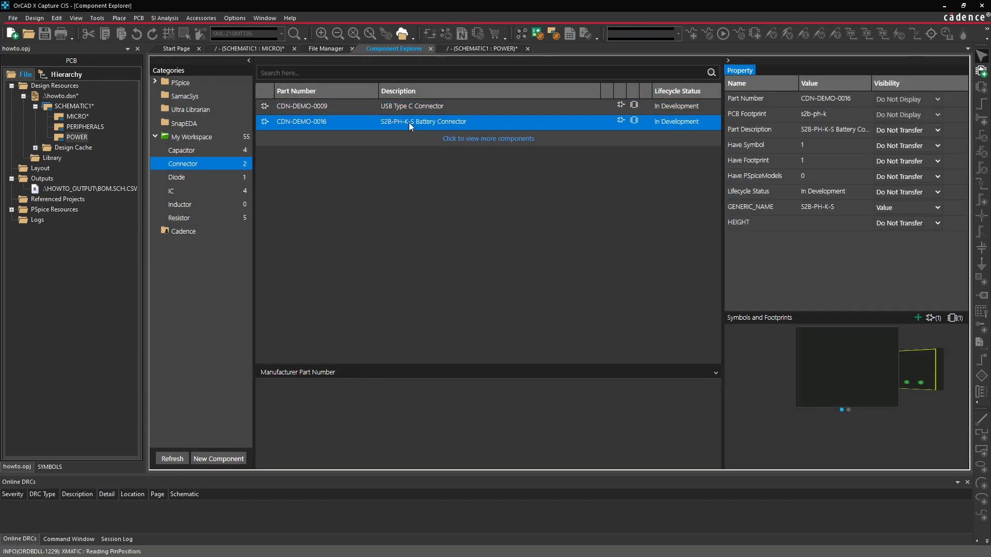
- Place the CDN-DEMO-0016 battery connector on the POWER schematic between U3 and resistor R4
right_click(409, 122)
click(416, 132)
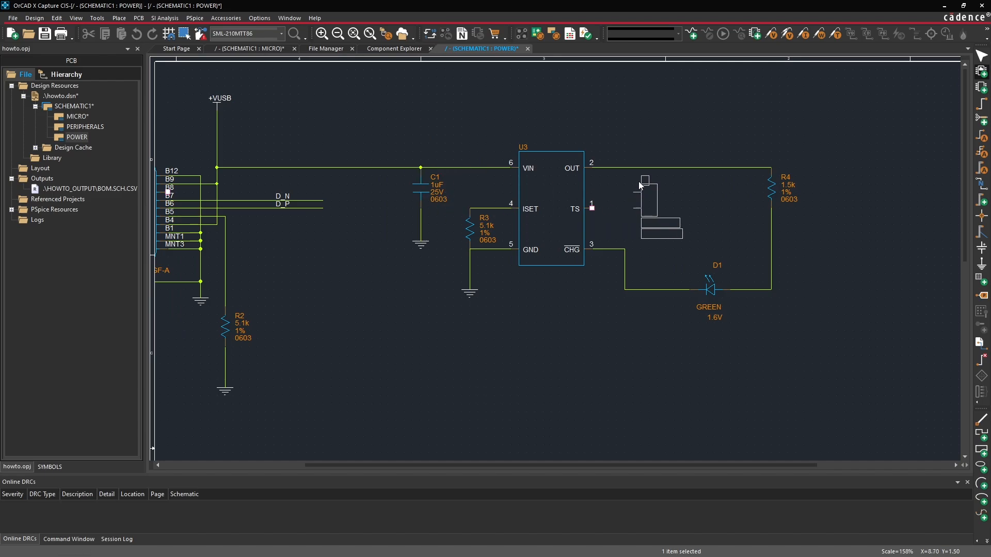
click(690, 185)
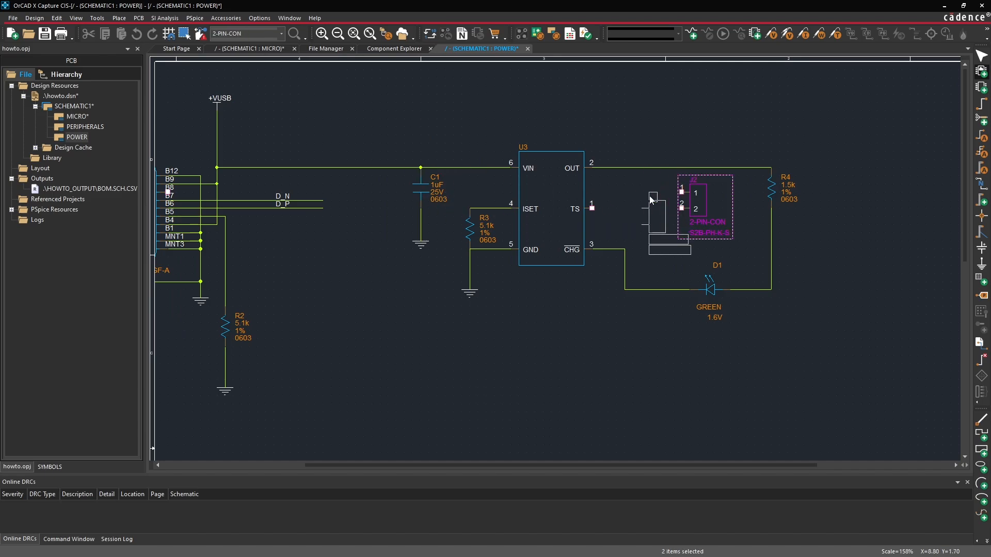
key(Escape)
key(Escape)
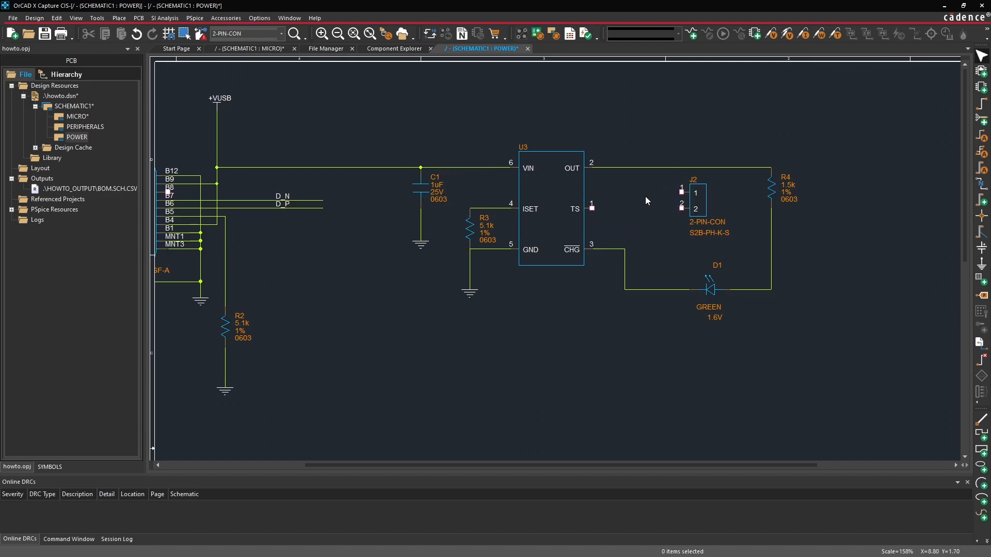
- Wire pin 1 of battery connector J2 to the net on U3's OUT pin
key(w)
click(657, 168)
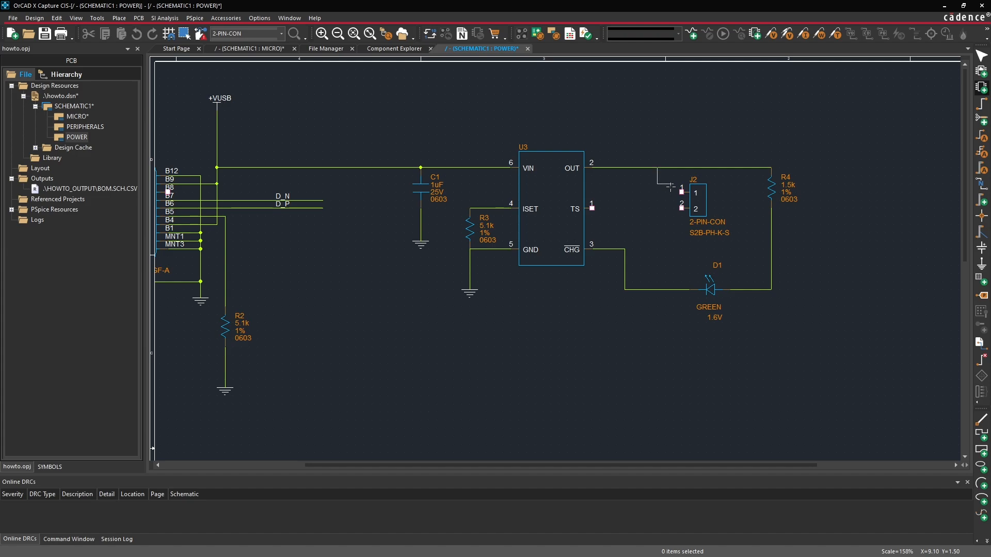
click(682, 192)
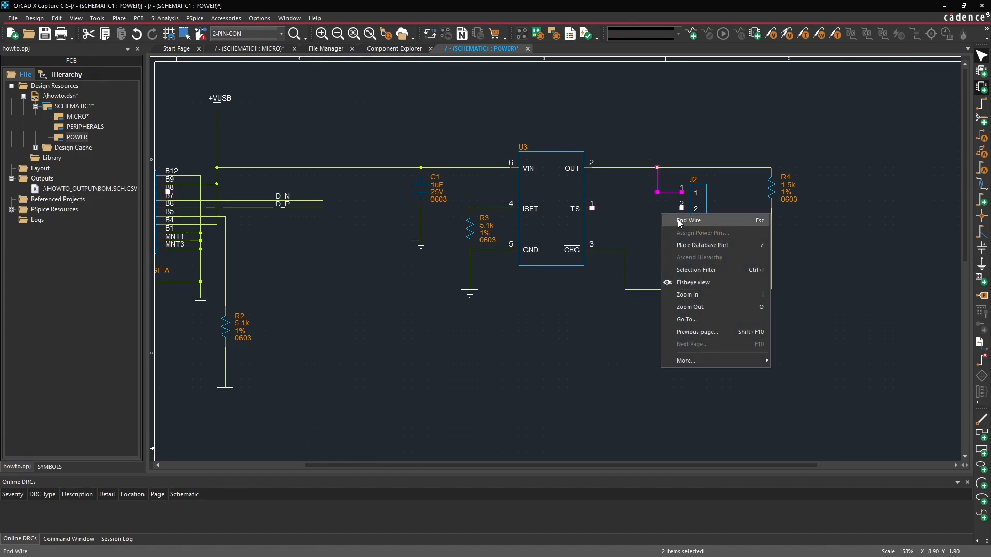
click(670, 220)
click(658, 227)
- Place the 10k resistor CDN-DEMO-0005 vertically between U3's TS pin and the battery connector
click(401, 51)
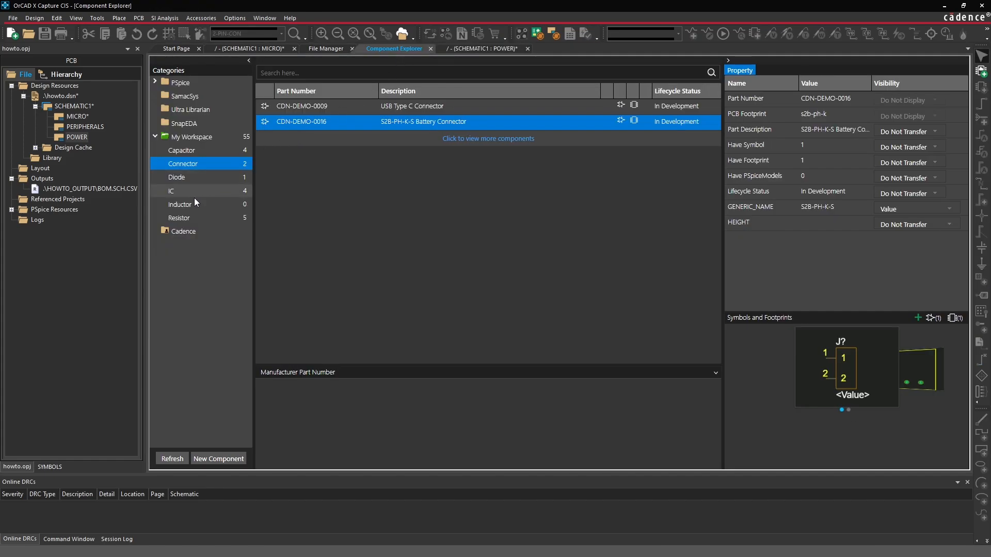
click(193, 217)
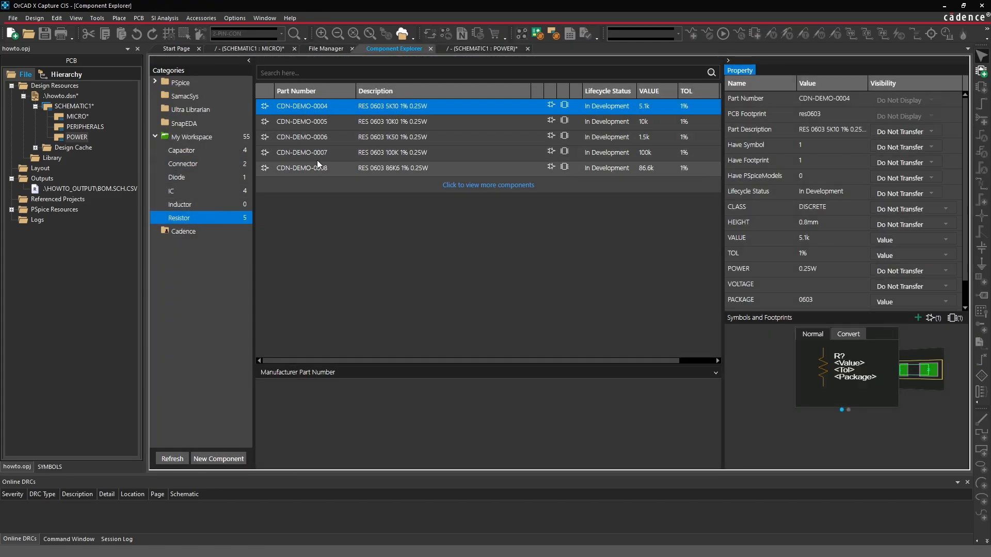
click(333, 121)
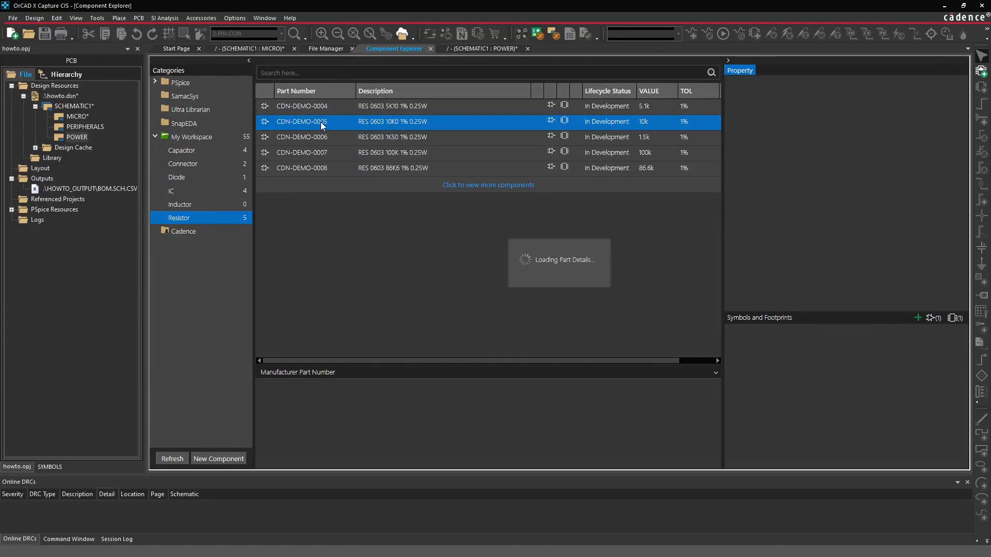
right_click(319, 122)
click(326, 131)
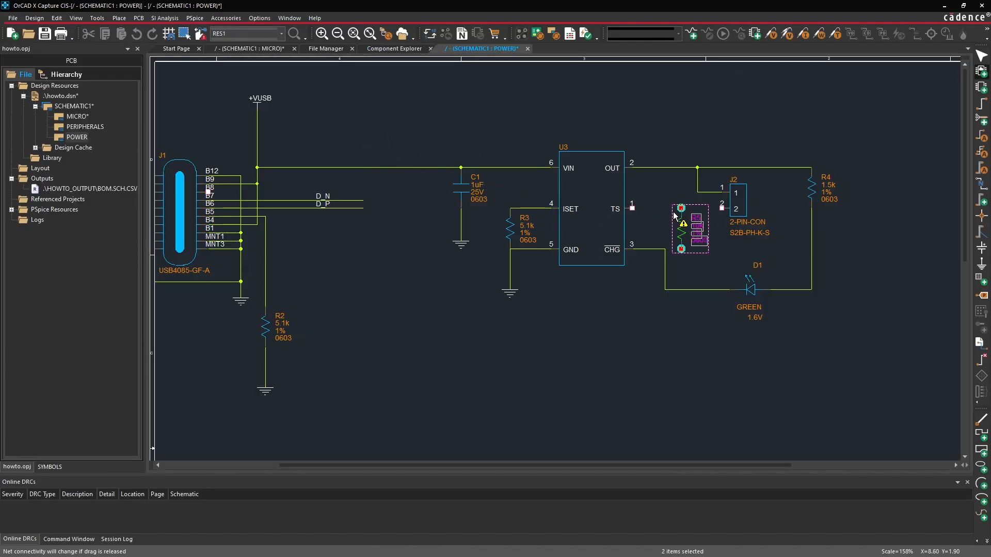
click(674, 217)
key(Escape)
- Wire U3's TS pin to the upper end of R5 and R5's lower end to pin 2 of J2
click(630, 208)
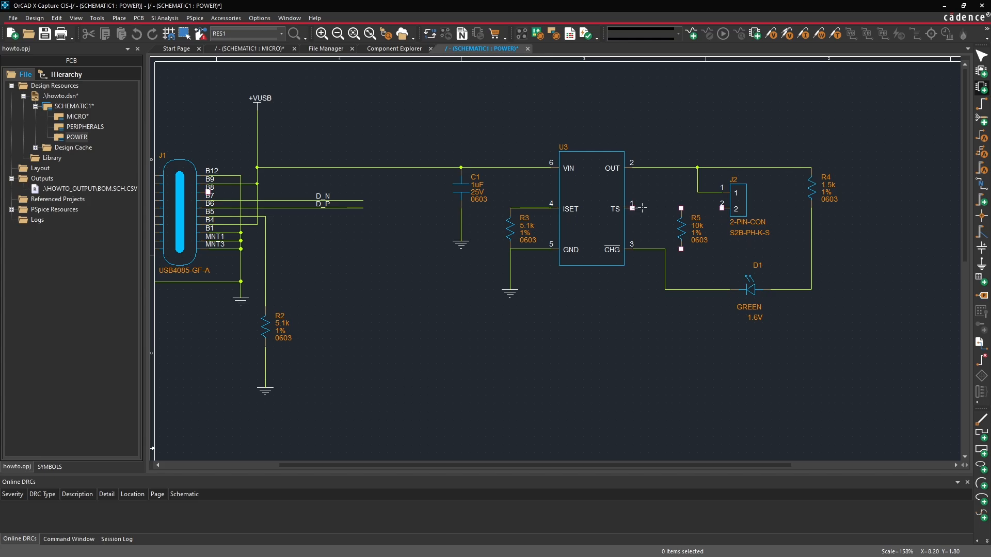
click(680, 208)
click(722, 208)
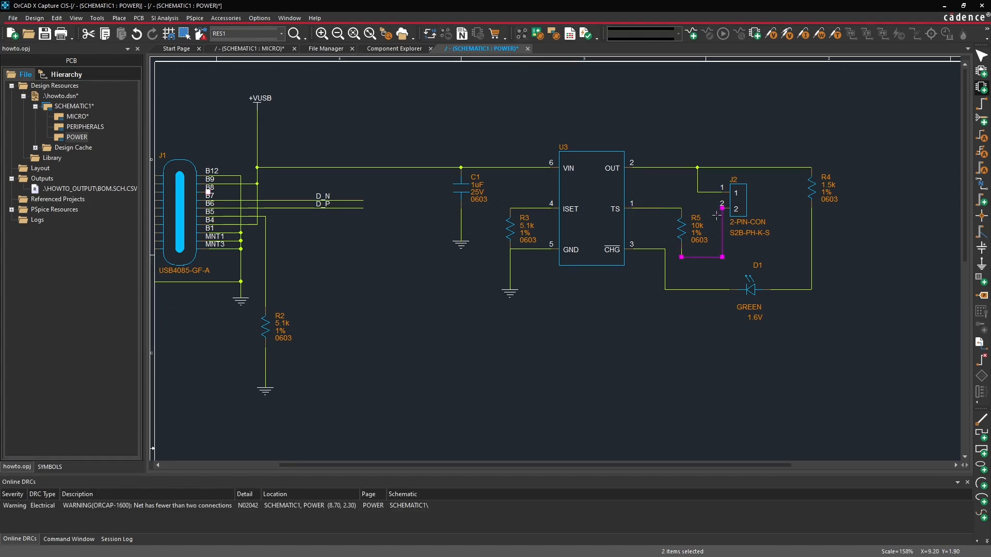
key(Escape)
- Shift the vertical CHG wire closer to U3 and move LED D1 lower to free space under R5 and J2
click(666, 268)
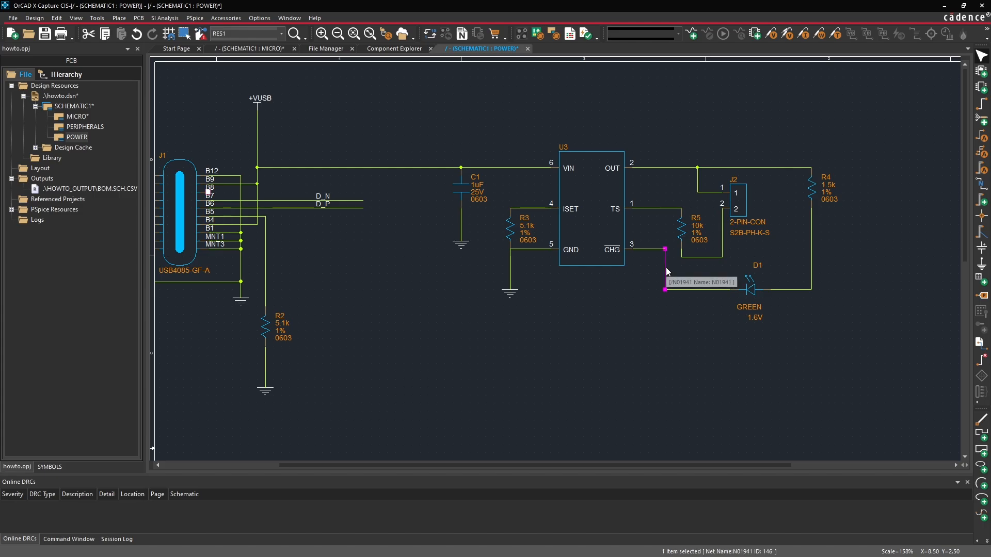
drag(666, 268, 658, 268)
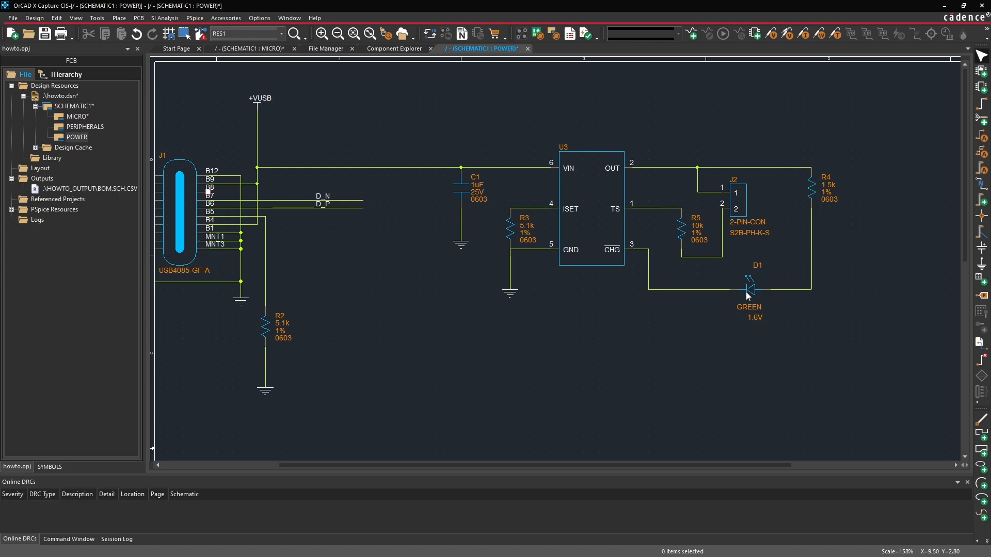
drag(746, 292, 749, 324)
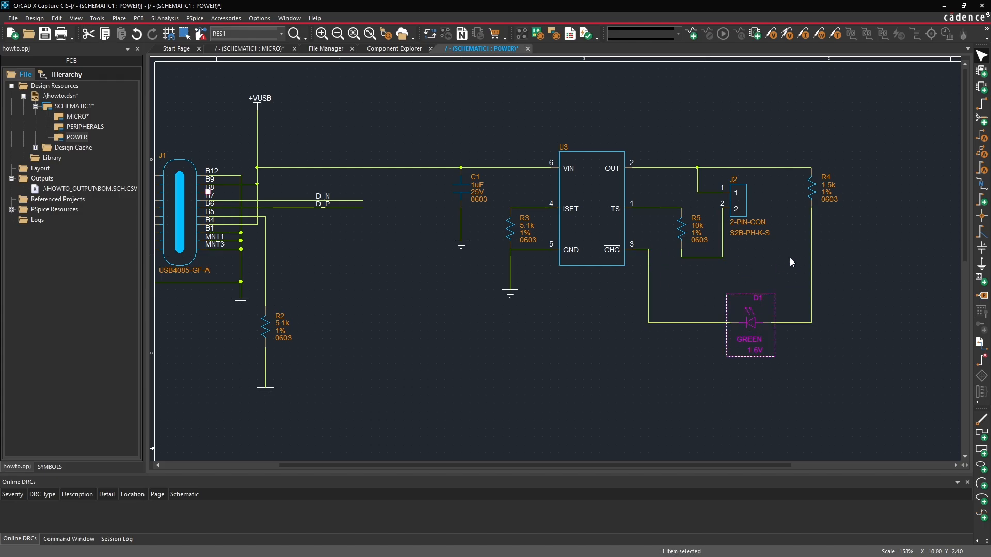
click(788, 258)
- Copy R3's ground symbol below J2 and wire it to the net joining R5 and J2 pin 2
middle_drag(761, 258, 521, 308)
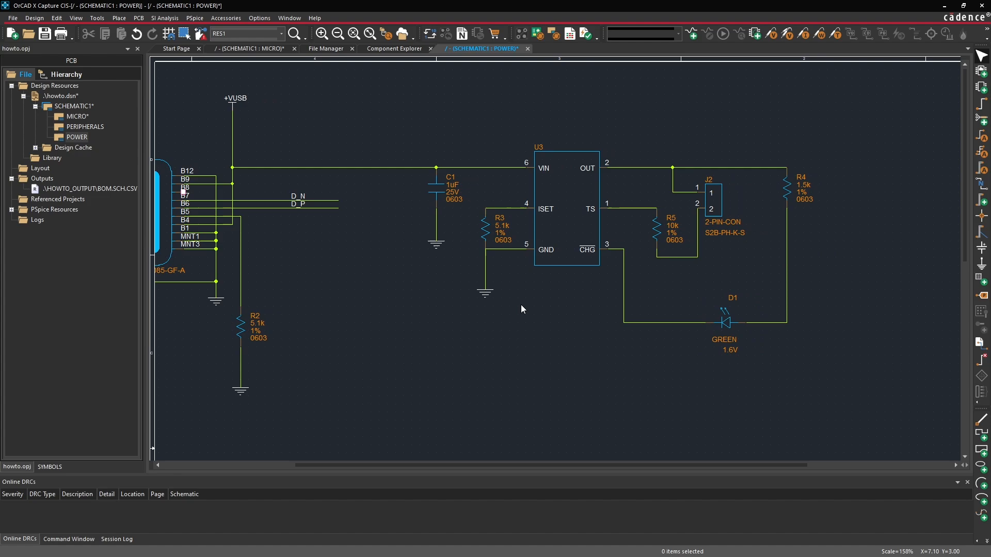
click(490, 296)
key(ctrl+c)
key(ctrl+v)
click(682, 266)
key(w)
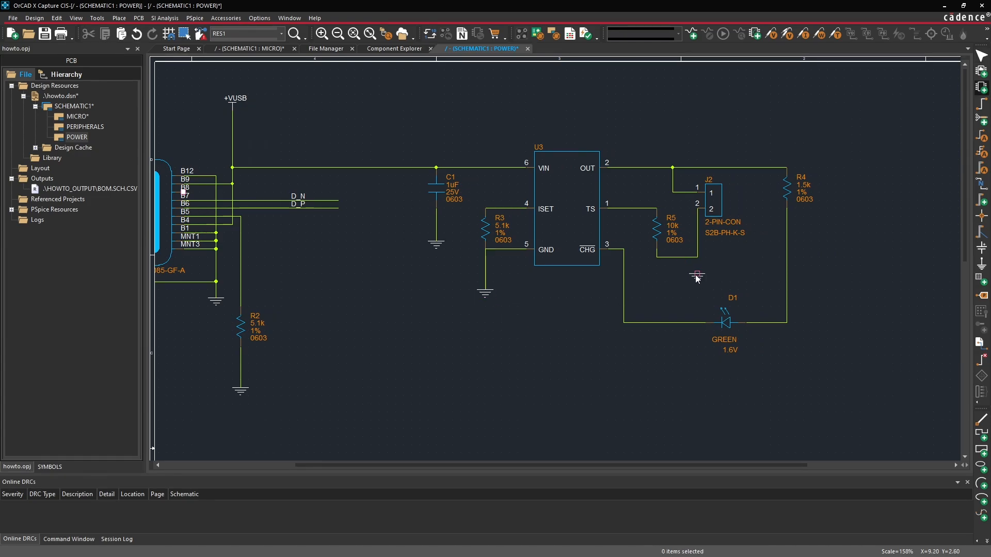
click(697, 257)
key(Escape)
click(746, 268)
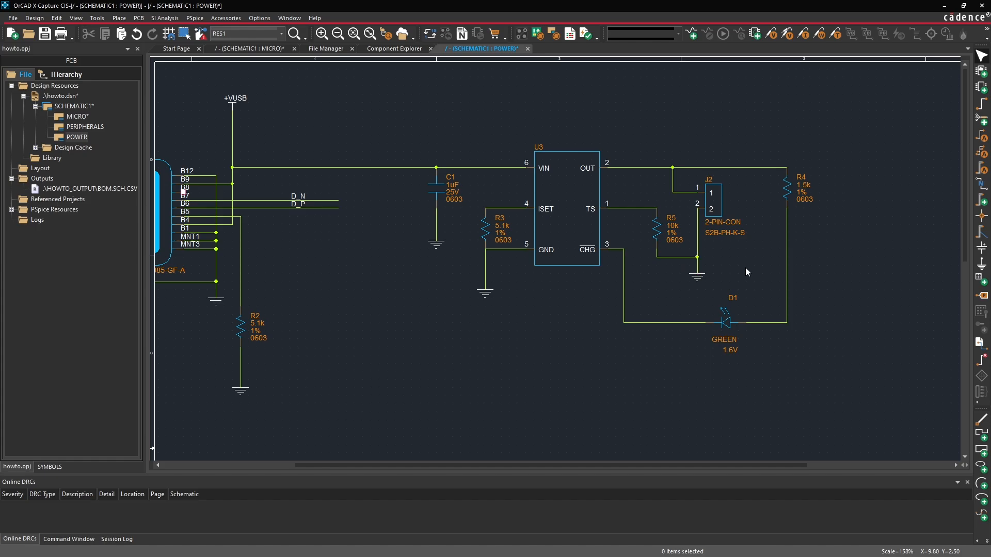
- Move the whole U3 charger circuit, including C1 and its ground, left toward USB connector J1
ctrl+scroll(732, 320, down, 1)
drag(692, 86, 470, 237)
mouse_move(548, 146)
mouse_down()
mouse_move(536, 149)
mouse_move(549, 141)
mouse_up()
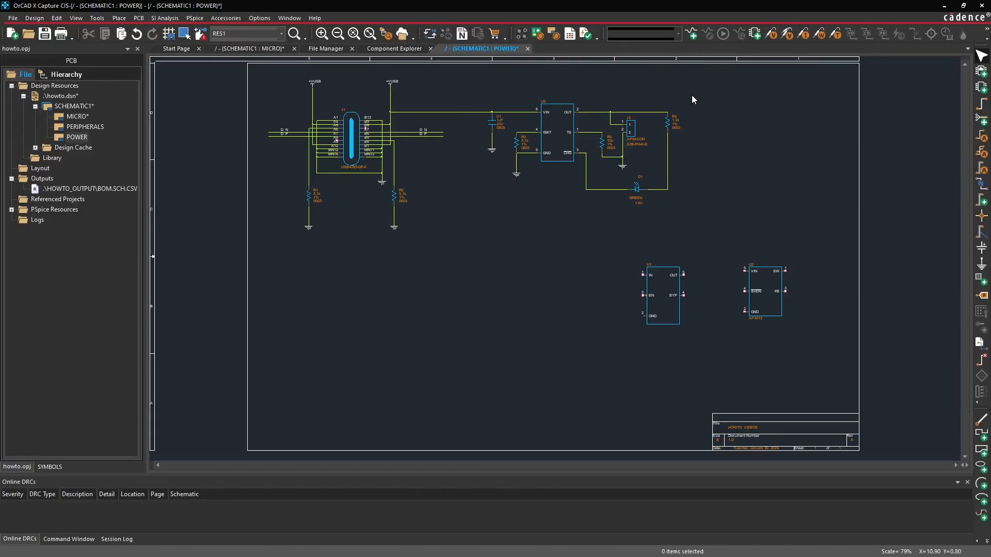
drag(691, 93, 496, 205)
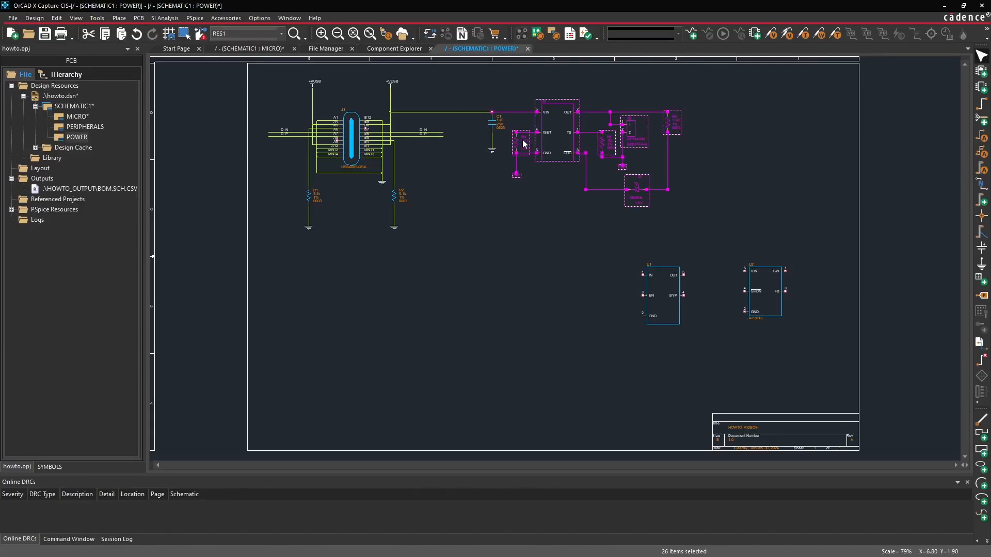
drag(483, 169, 501, 119)
ctrl+drag(498, 191, 687, 92)
drag(549, 133, 524, 135)
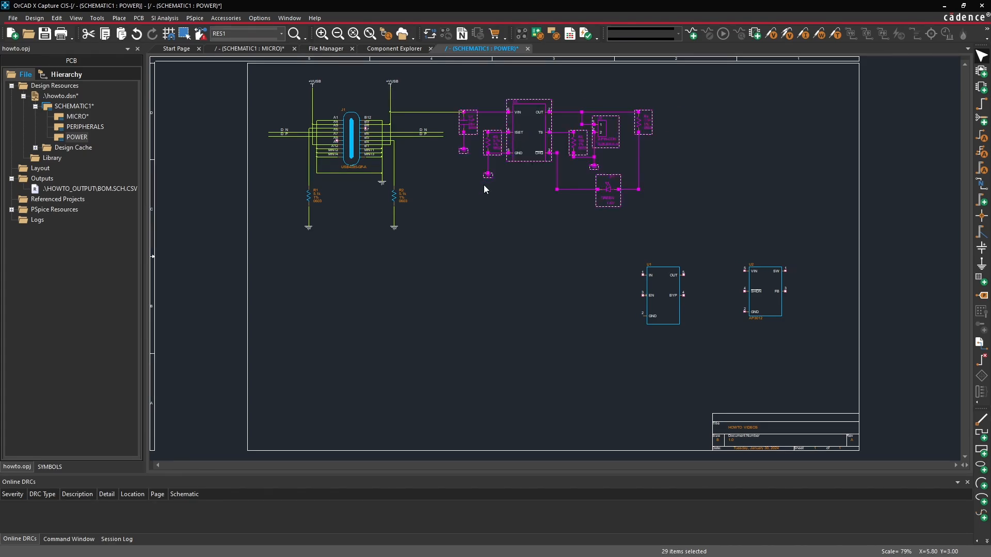
click(484, 185)
- Move U1 to the right of the charger circuit, level with U3, and place U2 below U1
click(664, 299)
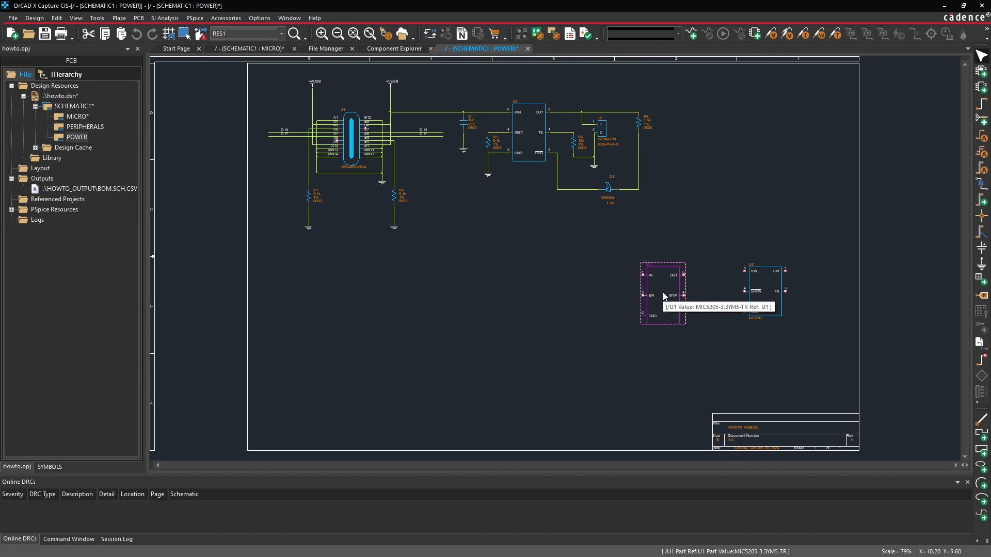
drag(660, 307, 714, 144)
click(740, 183)
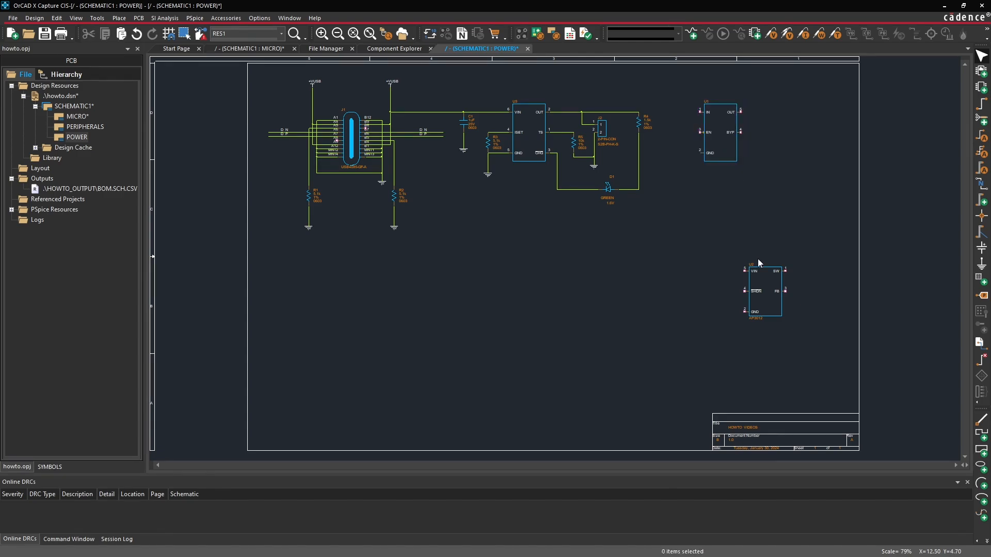
drag(757, 290, 716, 274)
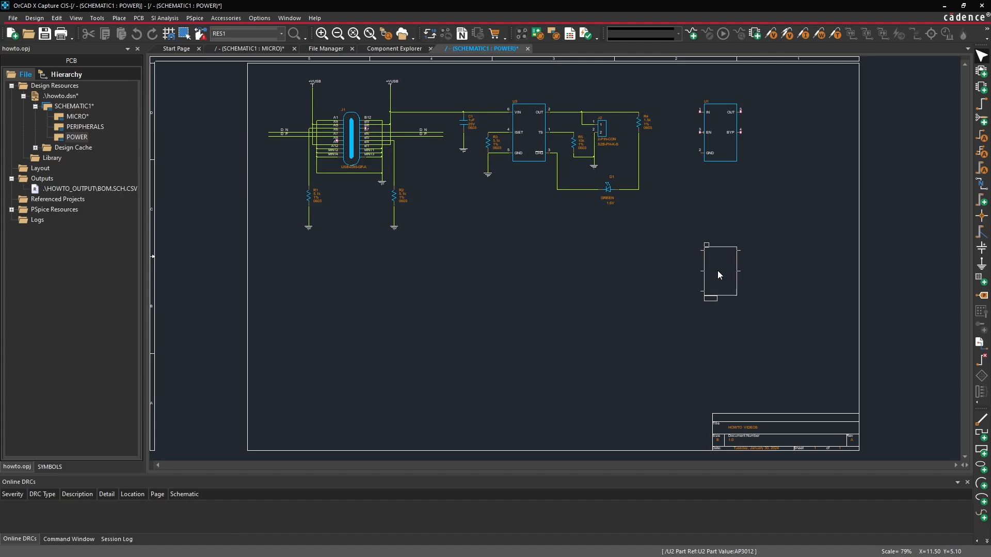
drag(717, 271, 727, 302)
click(659, 290)
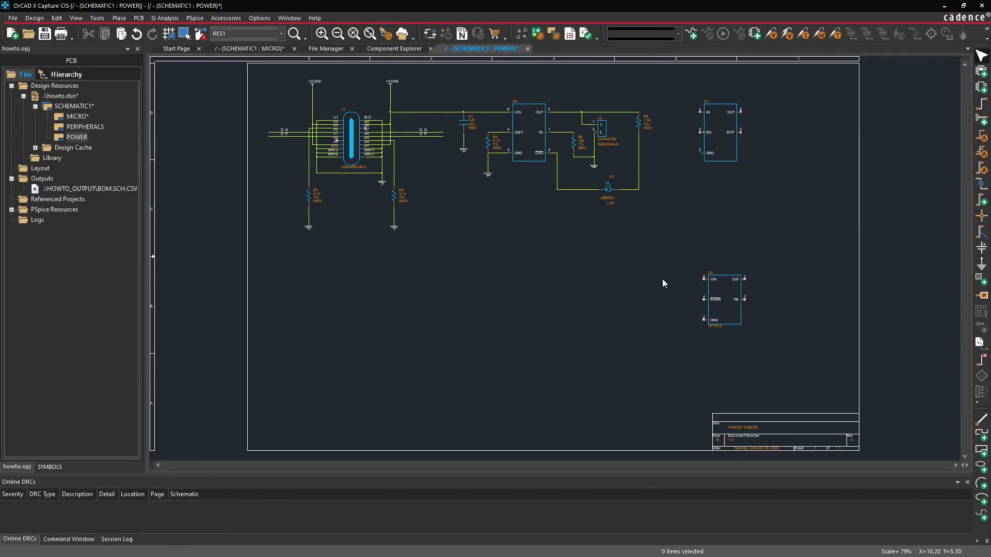
- Wire the charger output net at the top of R4 to U1's IN pin
ctrl+scroll(702, 154, up, 1)
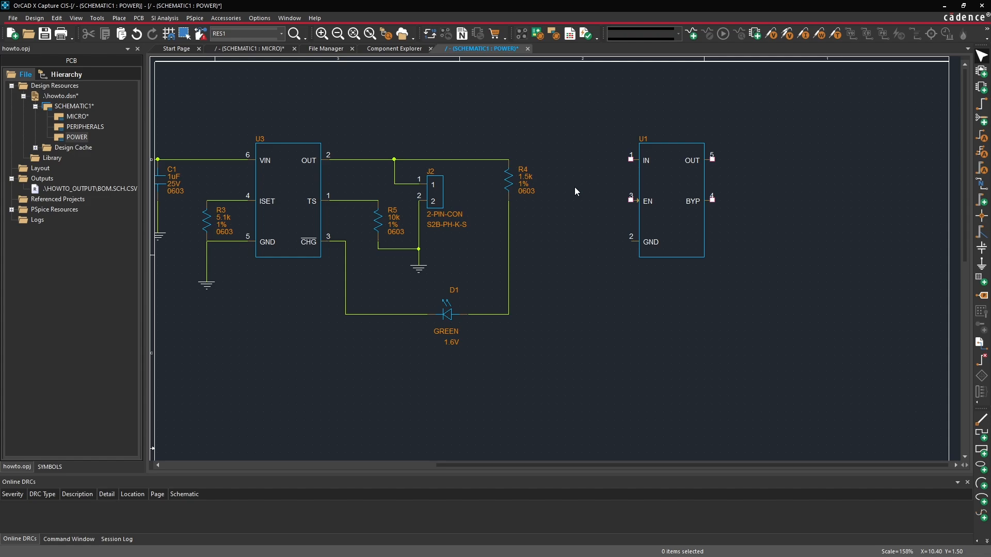
key(w)
click(508, 160)
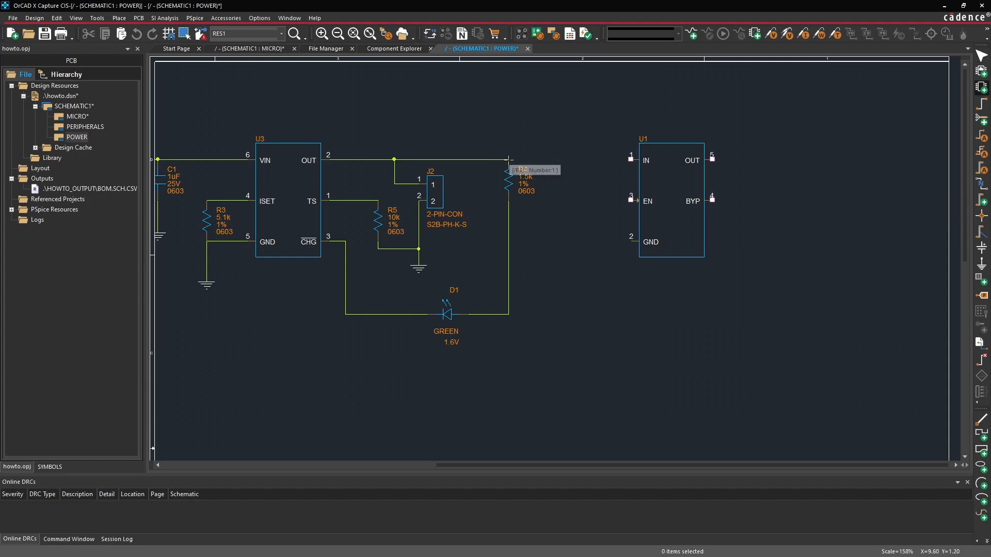
click(630, 159)
key(Escape)
click(559, 222)
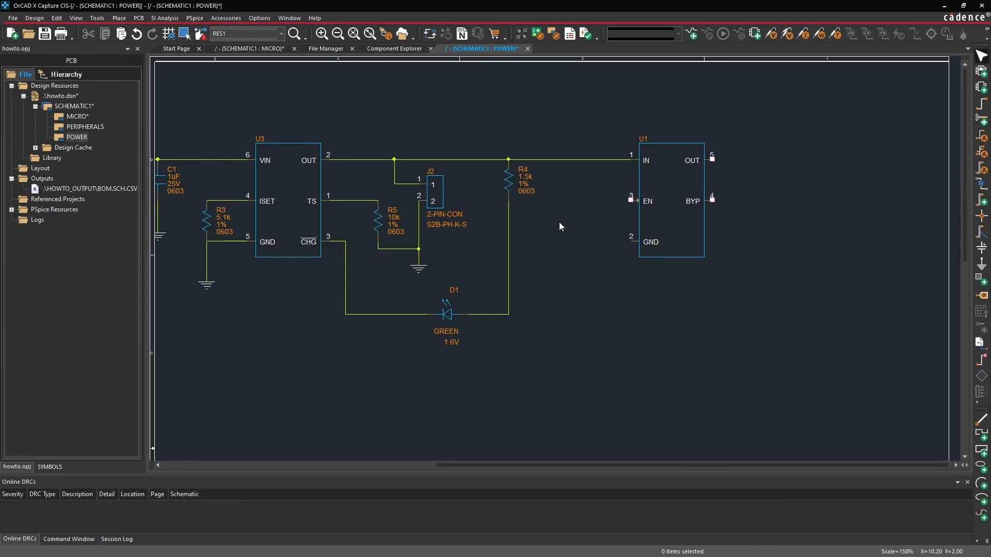
- Move R4 left and down to R5's level, and shift LED D1 left beneath the battery connector
drag(508, 178, 490, 158)
click(543, 165)
click(538, 198)
drag(510, 191, 495, 216)
drag(455, 315, 422, 314)
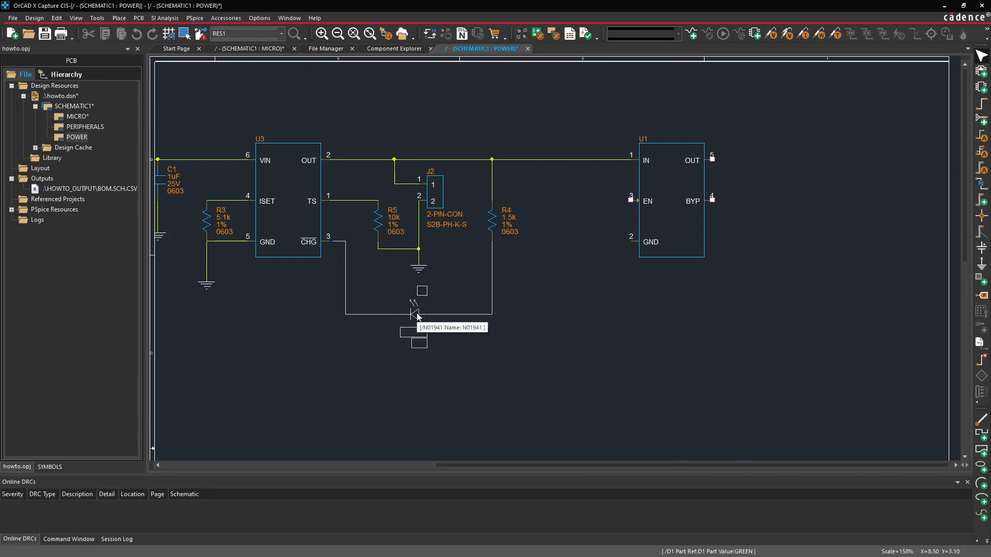
click(507, 354)
- Wire U1's EN pin to the net feeding its IN pin
middle_drag(531, 227, 591, 212)
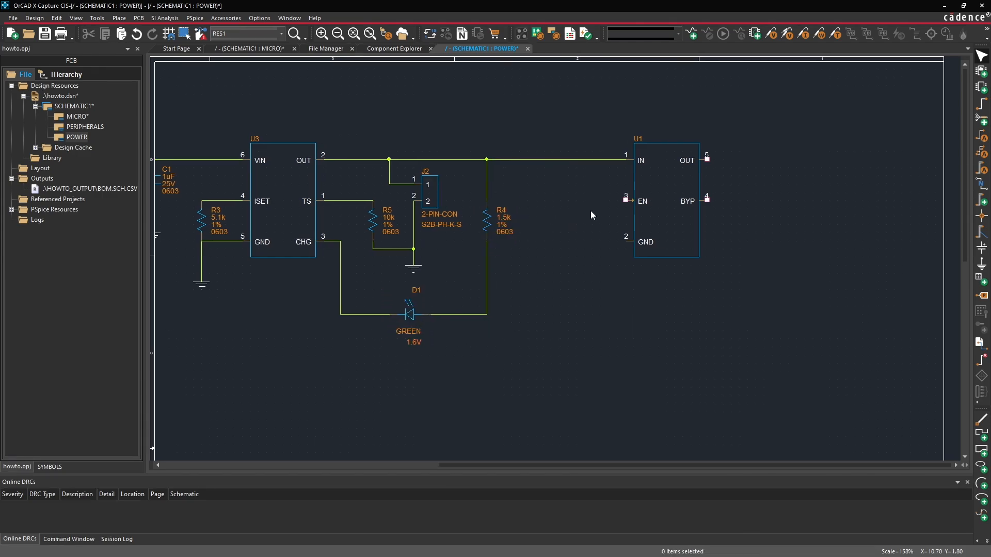
key(w)
click(625, 201)
click(609, 159)
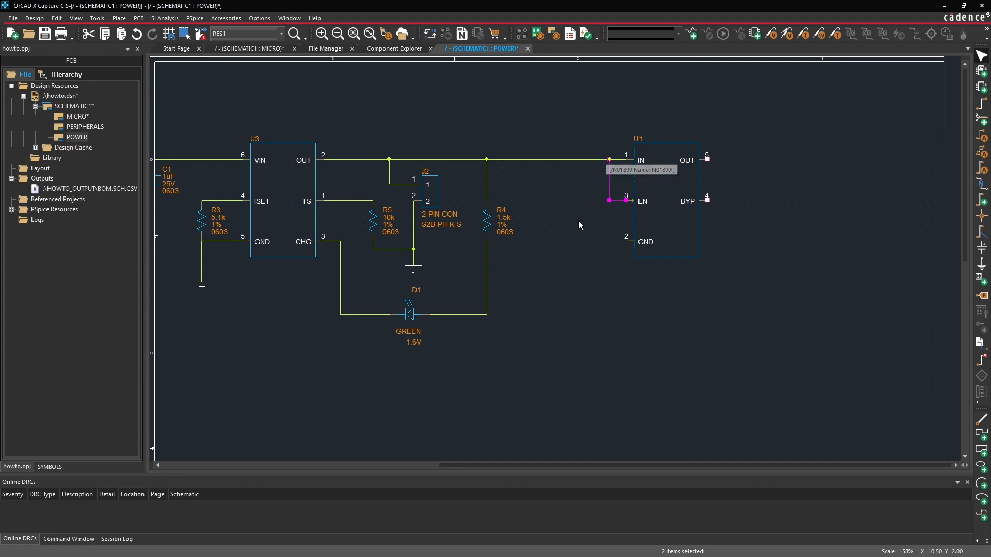
key(Escape)
- Copy the 1uF capacitor C1 onto U1's input net between R4 and U1
middle_drag(553, 240, 337, 210)
click(203, 186)
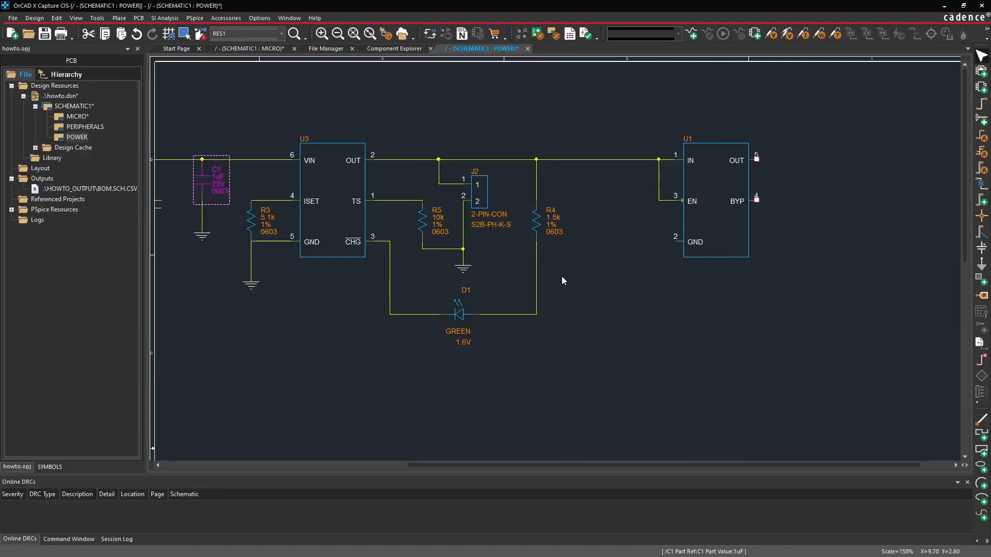
key(ctrl+c)
key(ctrl+v)
click(610, 175)
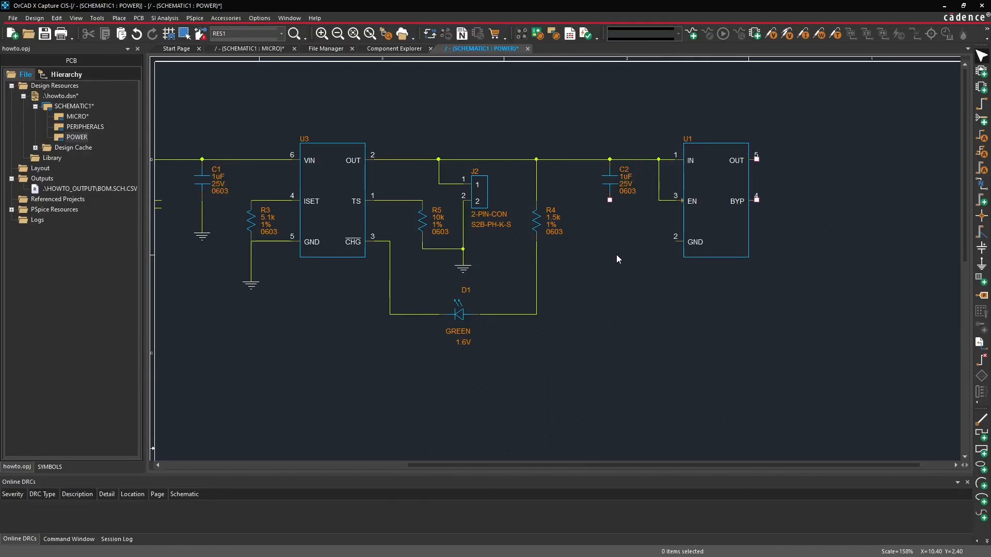
- Copy R3's ground symbol to the lower end of C2 and to a spot below U1's GND pin
click(259, 286)
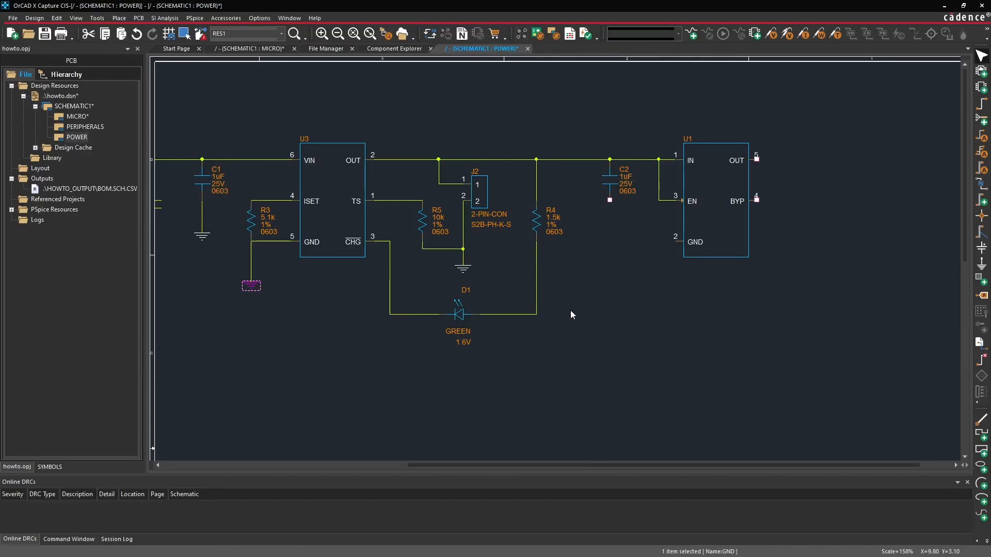
key(ctrl+c)
key(ctrl+v)
click(592, 202)
key(ctrl+v)
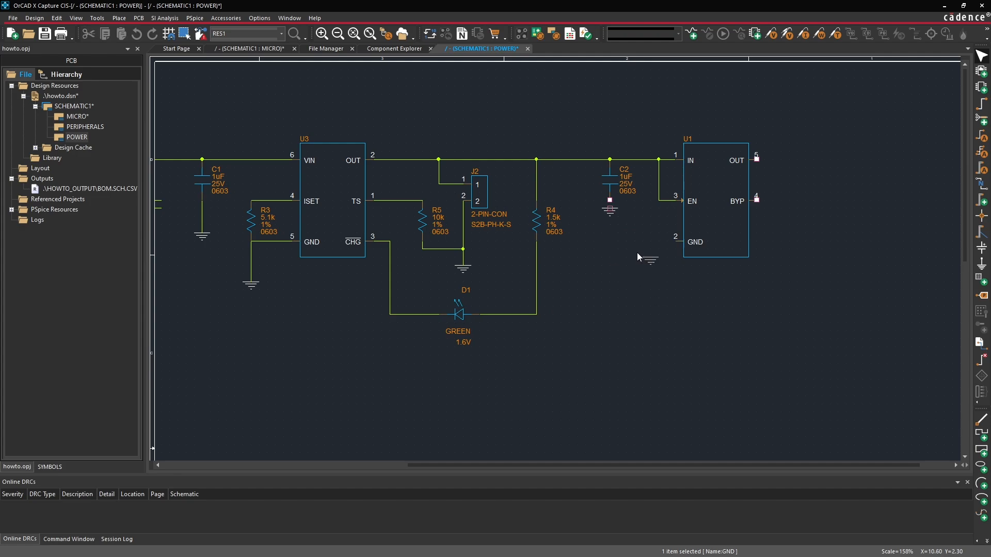
click(641, 266)
click(617, 292)
- Wire U1's GND pin to the ground symbol below it, and C2's lower end to its ground symbol
key(w)
click(675, 241)
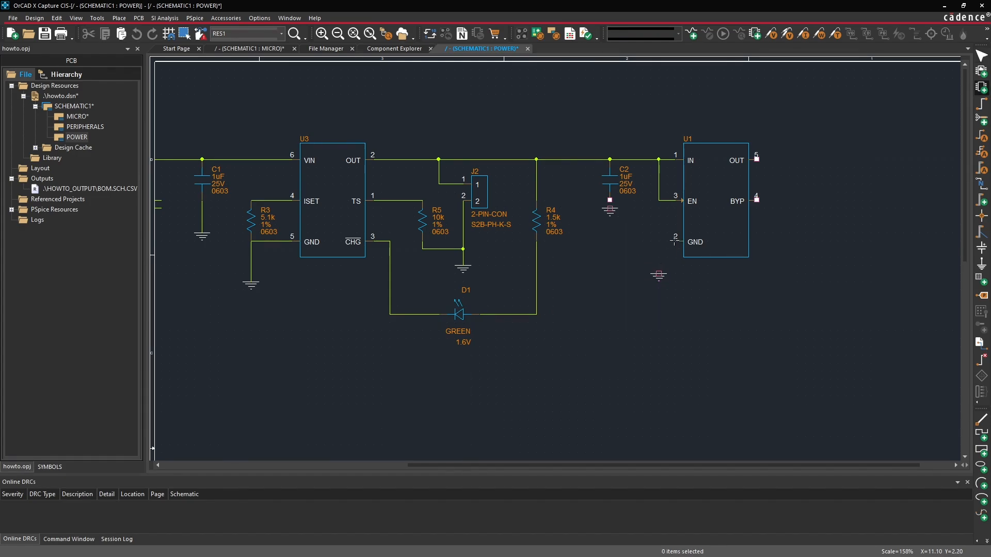
click(658, 273)
click(610, 200)
click(610, 209)
key(Escape)
- Place the 470pF 50V capacitor CDN-DEMO-0012 from the workspace library beside and just below U1's BYP pin
middle_click(604, 256)
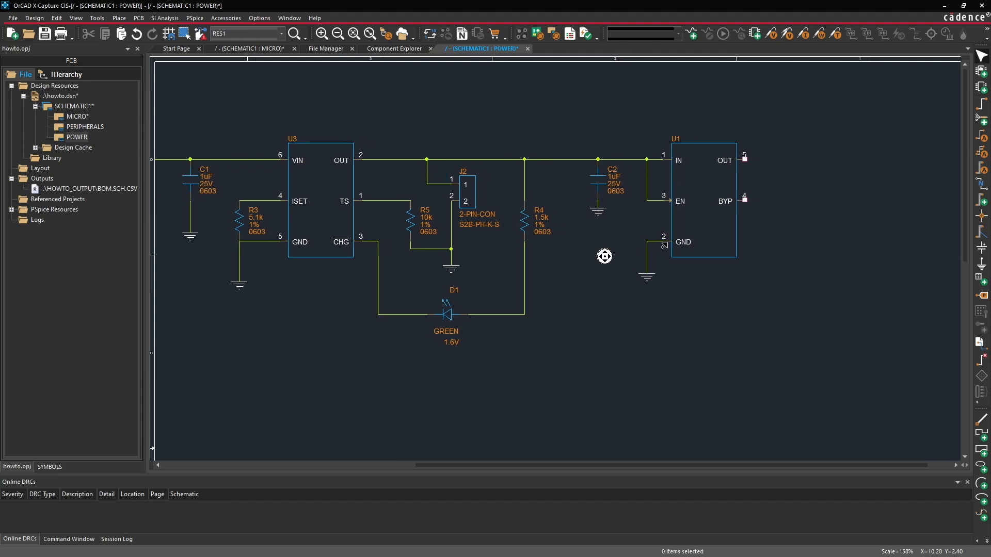
middle_click(683, 249)
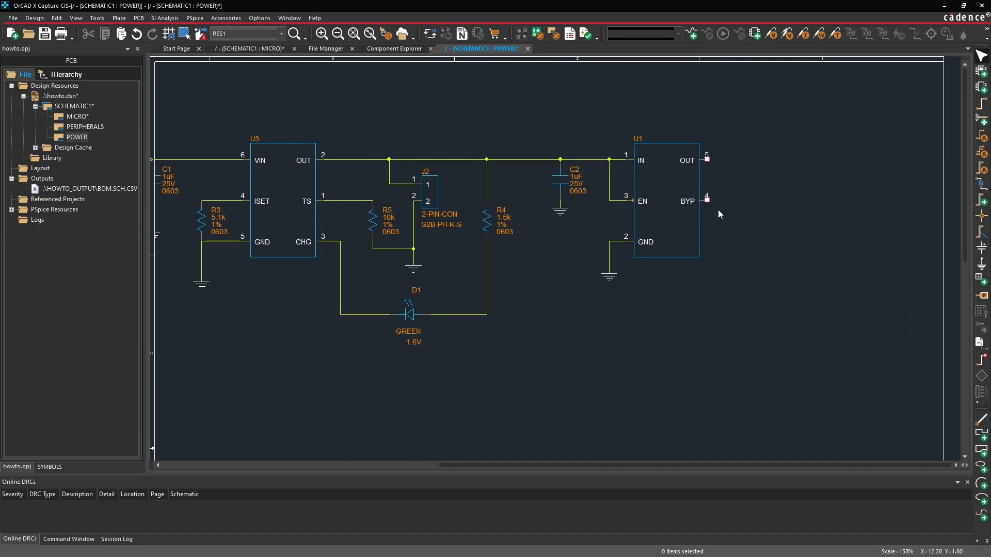
click(395, 49)
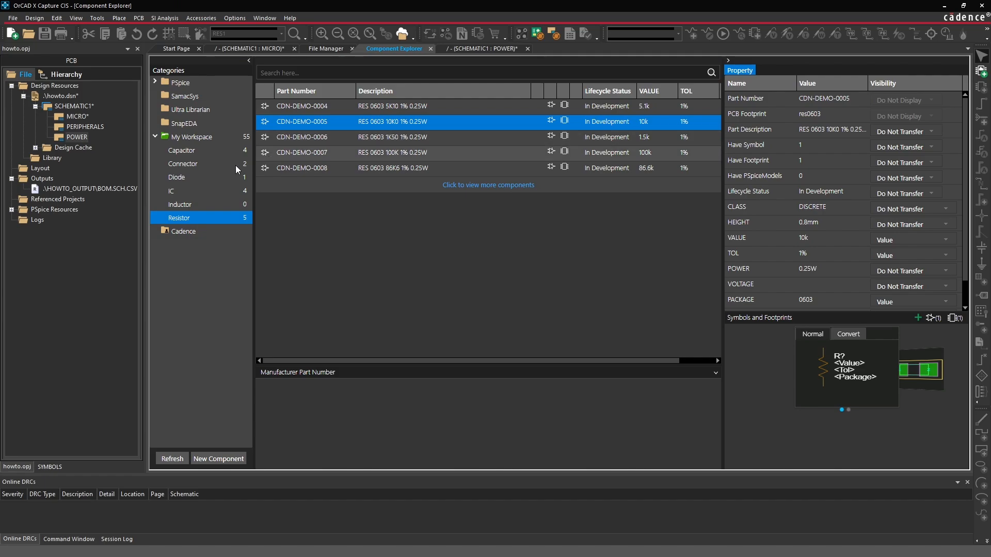
click(216, 152)
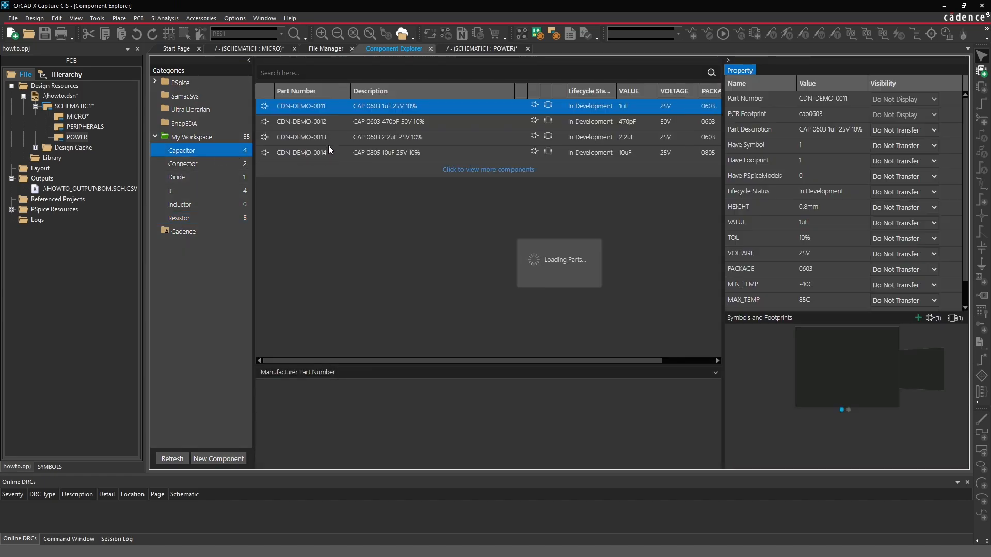
click(364, 120)
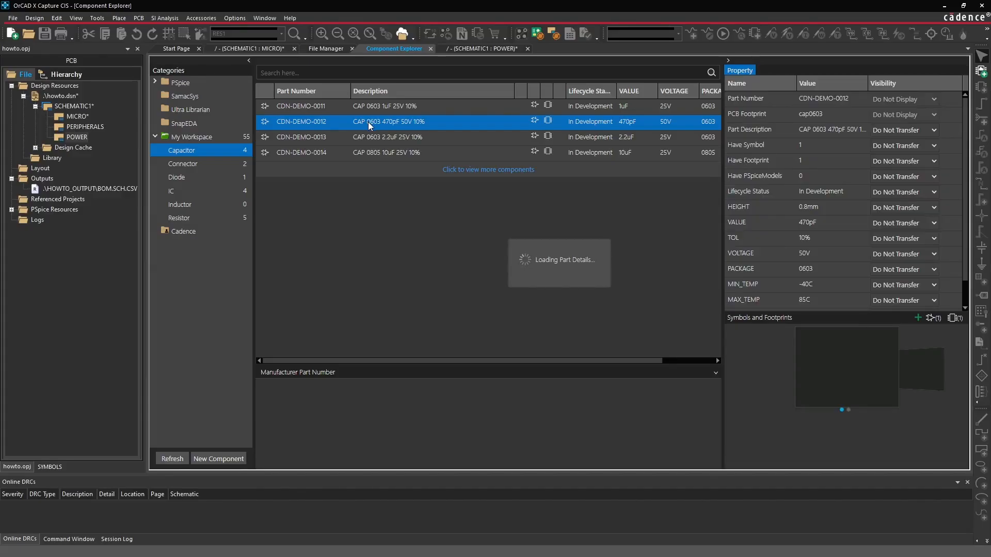
right_click(367, 122)
click(386, 138)
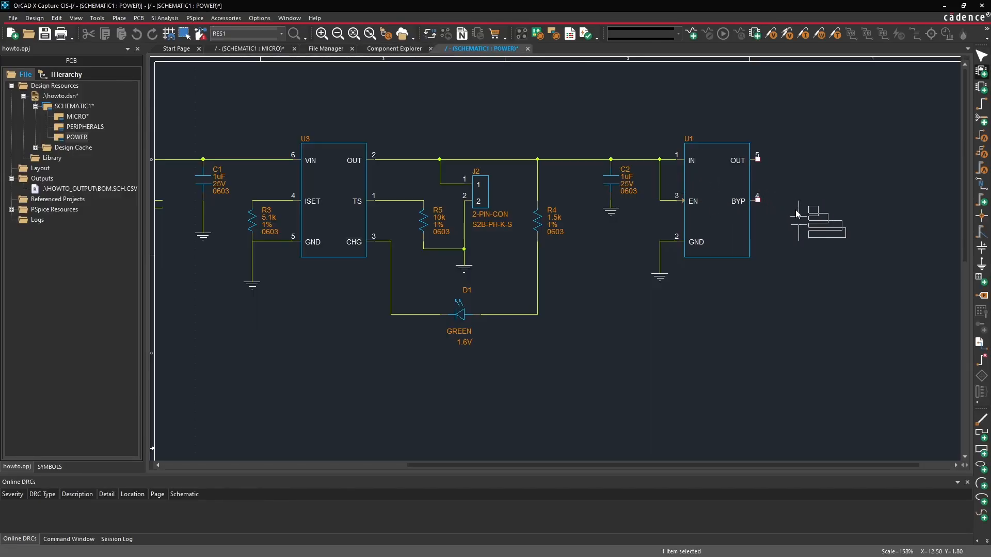
click(798, 220)
key(Escape)
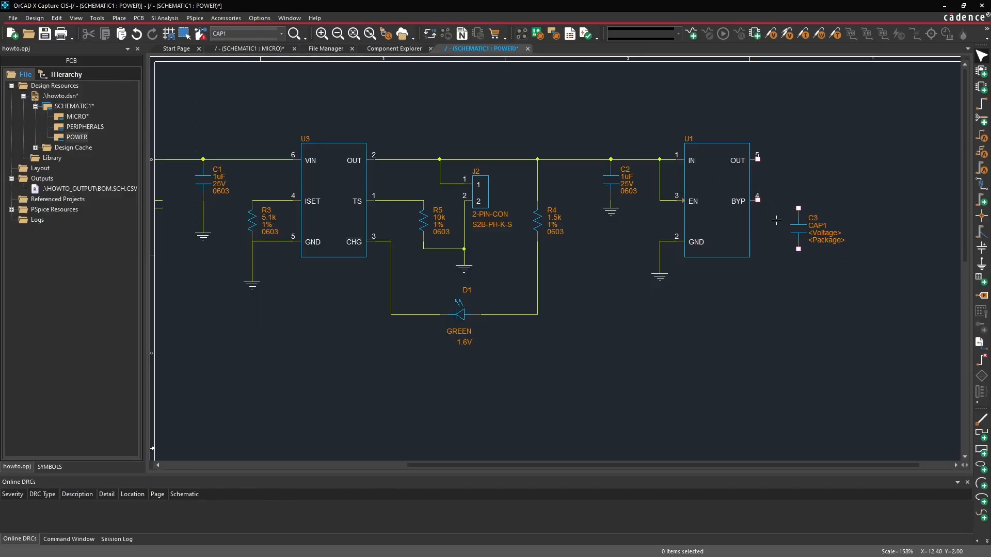
- Wire U1's BYP pin to the upper end of capacitor C3
key(w)
click(756, 200)
click(799, 207)
key(Escape)
- Copy U1's ground symbol to a spot below C3 and wire it to C3's lower end
click(665, 279)
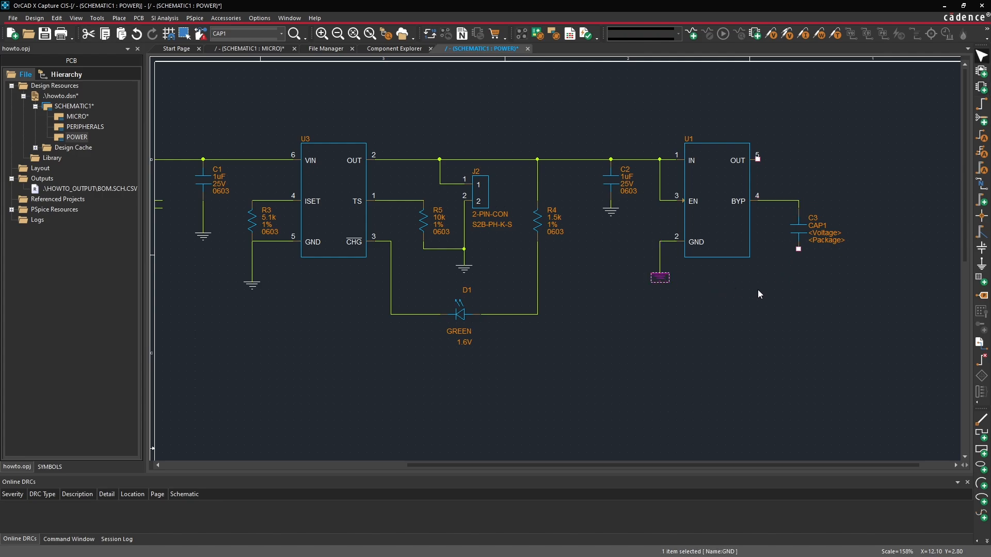
key(ctrl+c)
key(ctrl+v)
click(781, 265)
key(Escape)
key(w)
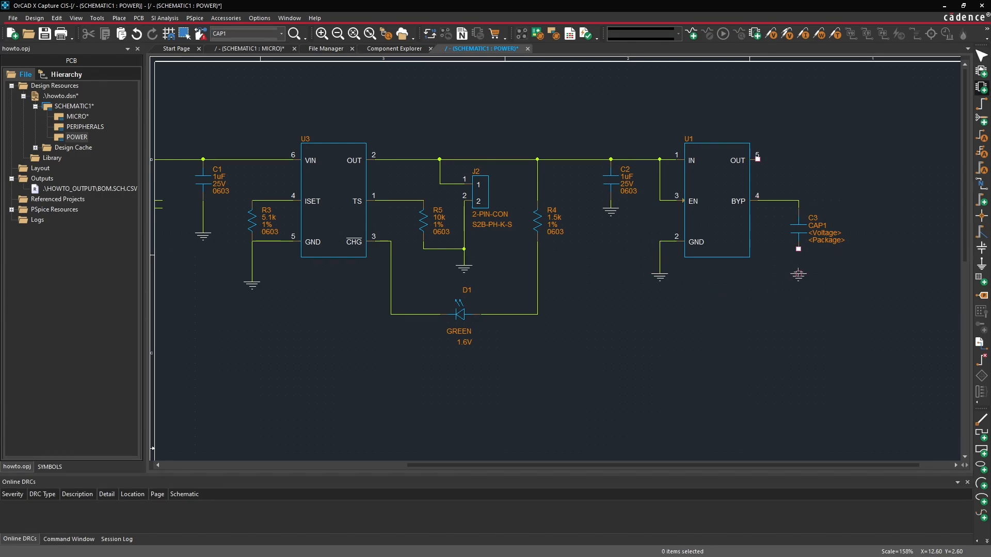
click(798, 273)
click(799, 249)
key(Escape)
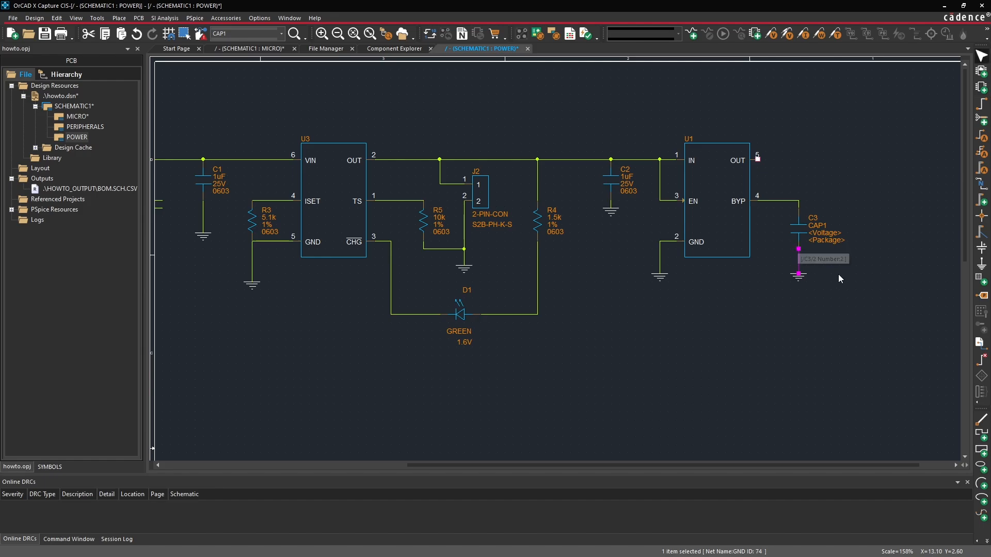
- Place the 2.2uF 25V capacitor CDN-DEMO-0013 to the right of U1, with its upper end level with the OUT pin
click(394, 48)
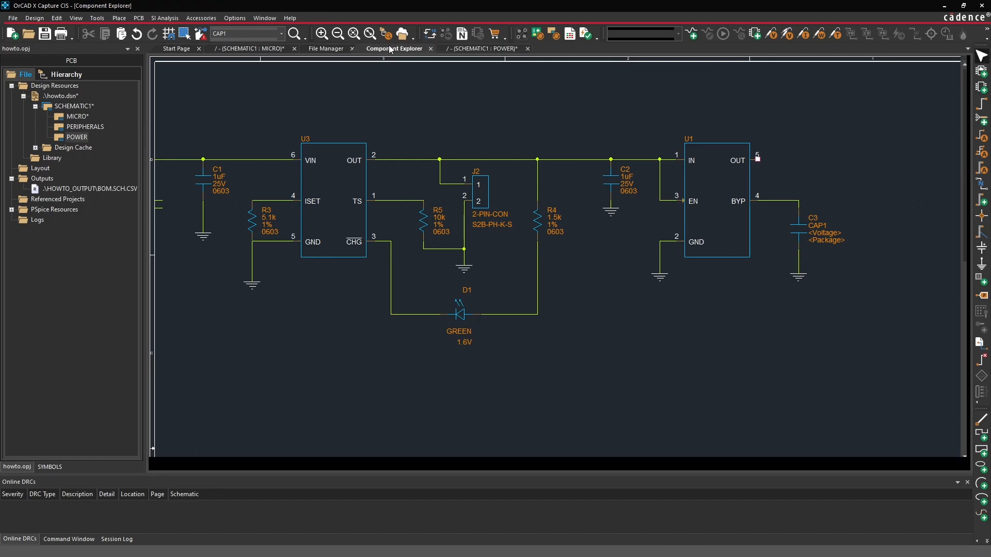
click(400, 139)
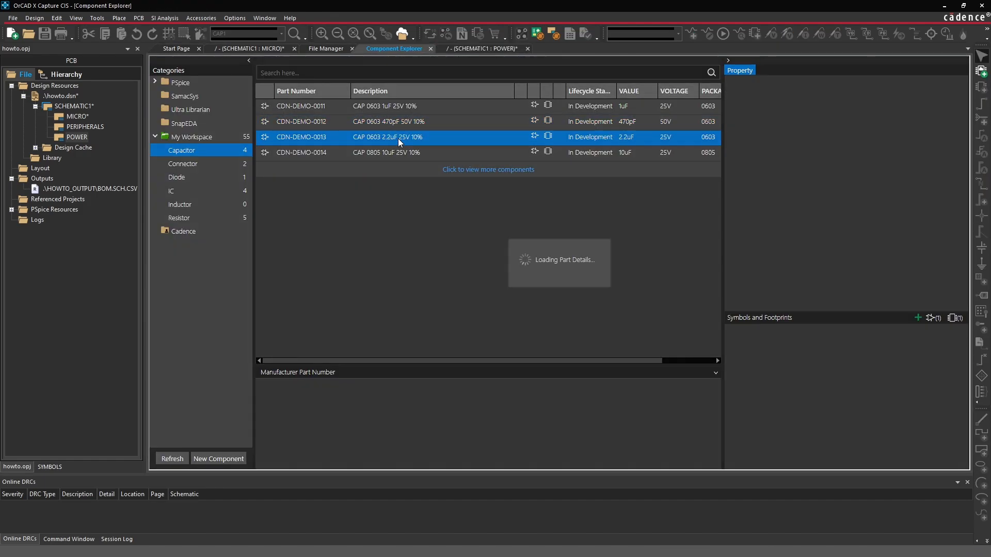
right_click(399, 139)
click(407, 146)
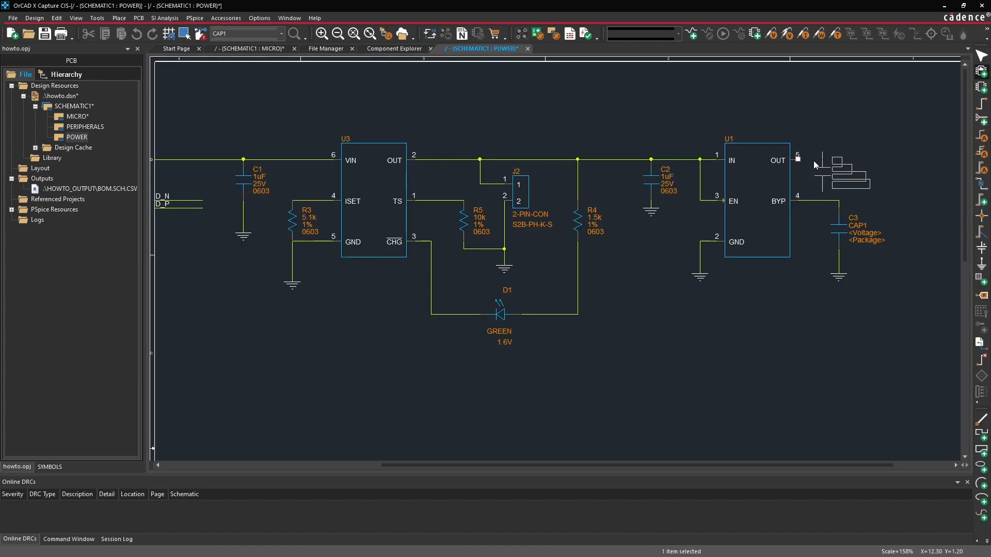
click(875, 164)
key(Escape)
- Wire U1's OUT pin to the upper end of capacitor C4
key(w)
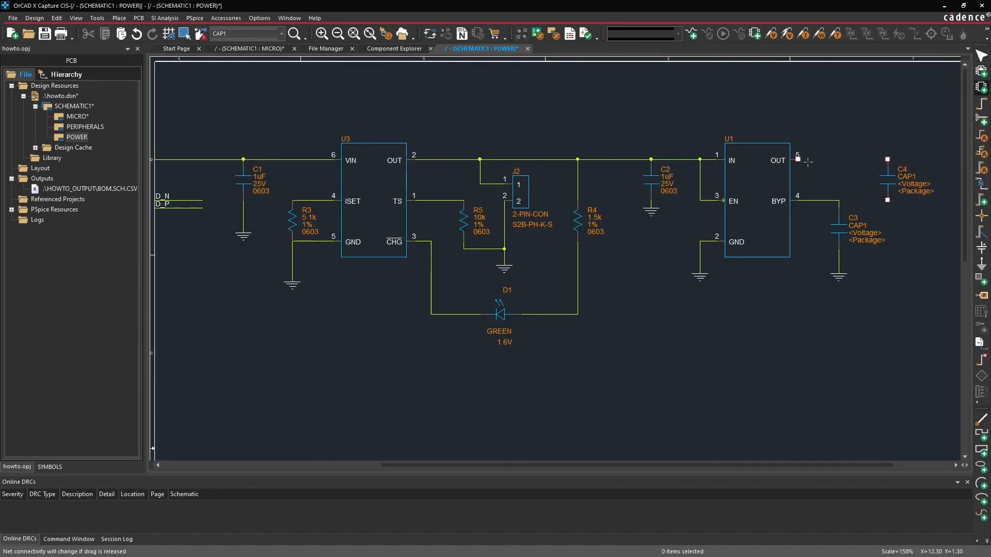
click(797, 160)
click(883, 160)
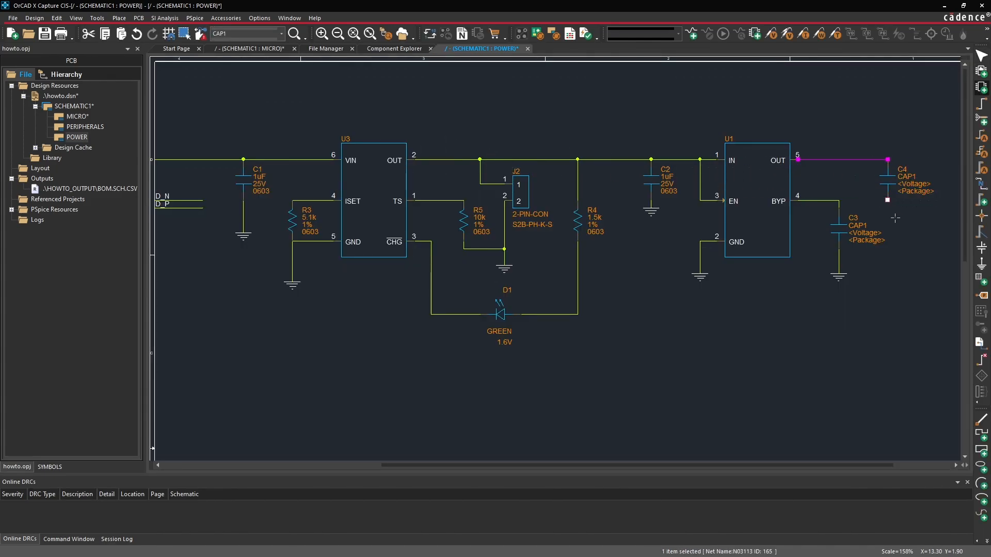
key(Escape)
- Copy C3's ground symbol beneath C4 and wire it to C4's lower end
click(839, 278)
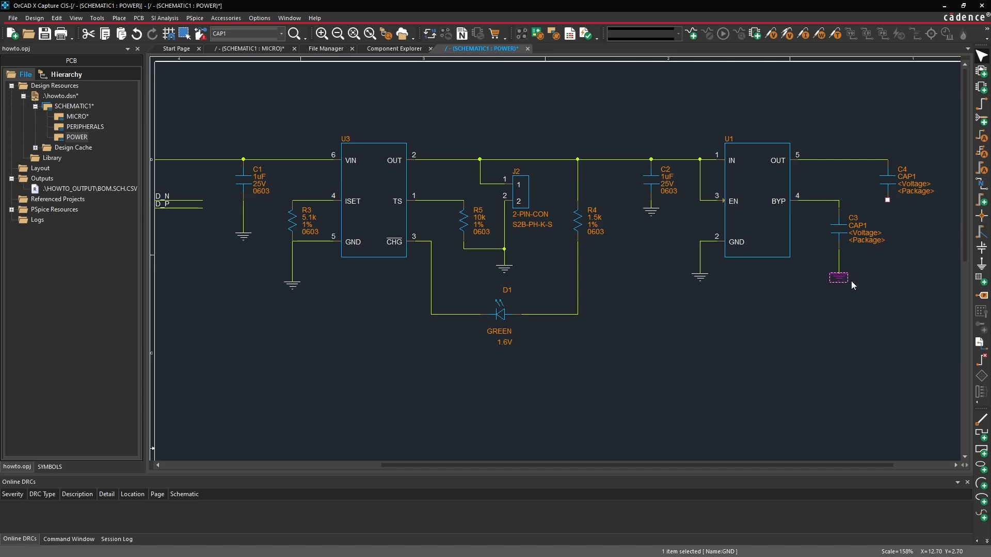
key(ctrl+c)
key(ctrl+v)
click(872, 207)
key(w)
click(887, 200)
click(887, 216)
key(Escape)
click(937, 240)
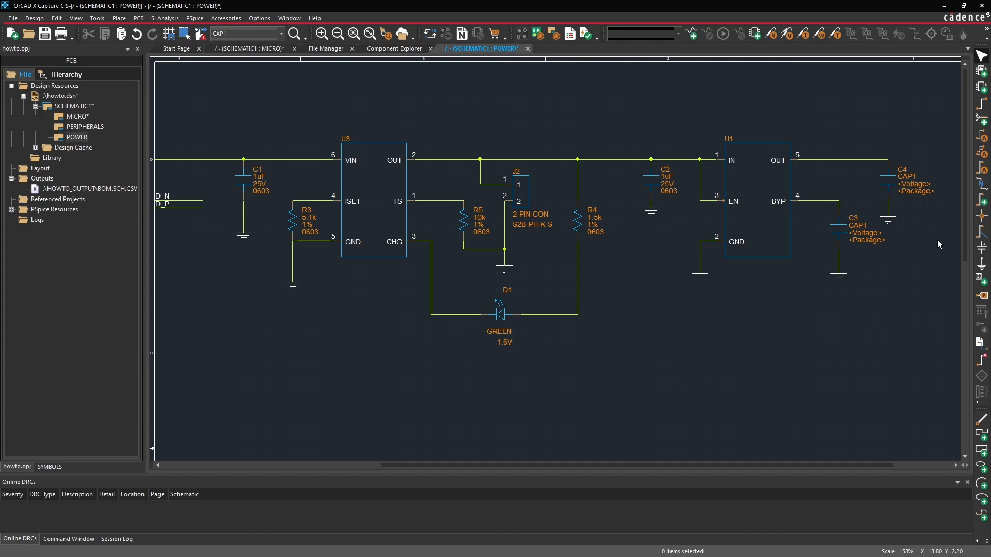
- Extend U1's output net from C4's upper end to the right, ending in a short upward stub
middle_drag(824, 216, 921, 201)
key(w)
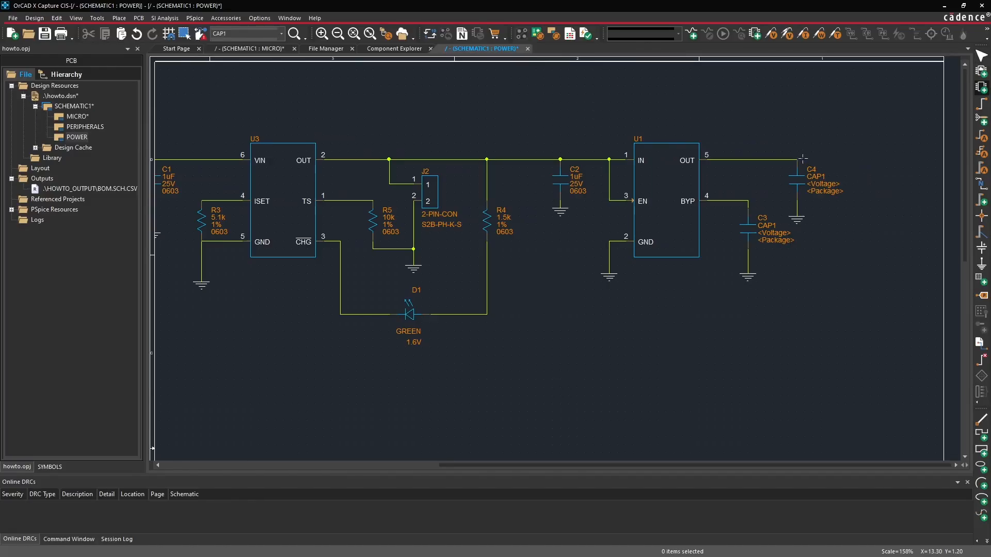
click(797, 160)
double_click(854, 159)
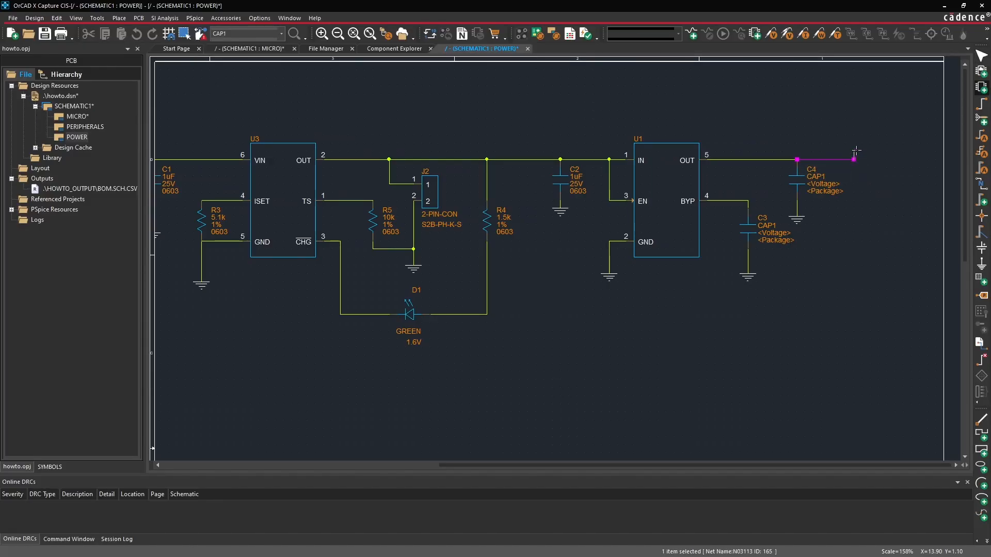
key(Escape)
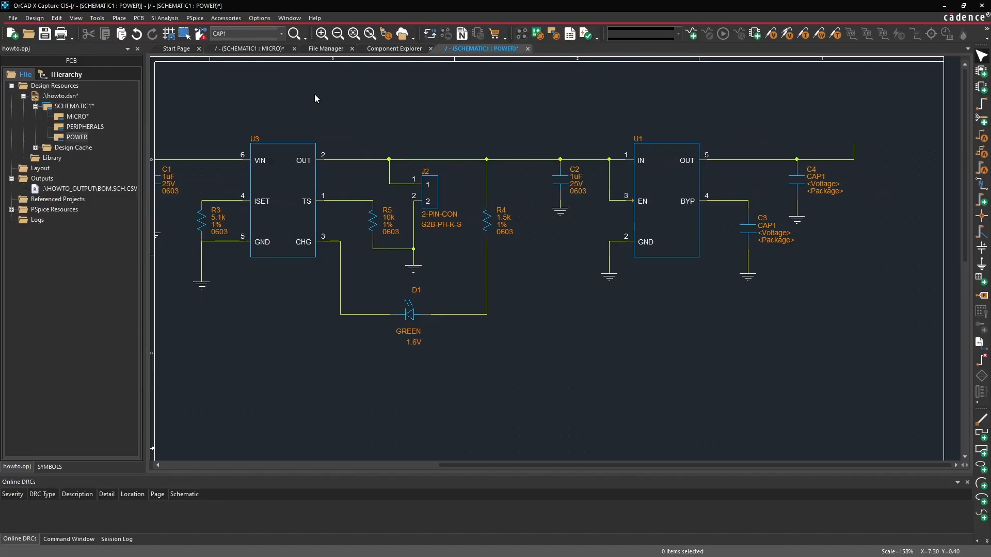
- Place a VCC_BAR power symbol from the CAPSYM library on the end of U1's output wire
click(119, 18)
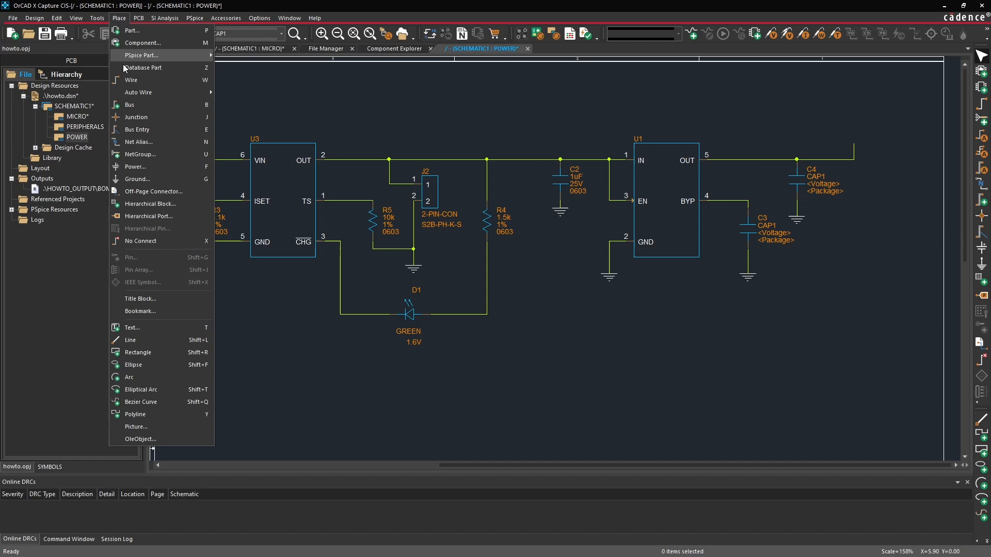
click(142, 169)
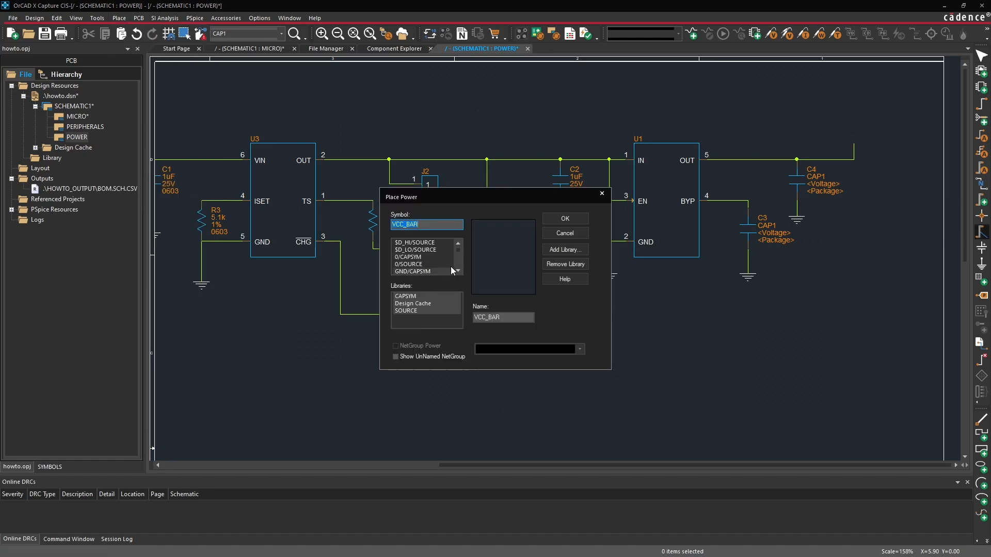
scroll(457, 252, down, 3)
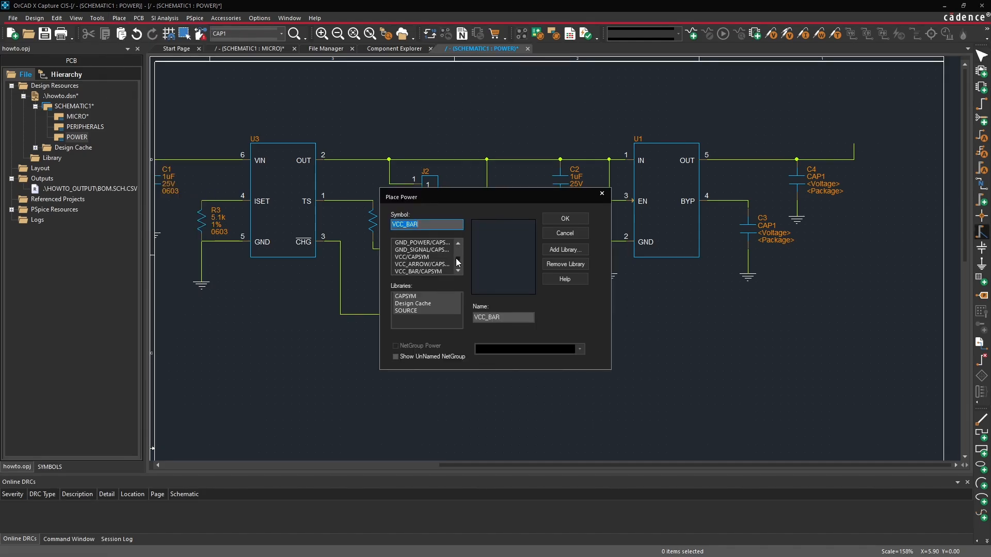
click(422, 270)
click(563, 219)
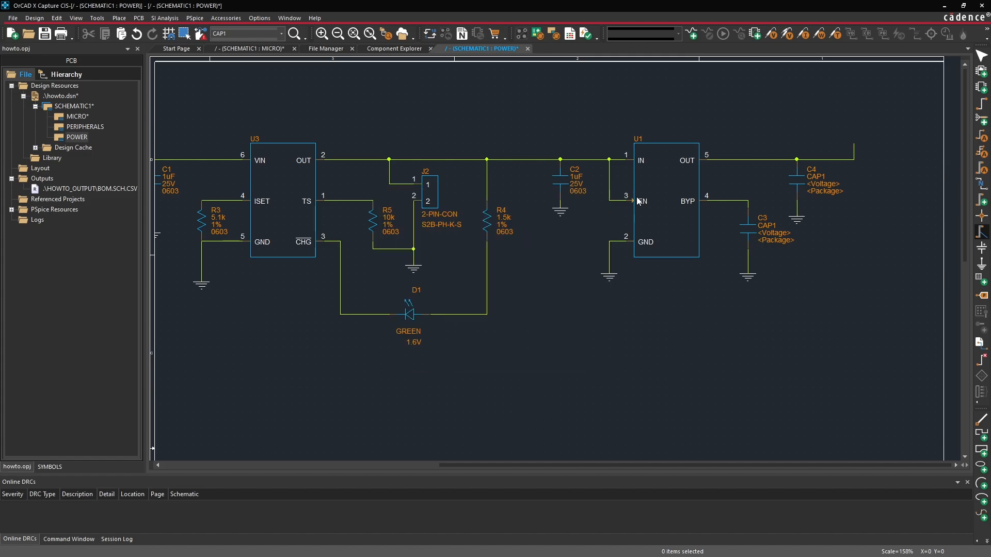
click(854, 135)
key(Escape)
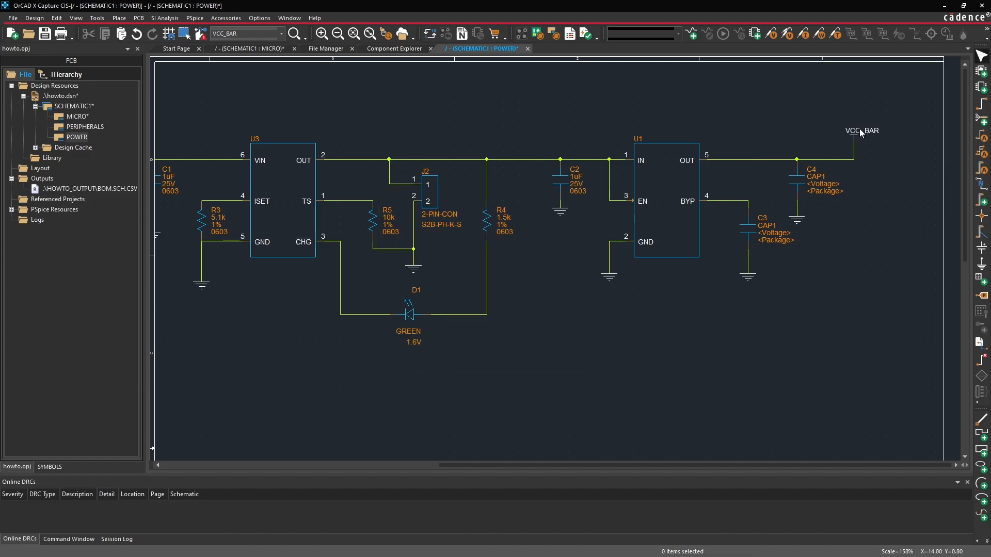
- Rename the power symbol on U1's output to +3V3
double_click(860, 131)
text(+3V3)
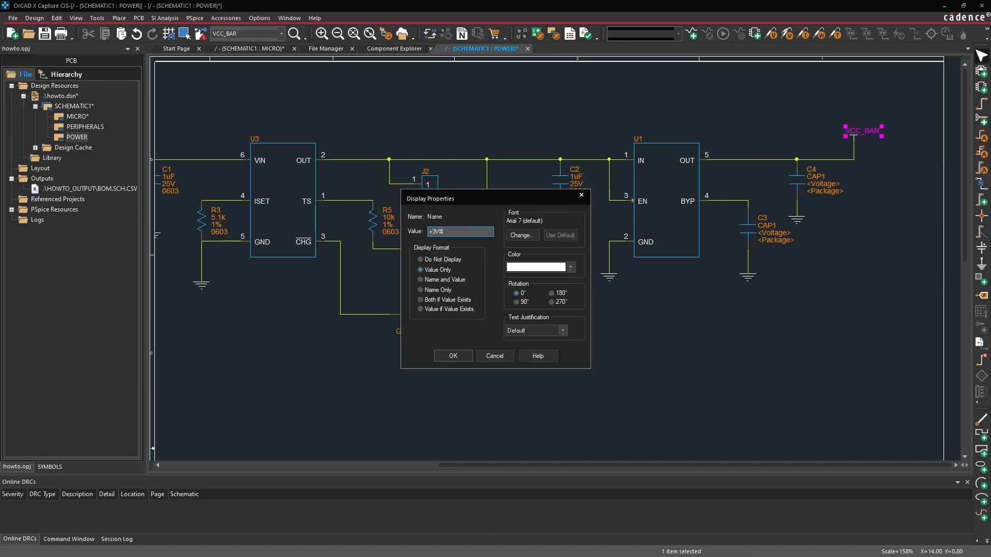
key(Return)
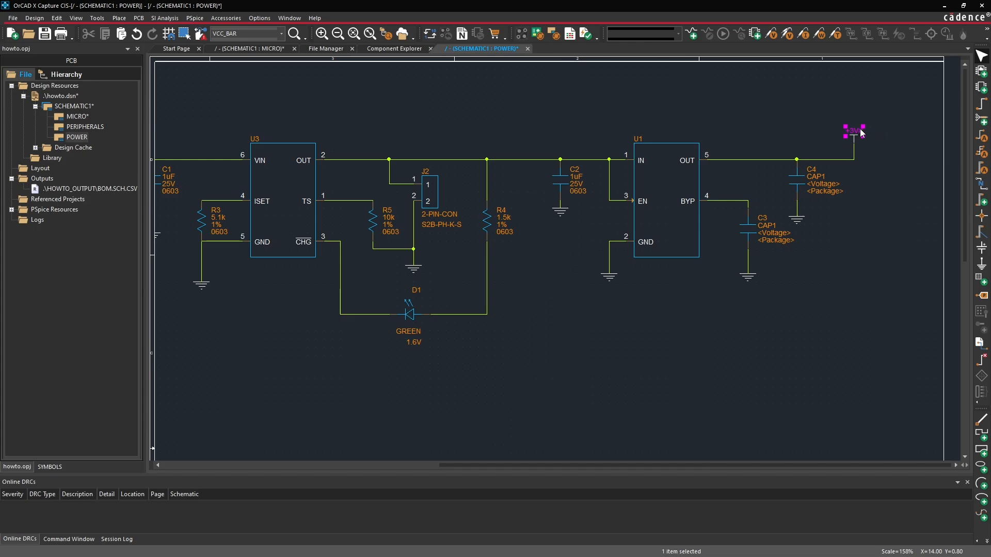
double_click(860, 132)
text(+3V3)
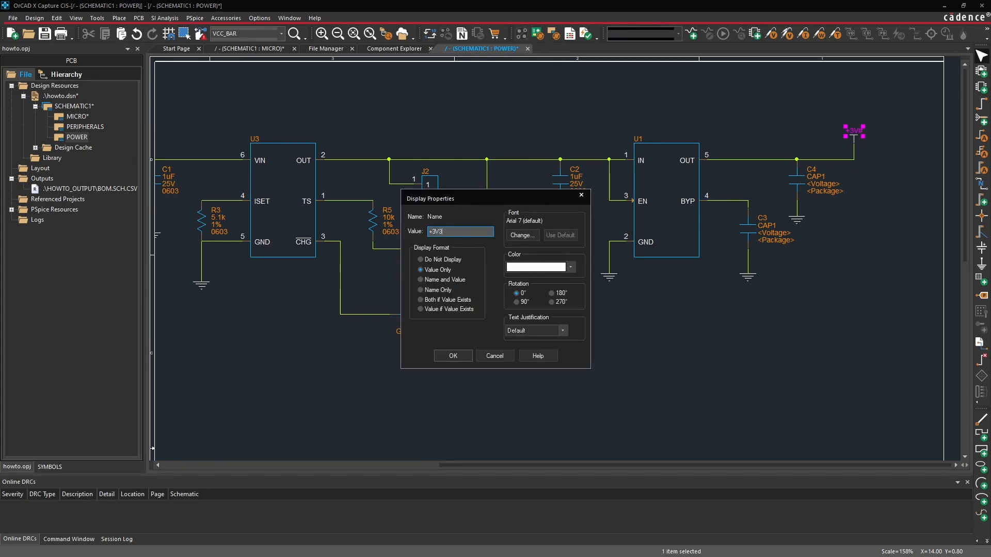
key(Return)
click(875, 308)
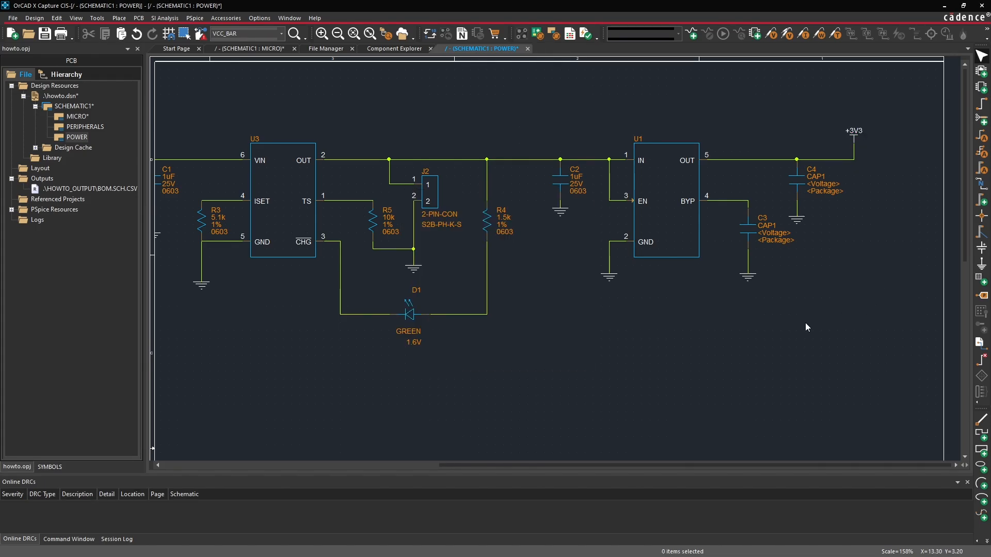
- Wire the net between R4 and C2 down and across to U2's VIN pin
ctrl+scroll(805, 322, down, 1)
drag(715, 286, 710, 252)
click(689, 250)
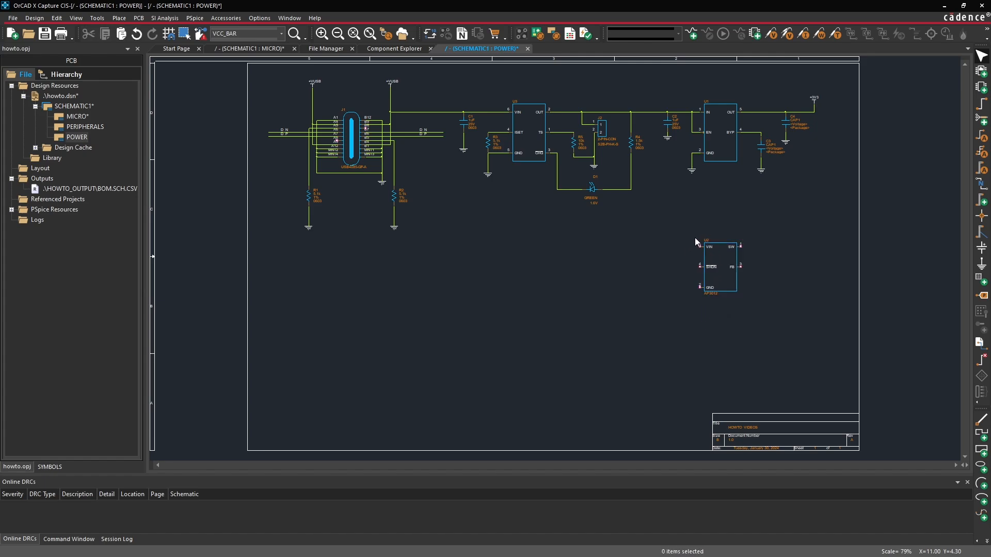
ctrl+scroll(695, 239, up, 1)
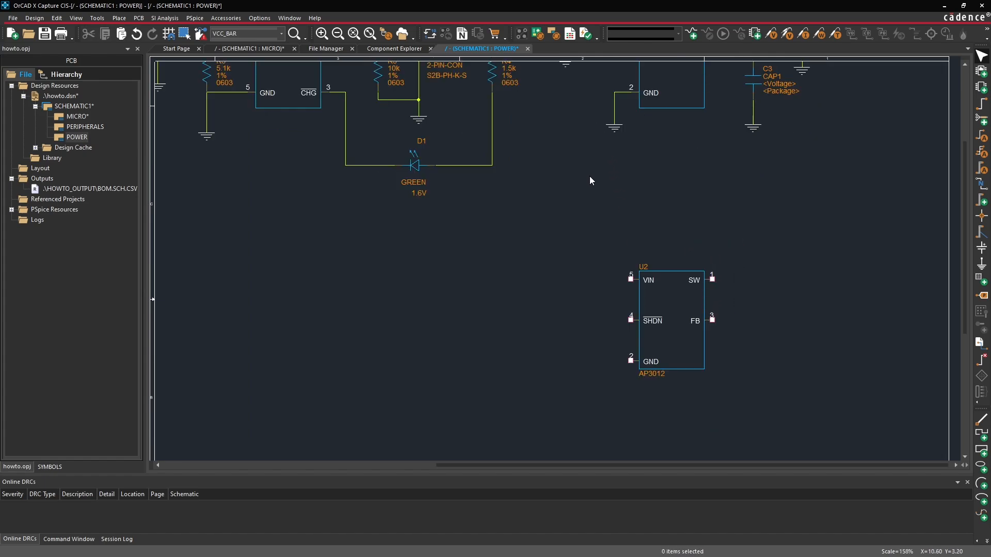
scroll(589, 181, up, 3)
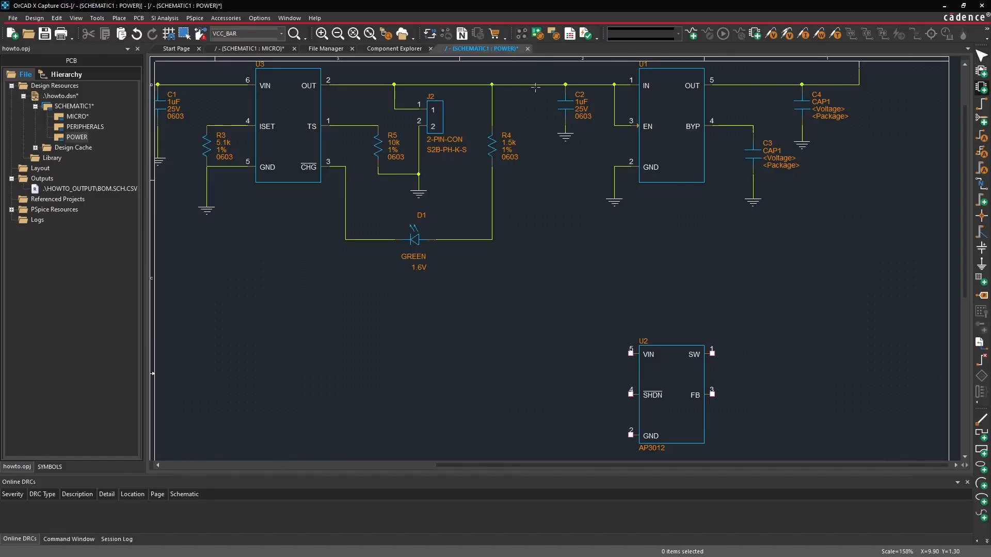
click(540, 84)
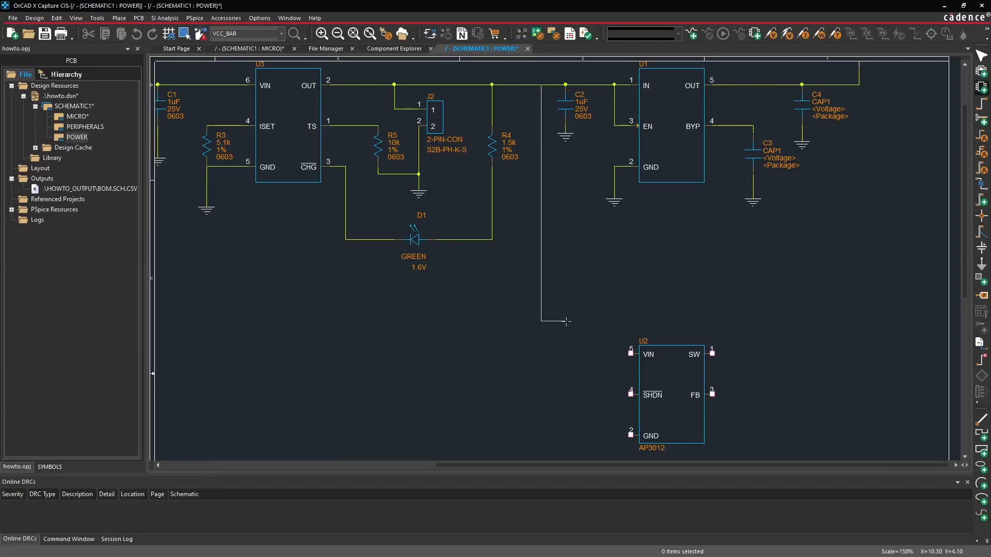
click(605, 320)
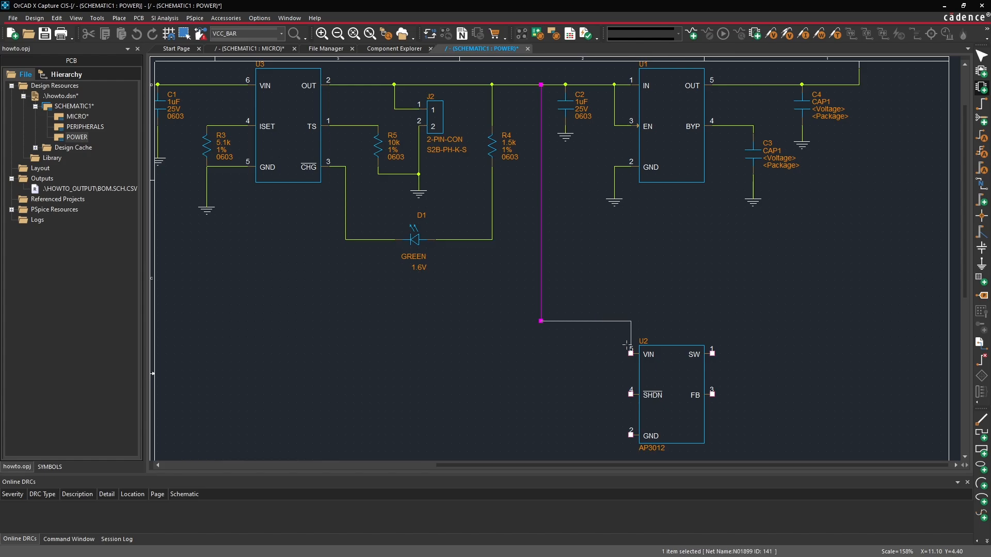
click(631, 353)
key(Escape)
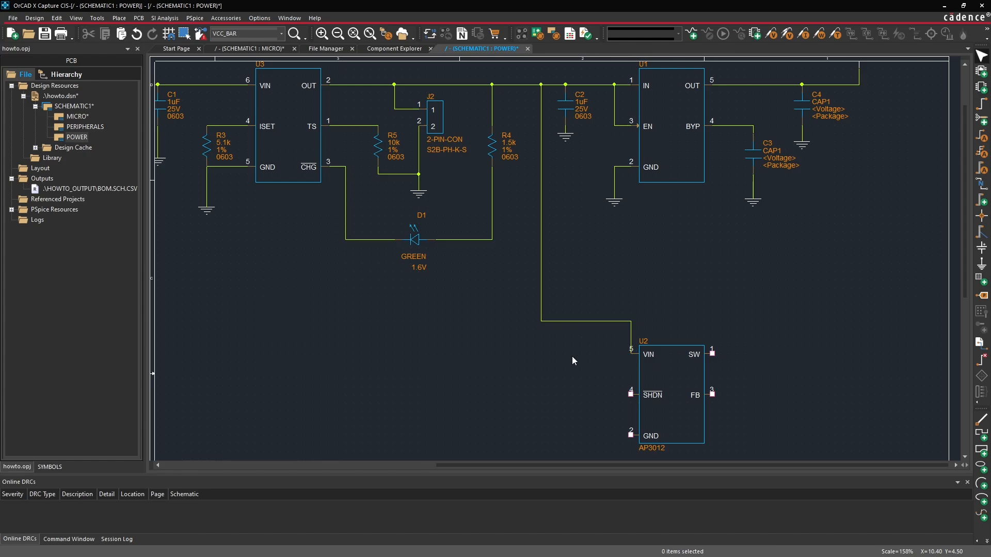
- Copy C2 below the corner of U2's input wire and put a copied ground symbol on its lower end
click(564, 109)
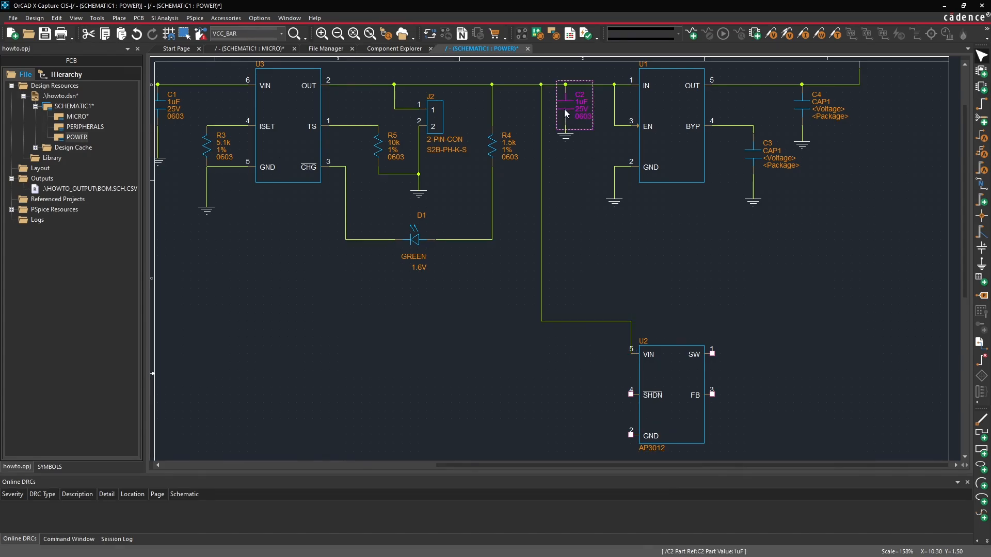
key(ctrl+v)
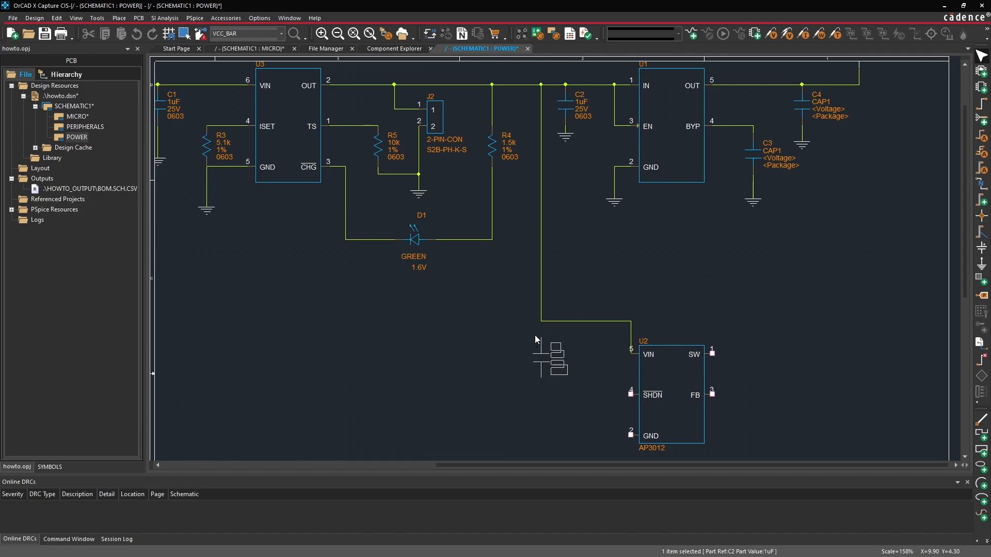
click(533, 332)
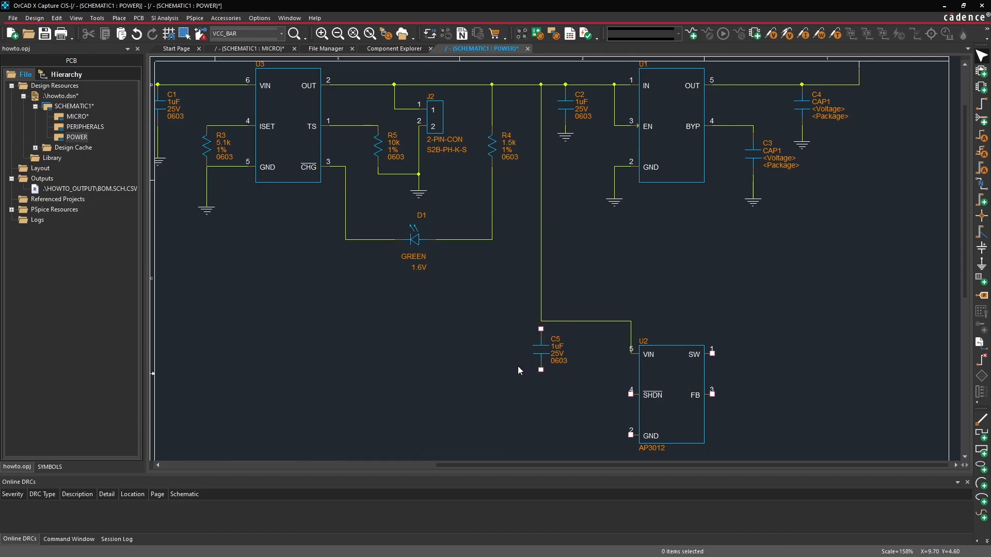
click(614, 201)
key(ctrl+c)
key(ctrl+v)
click(526, 374)
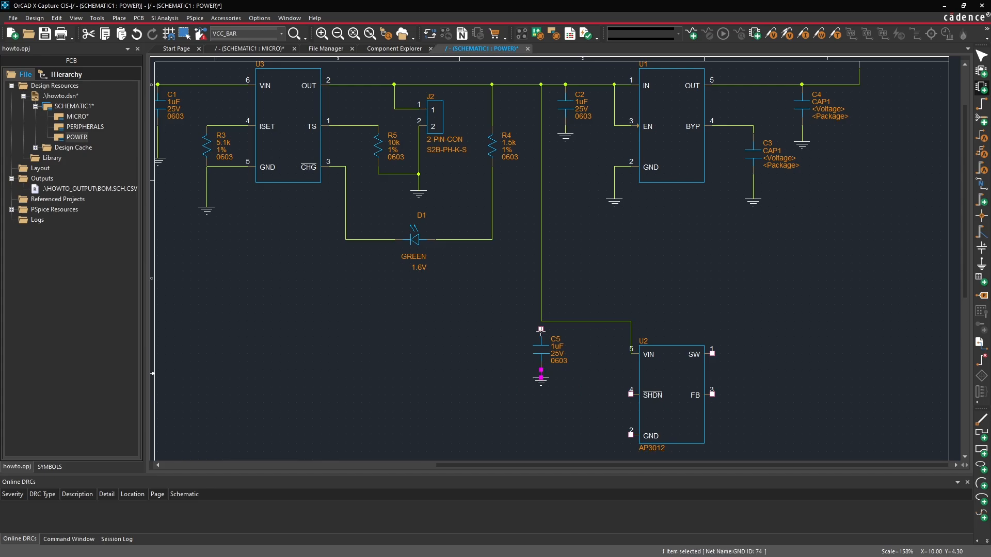
- Wire C5's upper end to the corner of U2's input wire
click(541, 329)
click(540, 321)
key(Escape)
key(Escape)
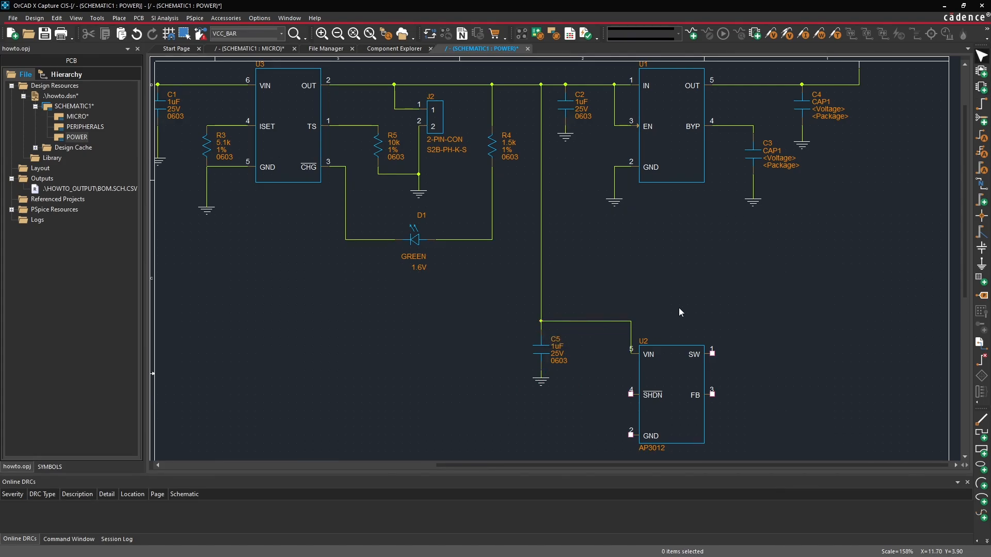
- Reshape U2's input wire by moving its horizontal run higher and its vertical drop to the left of the VIN pin
middle_drag(708, 292, 703, 292)
drag(590, 321, 609, 327)
click(606, 311)
click(646, 317)
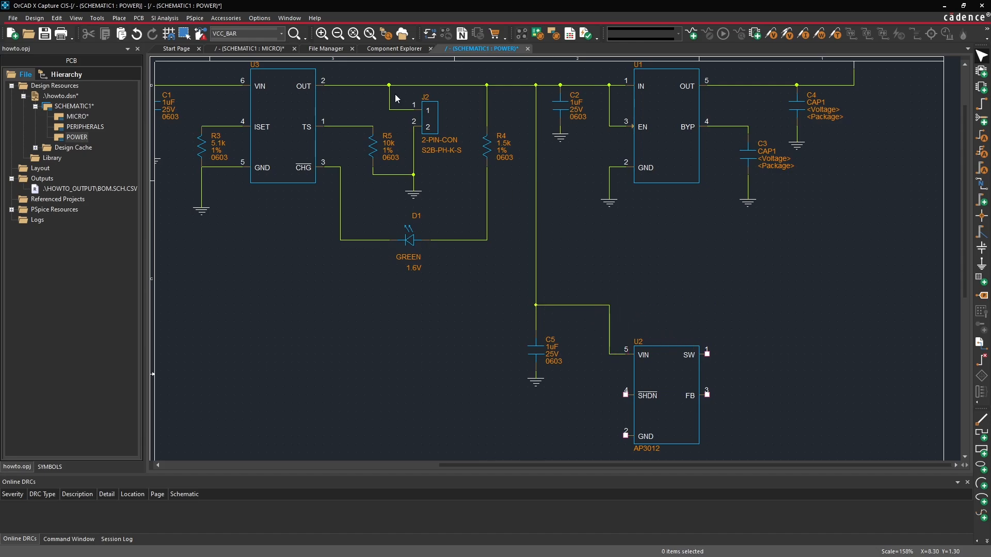
- Create a new Inductor component in My Workspace with value 10uH, tolerance 10%, current 1A and DCR 1mOhm
click(384, 50)
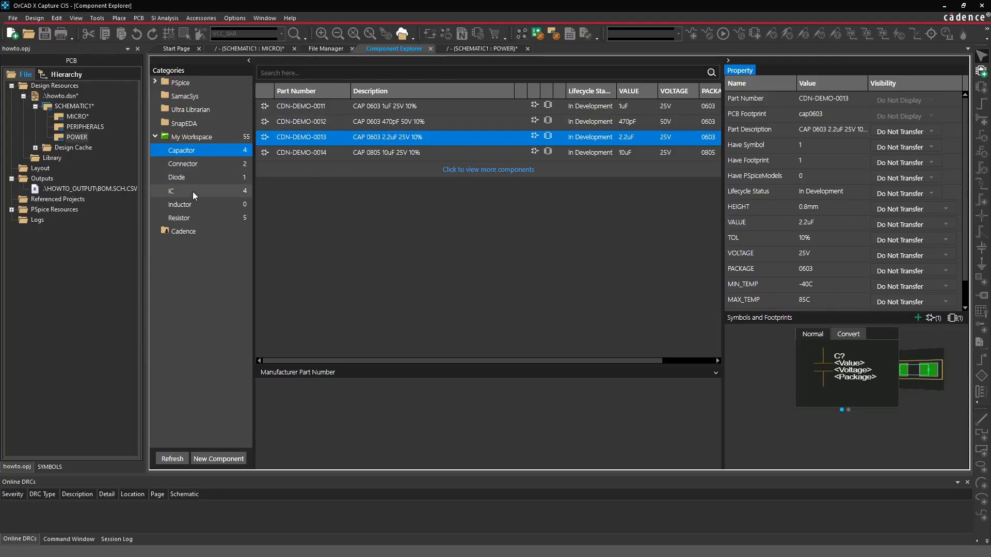
right_click(195, 205)
click(230, 271)
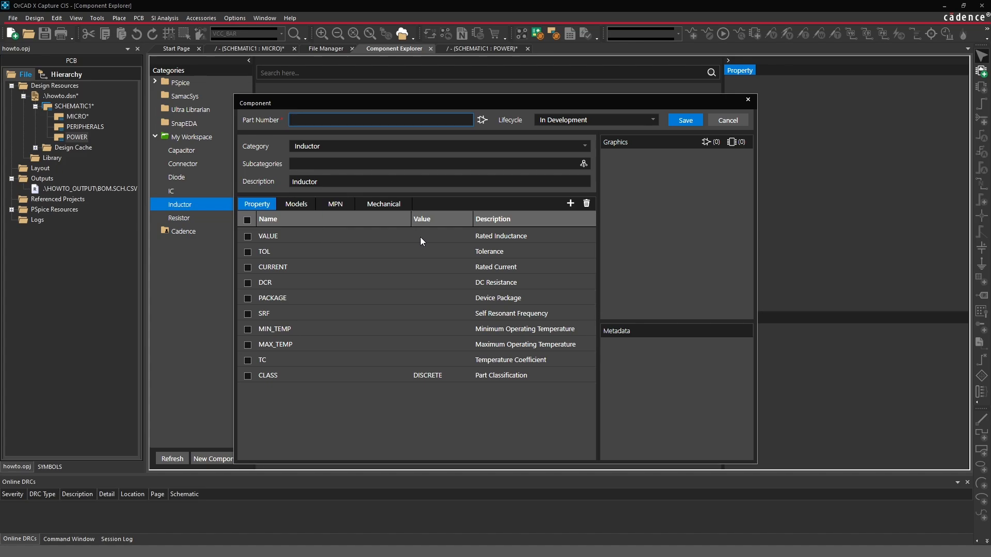
click(424, 236)
text(10uH)
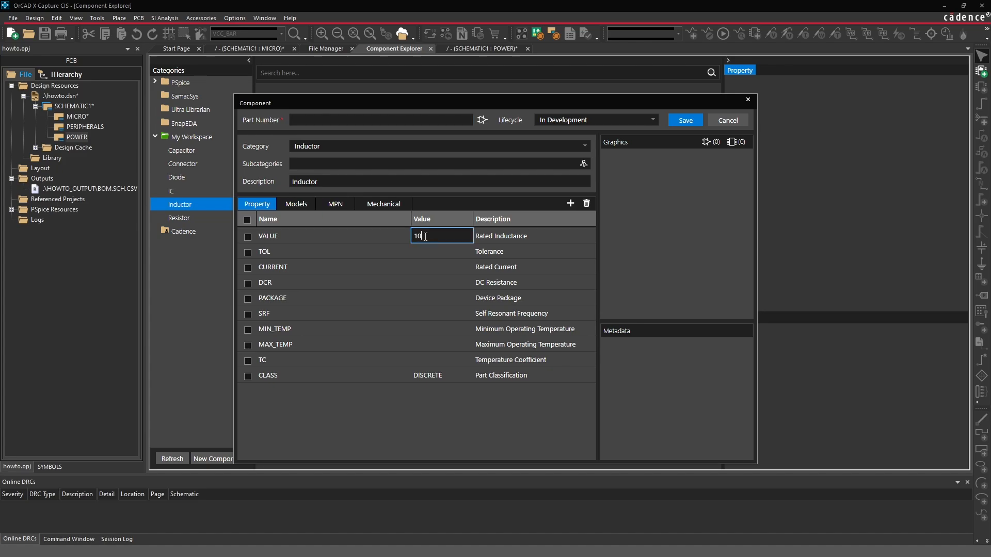
click(431, 252)
text(10%)
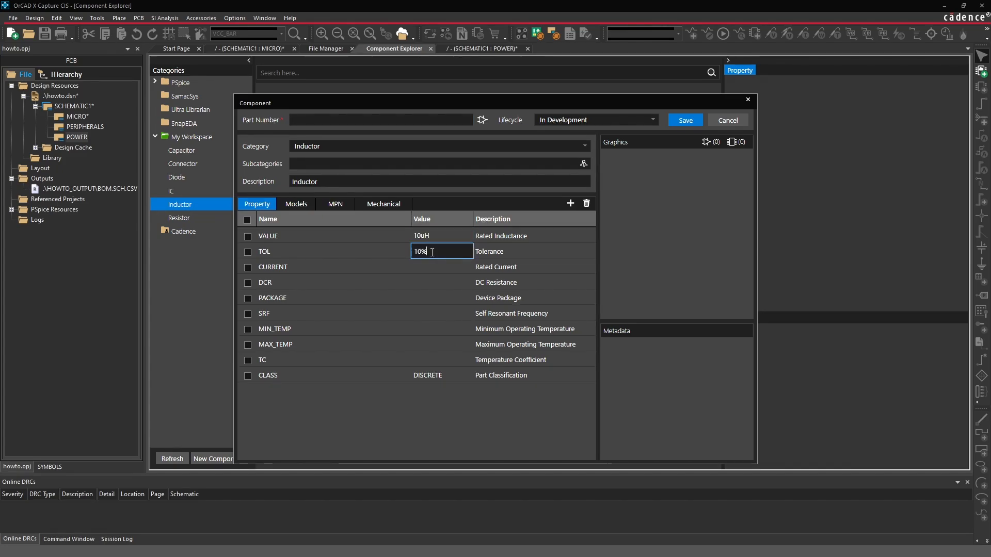
click(431, 266)
text(1A)
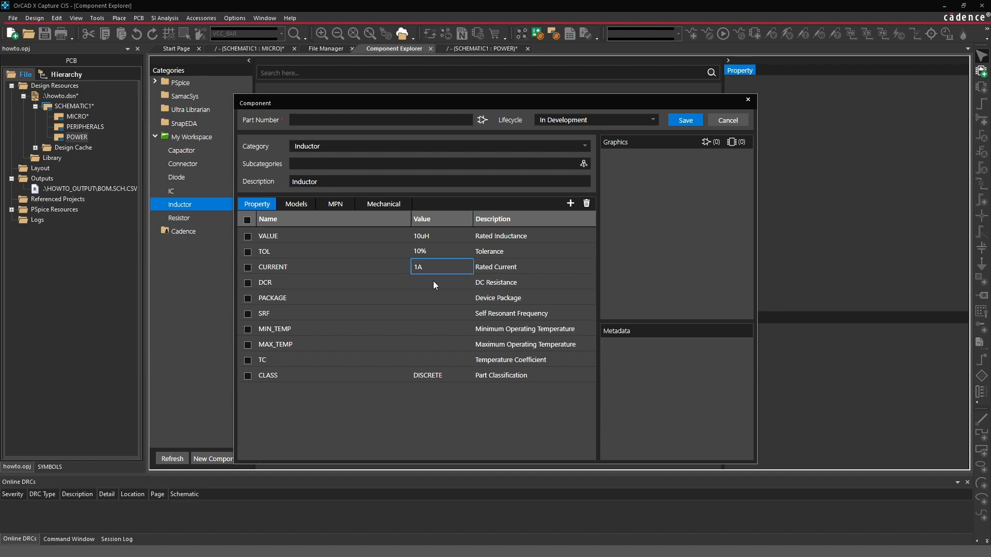
click(433, 282)
text(1mOhm)
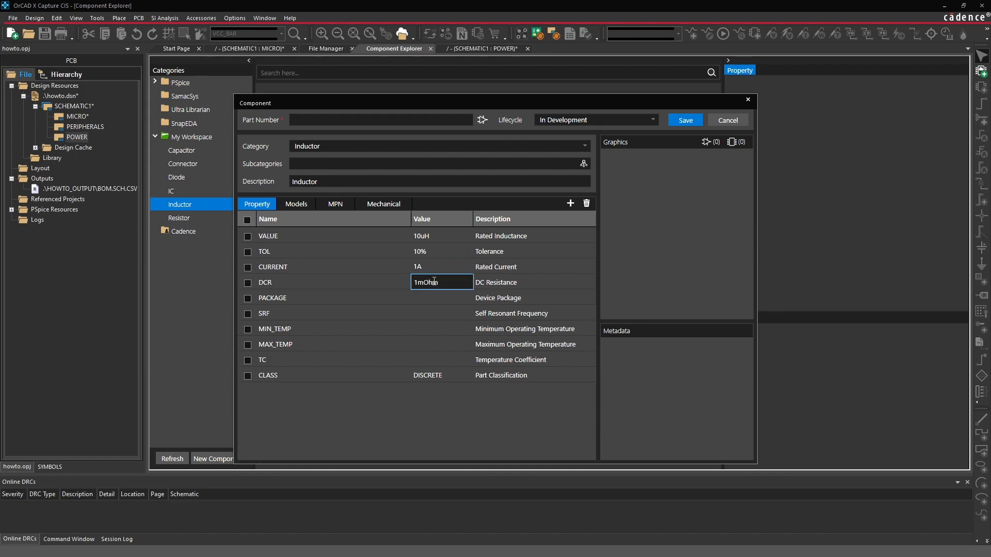
- Set the inductor's package to 0805, SRF to 100MHz, minimum temperature to -40C and maximum temperature to 85C
click(432, 298)
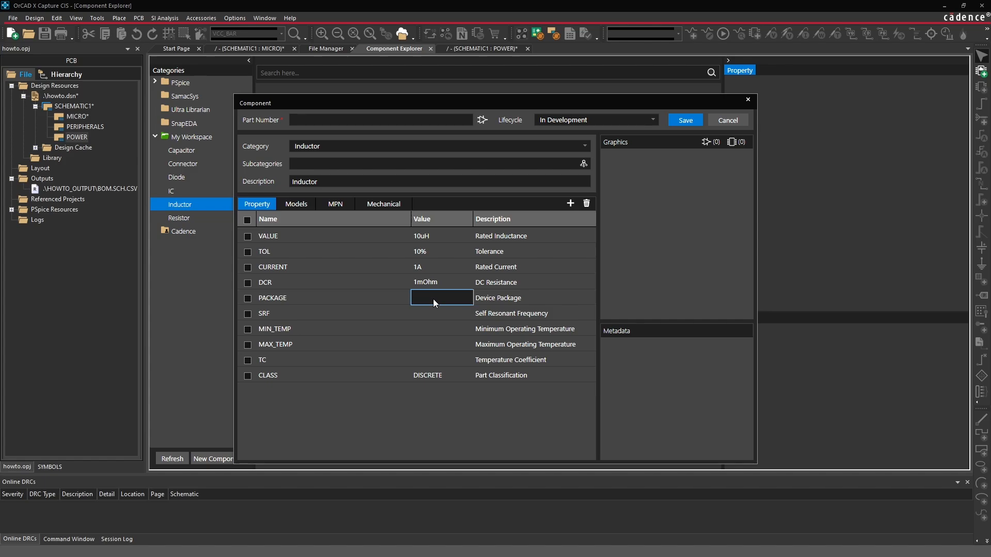
text(0805)
click(432, 311)
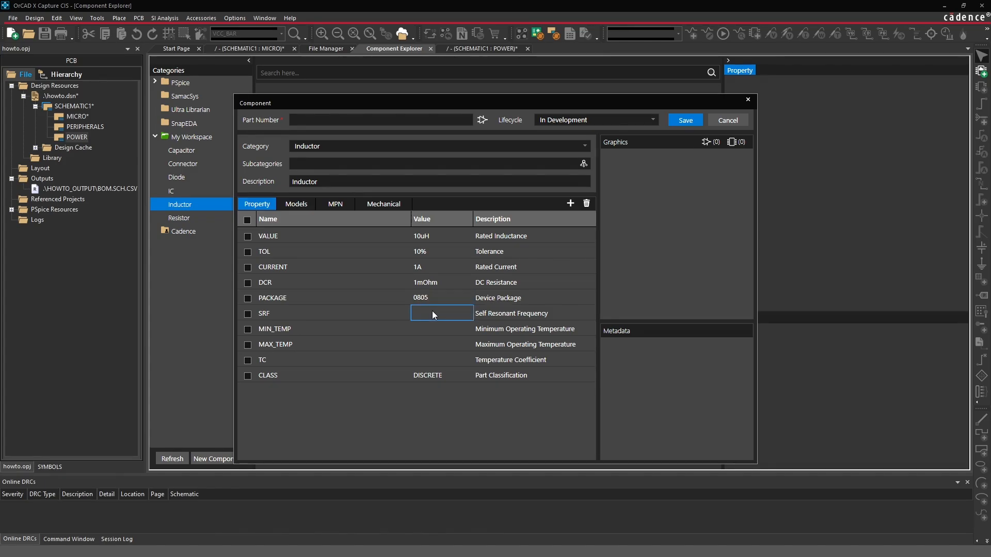
text(100MHz)
click(431, 327)
text(-40)
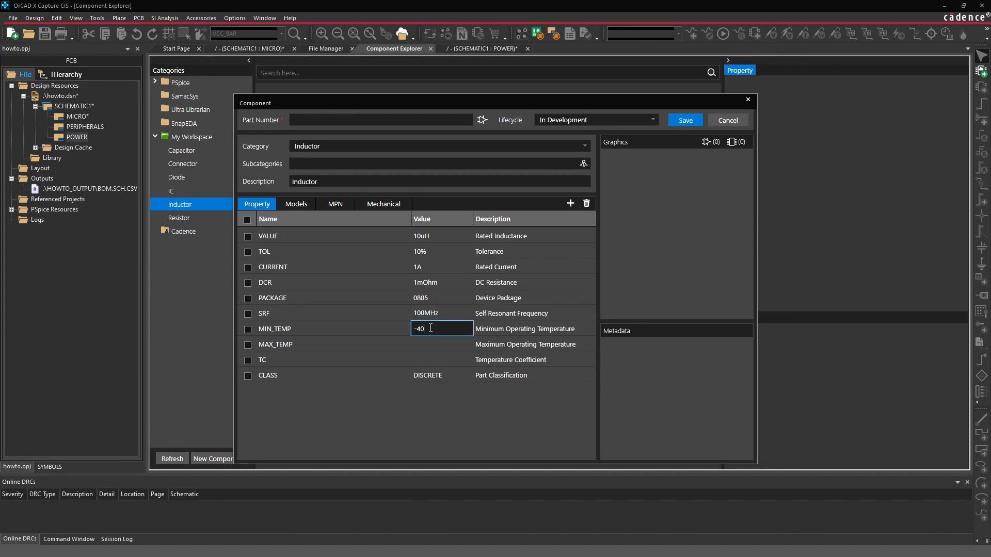
text(C)
click(428, 342)
text(85C)
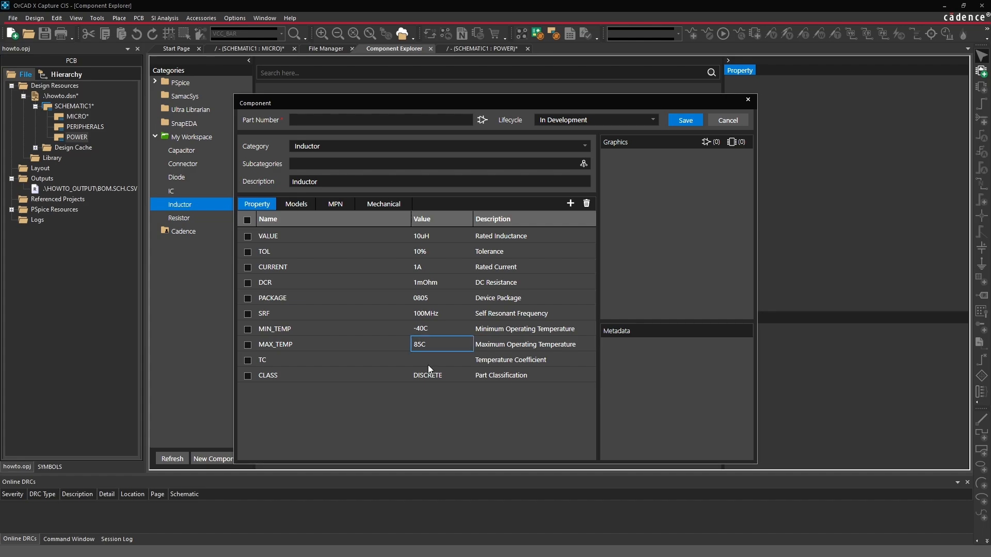
click(428, 364)
- Attach the IND symbol from the libraries/symbols/SYMBOLS library to the new inductor
click(296, 203)
click(570, 204)
click(552, 219)
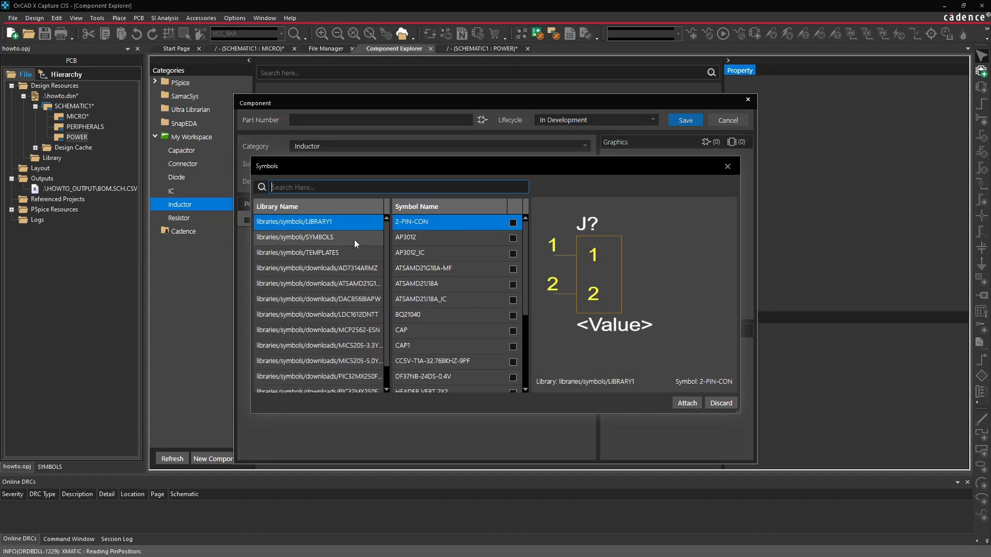
click(354, 238)
click(513, 361)
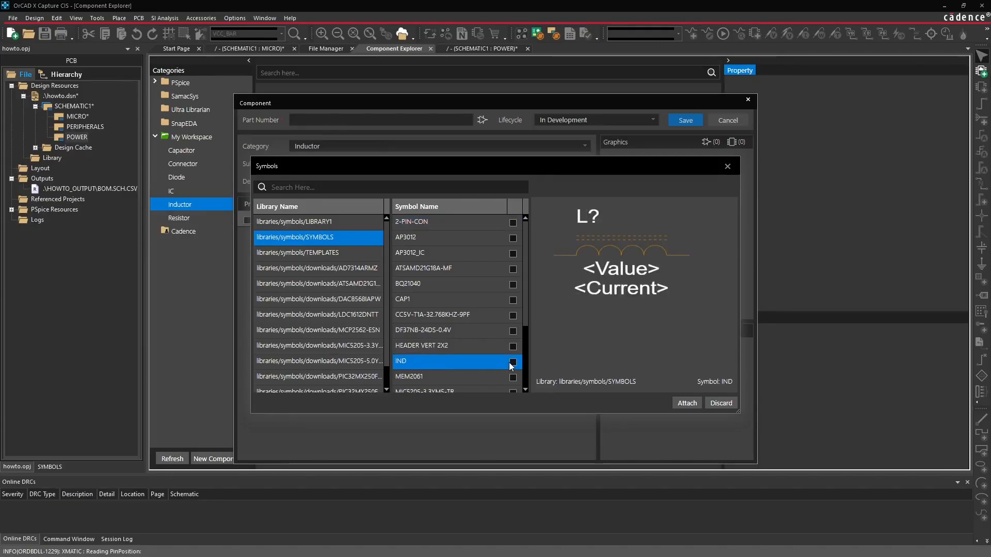
click(687, 403)
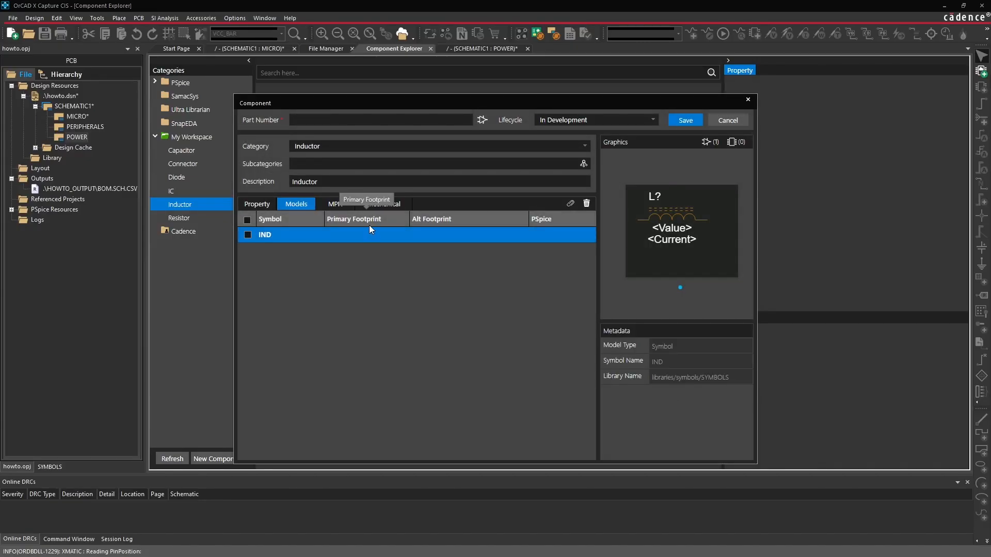
- Attach the ind0805 footprint to the inductor's IND symbol
click(570, 203)
click(551, 232)
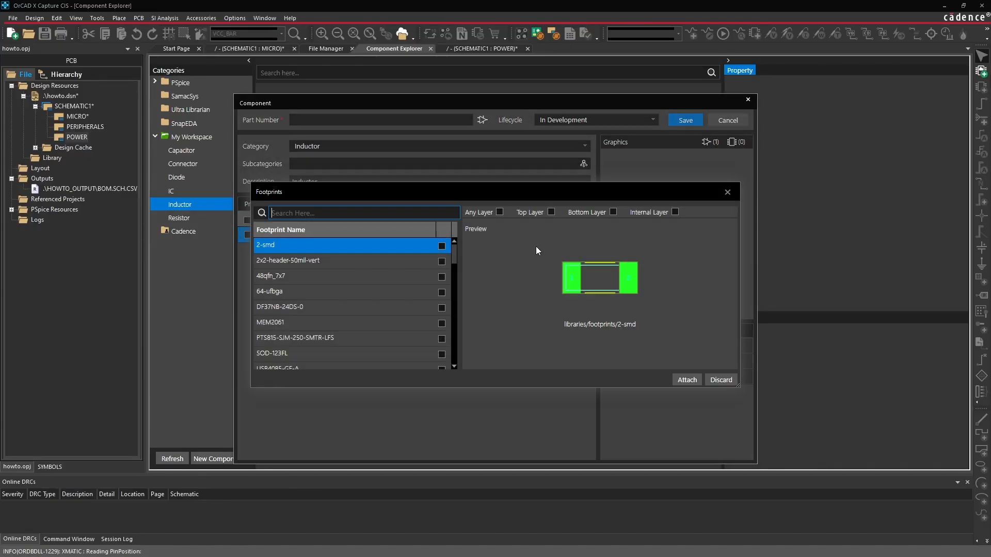
drag(454, 258, 454, 335)
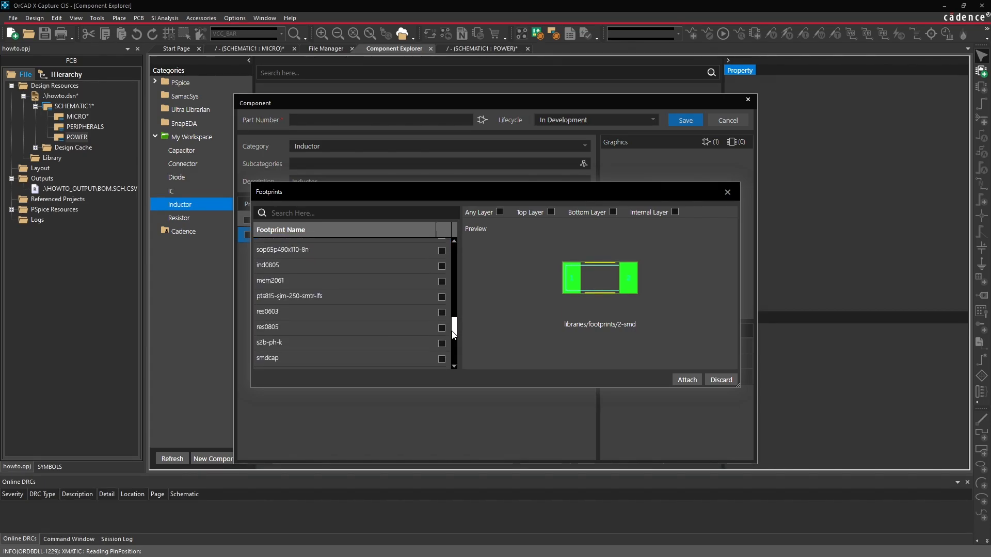
click(256, 267)
click(441, 266)
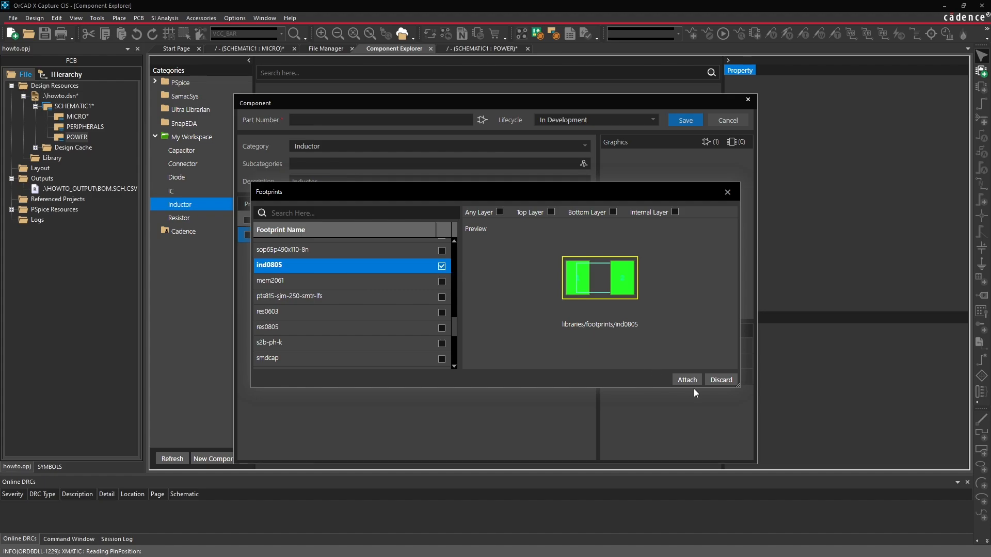
click(687, 379)
- Describe the component as "10uH Inductor", give it part number CDN-DEMO-0017 and save it
click(257, 204)
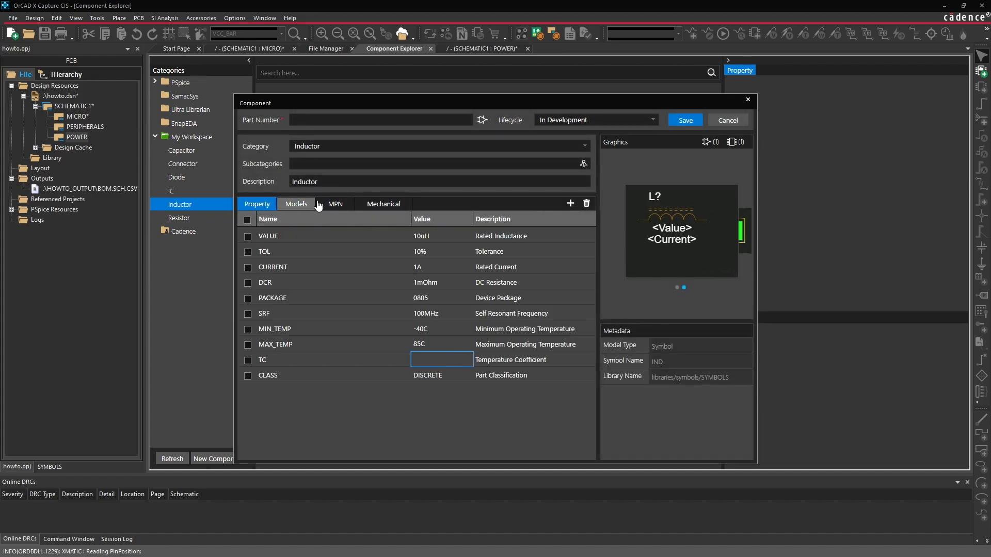
click(352, 182)
key(ctrl+a)
text(1)
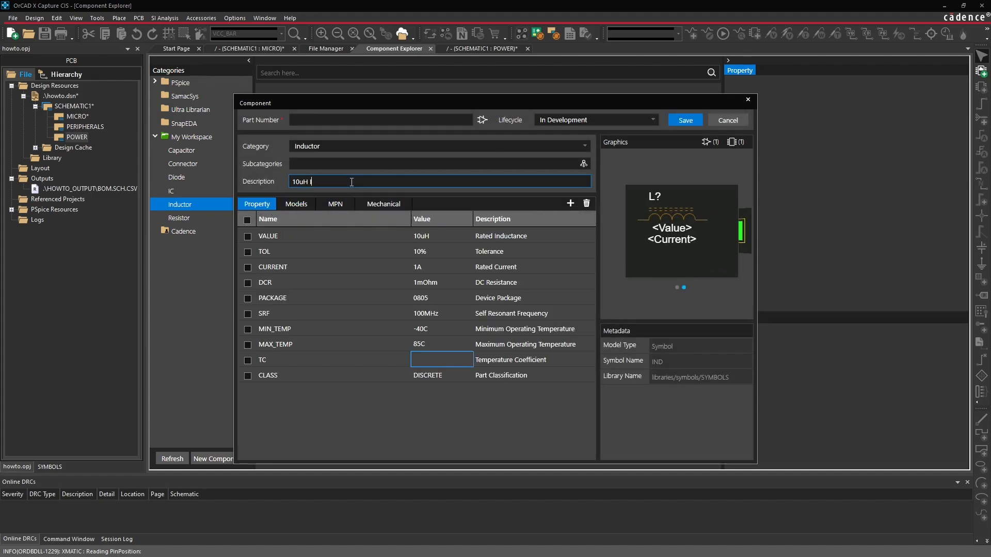
text(0uH Inductor)
click(322, 118)
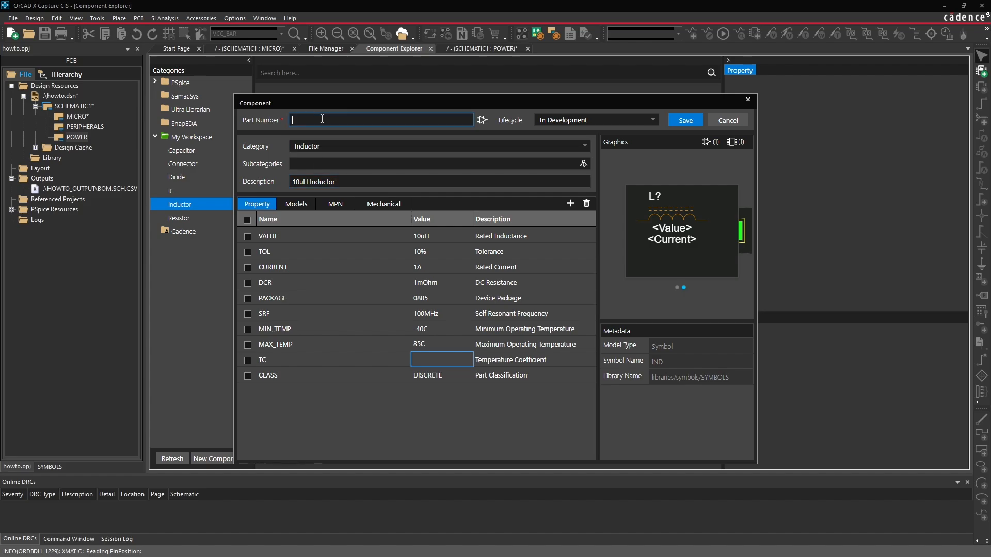
text(CDN-DEMO-0017)
drag(364, 103, 393, 88)
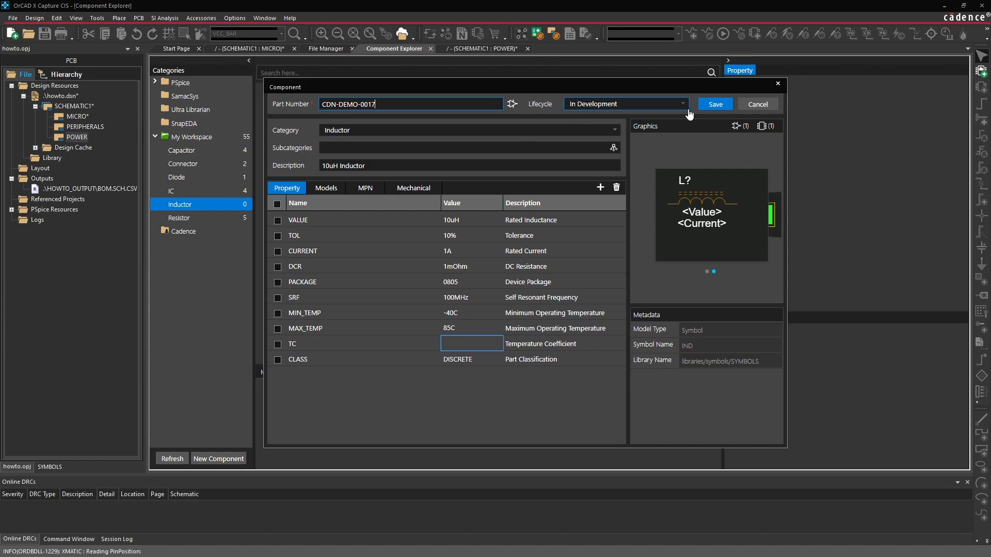
click(714, 104)
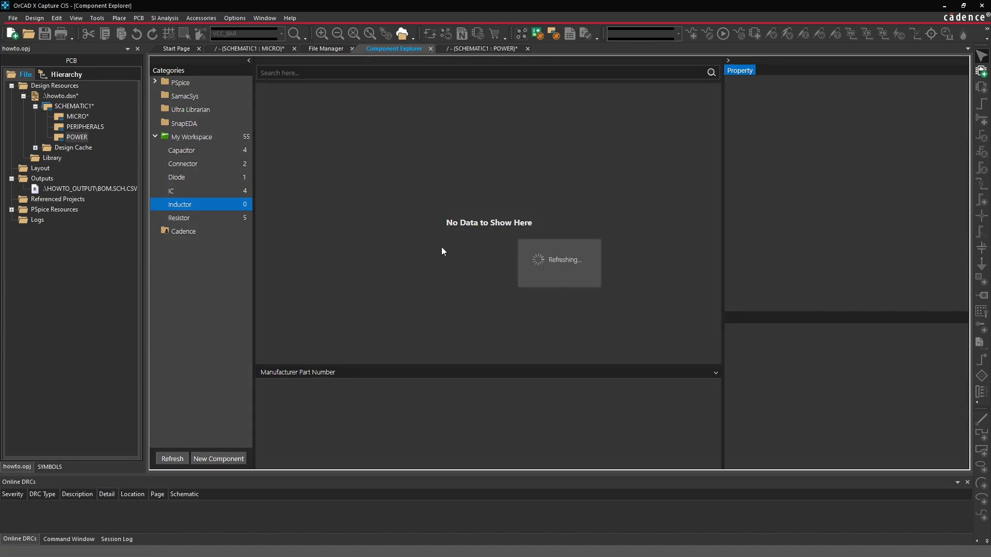
- Place the 10uH Inductor (CDN-DEMO-0017) on the POWER page just above U2
right_click(377, 109)
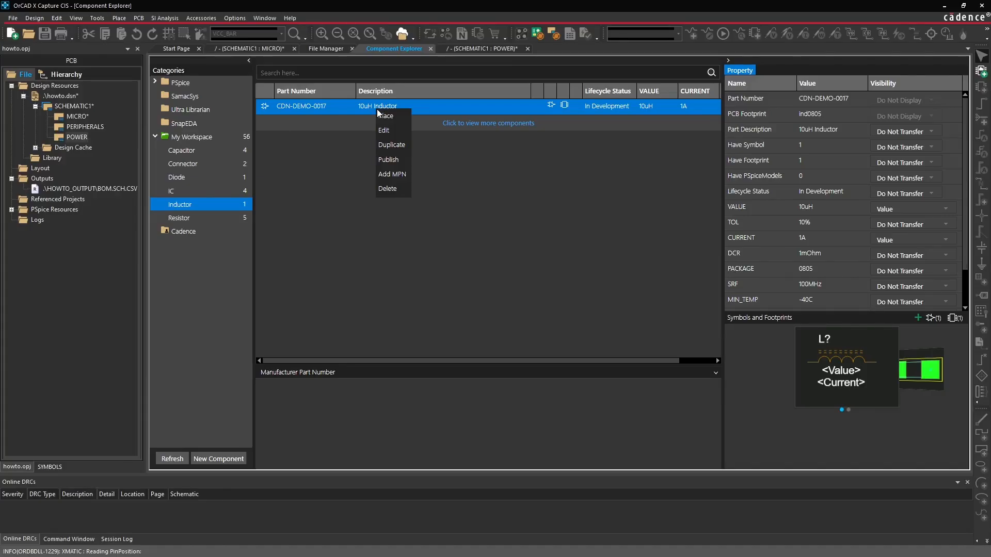
click(387, 119)
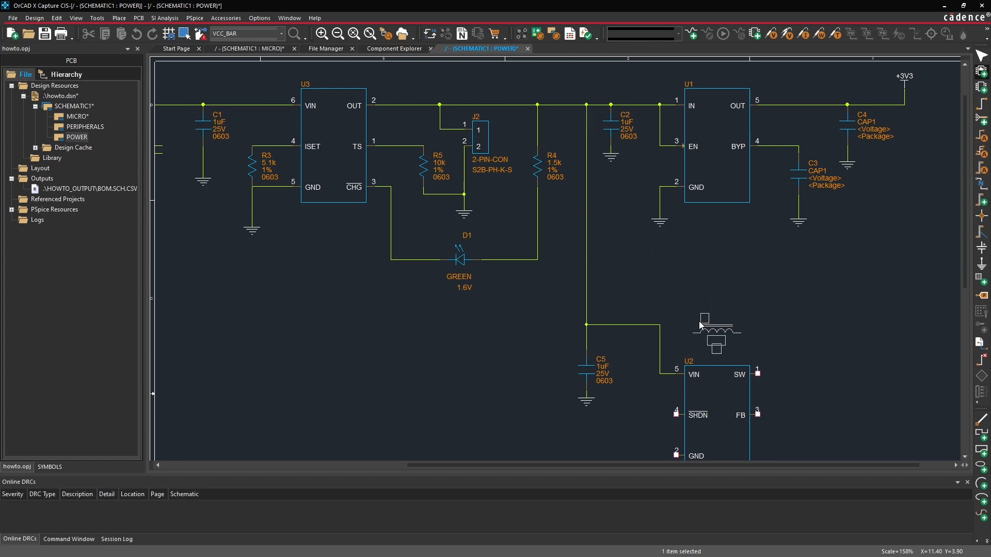
click(697, 322)
key(Escape)
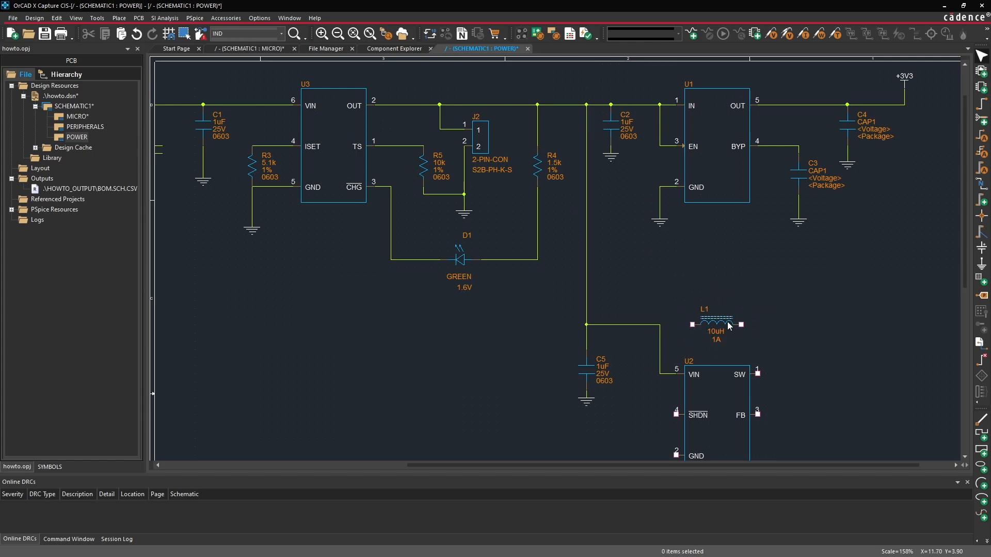
- Wire inductor L1 between U2's VIN net and its SW pin
click(659, 324)
click(692, 325)
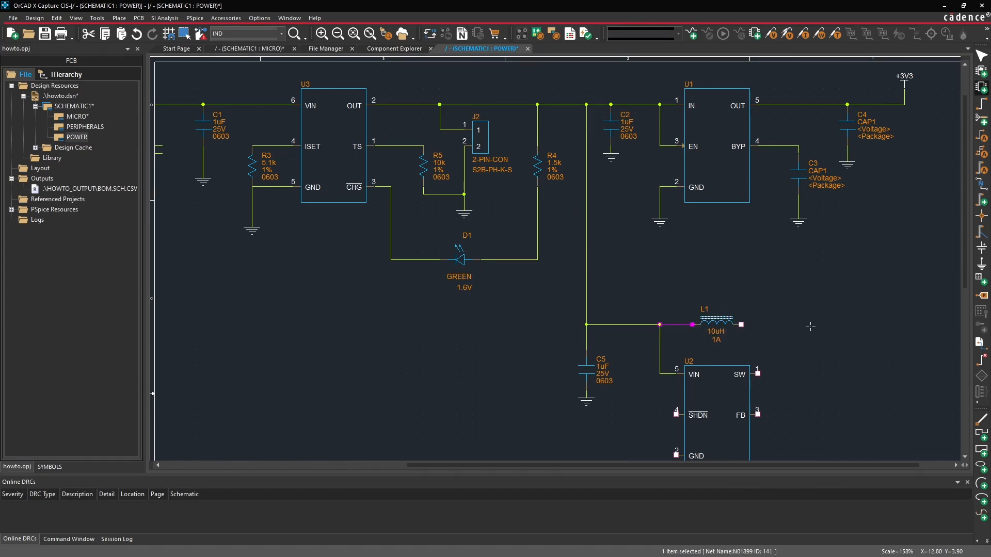
click(741, 325)
click(790, 324)
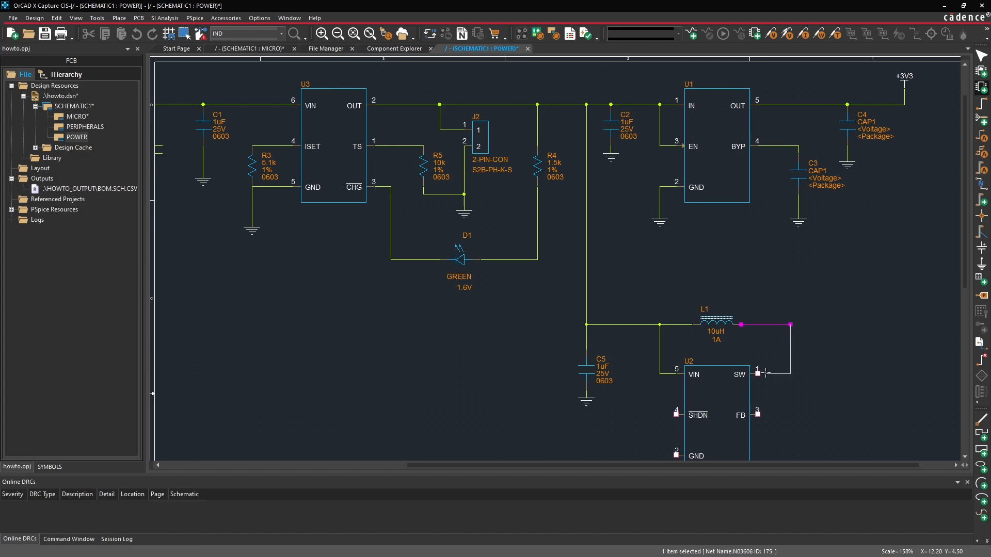
click(757, 374)
scroll(822, 365, down, 3)
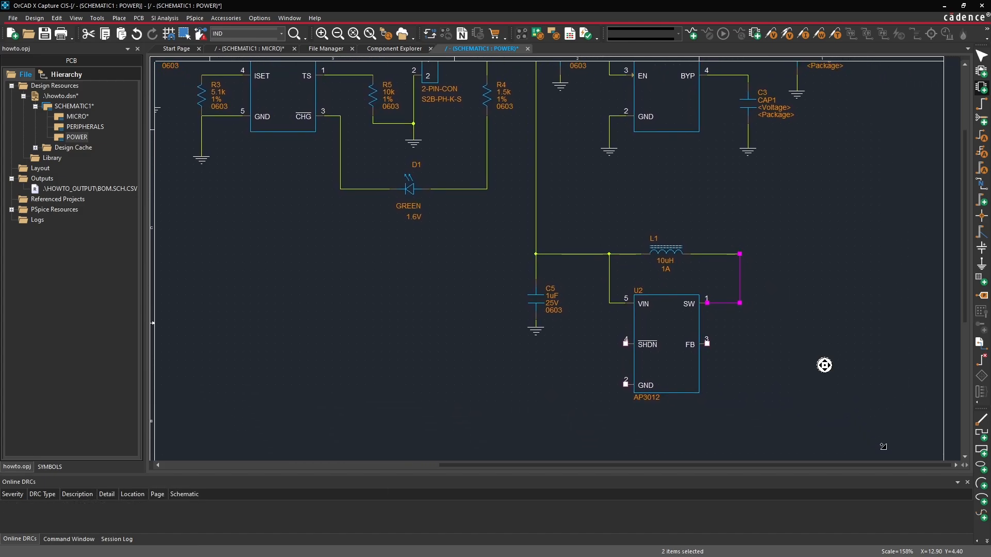
right_click(810, 317)
click(817, 325)
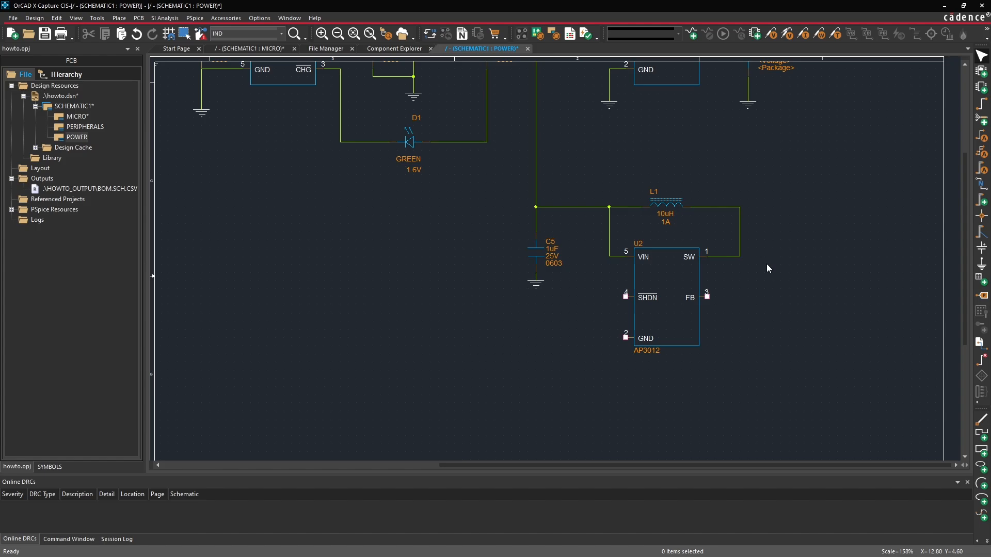
- Place the 86.6k 0603 resistor (CDN-DEMO-0008) on the POWER page beside U2's SW and FB pins
click(402, 50)
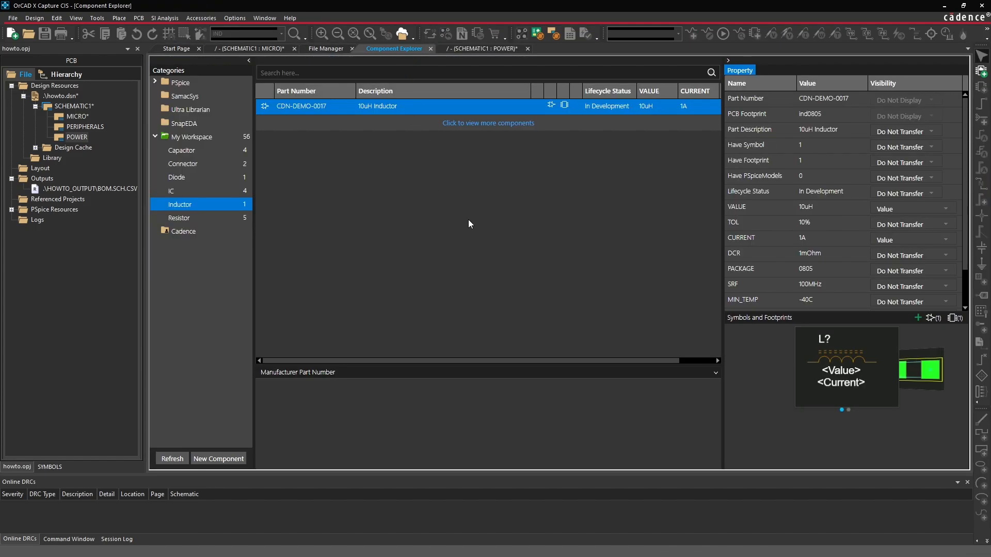
click(203, 217)
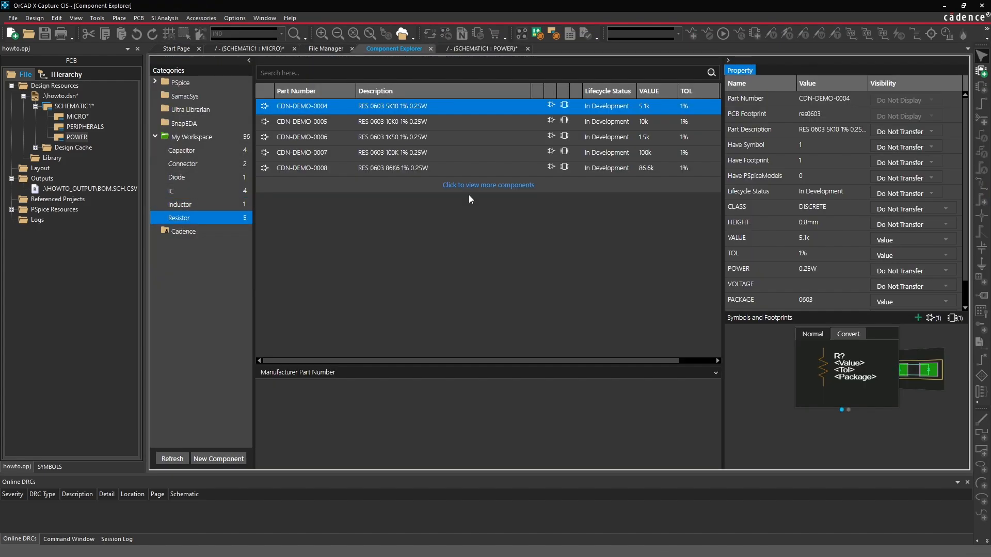
click(379, 170)
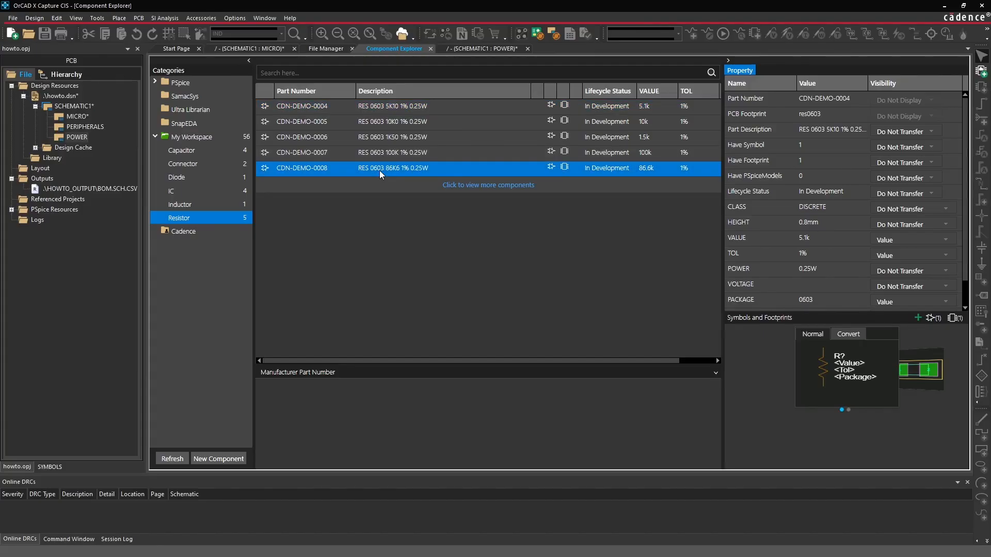
right_click(375, 169)
click(388, 177)
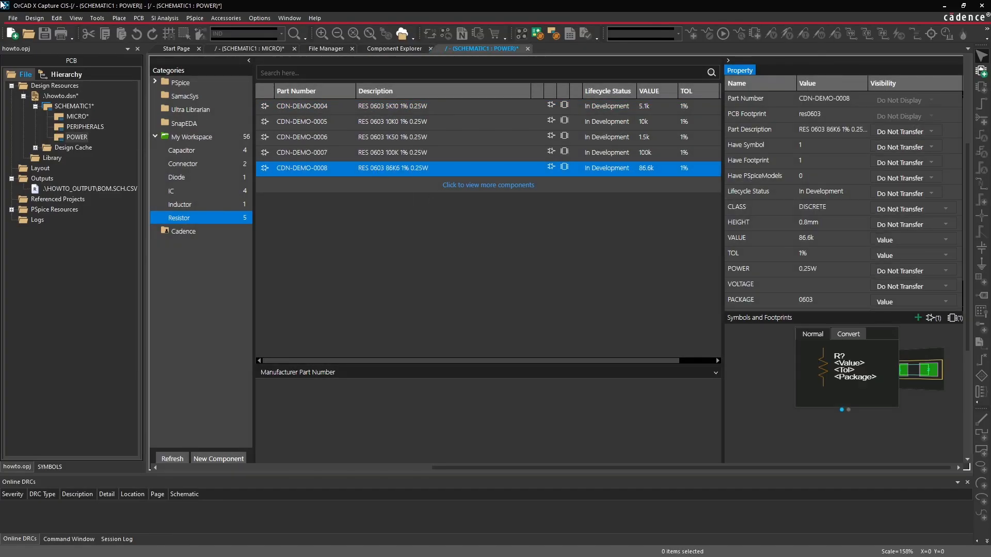
click(829, 282)
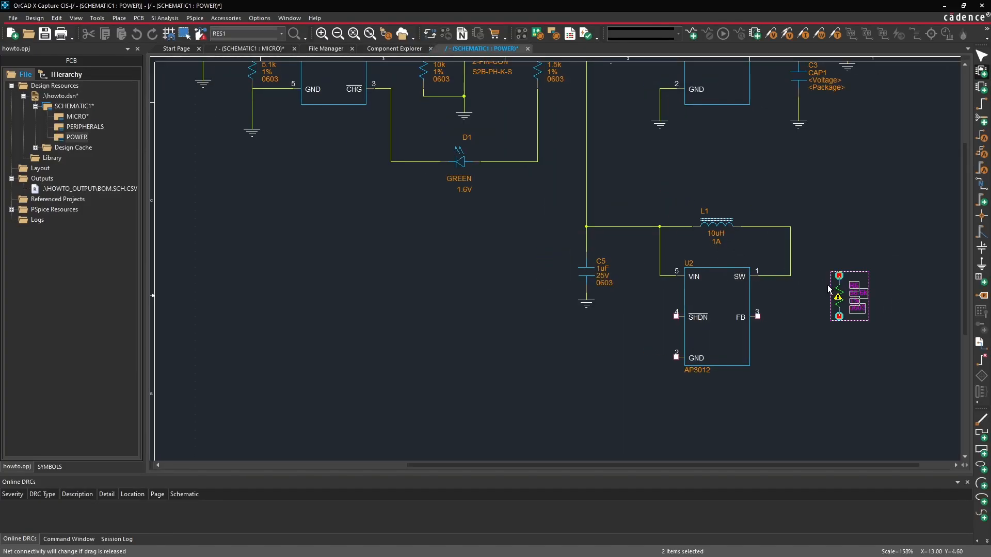
right_click(860, 240)
click(883, 248)
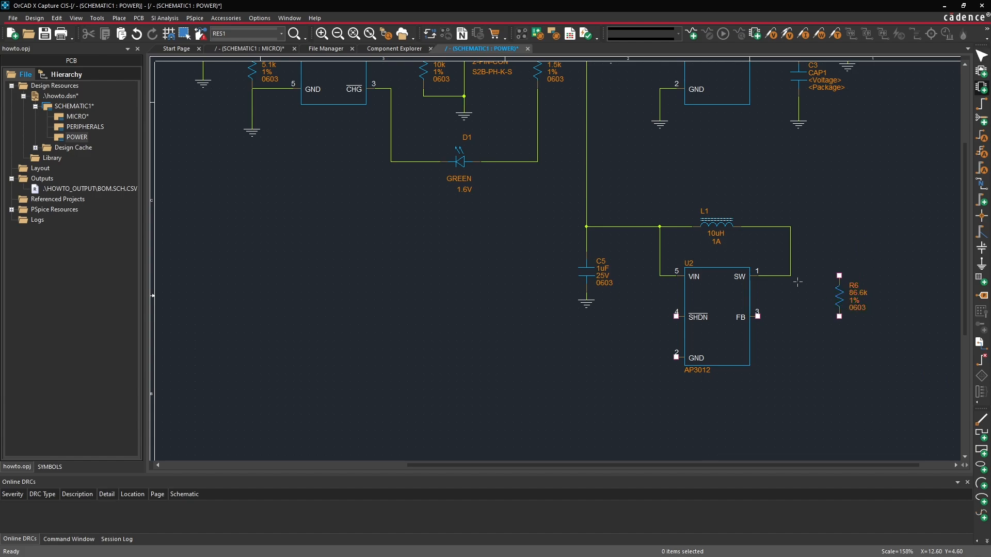
- Wire the 86.6k resistor R6 between U2's SW net and FB pin, removing the stray wire stub at its lower end
drag(791, 276, 839, 275)
drag(839, 316, 758, 316)
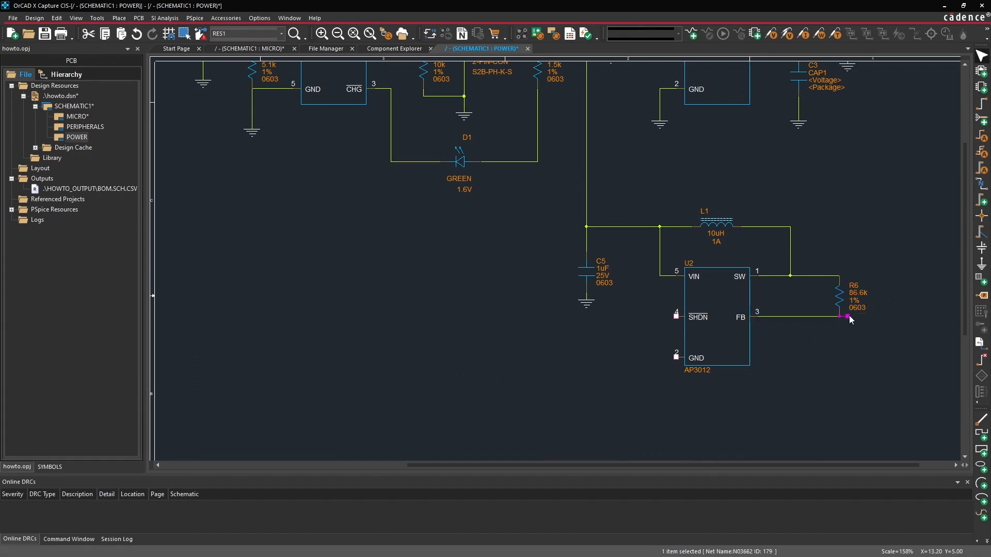
key(Delete)
- Copy the 10k resistor R5 and place the copy directly below R6, joined to the FB net
ctrl+scroll(547, 253, down, 1)
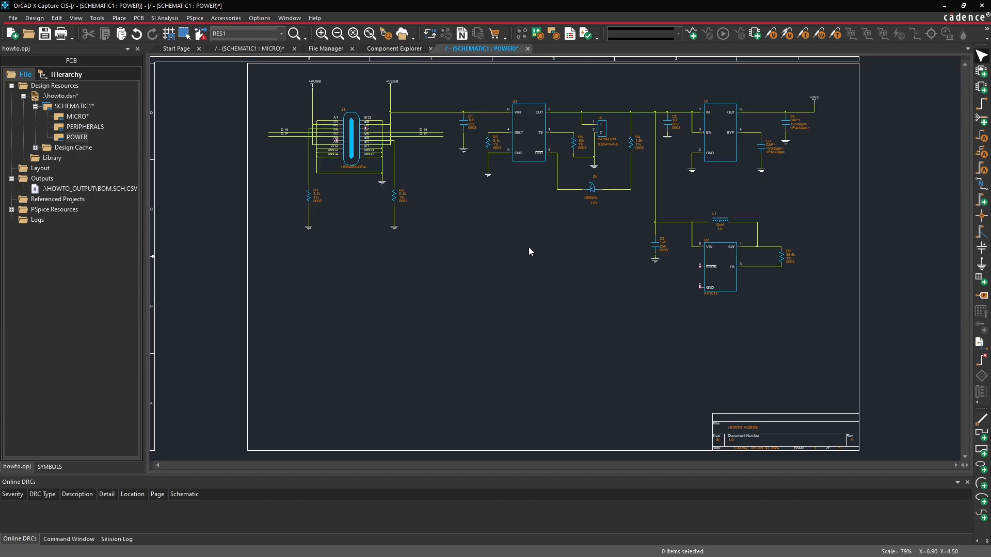
ctrl+scroll(559, 235, up, 1)
scroll(534, 315, right, 1)
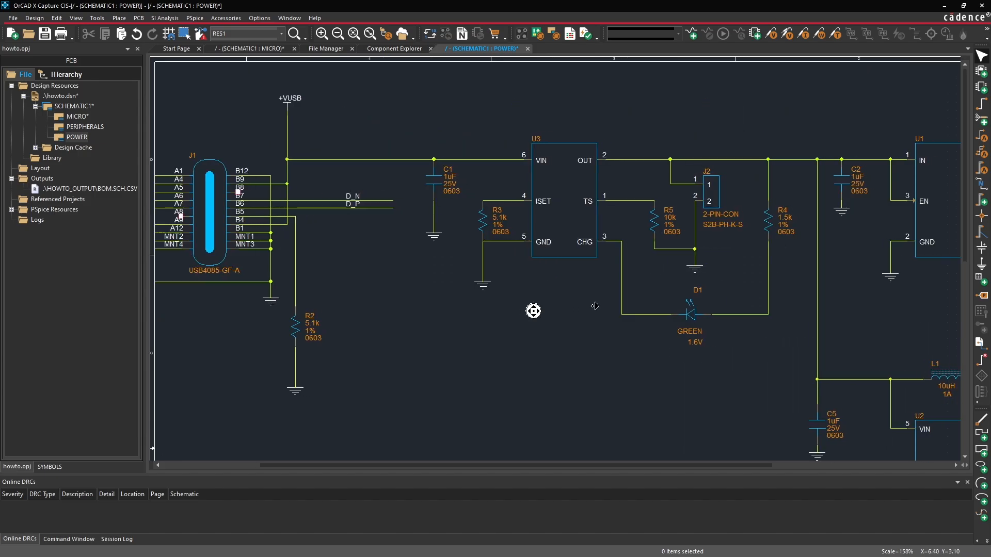
click(659, 219)
click(600, 294)
middle_drag(816, 449, 535, 239)
key(ctrl+v)
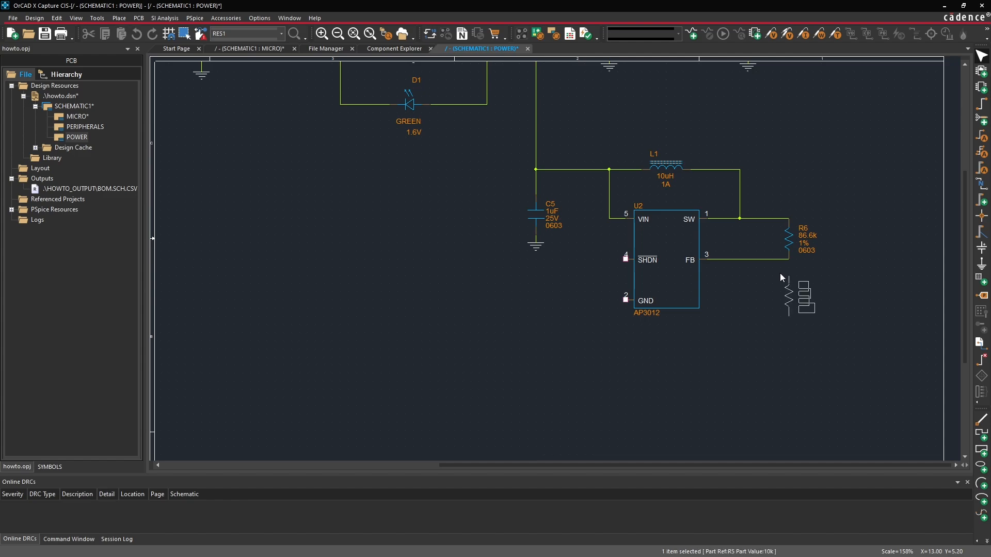
click(780, 260)
click(763, 350)
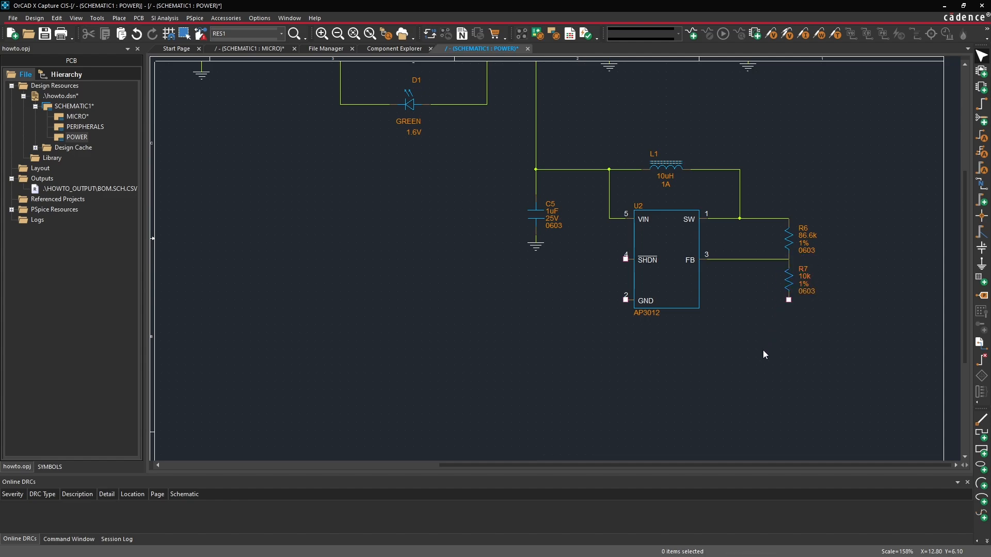
- Place a copy of C5's ground symbol below R7 and wire it to R7's lower pin
click(531, 248)
key(ctrl+c)
key(ctrl+v)
click(775, 306)
click(846, 373)
key(w)
click(787, 316)
click(788, 300)
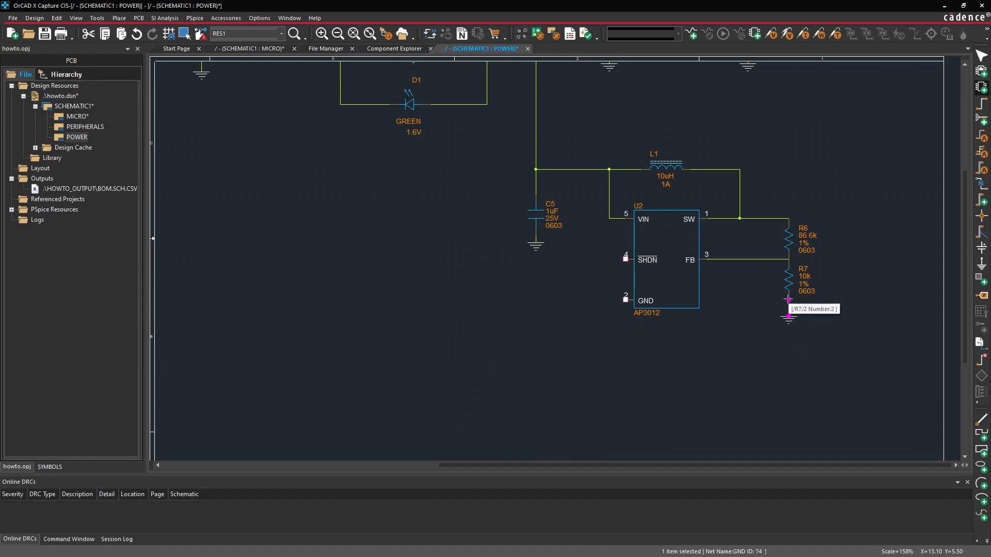
key(Escape)
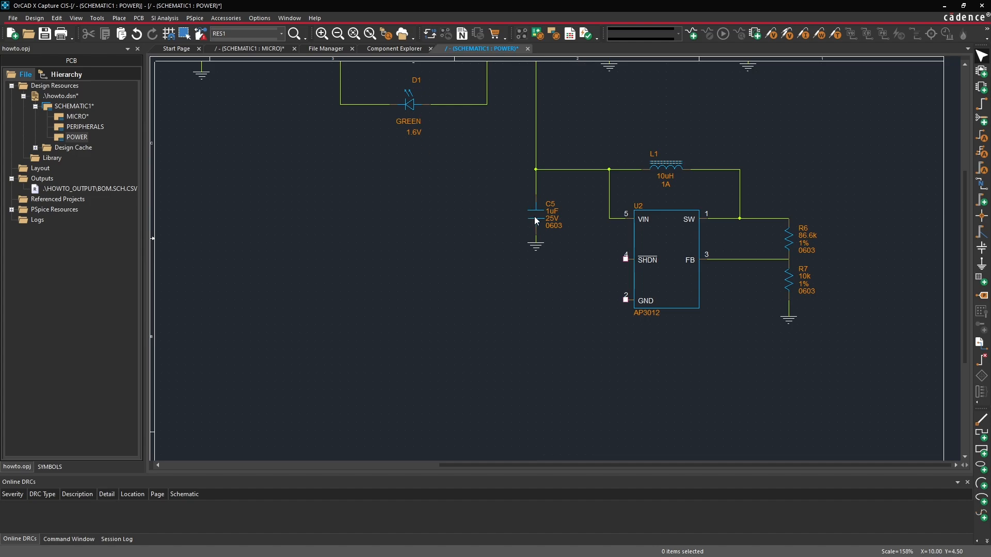
- Move capacitor C5 and its ground symbol up, closer to the VIN net
drag(535, 216, 536, 198)
drag(536, 251, 537, 235)
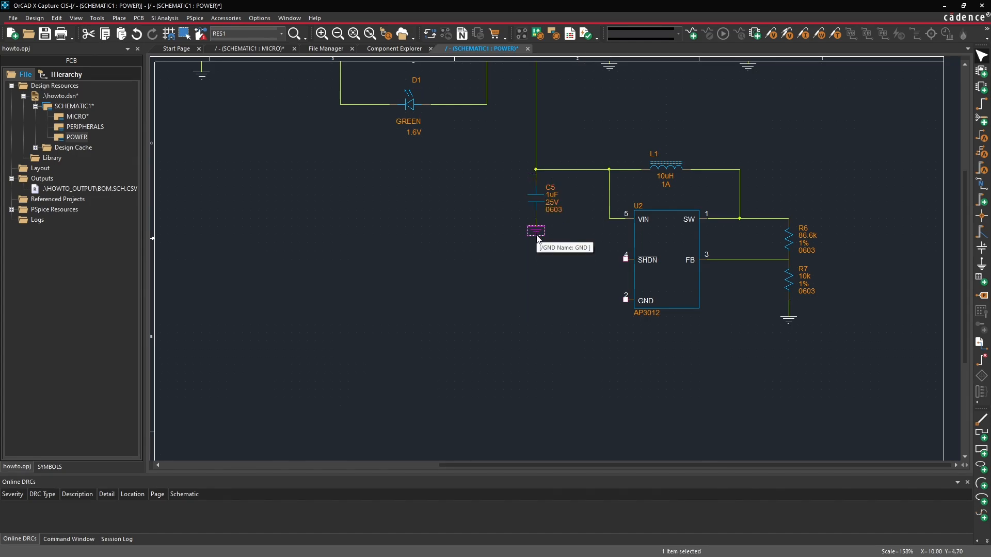
click(543, 298)
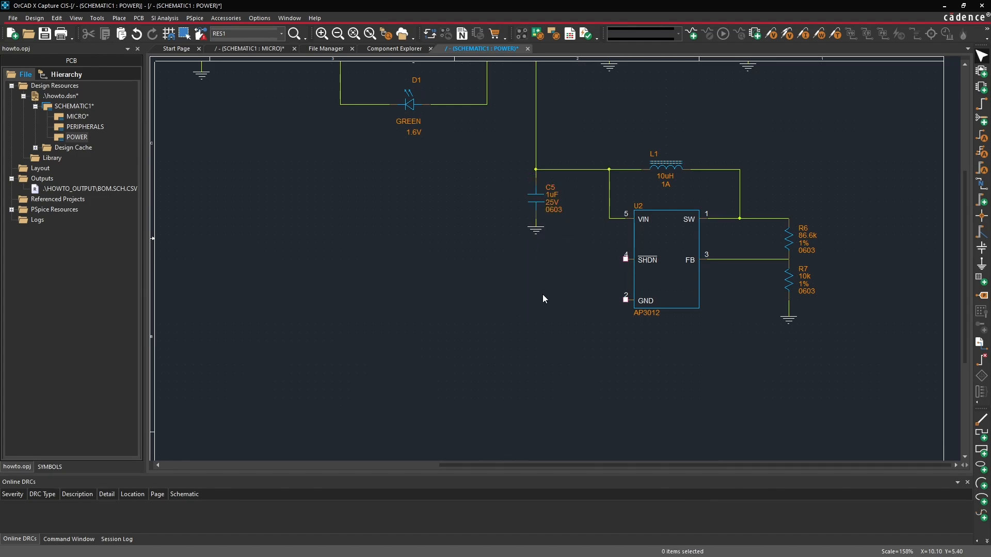
- Place a copy of the 10k resistor R7 beside U2's SHDN pin and wire its upper end to that pin
click(781, 286)
key(ctrl+c)
click(732, 354)
key(ctrl+v)
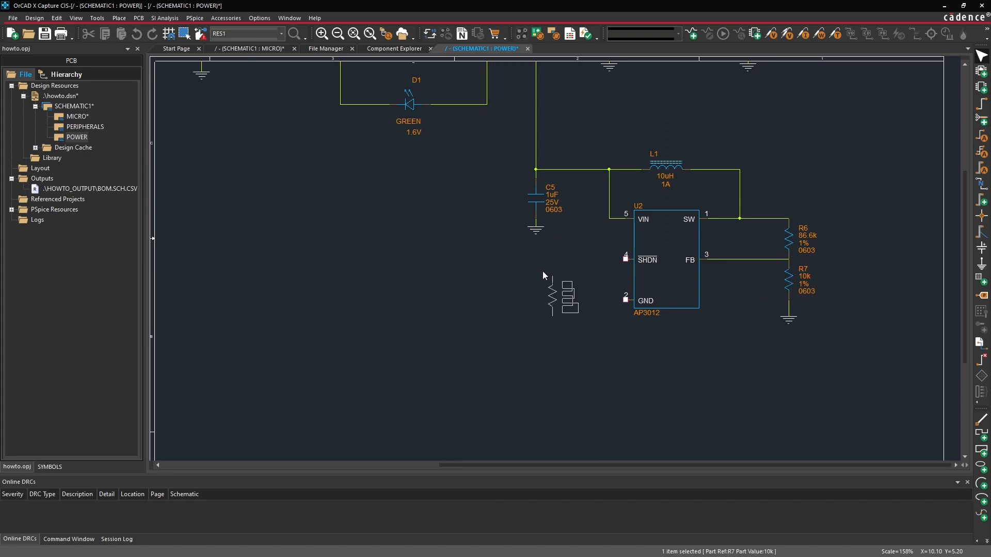
click(561, 256)
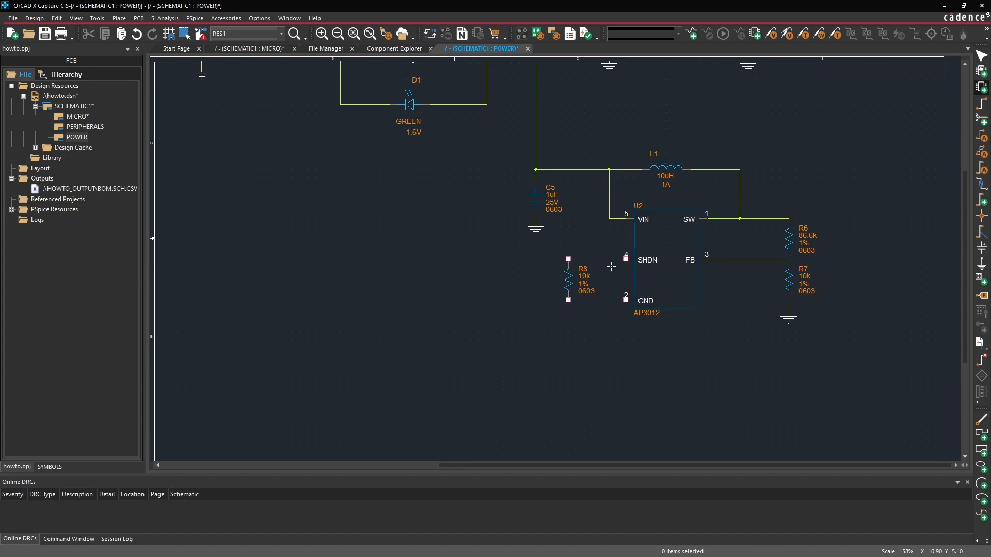
click(626, 259)
click(568, 259)
key(Escape)
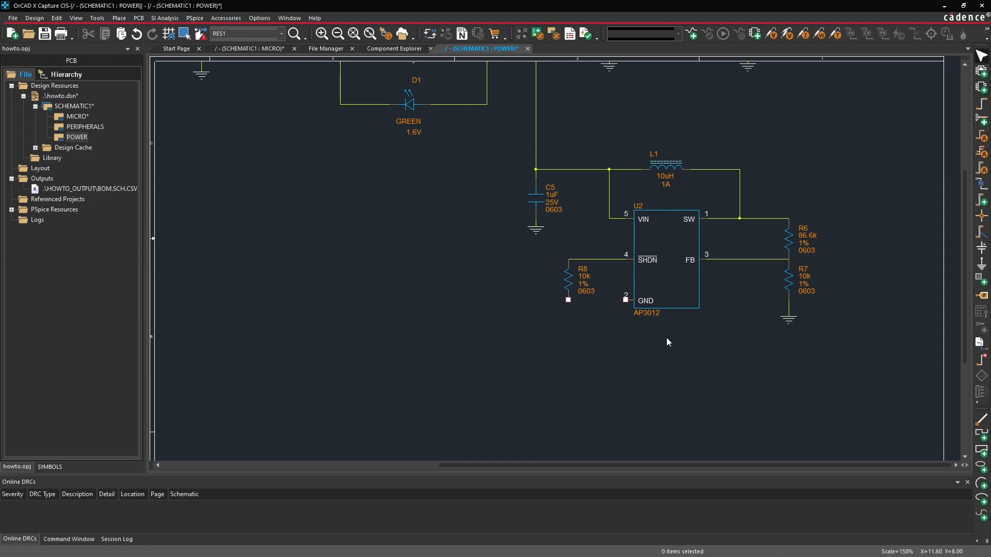
- Place a copy of the ground symbol below R8 and wire it to R8's lower end and U2's GND pin
click(784, 320)
key(ctrl+c)
click(612, 358)
key(ctrl+v)
click(568, 318)
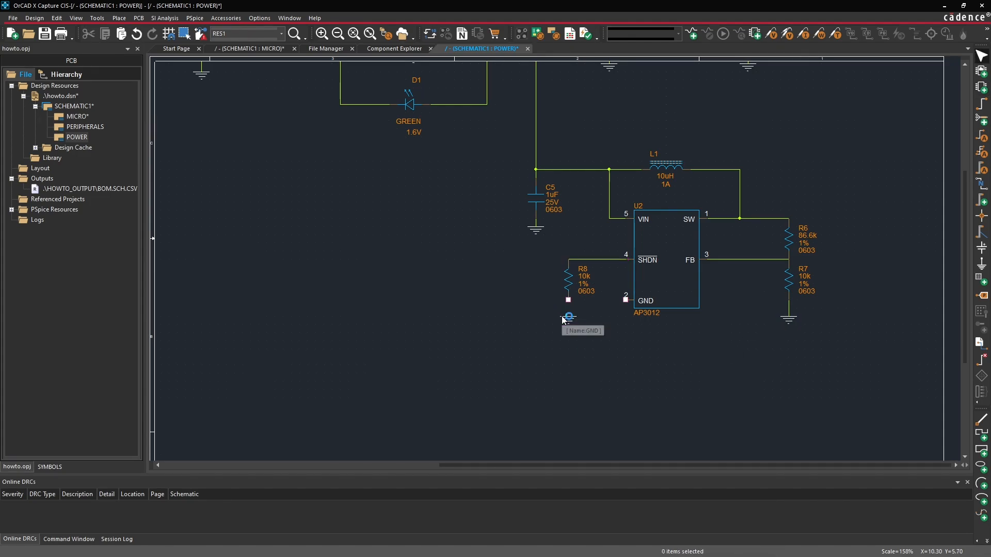
click(625, 299)
click(568, 299)
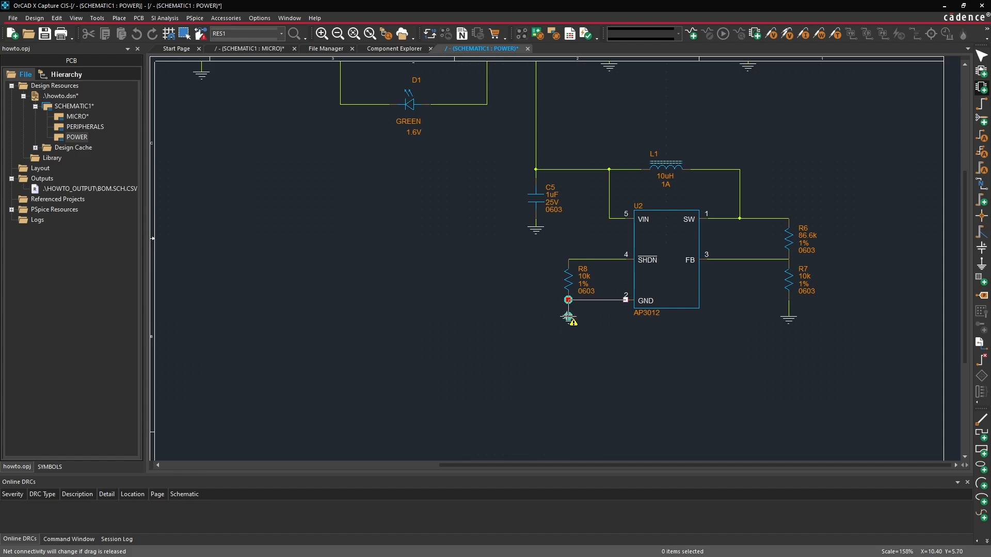
click(568, 316)
key(Escape)
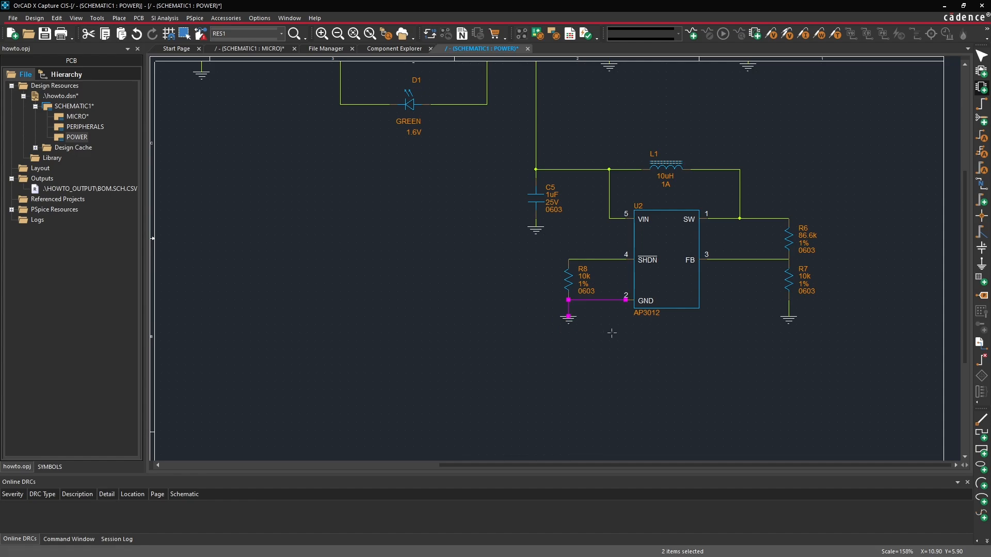
- Draw an open wire stub extending outward from the SHDN and R8 junction, away from U2
click(568, 259)
click(503, 259)
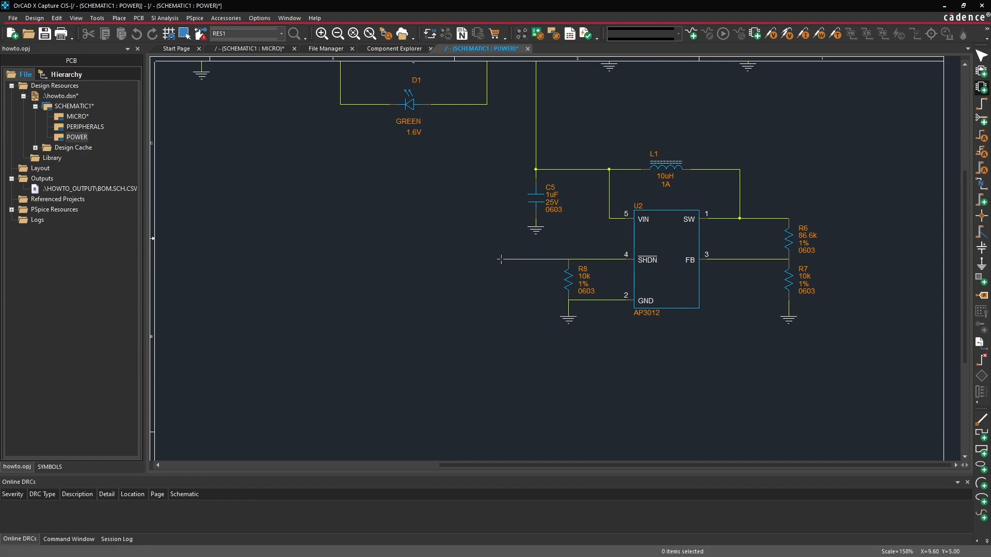
key(Escape)
click(501, 306)
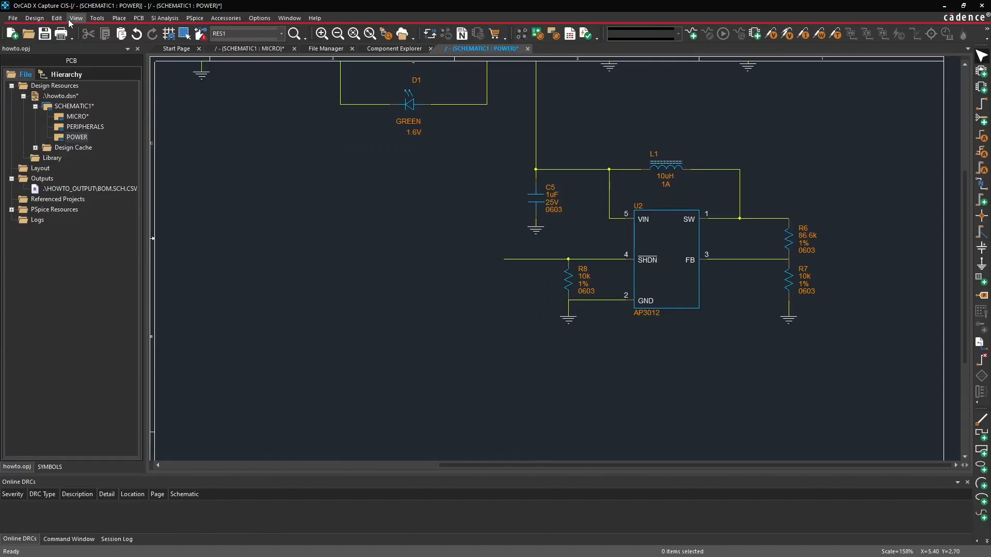
- Label the SHDN wire stub with the net alias LCD_PWR_EN
click(40, 19)
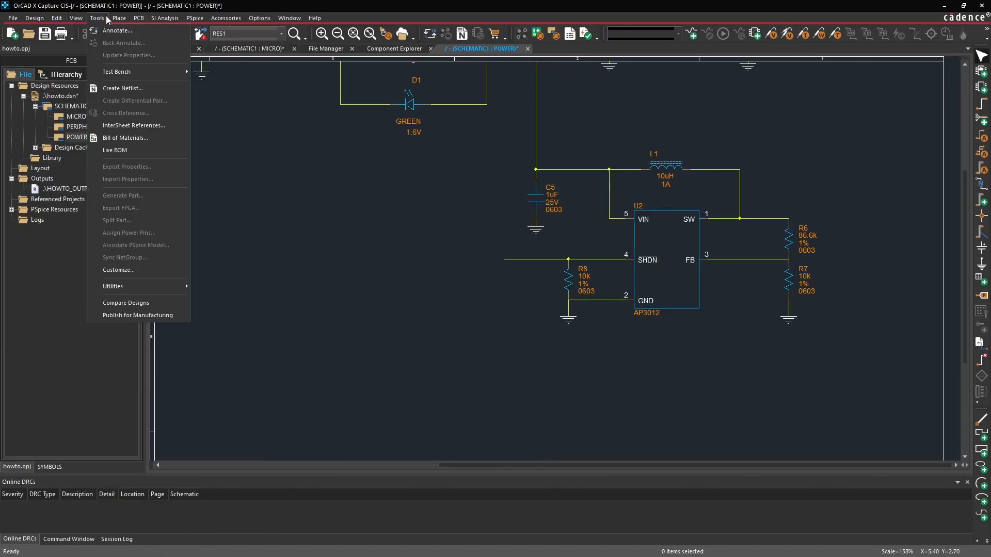
mouse_move(119, 18)
click(139, 142)
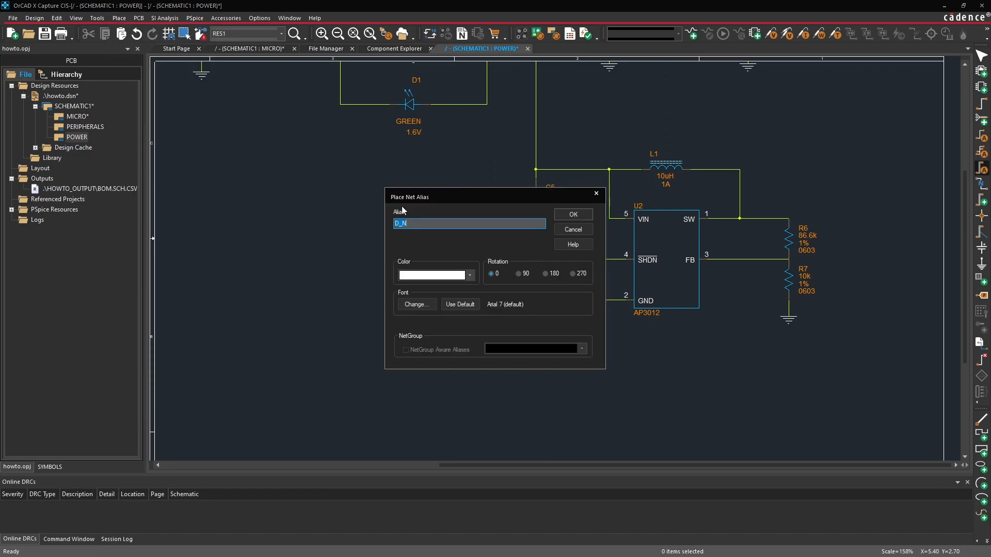
text(LCD_)
key(Return)
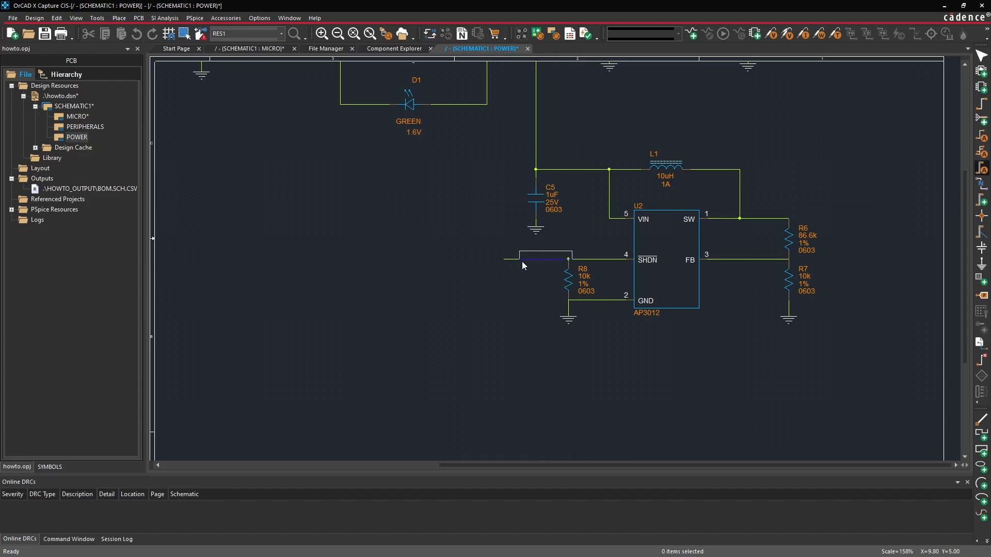
click(510, 261)
key(Escape)
click(453, 316)
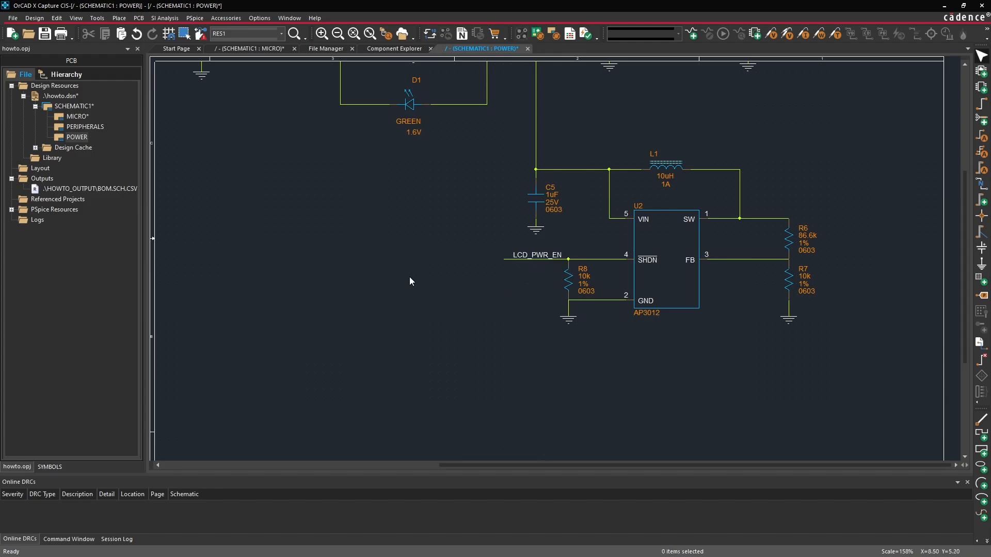
ctrl+scroll(401, 266, down, 1)
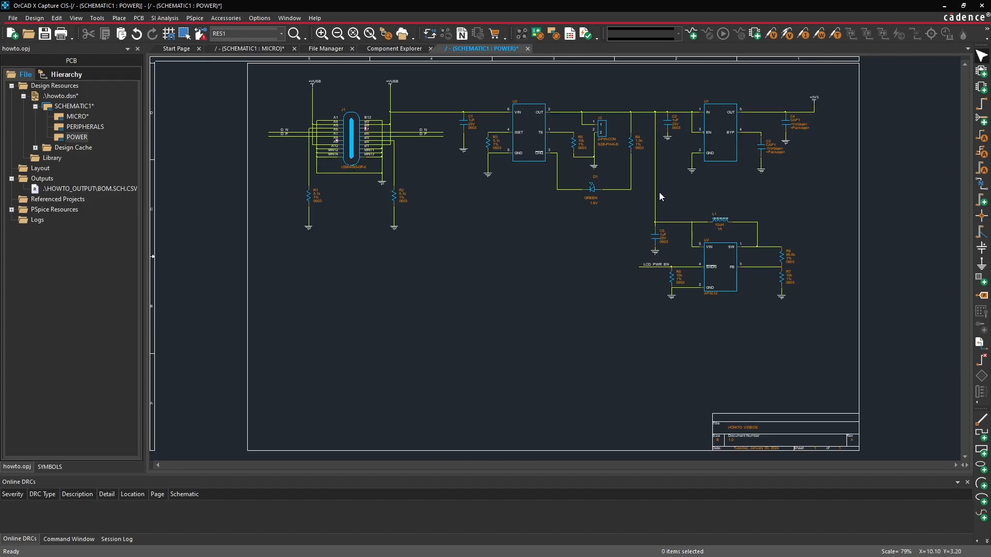
- Place the 10uF 25V 0805 capacitor CDN-DEMO-0014 from the workspace library beside R6, level with U2's SW output wire
ctrl+scroll(658, 192, up, 1)
middle_drag(623, 279, 644, 318)
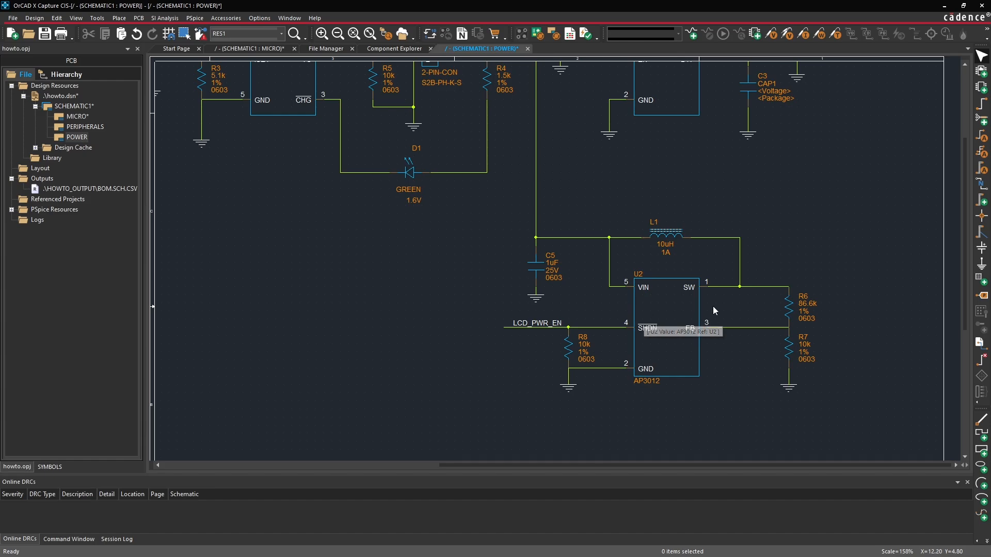
click(394, 48)
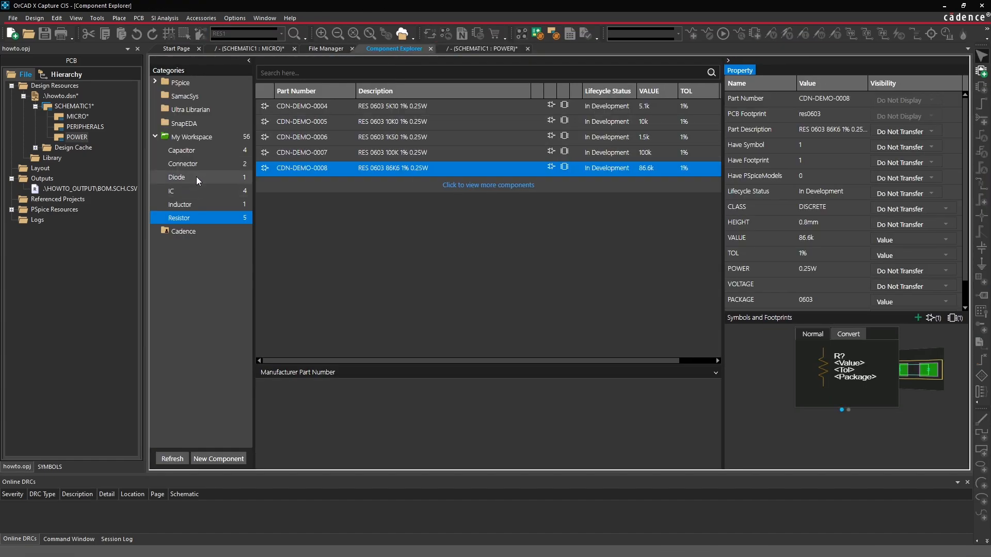
click(200, 150)
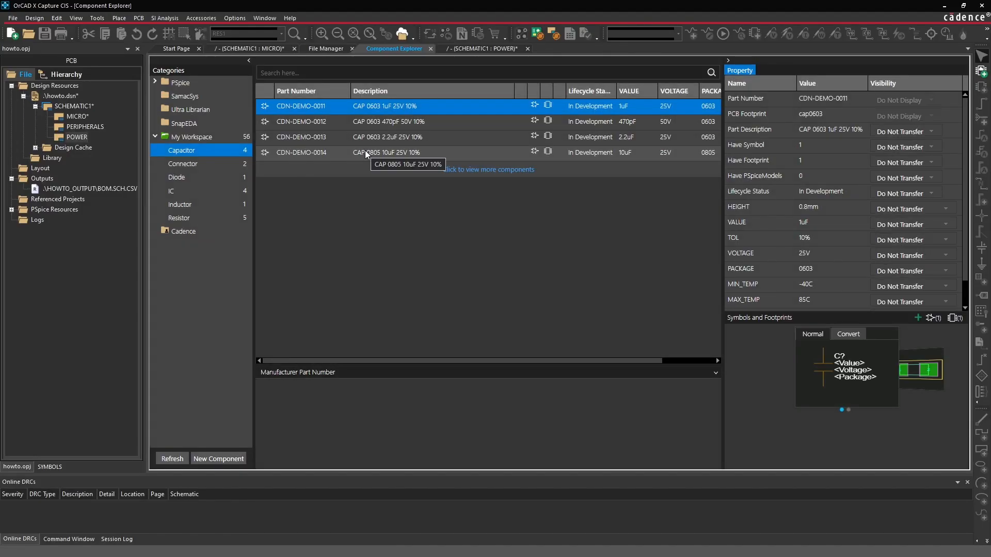
click(364, 150)
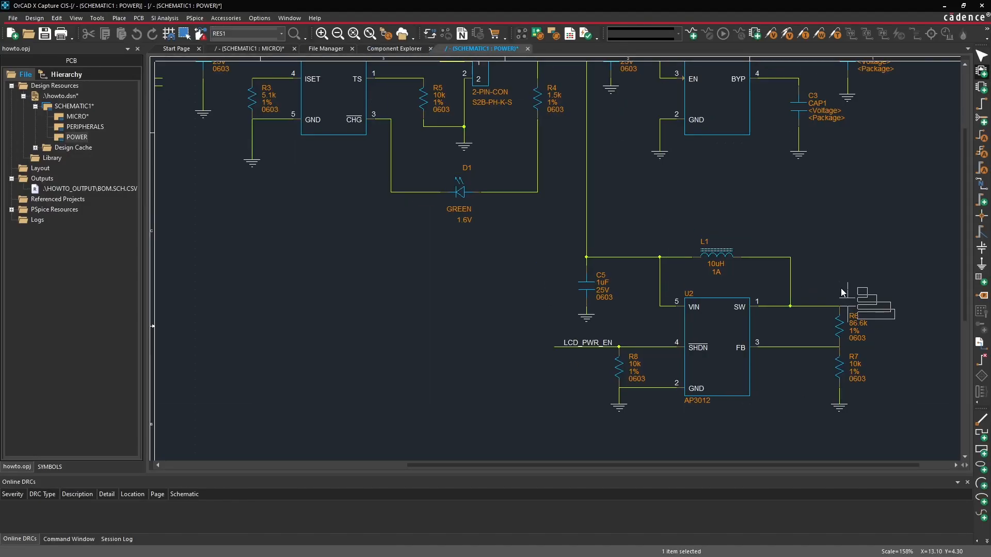
click(880, 316)
click(899, 380)
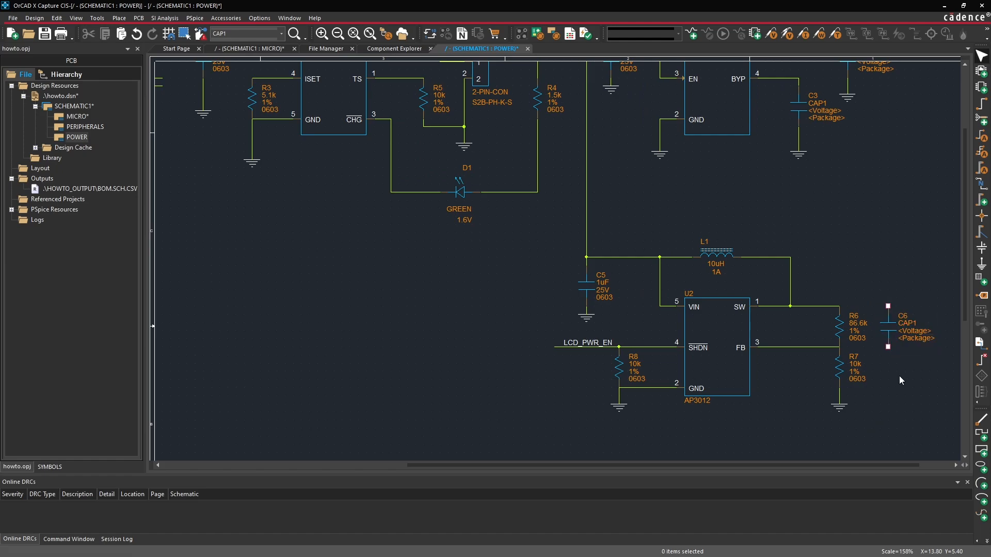
- Wire the SW and R6 junction through the new capacitor's upper pin, ending in an open upward stub
key(w)
click(838, 306)
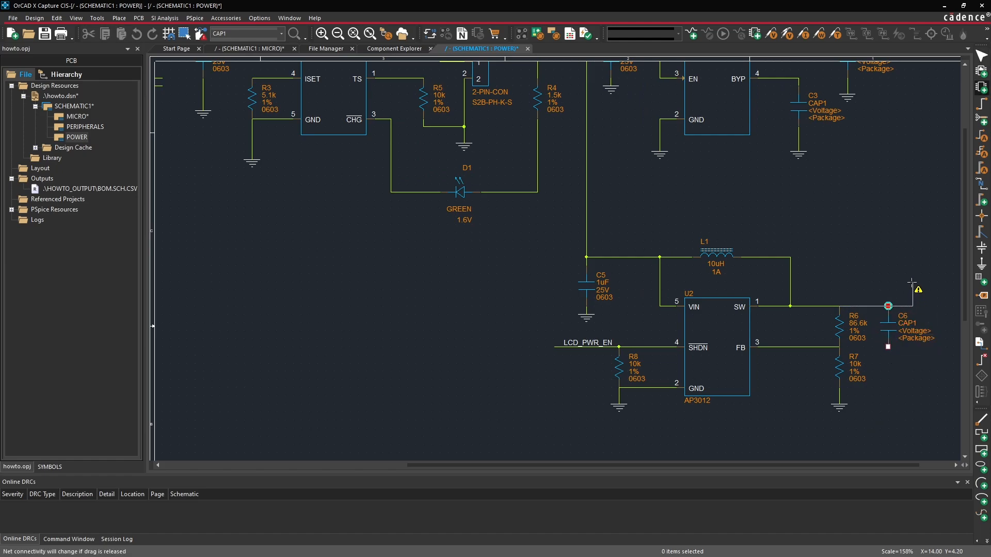
click(911, 281)
key(Escape)
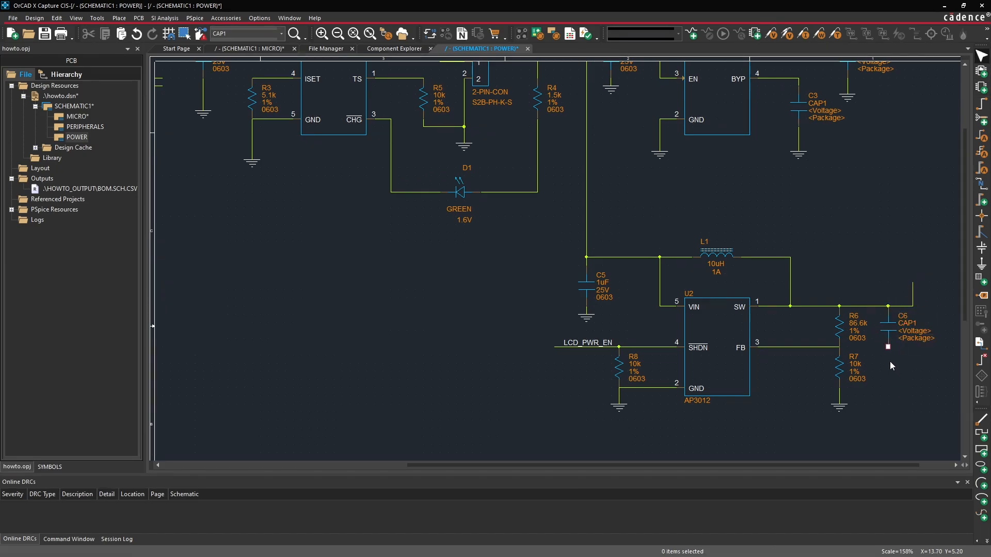
- Place a copy of R7's ground symbol below the new capacitor, wire it to the lower pin and save the page
click(845, 408)
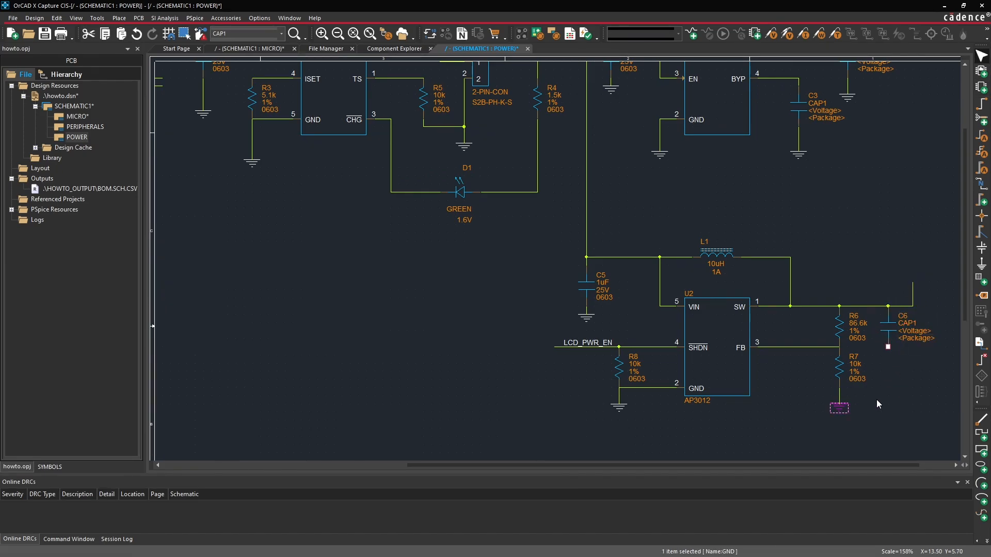
click(878, 356)
key(w)
click(887, 348)
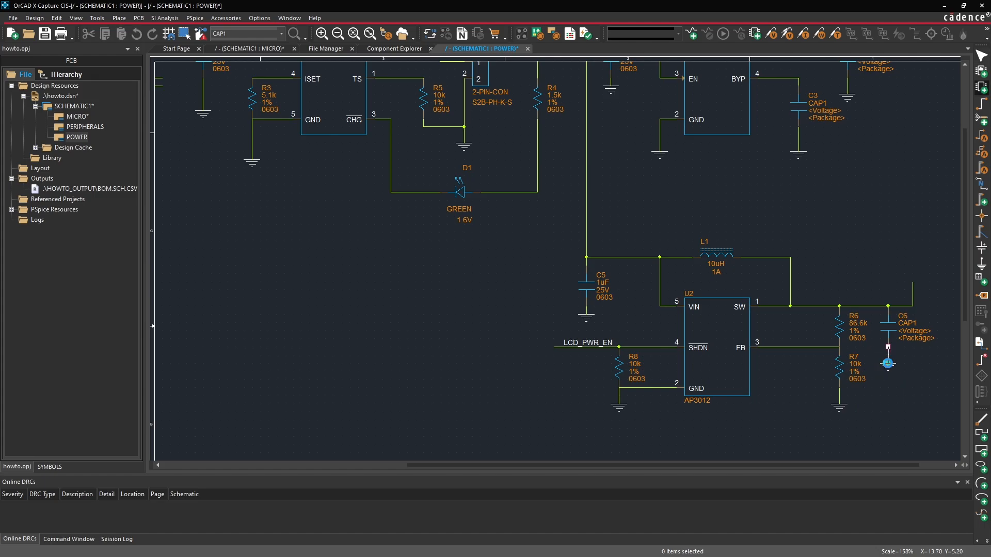
click(887, 360)
key(Escape)
key(ctrl+s)
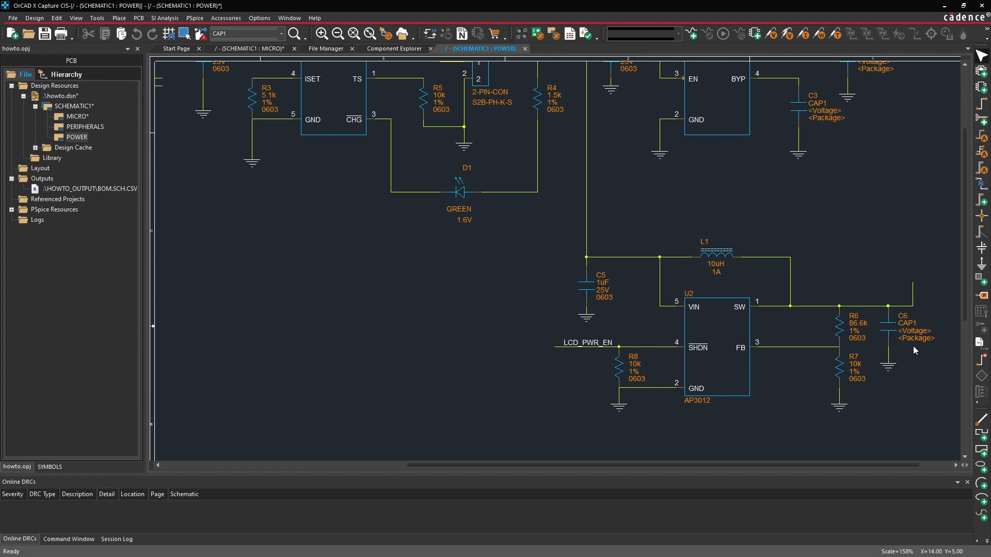
- Delete the newly placed capacitor beside R6, keeping its wires and ground symbol
click(890, 328)
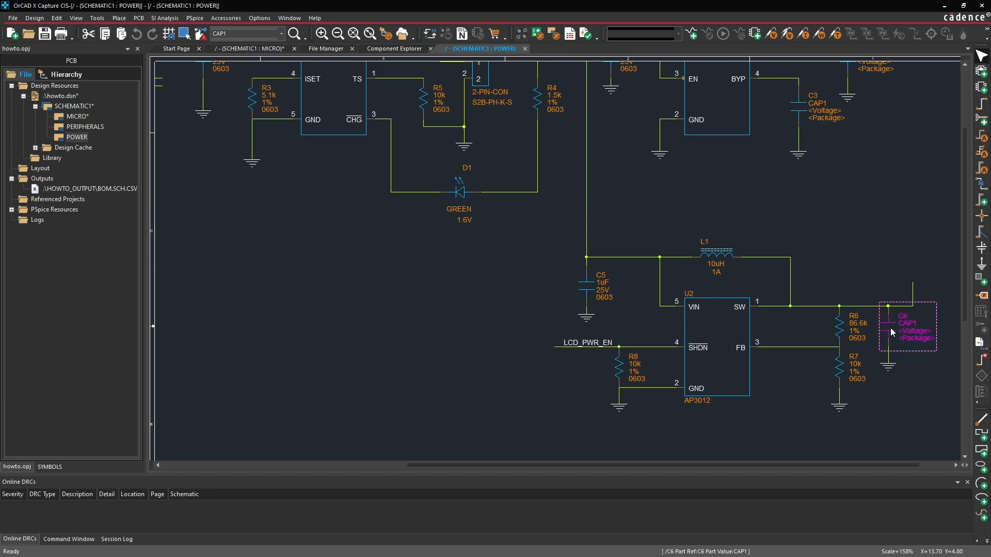
key(Delete)
scroll(879, 249, up, 1)
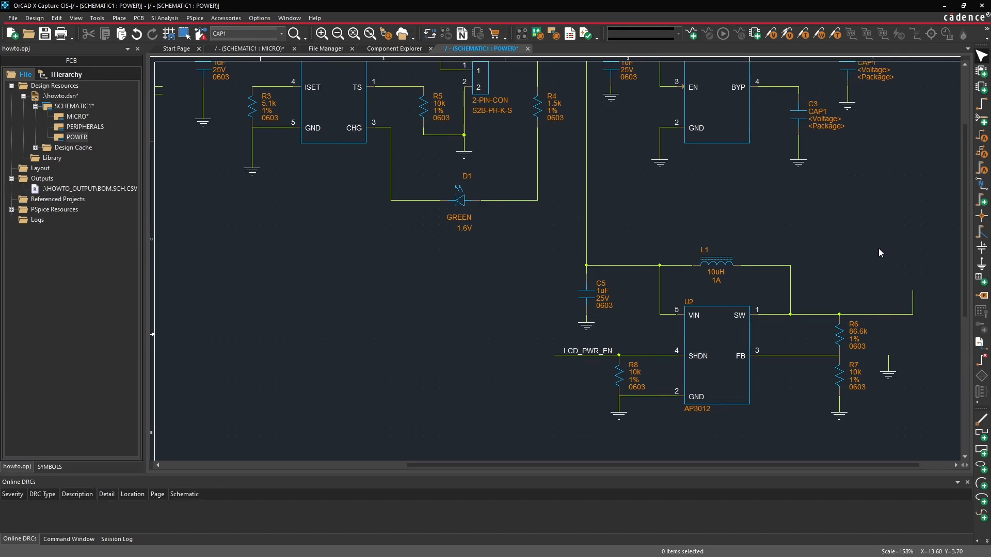
scroll(879, 248, up, 2)
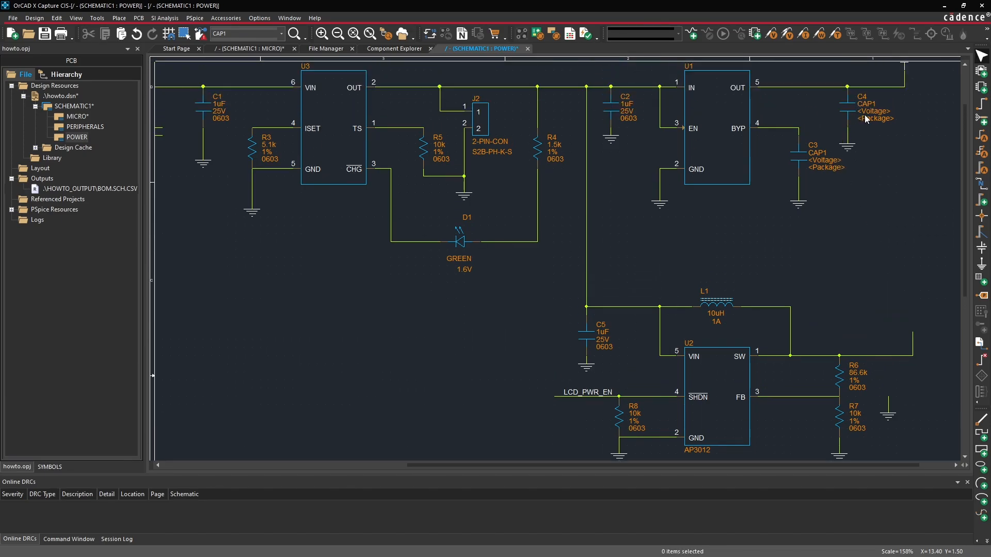
scroll(898, 335, down, 1)
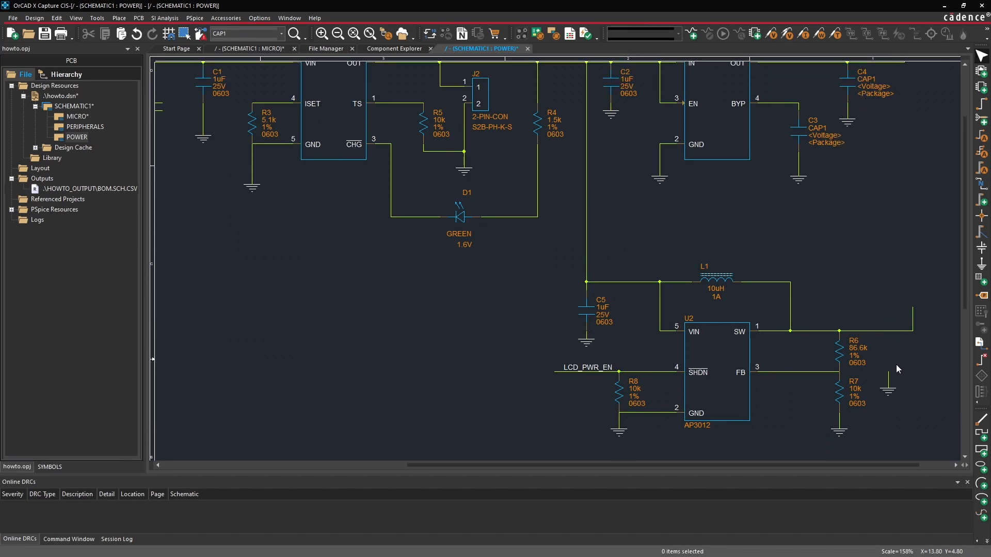
- In the Component Explorer, set the visibility of VALUE, VOLTAGE and PACKAGE to Value for capacitor CDN-DEMO-0014
click(394, 49)
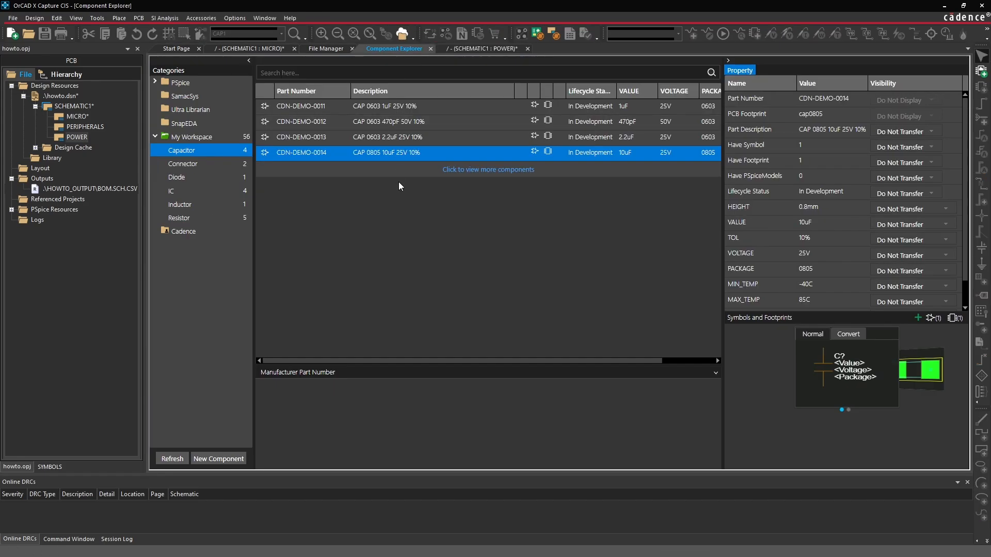
click(902, 224)
click(884, 274)
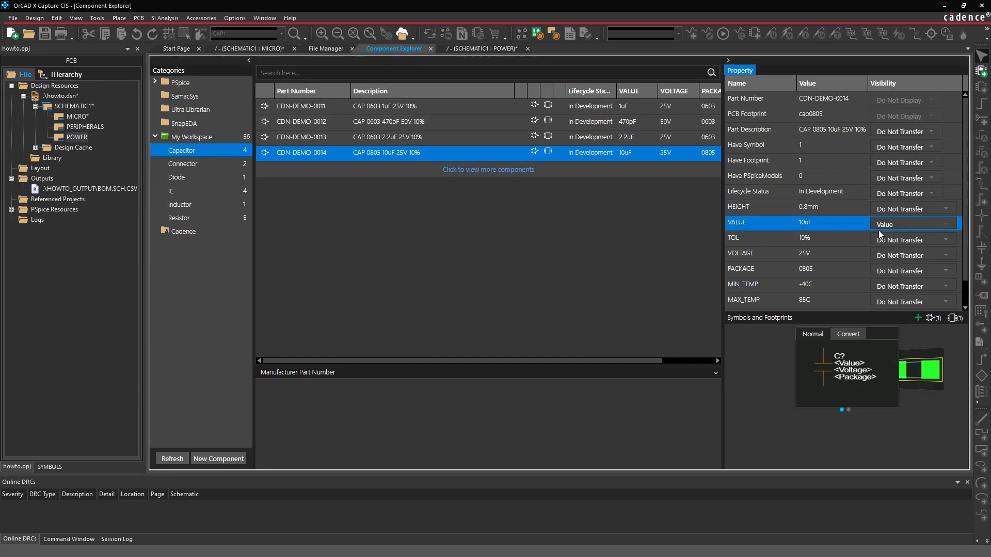
click(900, 256)
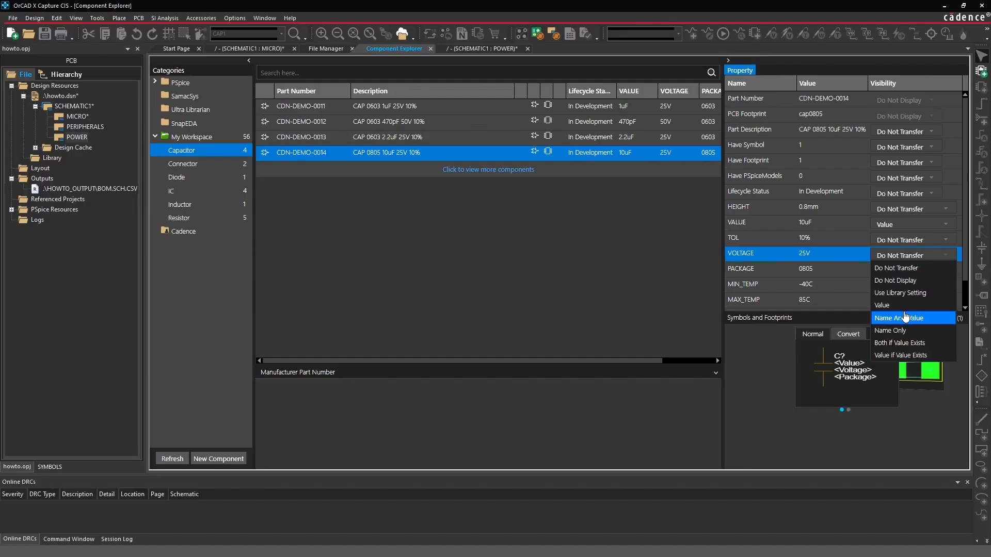
click(900, 317)
click(902, 256)
click(901, 305)
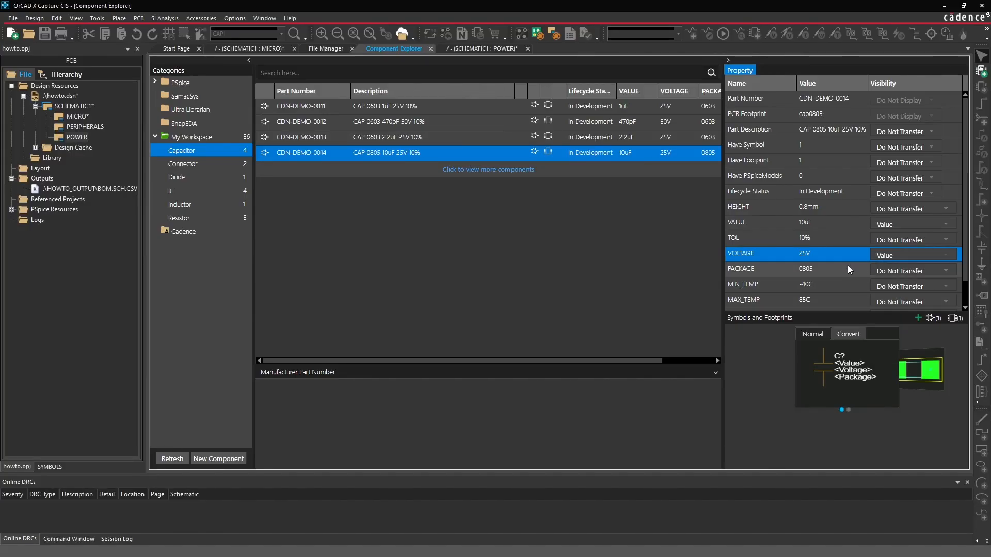
click(900, 271)
click(883, 320)
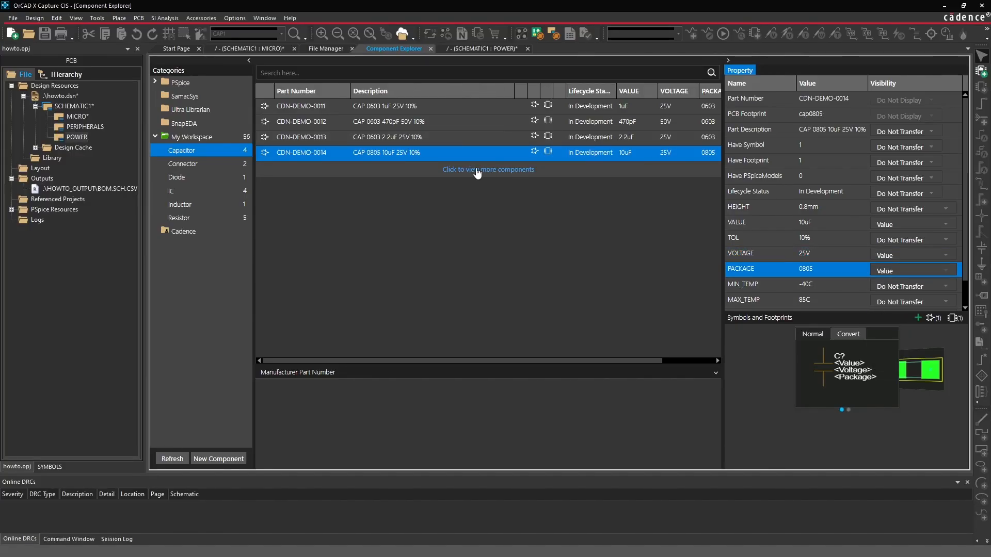
- Place capacitor CDN-DEMO-0014 between the SW output wire and the free ground symbol beside R6 and R7
double_click(421, 155)
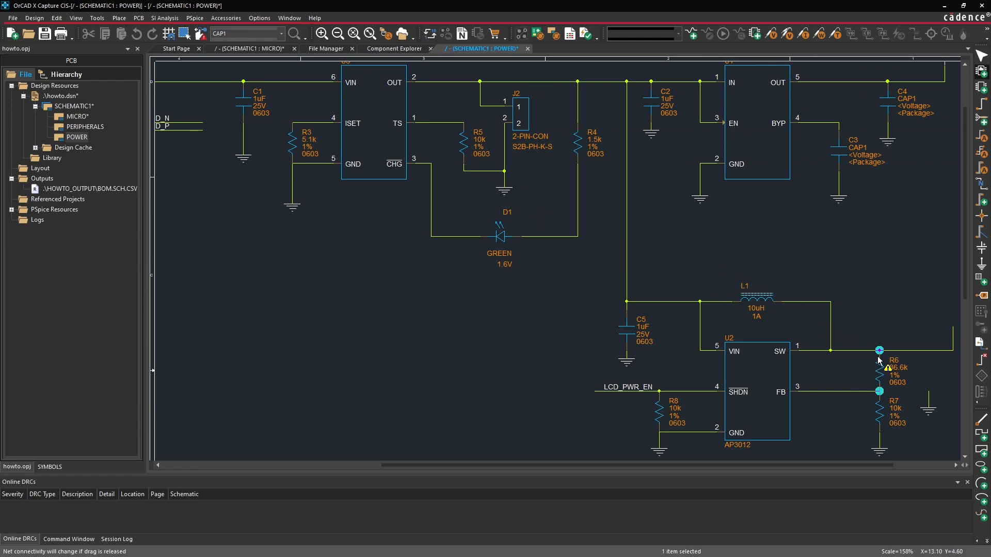
click(918, 349)
key(Escape)
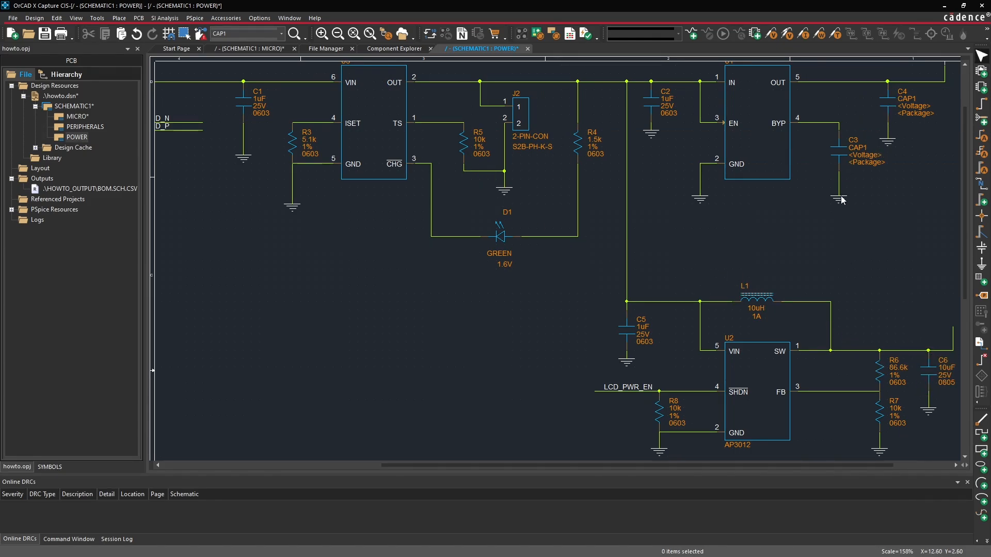
- Place a copy of the +3V3 power symbol on the open end of U2's output wire
ctrl+scroll(840, 199, down, 1)
ctrl+scroll(867, 237, up, 1)
middle_drag(825, 201, 894, 169)
scroll(877, 186, up, 4)
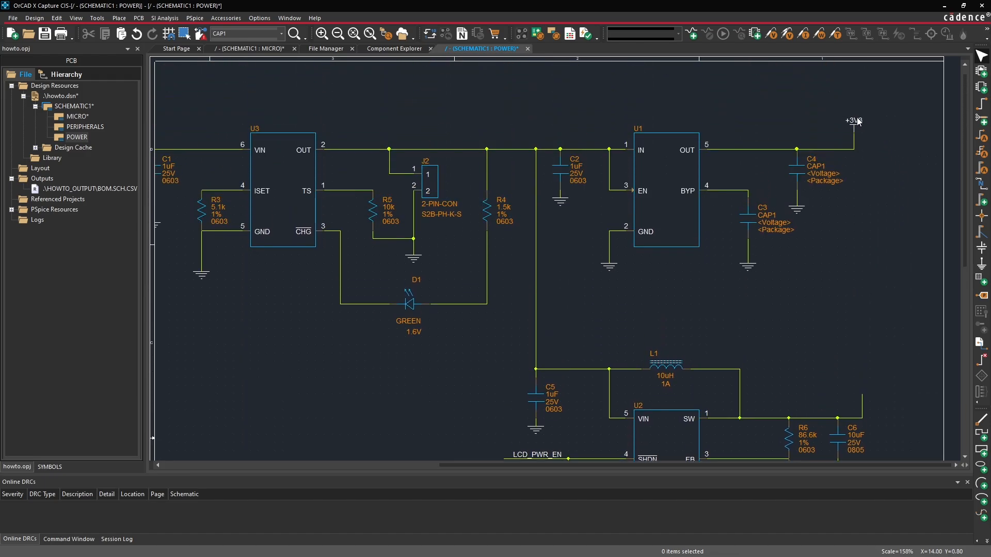
scroll(897, 274, down, 2)
key(ctrl+v)
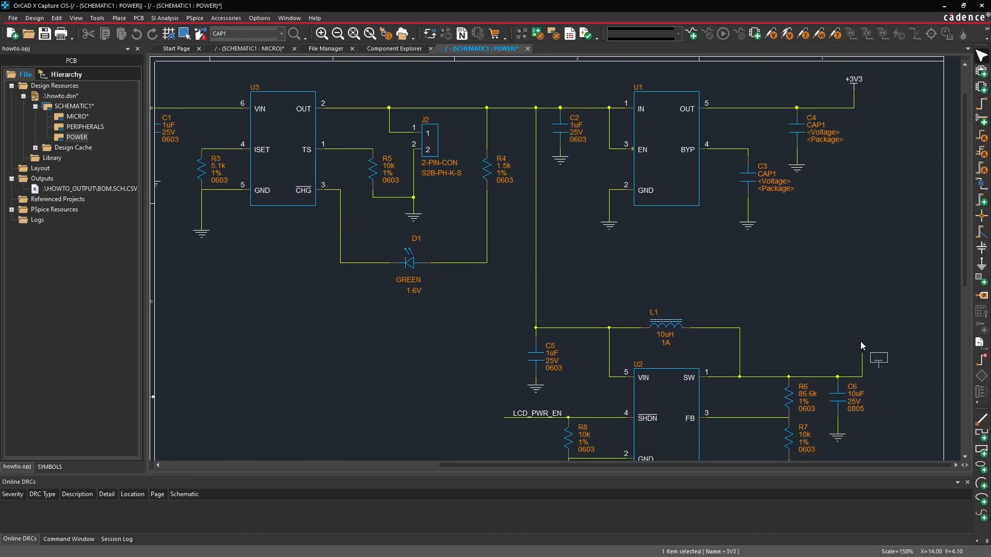
click(848, 328)
key(Escape)
- Rename the copied power symbol on U2's output as +12V0
double_click(864, 342)
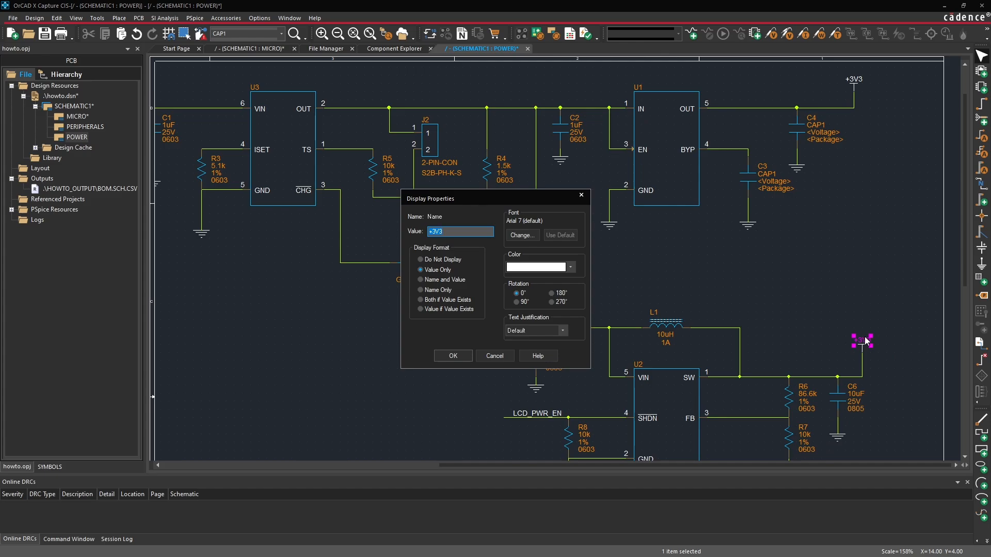
text(+12V0)
key(Return)
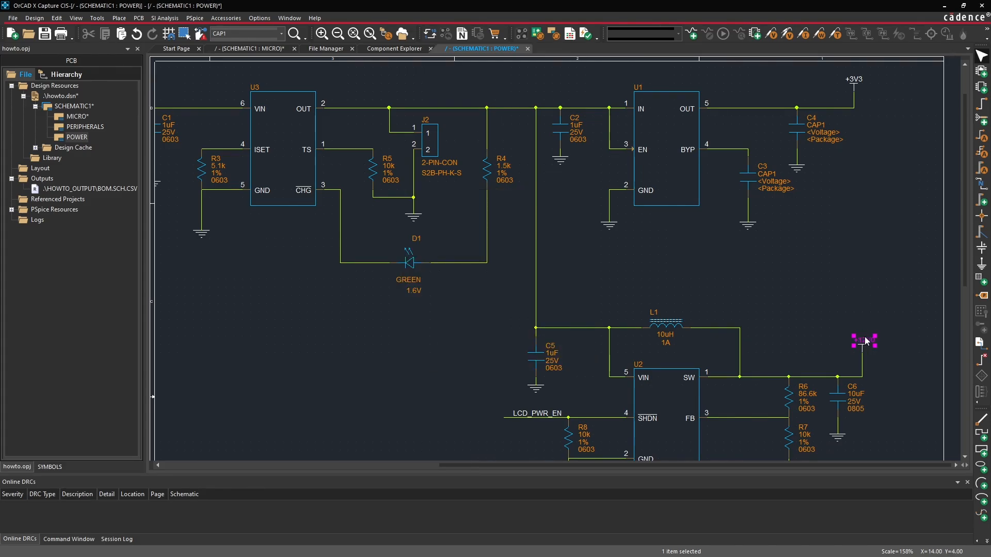
click(849, 264)
- Move the vertical wire between L1 and the SW net closer to U2
scroll(849, 289, down, 3)
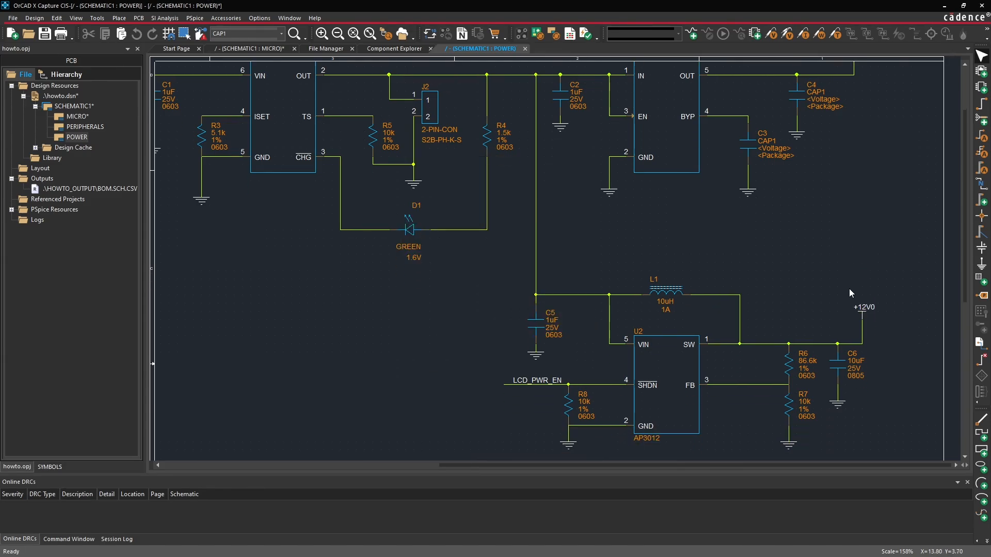
drag(739, 310, 723, 310)
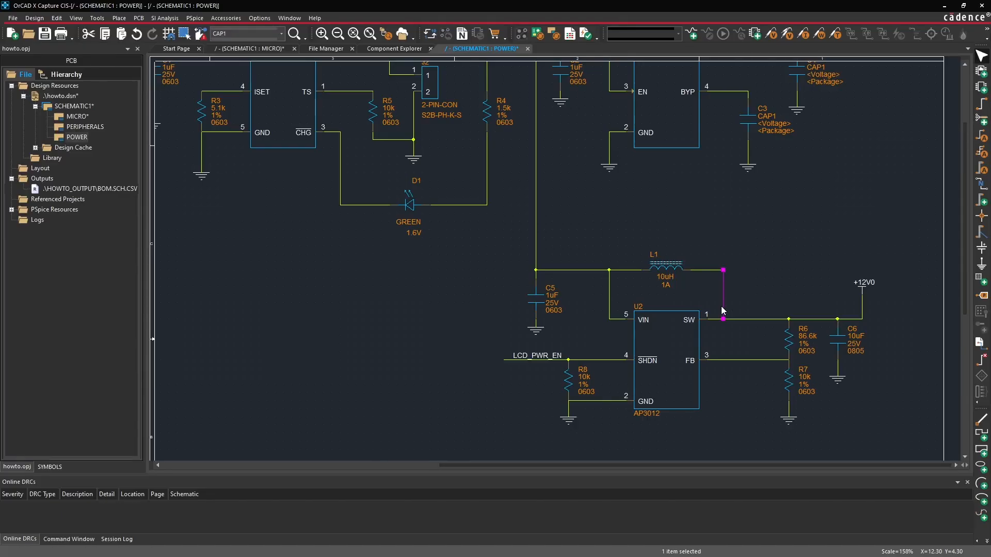
click(763, 249)
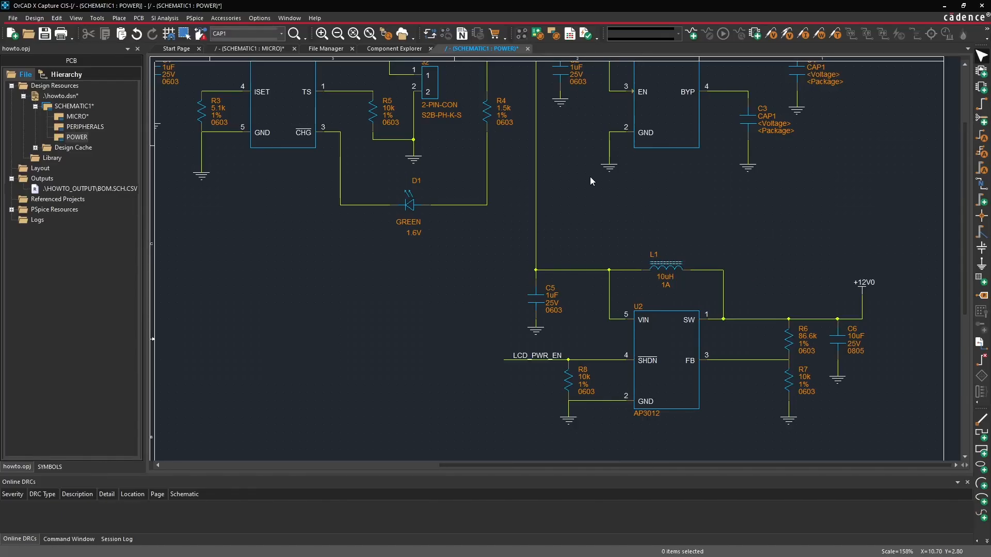
- Start a new component in the workspace's Diode category with part number CDN-DEMO-0018 and description Schottkey Diode
click(400, 49)
click(197, 177)
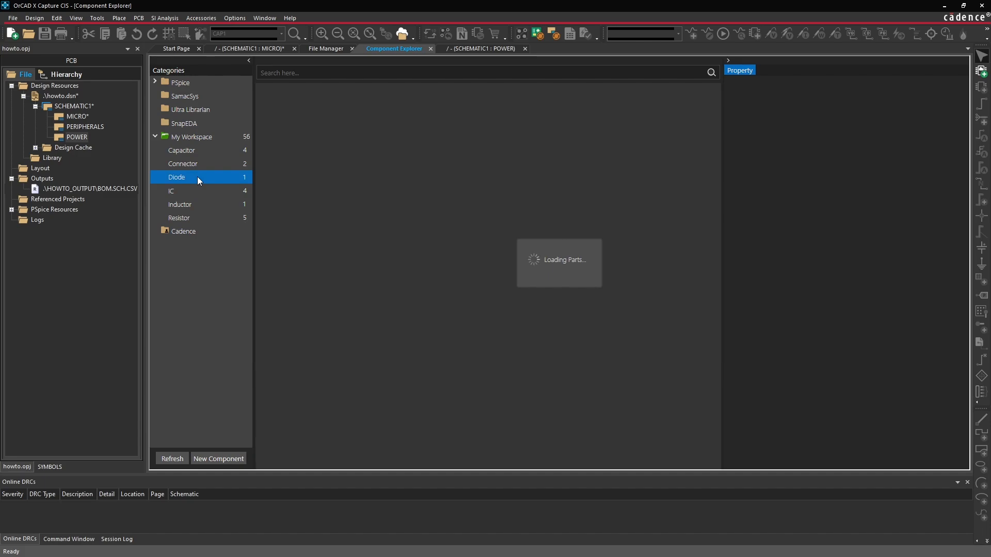
right_click(197, 176)
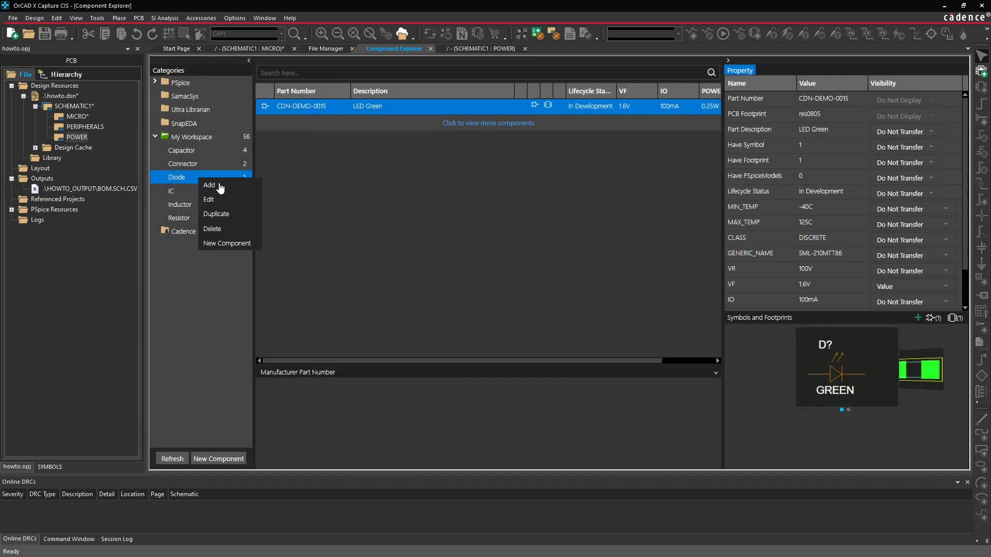
click(237, 244)
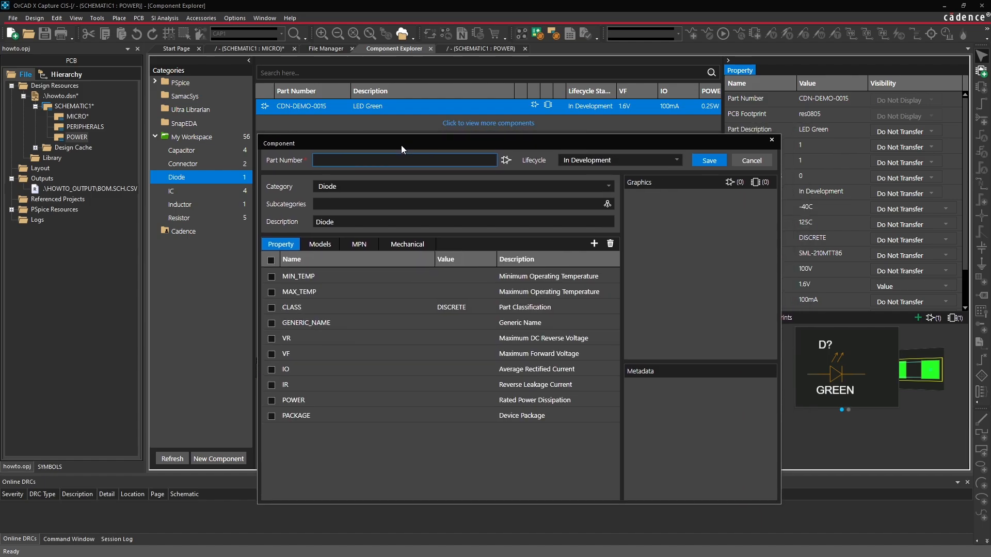
text(CDN-DEMO-0018)
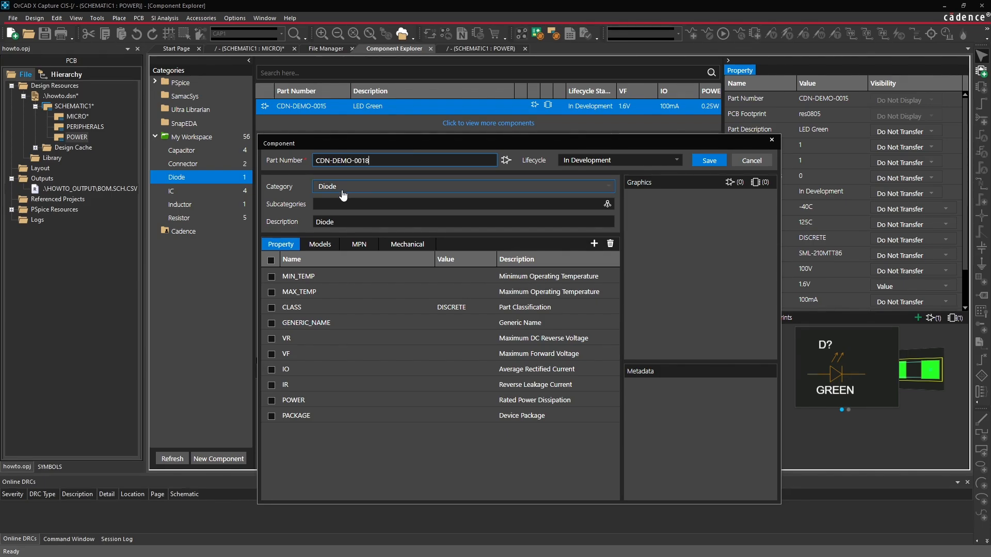
click(350, 223)
text(Schot)
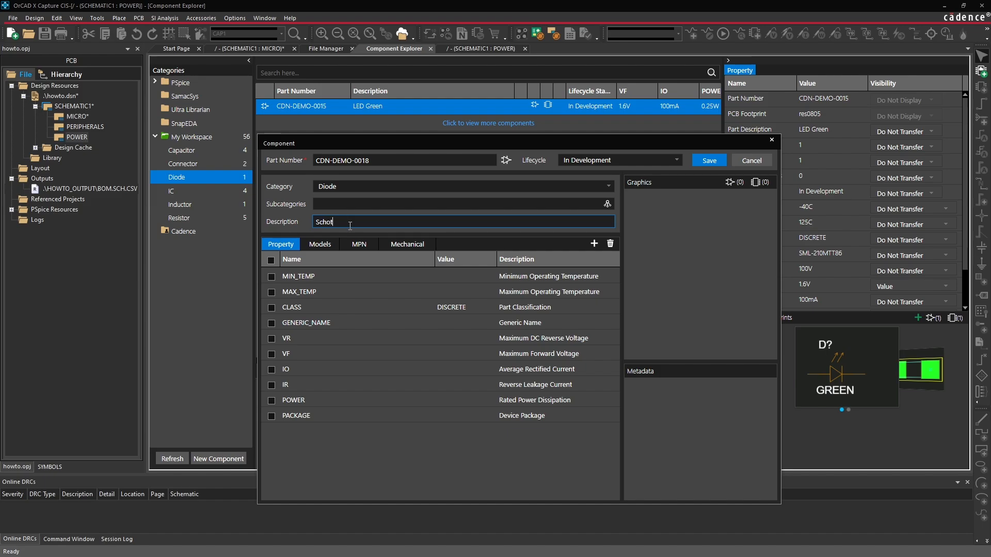
text(tkey Diode)
- Set the new diode component's MIN_TEMP to -40C and MAX_TEMP to 85C
click(448, 276)
text(-40C)
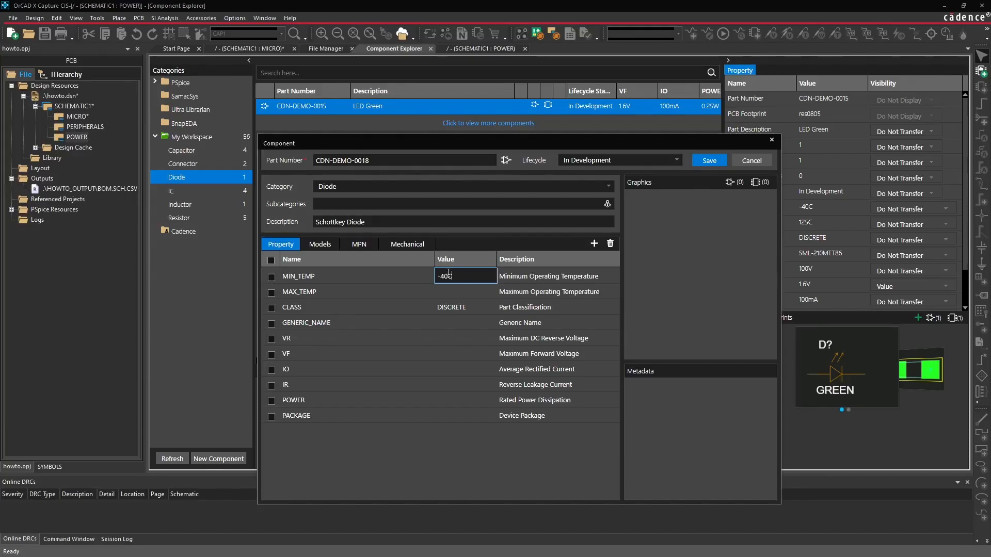
click(453, 292)
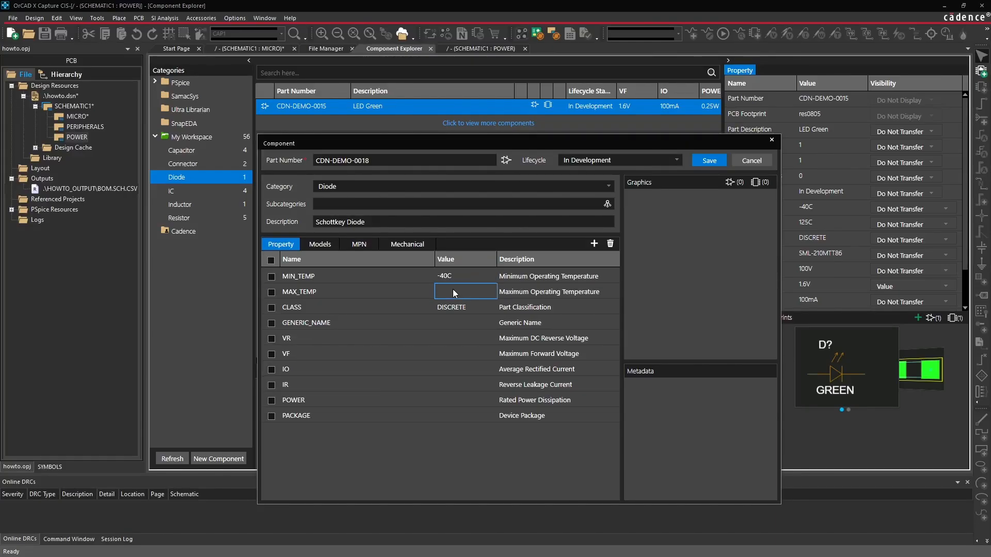
text(85C)
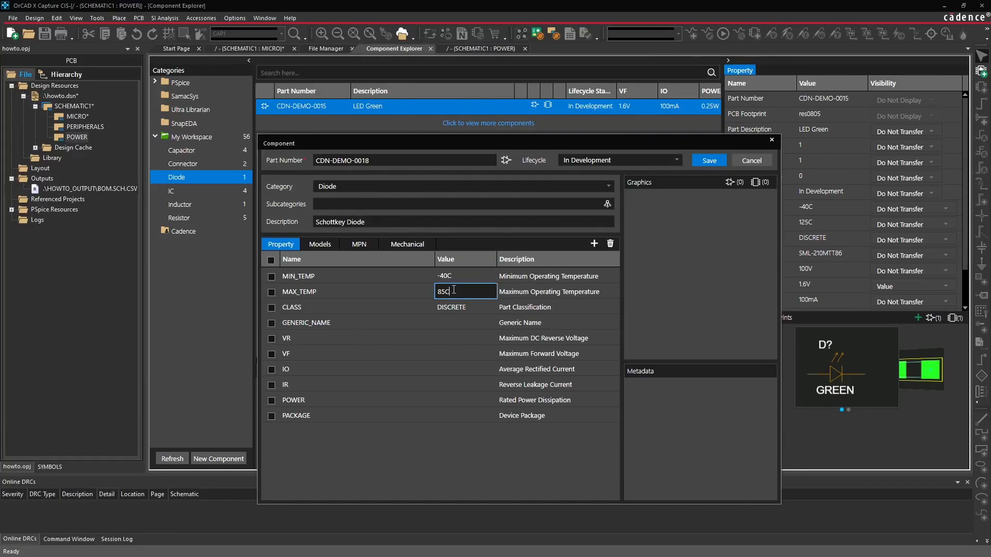
click(459, 321)
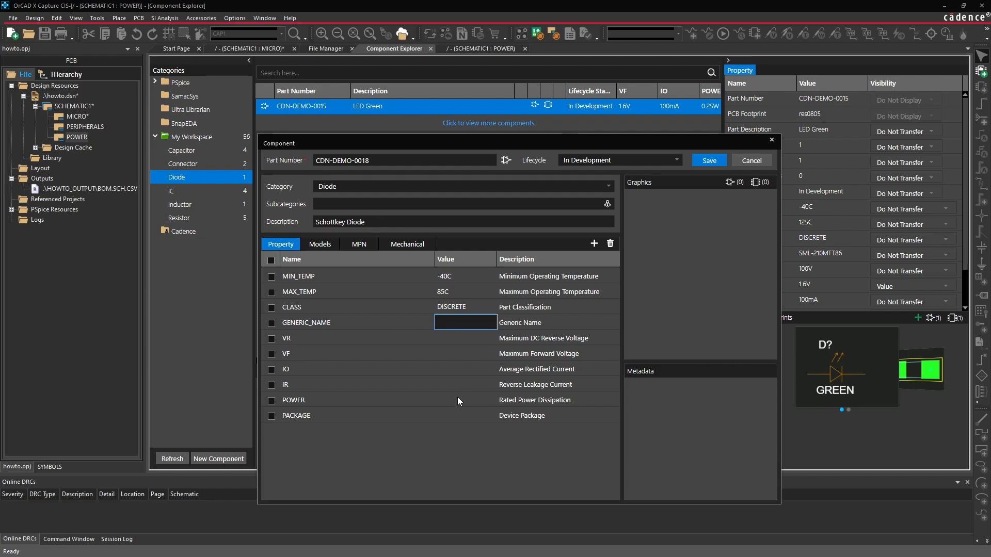
- Attach the SCHOTTKY_DIODE symbol from libraries/symbols/LIBRARY1 to the new diode component
click(326, 245)
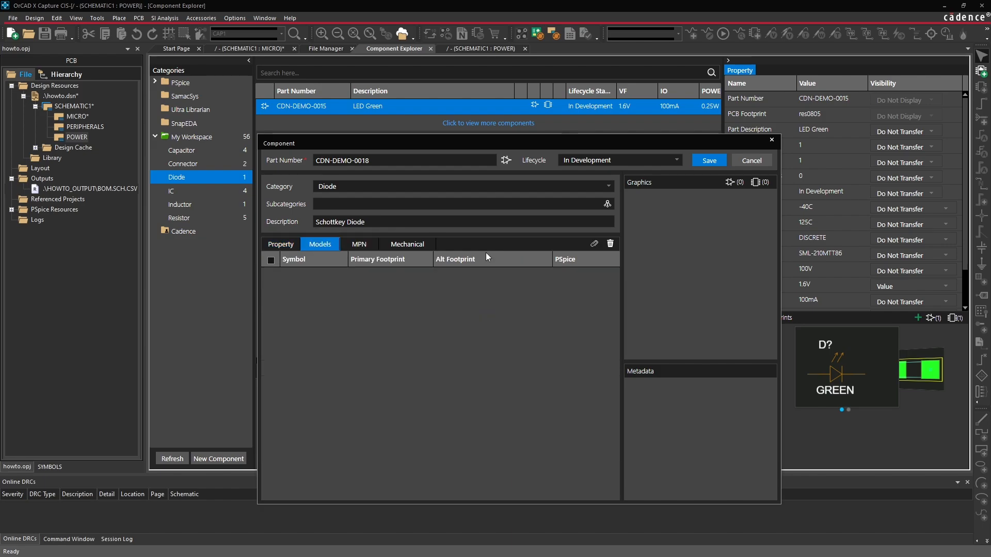
click(594, 244)
click(589, 262)
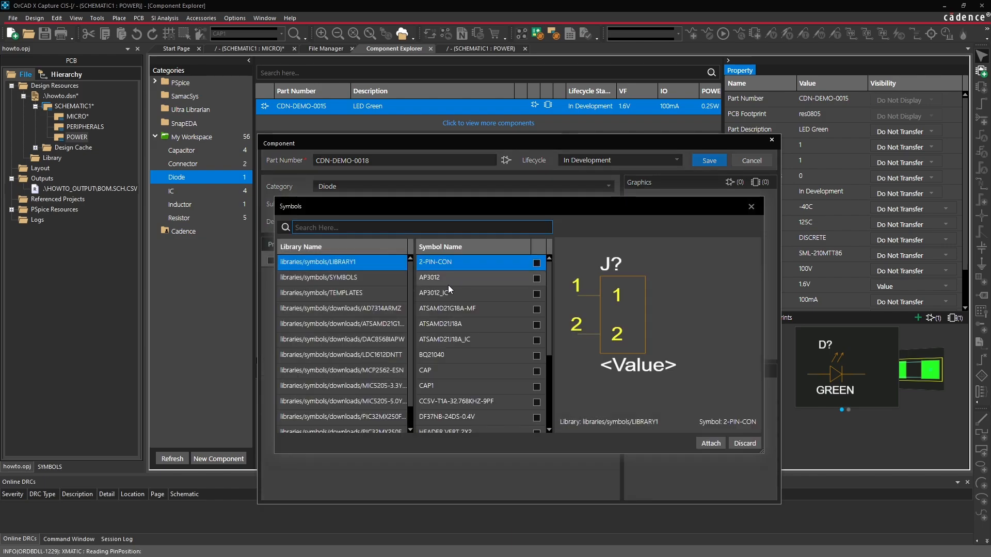
scroll(503, 320, down, 3)
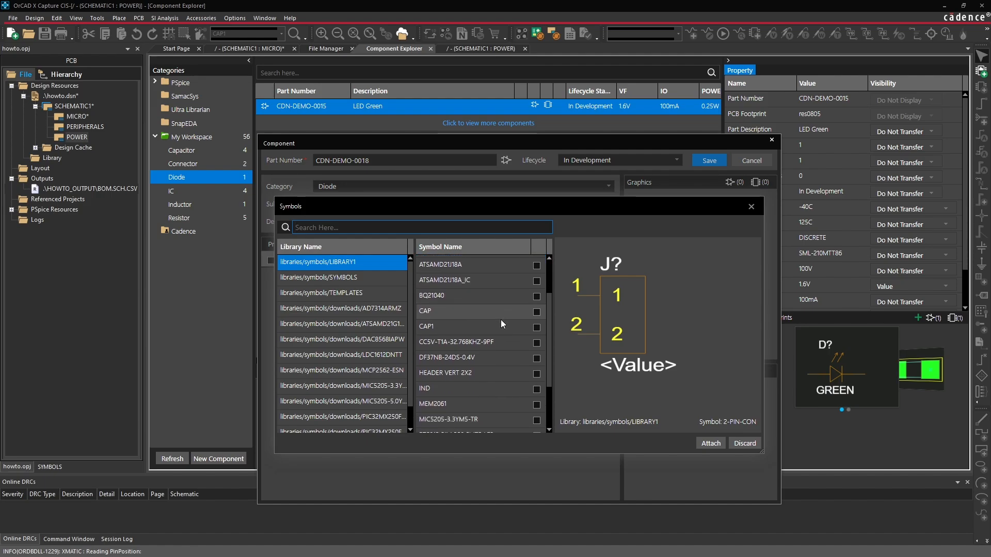
click(479, 393)
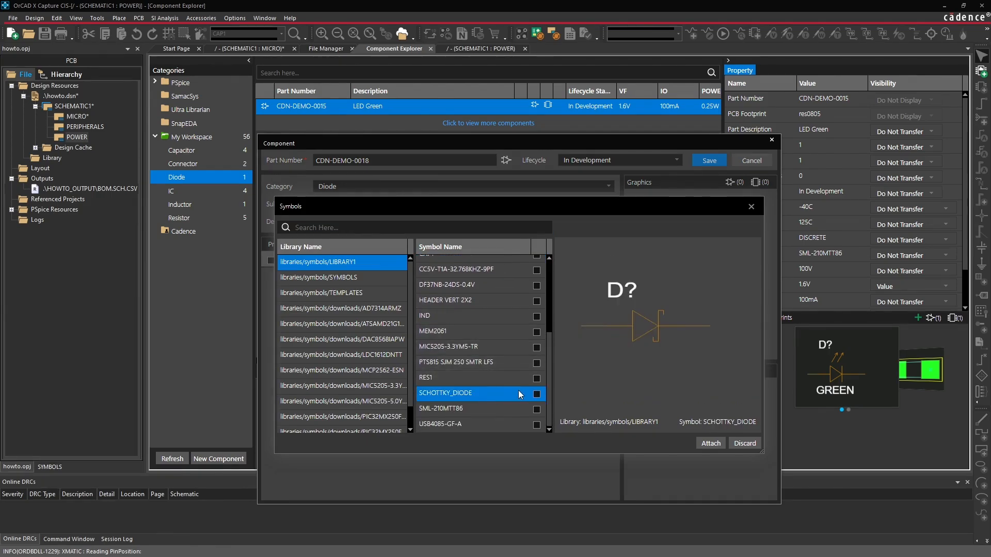
click(709, 444)
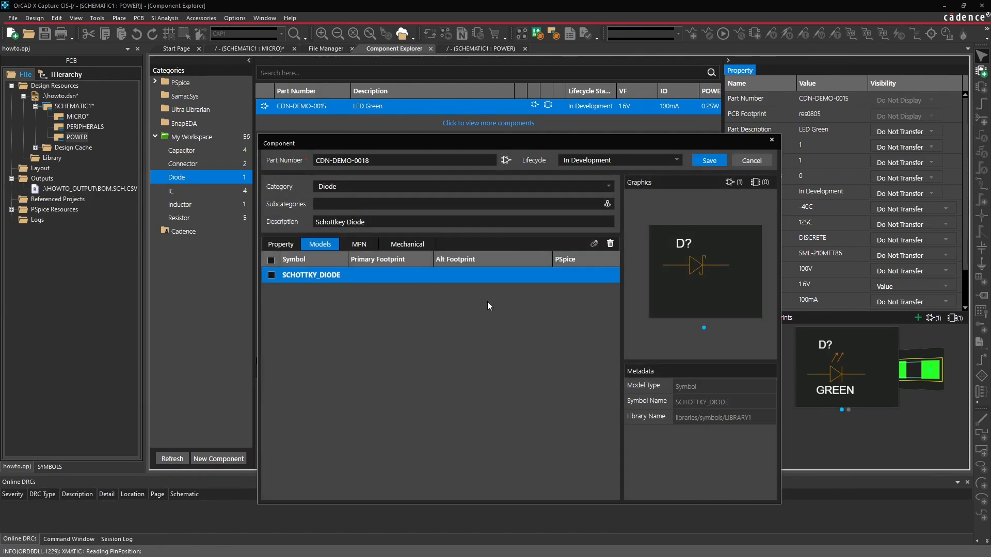
- Attach the SOD-123FL footprint to the new diode component
click(594, 244)
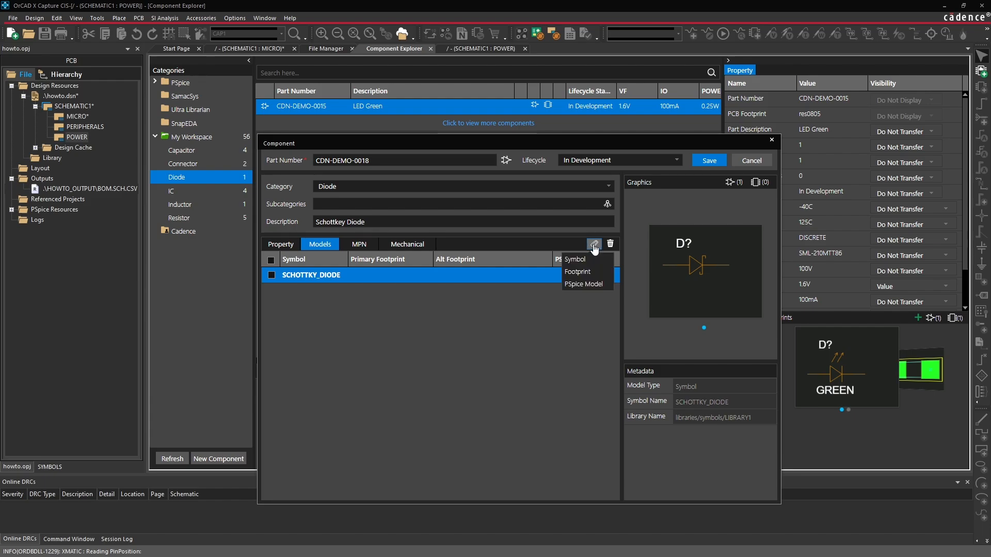
click(590, 272)
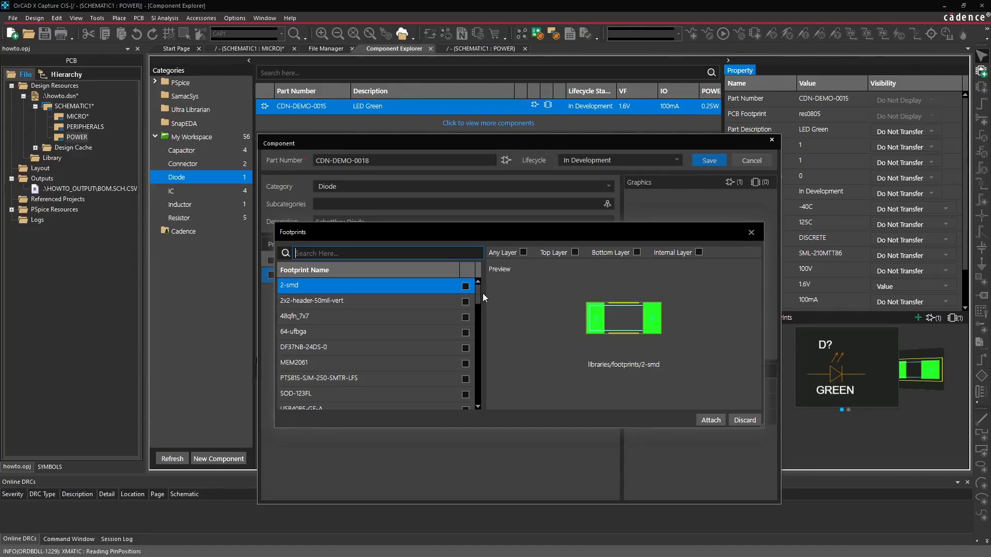
drag(477, 293, 477, 311)
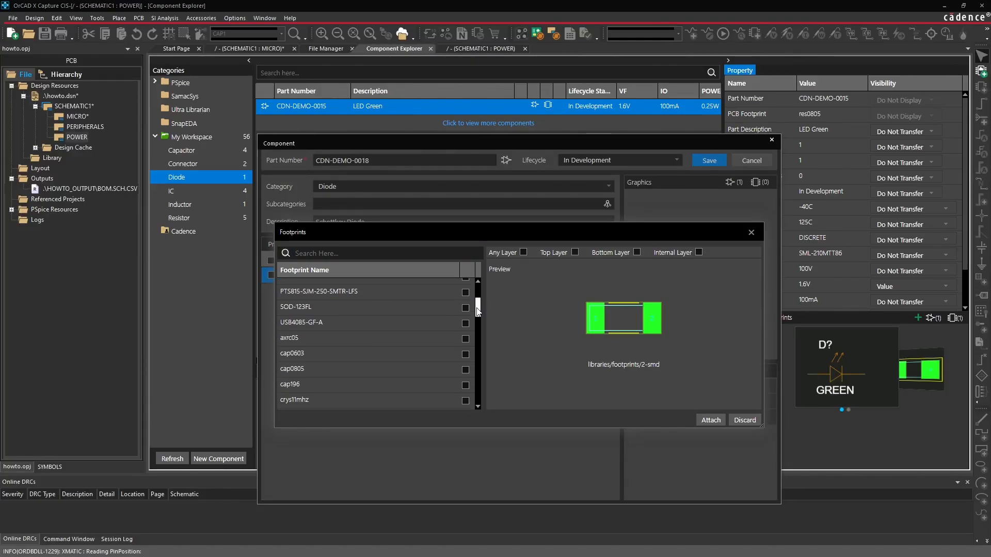
click(289, 304)
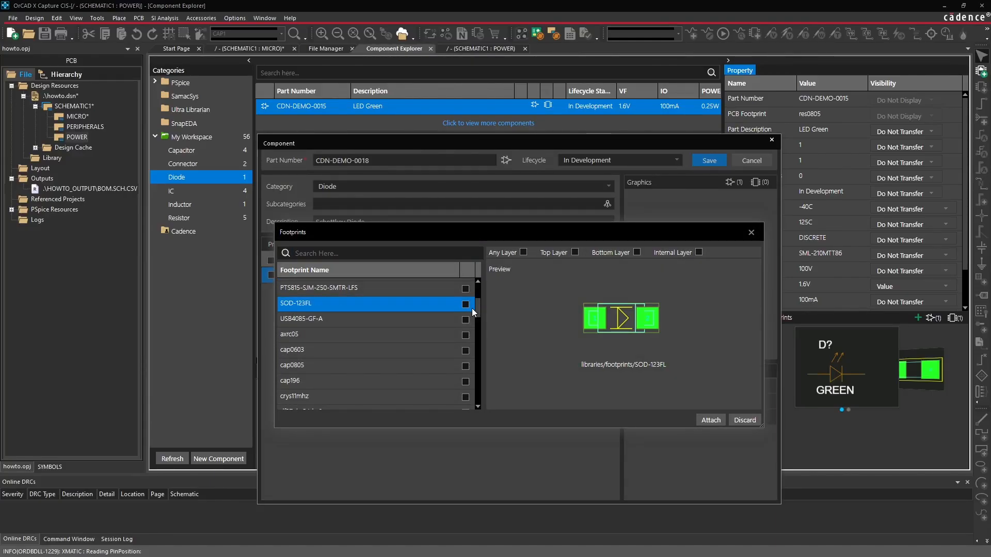
click(712, 421)
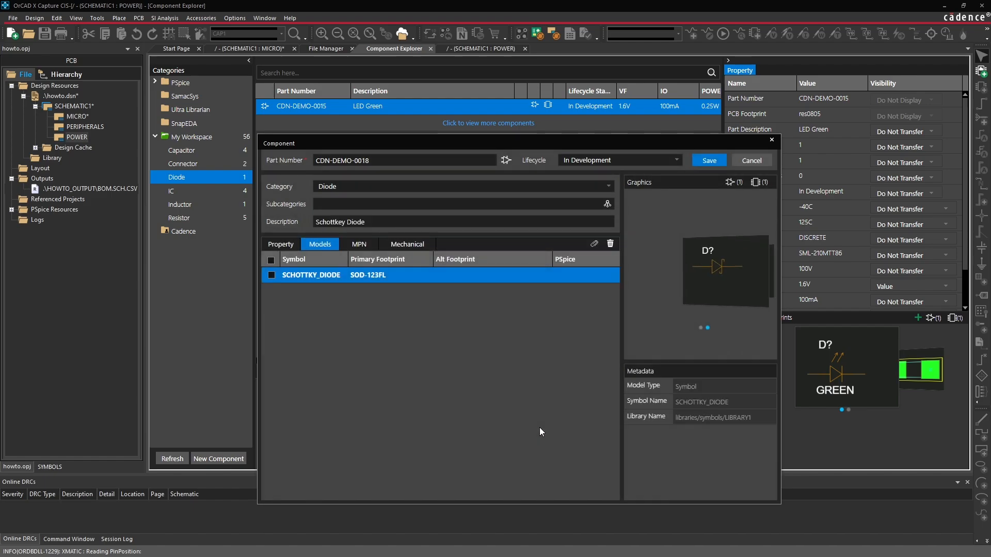
- Set the component's PACKAGE to SOD-123FL and VF to 0.4V, and save the component
click(288, 245)
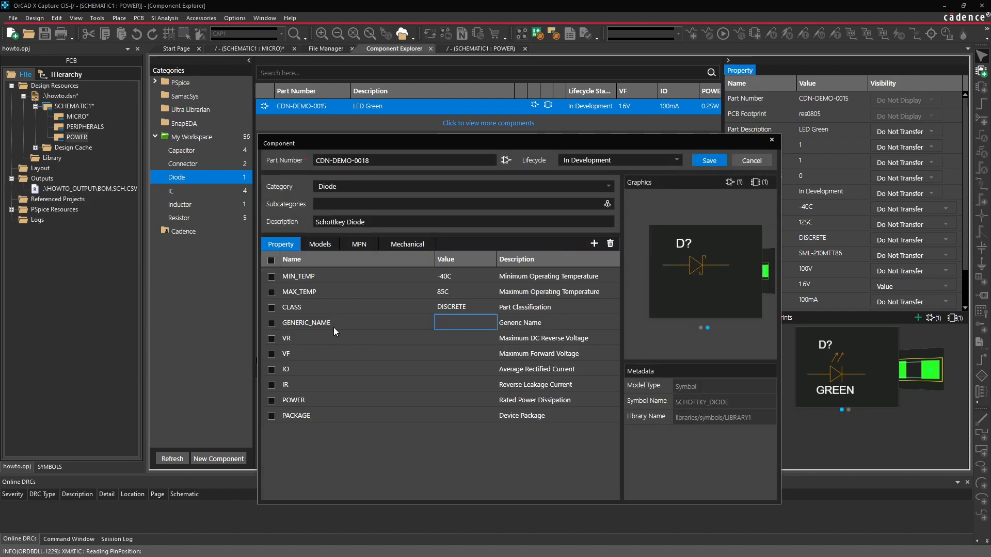
click(441, 415)
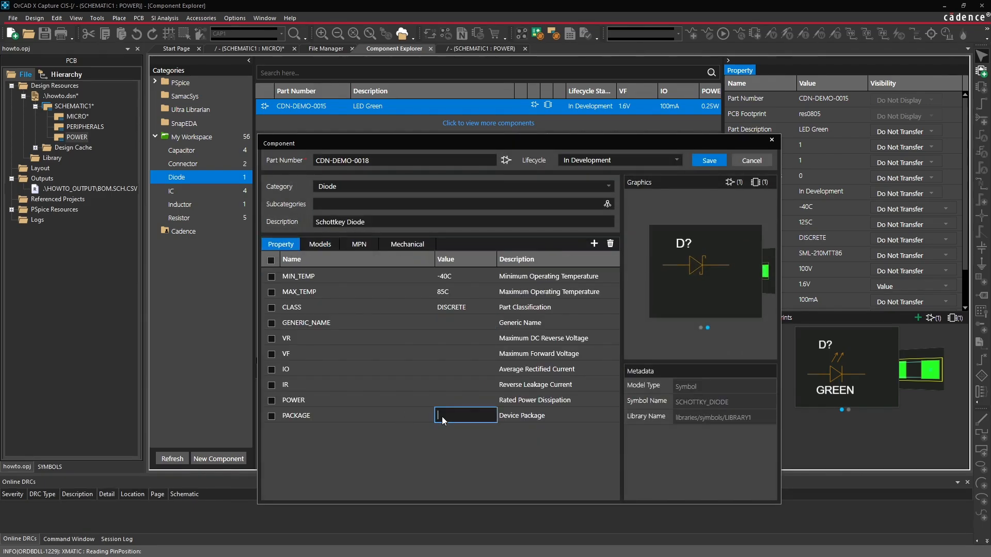
text(SOD-123FL)
drag(651, 150, 586, 133)
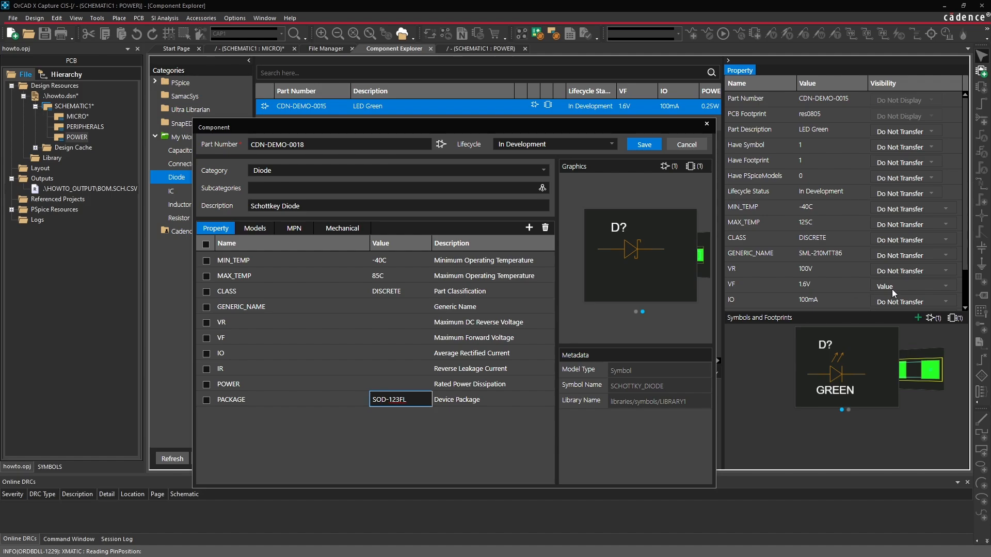
click(407, 342)
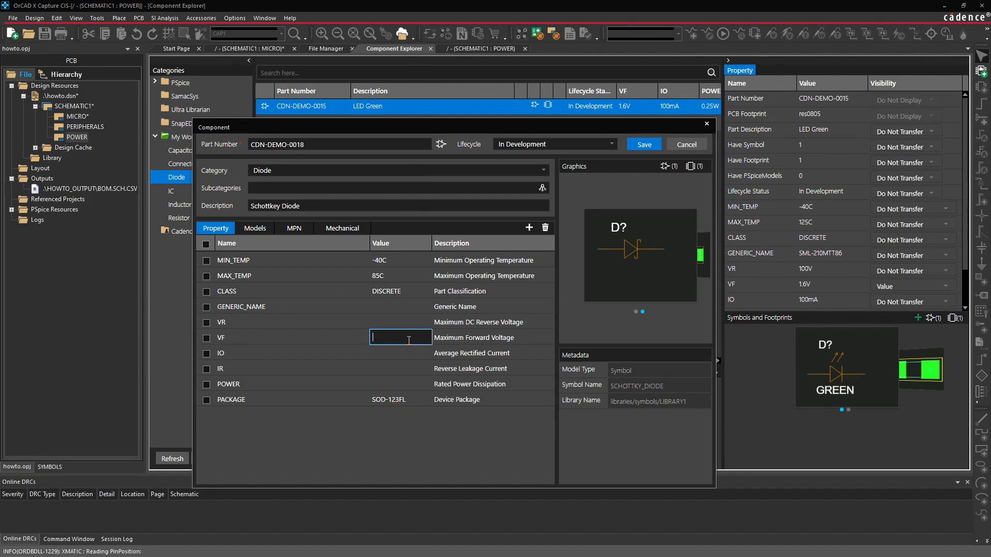
text(0.4V)
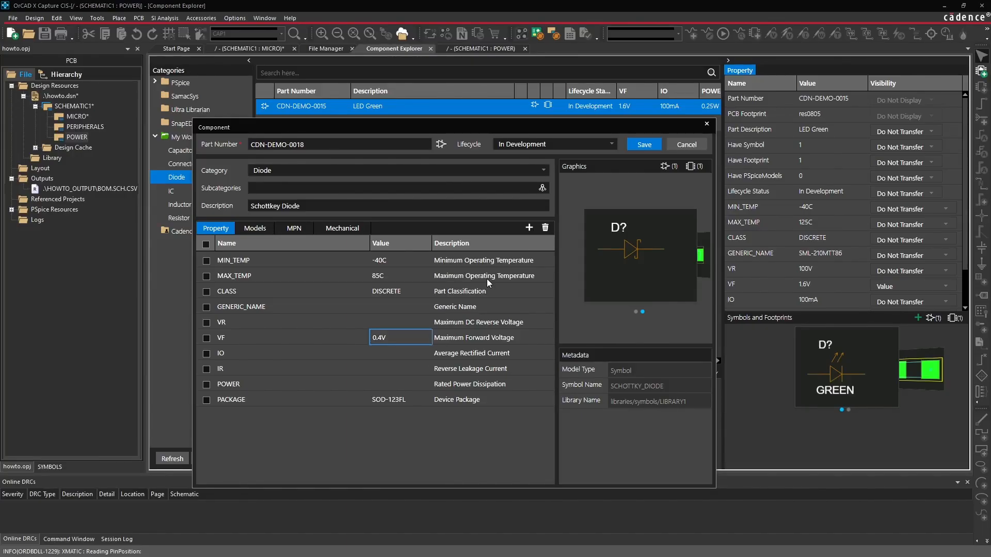
click(644, 145)
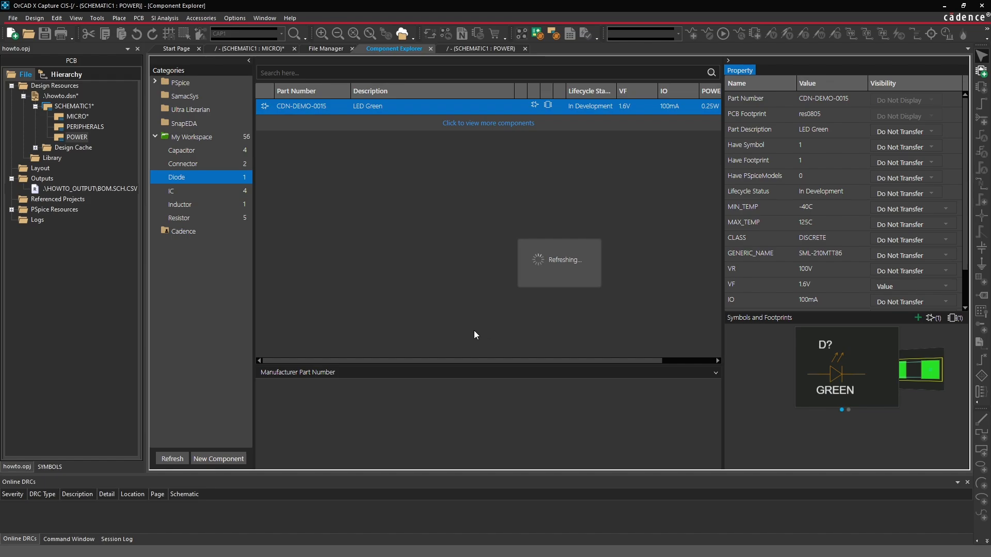
- Place the CDN-DEMO-0018 Schottky diode on U2's SW output wire between the L1 junction and R6
click(373, 122)
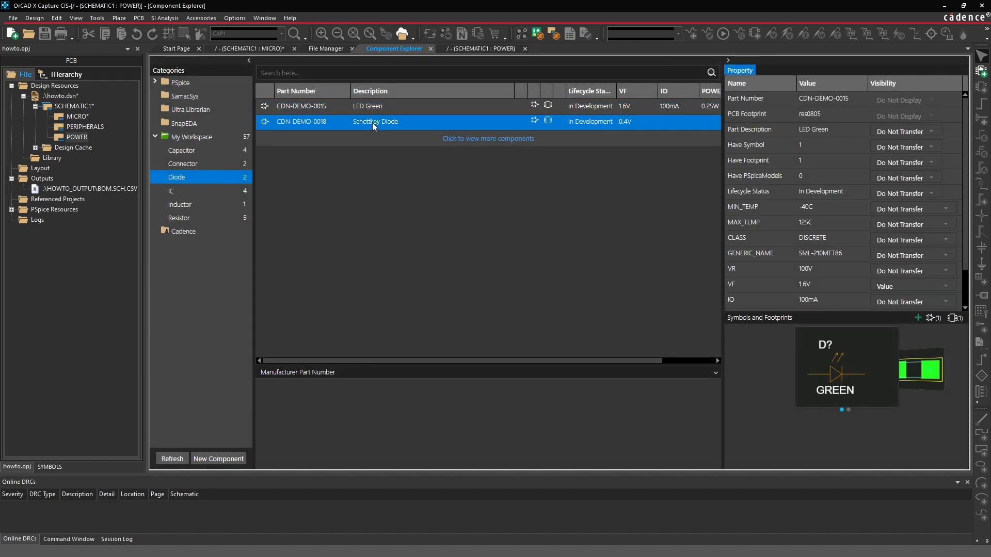
right_click(372, 123)
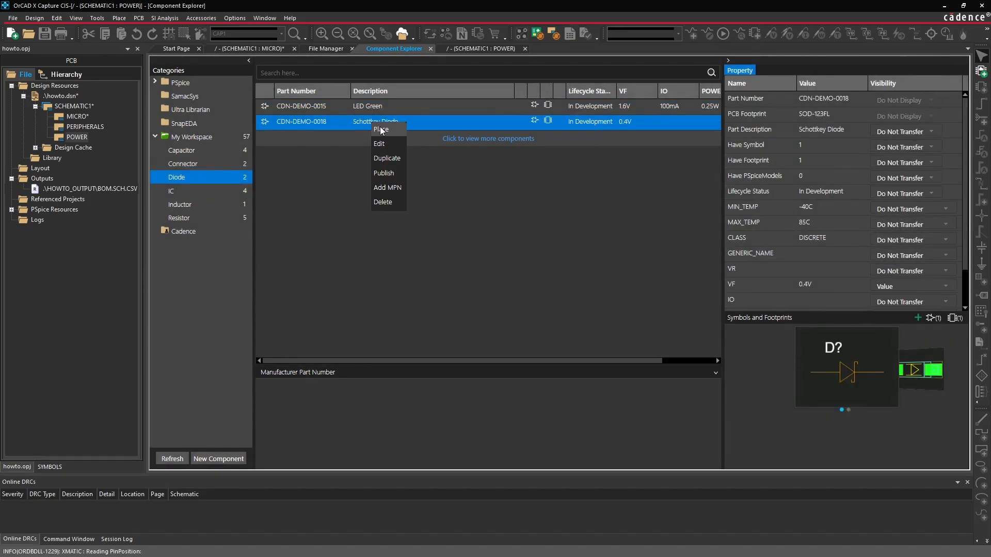
click(391, 141)
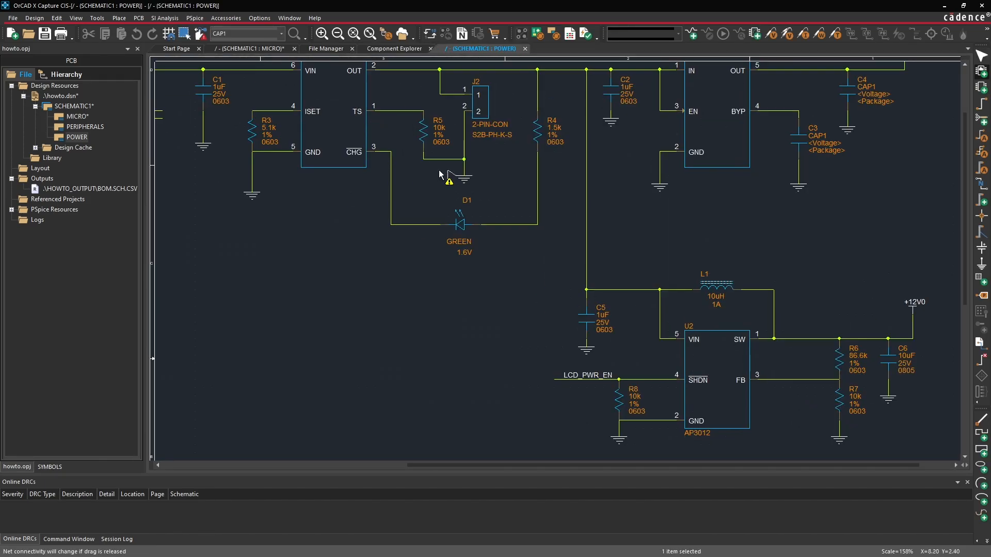
click(787, 336)
key(Escape)
click(837, 265)
- Delete the wire segment running through diode D2 that shorts its two pins
ctrl+scroll(847, 321, up, 2)
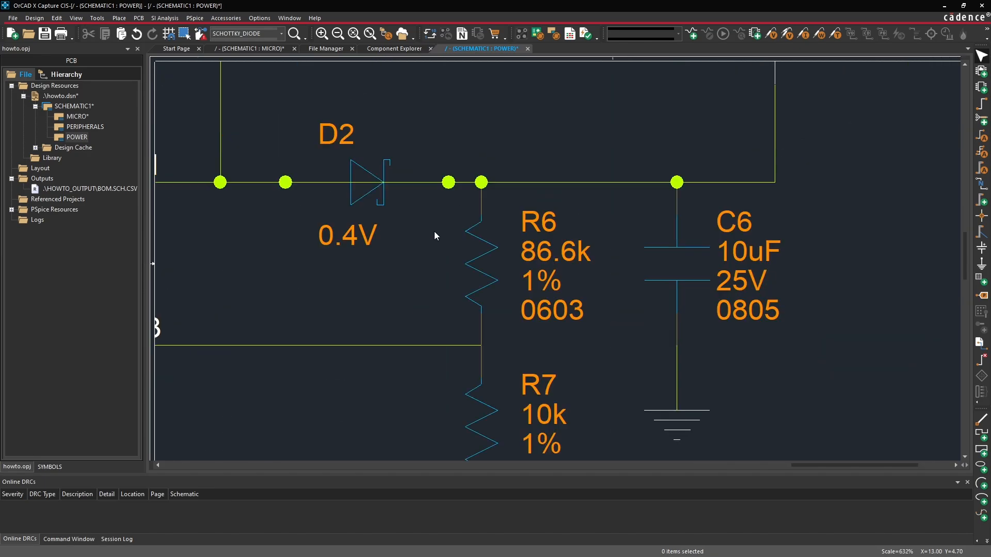
click(409, 183)
key(Delete)
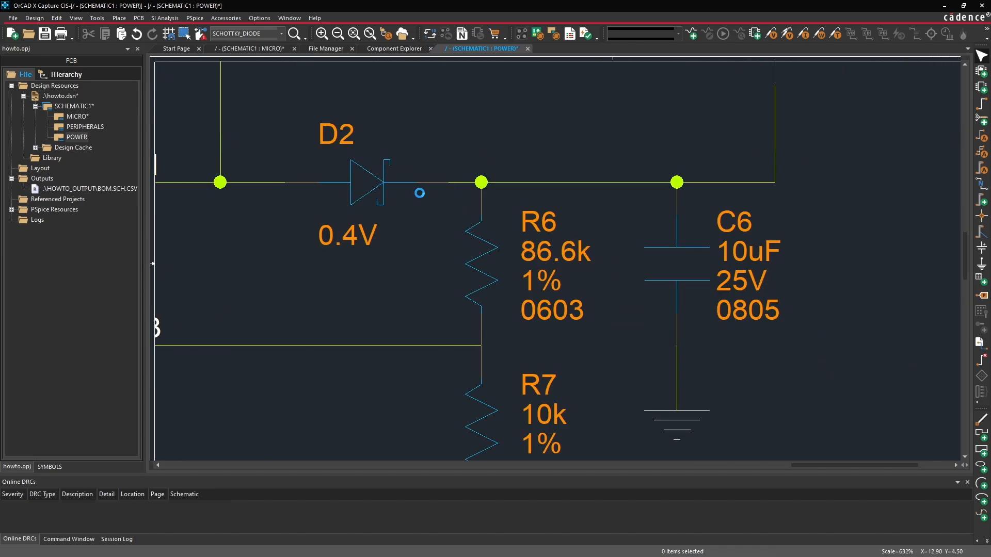
- Examine the POWER page circuitry from USB connector J1 through U3 and U1 to the U2 +12V0 converter
ctrl+scroll(378, 221, down, 1)
ctrl+scroll(521, 263, down, 1)
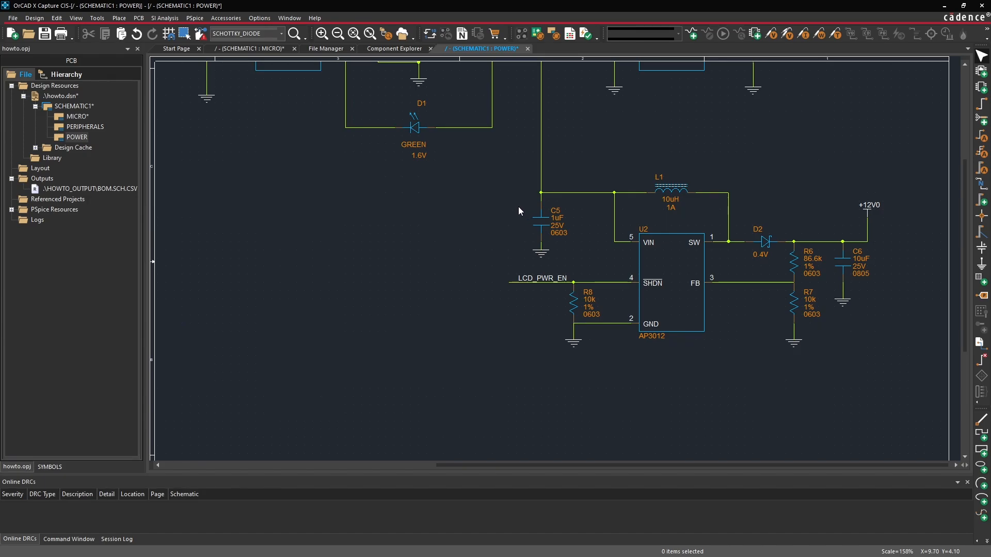
scroll(553, 283, up, 1)
ctrl+scroll(555, 282, down, 1)
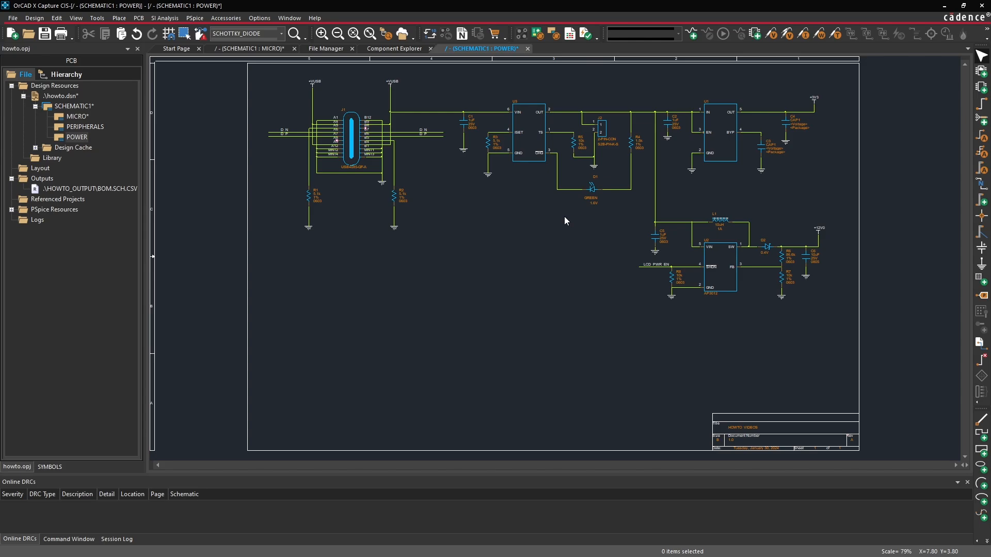
ctrl+scroll(330, 107, up, 1)
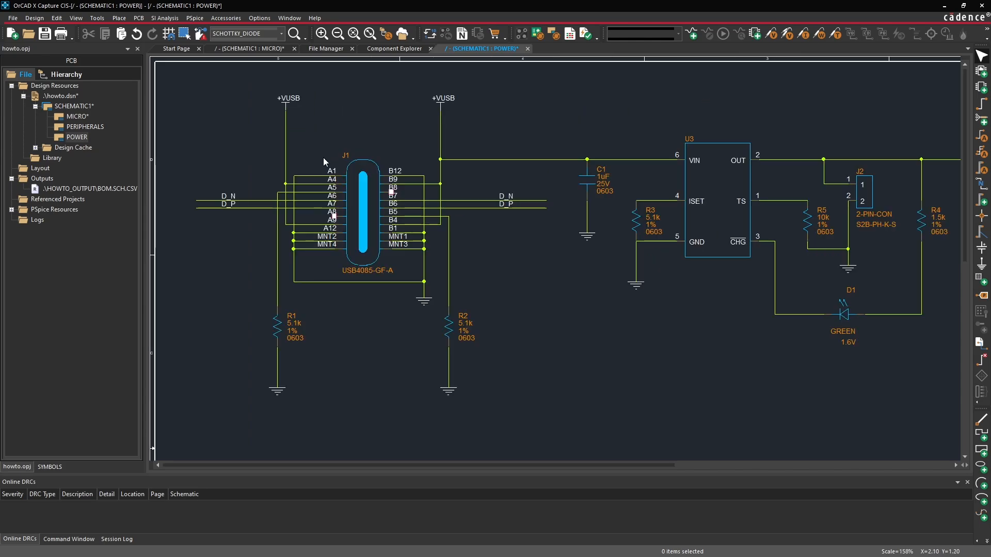
ctrl+scroll(325, 157, down, 1)
ctrl+scroll(327, 156, up, 1)
middle_click(672, 267)
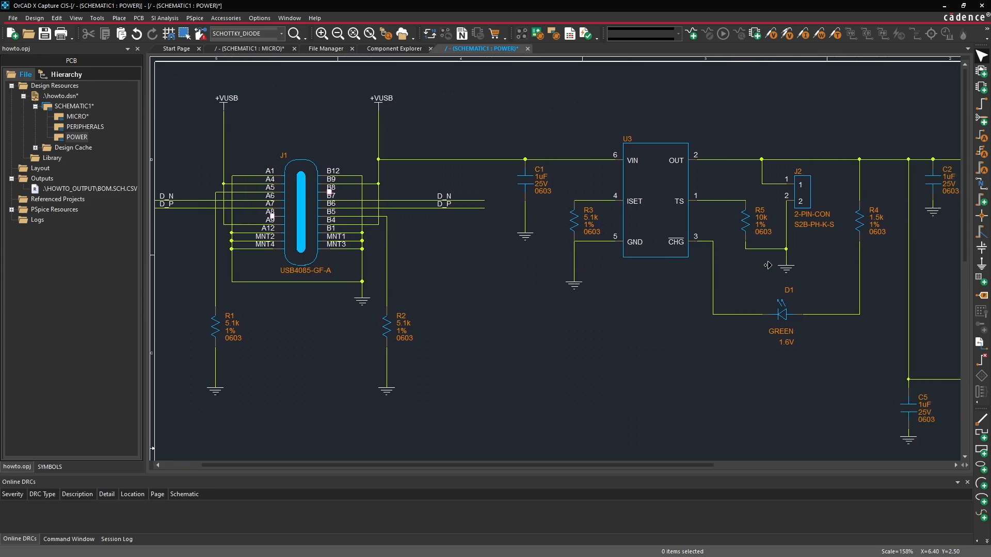
middle_click(767, 264)
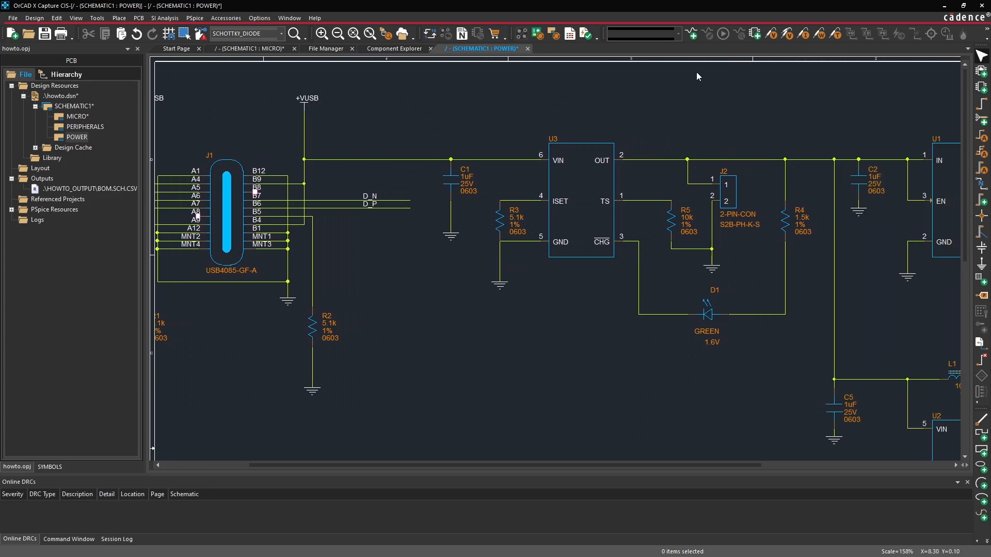
middle_click(498, 179)
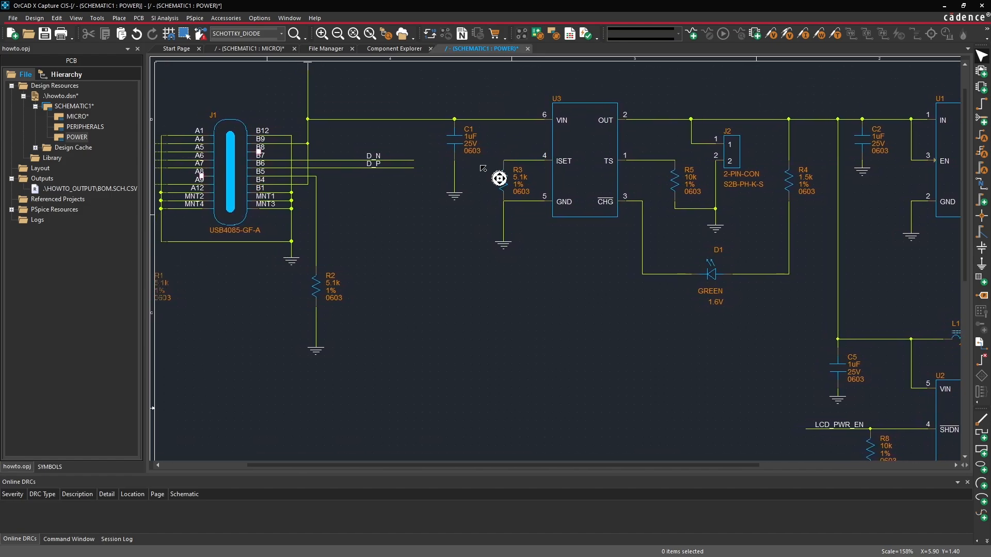
middle_click(485, 174)
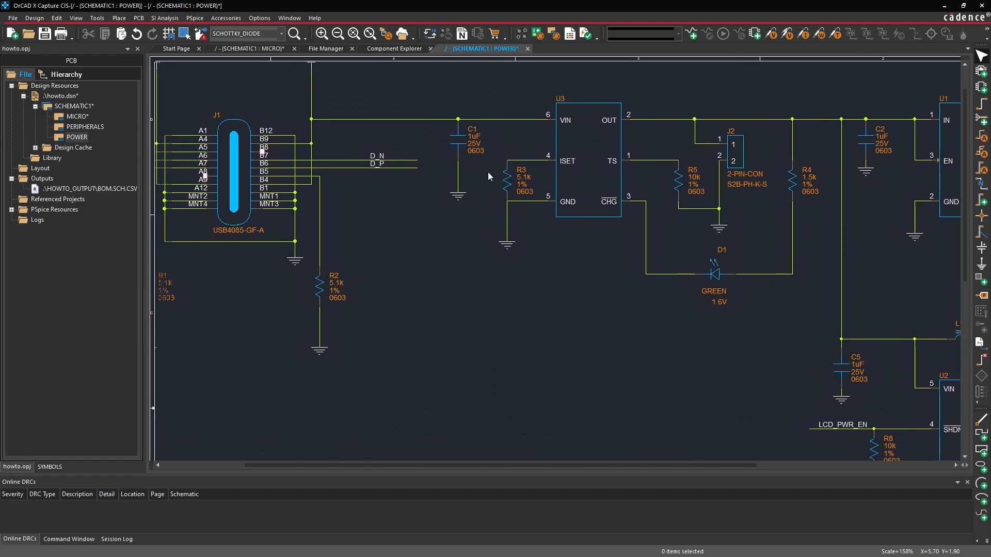
middle_click(488, 172)
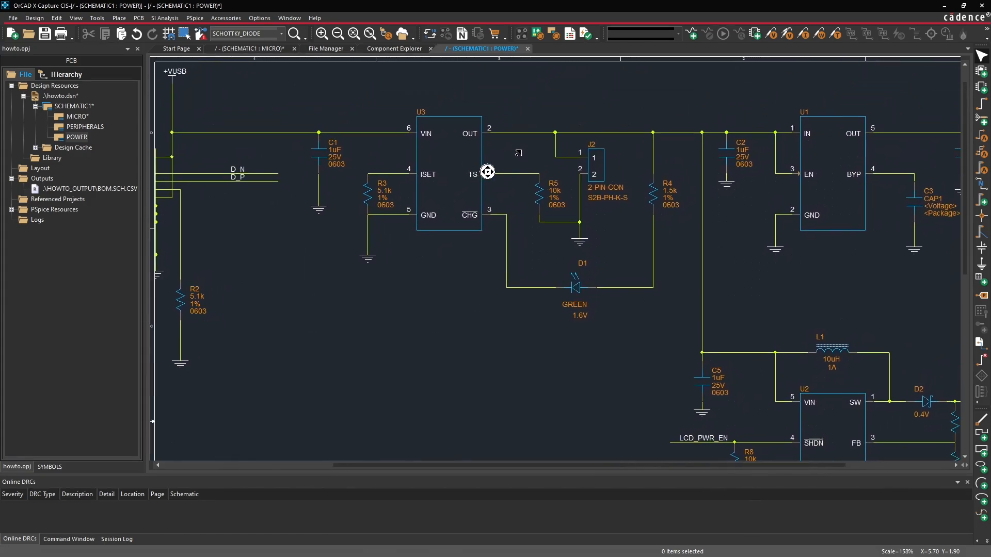
middle_drag(503, 161, 548, 213)
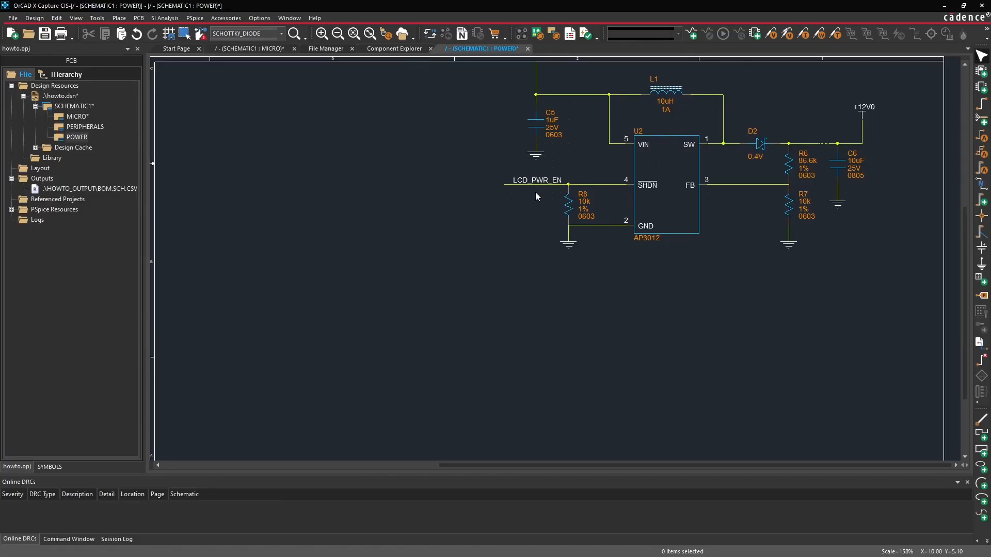
key(o)
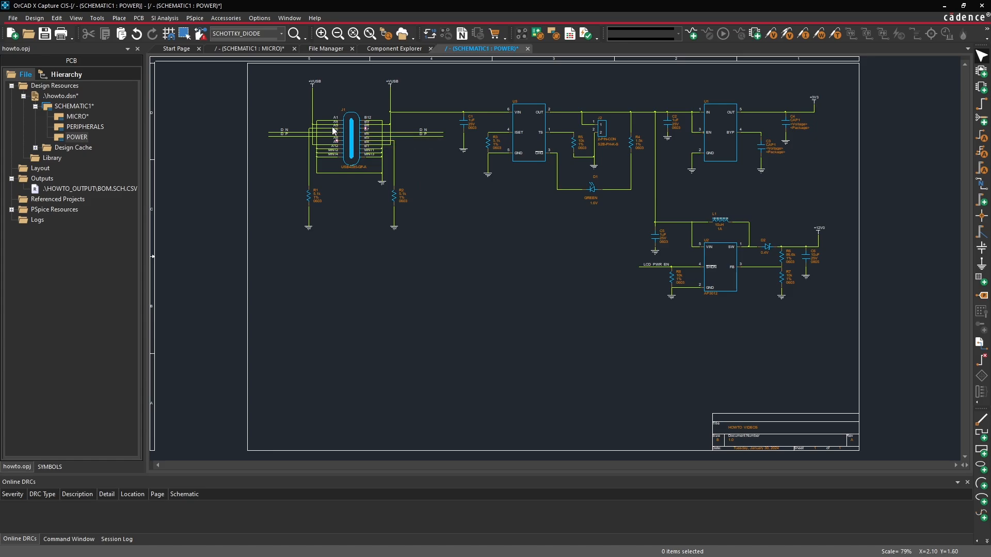
- Mark pin B8 of USB connector J1 as no-connect through its Is No Connect pin property
key(i)
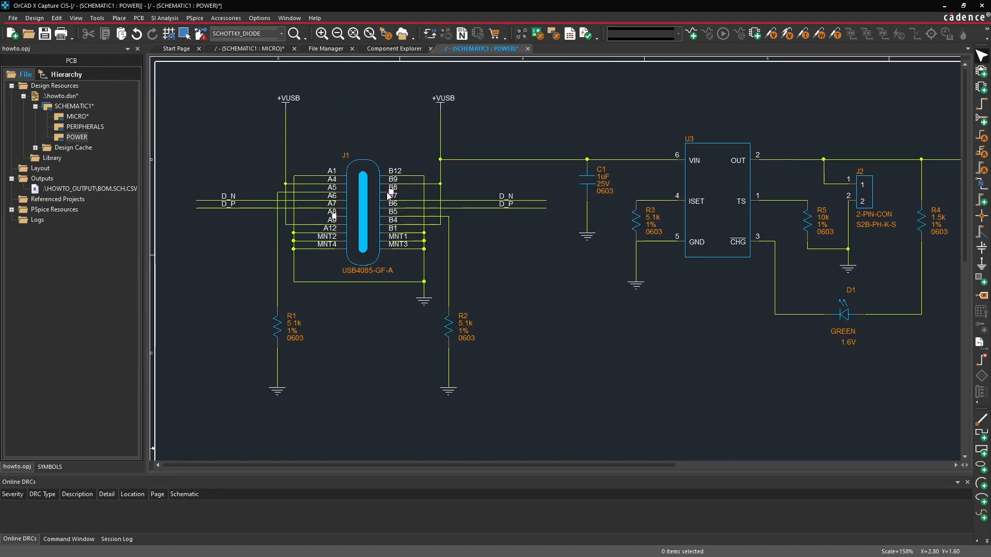
key(i)
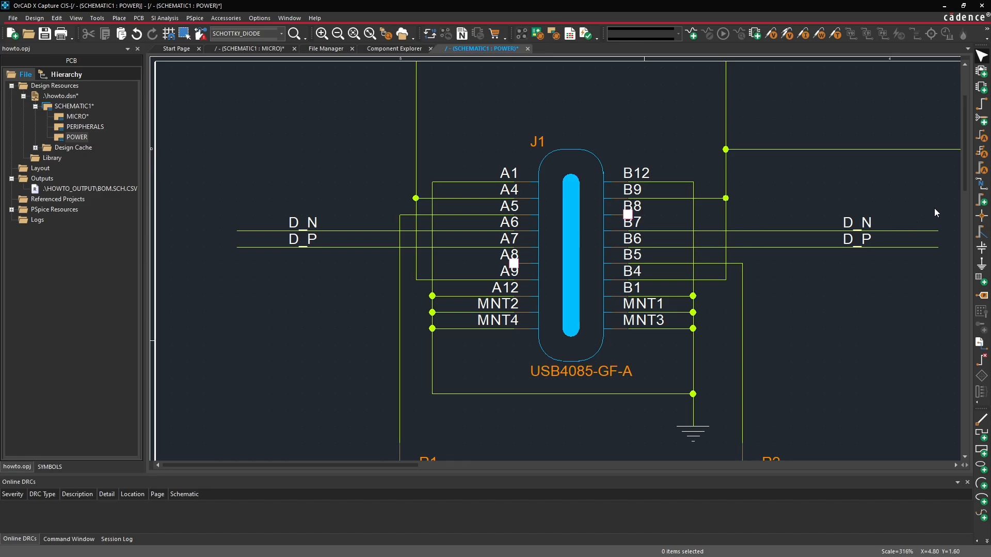
key(o)
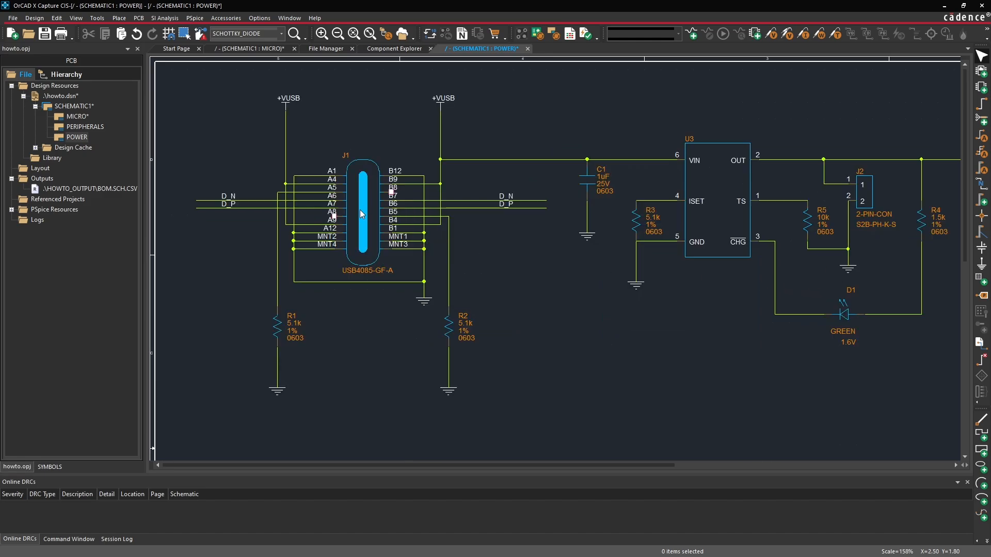
click(388, 193)
double_click(388, 193)
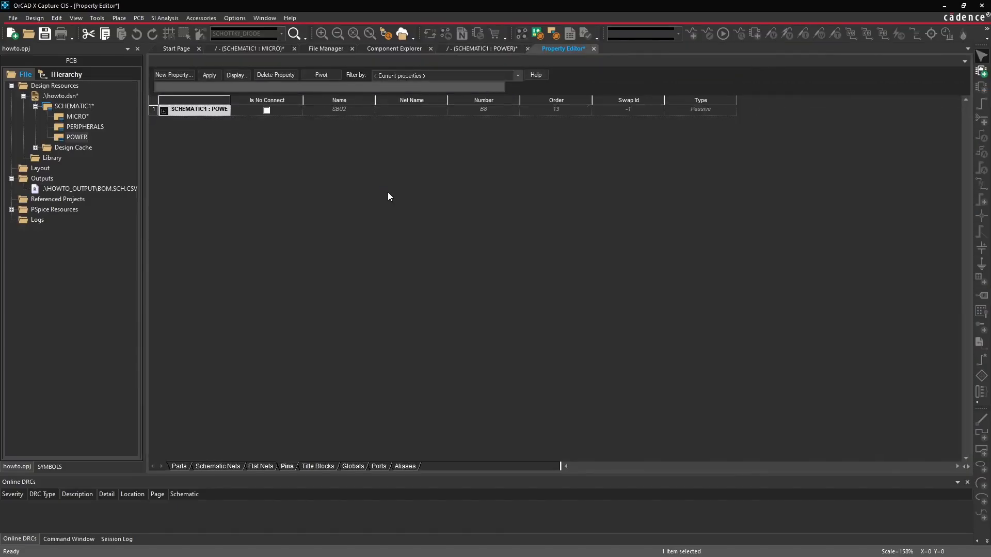
click(267, 110)
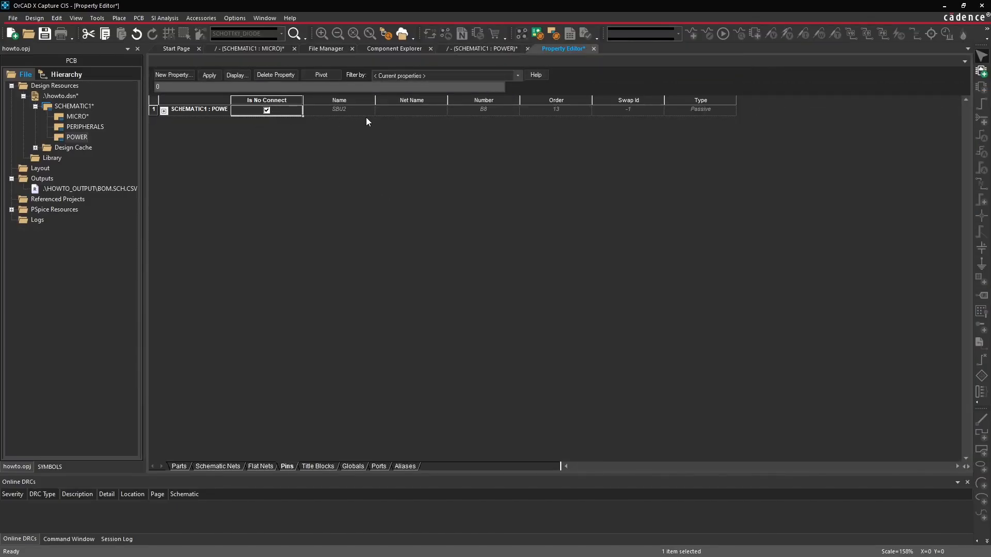
click(593, 48)
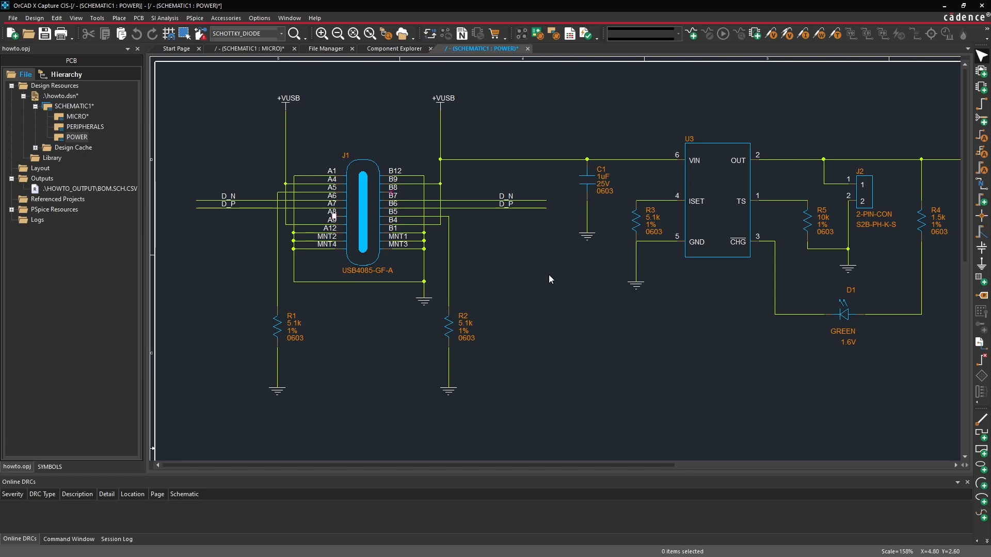
- Place a no-connect marker on pin A8 of USB connector J1 and end the placement
ctrl+scroll(339, 222, up, 1)
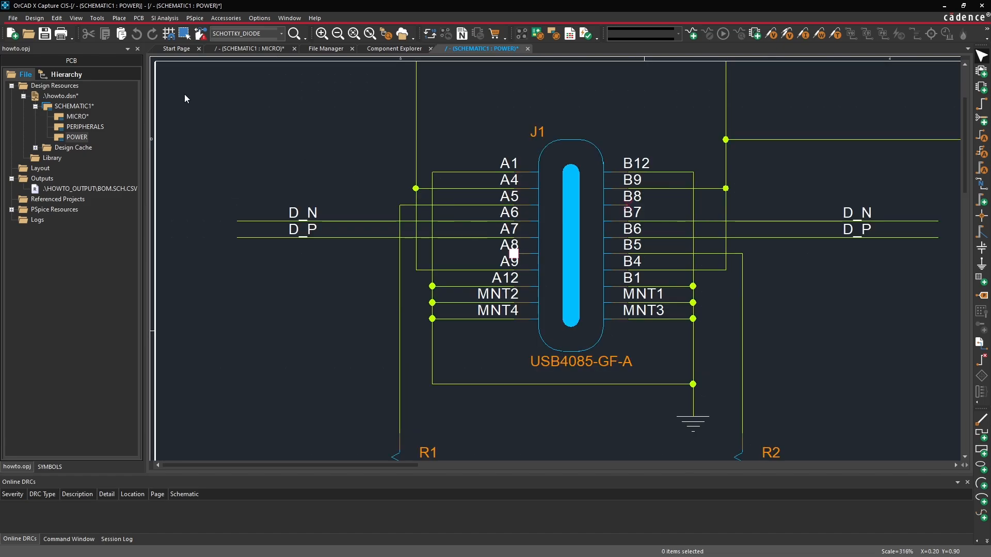
click(119, 19)
click(146, 240)
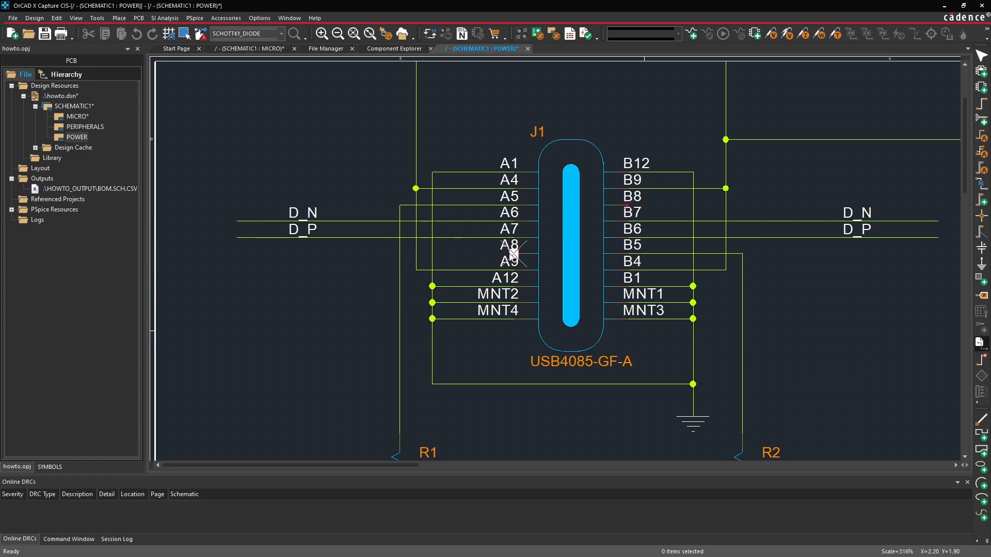
right_click(463, 257)
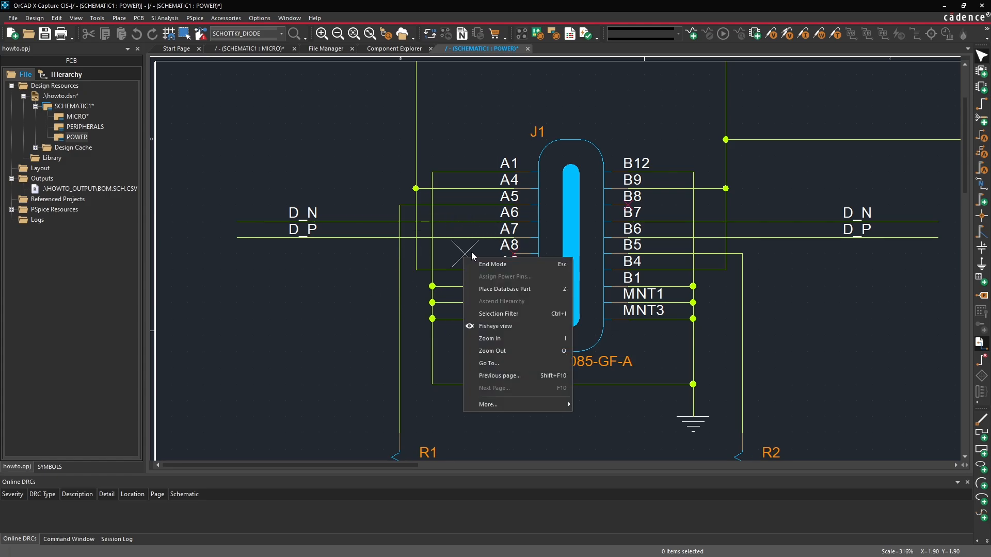
click(476, 261)
key(o)
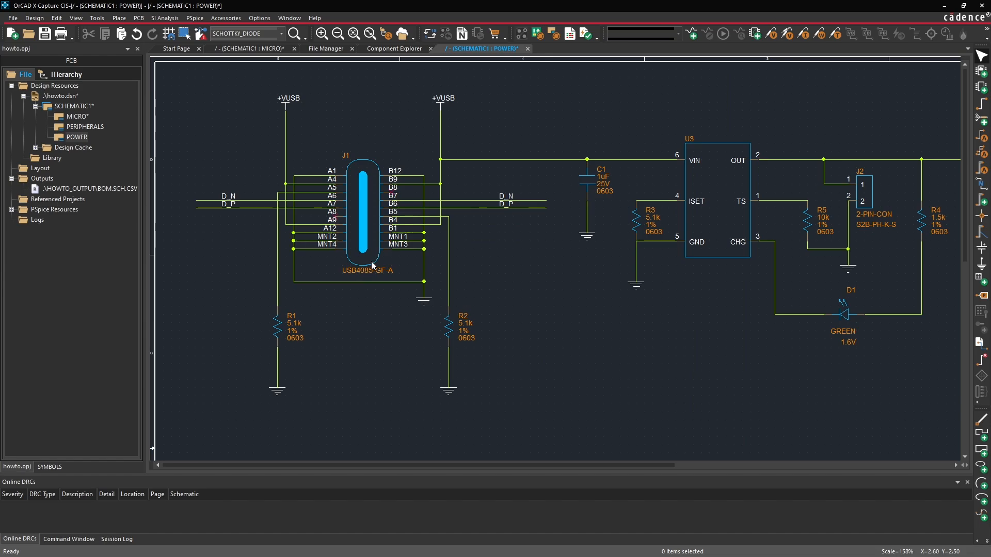
- Shorten the D_N and D_P wire stubs on both sides of USB connector J1
drag(548, 179, 482, 195)
click(533, 212)
click(532, 201)
key(ctrl+z)
click(519, 258)
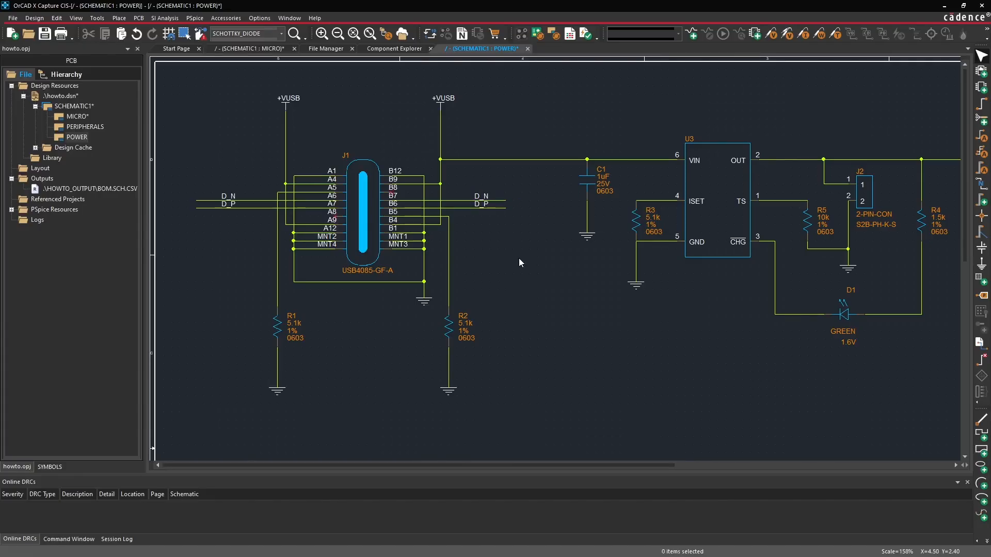
click(201, 209)
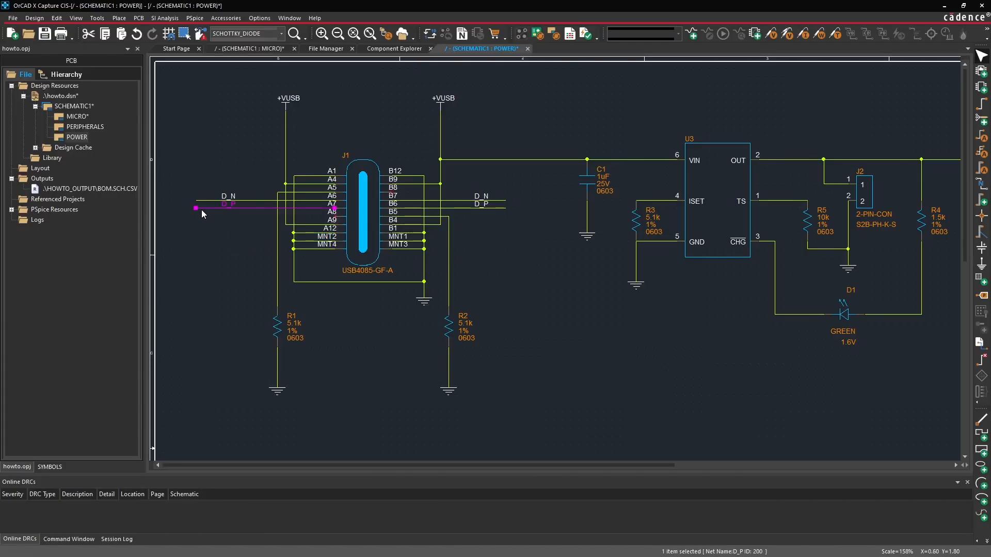
drag(197, 208, 212, 201)
click(202, 200)
click(211, 239)
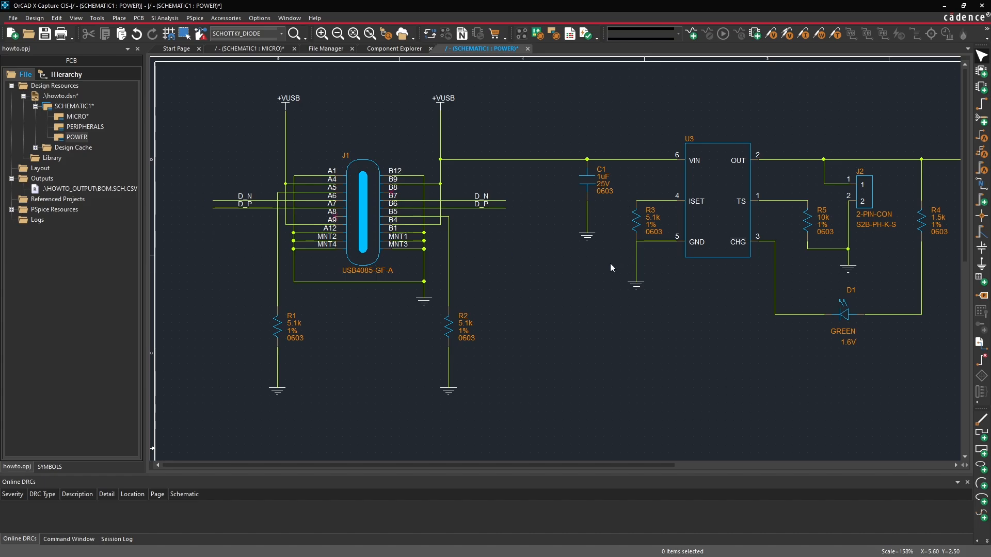
- Set up an off-page connector for placement with the OFFPAGELEFT-L symbol and the name LCD_PWR_EN
middle_drag(534, 255, 797, 402)
middle_drag(641, 344, 719, 364)
middle_drag(568, 376, 642, 357)
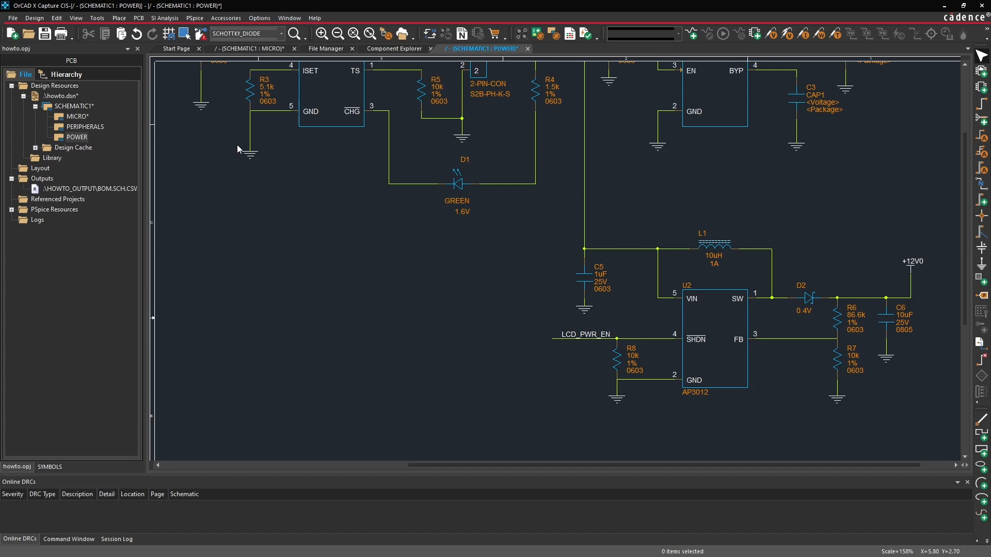
click(114, 17)
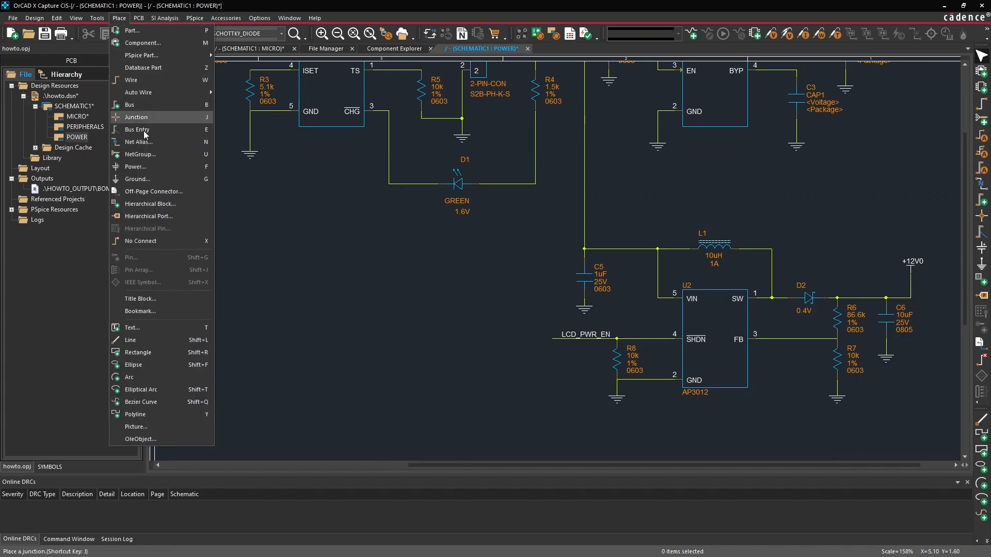
click(154, 192)
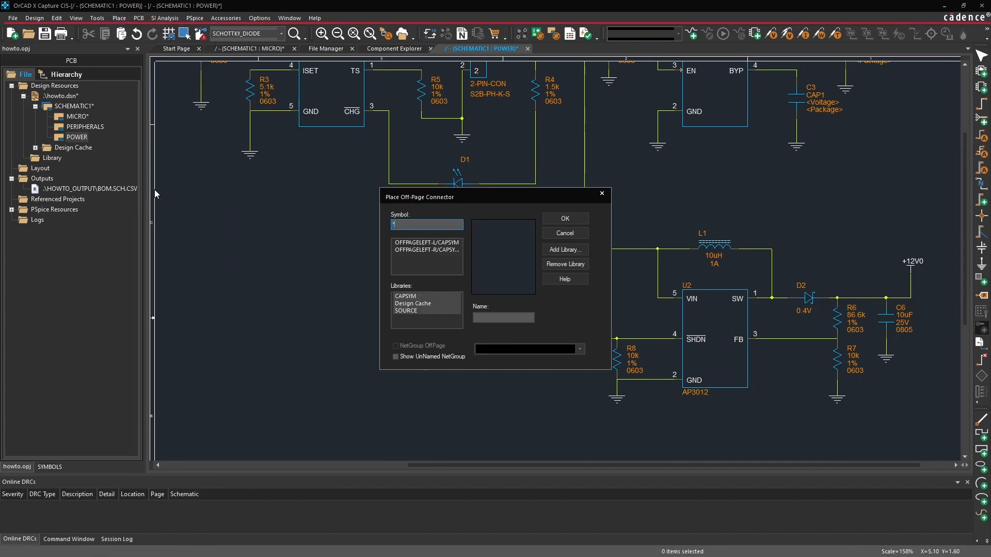
click(415, 243)
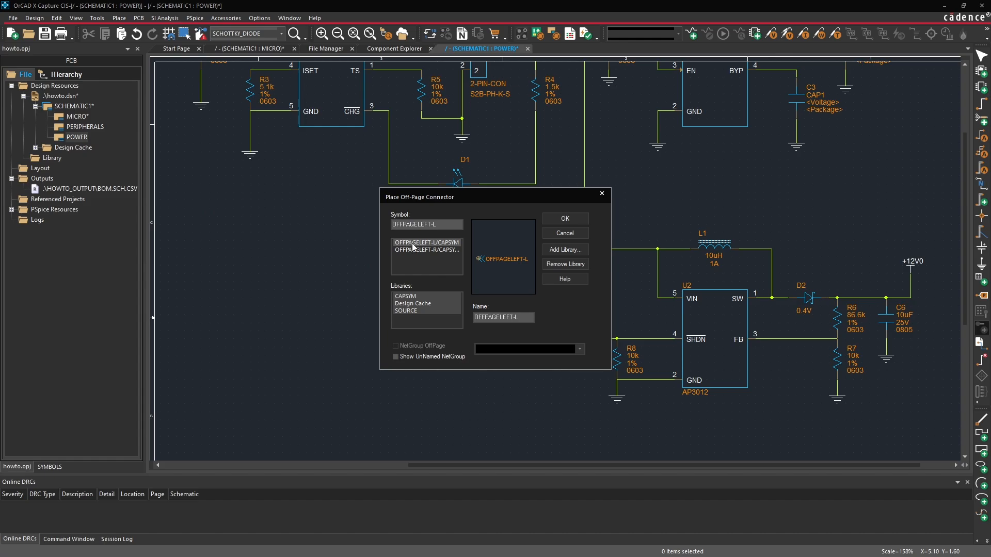
click(414, 250)
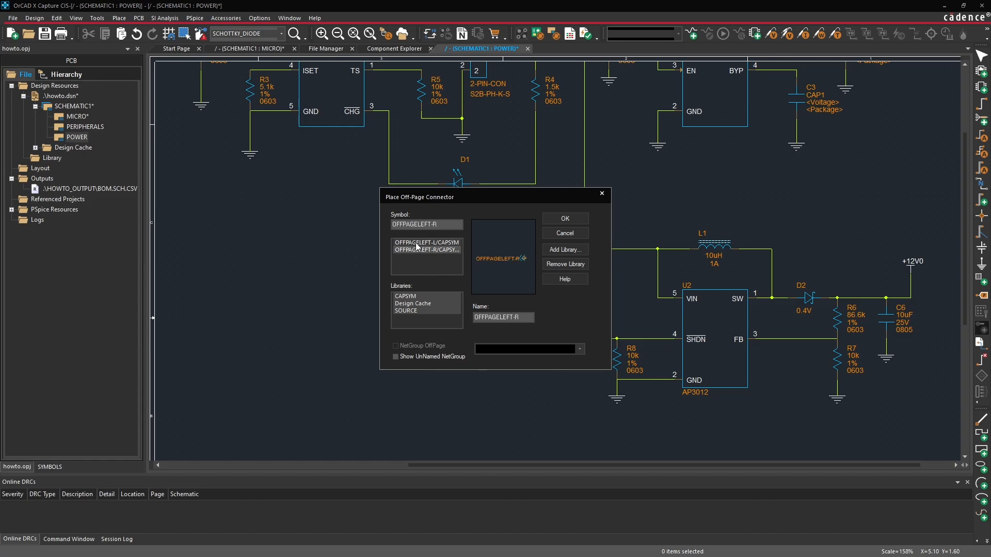
click(417, 244)
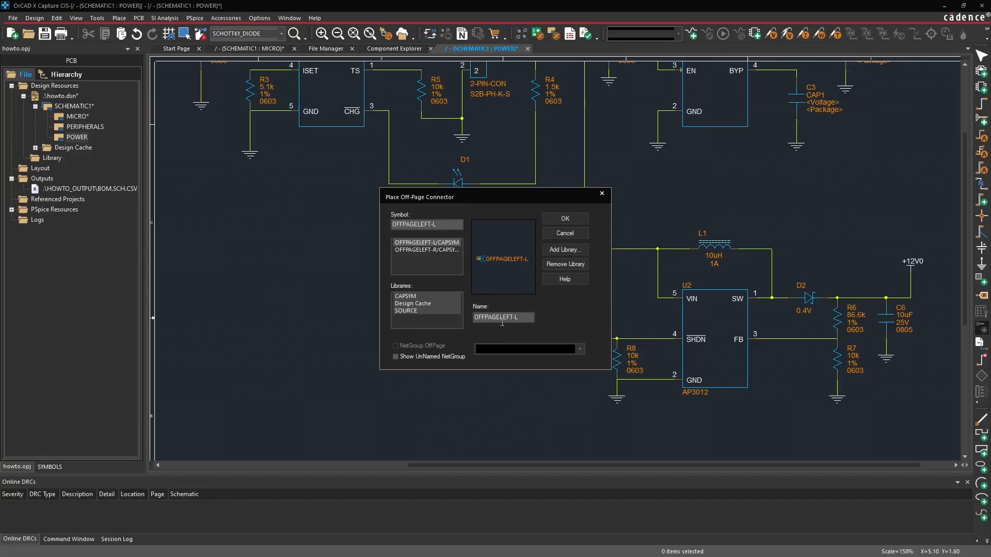
drag(521, 317, 475, 316)
drag(497, 198, 401, 210)
text(LCD)
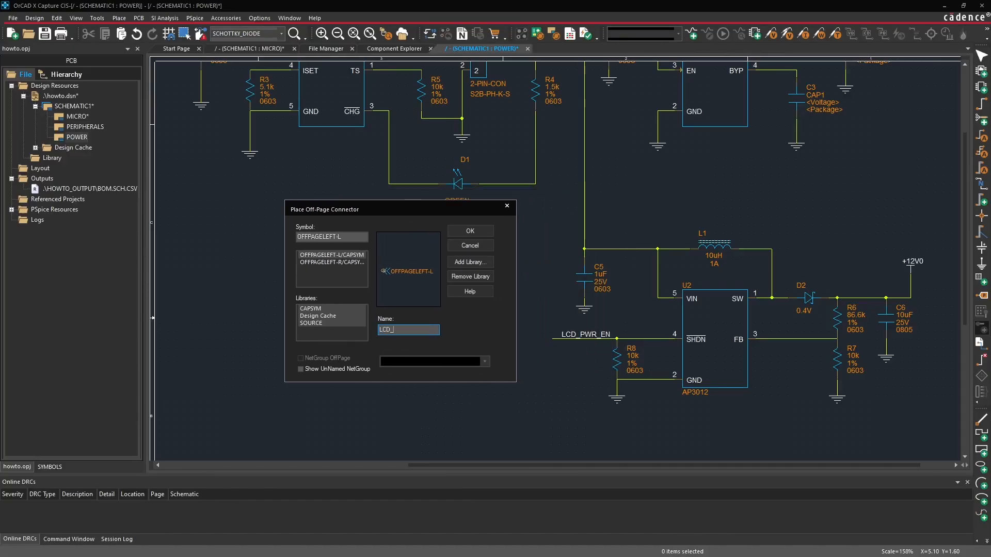
text(_PWR_EN)
click(467, 231)
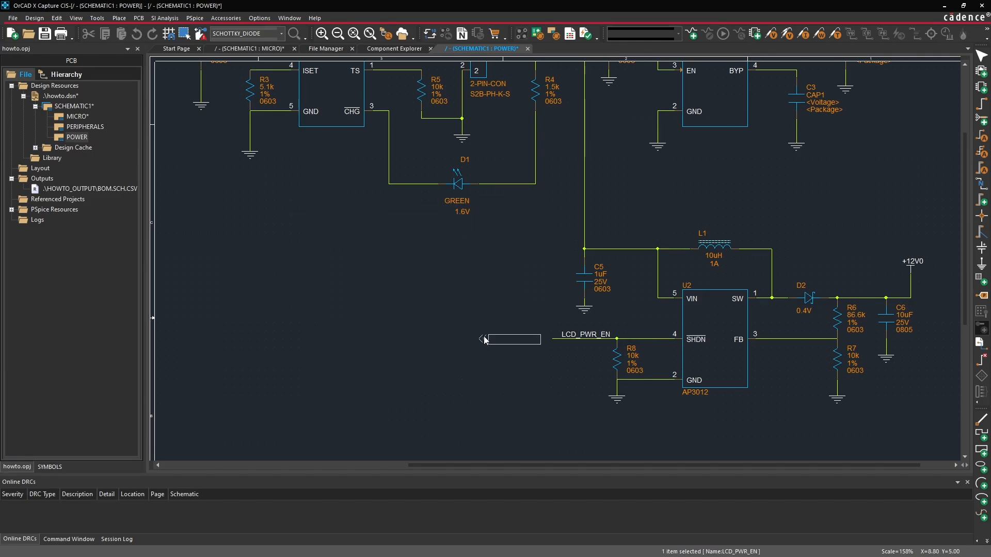
- Rotate the off-page connector to face the wire and attach it to the open end of U2's LCD_PWR_EN wire
key(h)
right_click(485, 335)
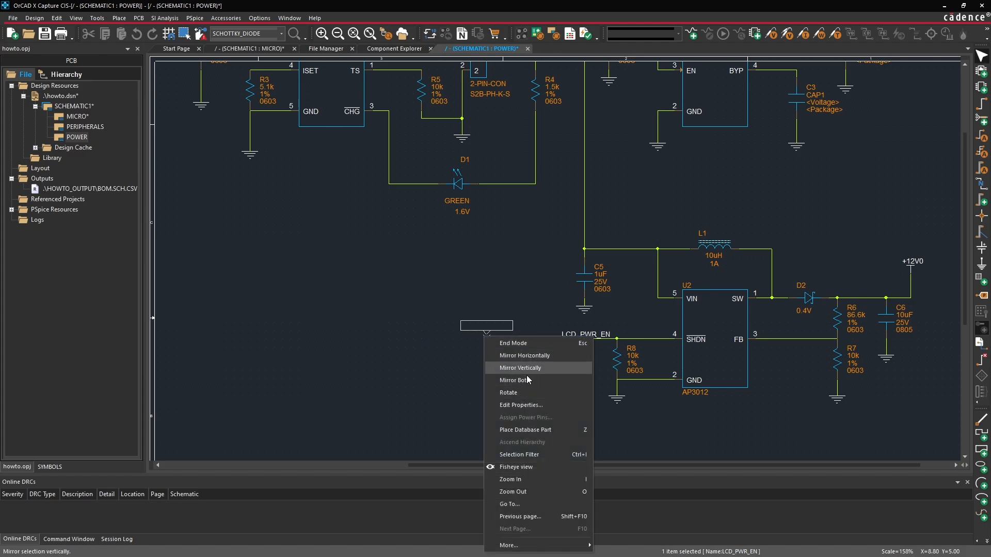
key(Escape)
key(r)
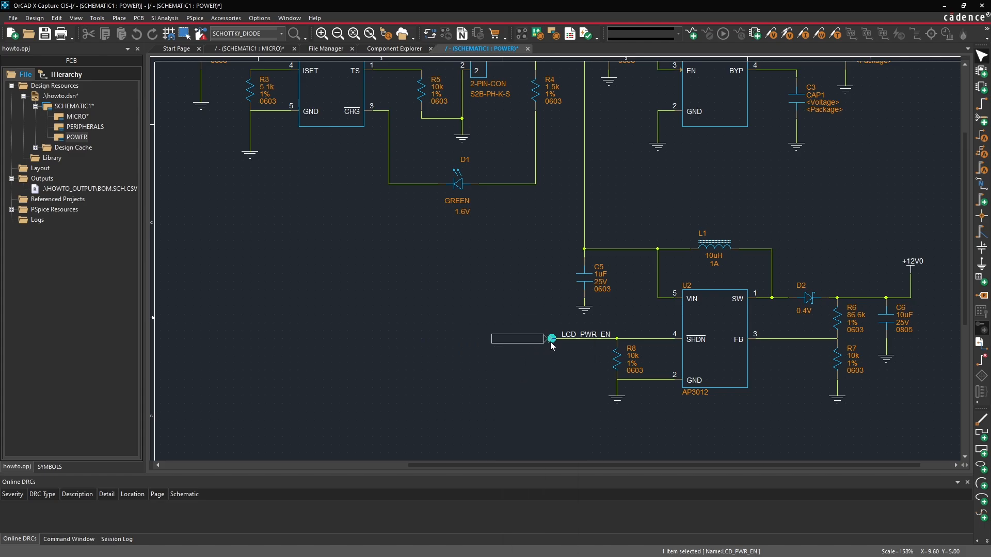
click(550, 344)
key(Escape)
click(541, 369)
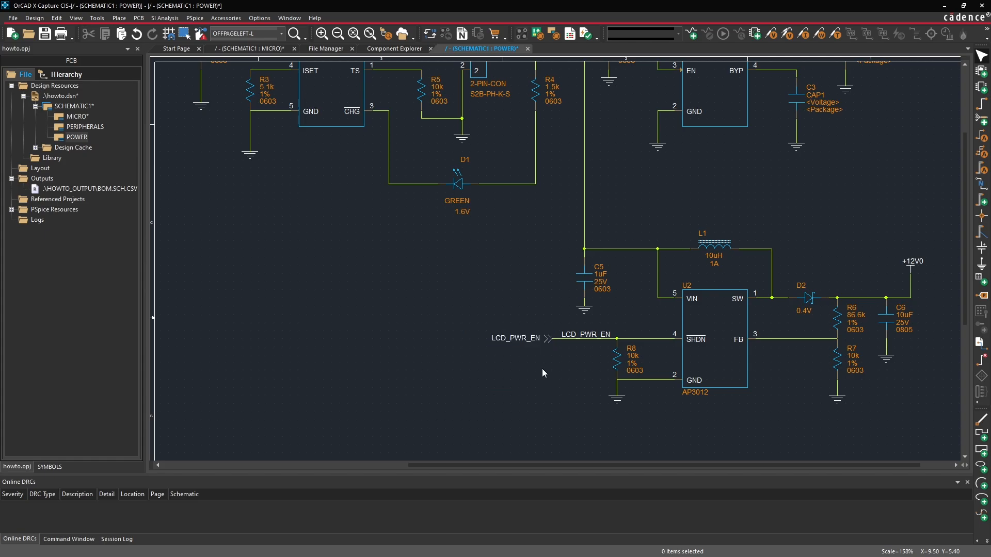
ctrl+scroll(425, 295, down, 1)
ctrl+scroll(561, 209, up, 1)
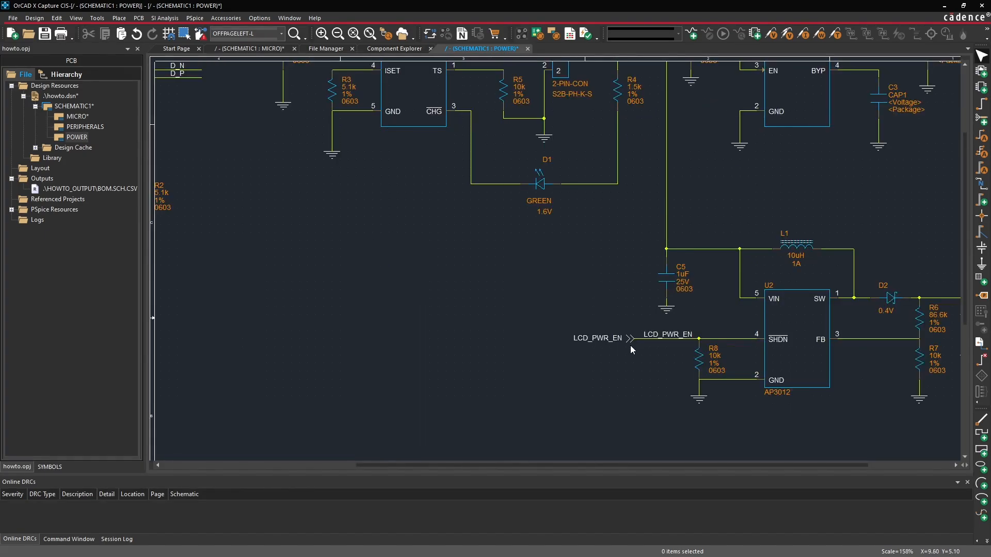
- Copy the LCD_PWR_EN off-page connector and paste it just above the D_N and D_P wires left of J1
click(629, 339)
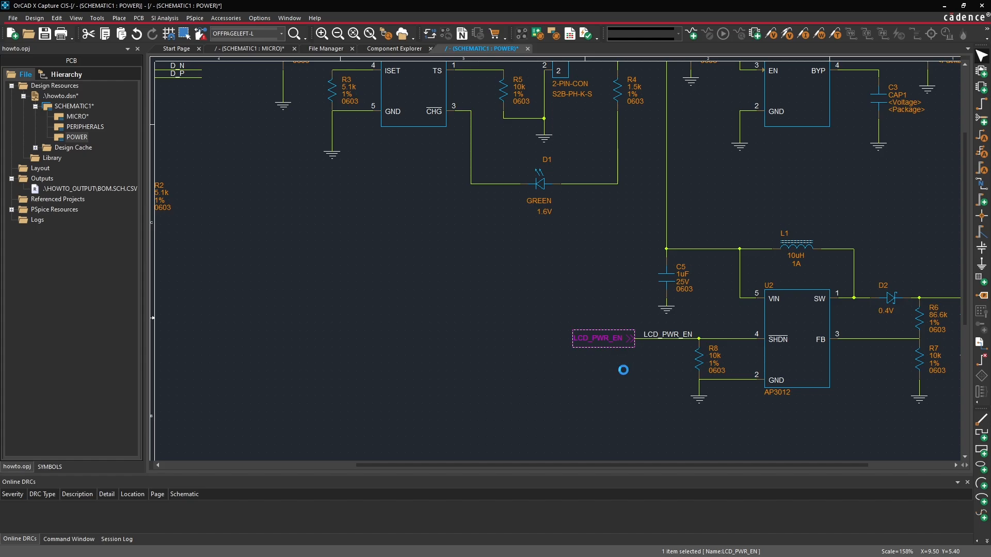
click(447, 281)
middle_drag(385, 242, 181, 133)
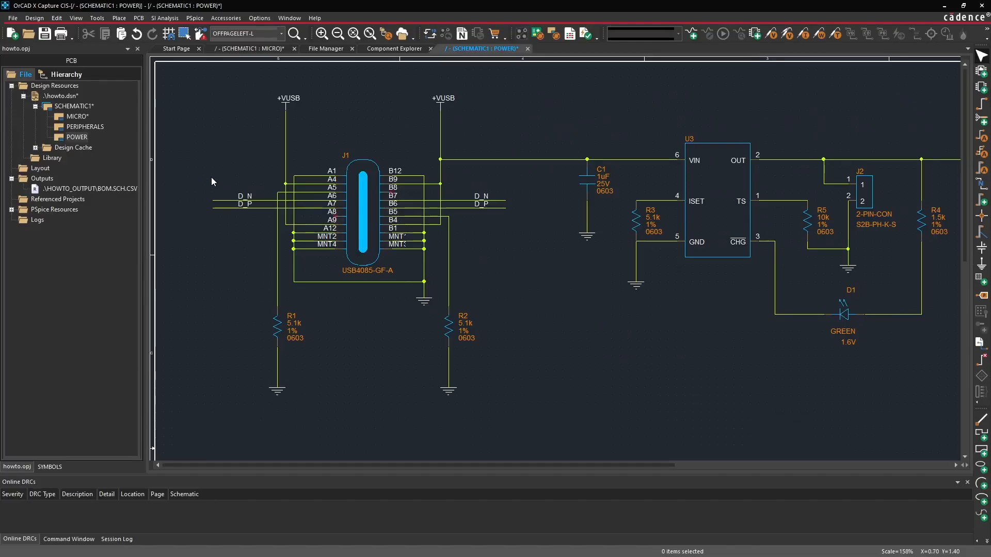
key(ctrl+v)
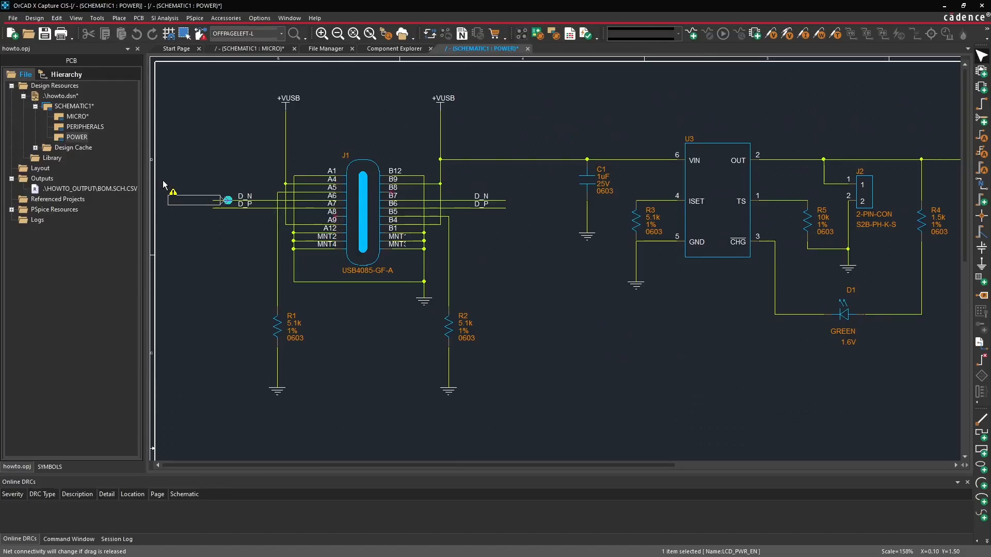
click(175, 159)
click(217, 195)
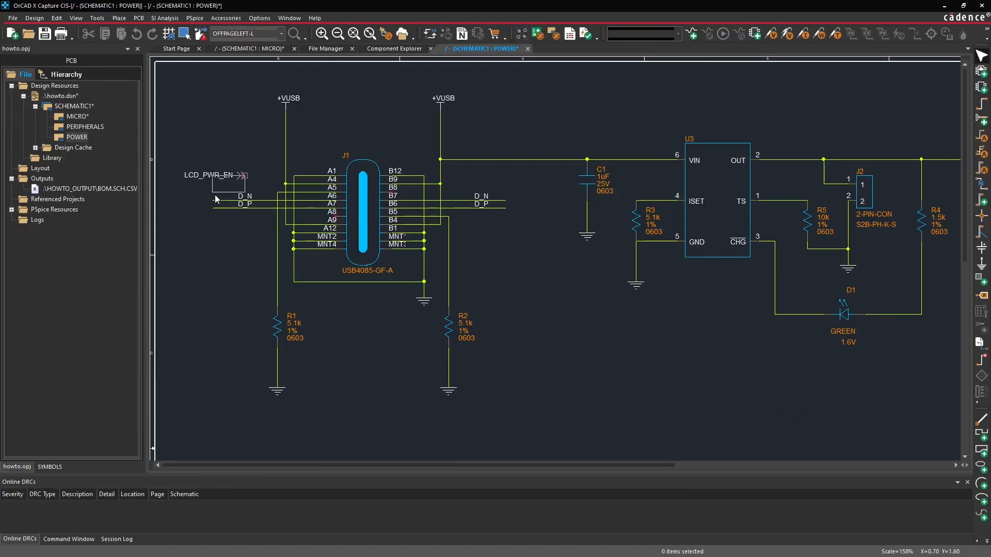
- Rename the pasted off-page connector to D_N and move its name close to the connector symbol
click(216, 180)
double_click(216, 178)
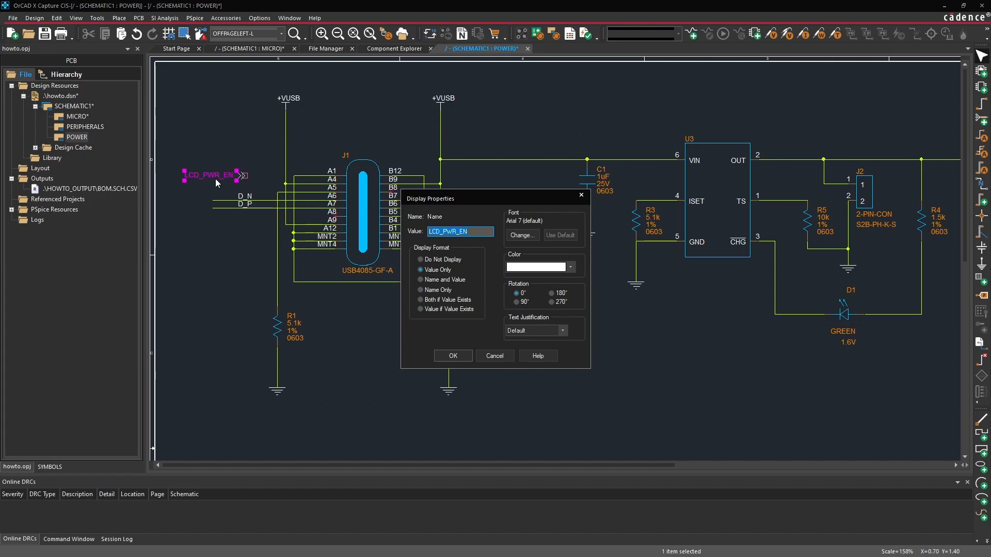
text(D_N)
key(Return)
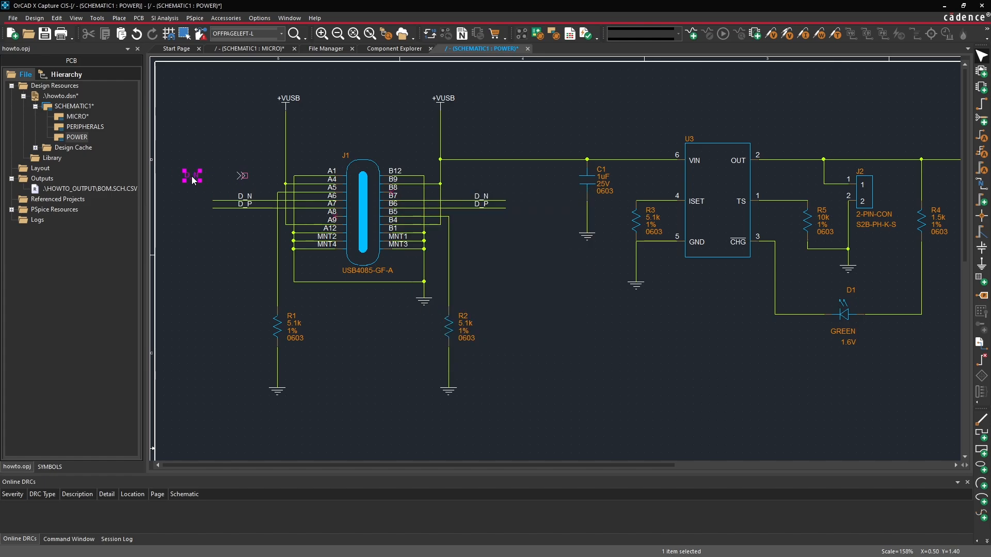
drag(195, 179, 229, 180)
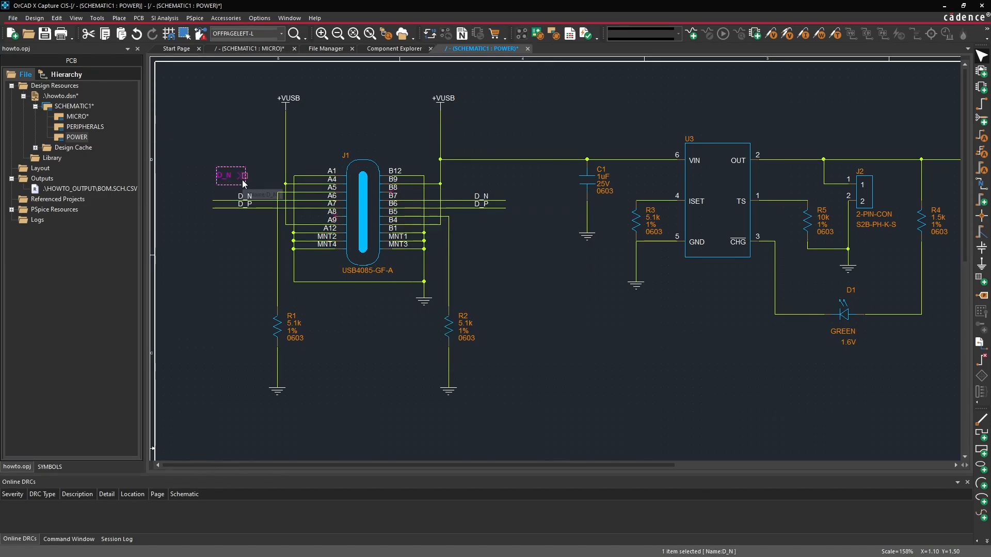
- Duplicate the D_N off-page connector directly below itself and rename the copy to D_P
click(245, 163)
key(ctrl+v)
click(213, 170)
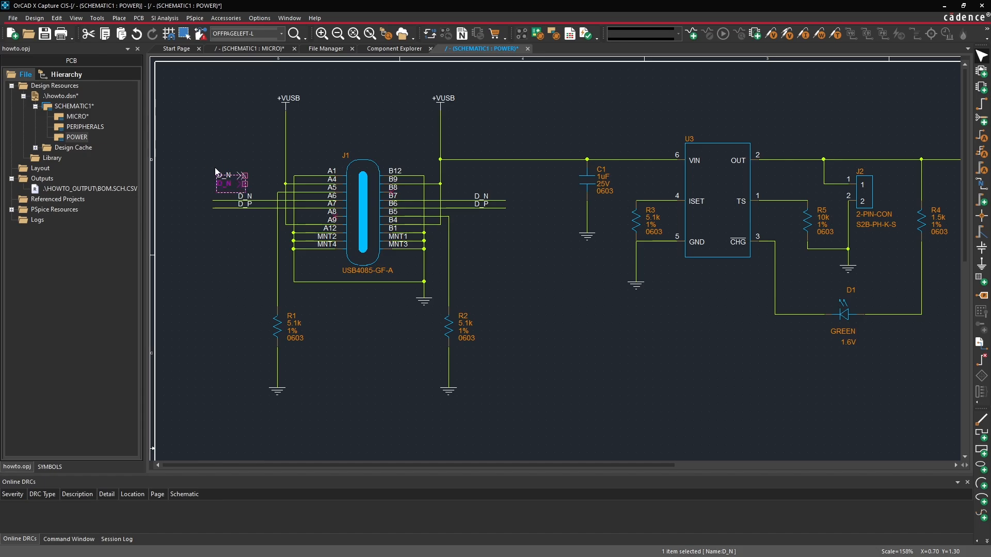
click(243, 170)
double_click(225, 183)
text(D_P)
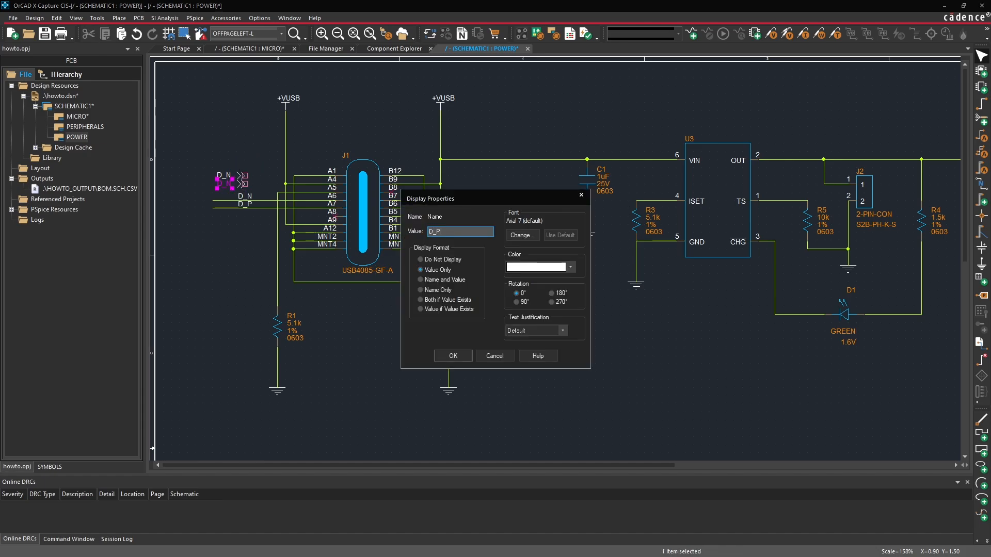
key(Return)
- Attach the D_N and D_P off-page connectors to their wires left of J1, and paste a copy of the pair near the wires right of J1
drag(252, 150, 204, 214)
click(218, 250)
key(ctrl+c)
key(ctrl+v)
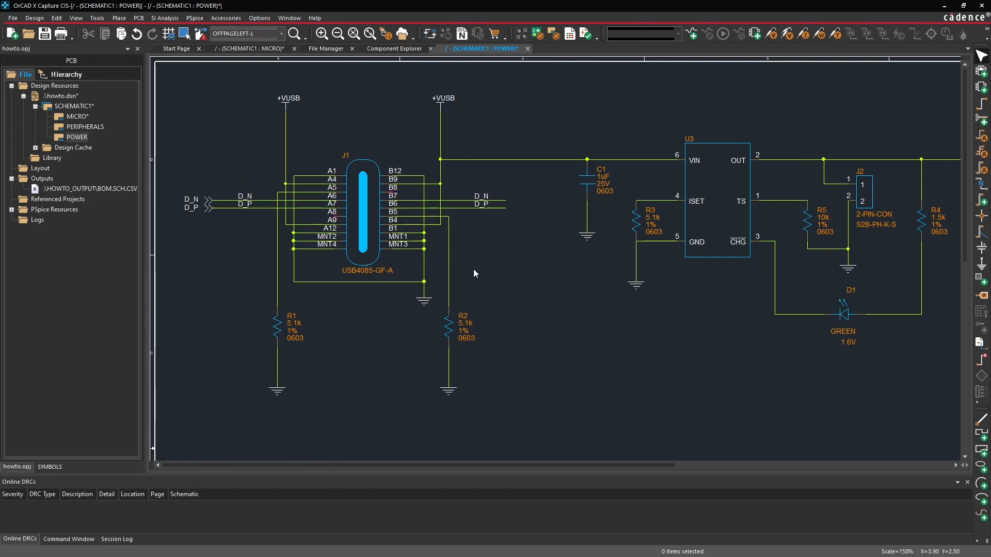
click(525, 225)
right_click(525, 225)
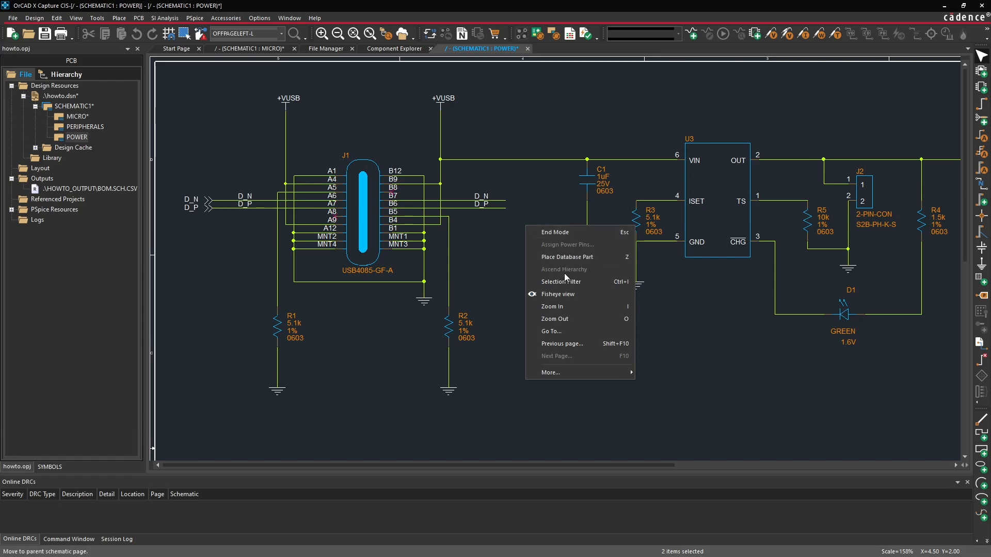
key(Escape)
click(523, 190)
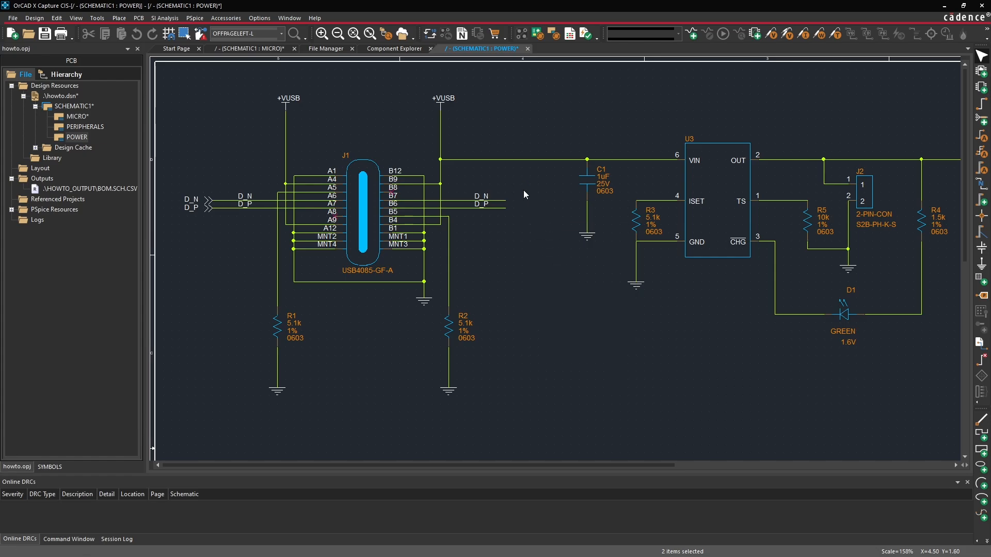
click(543, 230)
- Mirror the pasted D_N and D_P off-page connectors horizontally and attach them to the open ends of the matching wires right of J1
drag(546, 213, 546, 196)
right_click(546, 196)
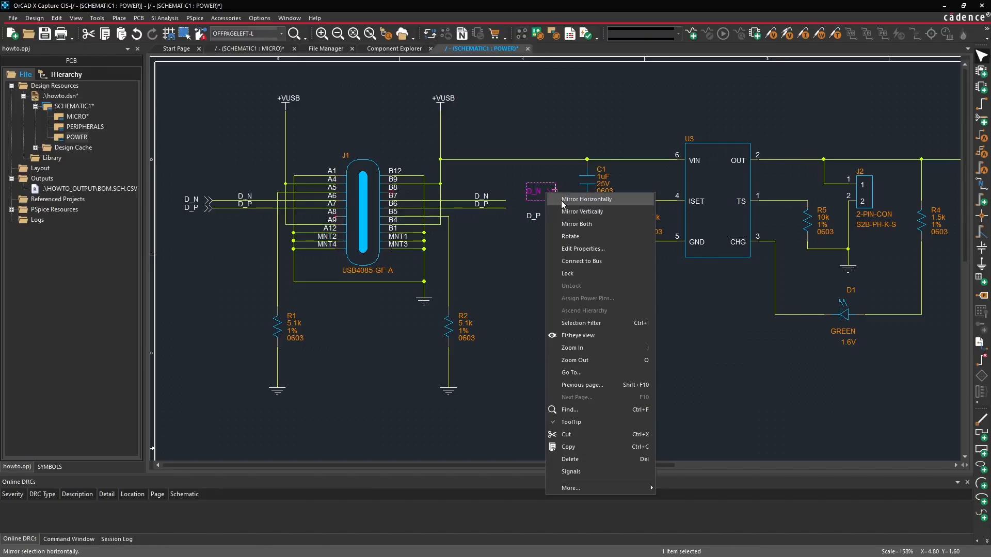
click(556, 201)
drag(555, 202, 516, 212)
click(542, 216)
right_click(548, 214)
click(559, 219)
click(521, 261)
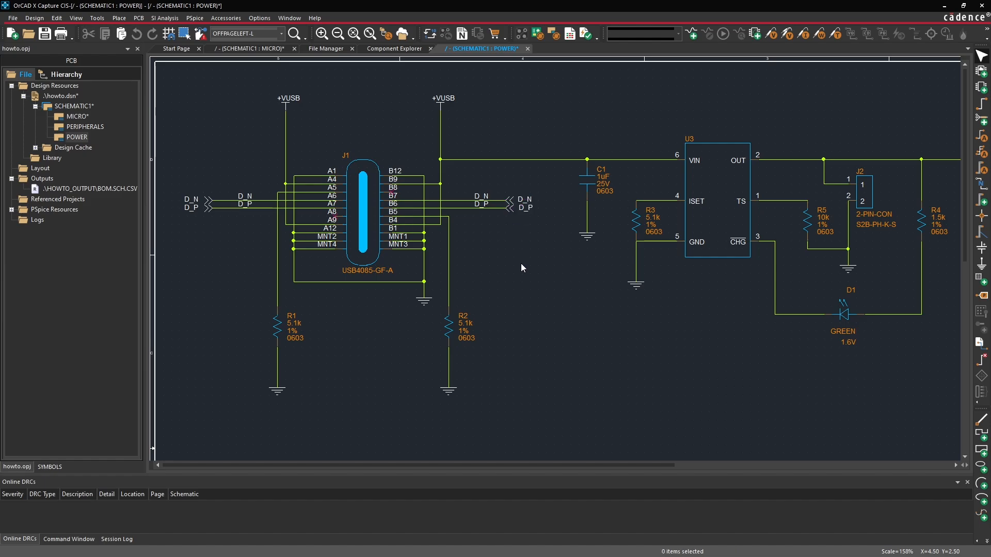
ctrl+scroll(562, 281, down, 1)
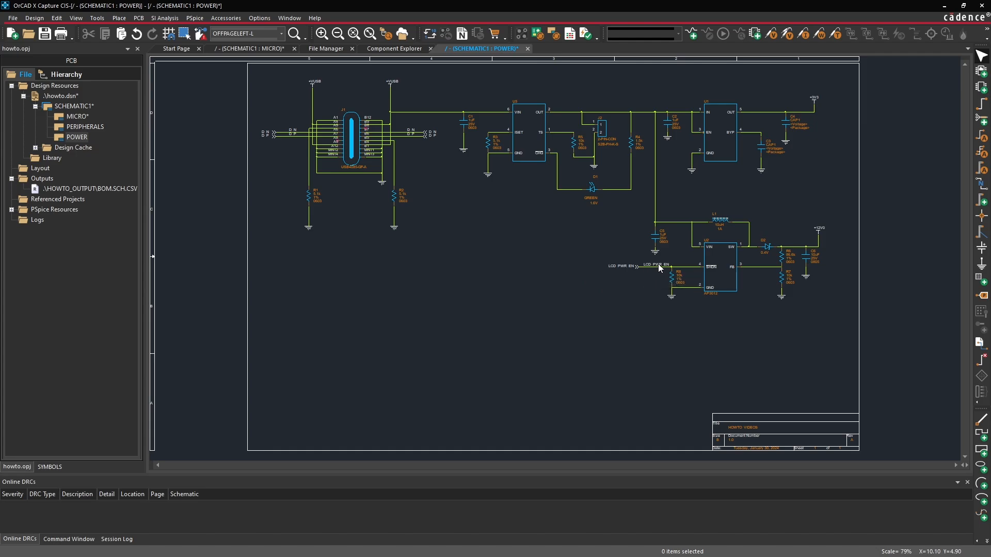
right_drag(602, 237, 708, 309)
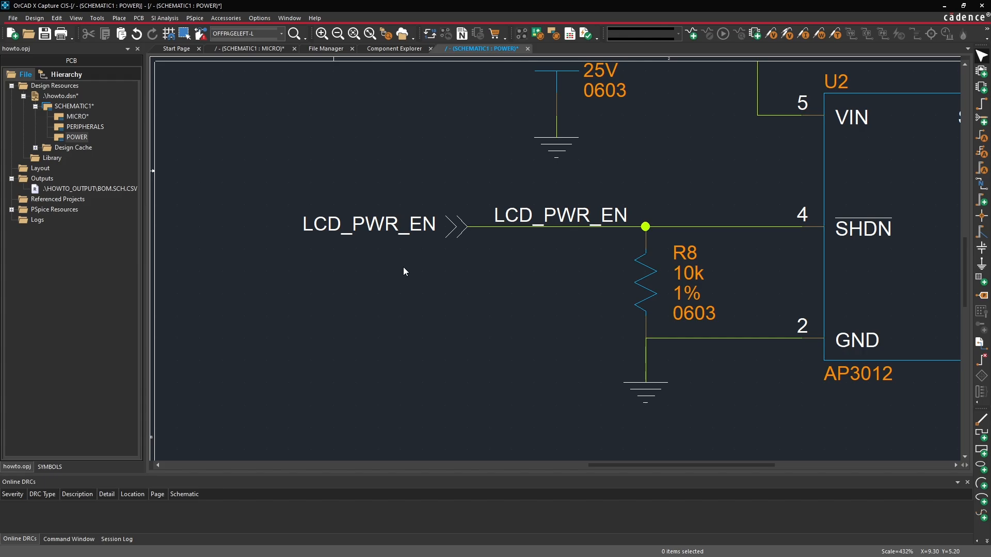
key(o)
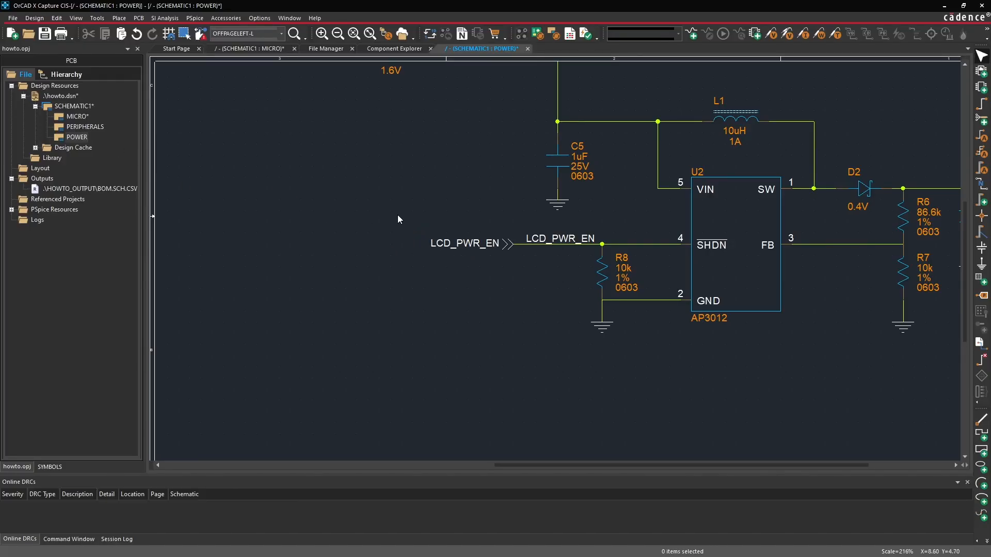
ctrl+scroll(400, 218, down, 2)
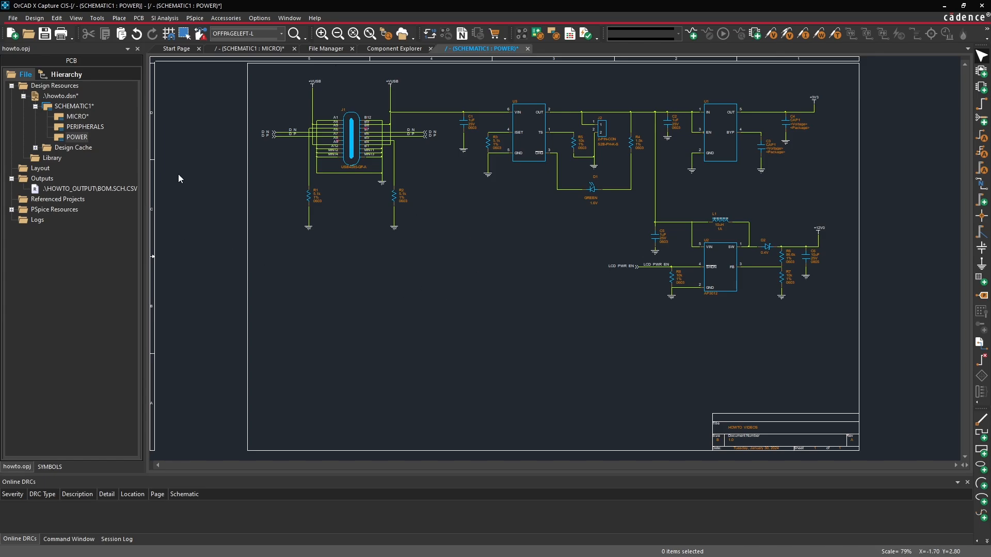
ctrl+scroll(178, 174, up, 1)
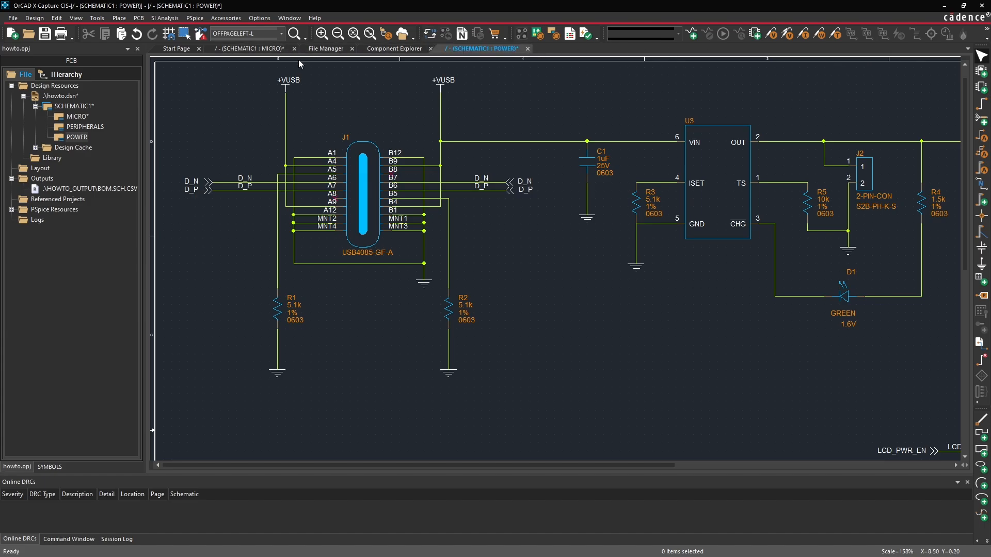
ctrl+scroll(593, 317, down, 1)
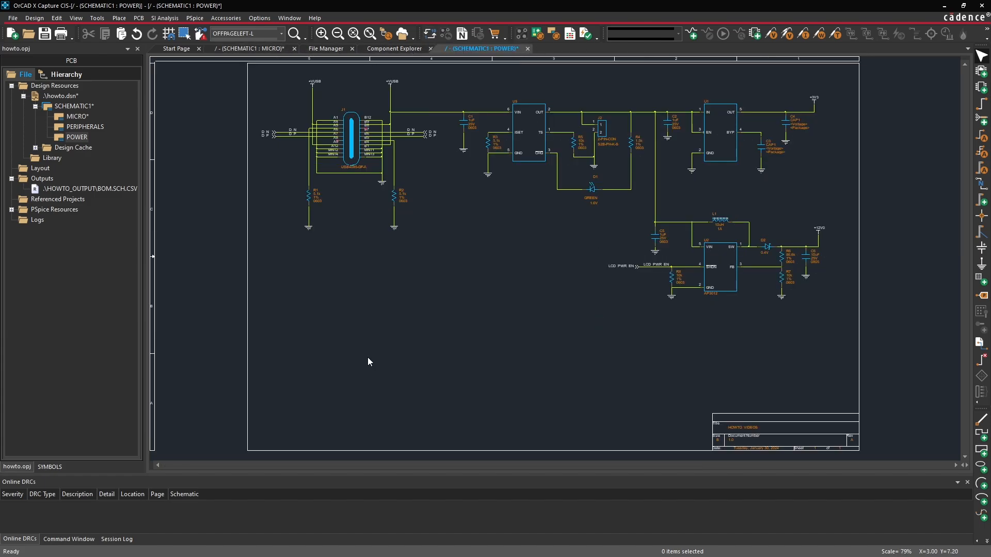